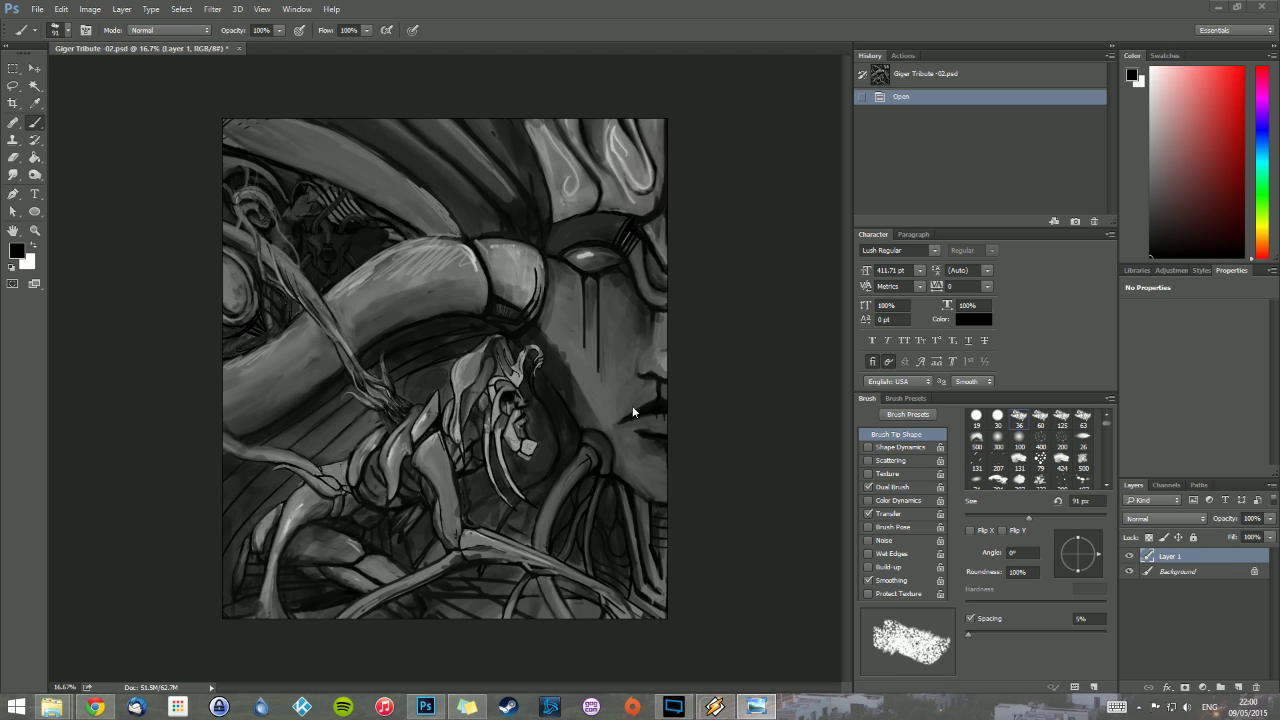
Step: Try several textured and round brush tips and settle on the 19 px hard round tip
{"action": "left_click", "coordinate": [1043, 417]}
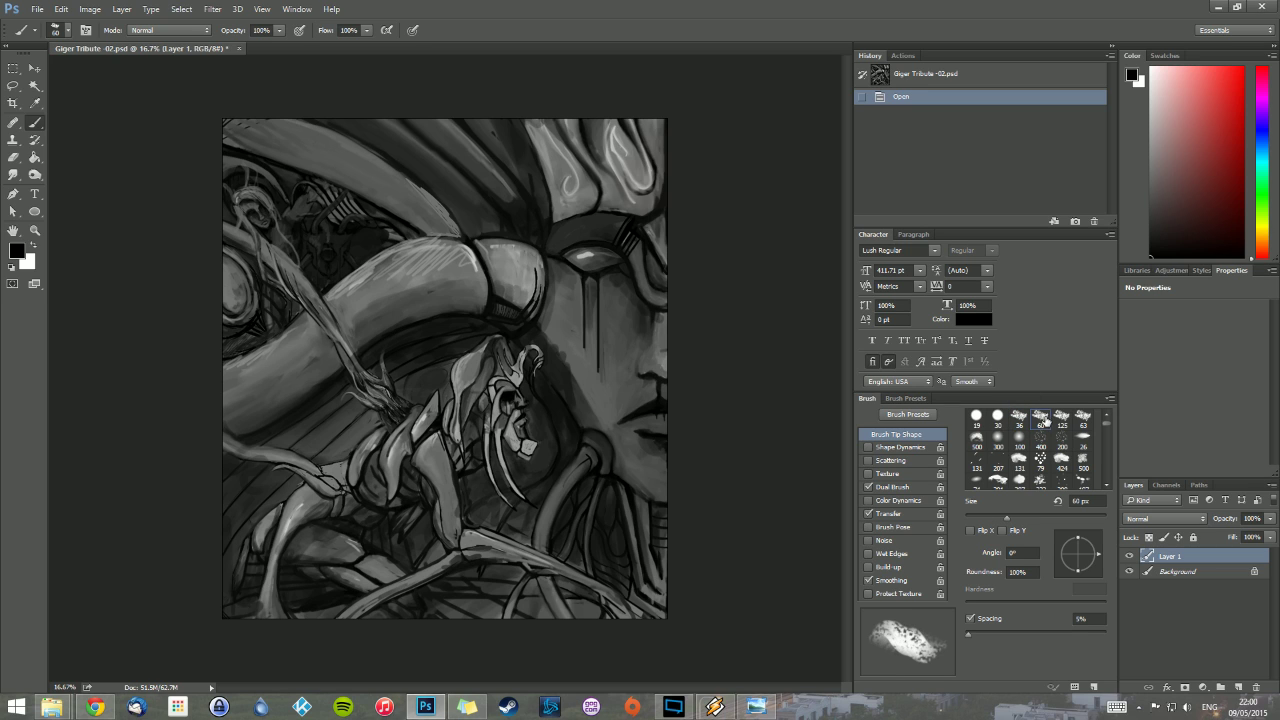
{"action": "left_click", "coordinate": [1062, 417]}
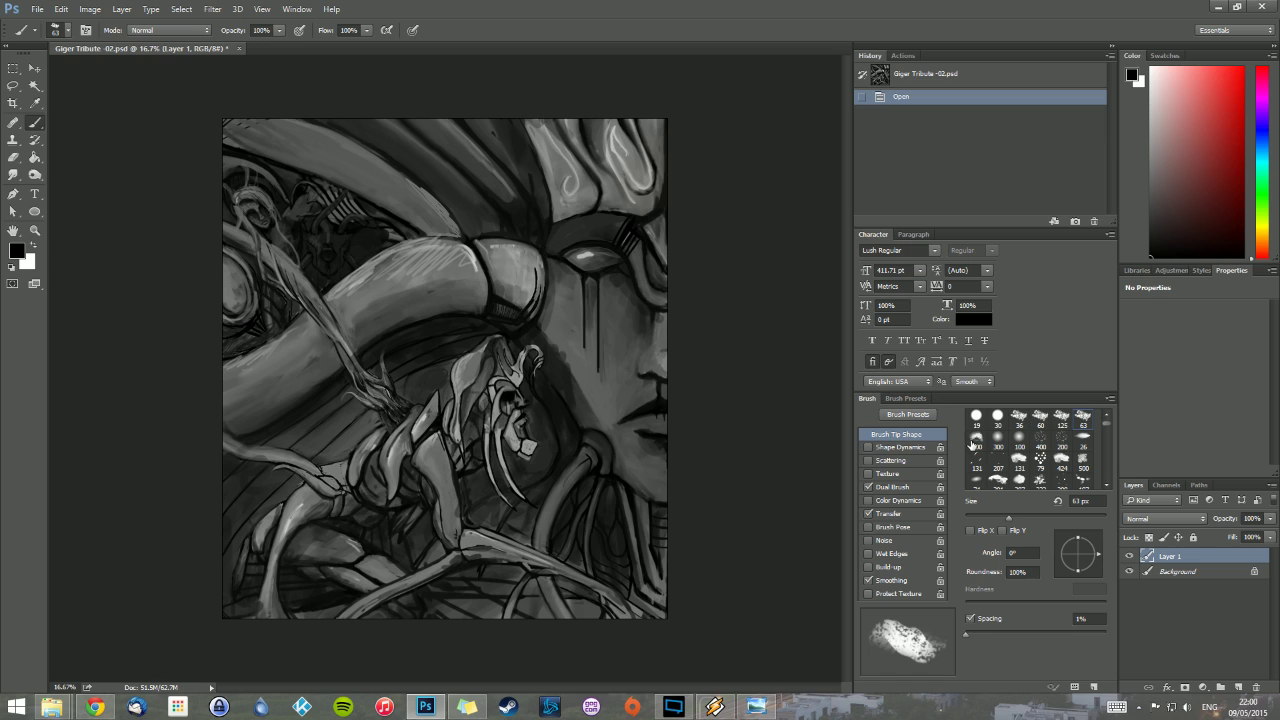
{"action": "left_click", "coordinate": [970, 440]}
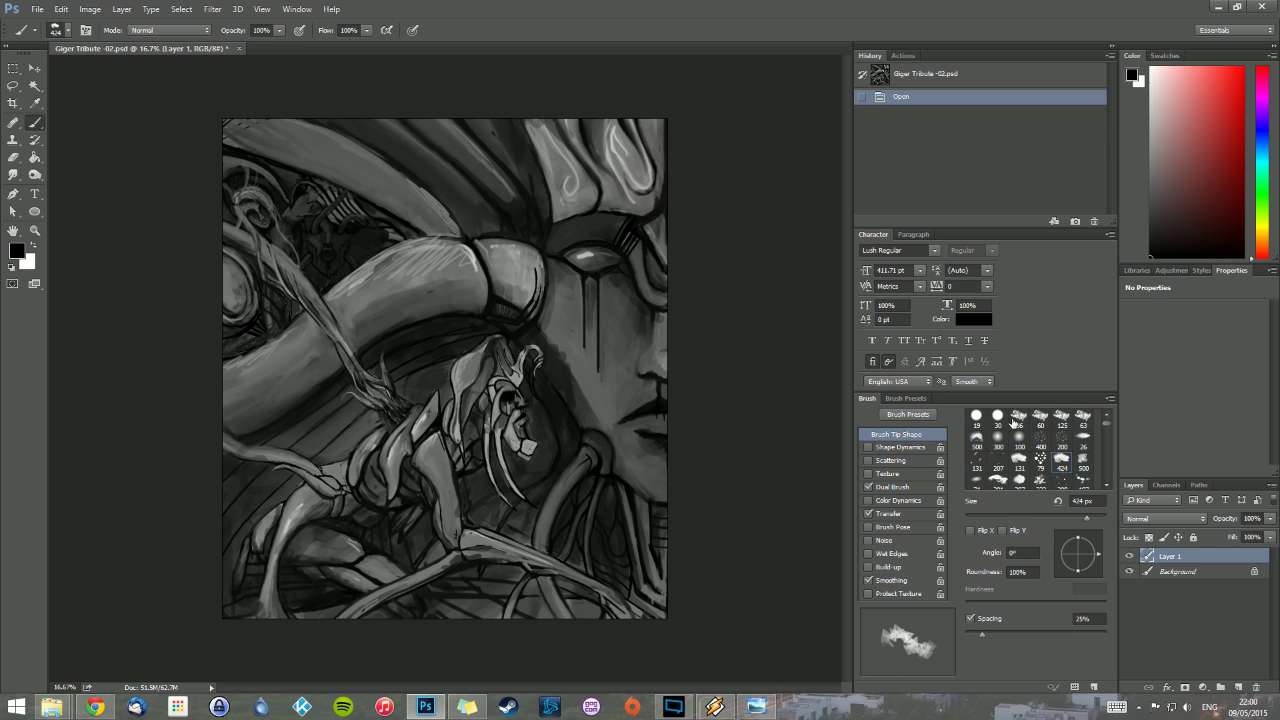
{"action": "left_click", "coordinate": [997, 418]}
{"action": "left_click", "coordinate": [980, 420]}
{"action": "left_click", "coordinate": [997, 418]}
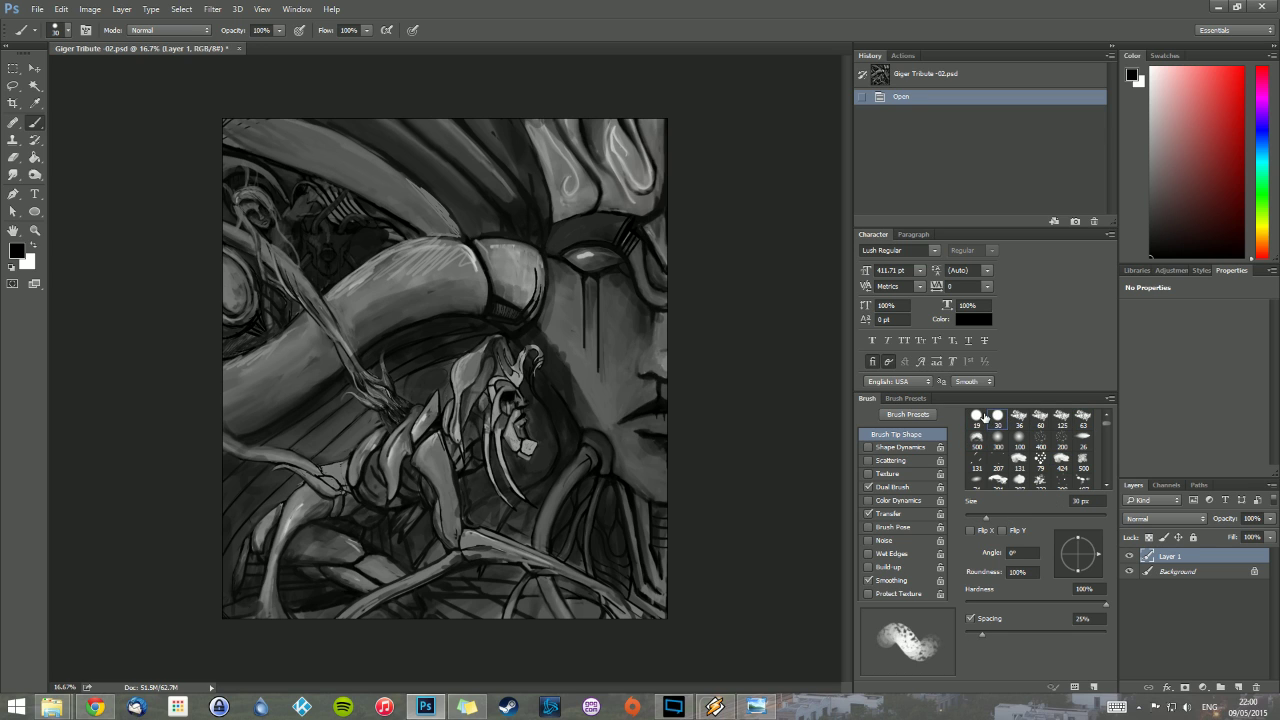
{"action": "left_click", "coordinate": [984, 420]}
Step: Enable Shape Dynamics for the brush and set the size jitter control to Pen Pressure
{"action": "left_click", "coordinate": [869, 448]}
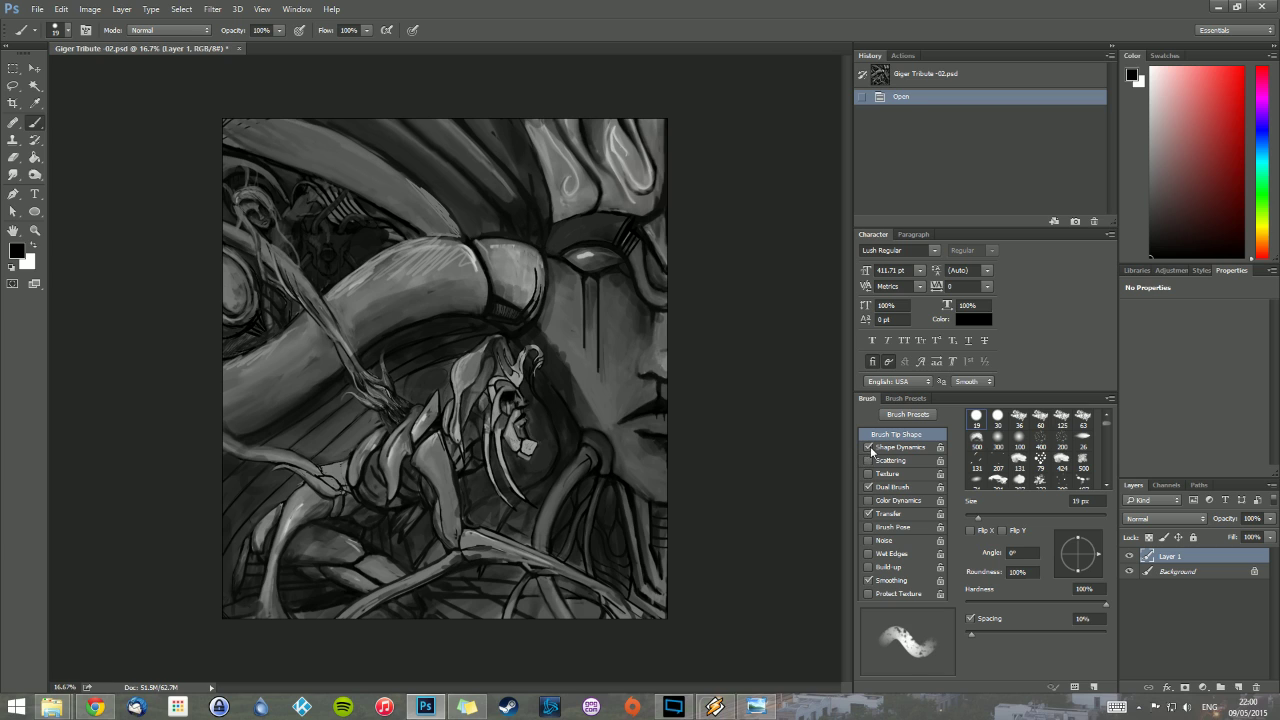
{"action": "left_click", "coordinate": [886, 449]}
{"action": "left_click", "coordinate": [1036, 444]}
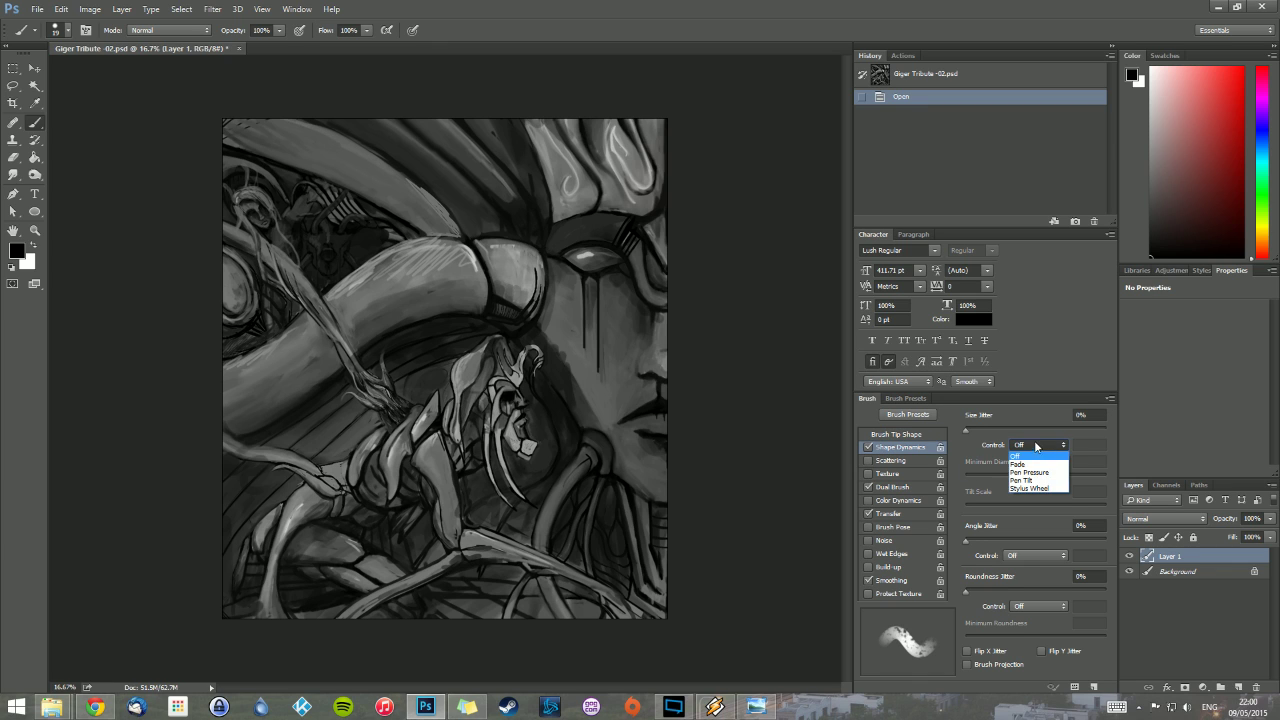
{"action": "left_click", "coordinate": [1035, 473]}
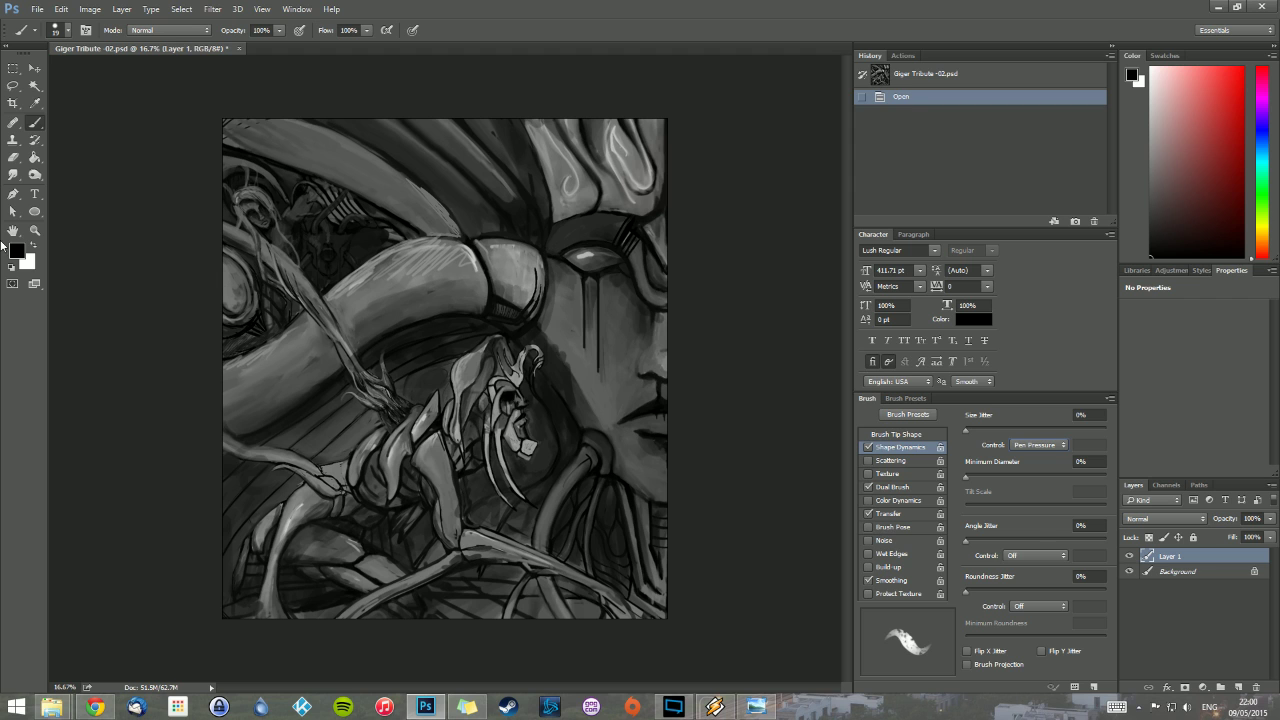
Step: Darken the outline of the large face's eye with short black brush strokes
{"action": "left_click", "coordinate": [35, 231]}
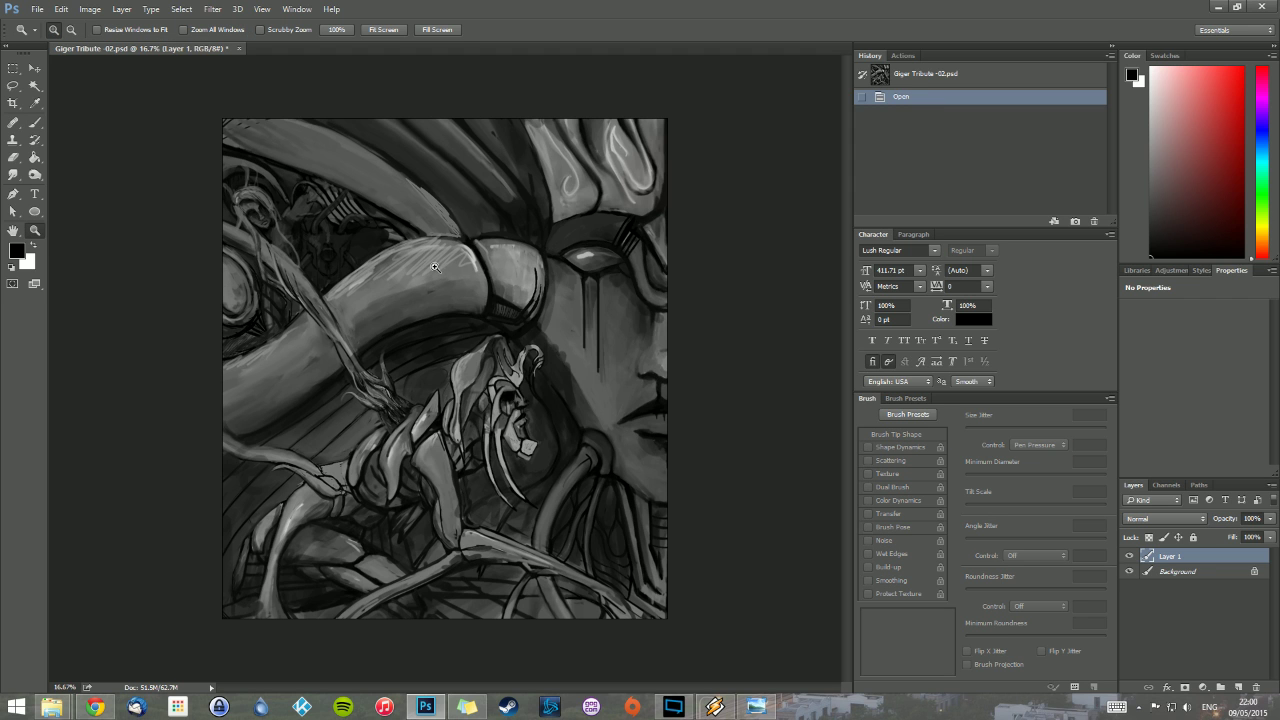
{"action": "right_click", "coordinate": [435, 267]}
{"action": "left_click", "coordinate": [455, 277]}
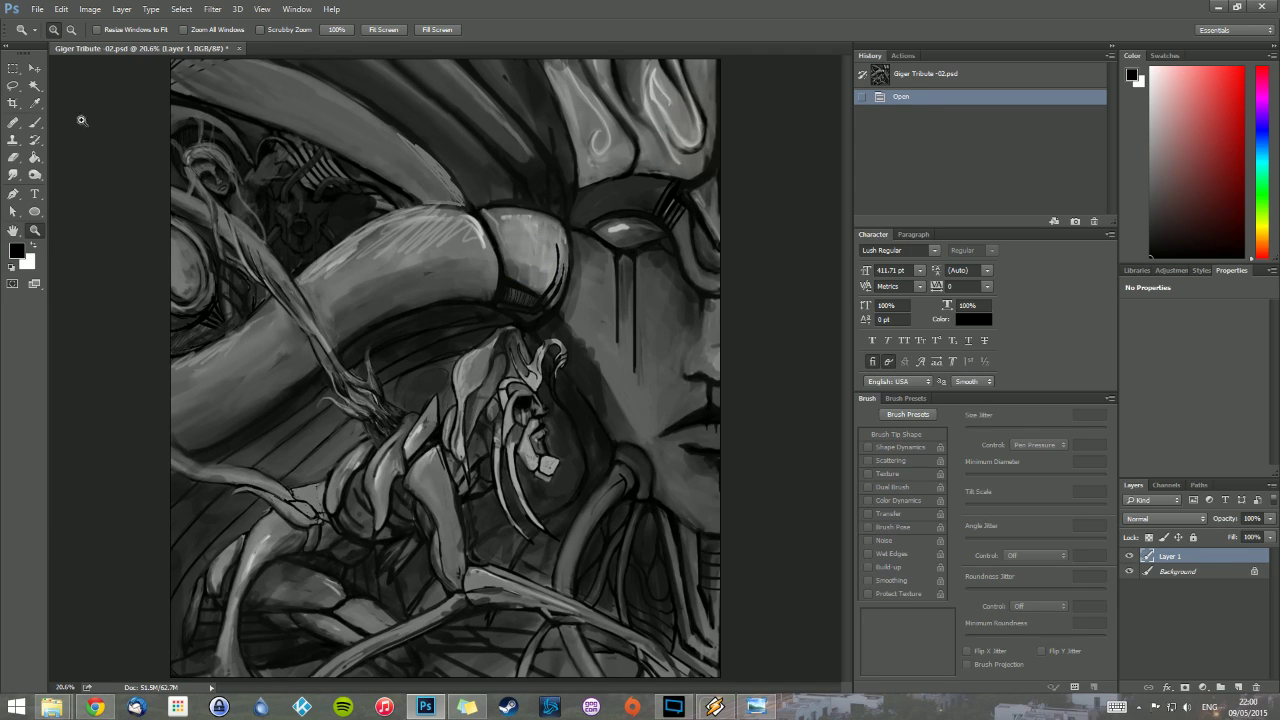
{"action": "left_click", "coordinate": [35, 122]}
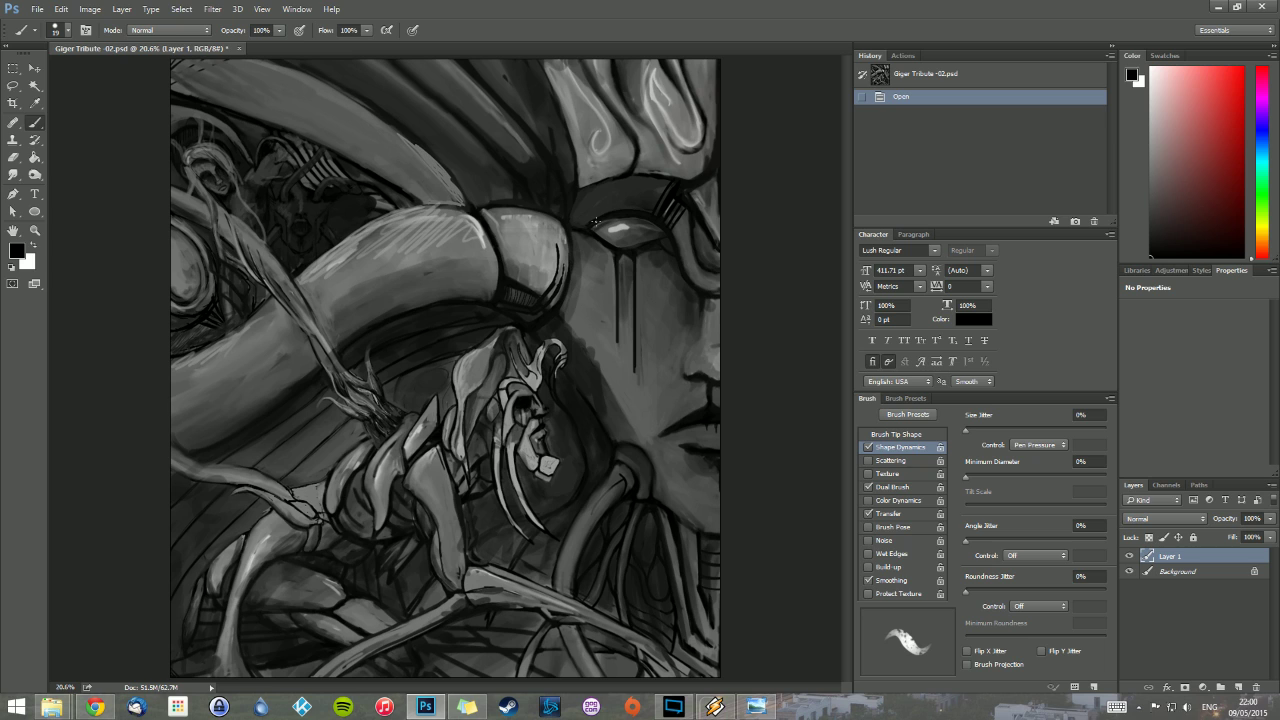
{"action": "left_click_drag", "start_coordinate": [648, 227], "coordinate": [636, 248]}
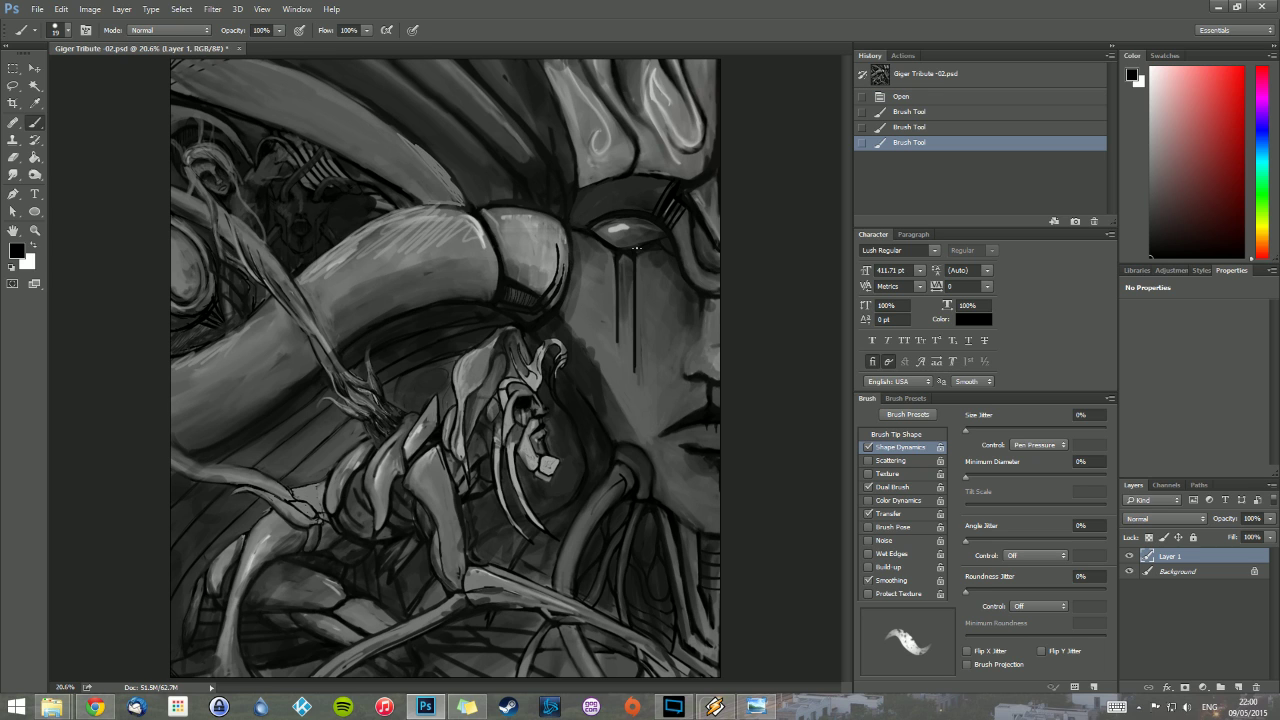
Step: Sample the cheek's grey, set the brush size to 52 px and paint over the shadowed jaw edge beside the horned figure
{"action": "left_click", "coordinate": [604, 305], "text": "alt"}
{"action": "right_click", "coordinate": [604, 305]}
{"action": "left_click_drag", "start_coordinate": [697, 336], "coordinate": [698, 333]}
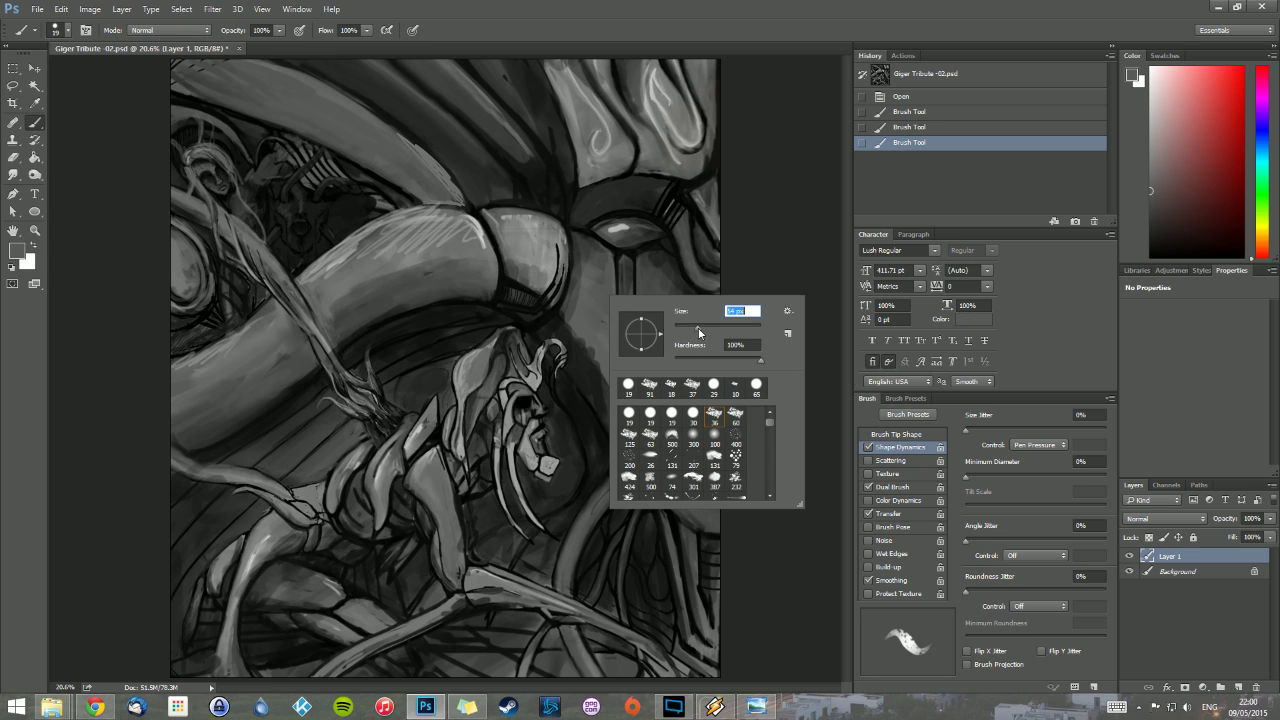
{"action": "left_click", "coordinate": [597, 368]}
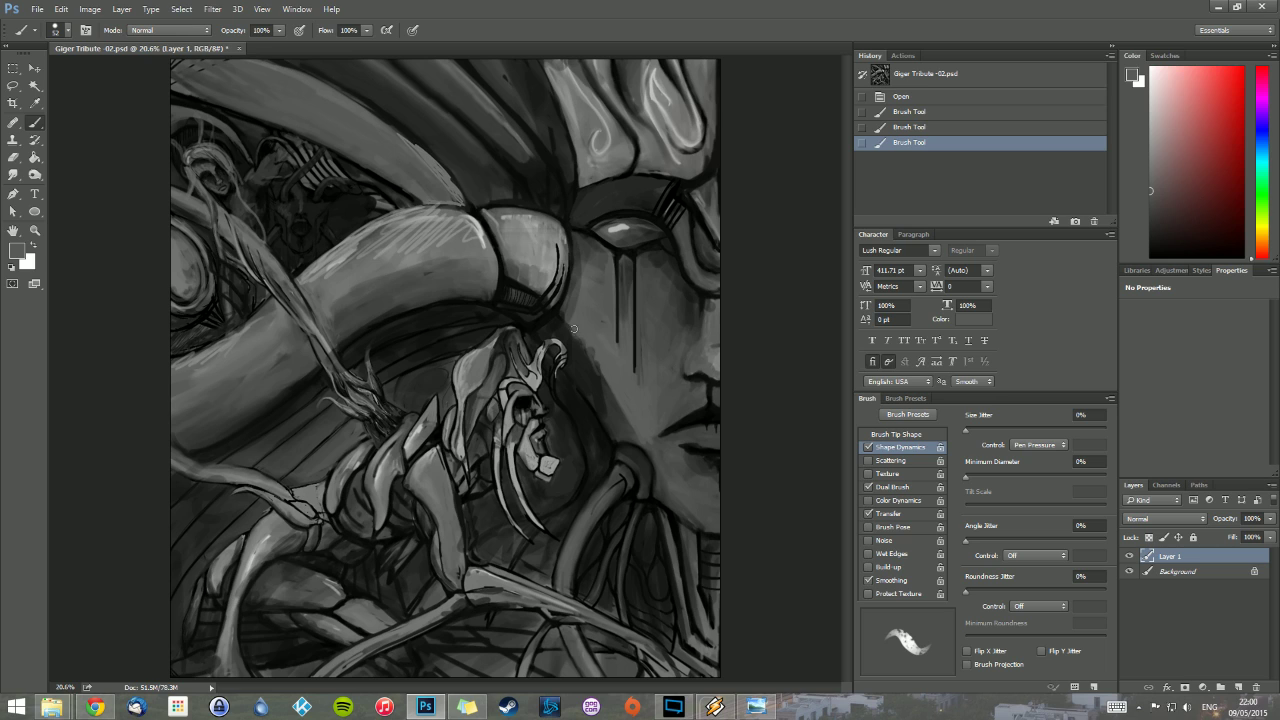
{"action": "mouse_move", "coordinate": [574, 329]}
{"action": "left_mouse_down"}
{"action": "mouse_move", "coordinate": [563, 371]}
{"action": "mouse_move", "coordinate": [569, 414]}
{"action": "mouse_move", "coordinate": [596, 444]}
{"action": "mouse_move", "coordinate": [588, 460]}
{"action": "mouse_move", "coordinate": [606, 470]}
{"action": "mouse_move", "coordinate": [570, 385]}
{"action": "mouse_move", "coordinate": [578, 327]}
{"action": "mouse_move", "coordinate": [596, 406]}
{"action": "mouse_move", "coordinate": [626, 440]}
{"action": "left_mouse_up"}
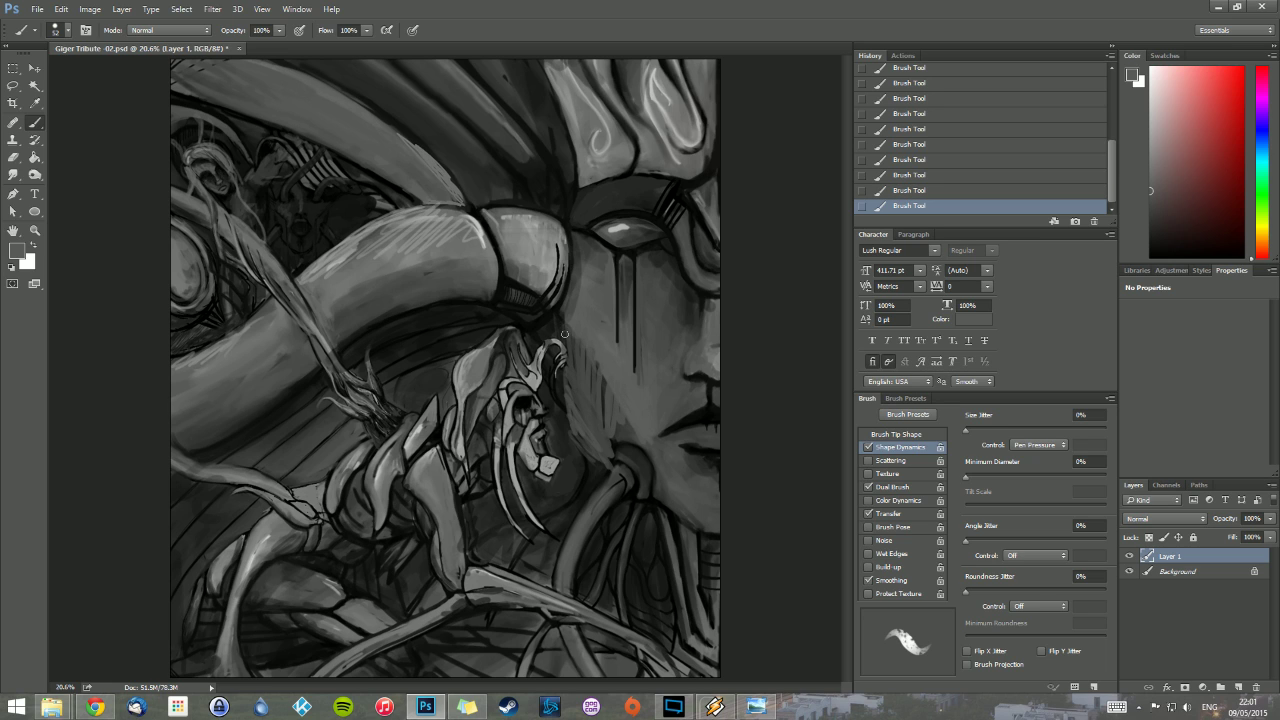
{"action": "mouse_move", "coordinate": [564, 334]}
{"action": "left_mouse_down"}
{"action": "mouse_move", "coordinate": [549, 332]}
{"action": "mouse_move", "coordinate": [561, 411]}
{"action": "left_mouse_up"}
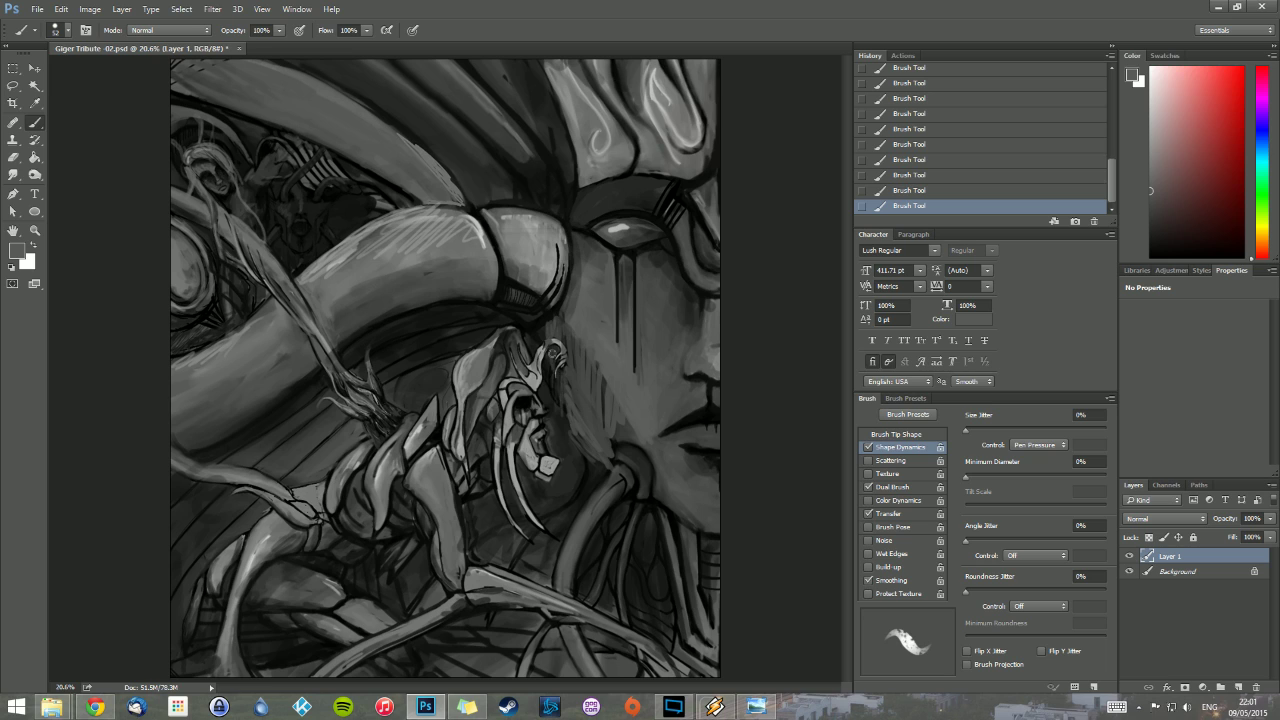
{"action": "mouse_move", "coordinate": [553, 352]}
{"action": "left_mouse_down"}
{"action": "mouse_move", "coordinate": [570, 434]}
{"action": "mouse_move", "coordinate": [583, 425]}
{"action": "mouse_move", "coordinate": [600, 455]}
{"action": "mouse_move", "coordinate": [572, 435]}
{"action": "mouse_move", "coordinate": [603, 466]}
{"action": "mouse_move", "coordinate": [563, 377]}
{"action": "mouse_move", "coordinate": [574, 376]}
{"action": "mouse_move", "coordinate": [589, 435]}
{"action": "mouse_move", "coordinate": [604, 442]}
{"action": "mouse_move", "coordinate": [616, 415]}
{"action": "mouse_move", "coordinate": [609, 445]}
{"action": "left_mouse_up"}
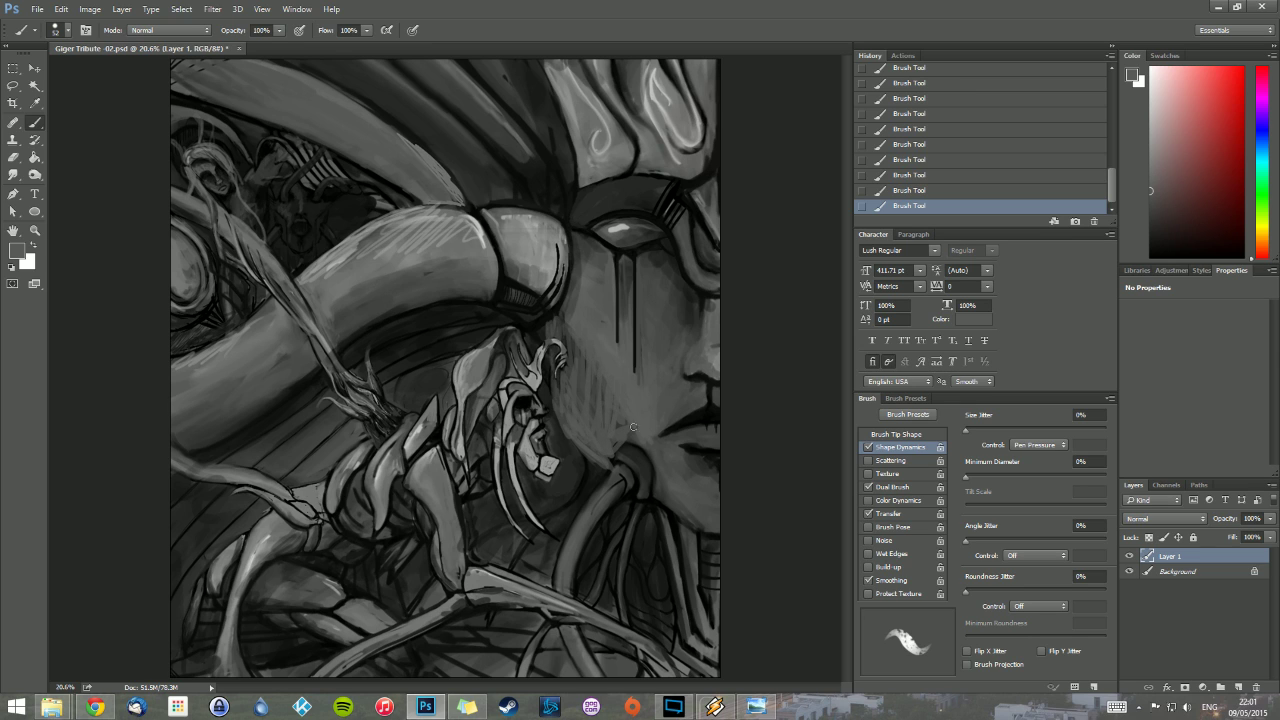
Step: Blend the hatched strokes on the cheek and jaw with grey resampled from the cheek
{"action": "left_click_drag", "start_coordinate": [589, 350], "coordinate": [564, 332]}
{"action": "left_click", "coordinate": [589, 381], "text": "alt"}
{"action": "left_click_drag", "start_coordinate": [586, 392], "coordinate": [595, 416]}
Step: Erase the excess grey paint at the lower end of the jaw, above the tube
{"action": "right_click", "coordinate": [623, 444]}
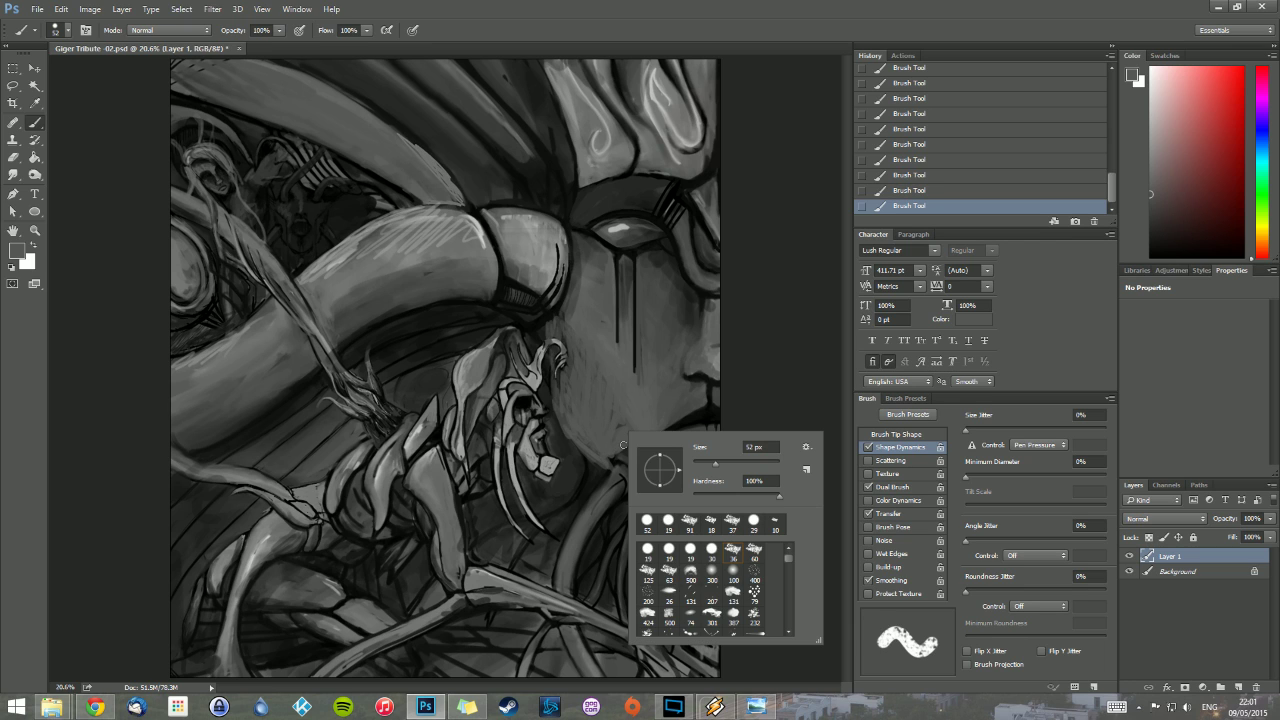
{"action": "key", "text": "e"}
{"action": "left_click_drag", "start_coordinate": [607, 464], "coordinate": [612, 438]}
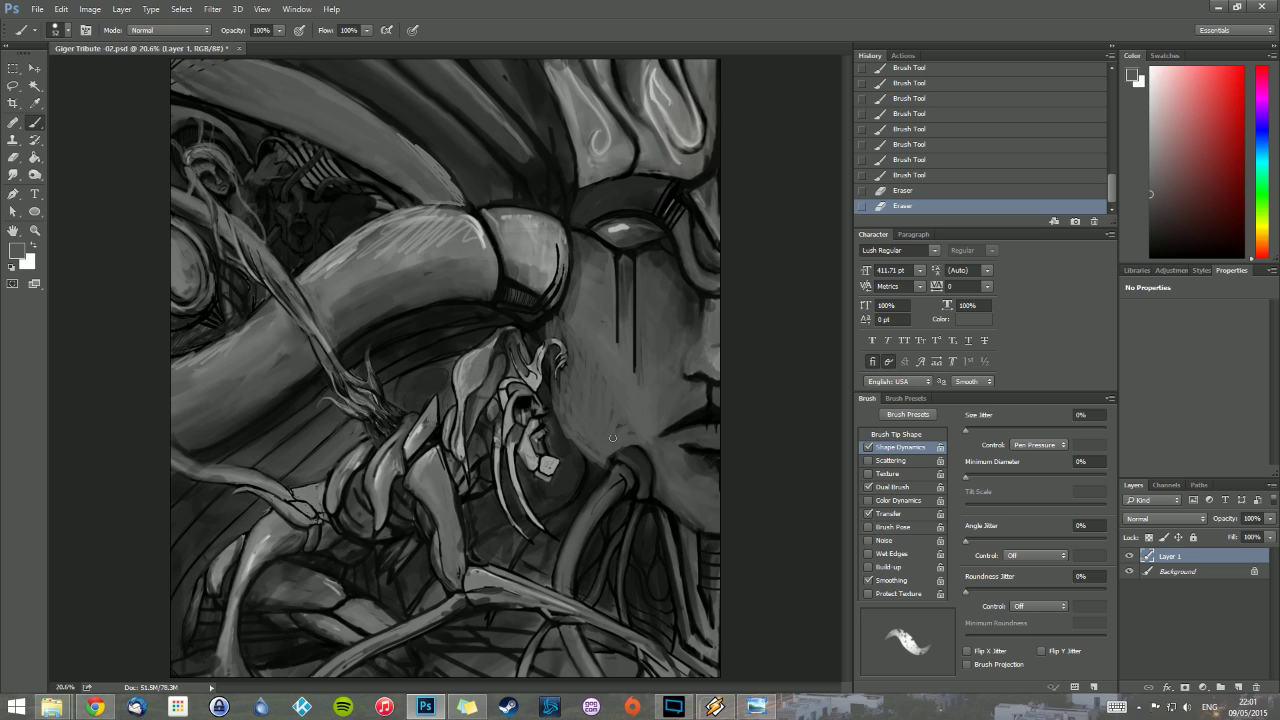
Step: Redefine the upper lip and the corner of the mouth with dark strokes in sampled tones
{"action": "left_click_drag", "start_coordinate": [700, 413], "coordinate": [711, 410]}
{"action": "left_click_drag", "start_coordinate": [703, 409], "coordinate": [711, 405]}
{"action": "mouse_move", "coordinate": [706, 408]}
{"action": "left_mouse_down"}
{"action": "mouse_move", "coordinate": [716, 411]}
{"action": "mouse_move", "coordinate": [676, 423]}
{"action": "left_mouse_up"}
{"action": "left_click", "coordinate": [707, 411], "text": "alt"}
{"action": "left_click_drag", "start_coordinate": [669, 427], "coordinate": [677, 423]}
{"action": "left_click_drag", "start_coordinate": [669, 427], "coordinate": [674, 425]}
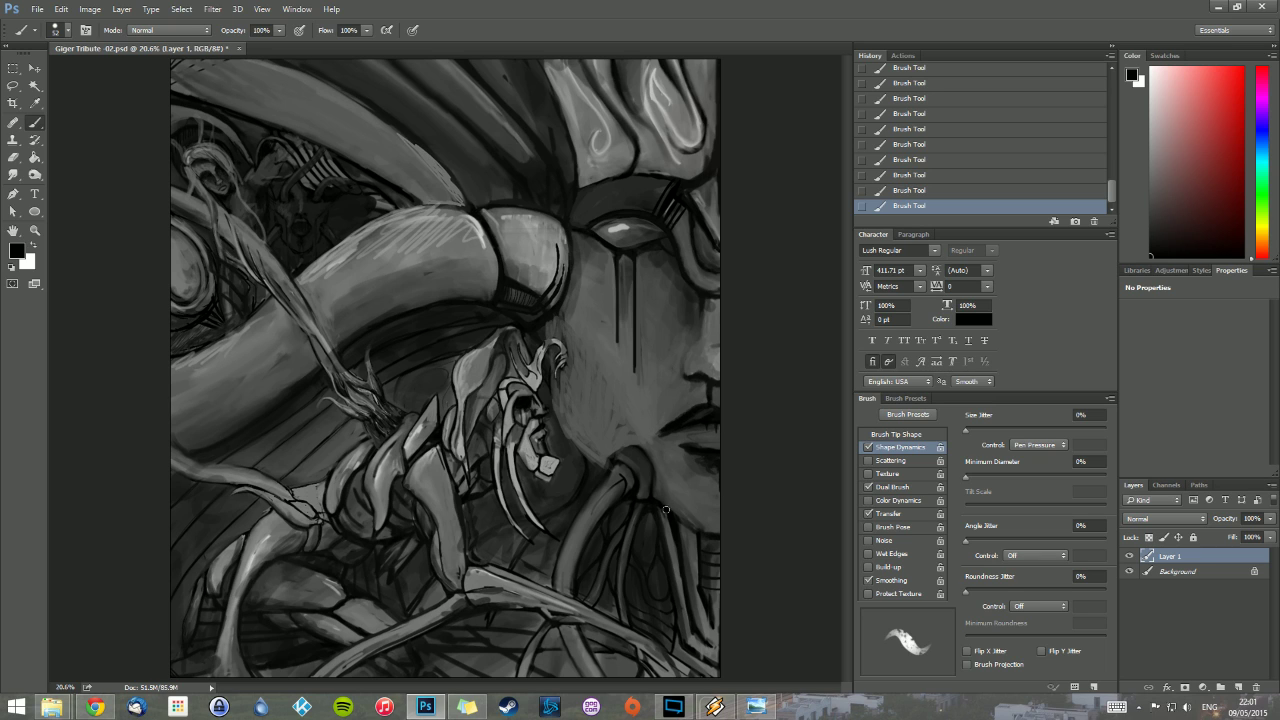
Step: Reshape the chin and jawline below the mouth with sampled grey and black strokes
{"action": "left_click_drag", "start_coordinate": [654, 501], "coordinate": [720, 524]}
{"action": "left_click", "coordinate": [660, 505], "text": "alt"}
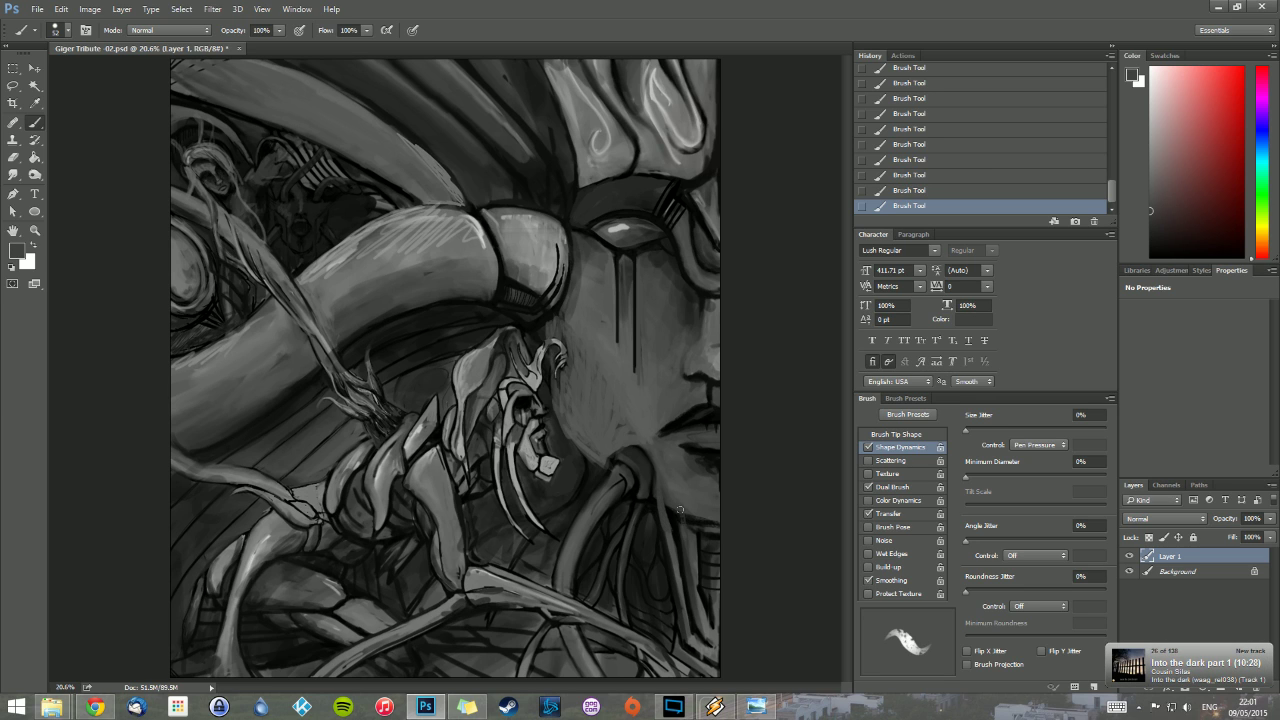
{"action": "left_click", "coordinate": [675, 515], "text": "alt"}
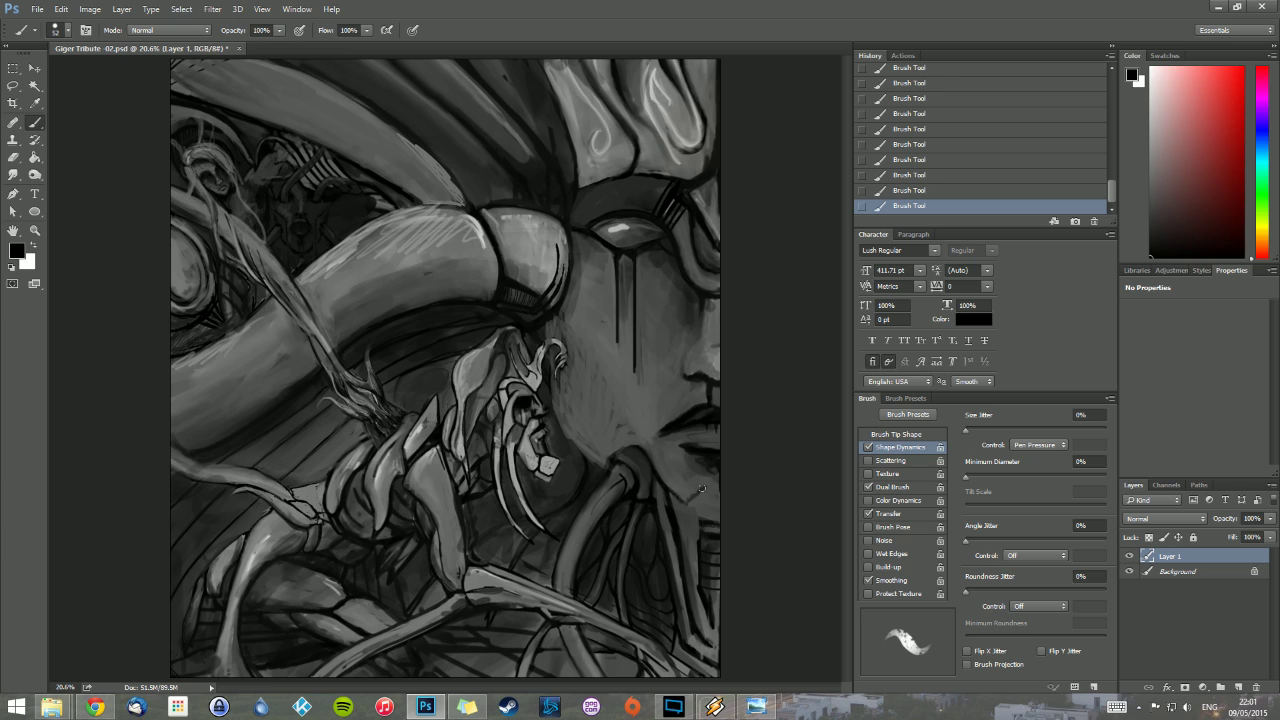
{"action": "mouse_move", "coordinate": [701, 488]}
{"action": "left_mouse_down"}
{"action": "mouse_move", "coordinate": [725, 484]}
{"action": "mouse_move", "coordinate": [672, 500]}
{"action": "mouse_move", "coordinate": [653, 472]}
{"action": "left_mouse_up"}
{"action": "left_click", "coordinate": [697, 486], "text": "alt"}
Step: Paint lighter grey onto the lips and shade the nose and nostril with tones sampled around them
{"action": "left_click", "coordinate": [720, 358], "text": "alt"}
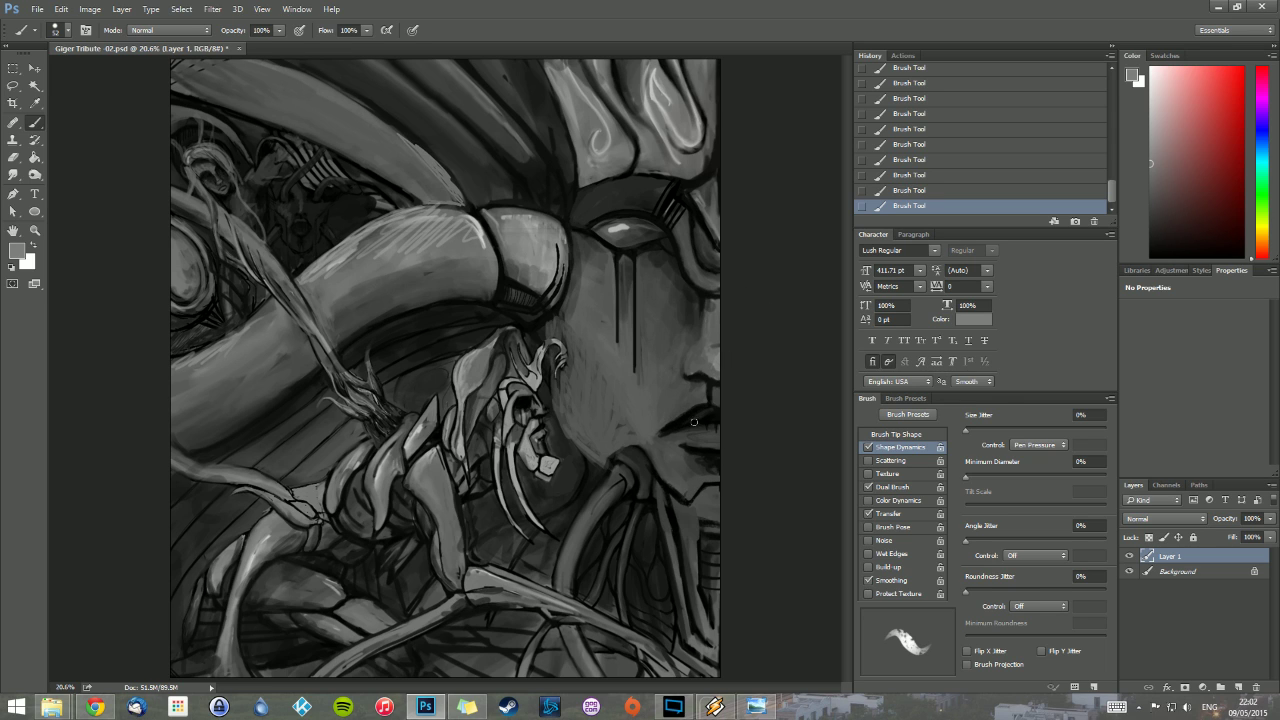
{"action": "left_click_drag", "start_coordinate": [672, 422], "coordinate": [691, 413]}
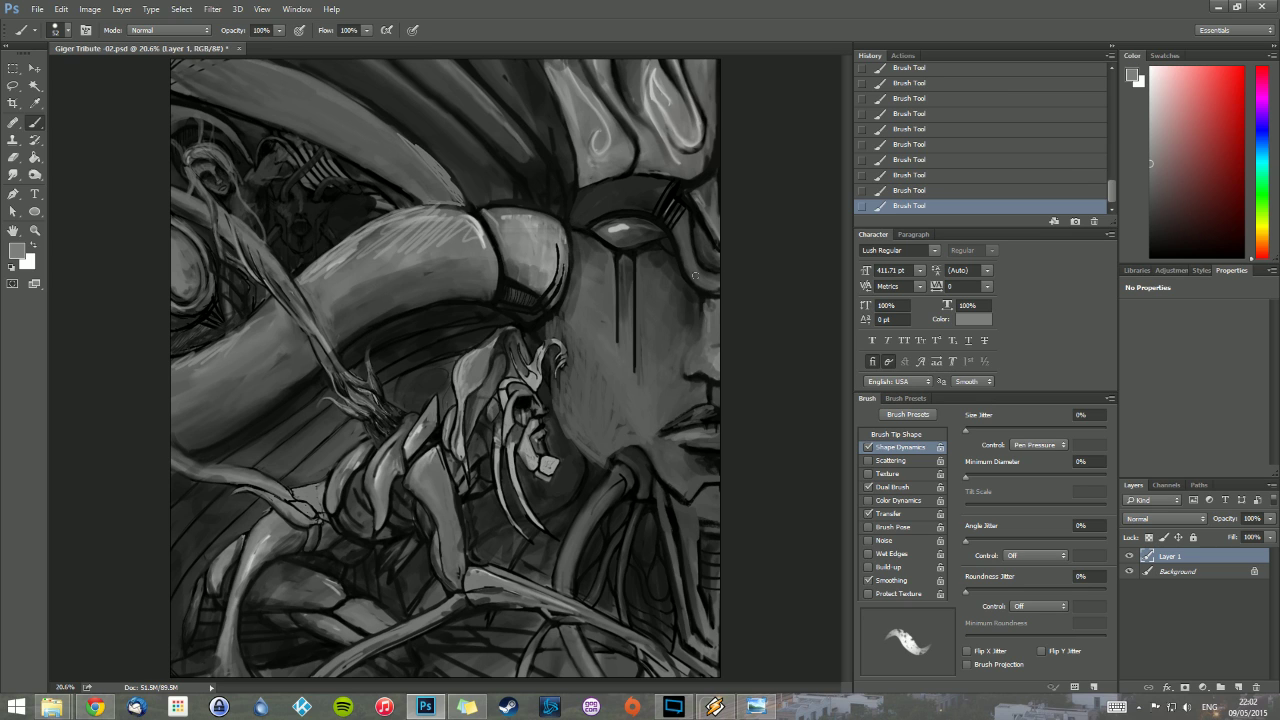
{"action": "left_click", "coordinate": [713, 375], "text": "alt"}
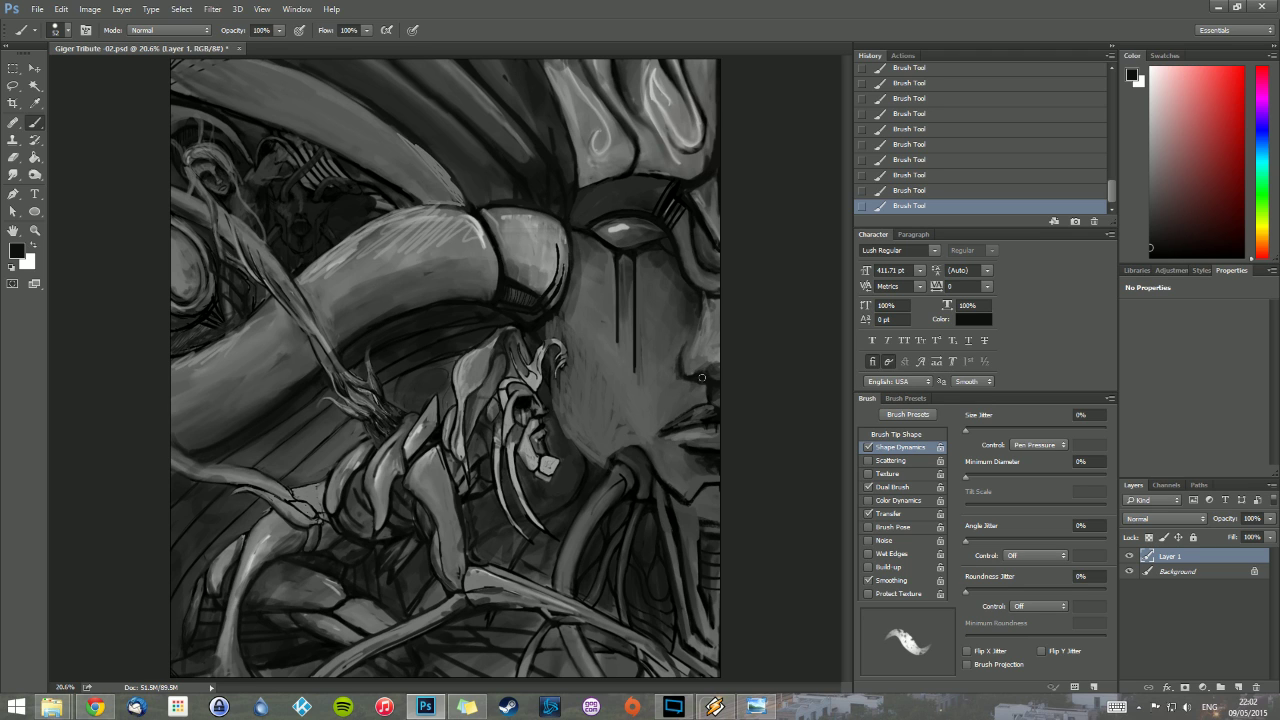
{"action": "left_click", "coordinate": [704, 358], "text": "alt"}
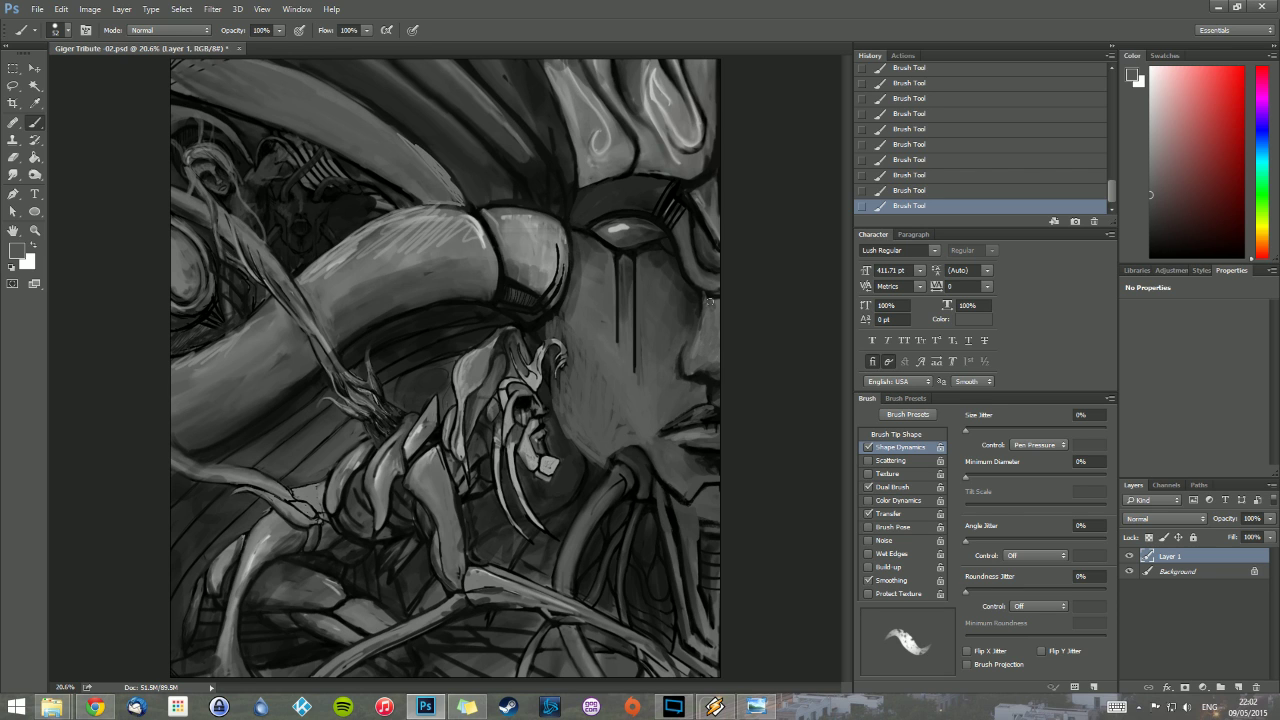
Step: Paint a dark iris and highlights in the eye, using tones sampled from the forehead, eyelid and eye
{"action": "left_click", "coordinate": [672, 151], "text": "alt"}
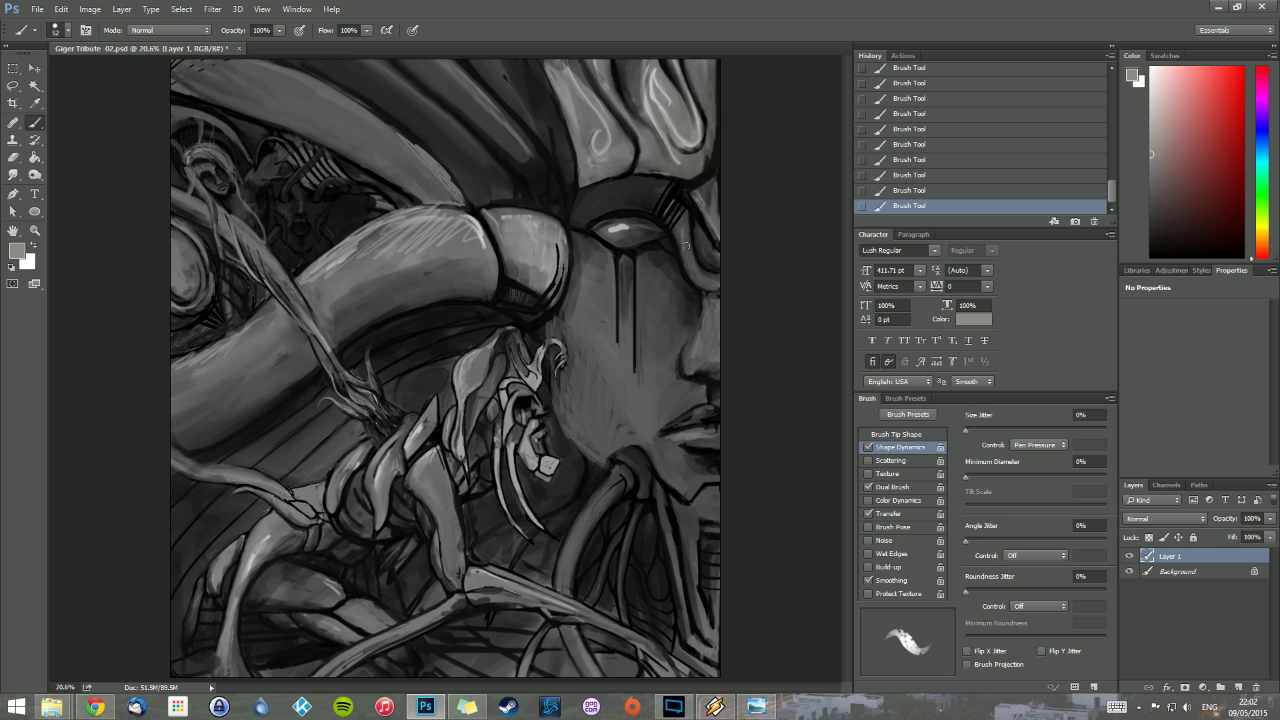
{"action": "left_click", "coordinate": [646, 192], "text": "alt"}
{"action": "left_click", "coordinate": [617, 215], "text": "alt"}
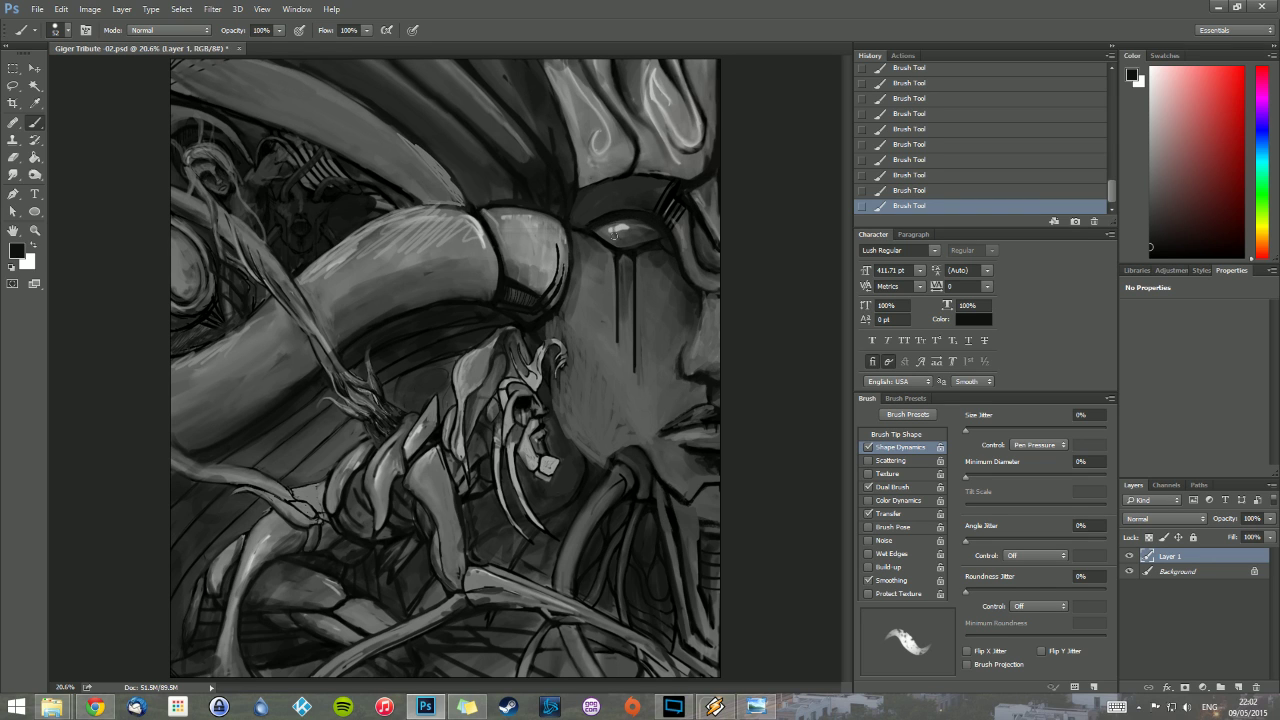
{"action": "mouse_move", "coordinate": [615, 235]}
{"action": "left_mouse_down"}
{"action": "mouse_move", "coordinate": [634, 218]}
{"action": "mouse_move", "coordinate": [636, 236]}
{"action": "mouse_move", "coordinate": [619, 240]}
{"action": "left_mouse_up"}
{"action": "mouse_move", "coordinate": [633, 219]}
{"action": "left_mouse_down"}
{"action": "mouse_move", "coordinate": [634, 234]}
{"action": "mouse_move", "coordinate": [624, 230]}
{"action": "mouse_move", "coordinate": [643, 232]}
{"action": "left_mouse_up"}
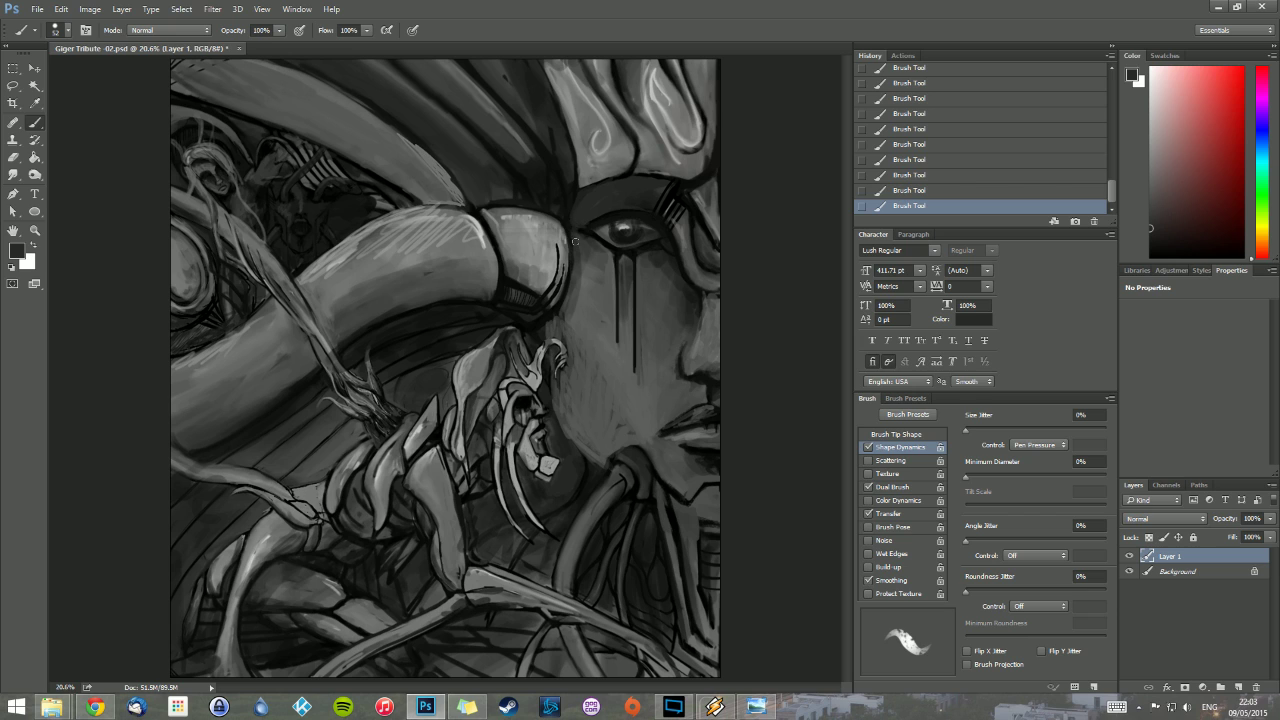
Step: Soften the brow edge and eye socket with tones sampled from the eye, brow and forehead
{"action": "left_click", "coordinate": [622, 216], "text": "alt"}
{"action": "left_click", "coordinate": [583, 185], "text": "alt"}
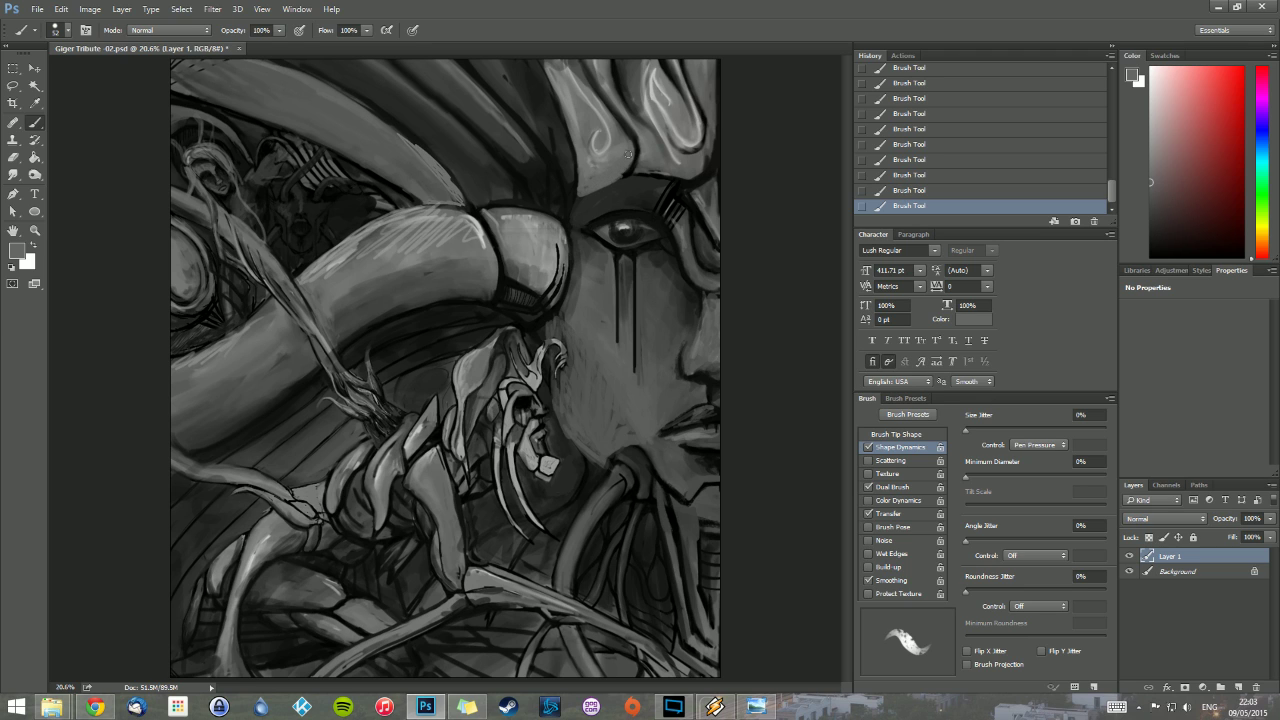
{"action": "left_click", "coordinate": [627, 165], "text": "alt"}
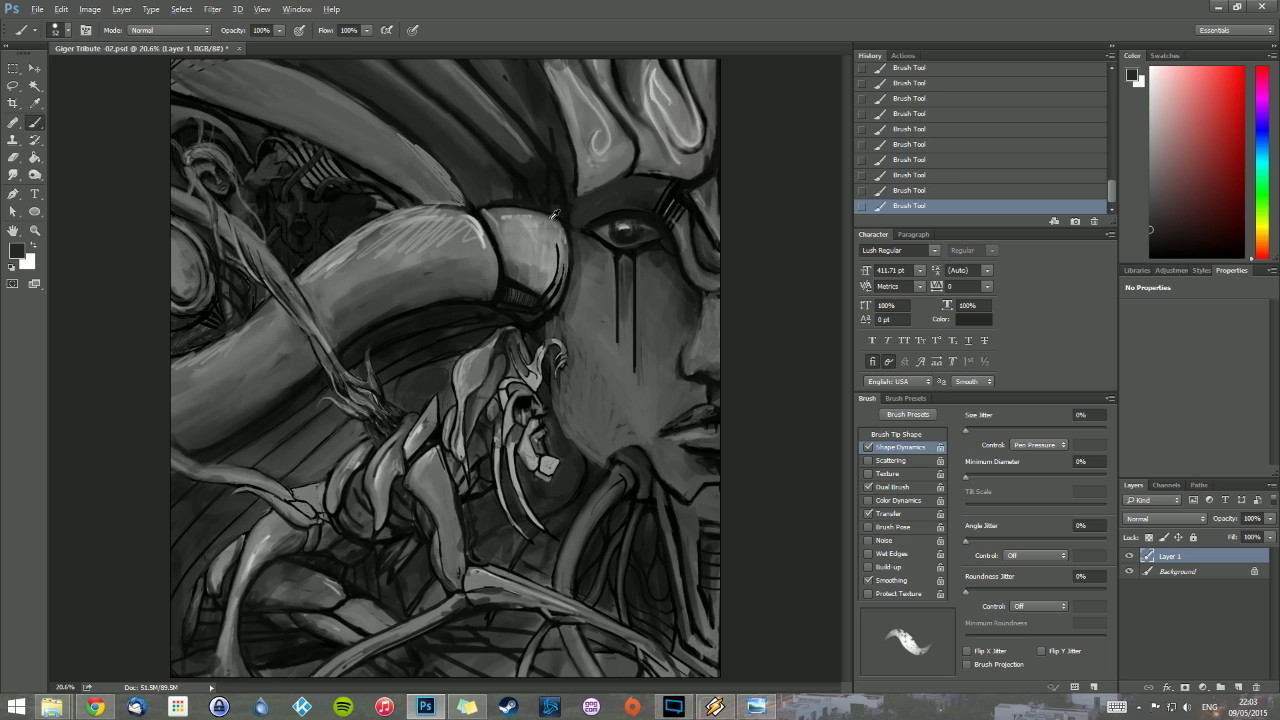
Step: Darken the edges of the tube's end and deepen the shadow under the tube with sampled blacks
{"action": "left_click", "coordinate": [503, 205], "text": "alt"}
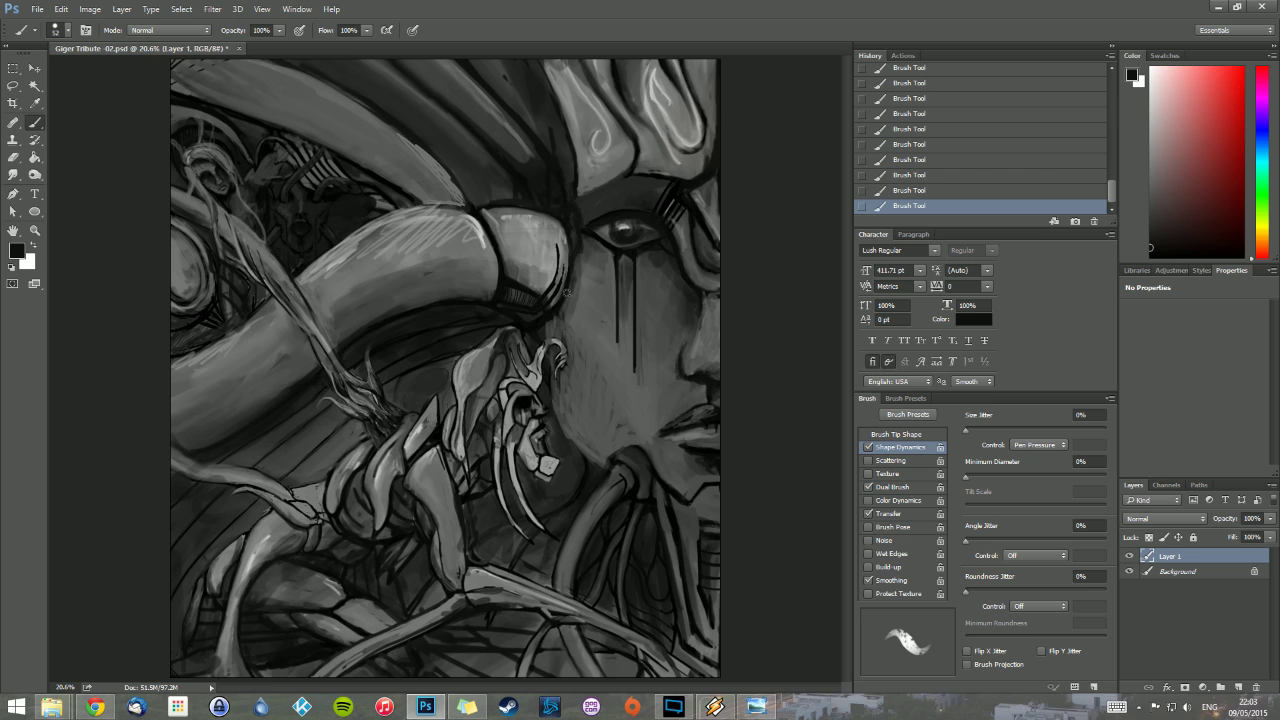
{"action": "left_click", "coordinate": [505, 314], "text": "alt"}
{"action": "mouse_move", "coordinate": [433, 302]}
{"action": "left_mouse_down"}
{"action": "mouse_move", "coordinate": [398, 311]}
{"action": "mouse_move", "coordinate": [506, 291]}
{"action": "left_mouse_up"}
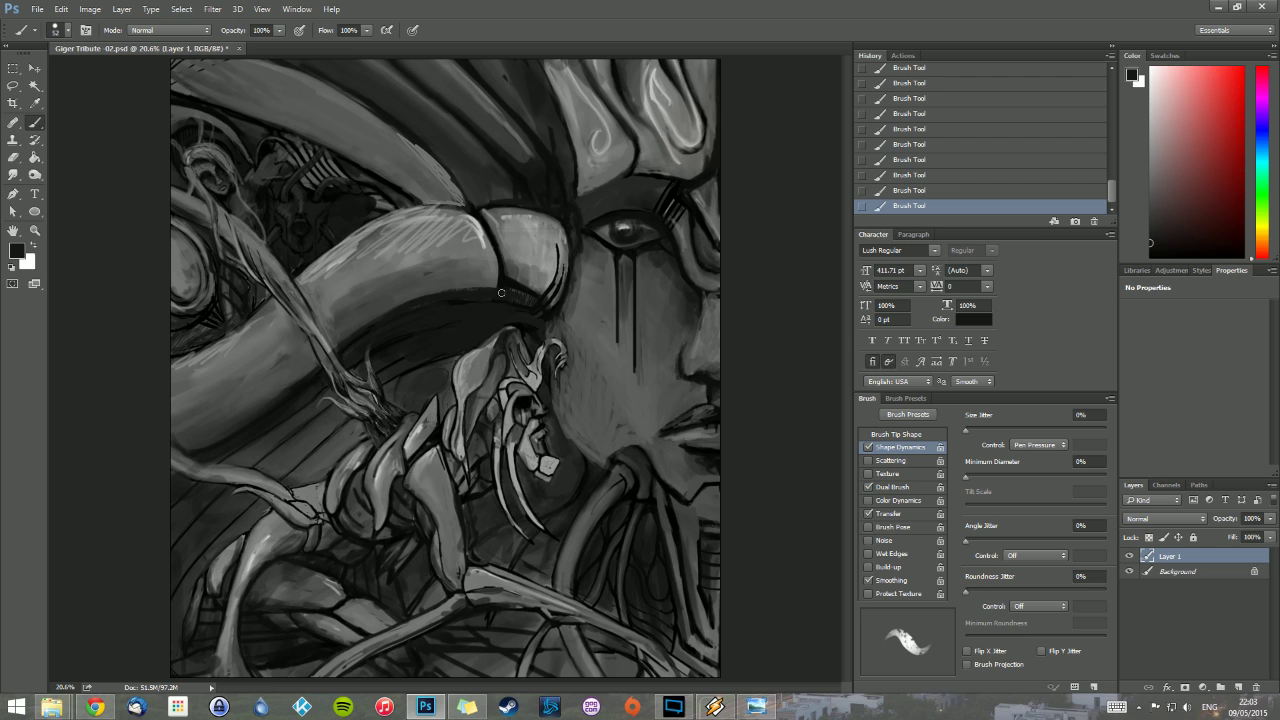
Step: Paint over the large tube's black seam and upper outline with sampled grey, and touch up the edge of the nose
{"action": "left_click", "coordinate": [408, 237], "text": "alt"}
{"action": "left_click_drag", "start_coordinate": [436, 219], "coordinate": [394, 230]}
{"action": "mouse_move", "coordinate": [370, 230]}
{"action": "left_mouse_down"}
{"action": "mouse_move", "coordinate": [452, 212]}
{"action": "mouse_move", "coordinate": [401, 216]}
{"action": "mouse_move", "coordinate": [476, 205]}
{"action": "mouse_move", "coordinate": [438, 210]}
{"action": "mouse_move", "coordinate": [508, 232]}
{"action": "mouse_move", "coordinate": [460, 211]}
{"action": "mouse_move", "coordinate": [519, 212]}
{"action": "mouse_move", "coordinate": [475, 233]}
{"action": "mouse_move", "coordinate": [483, 269]}
{"action": "left_mouse_up"}
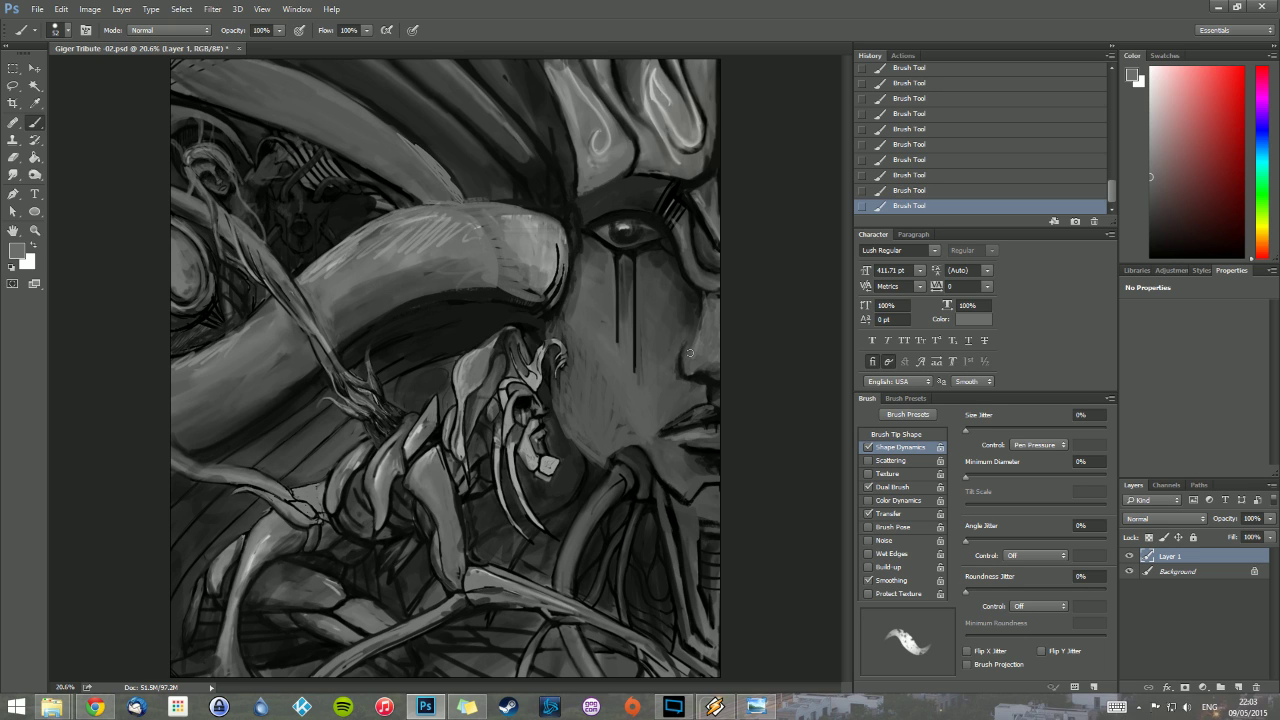
{"action": "left_click_drag", "start_coordinate": [697, 367], "coordinate": [691, 363]}
Step: Soften the large face's cheek and tear lines with tones sampled from the forehead, using a 120 px brush at 35% opacity
{"action": "left_click", "coordinate": [595, 142], "text": "alt"}
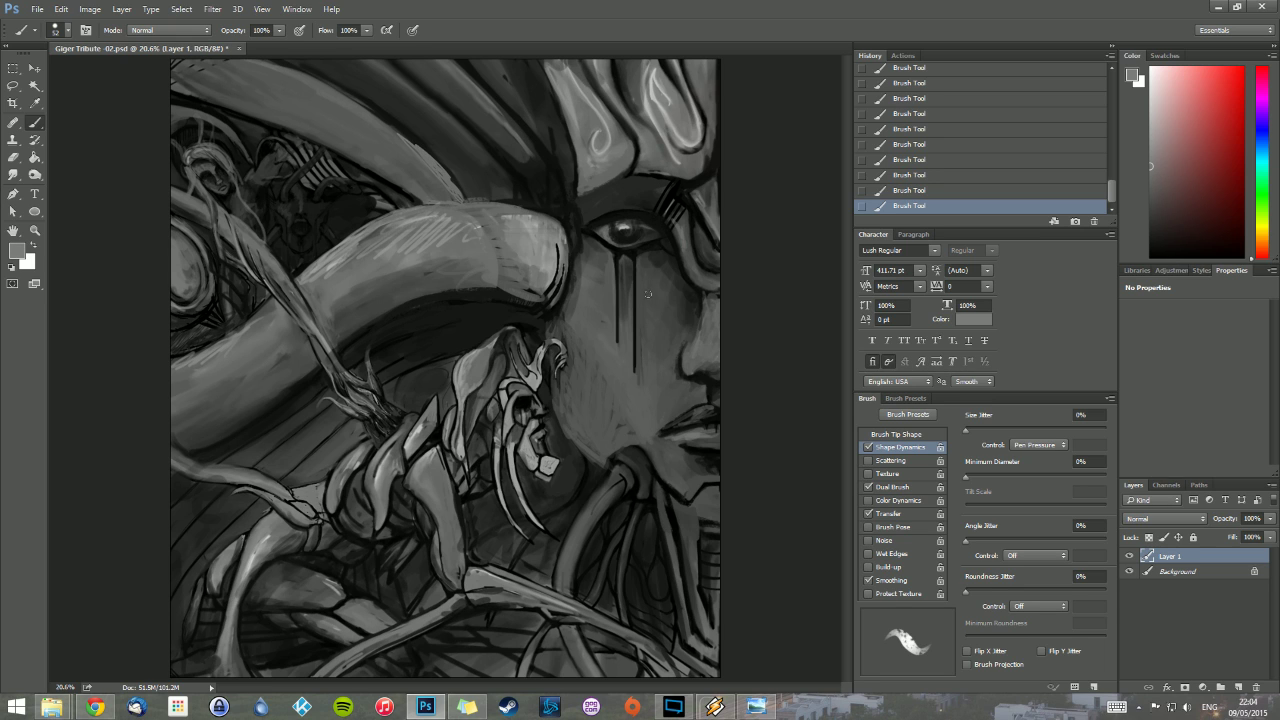
{"action": "right_click", "coordinate": [611, 334]}
{"action": "left_click_drag", "start_coordinate": [705, 361], "coordinate": [717, 361]}
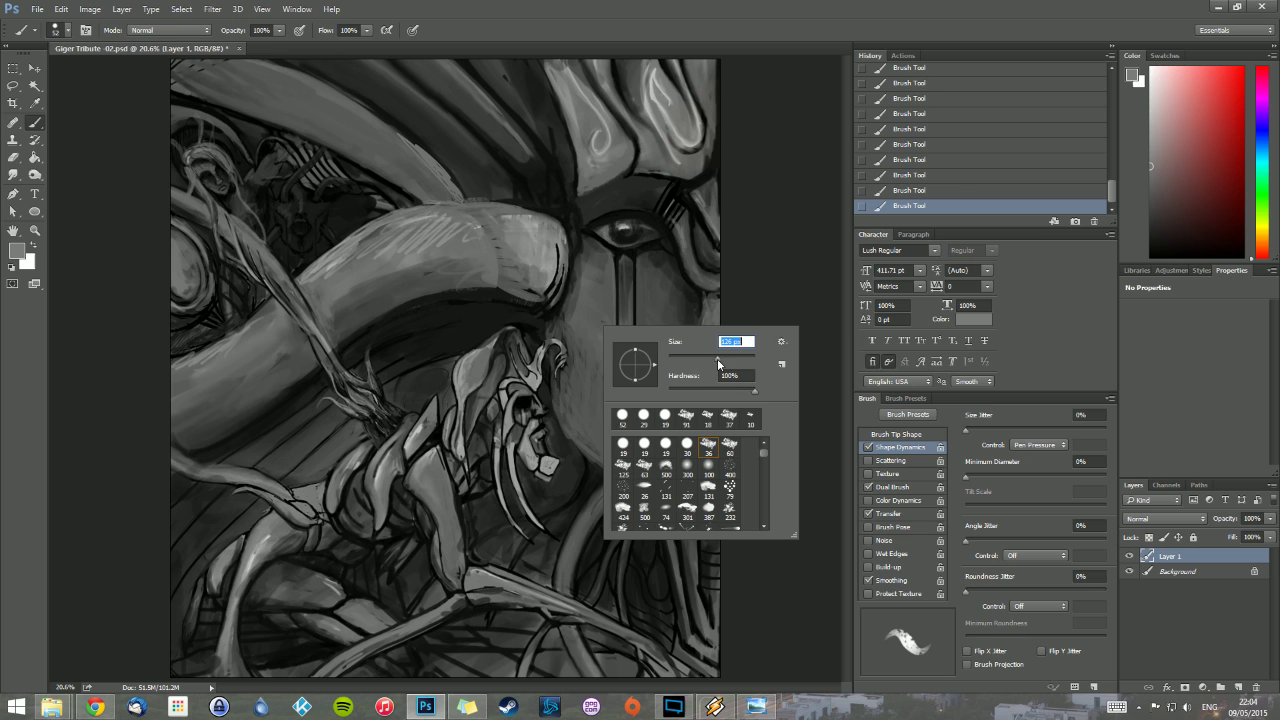
{"action": "left_click", "coordinate": [280, 31]}
{"action": "left_click_drag", "start_coordinate": [266, 46], "coordinate": [236, 47]}
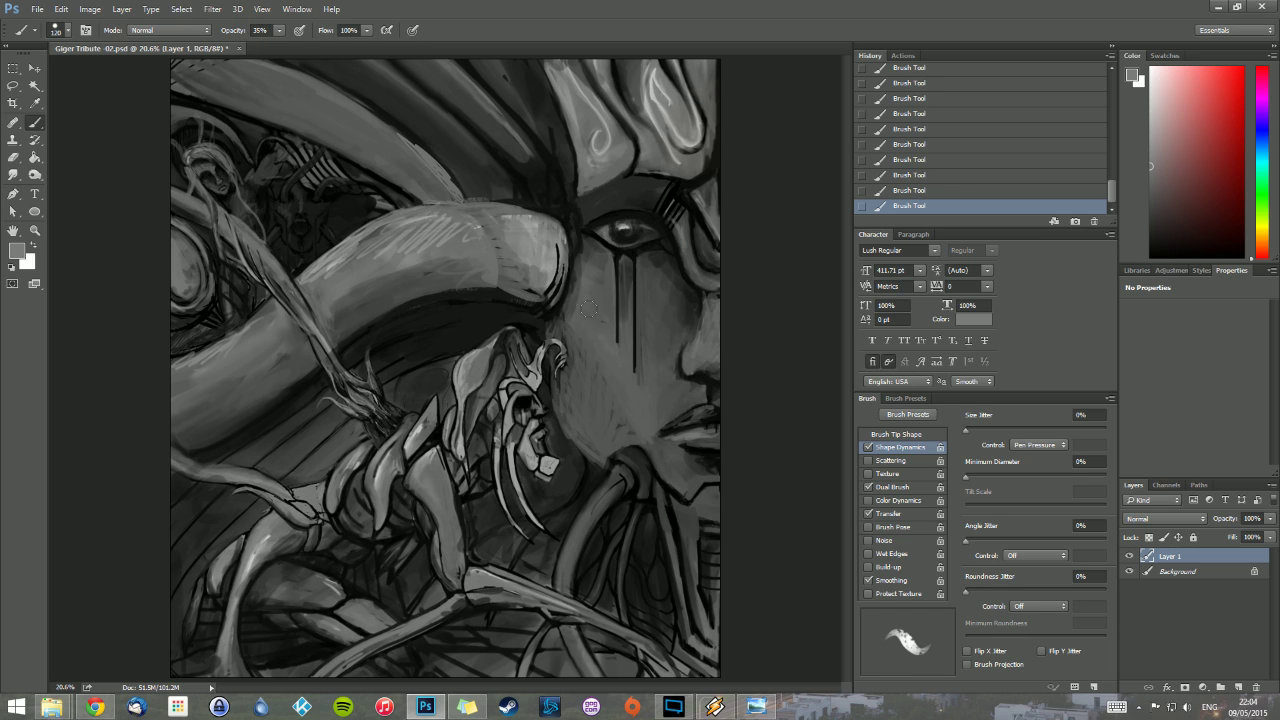
{"action": "left_click", "coordinate": [594, 168], "text": "alt"}
{"action": "mouse_move", "coordinate": [594, 327]}
{"action": "left_mouse_down"}
{"action": "mouse_move", "coordinate": [619, 273]}
{"action": "mouse_move", "coordinate": [644, 383]}
{"action": "mouse_move", "coordinate": [668, 322]}
{"action": "mouse_move", "coordinate": [644, 307]}
{"action": "mouse_move", "coordinate": [649, 276]}
{"action": "mouse_move", "coordinate": [652, 335]}
{"action": "mouse_move", "coordinate": [667, 329]}
{"action": "mouse_move", "coordinate": [650, 380]}
{"action": "mouse_move", "coordinate": [662, 373]}
{"action": "mouse_move", "coordinate": [579, 369]}
{"action": "mouse_move", "coordinate": [620, 416]}
{"action": "left_mouse_up"}
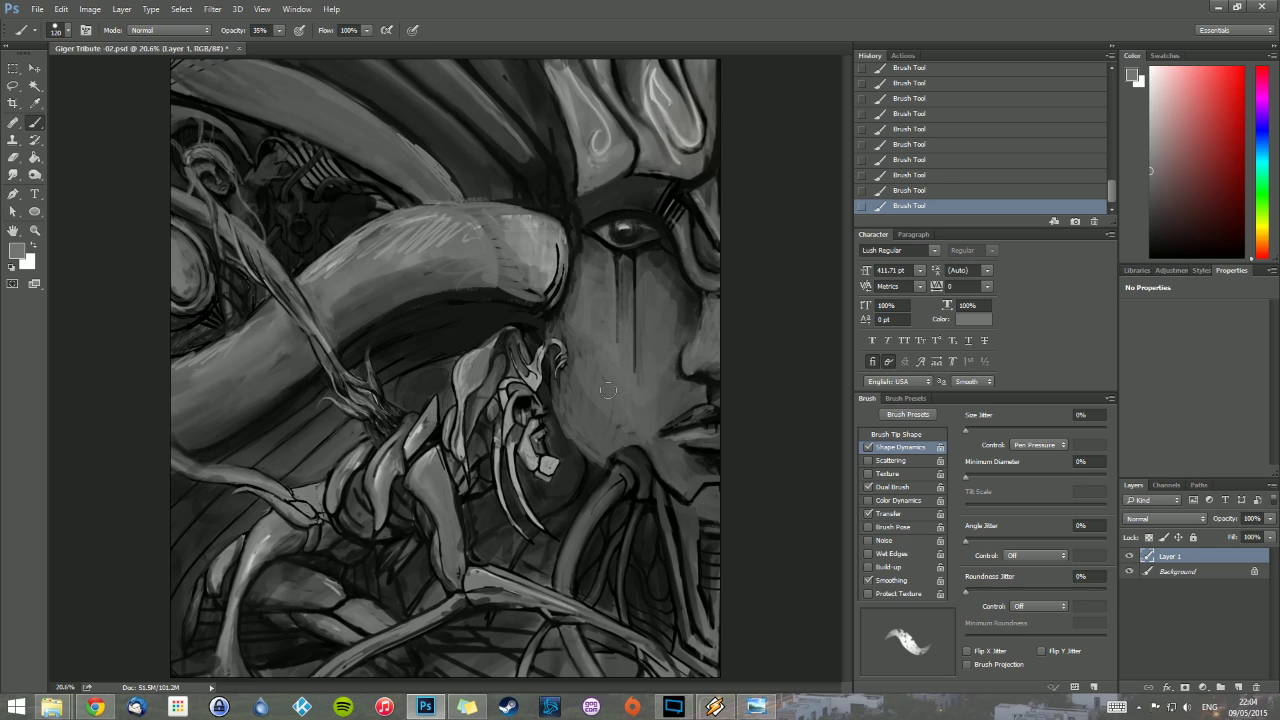
Step: Shade the large face's cheek edge, jaw and chin and the area above the tube with sampled darks, and step back one brush stroke
{"action": "left_click", "coordinate": [594, 411], "text": "alt"}
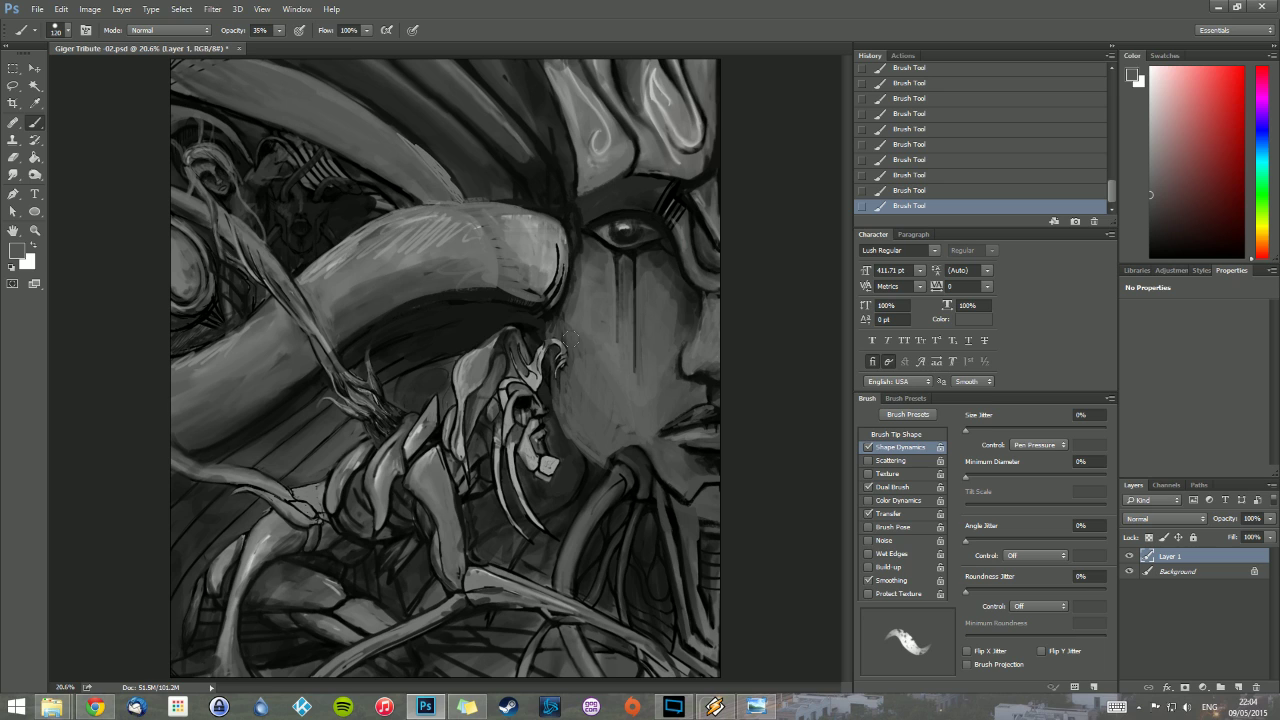
{"action": "left_click", "coordinate": [579, 455], "text": "alt"}
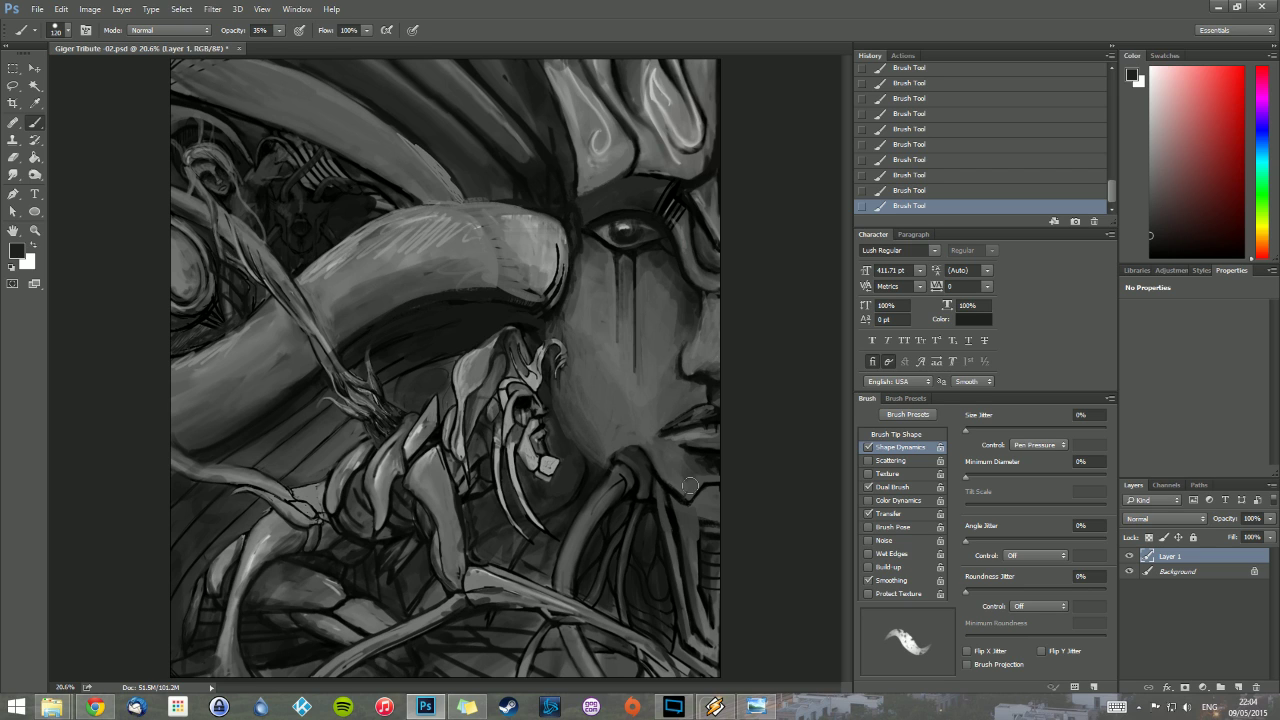
{"action": "left_click", "coordinate": [713, 462], "text": "alt"}
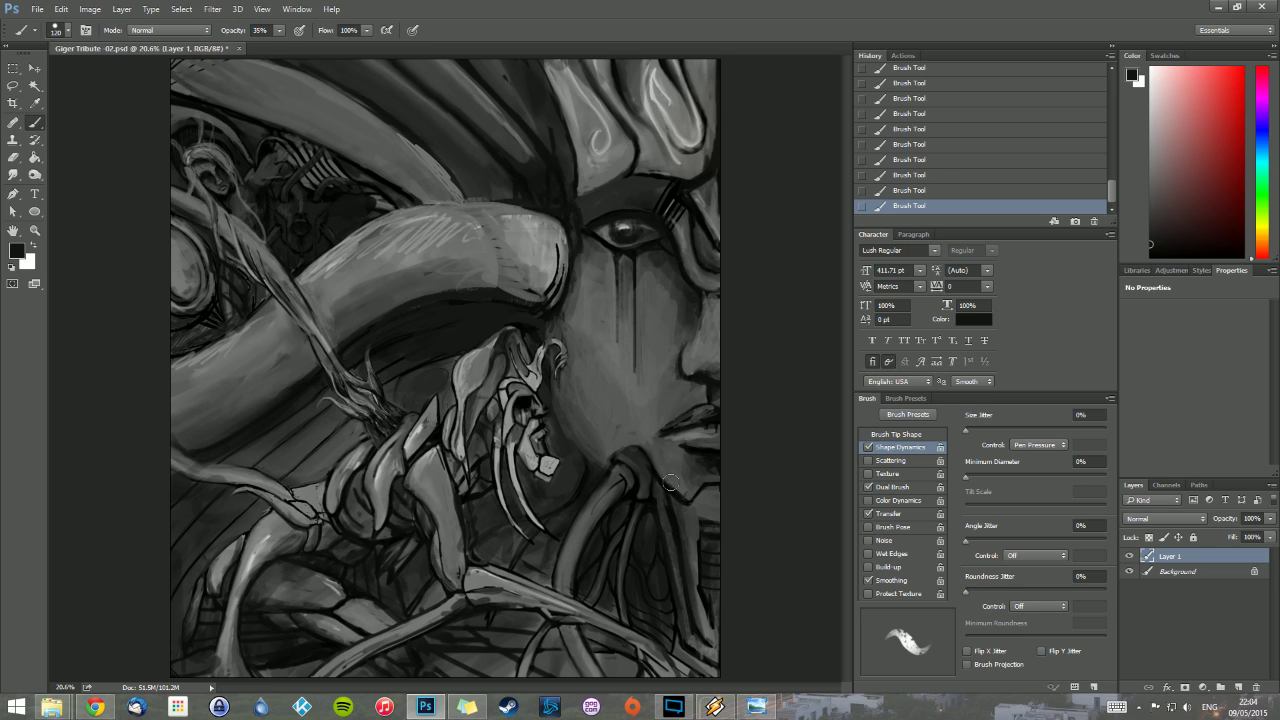
{"action": "left_click_drag", "start_coordinate": [479, 168], "coordinate": [477, 191]}
{"action": "left_click_drag", "start_coordinate": [491, 107], "coordinate": [415, 77]}
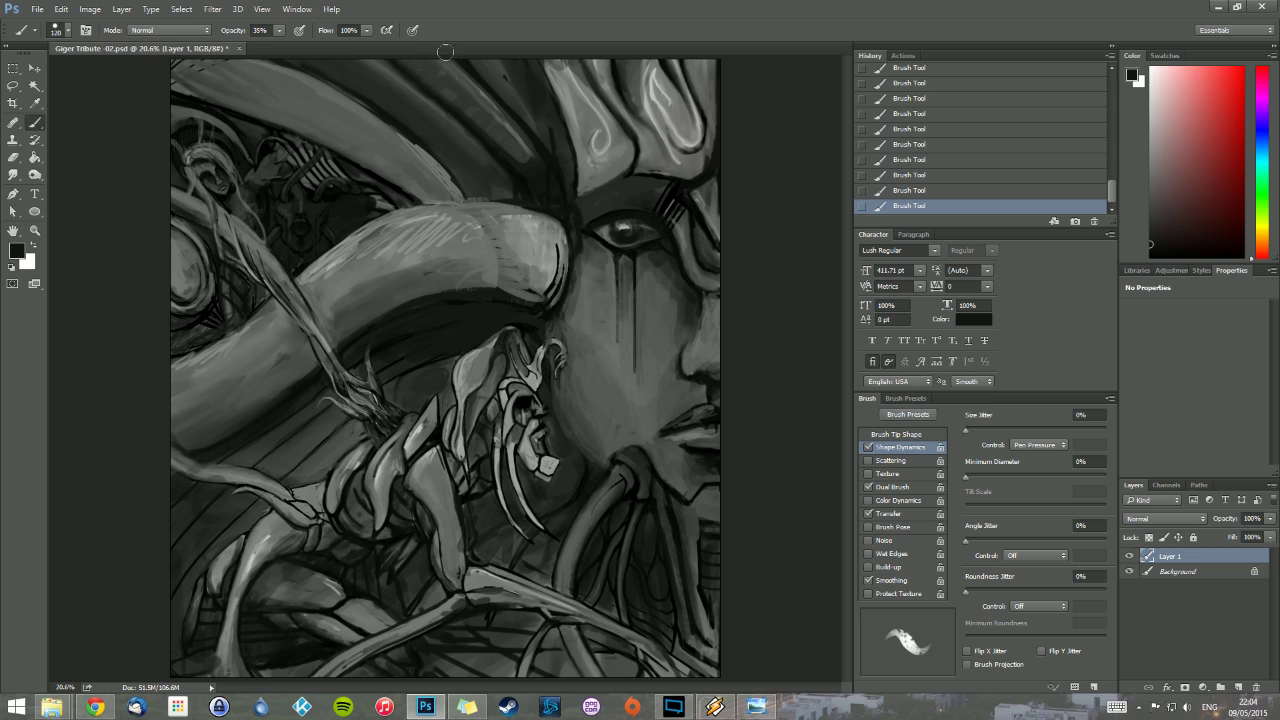
{"action": "left_click", "coordinate": [384, 33]}
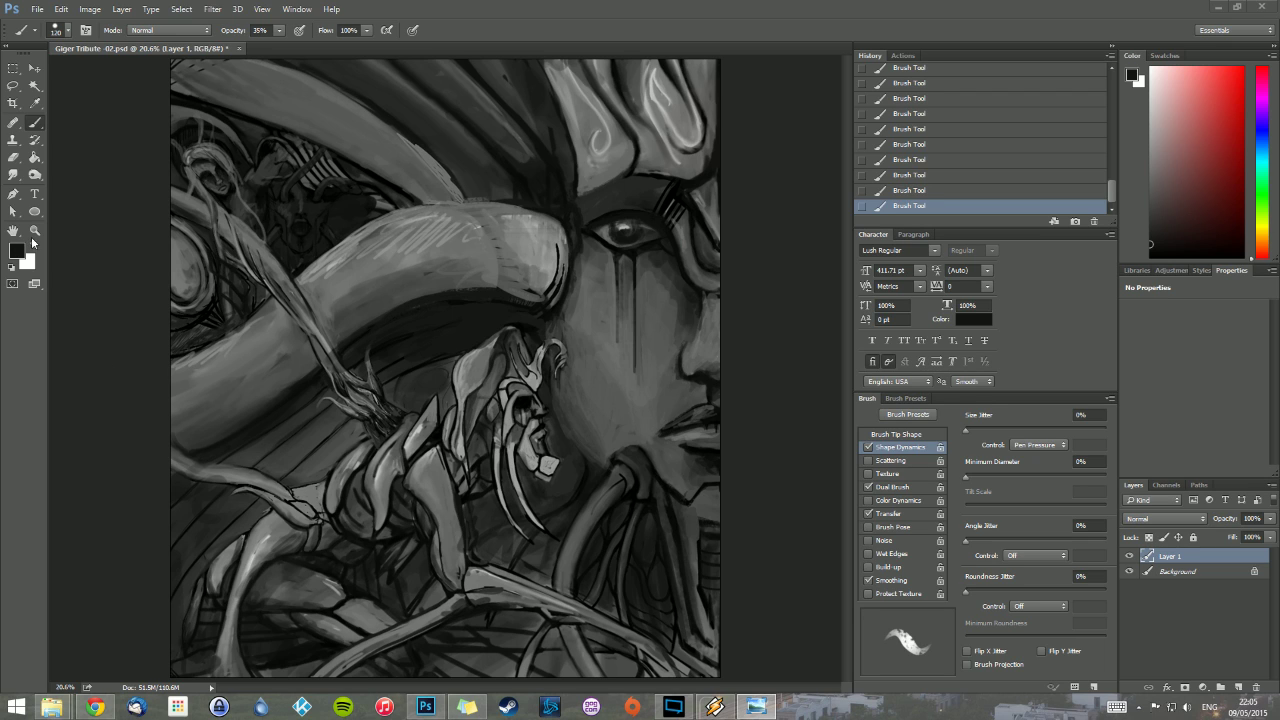
{"action": "left_click", "coordinate": [921, 178]}
{"action": "left_click", "coordinate": [925, 191]}
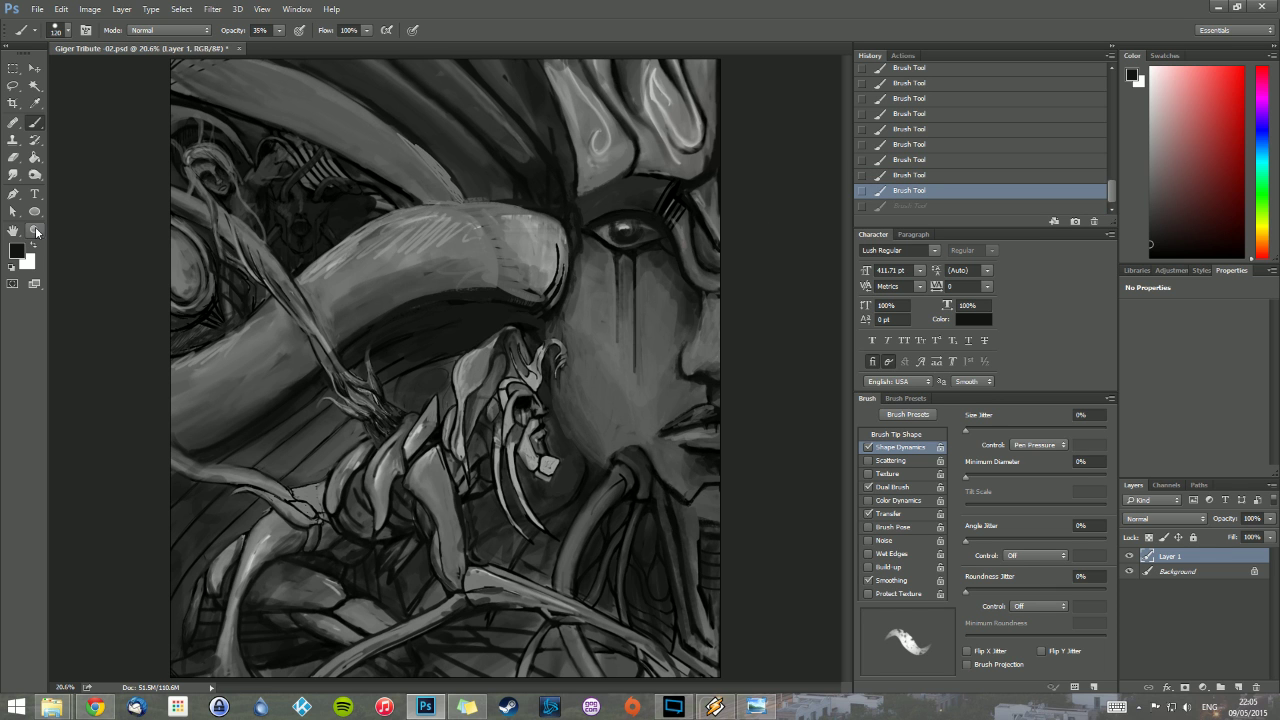
Step: Redefine the small horned figure's nose with black and a grey sampled from it, using a much smaller brush at 100% opacity
{"action": "key", "text": "z"}
{"action": "left_click_drag", "start_coordinate": [460, 318], "coordinate": [627, 491]}
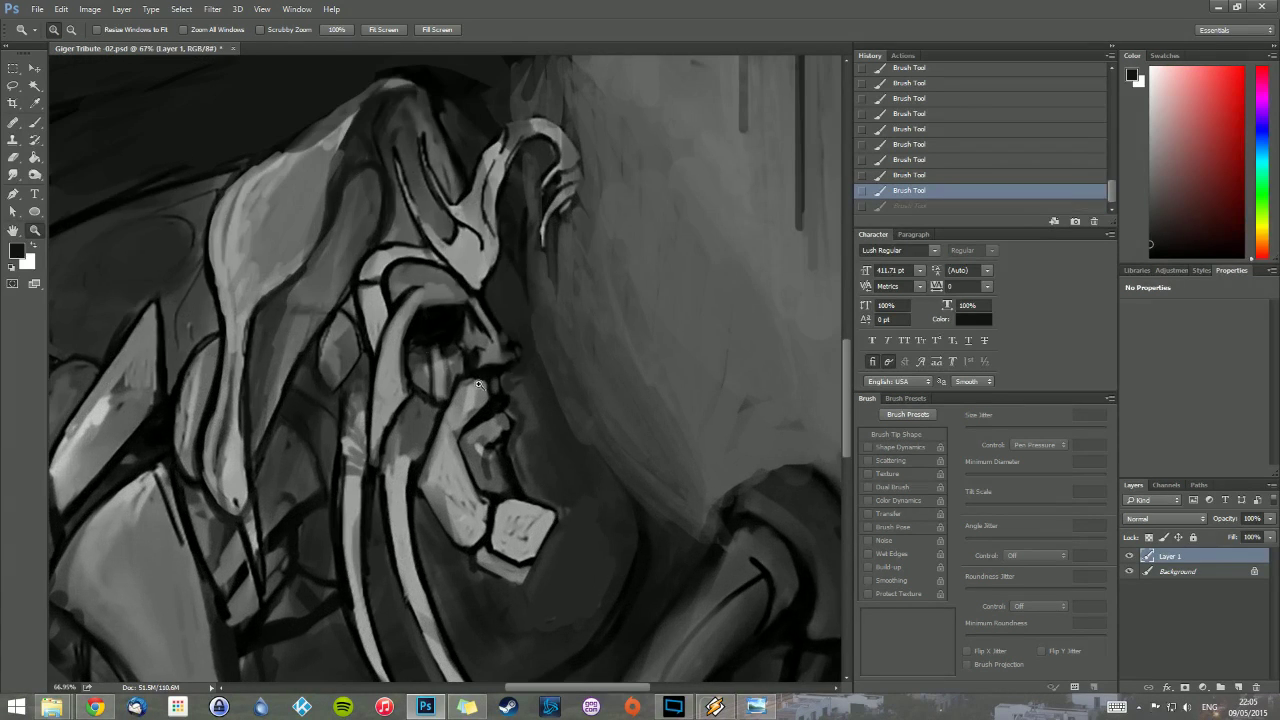
{"action": "left_click", "coordinate": [35, 122]}
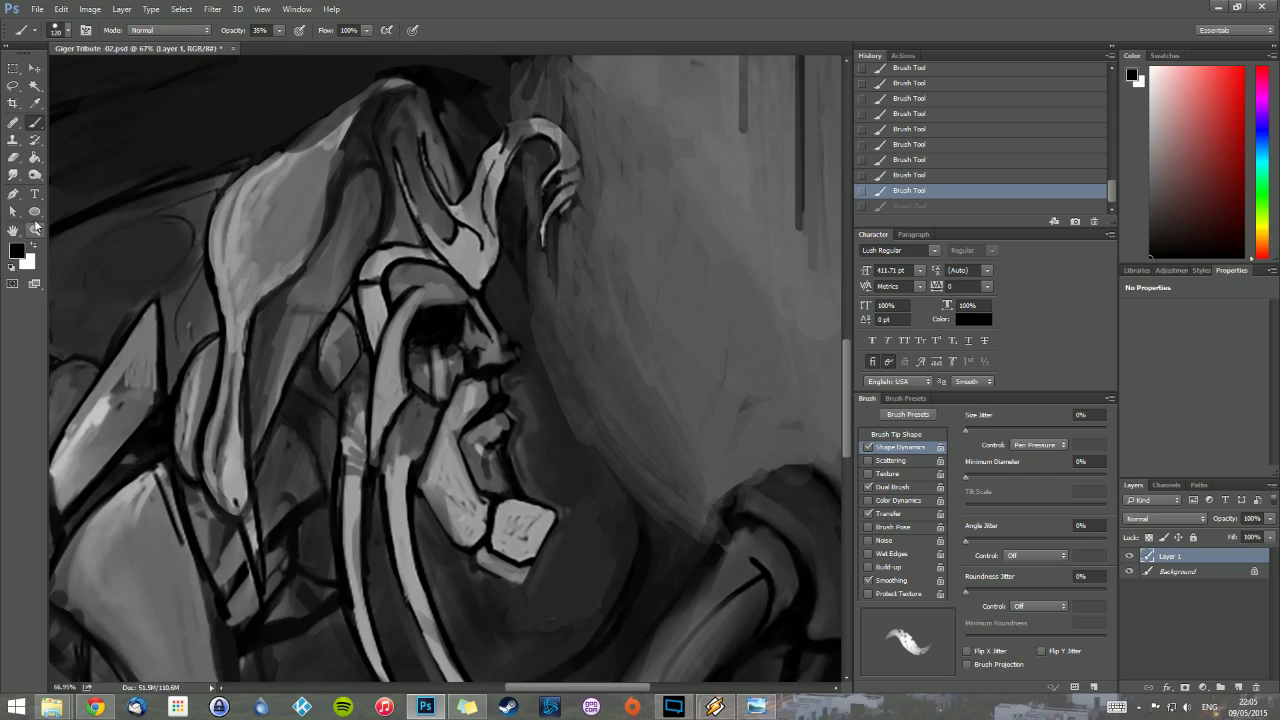
{"action": "left_click", "coordinate": [279, 30]}
{"action": "left_click_drag", "start_coordinate": [286, 44], "coordinate": [328, 54]}
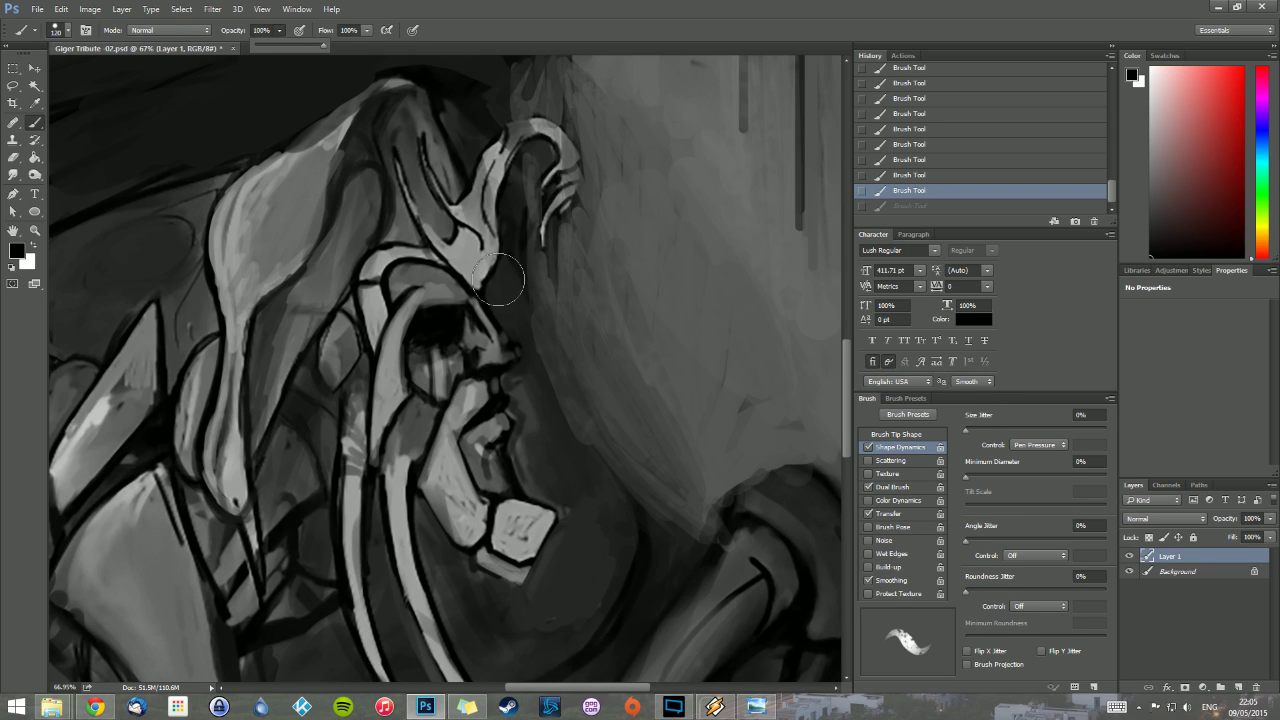
{"action": "right_click", "coordinate": [547, 310]}
{"action": "mouse_move", "coordinate": [616, 342]}
{"action": "left_mouse_down"}
{"action": "mouse_move", "coordinate": [489, 333]}
{"action": "mouse_move", "coordinate": [494, 307]}
{"action": "mouse_move", "coordinate": [502, 338]}
{"action": "left_mouse_up"}
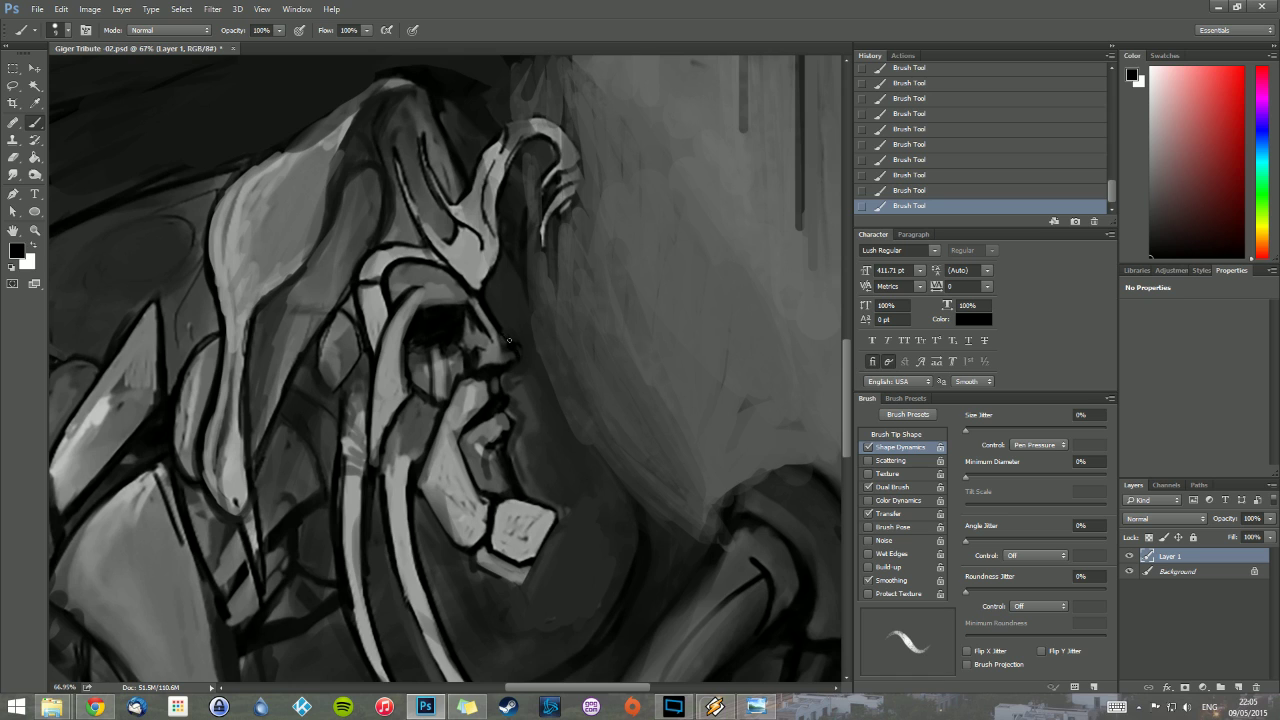
{"action": "left_click", "coordinate": [500, 345], "text": "alt"}
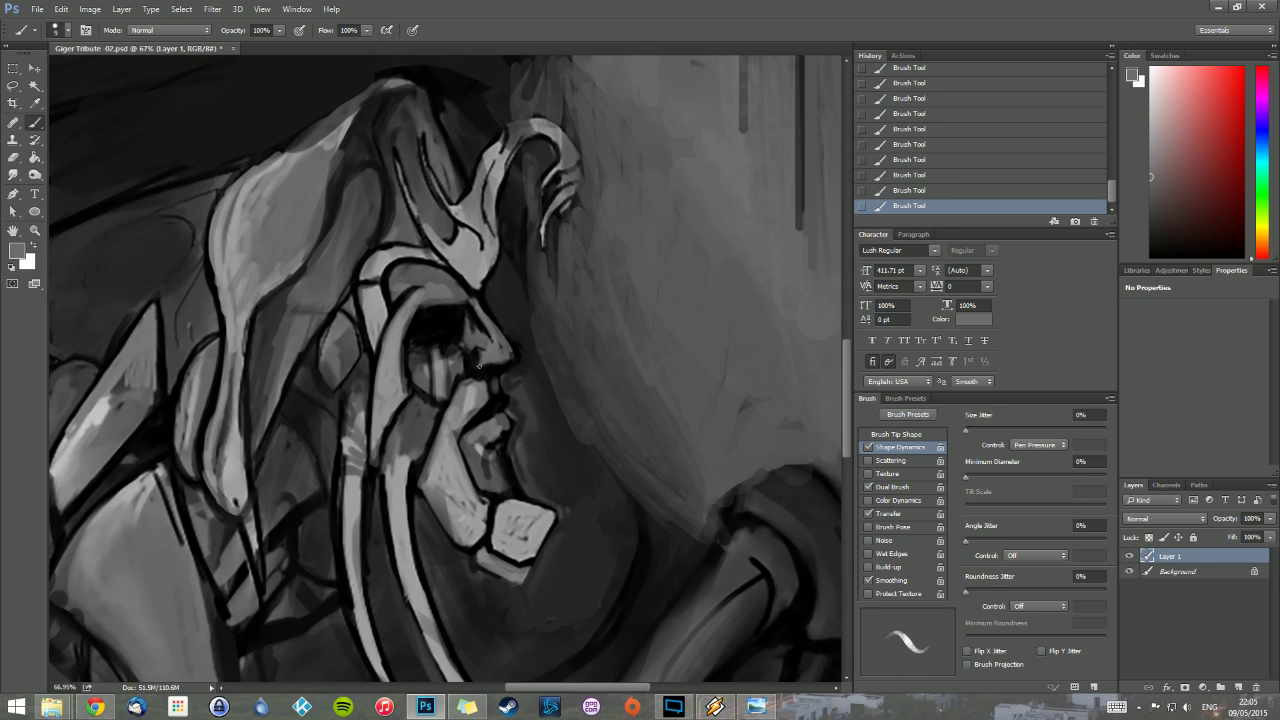
{"action": "left_click_drag", "start_coordinate": [487, 363], "coordinate": [505, 364]}
Step: Paint the shadow beneath the small figure's nose and the line along its cheek with sampled dark tones
{"action": "left_click", "coordinate": [467, 376], "text": "alt"}
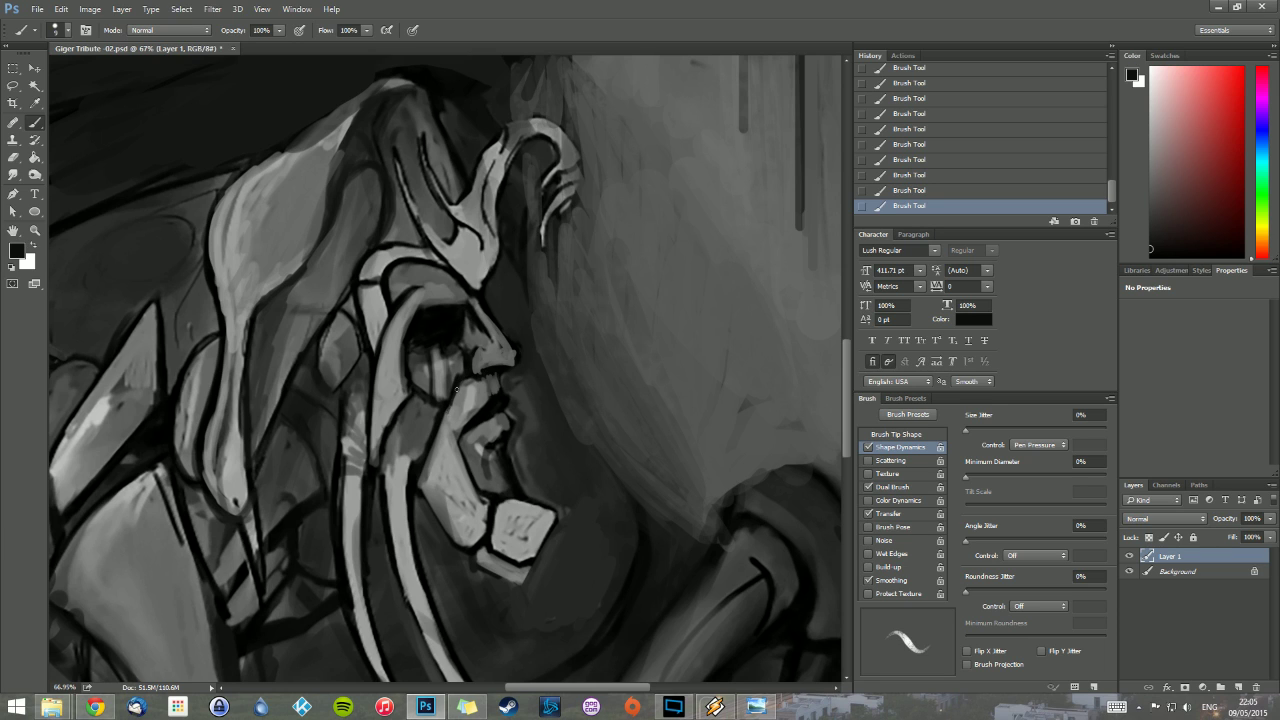
{"action": "left_click_drag", "start_coordinate": [451, 404], "coordinate": [441, 426]}
{"action": "left_click_drag", "start_coordinate": [498, 374], "coordinate": [499, 392]}
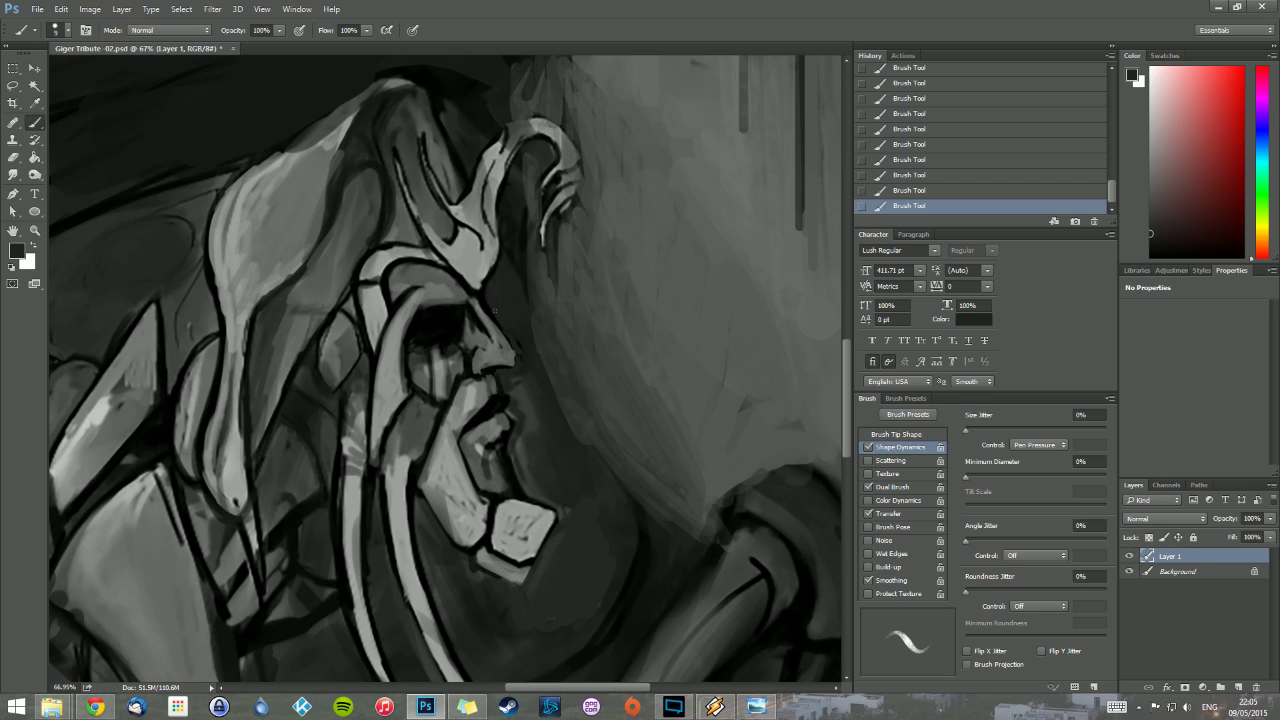
{"action": "left_click", "coordinate": [496, 383], "text": "alt"}
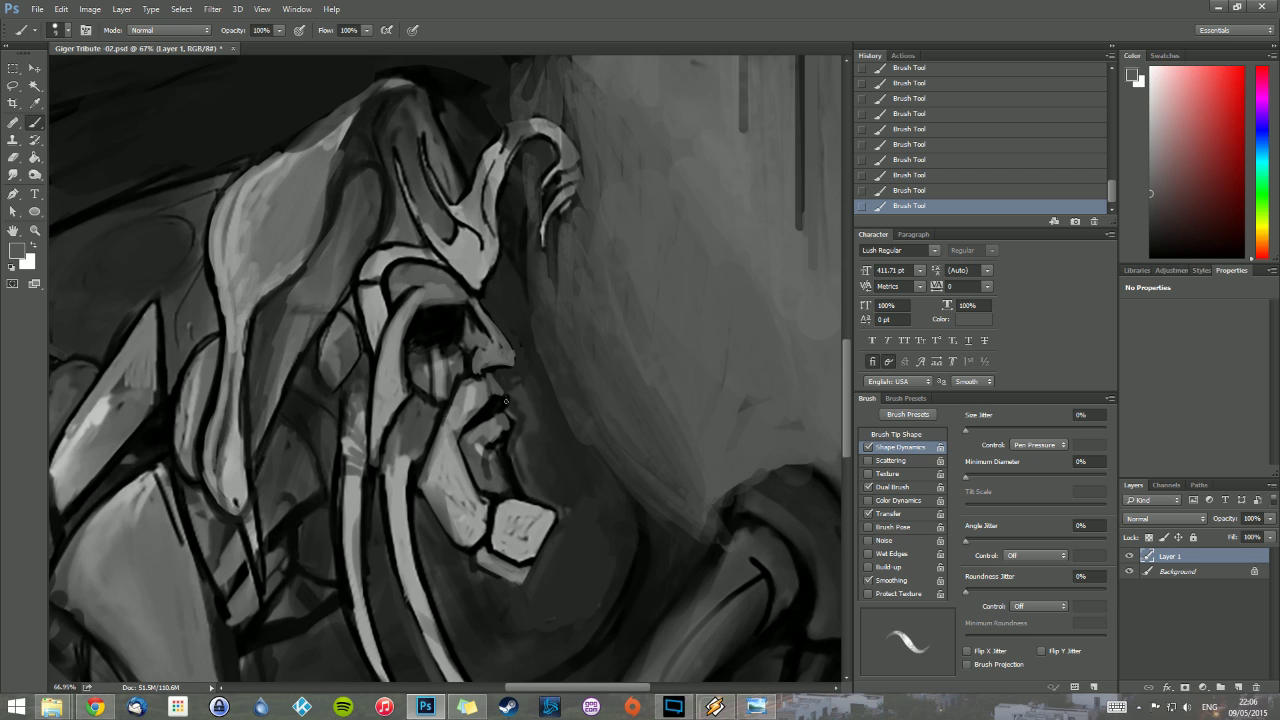
Step: Reshape the small figure's lips and mouth line with blacks and greys sampled around the mouth
{"action": "left_click", "coordinate": [503, 402], "text": "alt"}
{"action": "left_click", "coordinate": [500, 412], "text": "alt"}
{"action": "left_click", "coordinate": [501, 408], "text": "alt"}
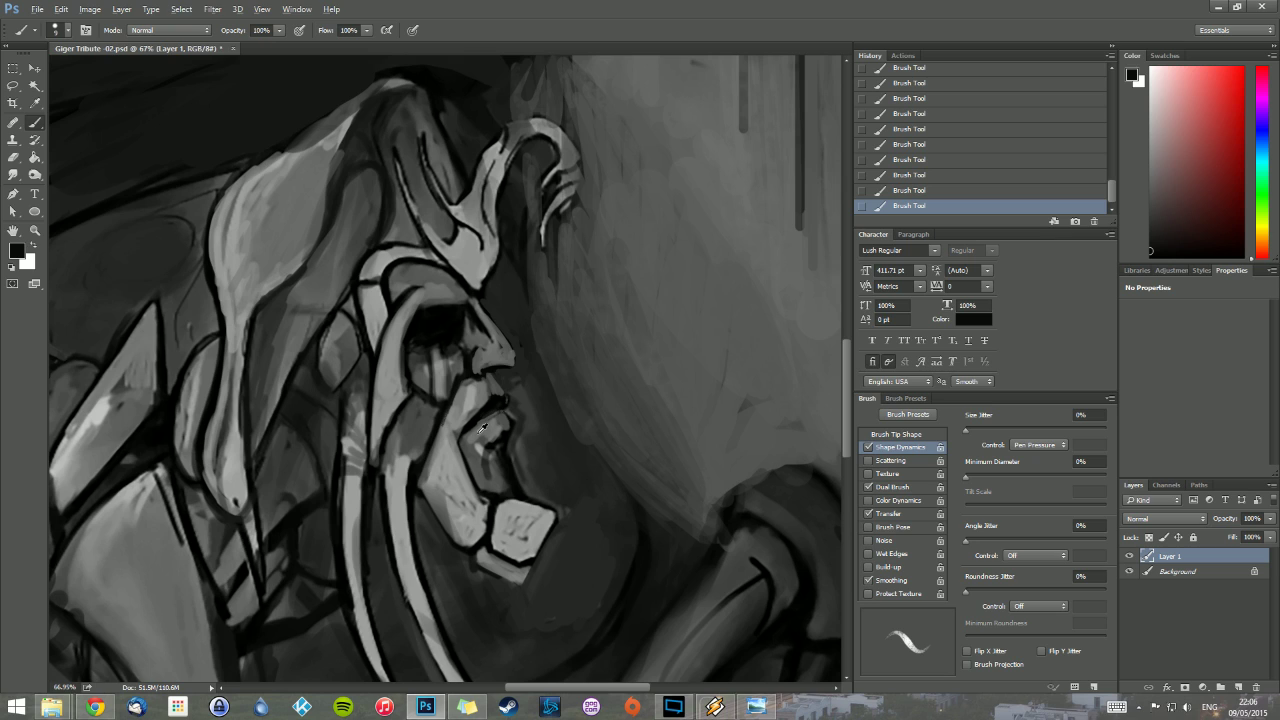
{"action": "left_click", "coordinate": [483, 427], "text": "alt"}
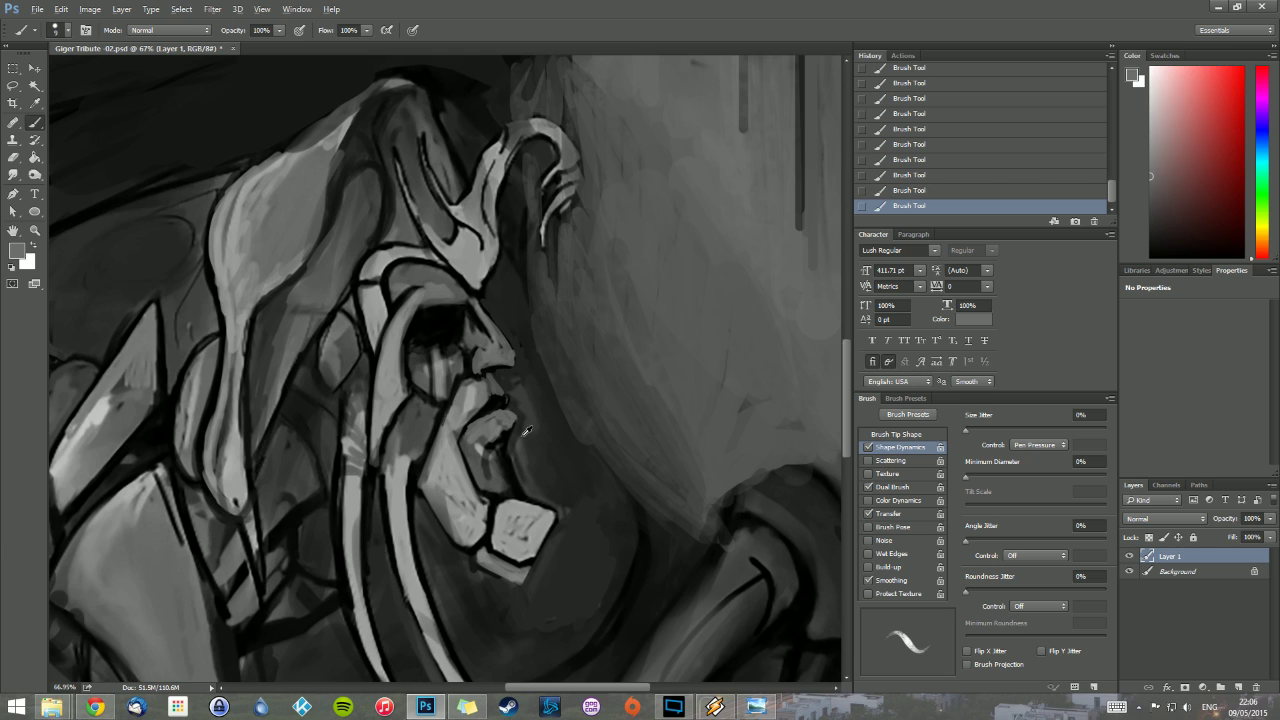
{"action": "left_click", "coordinate": [507, 430], "text": "alt"}
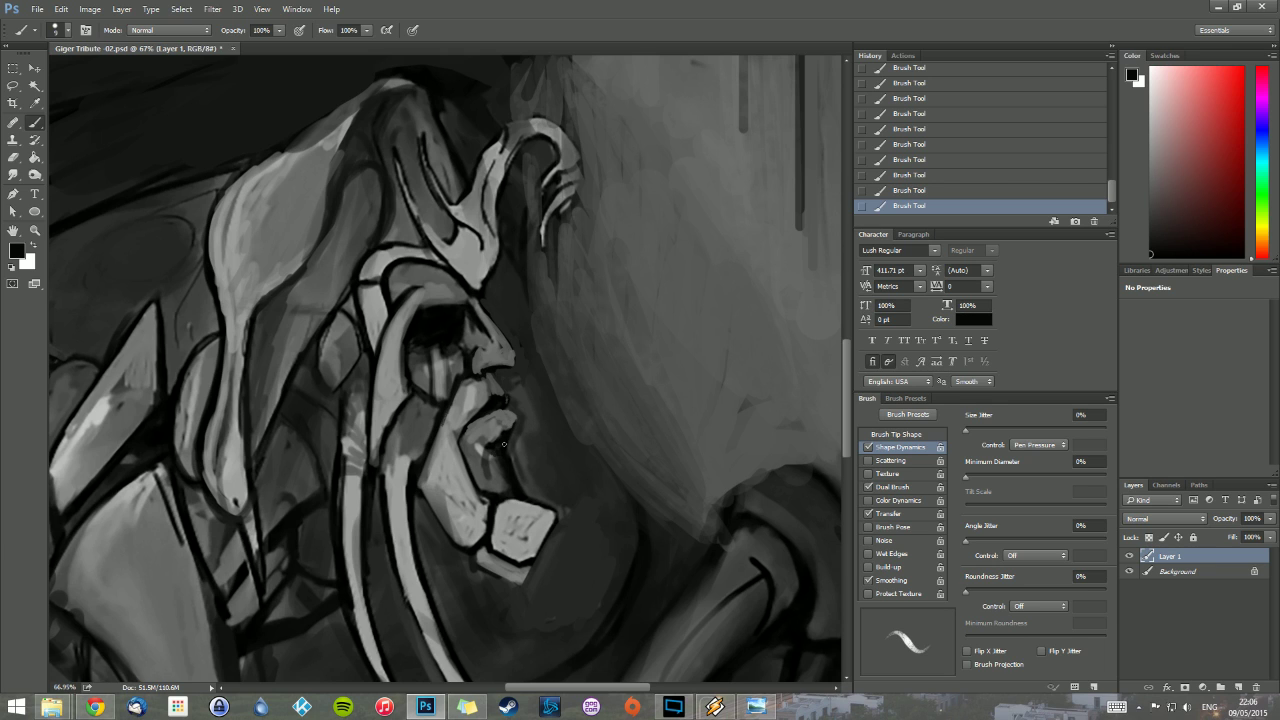
{"action": "left_click", "coordinate": [514, 433], "text": "alt"}
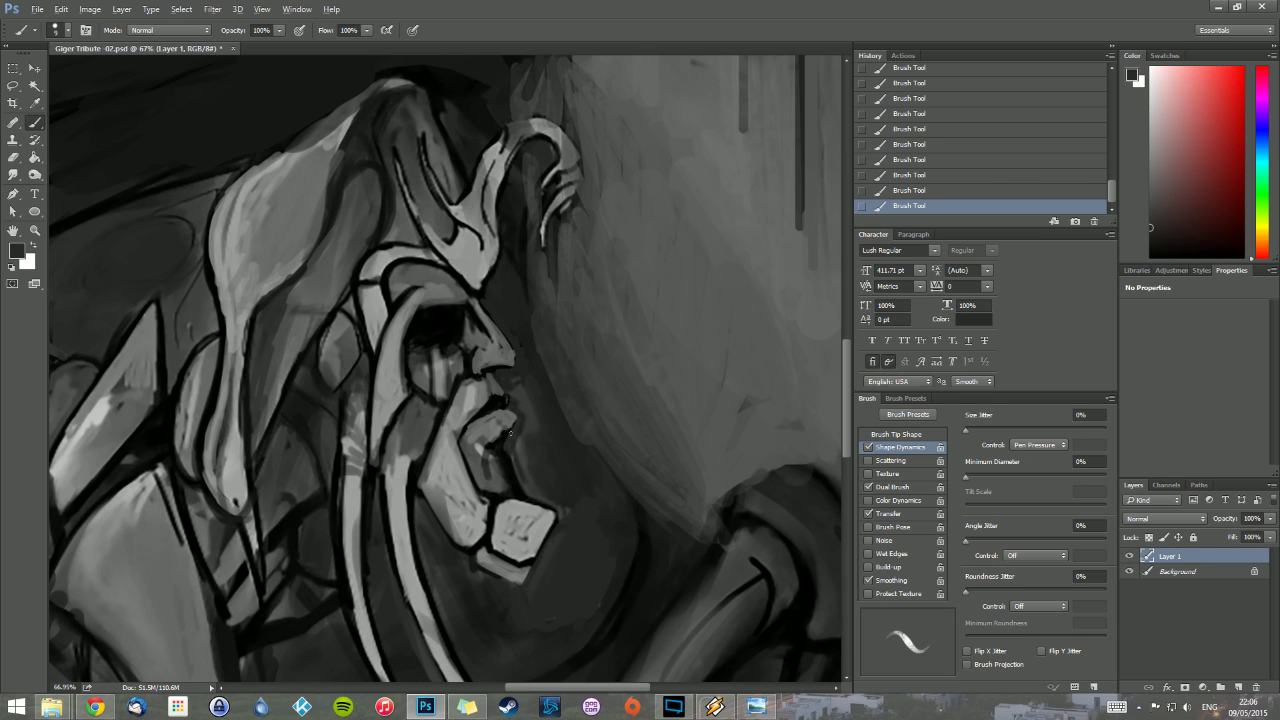
Step: Paint over the heavy outline in front of the small figure's lower lip and chin with sampled background greys
{"action": "left_click_drag", "start_coordinate": [509, 455], "coordinate": [521, 488]}
{"action": "left_click", "coordinate": [515, 443], "text": "alt"}
{"action": "left_click_drag", "start_coordinate": [525, 487], "coordinate": [518, 464]}
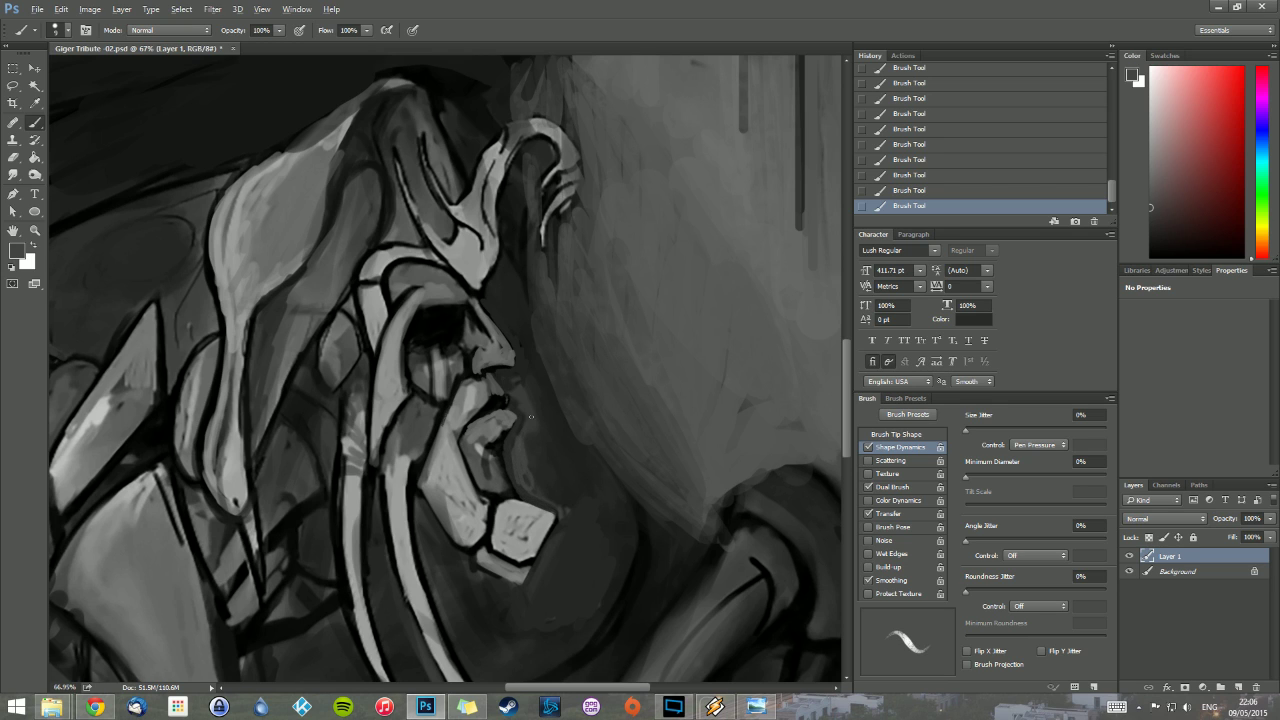
{"action": "mouse_move", "coordinate": [517, 419]}
{"action": "left_mouse_down"}
{"action": "mouse_move", "coordinate": [531, 449]}
{"action": "mouse_move", "coordinate": [512, 441]}
{"action": "mouse_move", "coordinate": [522, 484]}
{"action": "left_mouse_up"}
{"action": "left_click", "coordinate": [515, 429], "text": "alt"}
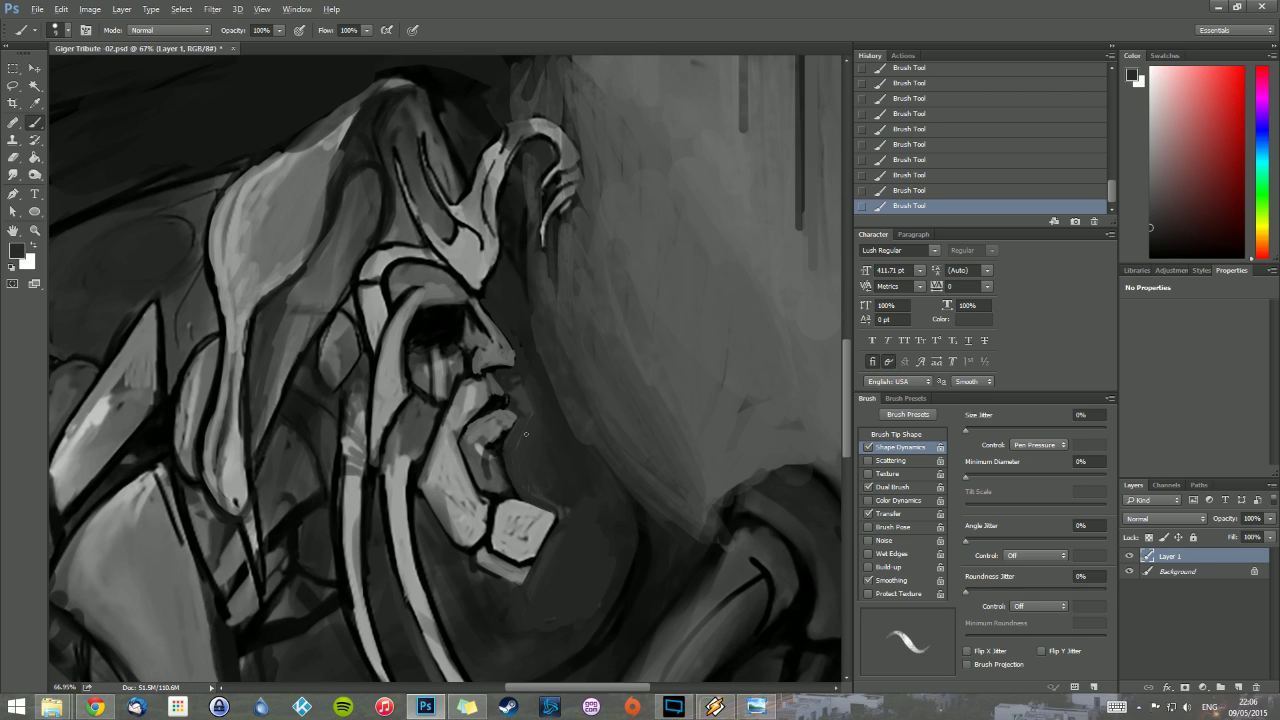
{"action": "left_click_drag", "start_coordinate": [525, 414], "coordinate": [536, 416]}
Step: Paint an eye with lids into the small figure's black socket and refine the side of the nose with sampled tones
{"action": "left_click", "coordinate": [430, 322], "text": "alt"}
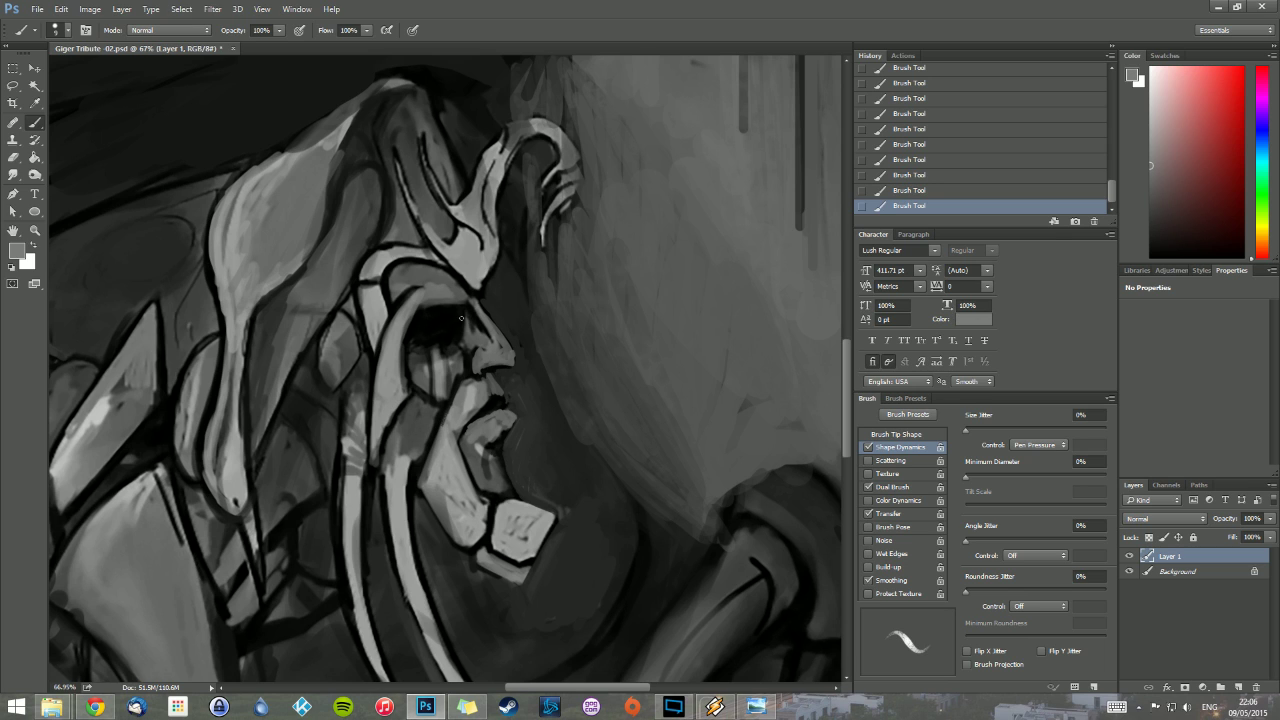
{"action": "left_click_drag", "start_coordinate": [491, 340], "coordinate": [485, 330]}
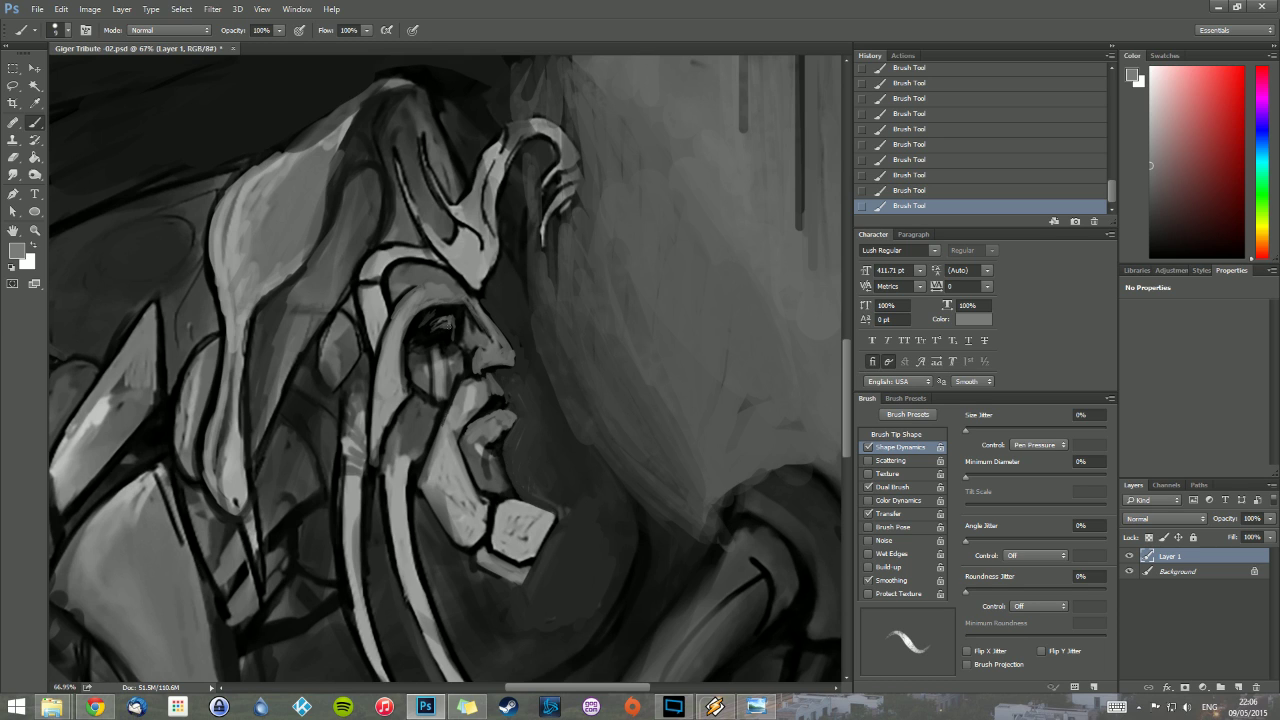
{"action": "mouse_move", "coordinate": [446, 339]}
{"action": "left_mouse_down"}
{"action": "mouse_move", "coordinate": [450, 324]}
{"action": "mouse_move", "coordinate": [446, 334]}
{"action": "left_mouse_up"}
{"action": "left_click", "coordinate": [445, 333], "text": "alt"}
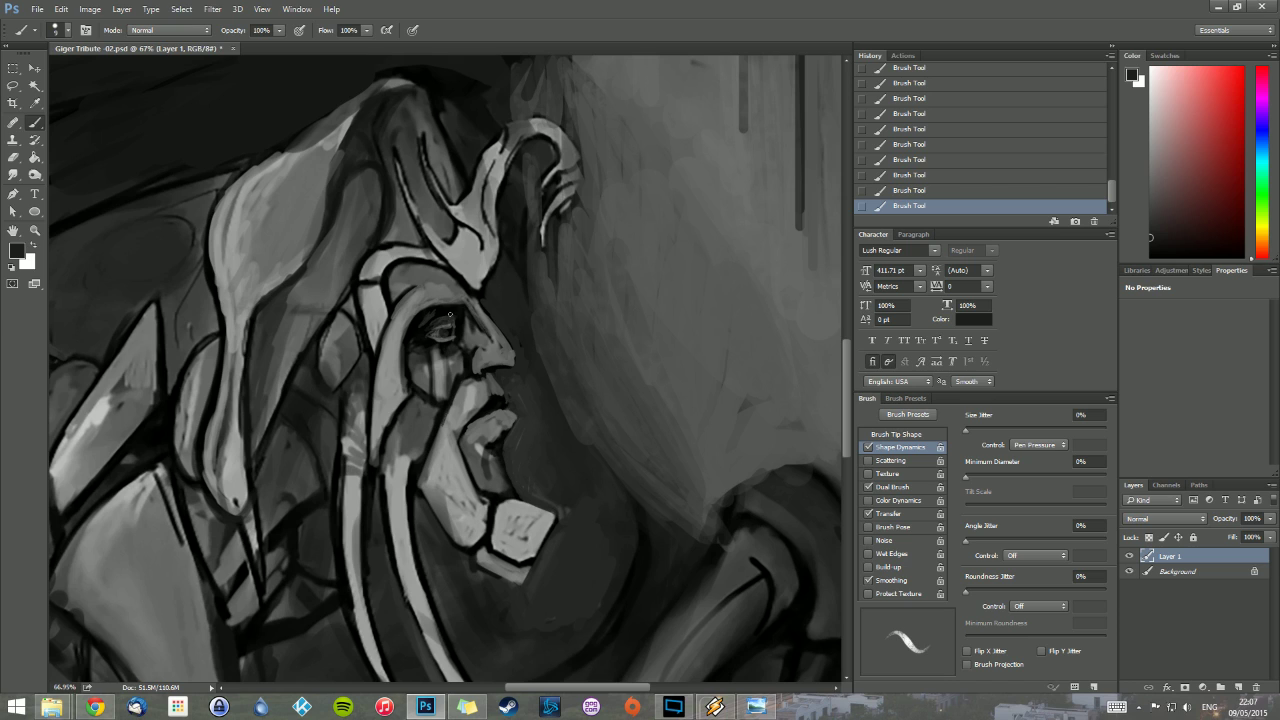
{"action": "mouse_move", "coordinate": [464, 340]}
{"action": "left_mouse_down"}
{"action": "mouse_move", "coordinate": [471, 325]}
{"action": "mouse_move", "coordinate": [475, 353]}
{"action": "mouse_move", "coordinate": [515, 359]}
{"action": "left_mouse_up"}
{"action": "left_click_drag", "start_coordinate": [491, 373], "coordinate": [497, 386]}
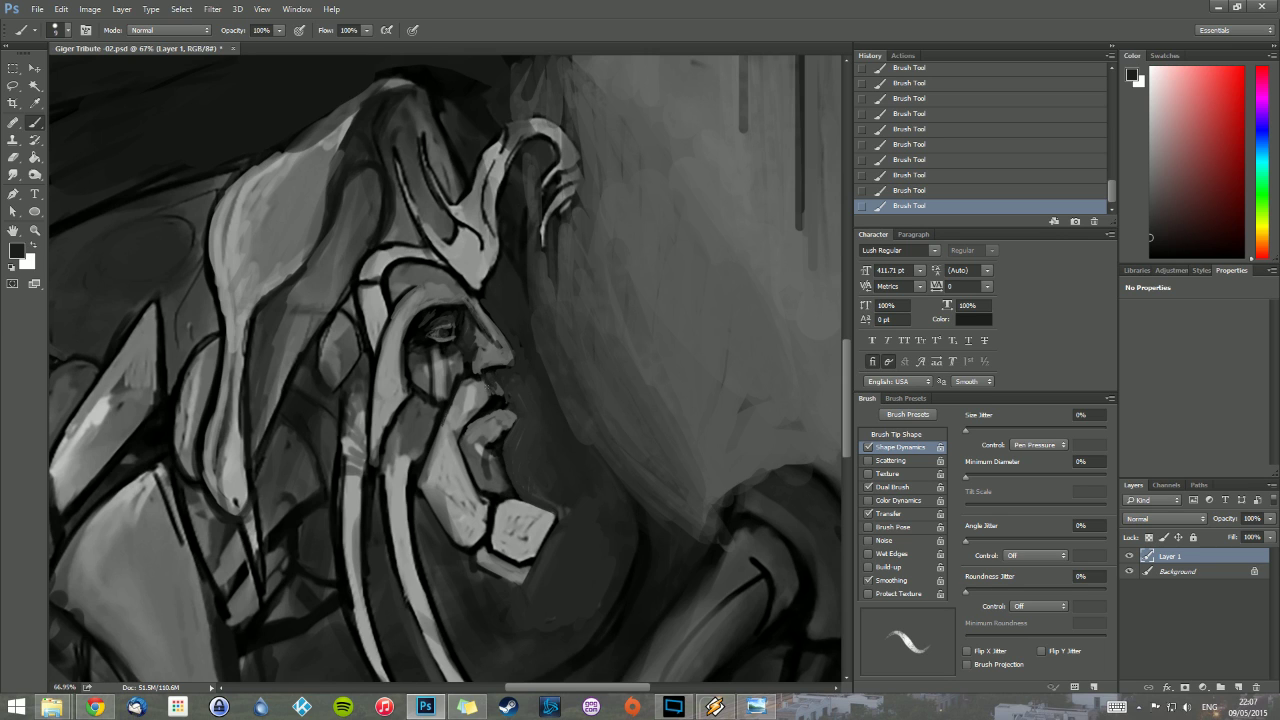
Step: Cover the bright streaks under the small figure's eye with sampled grey and soften the lower outline of the eye hollow
{"action": "left_click", "coordinate": [426, 356], "text": "alt"}
{"action": "left_click_drag", "start_coordinate": [425, 358], "coordinate": [438, 397]}
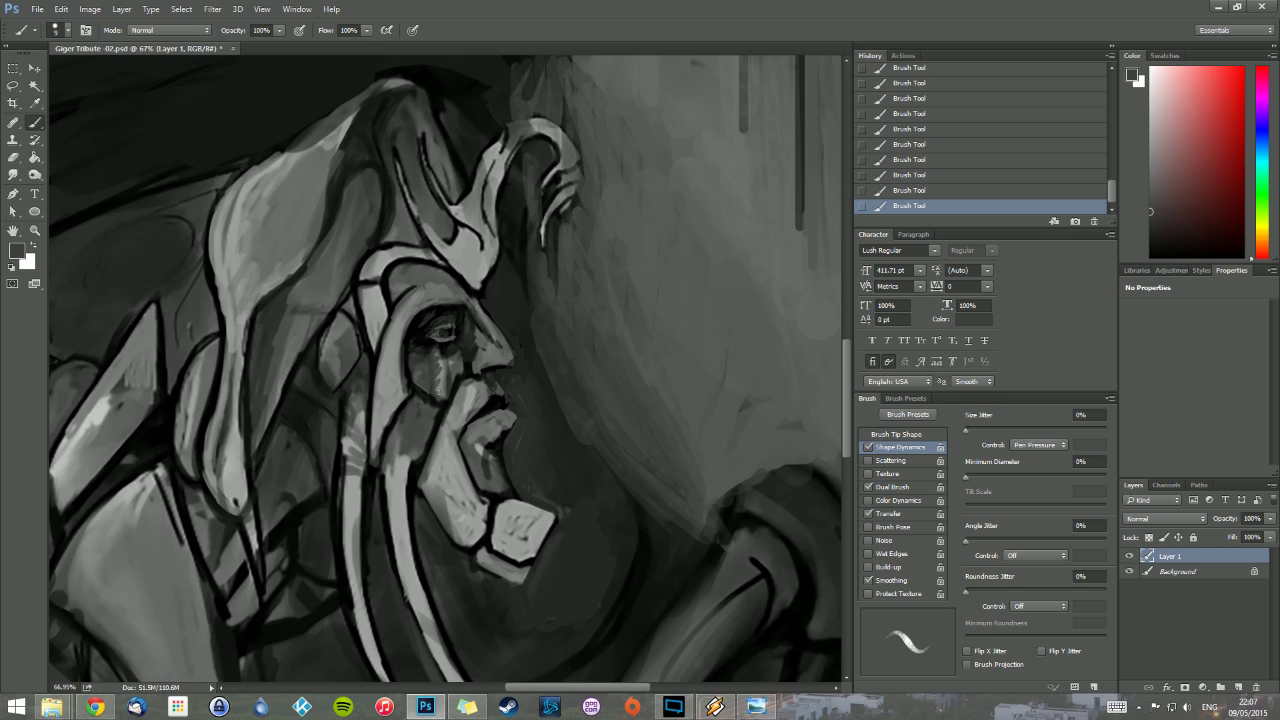
{"action": "left_click_drag", "start_coordinate": [455, 354], "coordinate": [451, 391]}
{"action": "left_click", "coordinate": [433, 397], "text": "alt"}
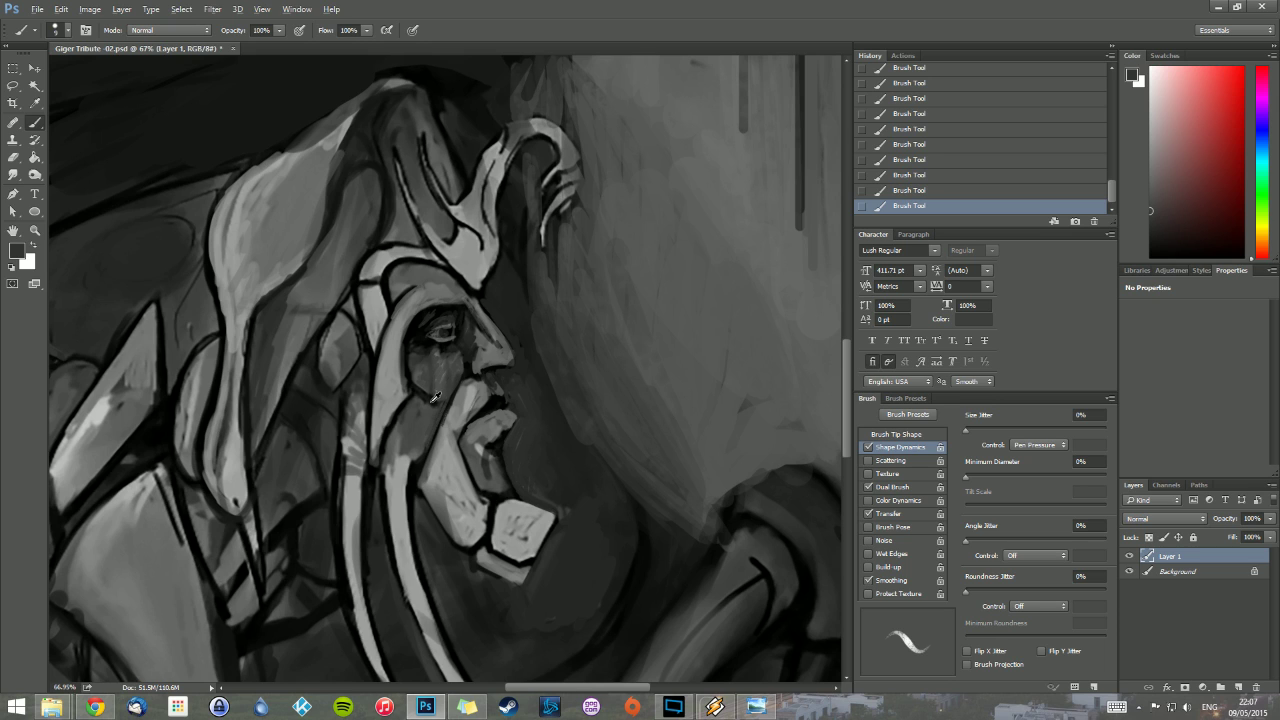
{"action": "mouse_move", "coordinate": [430, 406]}
{"action": "left_mouse_down"}
{"action": "mouse_move", "coordinate": [406, 496]}
{"action": "mouse_move", "coordinate": [430, 400]}
{"action": "mouse_move", "coordinate": [388, 448]}
{"action": "mouse_move", "coordinate": [410, 398]}
{"action": "left_mouse_up"}
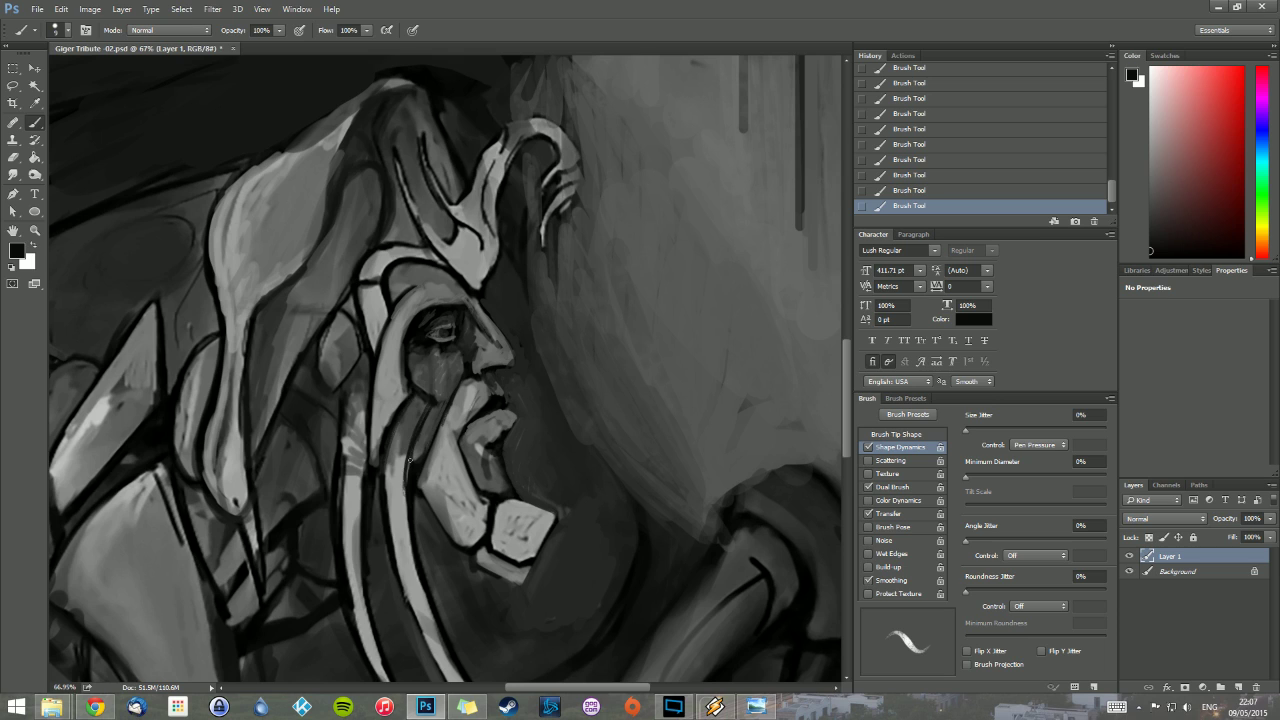
Step: Shade the hollow of the small figure's cheek beside the long strand with sampled black and dark grey
{"action": "left_click_drag", "start_coordinate": [408, 459], "coordinate": [414, 438]}
{"action": "left_click_drag", "start_coordinate": [432, 410], "coordinate": [416, 460]}
{"action": "left_click", "coordinate": [440, 411], "text": "alt"}
{"action": "left_click", "coordinate": [414, 414], "text": "alt"}
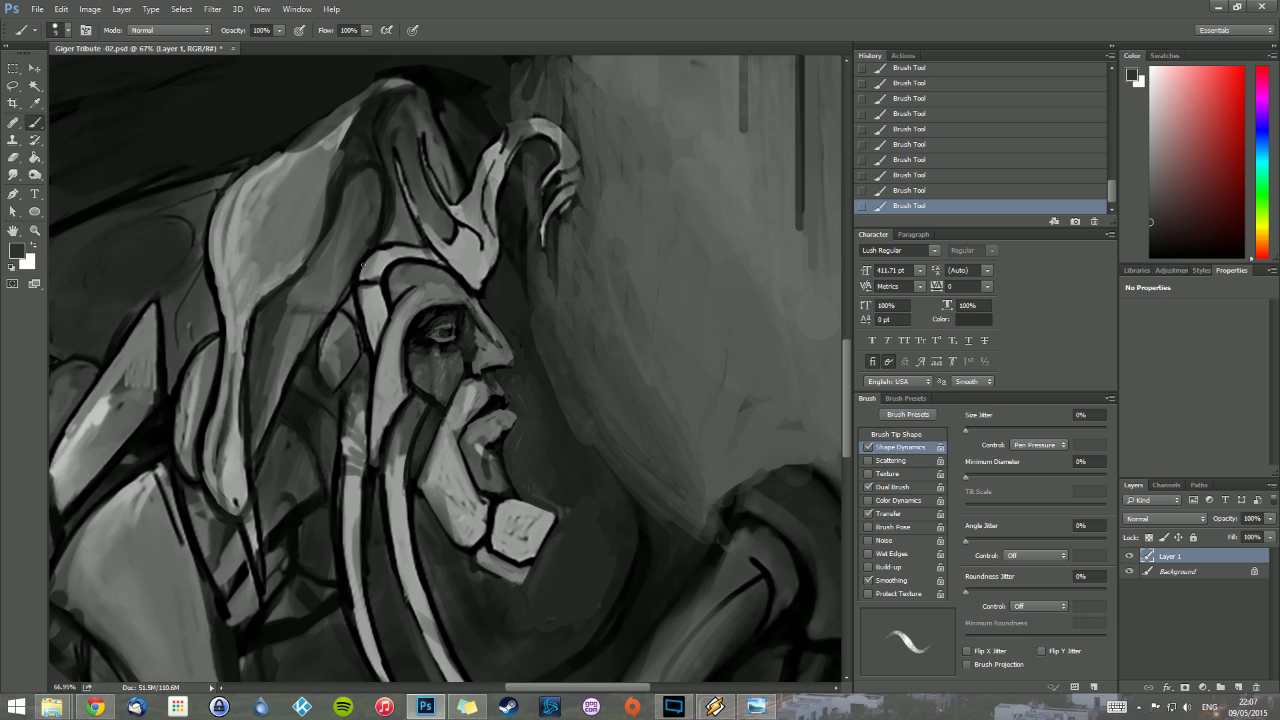
Step: Repaint the outer edge of the small figure's headdress with light grey sampled from it, and reset the brush colours to default
{"action": "left_click", "coordinate": [238, 216], "text": "alt"}
{"action": "left_click_drag", "start_coordinate": [208, 217], "coordinate": [218, 283]}
{"action": "mouse_move", "coordinate": [207, 218]}
{"action": "left_mouse_down"}
{"action": "mouse_move", "coordinate": [211, 258]}
{"action": "mouse_move", "coordinate": [214, 190]}
{"action": "mouse_move", "coordinate": [318, 140]}
{"action": "mouse_move", "coordinate": [357, 97]}
{"action": "mouse_move", "coordinate": [437, 88]}
{"action": "mouse_move", "coordinate": [430, 113]}
{"action": "mouse_move", "coordinate": [447, 151]}
{"action": "left_mouse_up"}
{"action": "key", "text": "d"}
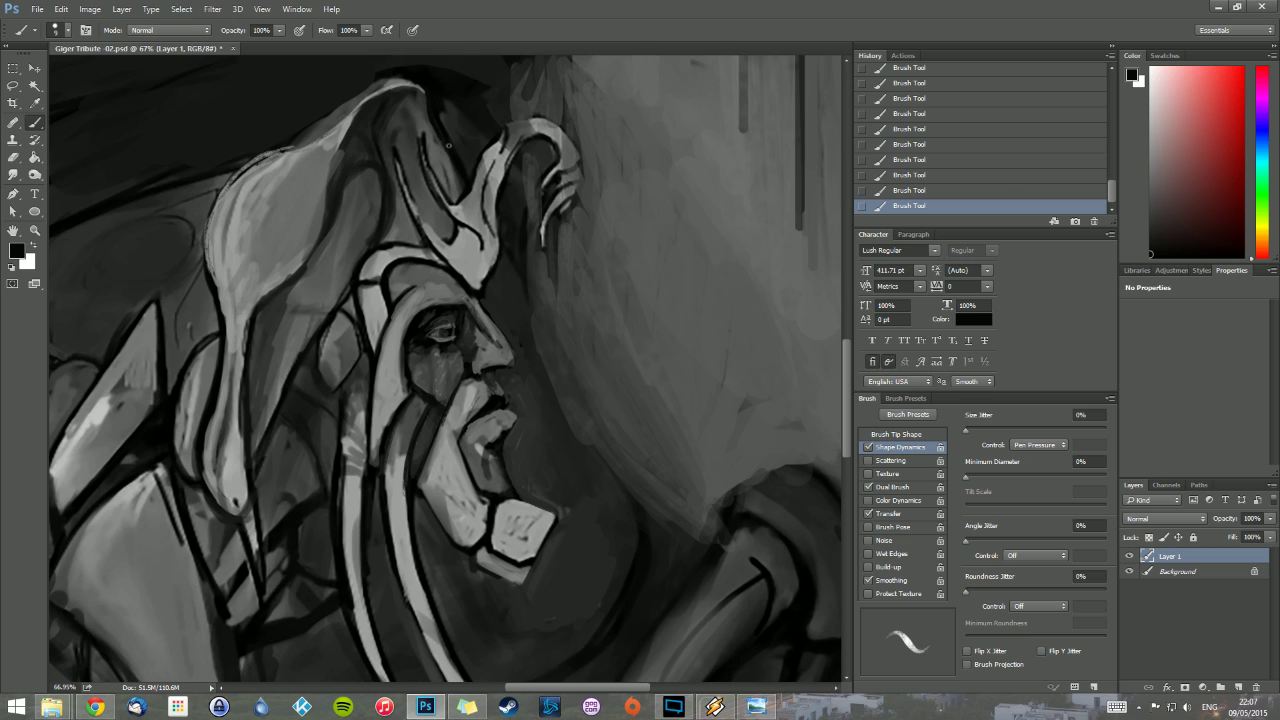
Step: Brighten the edges of the small figure's horns and the curled tip with light grey sampled from the horn base
{"action": "left_click", "coordinate": [436, 232], "text": "alt"}
{"action": "mouse_move", "coordinate": [438, 252]}
{"action": "left_mouse_down"}
{"action": "mouse_move", "coordinate": [397, 161]}
{"action": "mouse_move", "coordinate": [402, 184]}
{"action": "mouse_move", "coordinate": [398, 127]}
{"action": "mouse_move", "coordinate": [416, 136]}
{"action": "mouse_move", "coordinate": [426, 120]}
{"action": "mouse_move", "coordinate": [427, 173]}
{"action": "mouse_move", "coordinate": [438, 131]}
{"action": "left_mouse_up"}
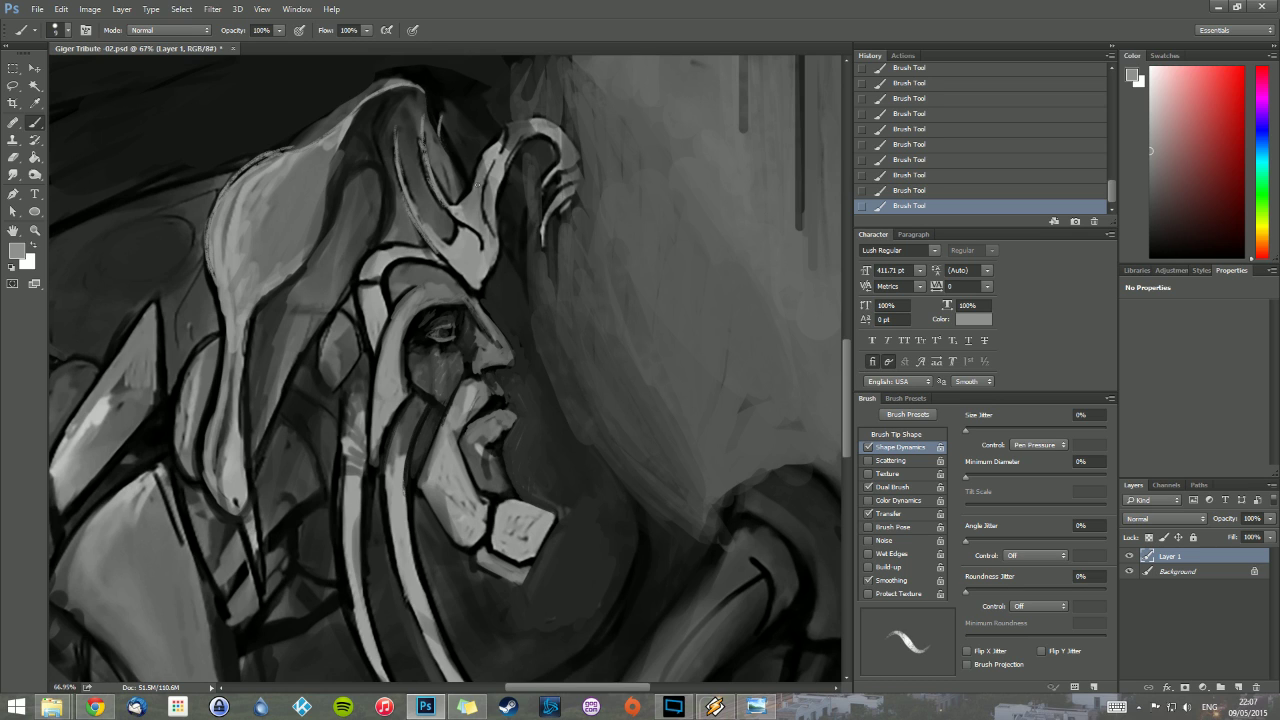
{"action": "mouse_move", "coordinate": [475, 187]}
{"action": "left_mouse_down"}
{"action": "mouse_move", "coordinate": [492, 140]}
{"action": "mouse_move", "coordinate": [471, 196]}
{"action": "left_mouse_up"}
{"action": "mouse_move", "coordinate": [517, 126]}
{"action": "left_mouse_down"}
{"action": "mouse_move", "coordinate": [503, 155]}
{"action": "mouse_move", "coordinate": [544, 123]}
{"action": "mouse_move", "coordinate": [564, 160]}
{"action": "left_mouse_up"}
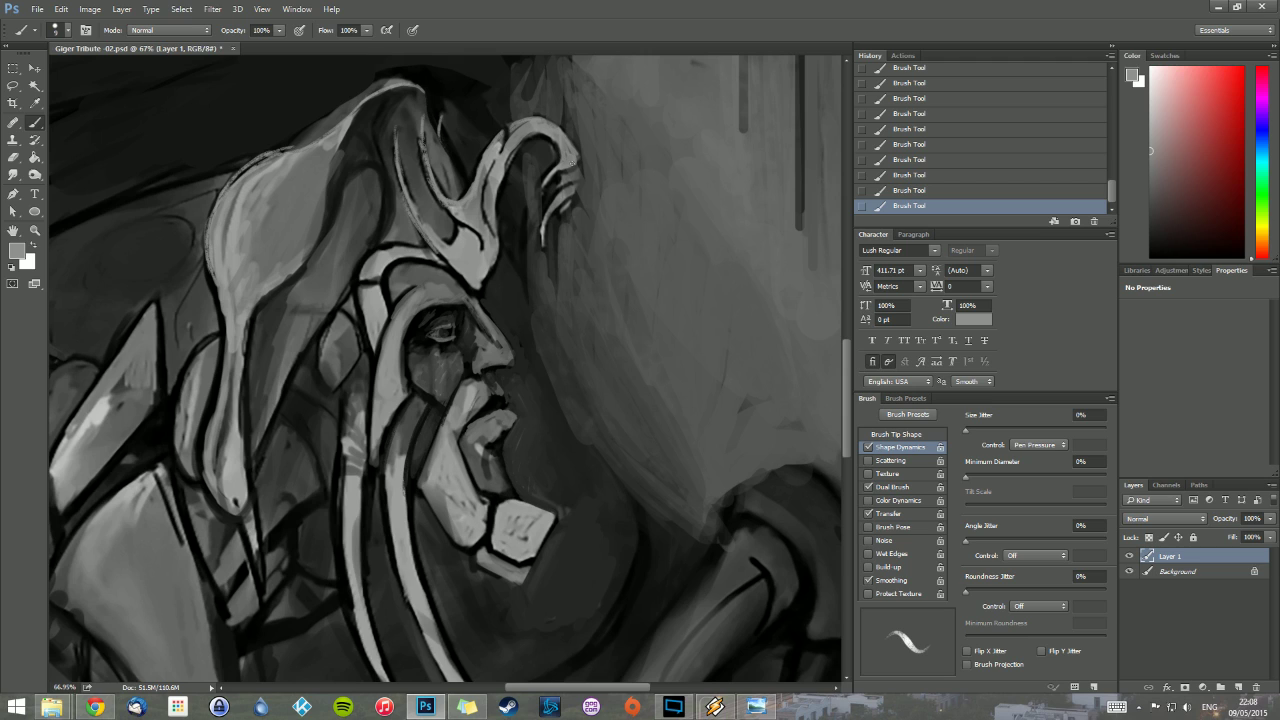
Step: Extend the light grey strokes down the small figure's curled horn tip and along the pale band beside its face
{"action": "left_click_drag", "start_coordinate": [556, 172], "coordinate": [542, 187]}
{"action": "mouse_move", "coordinate": [541, 244]}
{"action": "left_mouse_down"}
{"action": "mouse_move", "coordinate": [562, 201]}
{"action": "mouse_move", "coordinate": [579, 172]}
{"action": "left_mouse_up"}
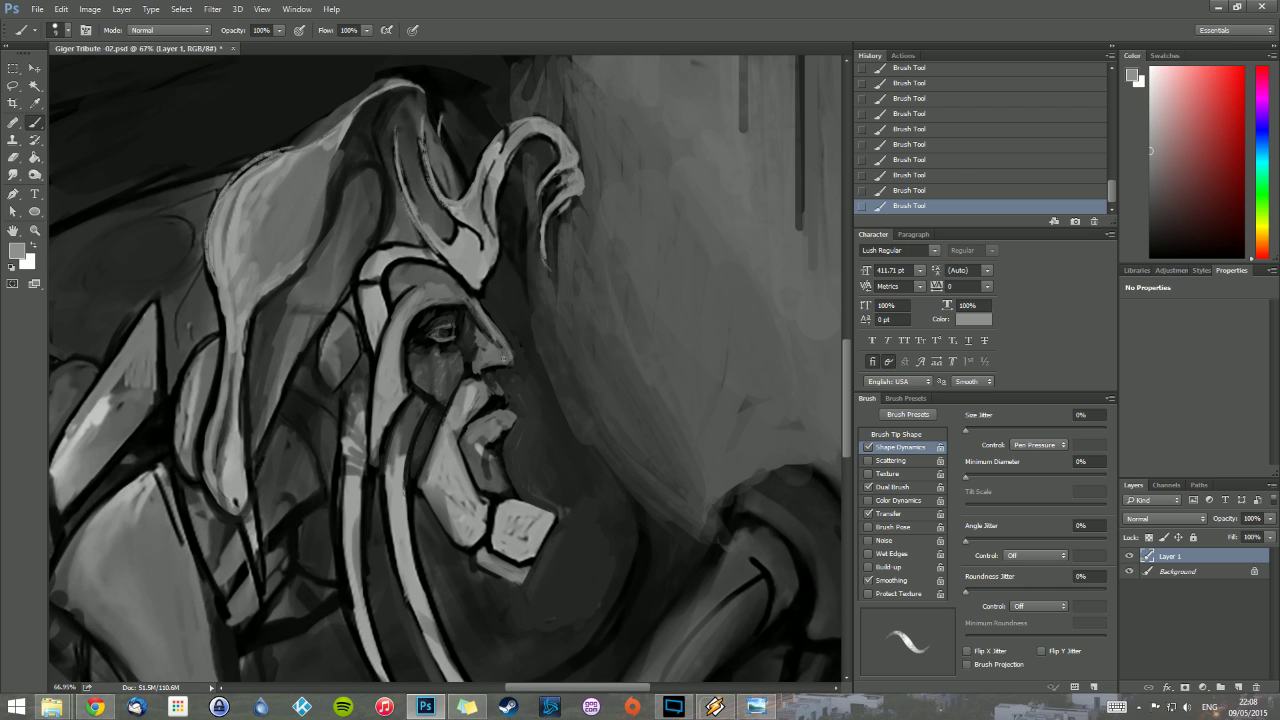
{"action": "mouse_move", "coordinate": [382, 350]}
{"action": "left_mouse_down"}
{"action": "mouse_move", "coordinate": [376, 403]}
{"action": "mouse_move", "coordinate": [393, 313]}
{"action": "left_mouse_up"}
{"action": "left_click_drag", "start_coordinate": [377, 373], "coordinate": [414, 293]}
Step: View the whole painting and hide and show Layer 1 to compare the repainted areas with the original
{"action": "double_click", "coordinate": [35, 231]}
{"action": "right_click", "coordinate": [368, 228]}
{"action": "left_click", "coordinate": [388, 236]}
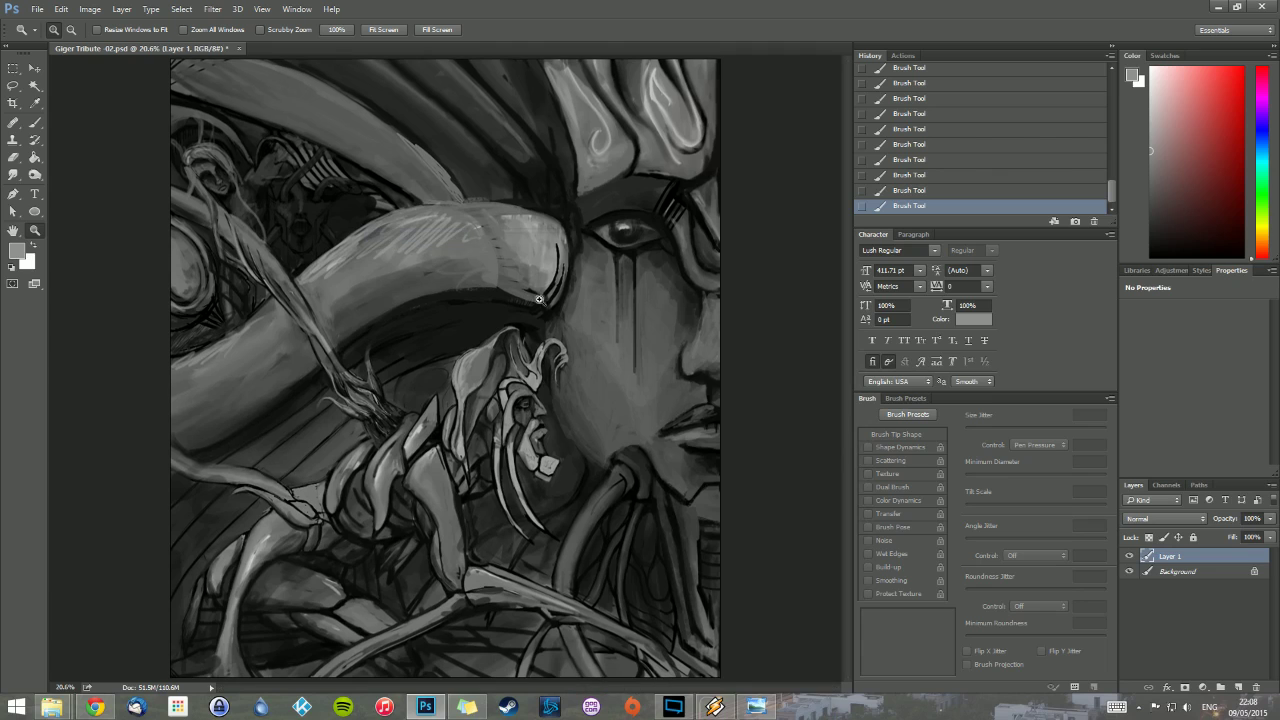
{"action": "left_click", "coordinate": [1130, 556]}
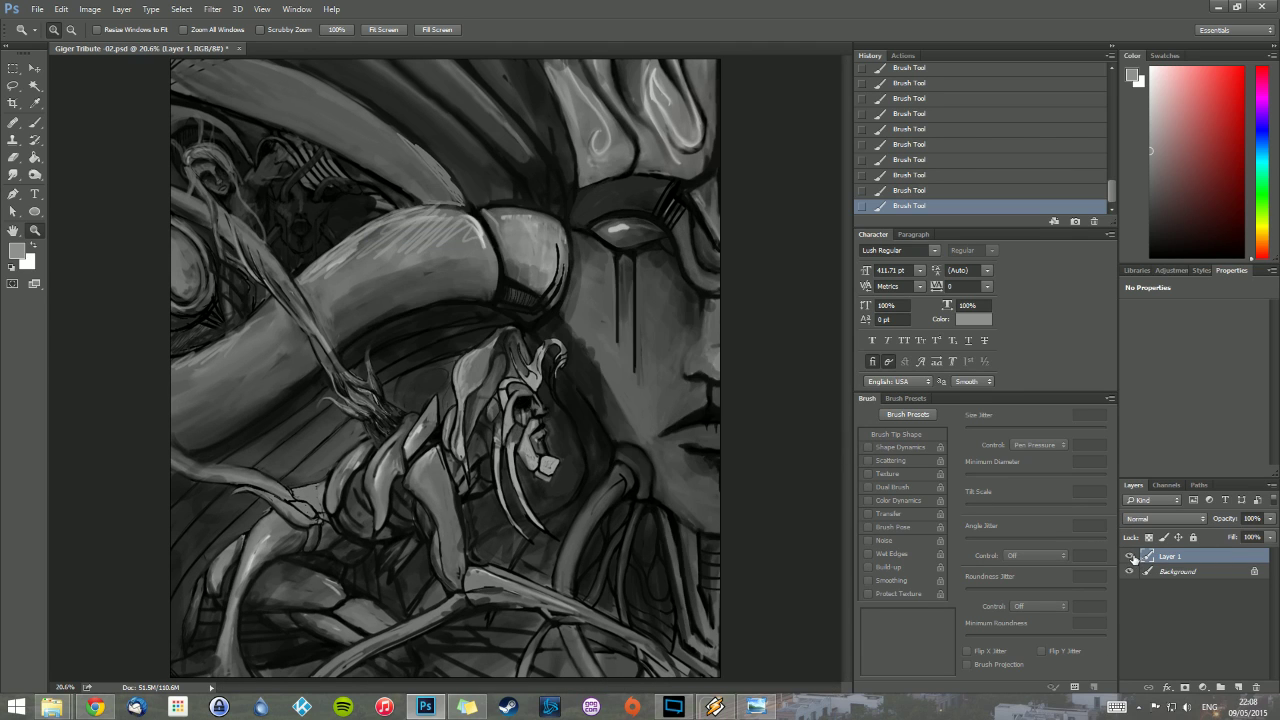
{"action": "left_click", "coordinate": [1131, 557]}
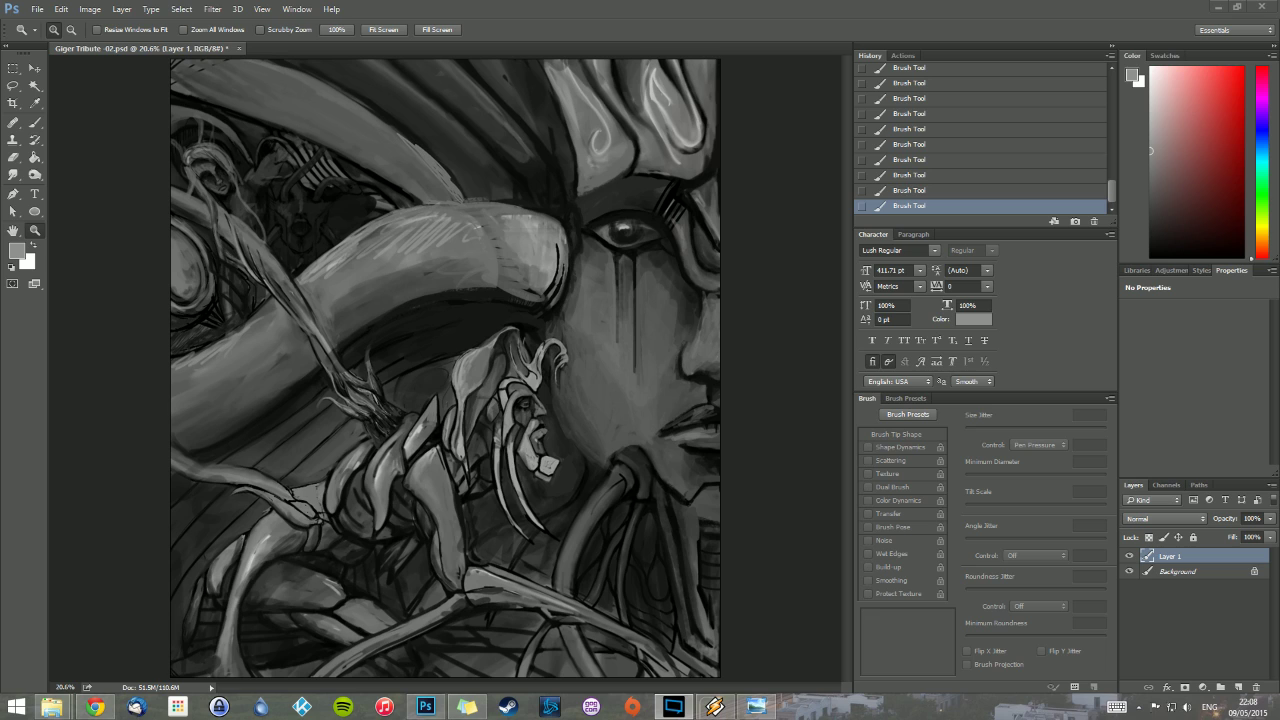
{"action": "left_click", "coordinate": [596, 6]}
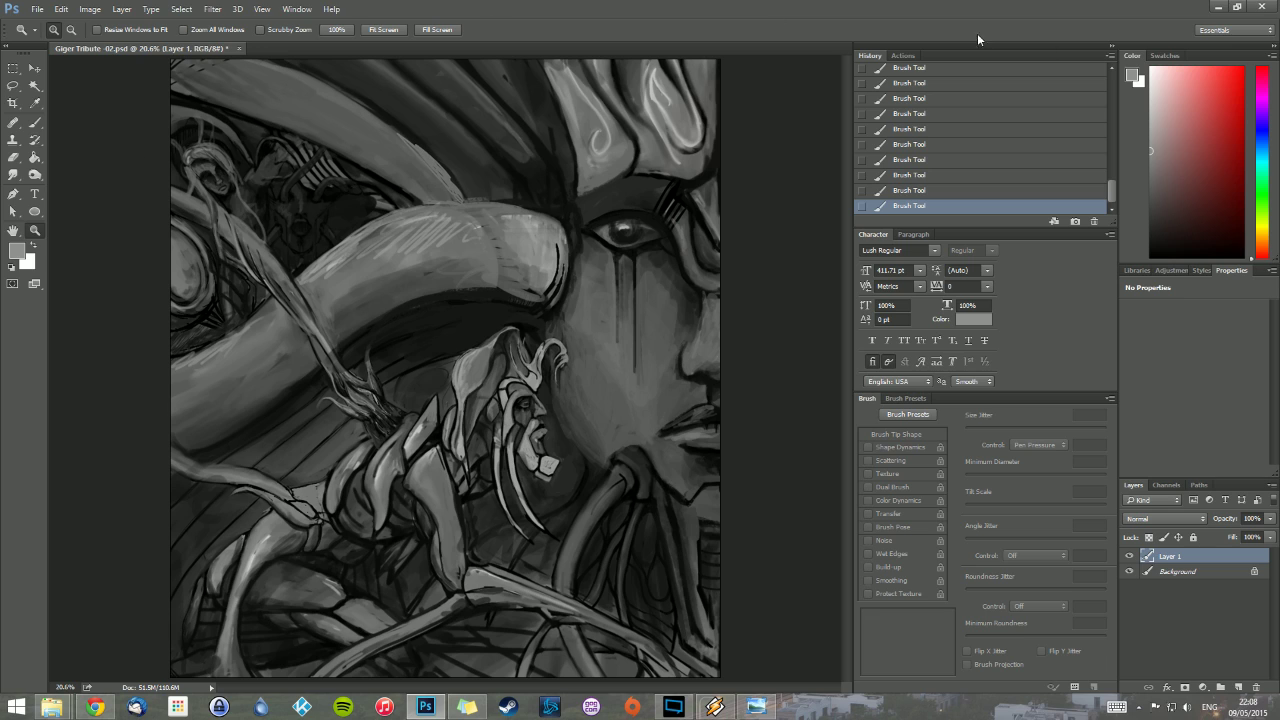
{"action": "key", "text": "alt+Tab"}
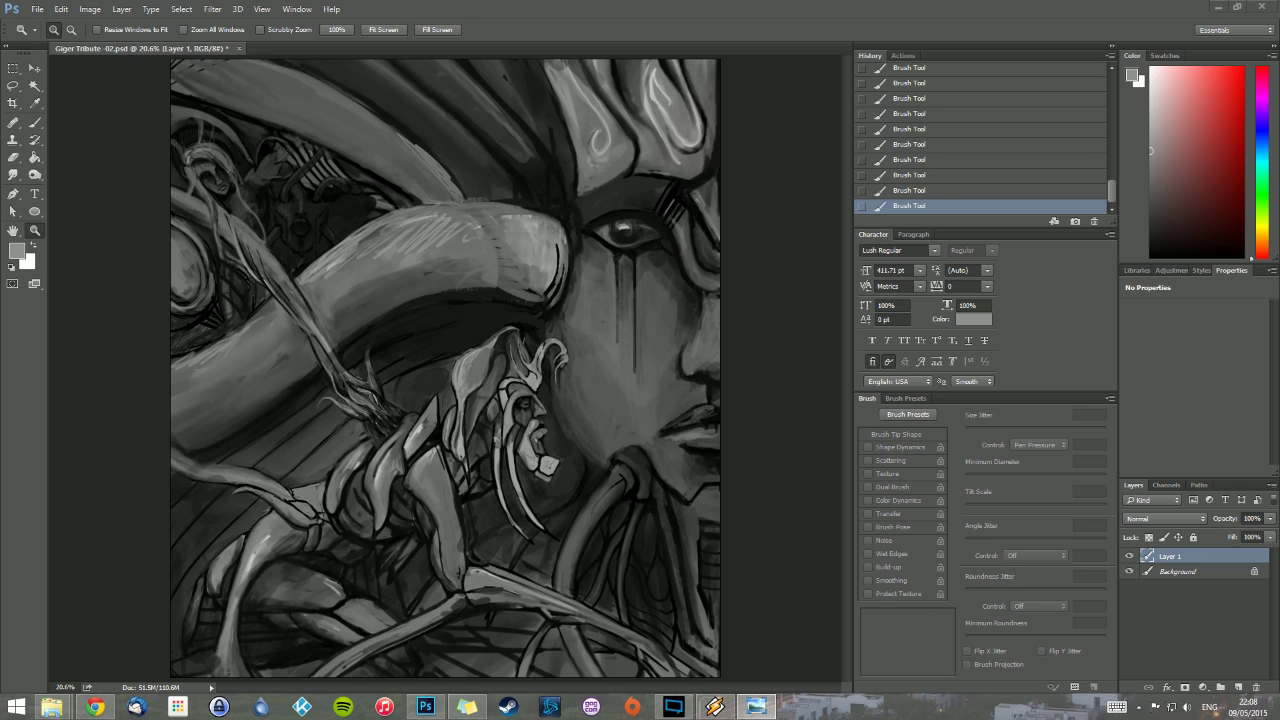
Step: Reset the brush colours to default and fill the mouth of the dark horned face behind the tubes with black
{"action": "left_click", "coordinate": [35, 230]}
{"action": "left_click", "coordinate": [256, 160]}
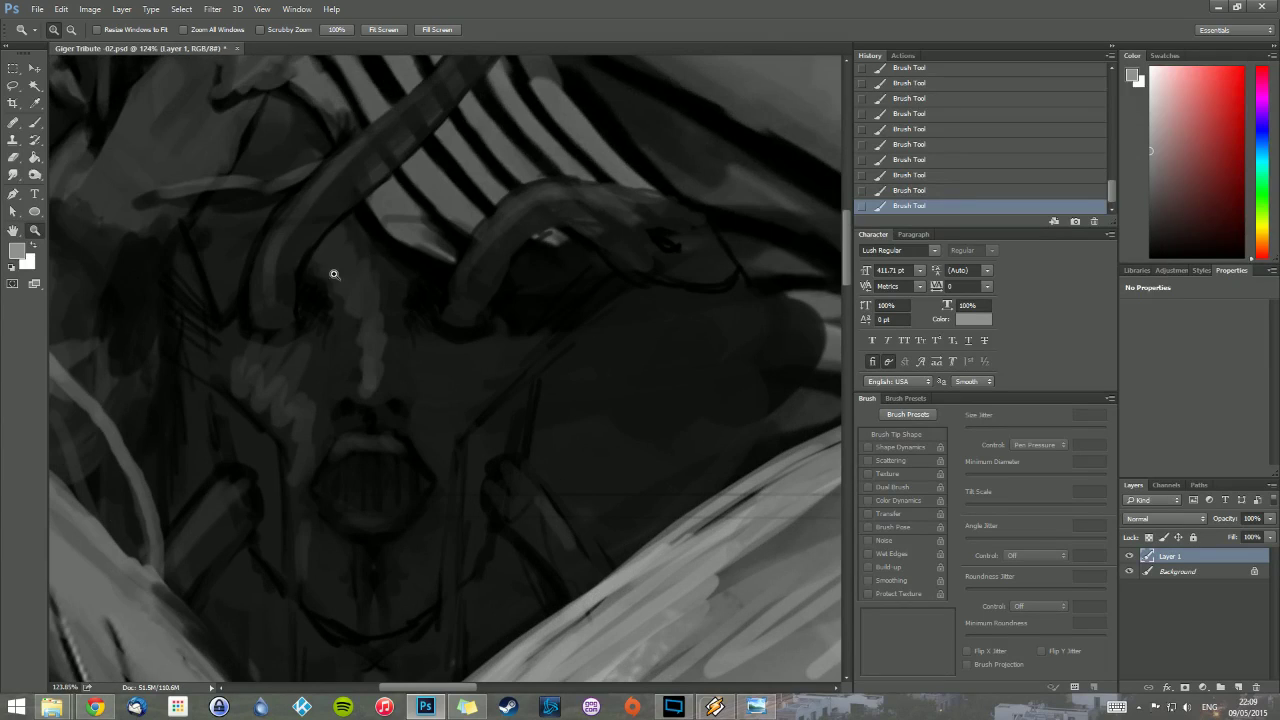
{"action": "left_click", "coordinate": [12, 267]}
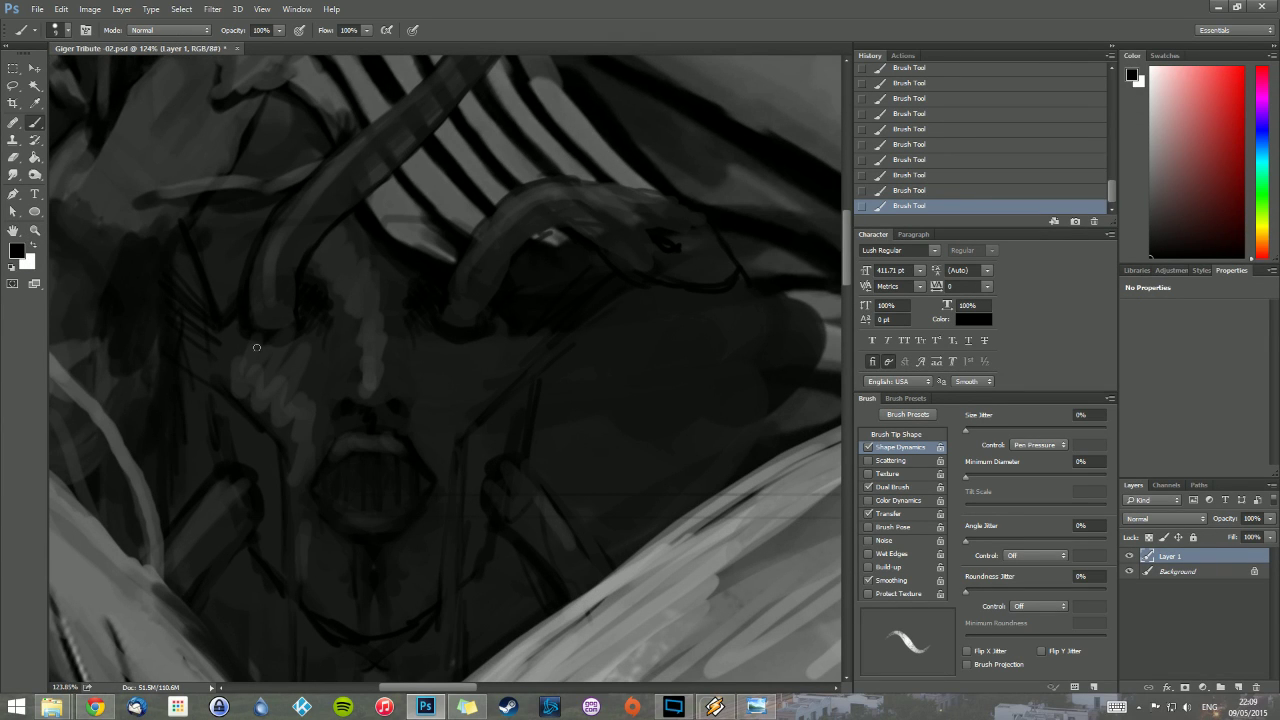
{"action": "left_click_drag", "start_coordinate": [329, 441], "coordinate": [311, 476]}
{"action": "mouse_move", "coordinate": [342, 414]}
{"action": "left_mouse_down"}
{"action": "mouse_move", "coordinate": [320, 470]}
{"action": "mouse_move", "coordinate": [373, 435]}
{"action": "mouse_move", "coordinate": [402, 436]}
{"action": "mouse_move", "coordinate": [378, 426]}
{"action": "mouse_move", "coordinate": [415, 417]}
{"action": "mouse_move", "coordinate": [438, 455]}
{"action": "left_mouse_up"}
{"action": "mouse_move", "coordinate": [352, 436]}
{"action": "left_mouse_down"}
{"action": "mouse_move", "coordinate": [391, 427]}
{"action": "mouse_move", "coordinate": [380, 445]}
{"action": "mouse_move", "coordinate": [416, 432]}
{"action": "mouse_move", "coordinate": [430, 451]}
{"action": "mouse_move", "coordinate": [344, 459]}
{"action": "mouse_move", "coordinate": [405, 427]}
{"action": "mouse_move", "coordinate": [356, 498]}
{"action": "mouse_move", "coordinate": [420, 465]}
{"action": "mouse_move", "coordinate": [407, 498]}
{"action": "mouse_move", "coordinate": [412, 445]}
{"action": "mouse_move", "coordinate": [324, 481]}
{"action": "mouse_move", "coordinate": [312, 469]}
{"action": "mouse_move", "coordinate": [358, 513]}
{"action": "mouse_move", "coordinate": [336, 492]}
{"action": "mouse_move", "coordinate": [341, 505]}
{"action": "mouse_move", "coordinate": [408, 493]}
{"action": "left_mouse_up"}
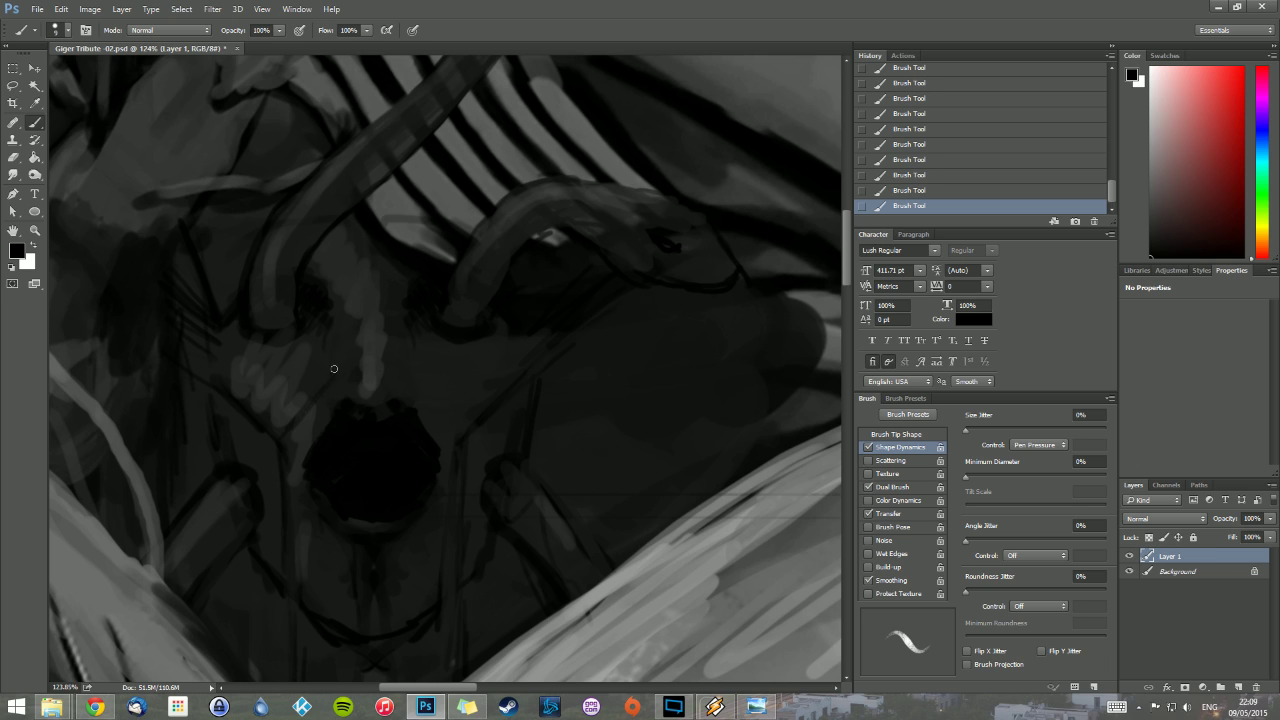
Step: Draw black crease lines around both sides of the dark face's mouth and widen its edge slightly
{"action": "left_click_drag", "start_coordinate": [430, 384], "coordinate": [460, 435]}
{"action": "left_click_drag", "start_coordinate": [418, 379], "coordinate": [447, 421]}
{"action": "left_click_drag", "start_coordinate": [284, 447], "coordinate": [280, 553]}
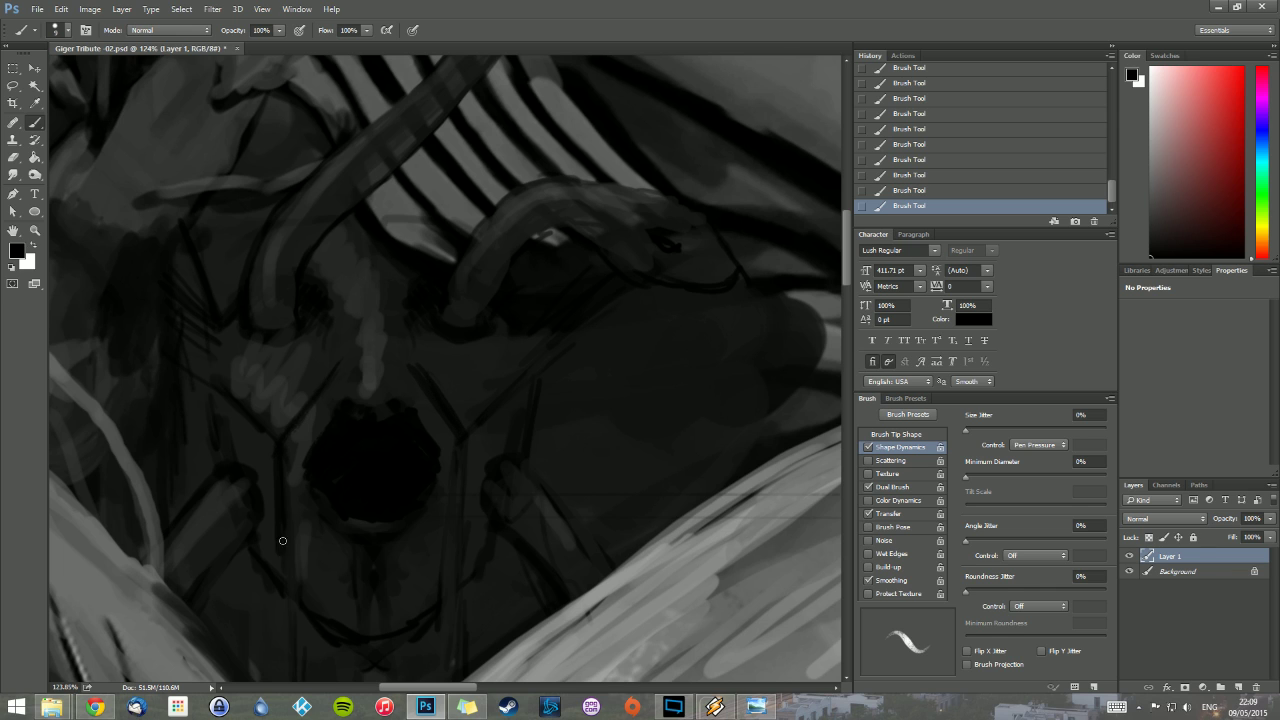
{"action": "left_click_drag", "start_coordinate": [300, 476], "coordinate": [314, 448]}
Step: Cover the dark face's nose, cheeks and old outlines around the mouth with sampled dark grey using a 92 px brush
{"action": "left_click", "coordinate": [333, 394], "text": "alt"}
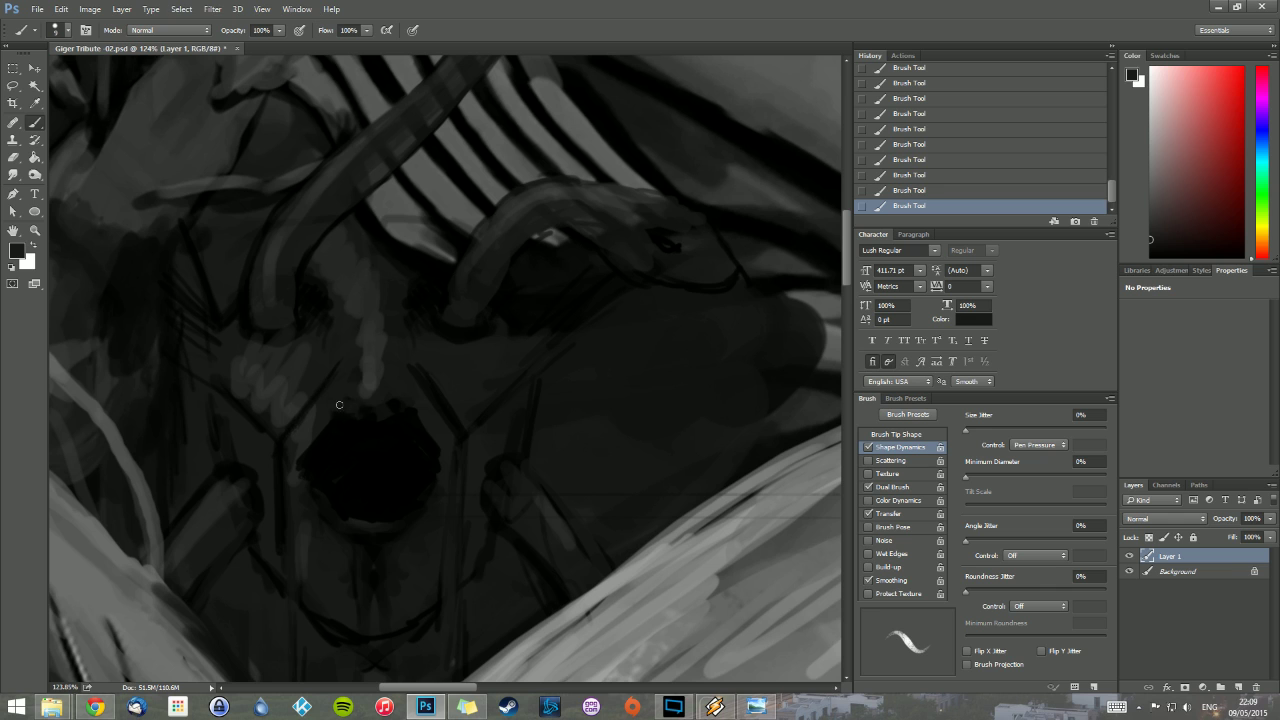
{"action": "right_click", "coordinate": [366, 390]}
{"action": "left_click", "coordinate": [473, 415]}
{"action": "mouse_move", "coordinate": [332, 378]}
{"action": "left_mouse_down"}
{"action": "mouse_move", "coordinate": [366, 387]}
{"action": "mouse_move", "coordinate": [357, 355]}
{"action": "mouse_move", "coordinate": [310, 356]}
{"action": "mouse_move", "coordinate": [276, 484]}
{"action": "mouse_move", "coordinate": [279, 435]}
{"action": "mouse_move", "coordinate": [331, 344]}
{"action": "mouse_move", "coordinate": [328, 305]}
{"action": "mouse_move", "coordinate": [259, 347]}
{"action": "mouse_move", "coordinate": [282, 266]}
{"action": "mouse_move", "coordinate": [279, 289]}
{"action": "mouse_move", "coordinate": [376, 347]}
{"action": "mouse_move", "coordinate": [433, 328]}
{"action": "mouse_move", "coordinate": [486, 352]}
{"action": "mouse_move", "coordinate": [466, 377]}
{"action": "mouse_move", "coordinate": [477, 465]}
{"action": "mouse_move", "coordinate": [452, 552]}
{"action": "mouse_move", "coordinate": [385, 597]}
{"action": "mouse_move", "coordinate": [319, 568]}
{"action": "mouse_move", "coordinate": [367, 583]}
{"action": "mouse_move", "coordinate": [397, 555]}
{"action": "mouse_move", "coordinate": [370, 556]}
{"action": "mouse_move", "coordinate": [406, 444]}
{"action": "left_mouse_up"}
Step: Lengthen the dark face's mouth opening towards the chin and shade below it in black with a 15 px brush
{"action": "right_click", "coordinate": [406, 444]}
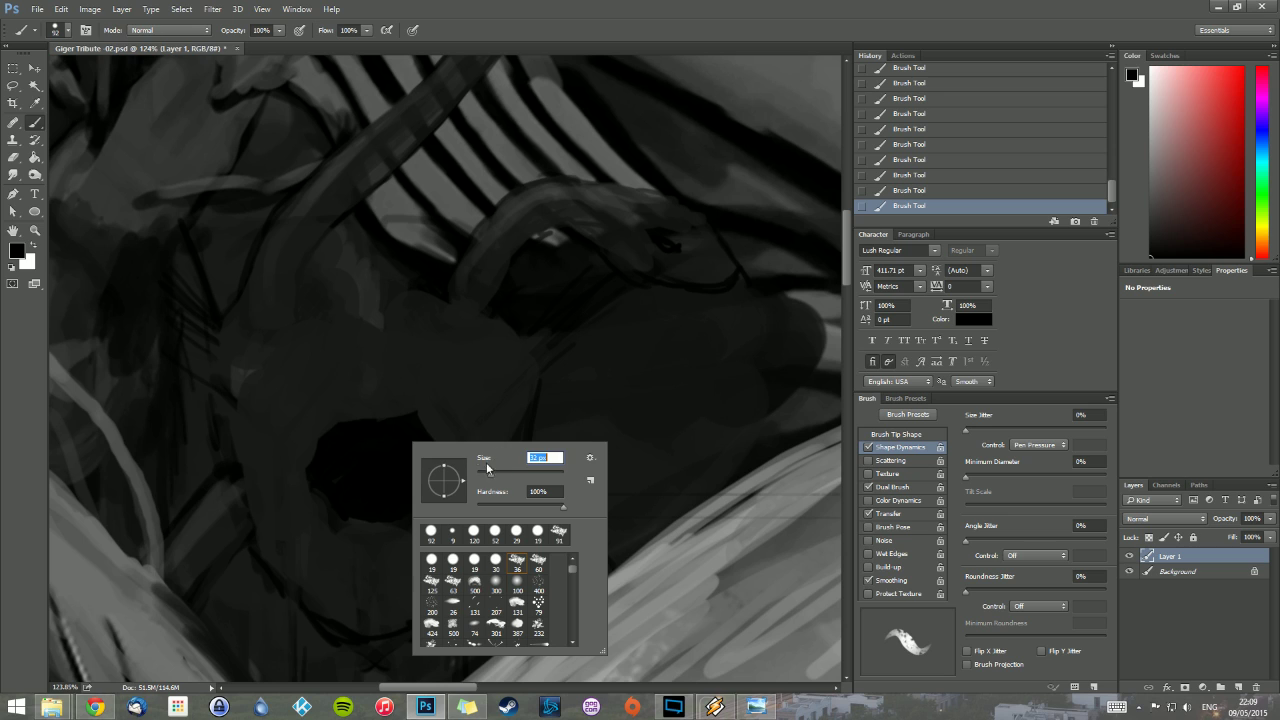
{"action": "left_click_drag", "start_coordinate": [483, 475], "coordinate": [481, 475]}
{"action": "left_click", "coordinate": [341, 441]}
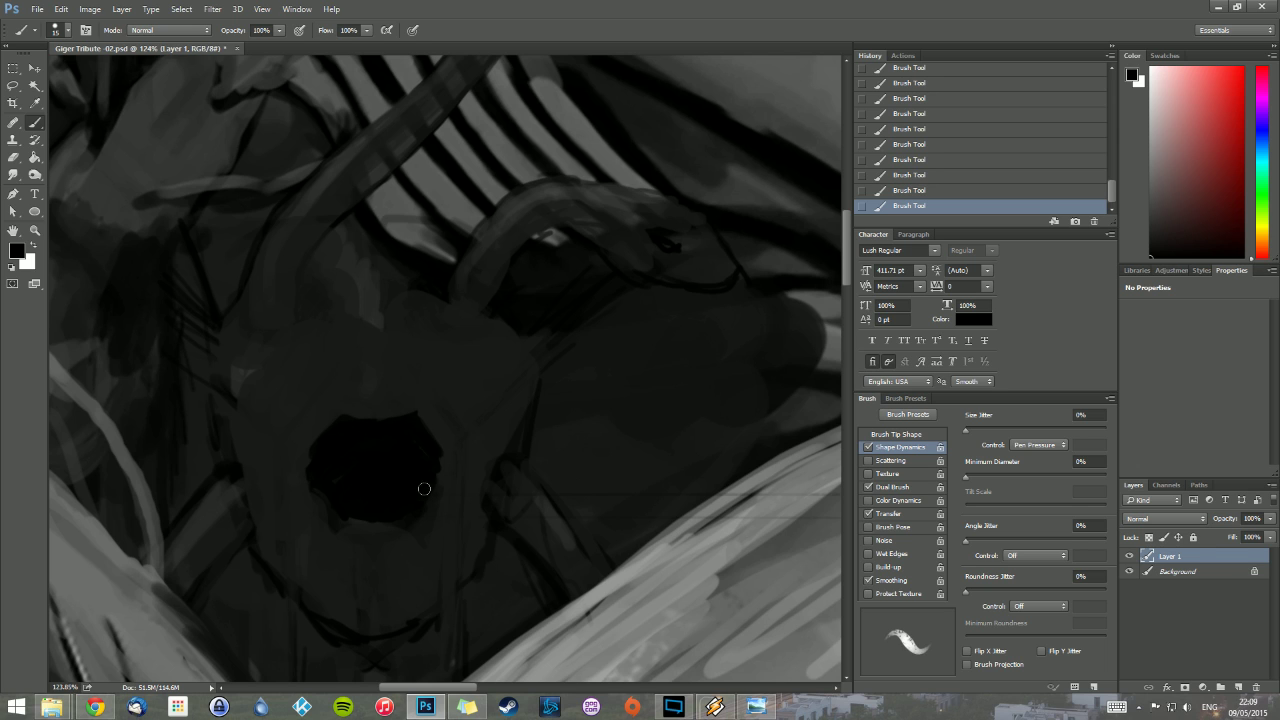
{"action": "mouse_move", "coordinate": [337, 517]}
{"action": "left_mouse_down"}
{"action": "mouse_move", "coordinate": [331, 531]}
{"action": "mouse_move", "coordinate": [337, 517]}
{"action": "mouse_move", "coordinate": [366, 516]}
{"action": "mouse_move", "coordinate": [337, 519]}
{"action": "mouse_move", "coordinate": [377, 537]}
{"action": "mouse_move", "coordinate": [368, 530]}
{"action": "mouse_move", "coordinate": [384, 523]}
{"action": "left_mouse_up"}
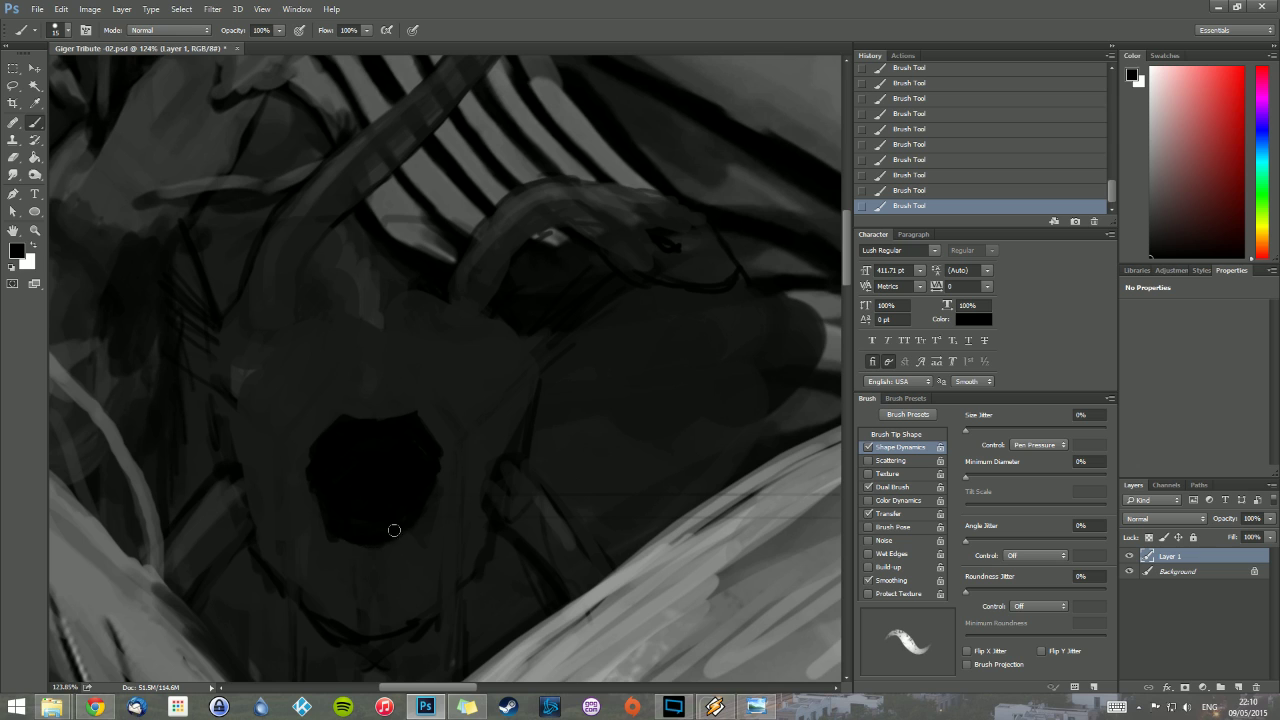
{"action": "mouse_move", "coordinate": [343, 536]}
{"action": "left_mouse_down"}
{"action": "mouse_move", "coordinate": [397, 543]}
{"action": "mouse_move", "coordinate": [388, 569]}
{"action": "mouse_move", "coordinate": [351, 574]}
{"action": "mouse_move", "coordinate": [400, 560]}
{"action": "mouse_move", "coordinate": [371, 569]}
{"action": "mouse_move", "coordinate": [415, 571]}
{"action": "left_mouse_up"}
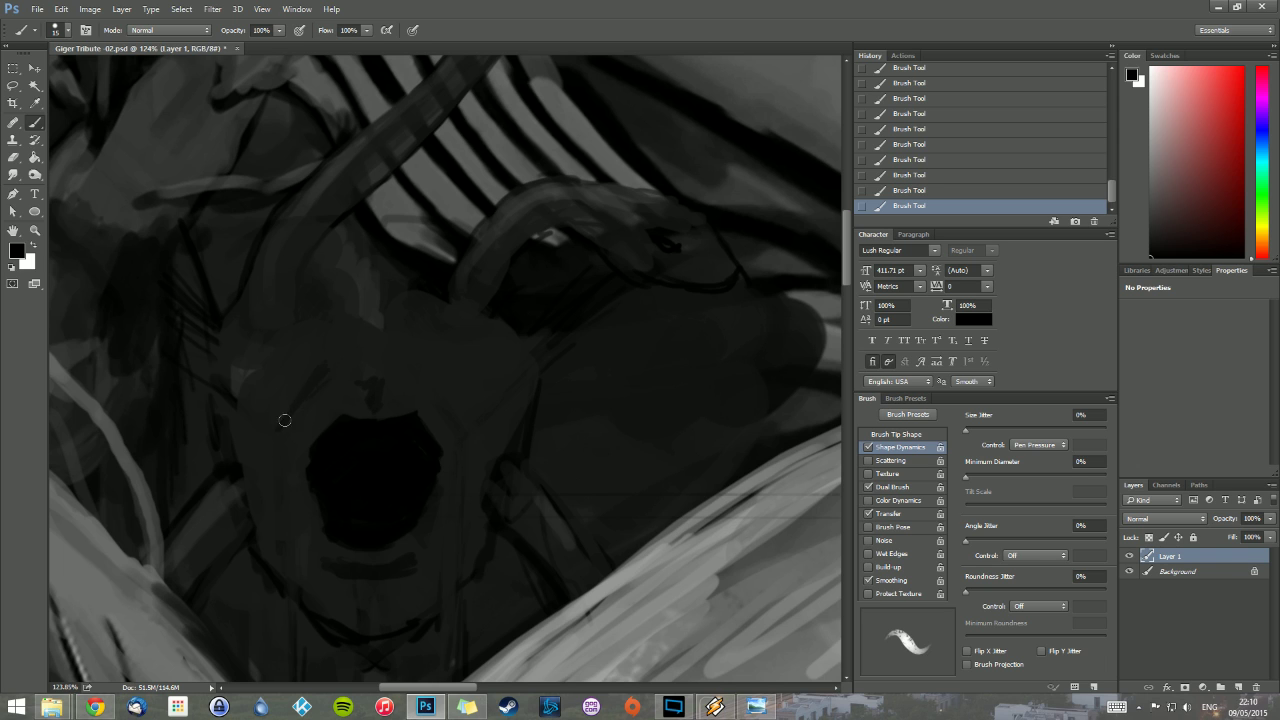
Step: Draw faint dark creases beside the dark face's mouth and clean up the opening's edges with sampled dark grey and black
{"action": "mouse_move", "coordinate": [288, 419]}
{"action": "left_mouse_down"}
{"action": "mouse_move", "coordinate": [337, 394]}
{"action": "mouse_move", "coordinate": [302, 435]}
{"action": "mouse_move", "coordinate": [293, 529]}
{"action": "mouse_move", "coordinate": [309, 577]}
{"action": "left_mouse_up"}
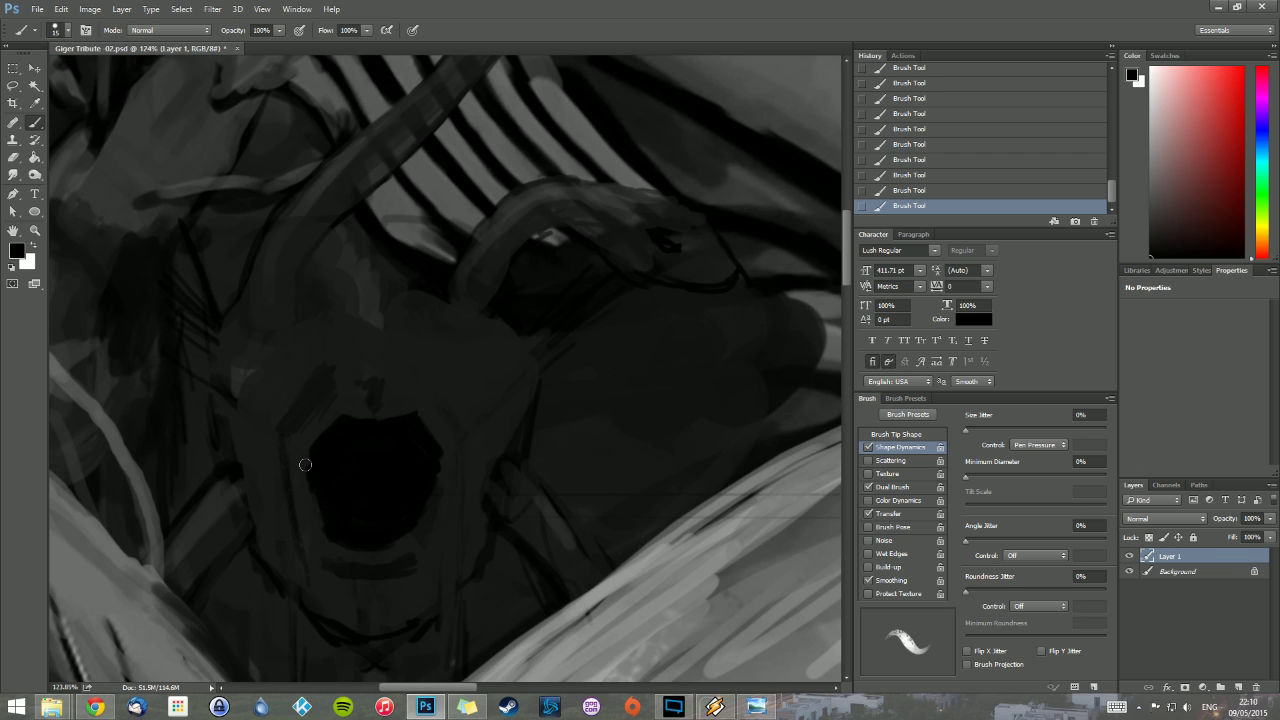
{"action": "left_click_drag", "start_coordinate": [305, 465], "coordinate": [319, 519]}
{"action": "left_click", "coordinate": [307, 486], "text": "alt"}
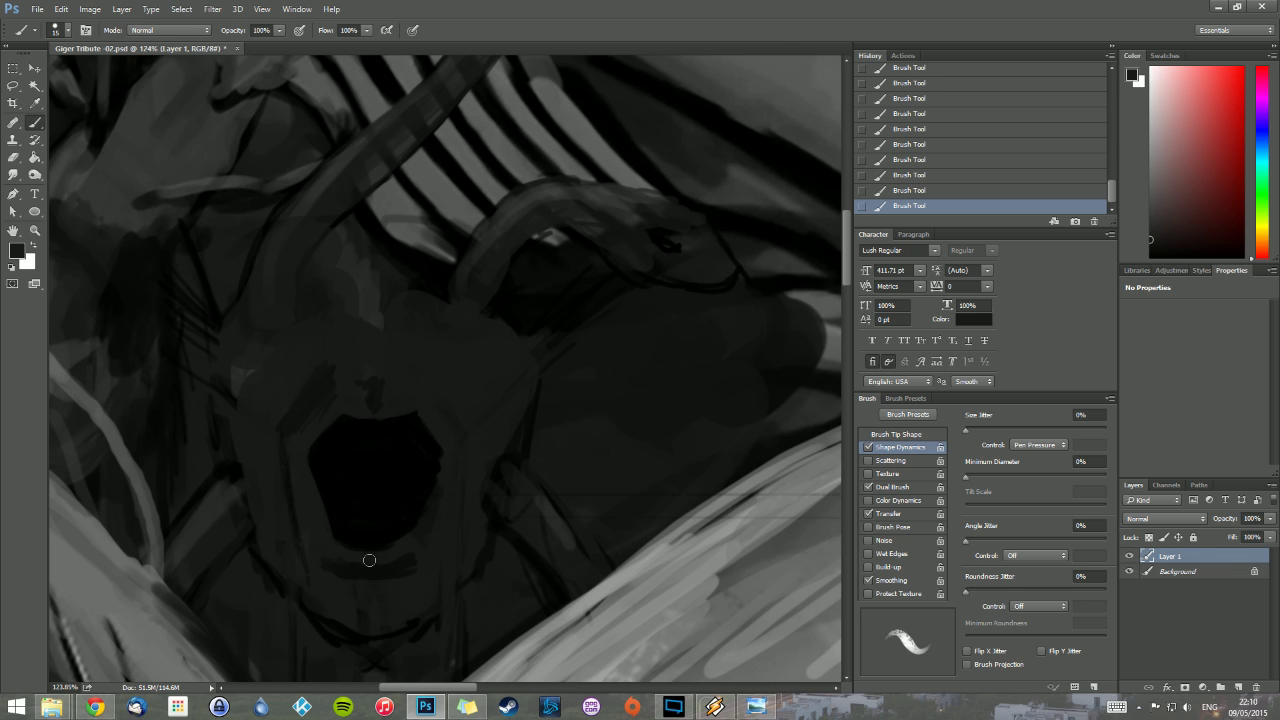
{"action": "left_click", "coordinate": [333, 486], "text": "alt"}
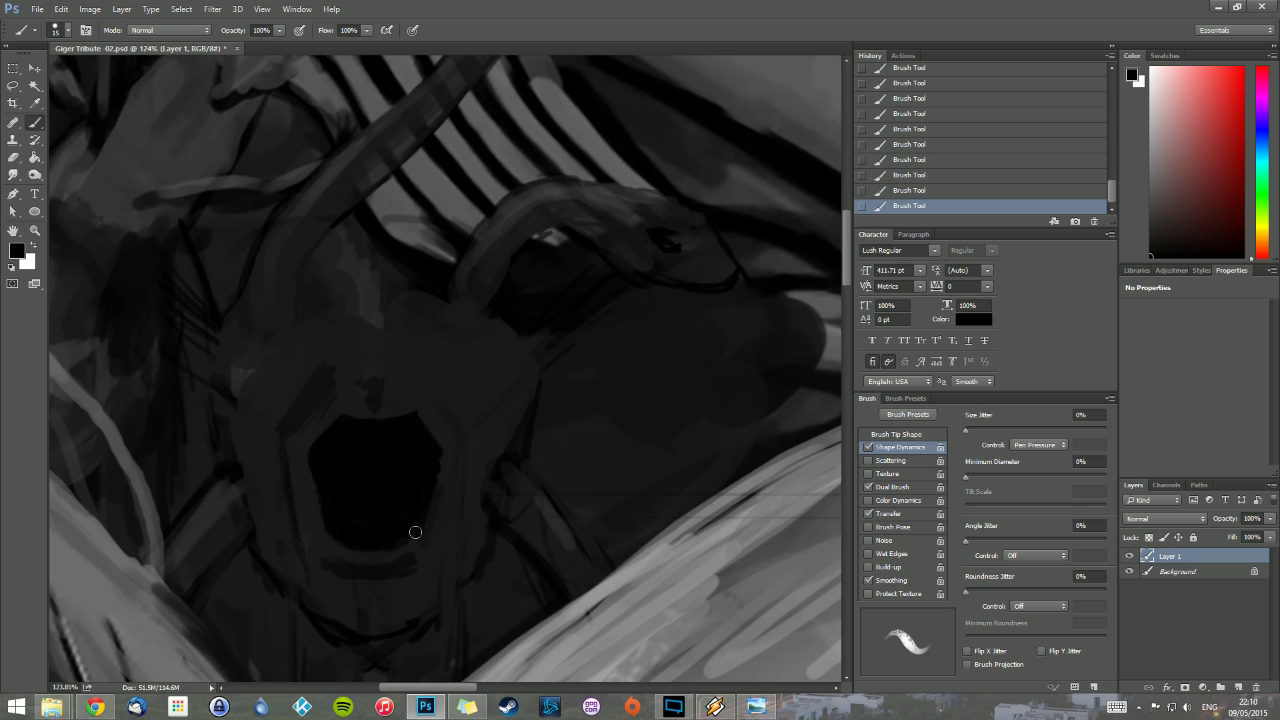
Step: Paint the upper teeth inside the dark face's mouth in sampled dark grey and define the upper lip with sampled black
{"action": "left_click", "coordinate": [446, 511], "text": "alt"}
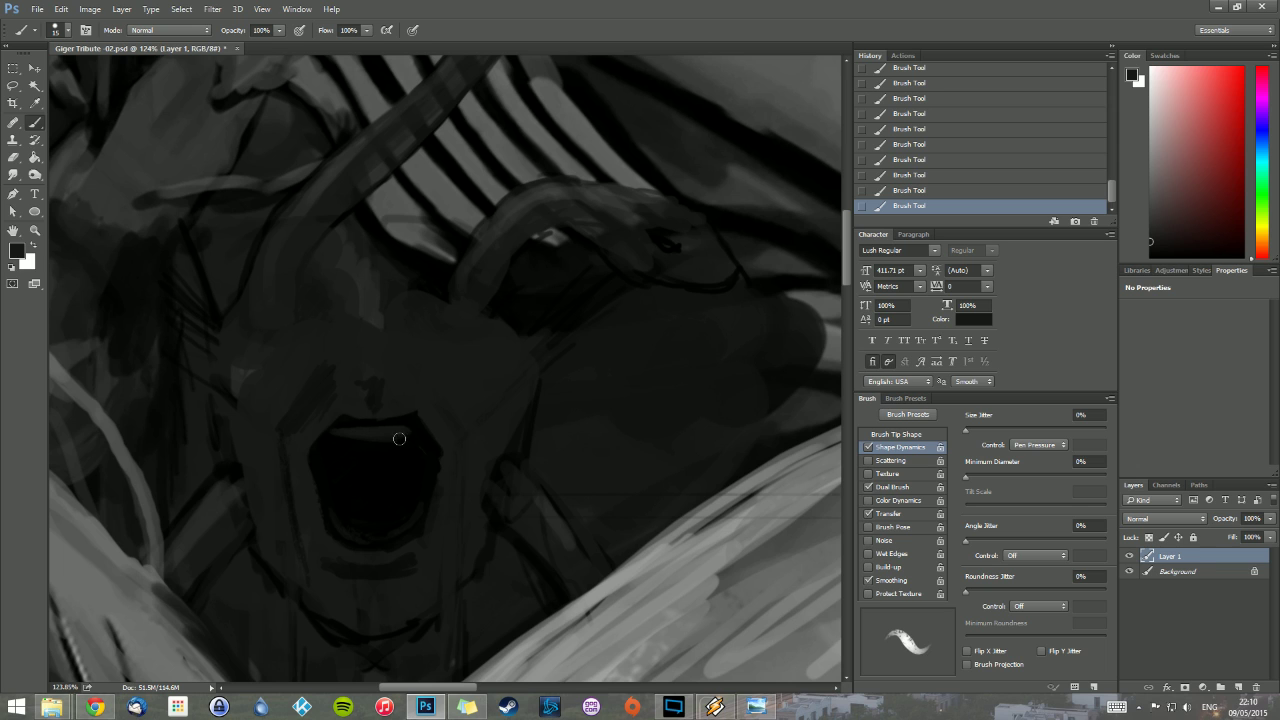
{"action": "left_click", "coordinate": [328, 418], "text": "alt"}
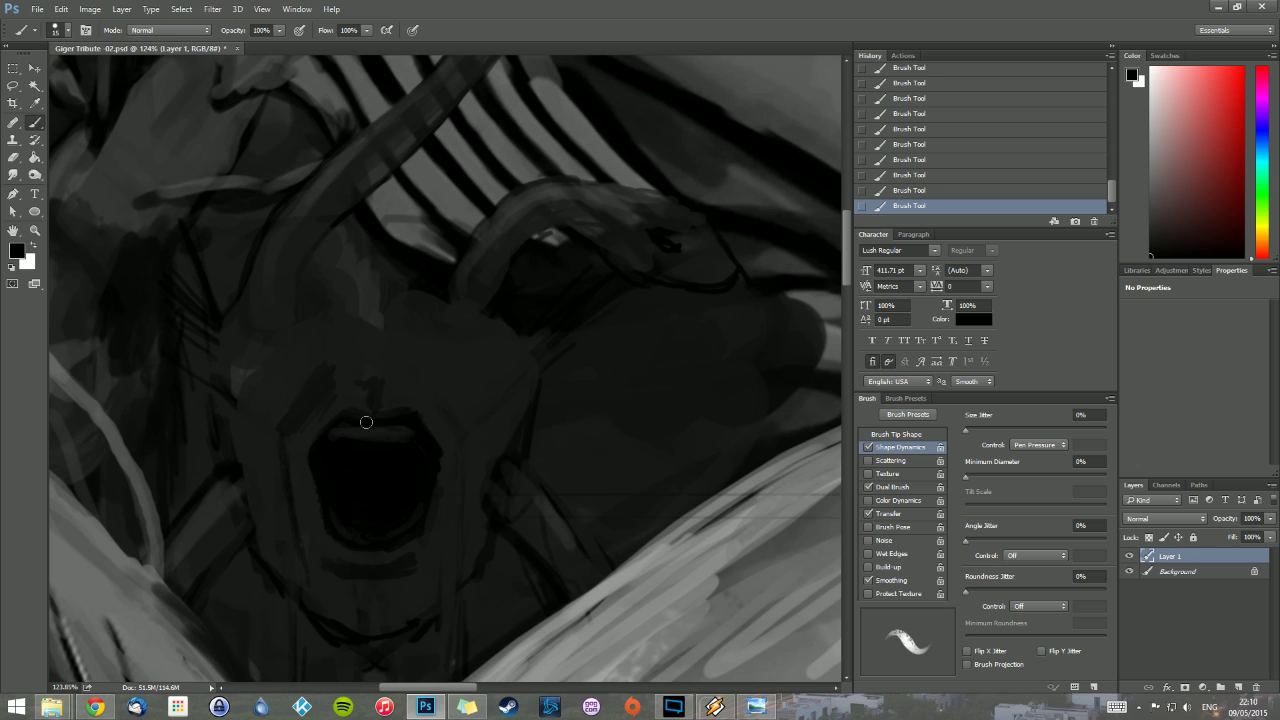
{"action": "left_click", "coordinate": [314, 504], "text": "alt"}
Step: Trace a thin line along the lower edge of the mouth in sampled lighter grey with a 6 px brush
{"action": "left_click", "coordinate": [157, 529], "text": "alt"}
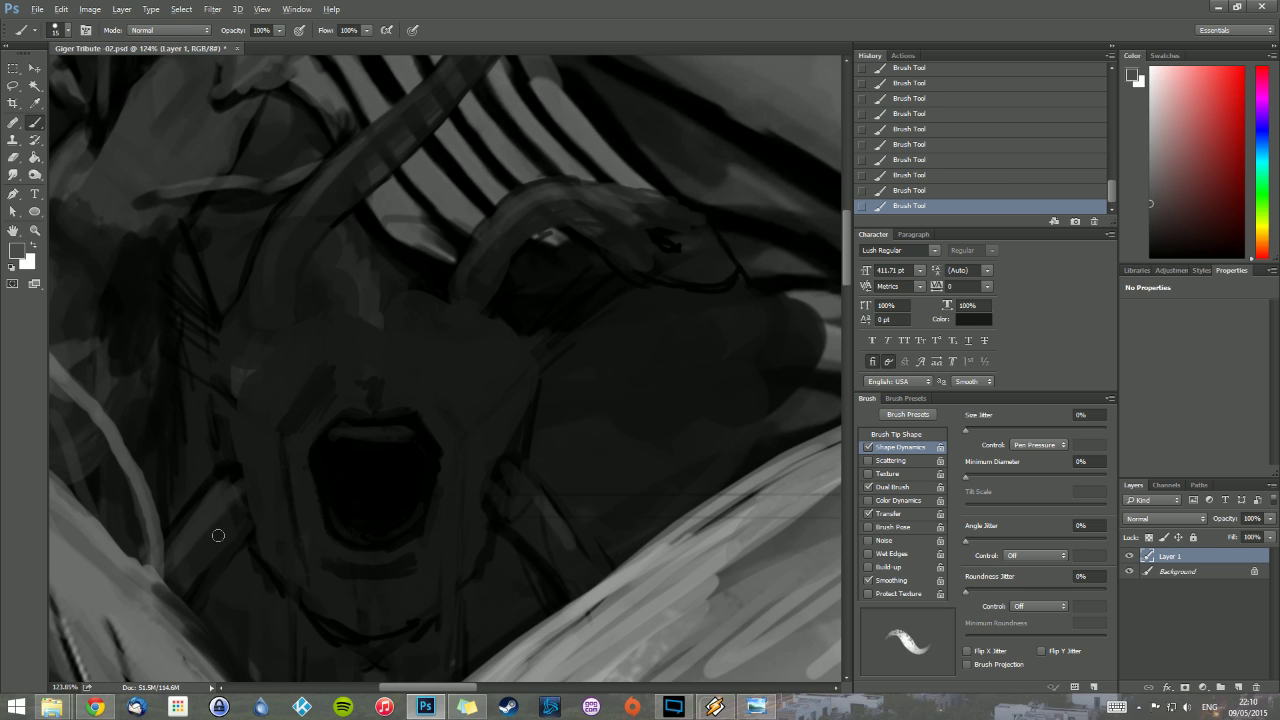
{"action": "right_click", "coordinate": [357, 523]}
{"action": "left_click_drag", "start_coordinate": [432, 512], "coordinate": [428, 511]}
{"action": "left_click", "coordinate": [320, 490]}
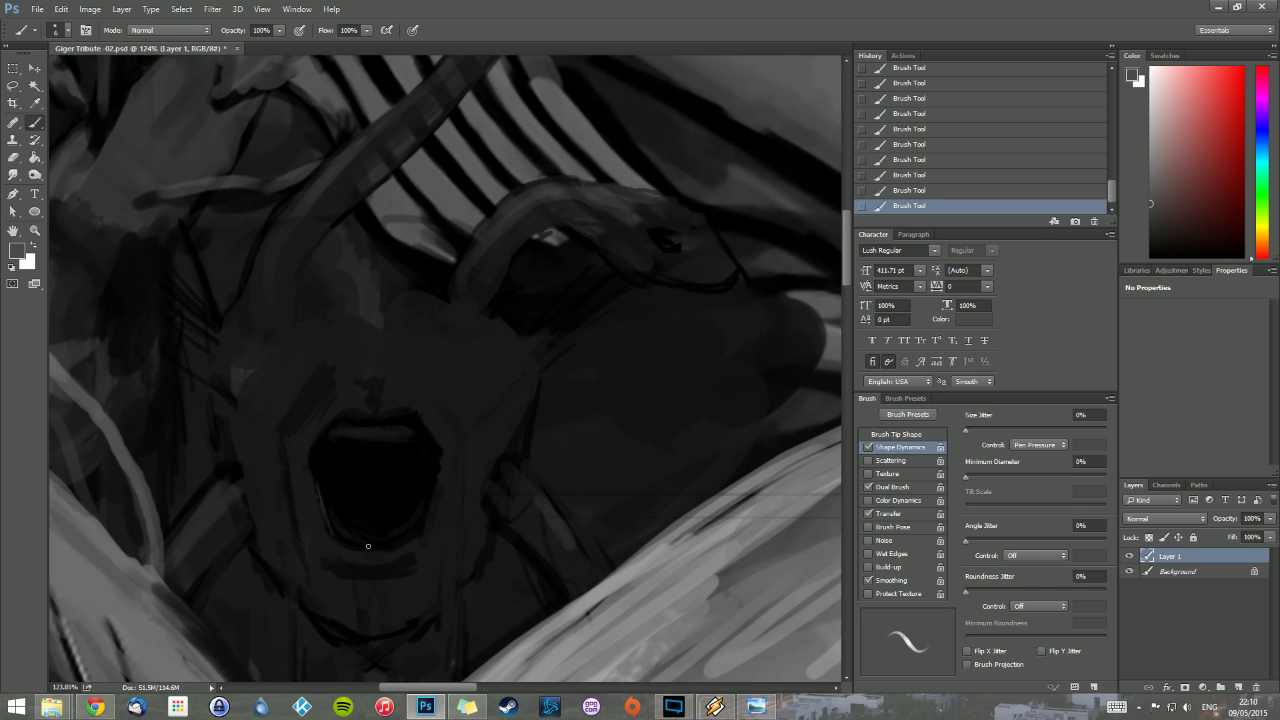
Step: Blend the lower inner edge of the mouth with sampled black using a 23 px brush
{"action": "right_click", "coordinate": [362, 534]}
{"action": "left_click", "coordinate": [433, 512]}
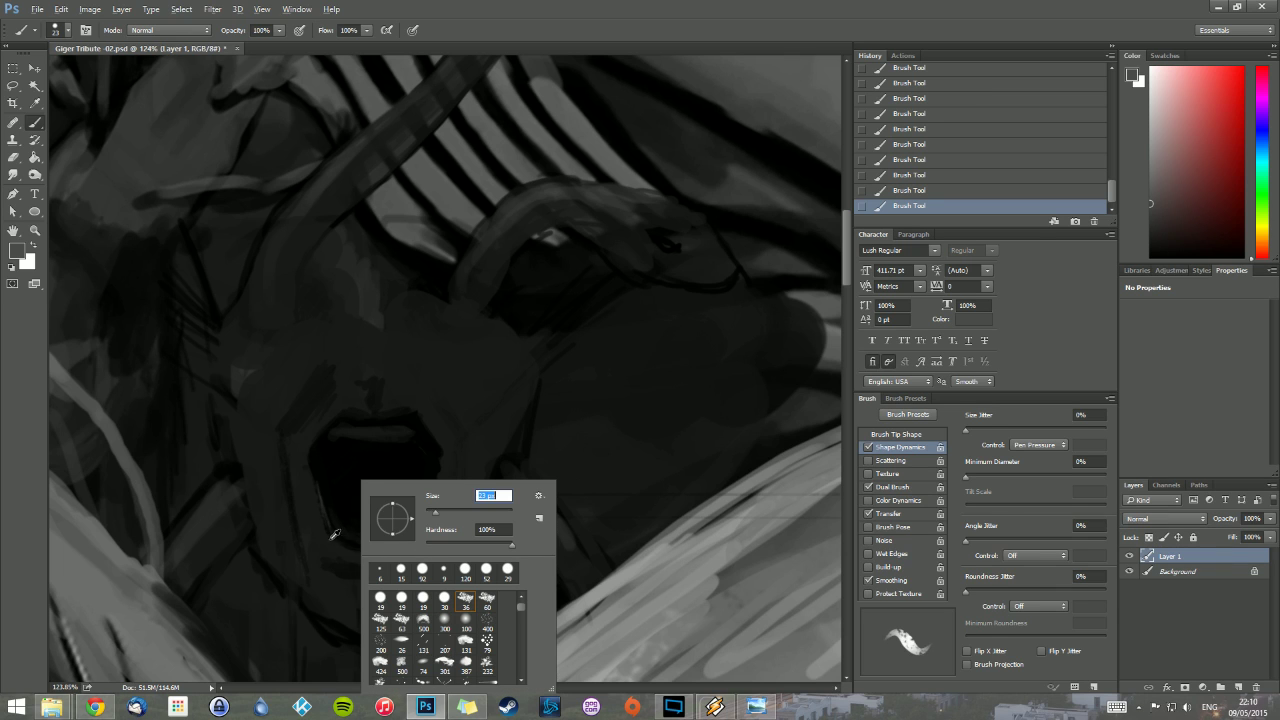
{"action": "left_click", "coordinate": [334, 532]}
{"action": "left_click", "coordinate": [333, 524], "text": "alt"}
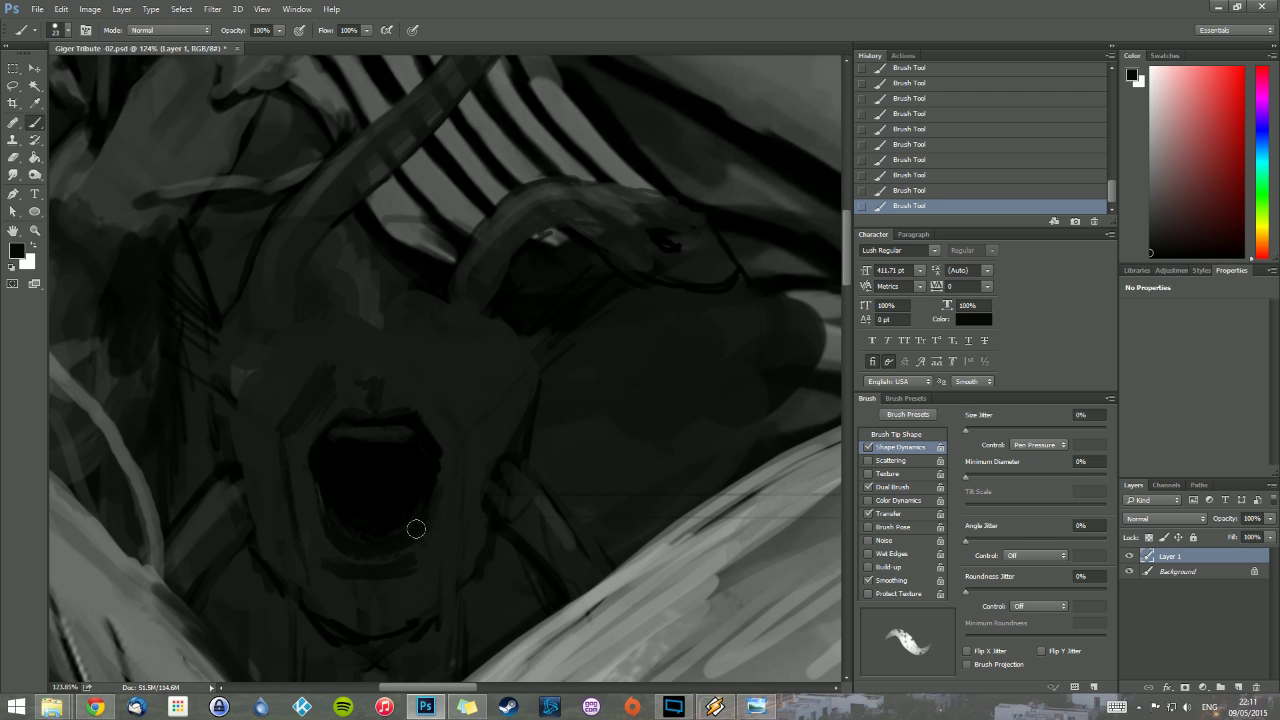
Step: Shade the chin below the lower lip and darken the folds running from the nose around the mouth with sampled tones
{"action": "left_click", "coordinate": [439, 506], "text": "alt"}
{"action": "left_click", "coordinate": [359, 578], "text": "alt"}
{"action": "left_click_drag", "start_coordinate": [359, 578], "coordinate": [380, 586]}
{"action": "left_click", "coordinate": [421, 423], "text": "alt"}
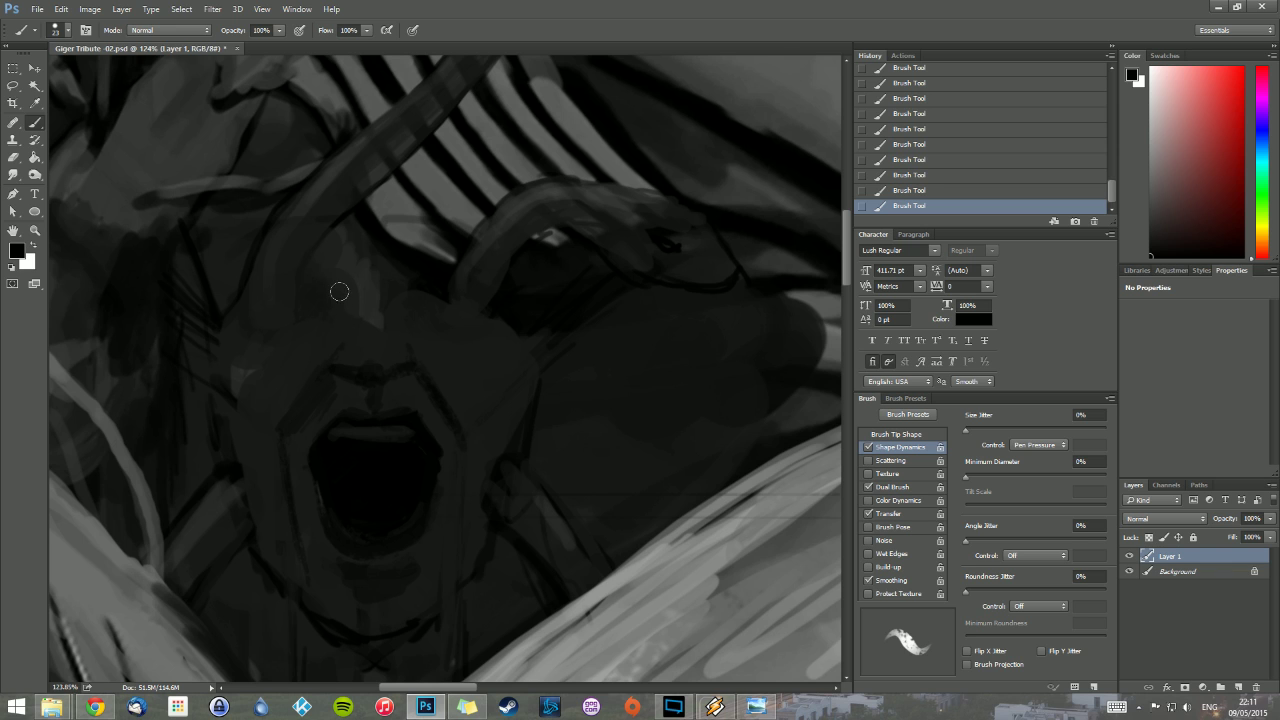
Step: Paint black shadows under the brow and around the horn bases of the dark face with a 13 px brush
{"action": "right_click", "coordinate": [387, 285]}
{"action": "left_click_drag", "start_coordinate": [472, 321], "coordinate": [469, 321]}
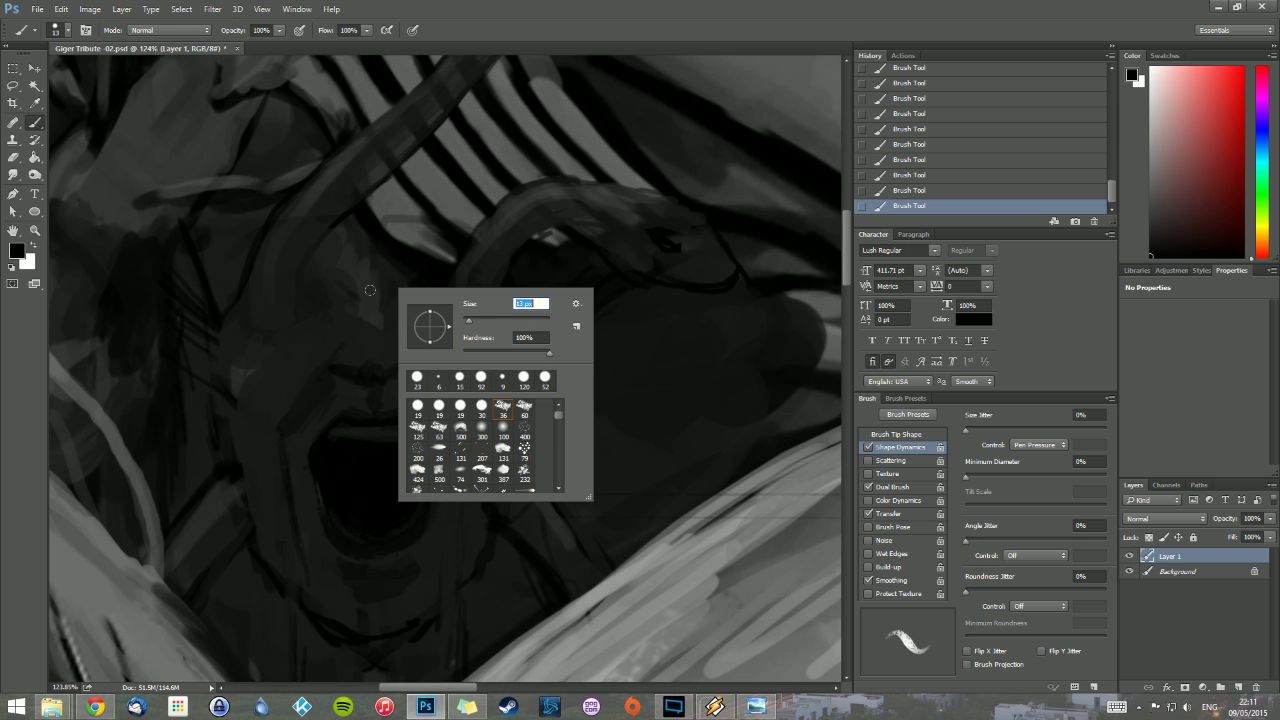
{"action": "left_click", "coordinate": [351, 293]}
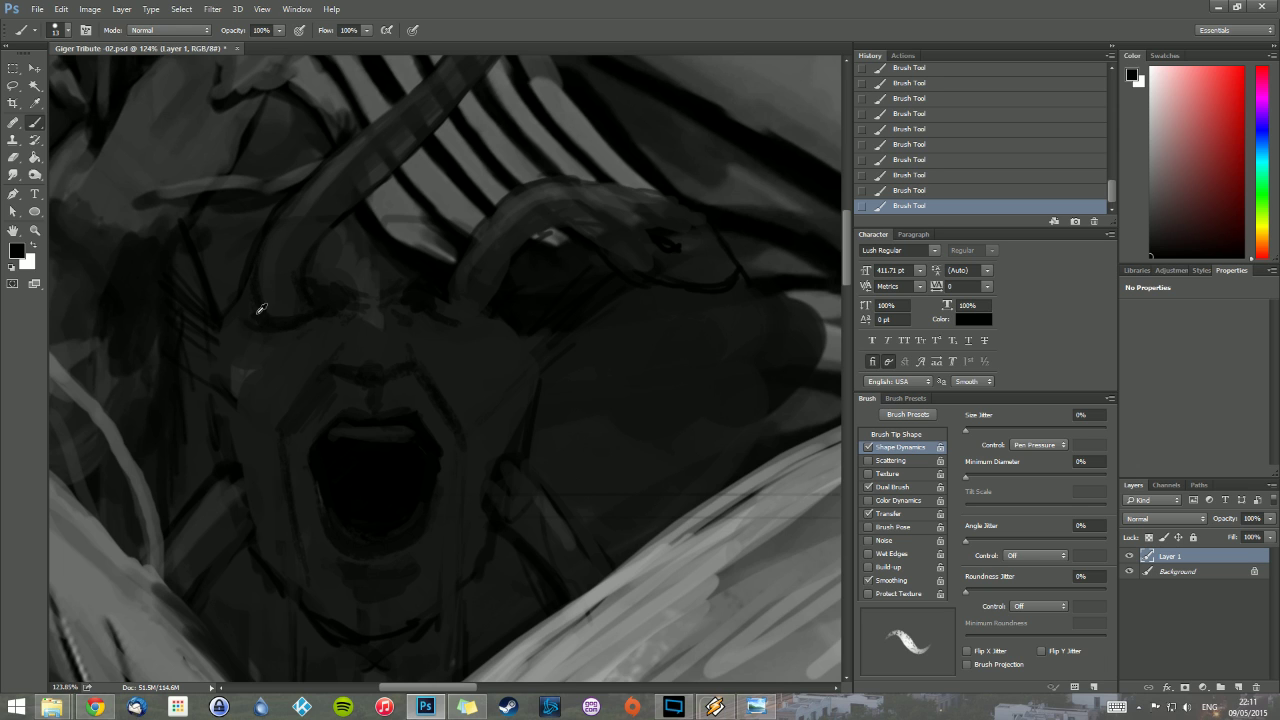
Step: Refine the bases and outlines of the two horns growing from the eye sockets with sampled dark grey and black
{"action": "left_click", "coordinate": [250, 338], "text": "alt"}
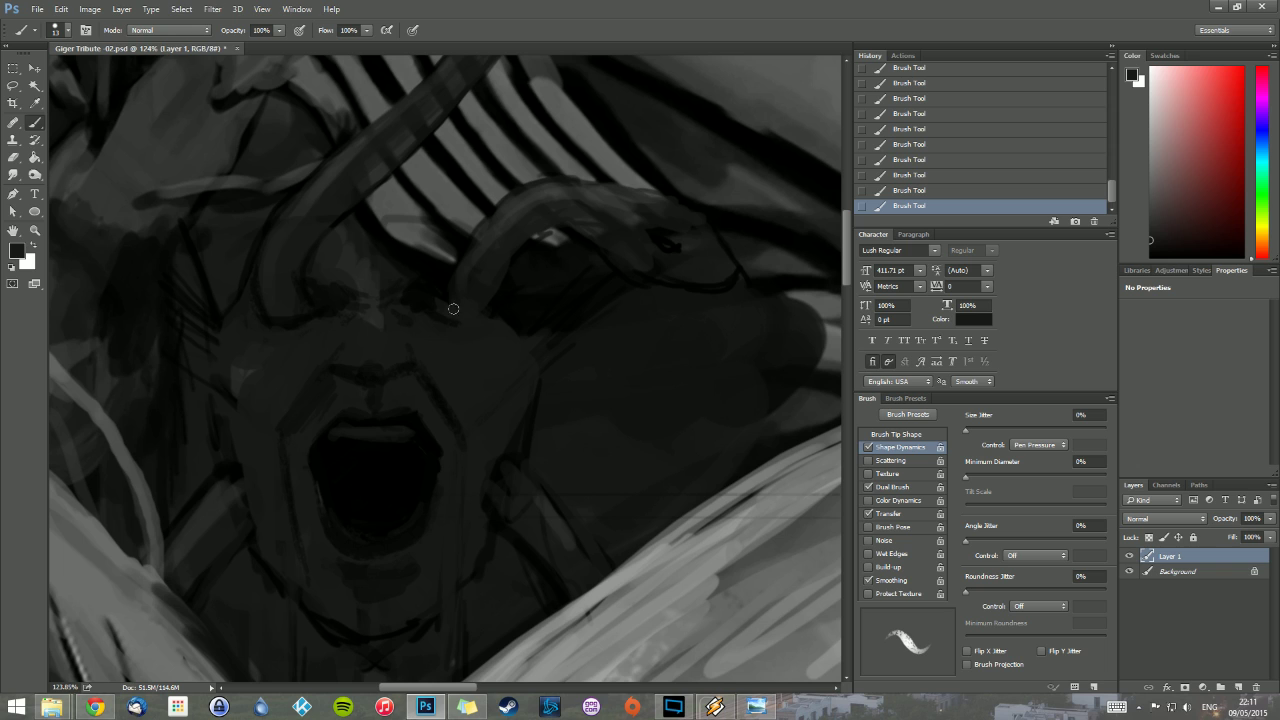
{"action": "left_click", "coordinate": [424, 298], "text": "alt"}
{"action": "left_click", "coordinate": [456, 290], "text": "alt"}
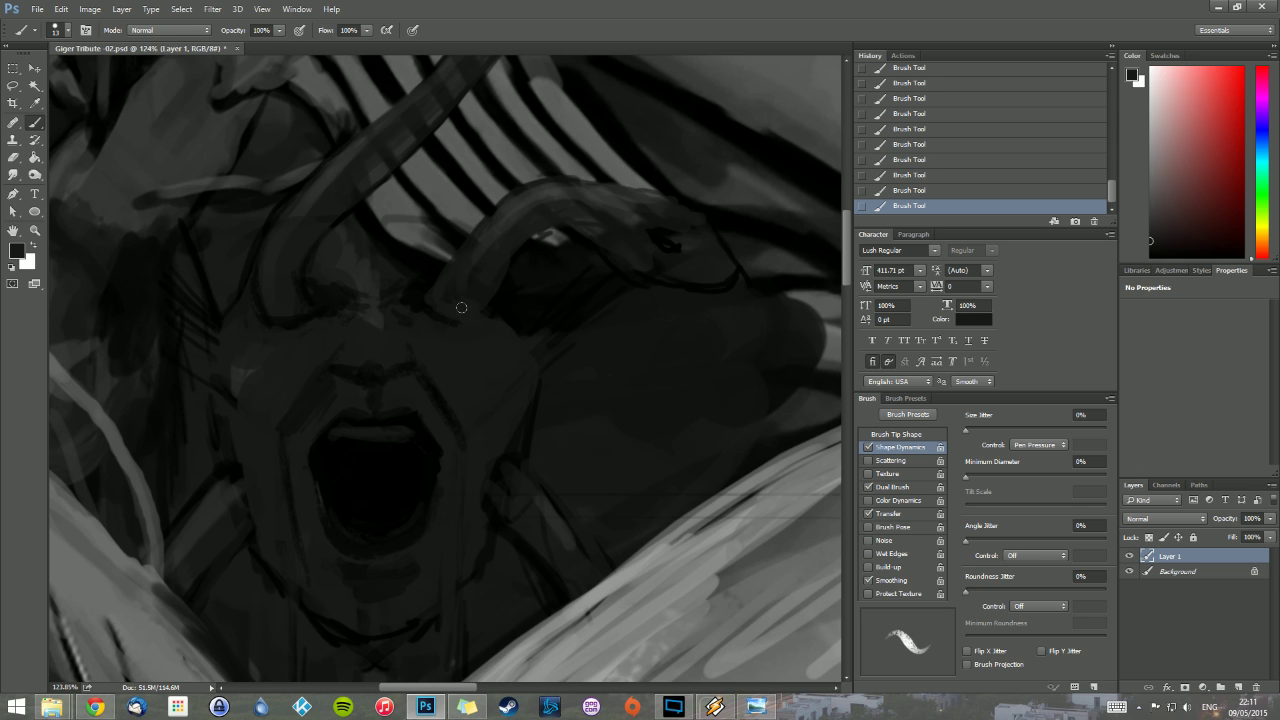
{"action": "left_click", "coordinate": [461, 307], "text": "alt"}
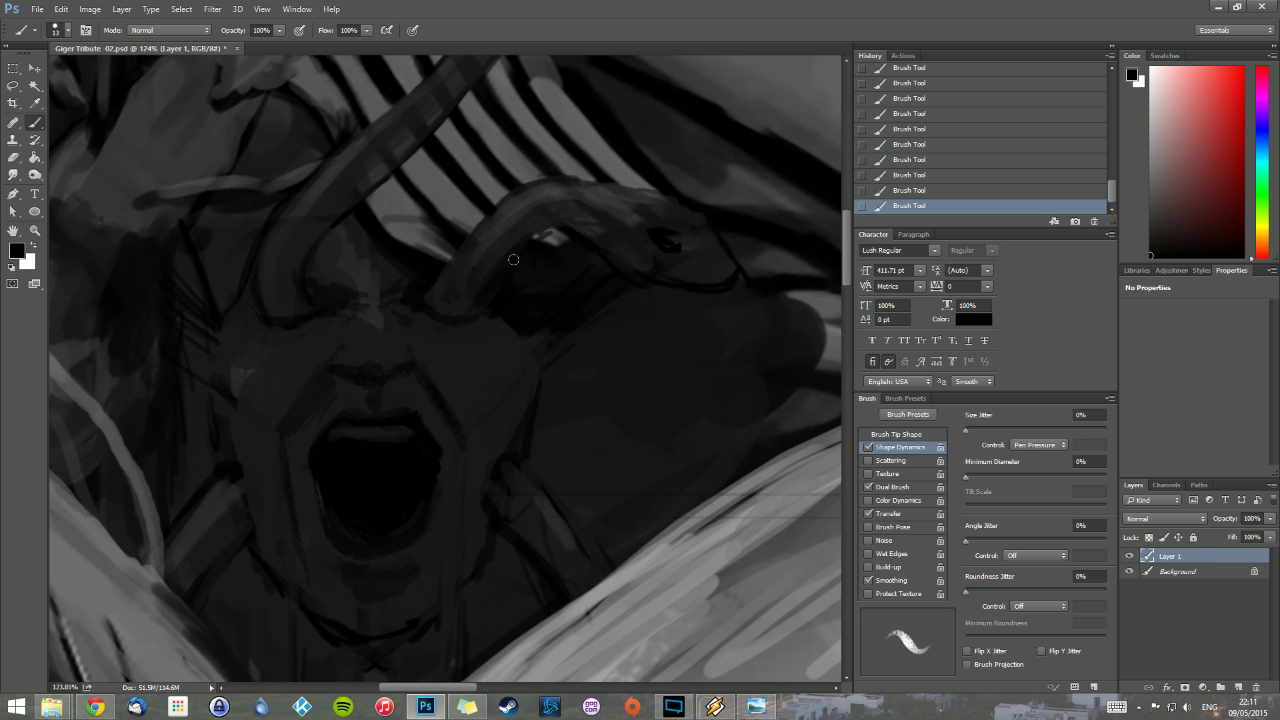
{"action": "left_click", "coordinate": [418, 292], "text": "alt"}
Step: Reshape the dark face's nose with sampled dark grey and add lighter sampled grey to the nose and cheek folds
{"action": "right_click", "coordinate": [448, 346]}
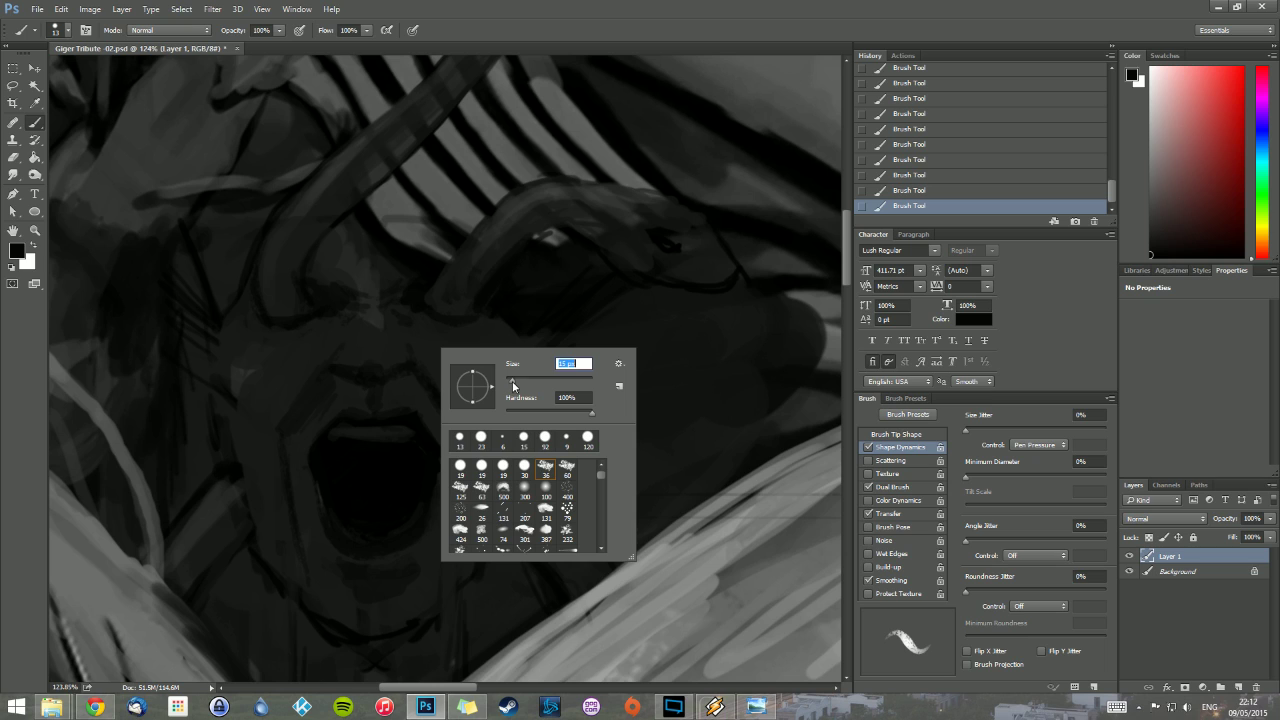
{"action": "left_click", "coordinate": [349, 377]}
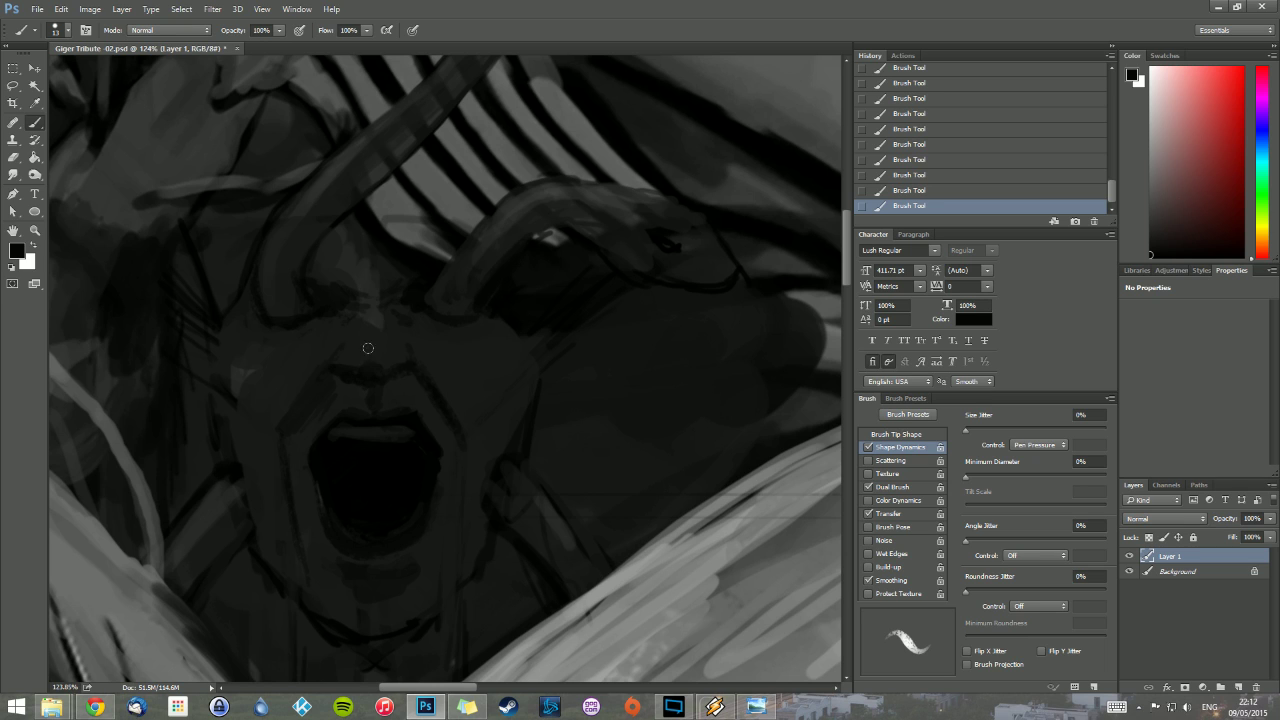
{"action": "left_click", "coordinate": [353, 355], "text": "alt"}
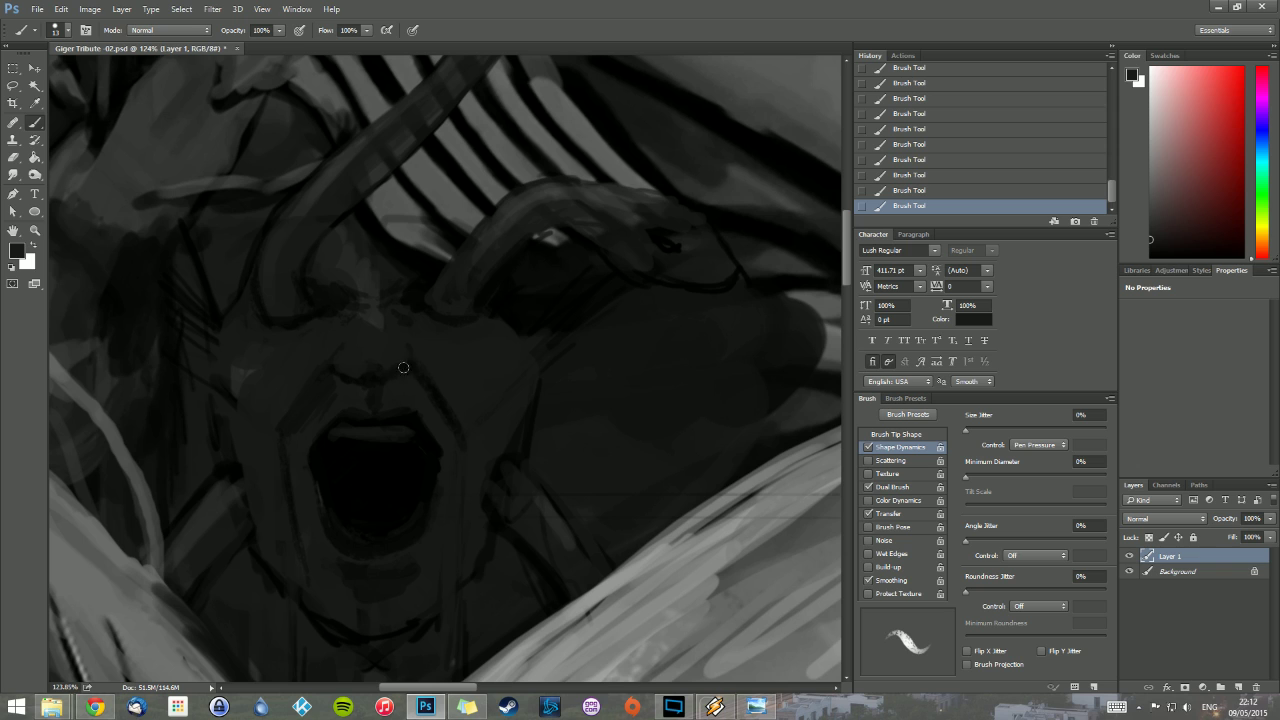
{"action": "left_click", "coordinate": [374, 294], "text": "alt"}
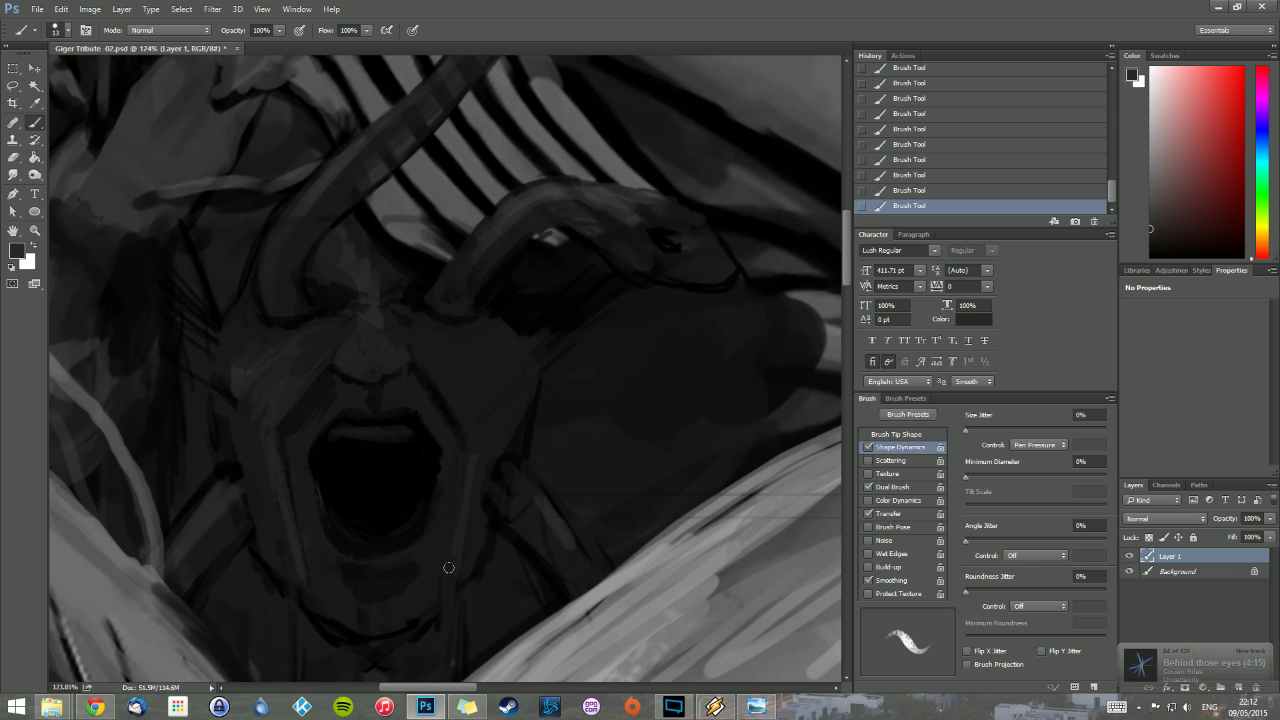
{"action": "left_click_drag", "start_coordinate": [374, 560], "coordinate": [466, 354]}
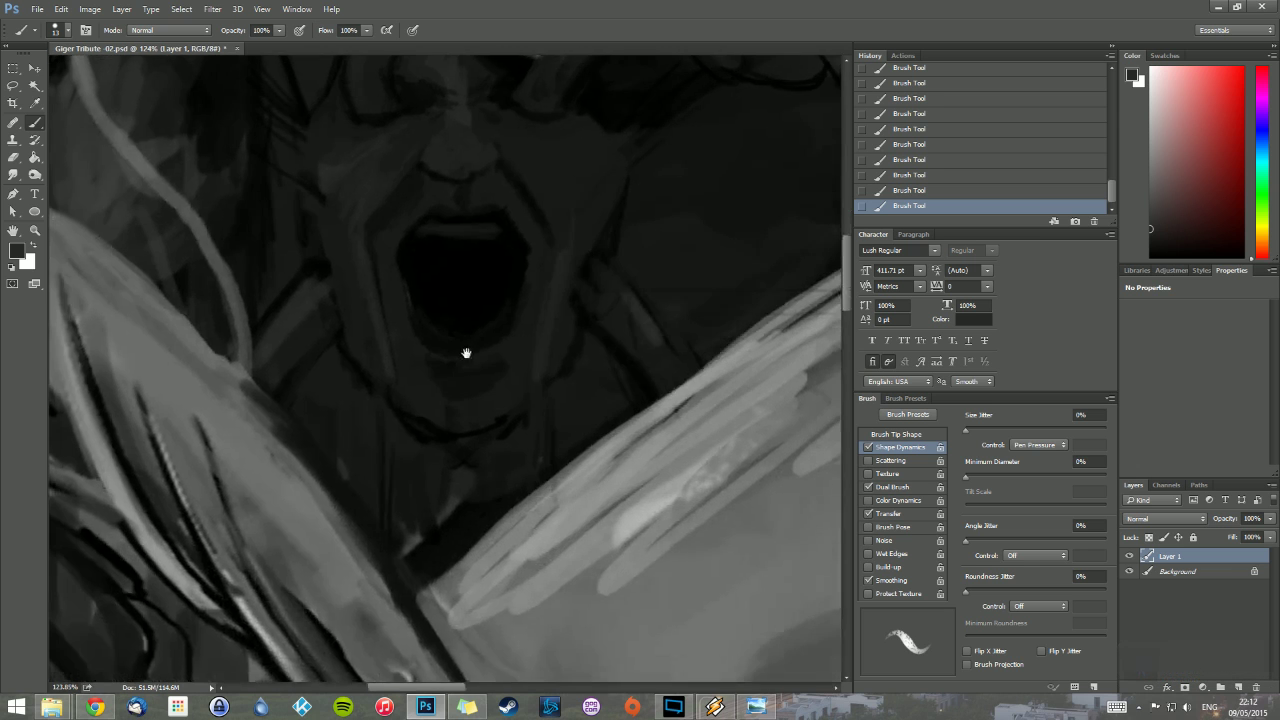
Step: Outline the dark face's jaw and the neck cords on both sides with sampled black and a 13 px brush
{"action": "left_click", "coordinate": [374, 381], "text": "alt"}
{"action": "key", "text": "bracketleft"}
{"action": "key", "text": "bracketleft"}
{"action": "key", "text": "bracketleft"}
{"action": "key", "text": "bracketleft"}
{"action": "key", "text": "bracketleft"}
{"action": "key", "text": "bracketleft"}
{"action": "key", "text": "bracketleft"}
{"action": "key", "text": "bracketleft"}
{"action": "key", "text": "bracketleft"}
{"action": "key", "text": "bracketleft"}
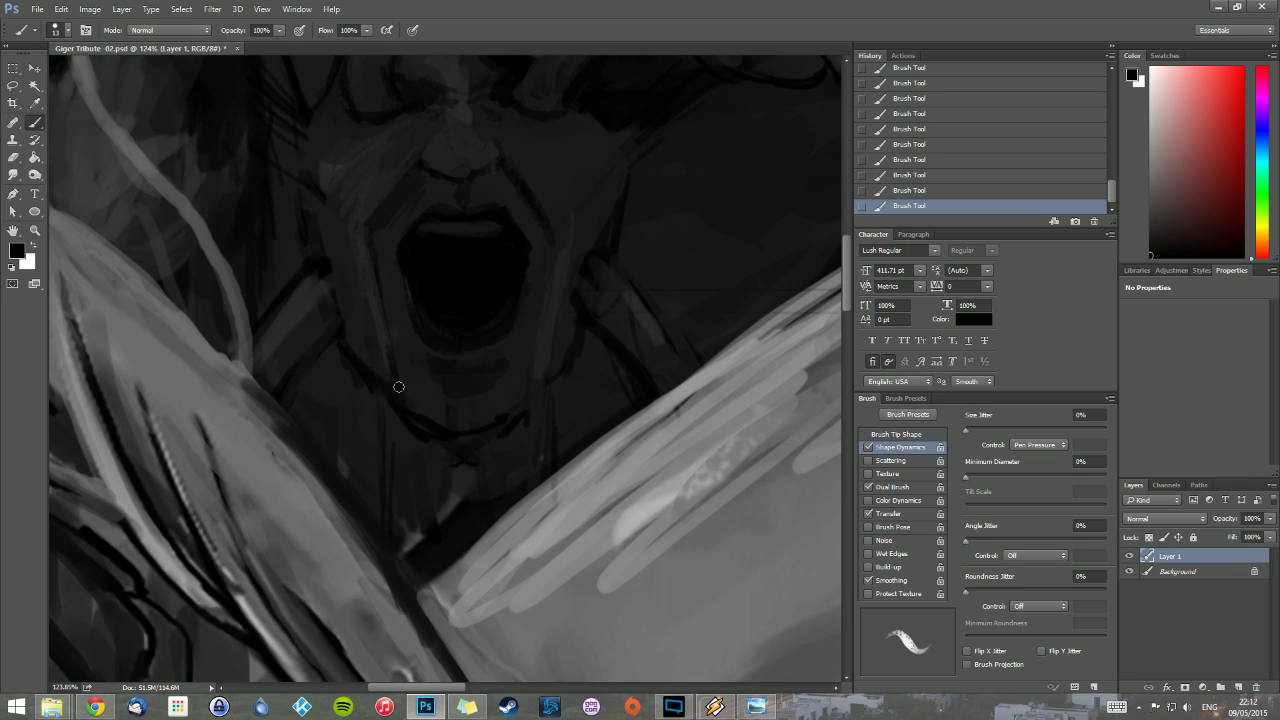
{"action": "left_click_drag", "start_coordinate": [550, 318], "coordinate": [529, 413]}
{"action": "left_click_drag", "start_coordinate": [640, 303], "coordinate": [684, 370]}
{"action": "mouse_move", "coordinate": [596, 317]}
{"action": "left_mouse_down"}
{"action": "mouse_move", "coordinate": [632, 361]}
{"action": "mouse_move", "coordinate": [689, 393]}
{"action": "left_mouse_up"}
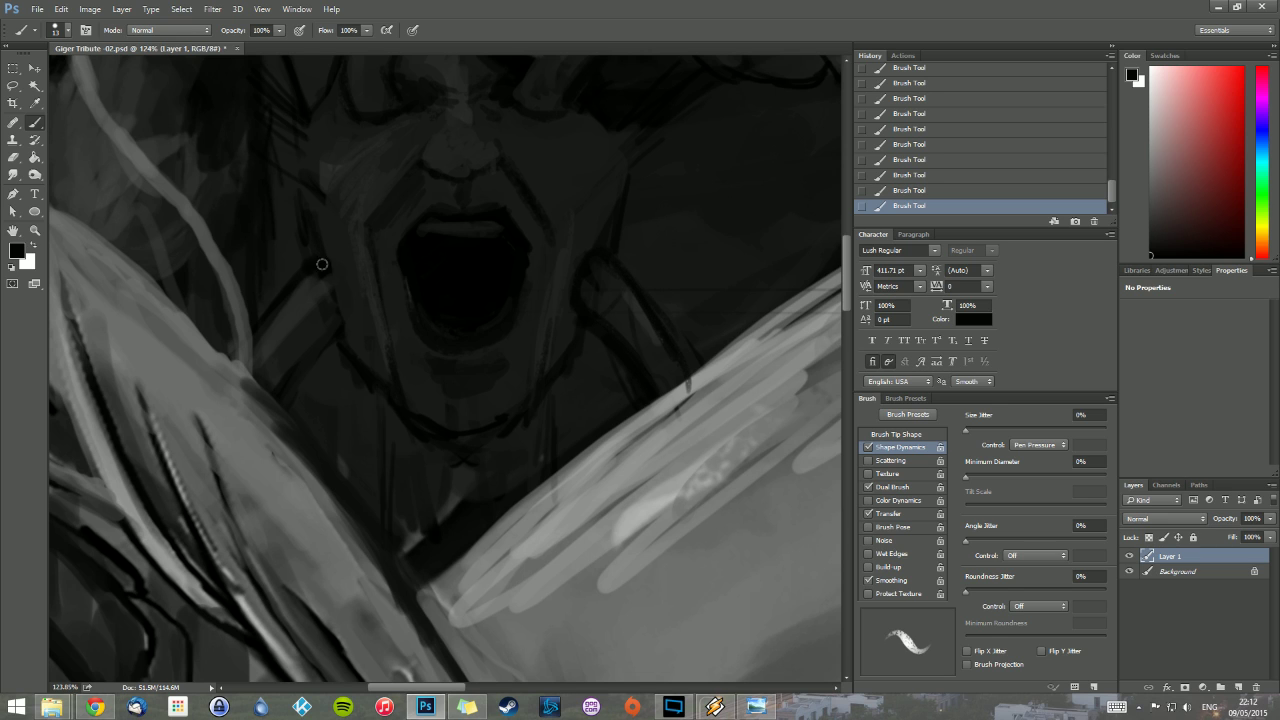
{"action": "left_click_drag", "start_coordinate": [323, 258], "coordinate": [346, 295]}
Step: Darken the neck below the jaw and the background beside the dark face with a sampled near-black and a 58 px brush
{"action": "left_click", "coordinate": [273, 204], "text": "alt"}
{"action": "right_click", "coordinate": [300, 210]}
{"action": "left_click", "coordinate": [386, 243]}
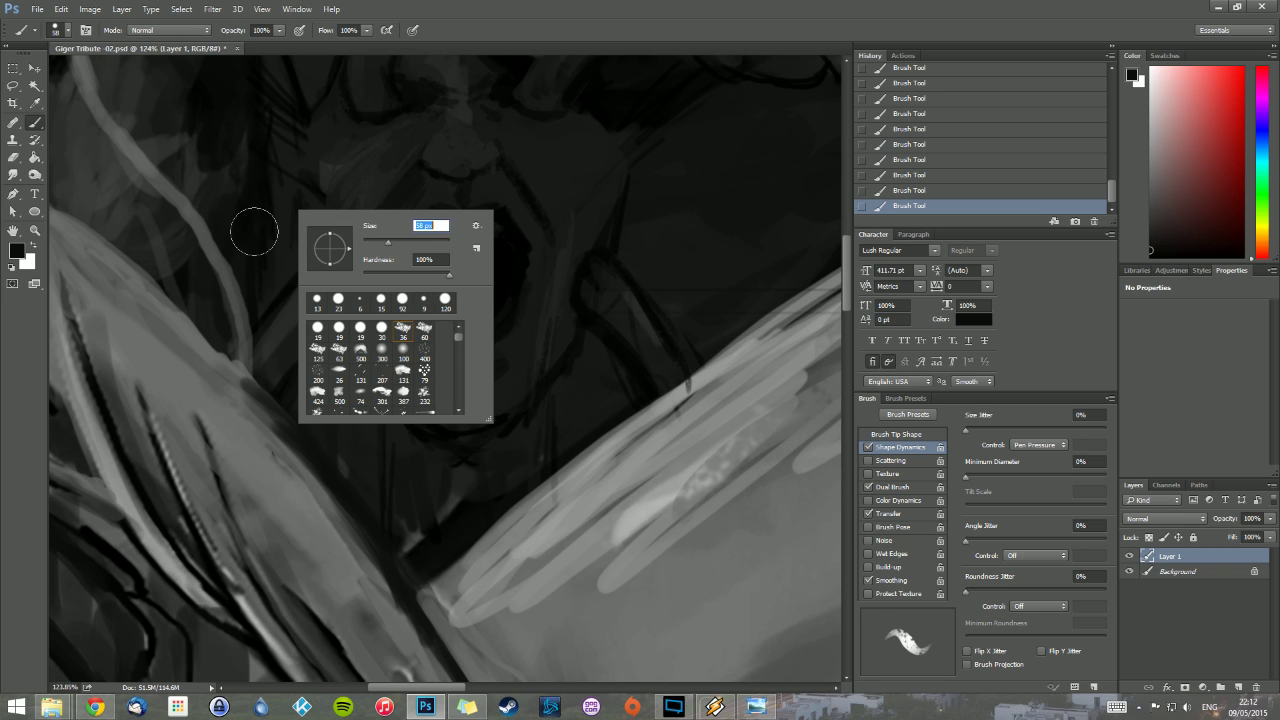
{"action": "left_click", "coordinate": [257, 229]}
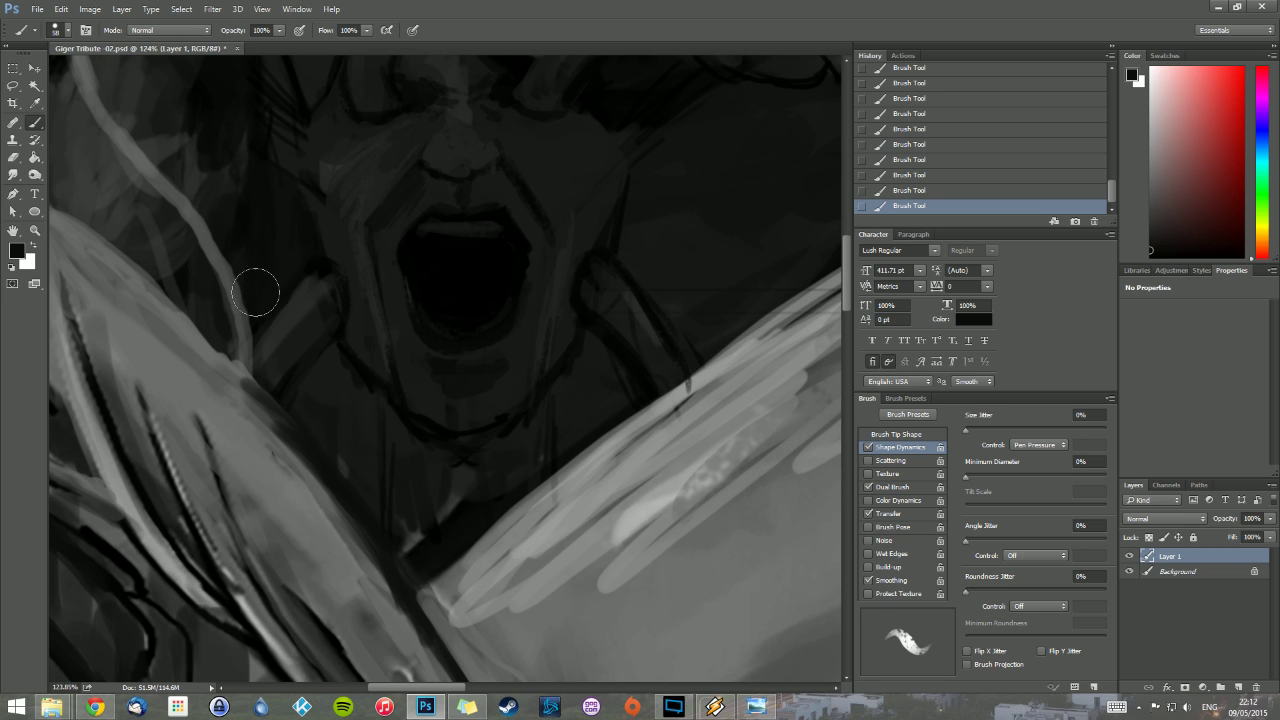
{"action": "mouse_move", "coordinate": [321, 376]}
{"action": "left_mouse_down"}
{"action": "mouse_move", "coordinate": [353, 438]}
{"action": "mouse_move", "coordinate": [403, 461]}
{"action": "mouse_move", "coordinate": [354, 458]}
{"action": "mouse_move", "coordinate": [379, 420]}
{"action": "mouse_move", "coordinate": [453, 481]}
{"action": "mouse_move", "coordinate": [417, 468]}
{"action": "mouse_move", "coordinate": [463, 486]}
{"action": "mouse_move", "coordinate": [579, 401]}
{"action": "mouse_move", "coordinate": [567, 428]}
{"action": "mouse_move", "coordinate": [500, 465]}
{"action": "mouse_move", "coordinate": [542, 447]}
{"action": "mouse_move", "coordinate": [540, 415]}
{"action": "mouse_move", "coordinate": [465, 453]}
{"action": "left_mouse_up"}
{"action": "mouse_move", "coordinate": [649, 217]}
{"action": "left_mouse_down"}
{"action": "mouse_move", "coordinate": [668, 158]}
{"action": "mouse_move", "coordinate": [692, 150]}
{"action": "mouse_move", "coordinate": [686, 336]}
{"action": "mouse_move", "coordinate": [769, 295]}
{"action": "left_mouse_up"}
Step: Draw black lines along the dark face's temple and outer cheek with sampled black and a 10 px brush
{"action": "scroll", "coordinate": [520, 310], "scroll_direction": "up", "scroll_amount": 3}
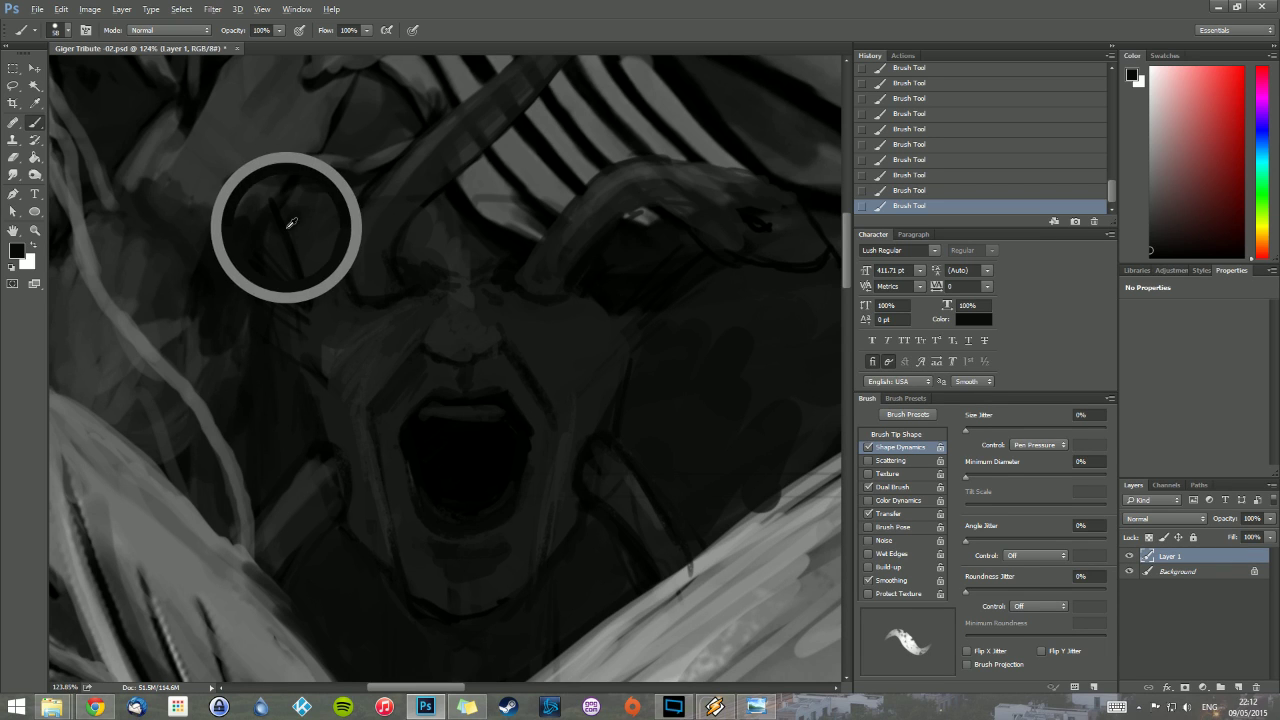
{"action": "right_click", "coordinate": [367, 240]}
{"action": "left_click_drag", "start_coordinate": [423, 253], "coordinate": [411, 253]}
{"action": "left_click", "coordinate": [290, 360]}
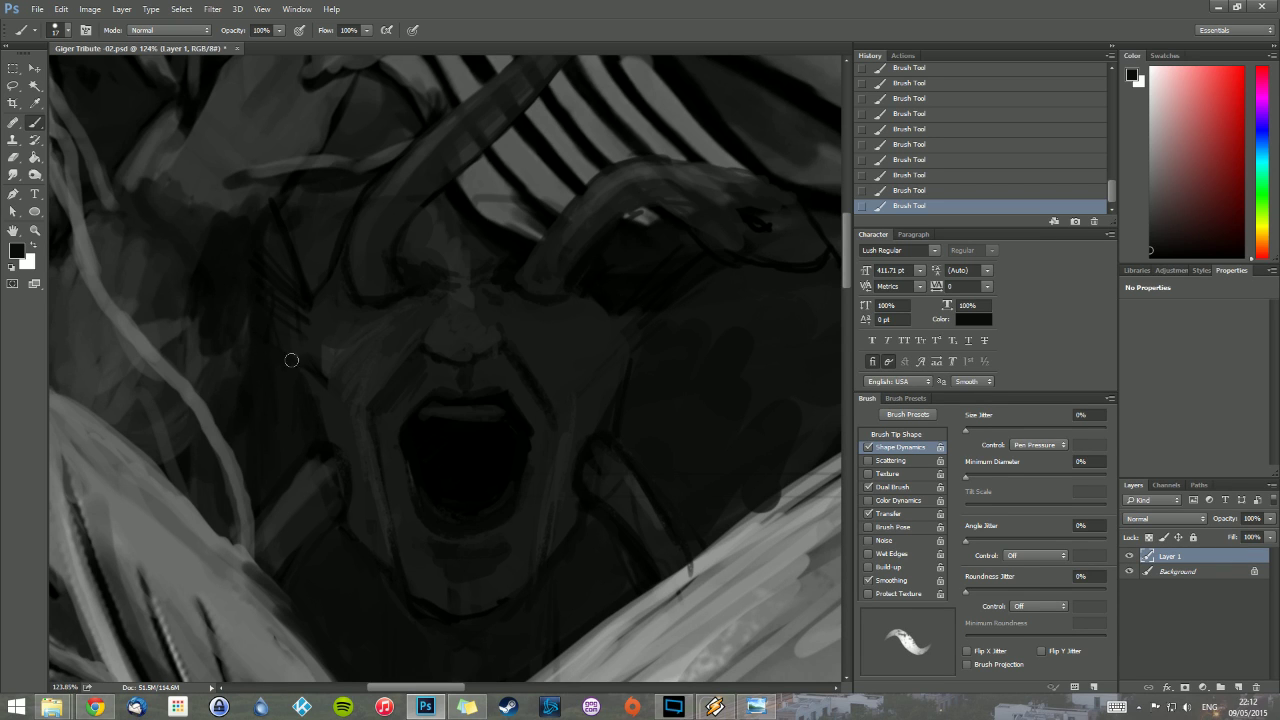
{"action": "left_click", "coordinate": [372, 303], "text": "alt"}
{"action": "right_click", "coordinate": [281, 369]}
{"action": "left_click_drag", "start_coordinate": [359, 403], "coordinate": [355, 403]}
{"action": "key", "text": "Return"}
{"action": "left_click", "coordinate": [448, 448], "text": "alt"}
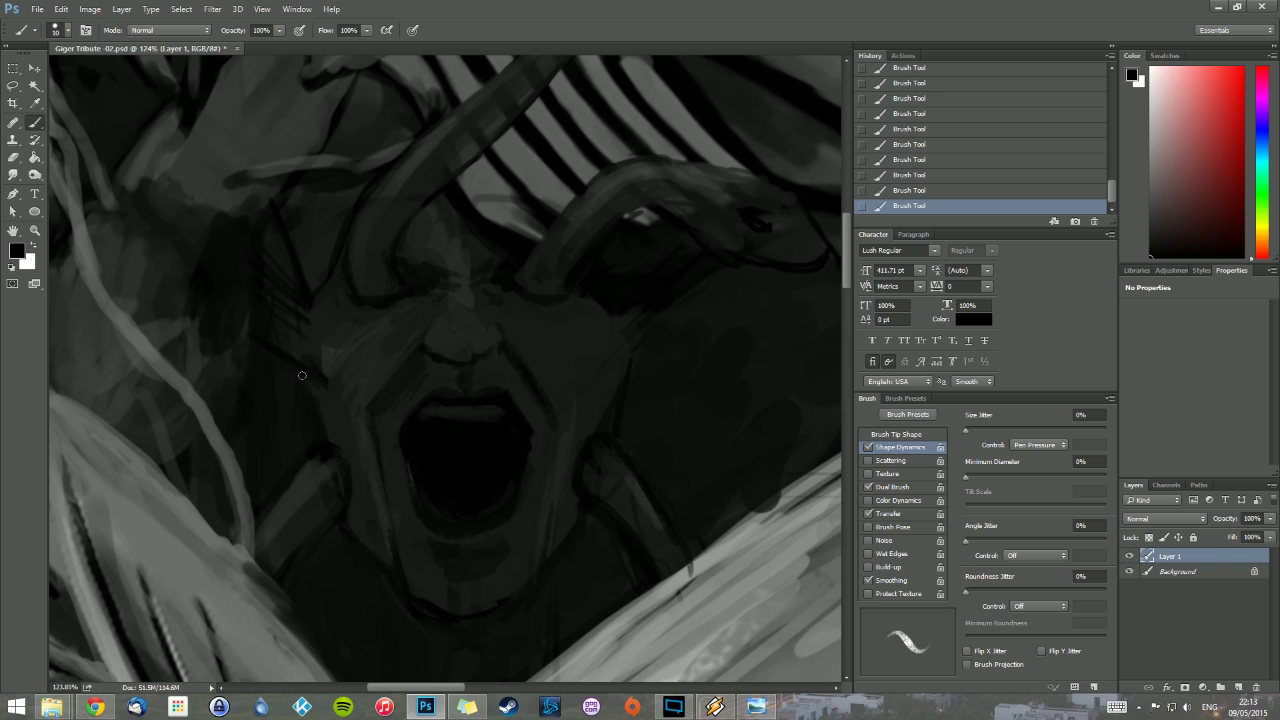
{"action": "left_click_drag", "start_coordinate": [265, 309], "coordinate": [334, 373]}
{"action": "left_click_drag", "start_coordinate": [318, 278], "coordinate": [294, 471]}
{"action": "left_click_drag", "start_coordinate": [219, 377], "coordinate": [336, 361]}
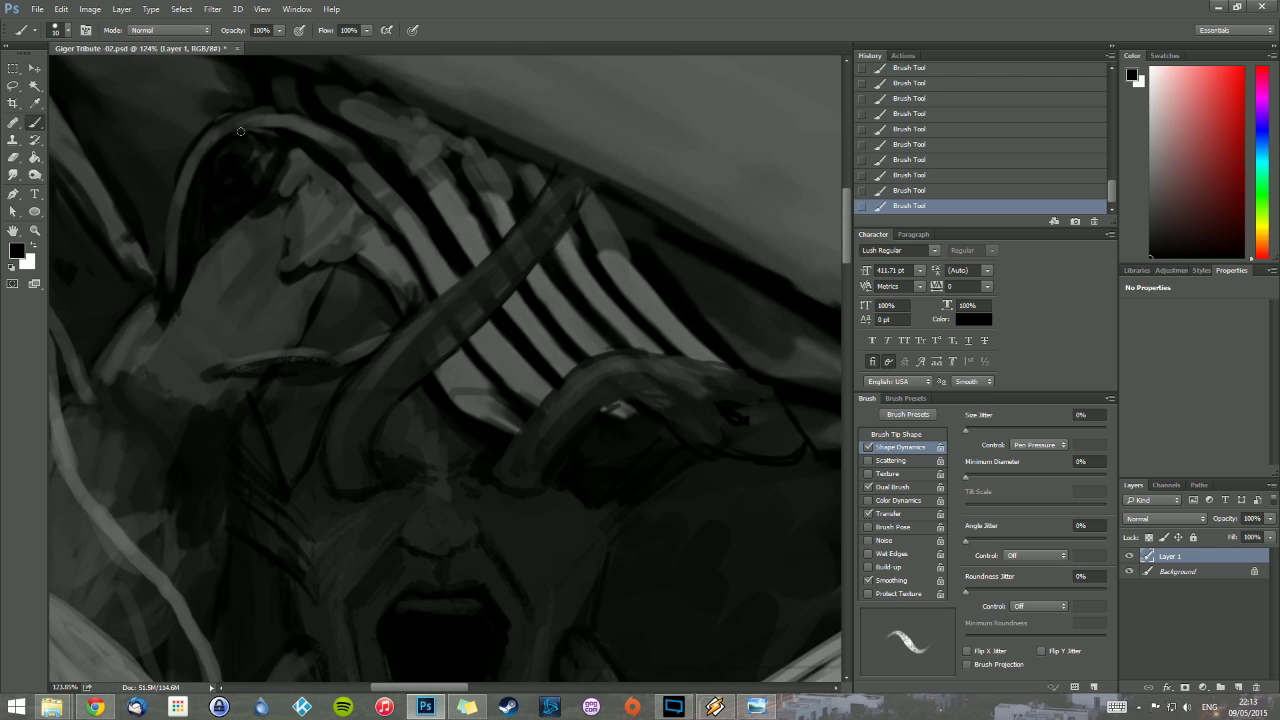
Step: Outline in black the pale angular patch beneath the curved arch above the dark face
{"action": "mouse_move", "coordinate": [241, 131]}
{"action": "left_mouse_down"}
{"action": "mouse_move", "coordinate": [299, 143]}
{"action": "mouse_move", "coordinate": [378, 204]}
{"action": "mouse_move", "coordinate": [413, 265]}
{"action": "left_mouse_up"}
{"action": "left_click_drag", "start_coordinate": [296, 150], "coordinate": [288, 247]}
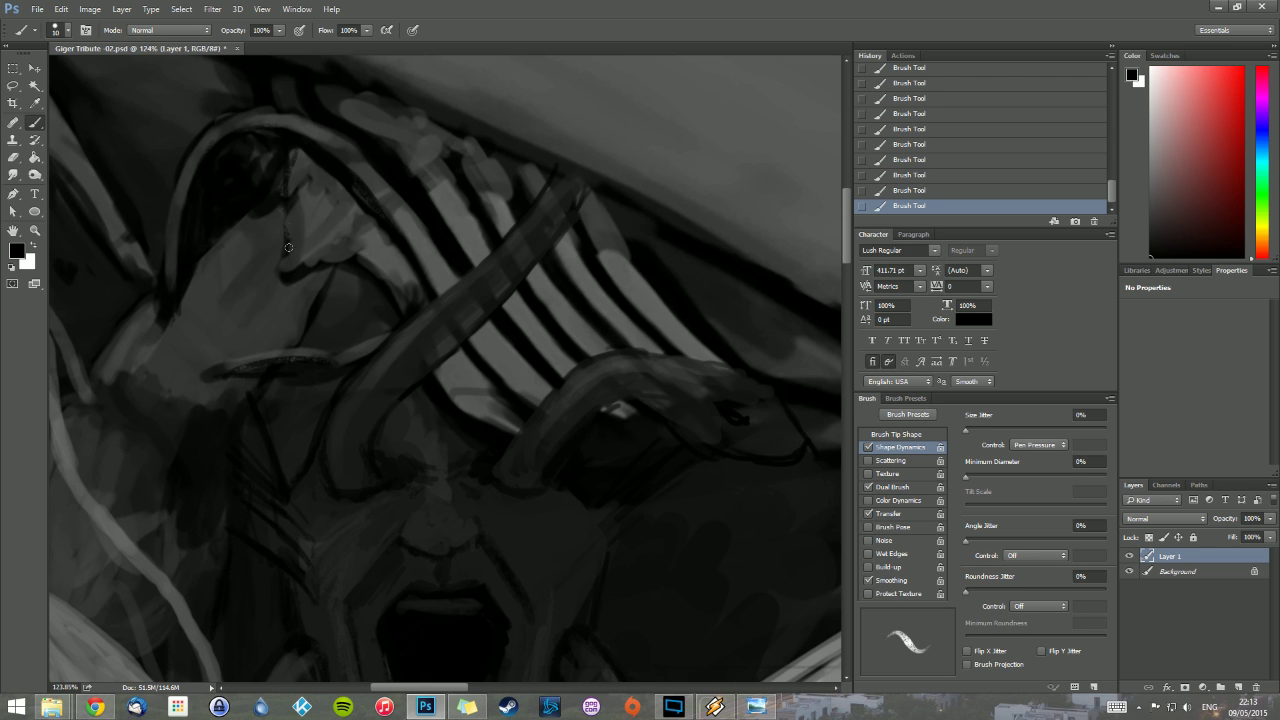
{"action": "left_click_drag", "start_coordinate": [285, 187], "coordinate": [284, 267]}
{"action": "left_click_drag", "start_coordinate": [294, 157], "coordinate": [291, 199]}
{"action": "mouse_move", "coordinate": [291, 268]}
{"action": "left_mouse_down"}
{"action": "mouse_move", "coordinate": [354, 262]}
{"action": "mouse_move", "coordinate": [349, 182]}
{"action": "mouse_move", "coordinate": [356, 201]}
{"action": "mouse_move", "coordinate": [350, 176]}
{"action": "mouse_move", "coordinate": [316, 166]}
{"action": "left_mouse_up"}
Step: Darken the edges of the long straight horn with black and add a sampled grey highlight along its outer side
{"action": "left_click_drag", "start_coordinate": [403, 316], "coordinate": [409, 338]}
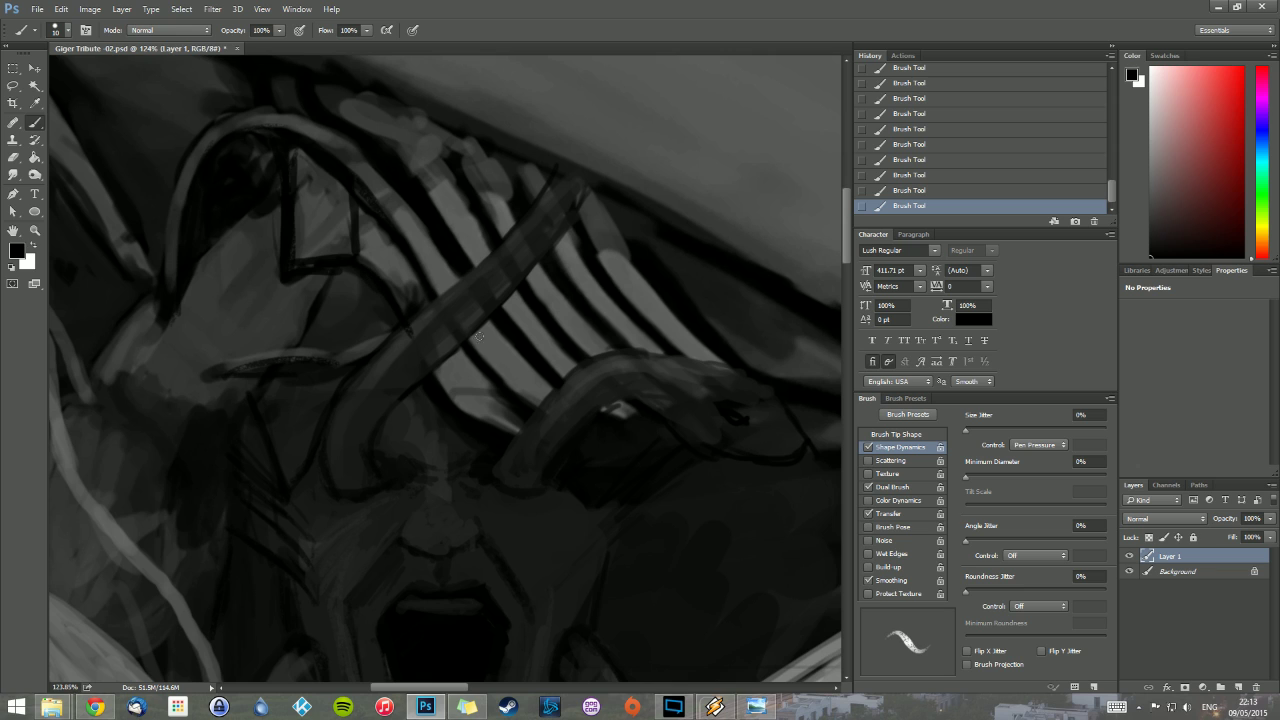
{"action": "mouse_move", "coordinate": [438, 363]}
{"action": "left_mouse_down"}
{"action": "mouse_move", "coordinate": [518, 292]}
{"action": "mouse_move", "coordinate": [593, 184]}
{"action": "left_mouse_up"}
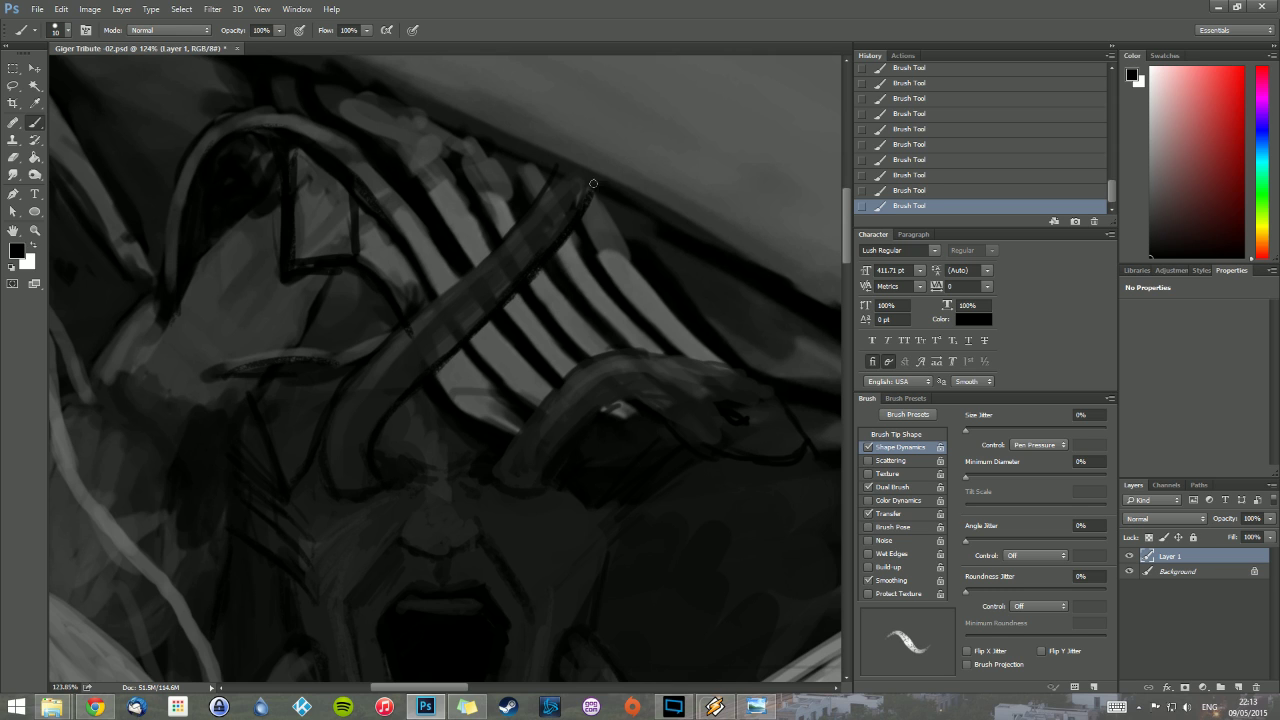
{"action": "left_click", "coordinate": [440, 259], "text": "alt"}
{"action": "mouse_move", "coordinate": [480, 285]}
{"action": "left_mouse_down"}
{"action": "mouse_move", "coordinate": [425, 322]}
{"action": "mouse_move", "coordinate": [344, 428]}
{"action": "mouse_move", "coordinate": [339, 492]}
{"action": "left_mouse_up"}
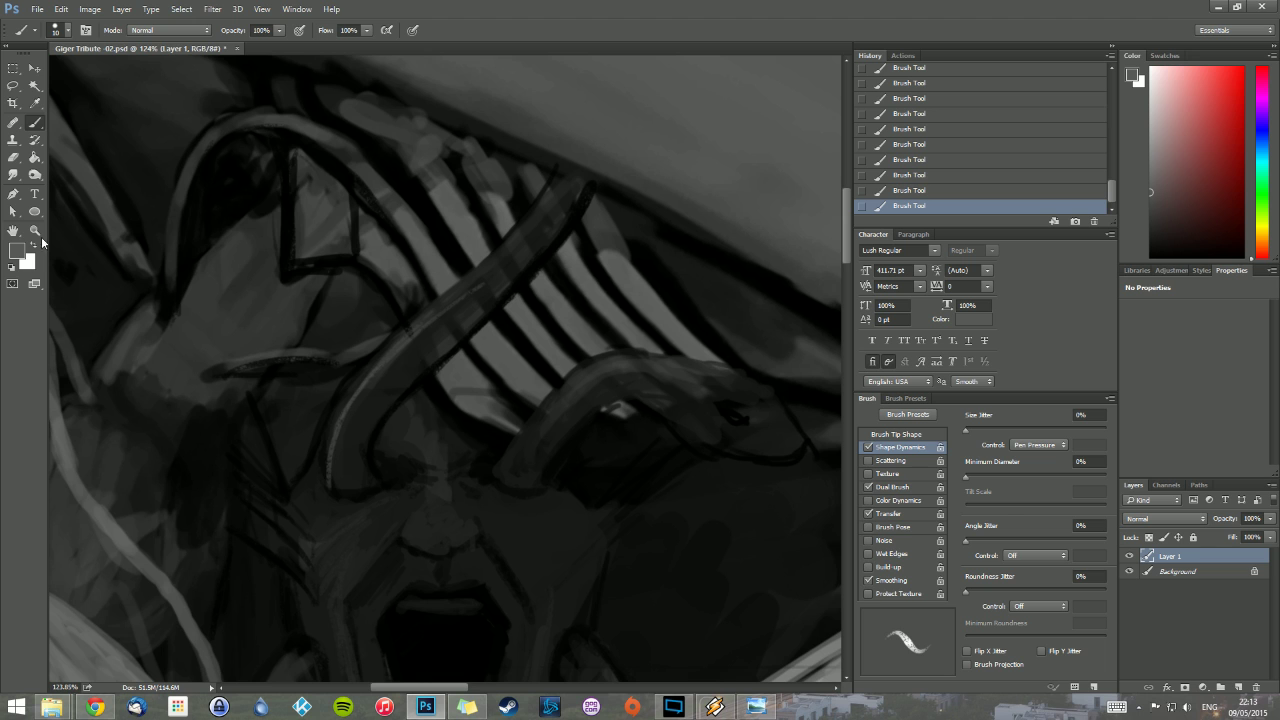
Step: Paint over the pale long-haired figure's face and forehead hair with mid grey and a 55 px brush
{"action": "double_click", "coordinate": [36, 230]}
{"action": "right_click", "coordinate": [285, 258]}
{"action": "left_click", "coordinate": [309, 268]}
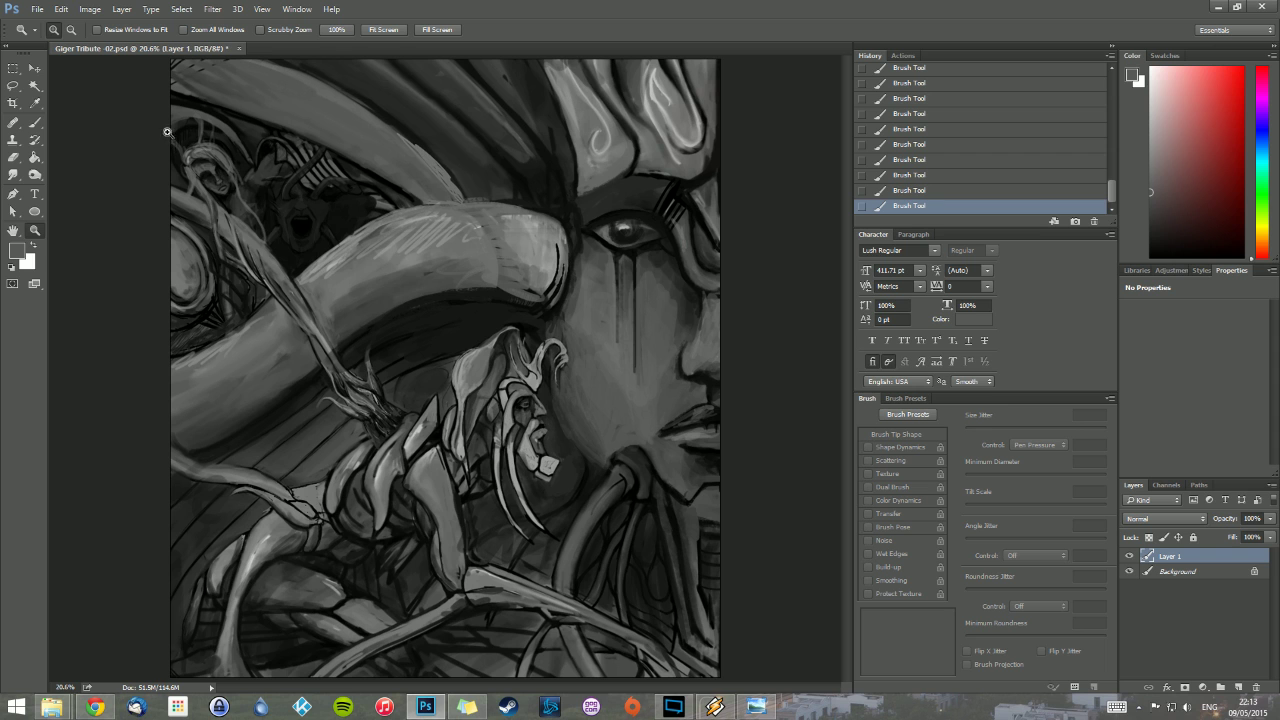
{"action": "left_click_drag", "start_coordinate": [167, 131], "coordinate": [332, 248]}
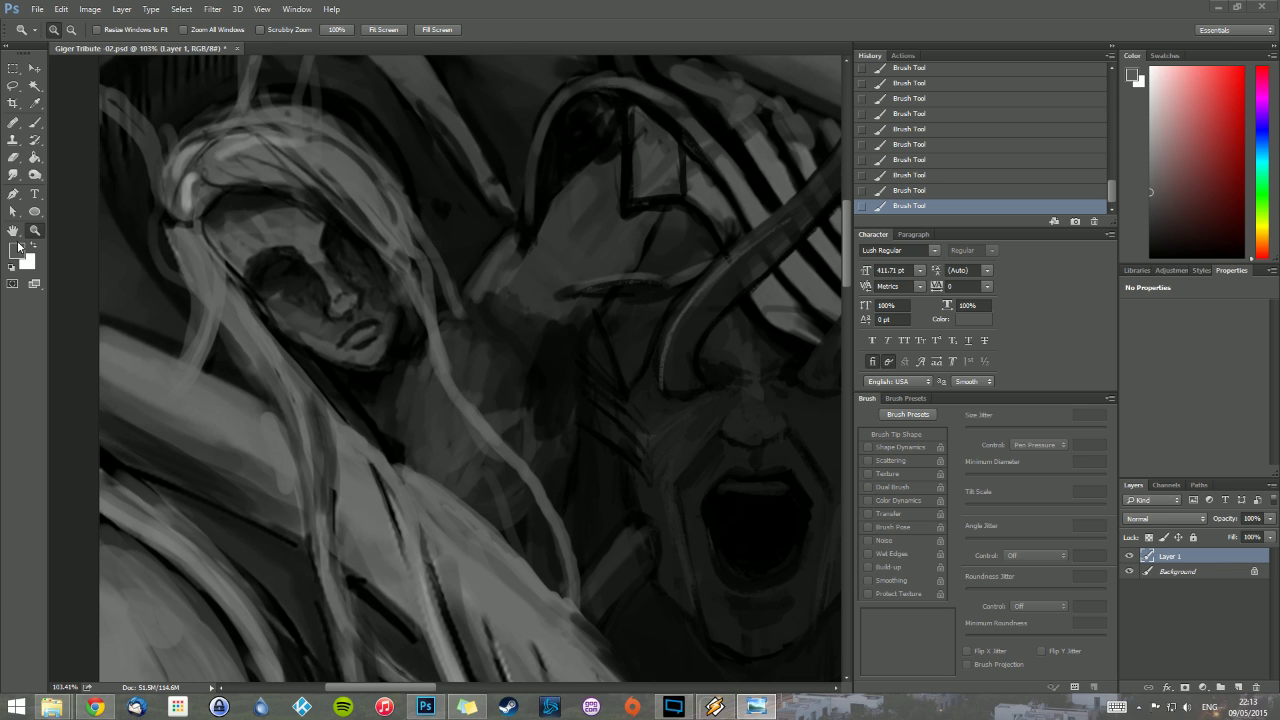
{"action": "left_click", "coordinate": [250, 242], "text": "alt"}
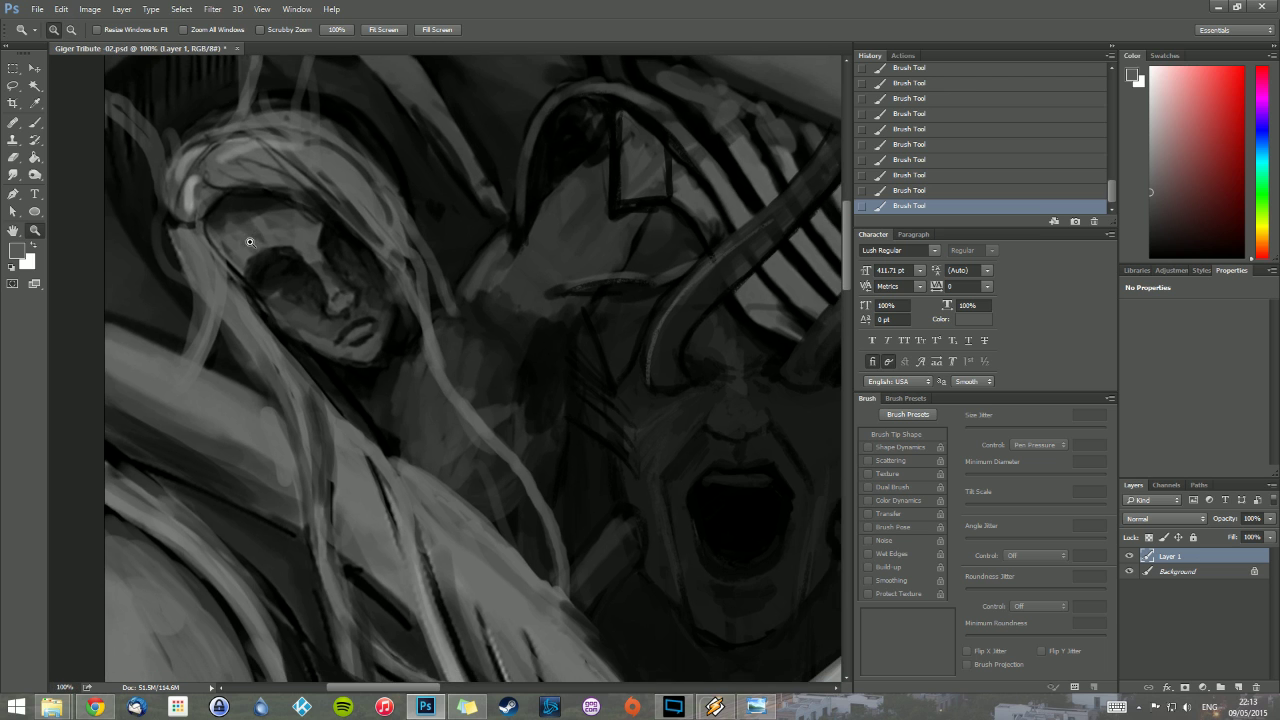
{"action": "key", "text": "b"}
{"action": "right_click", "coordinate": [271, 236]}
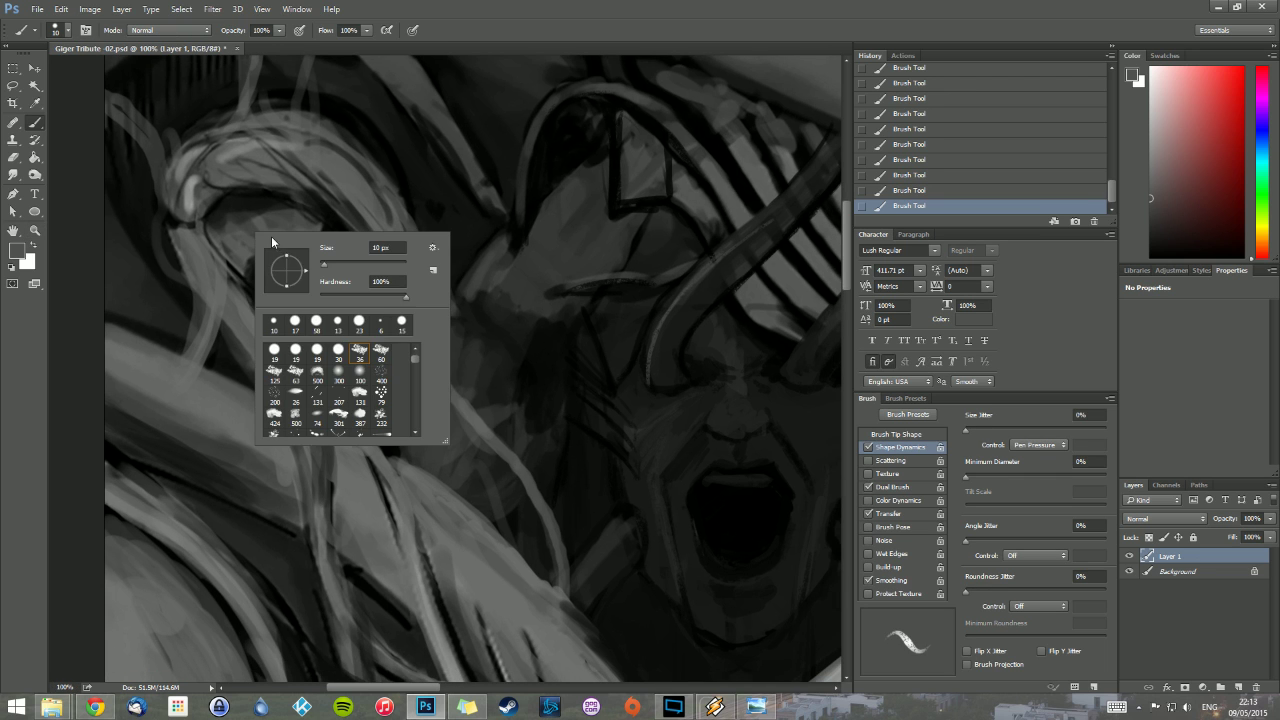
{"action": "left_click_drag", "start_coordinate": [324, 265], "coordinate": [331, 265]}
{"action": "mouse_move", "coordinate": [252, 240]}
{"action": "left_mouse_down"}
{"action": "mouse_move", "coordinate": [332, 283]}
{"action": "mouse_move", "coordinate": [307, 259]}
{"action": "mouse_move", "coordinate": [246, 248]}
{"action": "mouse_move", "coordinate": [237, 264]}
{"action": "mouse_move", "coordinate": [283, 336]}
{"action": "mouse_move", "coordinate": [342, 248]}
{"action": "mouse_move", "coordinate": [293, 190]}
{"action": "mouse_move", "coordinate": [255, 181]}
{"action": "mouse_move", "coordinate": [286, 273]}
{"action": "mouse_move", "coordinate": [364, 258]}
{"action": "mouse_move", "coordinate": [360, 345]}
{"action": "mouse_move", "coordinate": [325, 311]}
{"action": "mouse_move", "coordinate": [298, 319]}
{"action": "mouse_move", "coordinate": [324, 269]}
{"action": "left_mouse_up"}
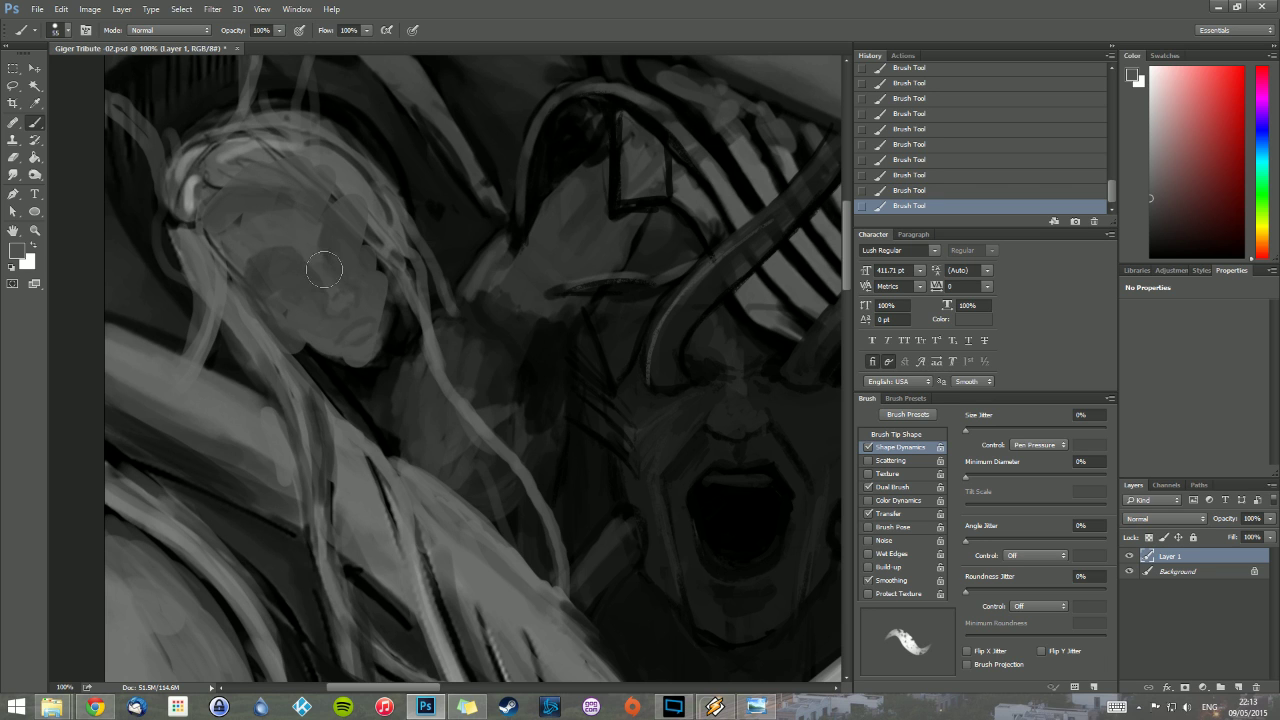
{"action": "key", "text": "alt"}
{"action": "mouse_move", "coordinate": [309, 352]}
{"action": "left_mouse_down"}
{"action": "mouse_move", "coordinate": [377, 334]}
{"action": "mouse_move", "coordinate": [385, 281]}
{"action": "mouse_move", "coordinate": [317, 336]}
{"action": "mouse_move", "coordinate": [330, 365]}
{"action": "left_mouse_up"}
{"action": "mouse_move", "coordinate": [230, 193]}
{"action": "left_mouse_down"}
{"action": "mouse_move", "coordinate": [242, 153]}
{"action": "mouse_move", "coordinate": [288, 178]}
{"action": "mouse_move", "coordinate": [330, 177]}
{"action": "mouse_move", "coordinate": [387, 265]}
{"action": "left_mouse_up"}
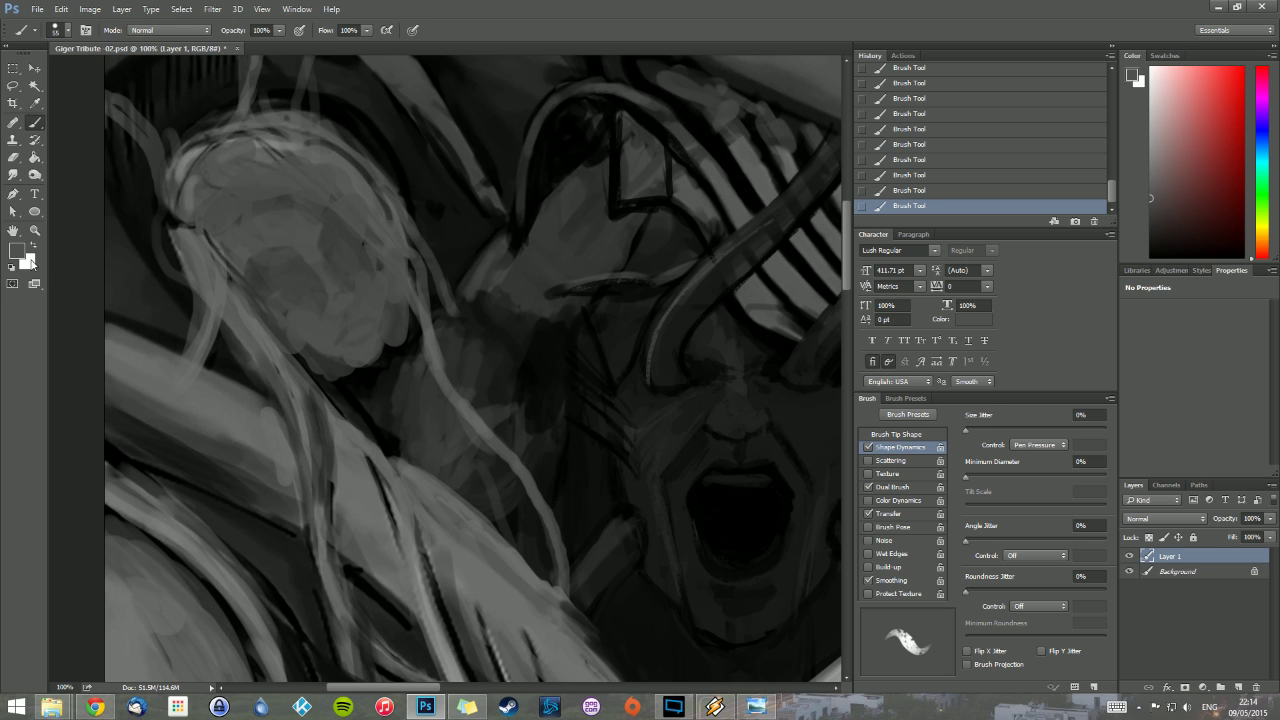
Step: Set the painting colour to black and reduce the brush to 9 px for line work on the blanked face
{"action": "left_click", "coordinate": [13, 267]}
{"action": "right_click", "coordinate": [302, 268]}
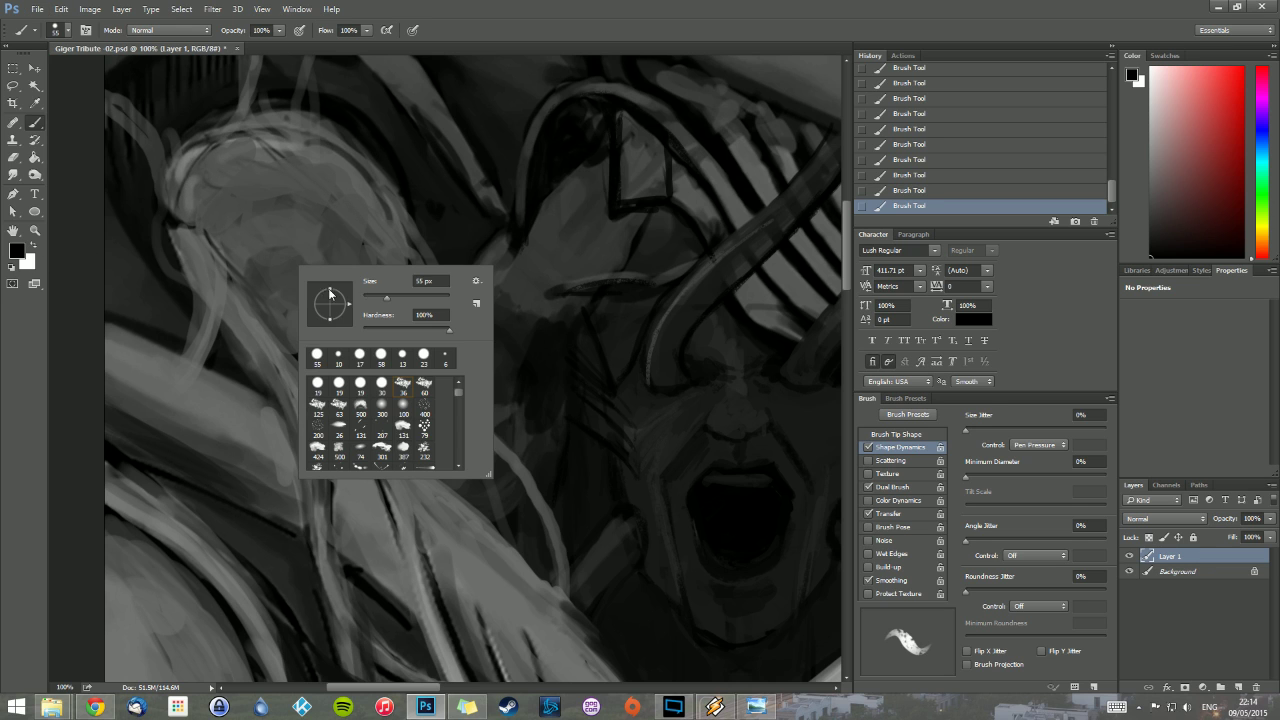
{"action": "left_click", "coordinate": [475, 13]}
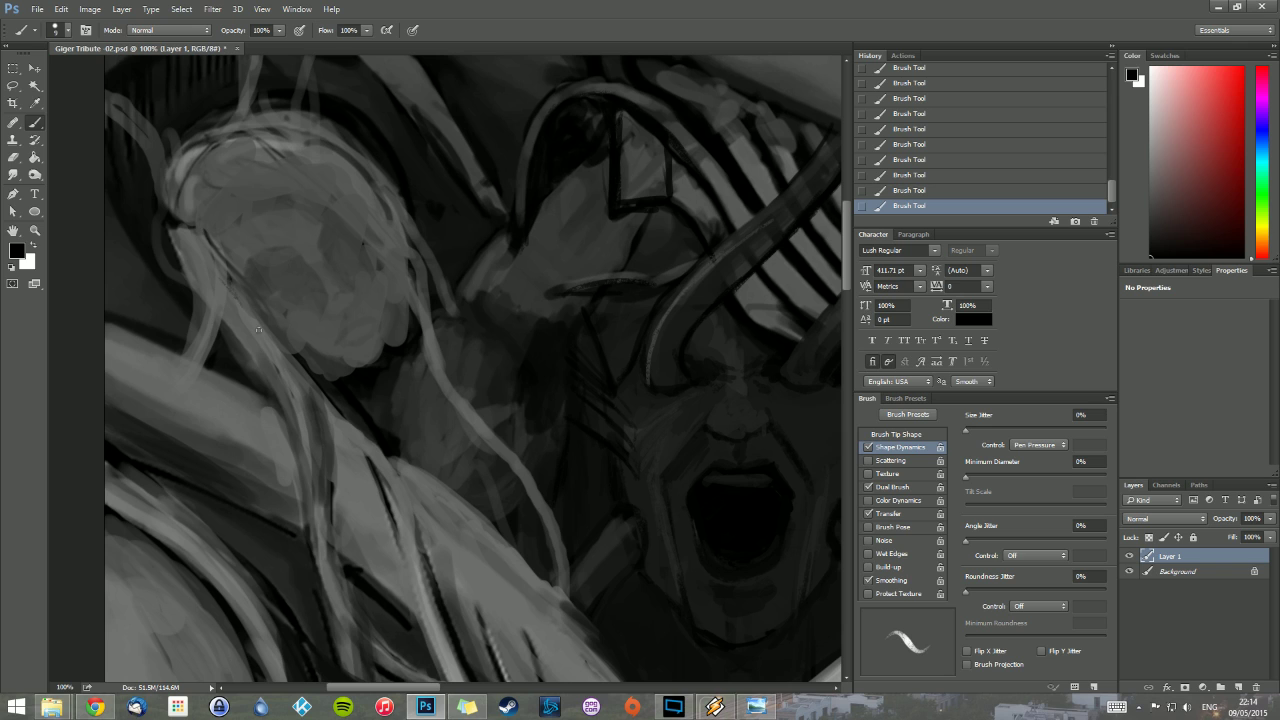
{"action": "mouse_move", "coordinate": [258, 329]}
{"action": "left_mouse_down"}
{"action": "mouse_move", "coordinate": [238, 304]}
{"action": "mouse_move", "coordinate": [253, 322]}
{"action": "left_mouse_up"}
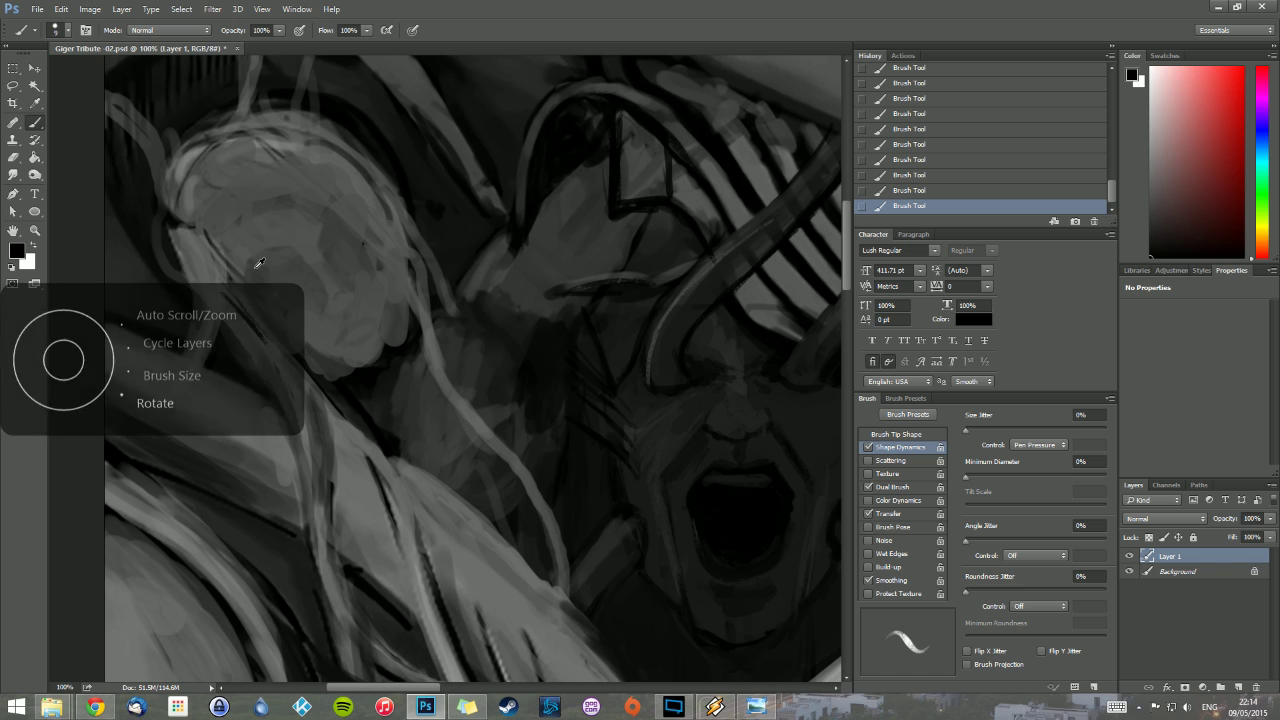
{"action": "scroll", "coordinate": [259, 263], "scroll_direction": "down", "scroll_amount": 3}
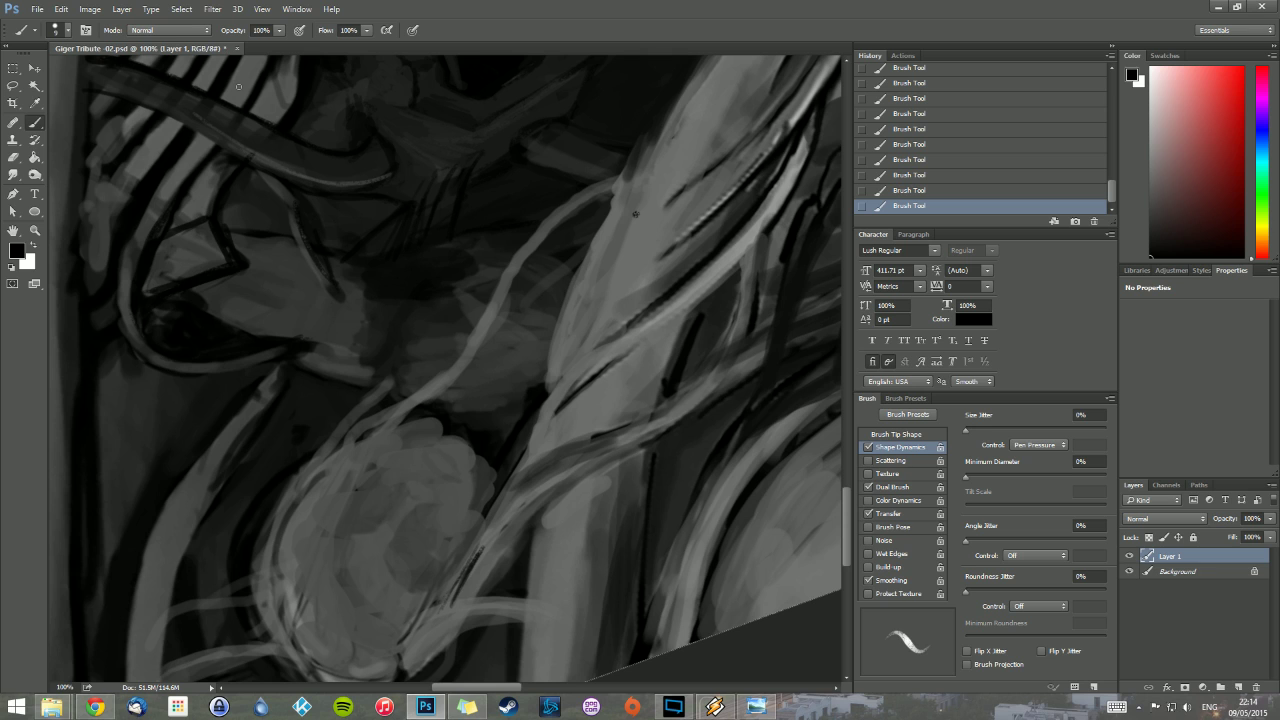
{"action": "left_click", "coordinate": [262, 9]}
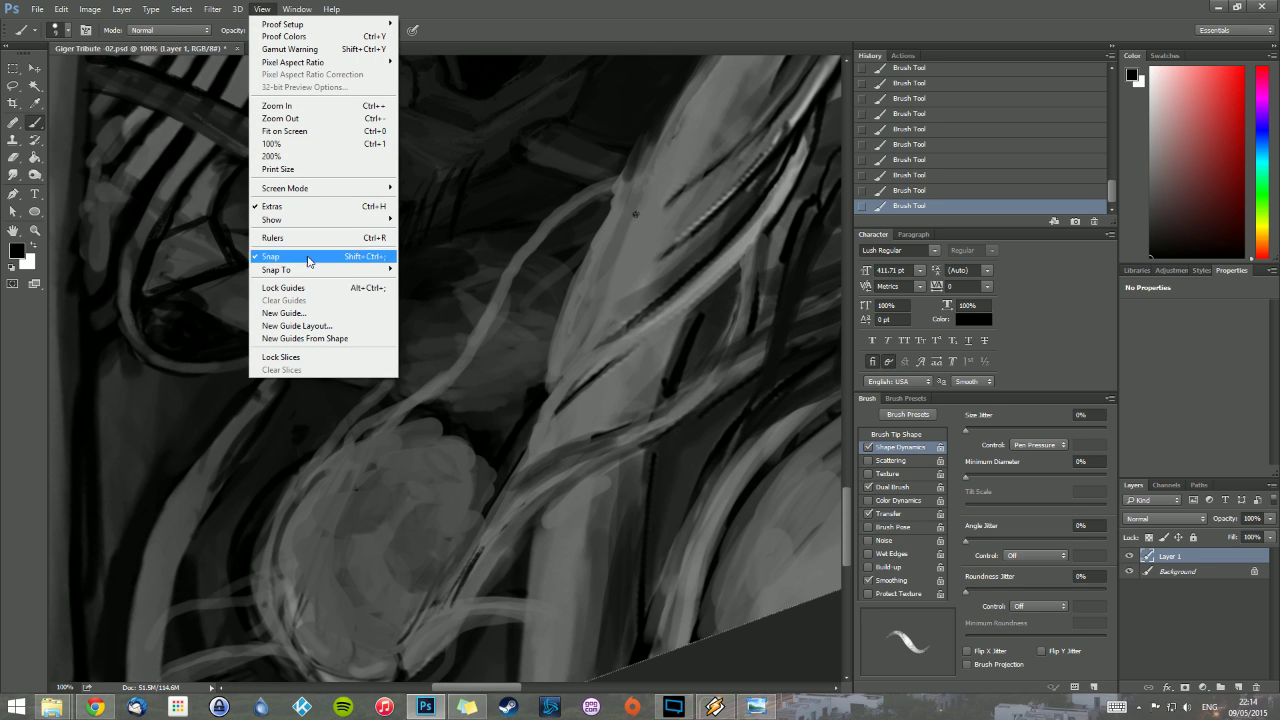
{"action": "mouse_move", "coordinate": [212, 9]}
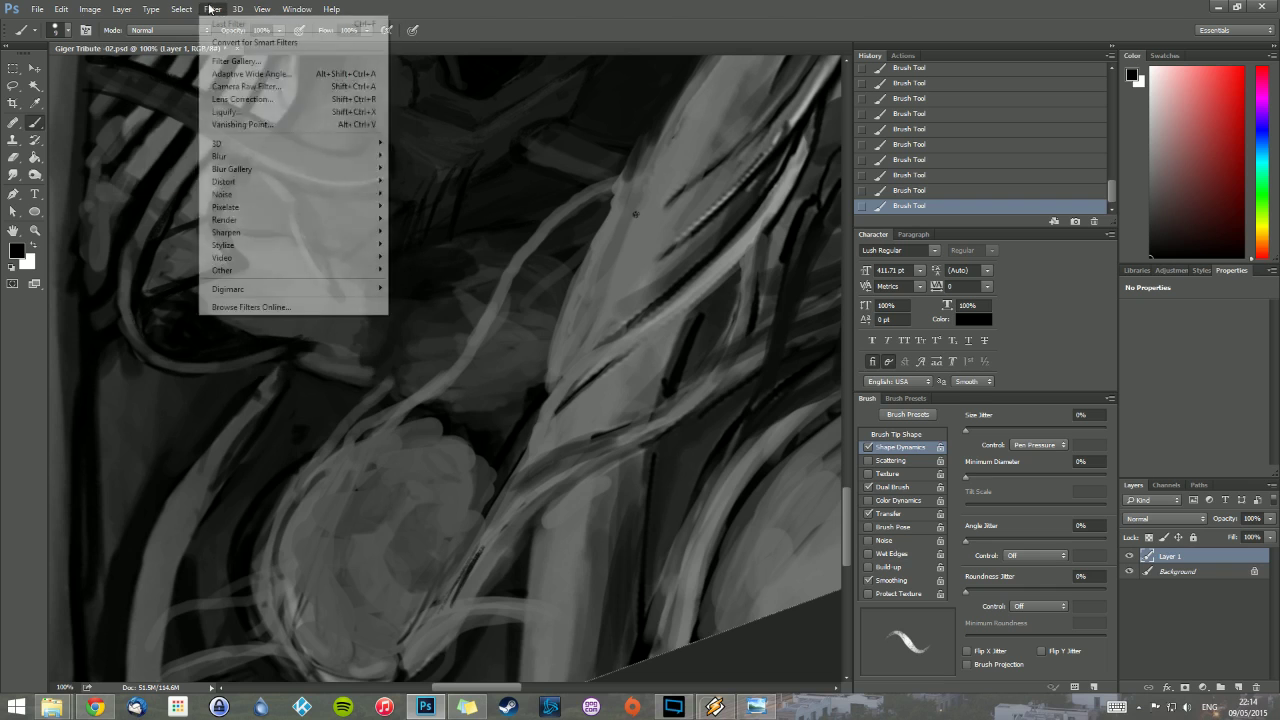
{"action": "mouse_move", "coordinate": [291, 12]}
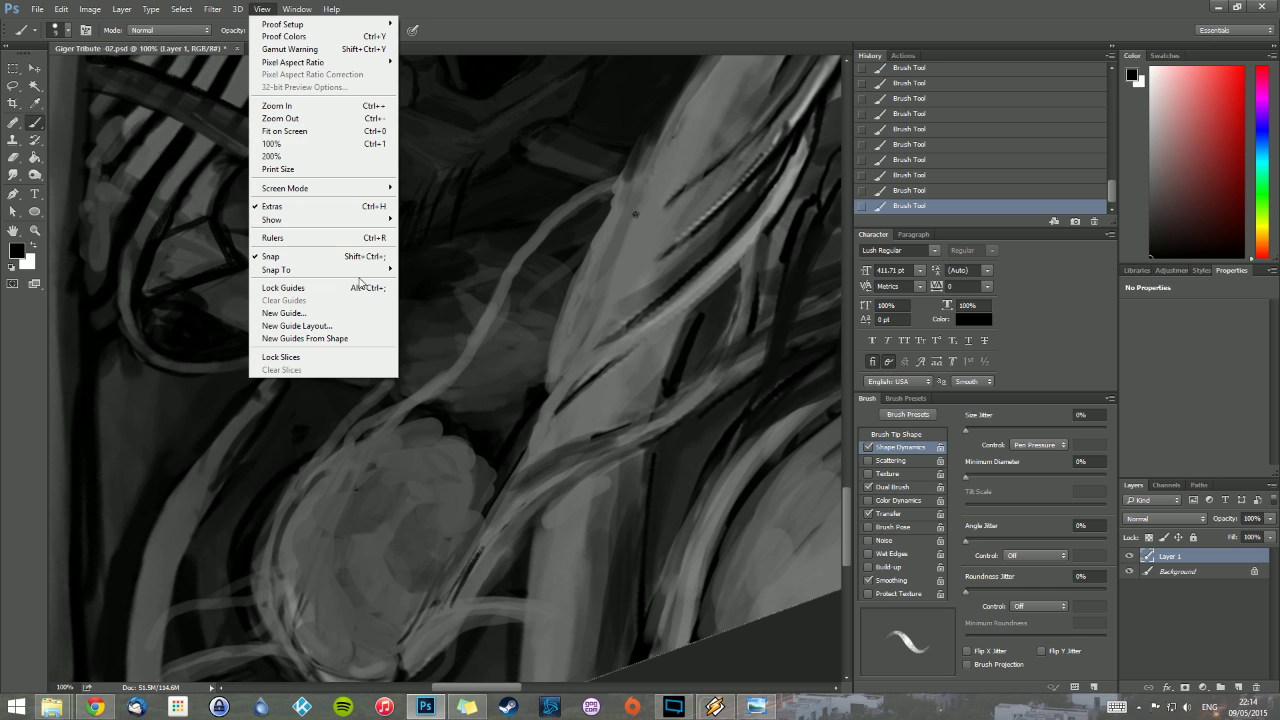
{"action": "left_click", "coordinate": [521, 5]}
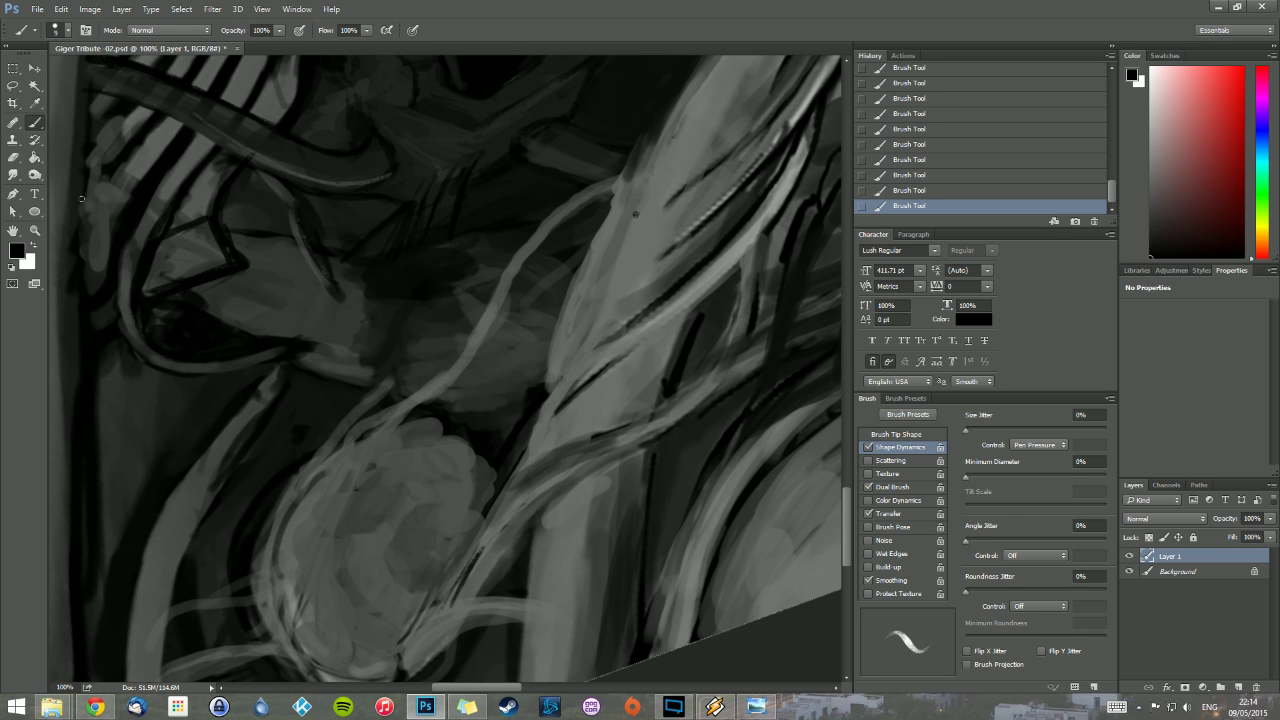
Step: Zoom in on the blanked head and rotate the canvas until the head stands upright
{"action": "left_click", "coordinate": [35, 230]}
{"action": "right_click", "coordinate": [291, 221]}
{"action": "left_click", "coordinate": [320, 231]}
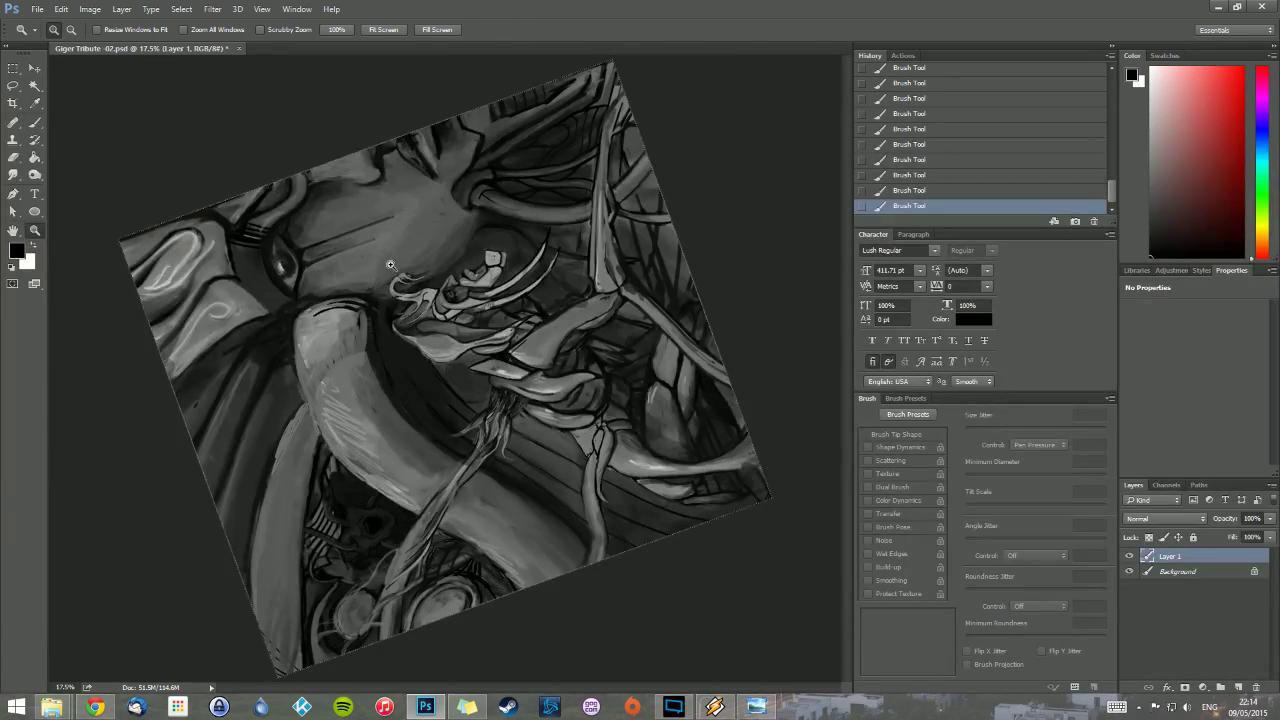
{"action": "scroll", "coordinate": [386, 271], "scroll_direction": "down", "scroll_amount": 8}
{"action": "scroll", "coordinate": [386, 271], "scroll_direction": "down", "scroll_amount": 4}
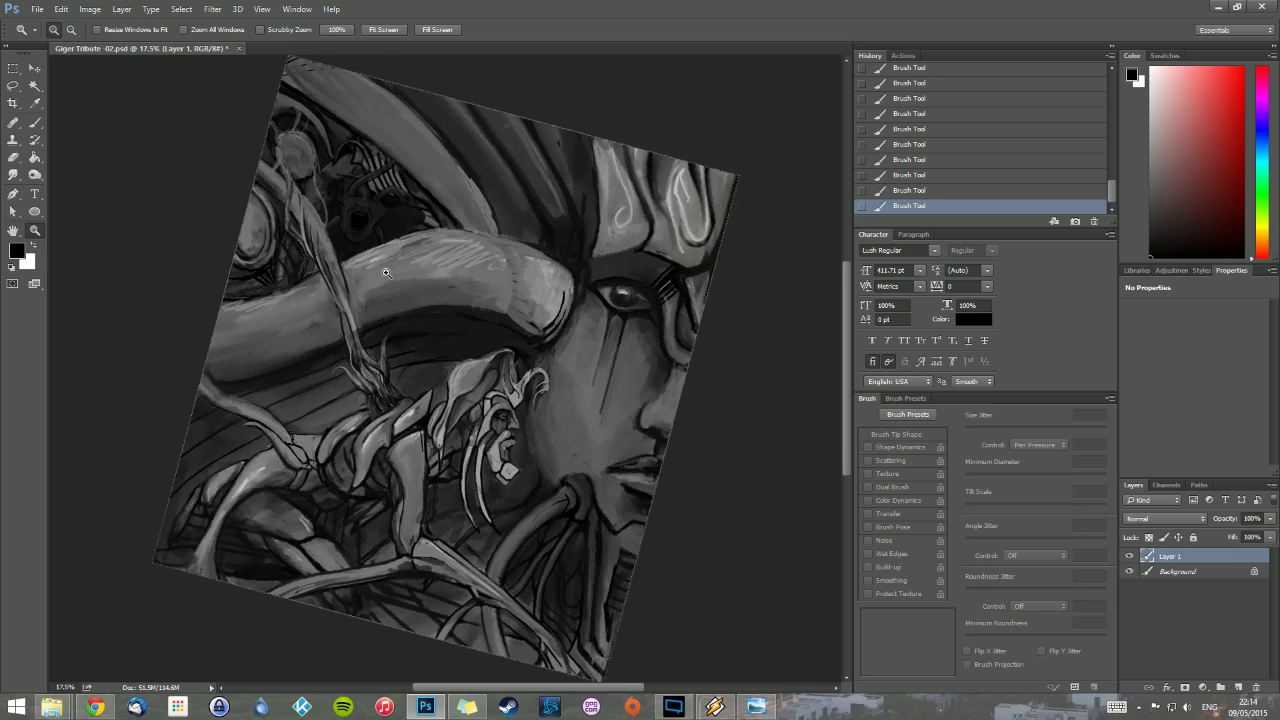
{"action": "scroll", "coordinate": [386, 272], "scroll_direction": "up", "scroll_amount": 2}
{"action": "scroll", "coordinate": [386, 273], "scroll_direction": "down", "scroll_amount": 1}
{"action": "left_click_drag", "start_coordinate": [386, 273], "coordinate": [386, 273]}
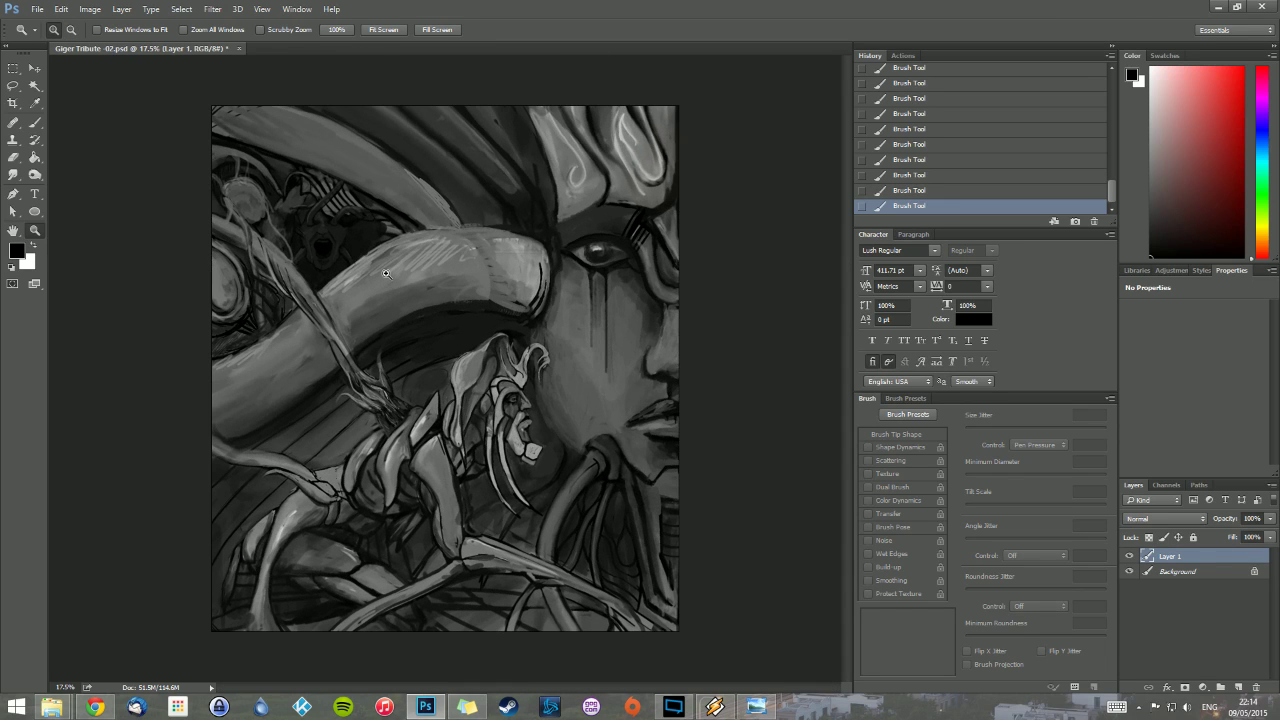
{"action": "left_click_drag", "start_coordinate": [213, 164], "coordinate": [338, 274]}
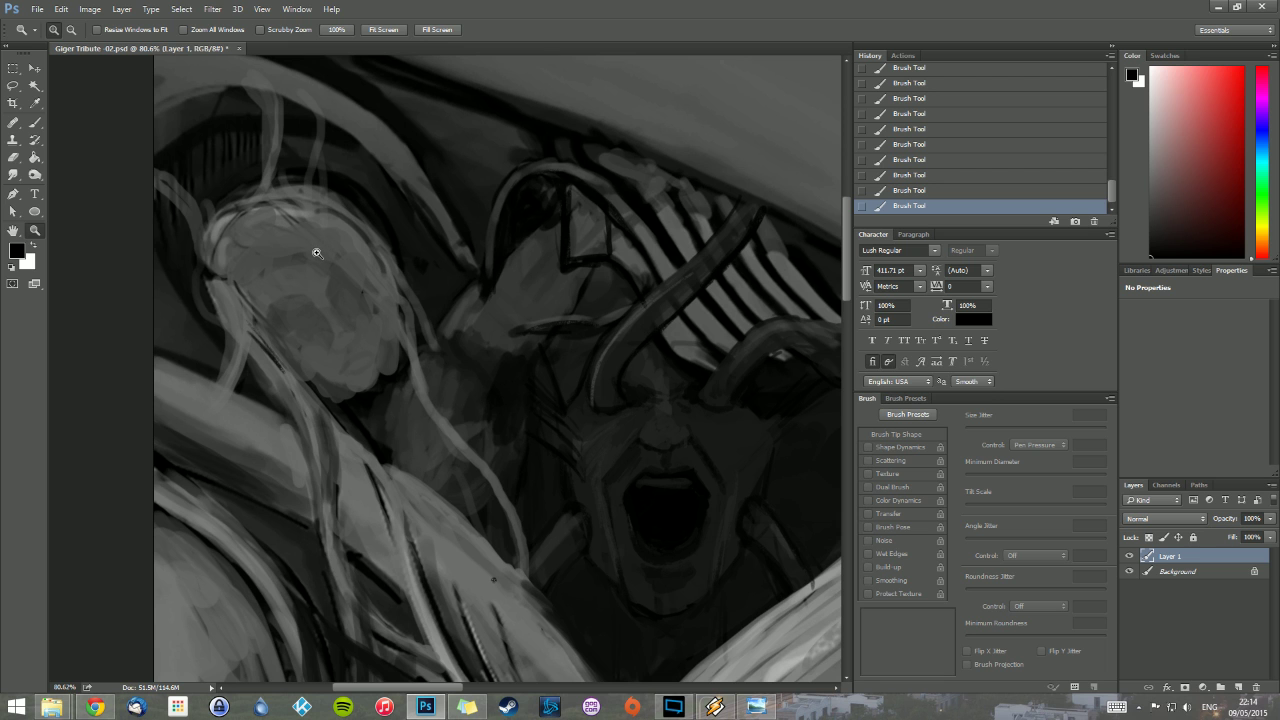
{"action": "scroll", "coordinate": [317, 252], "scroll_direction": "down", "scroll_amount": 1}
{"action": "scroll", "coordinate": [317, 252], "scroll_direction": "down", "scroll_amount": 7}
{"action": "scroll", "coordinate": [317, 253], "scroll_direction": "up", "scroll_amount": 3}
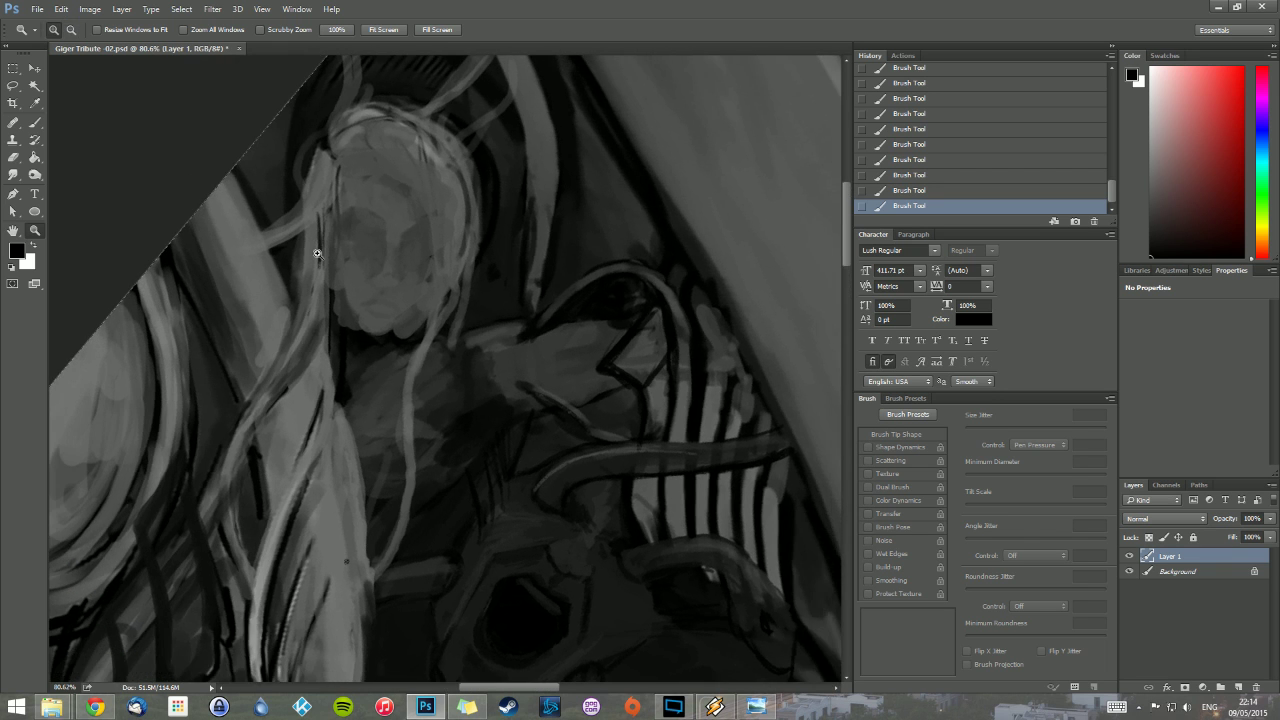
{"action": "left_click_drag", "start_coordinate": [317, 253], "coordinate": [315, 252]}
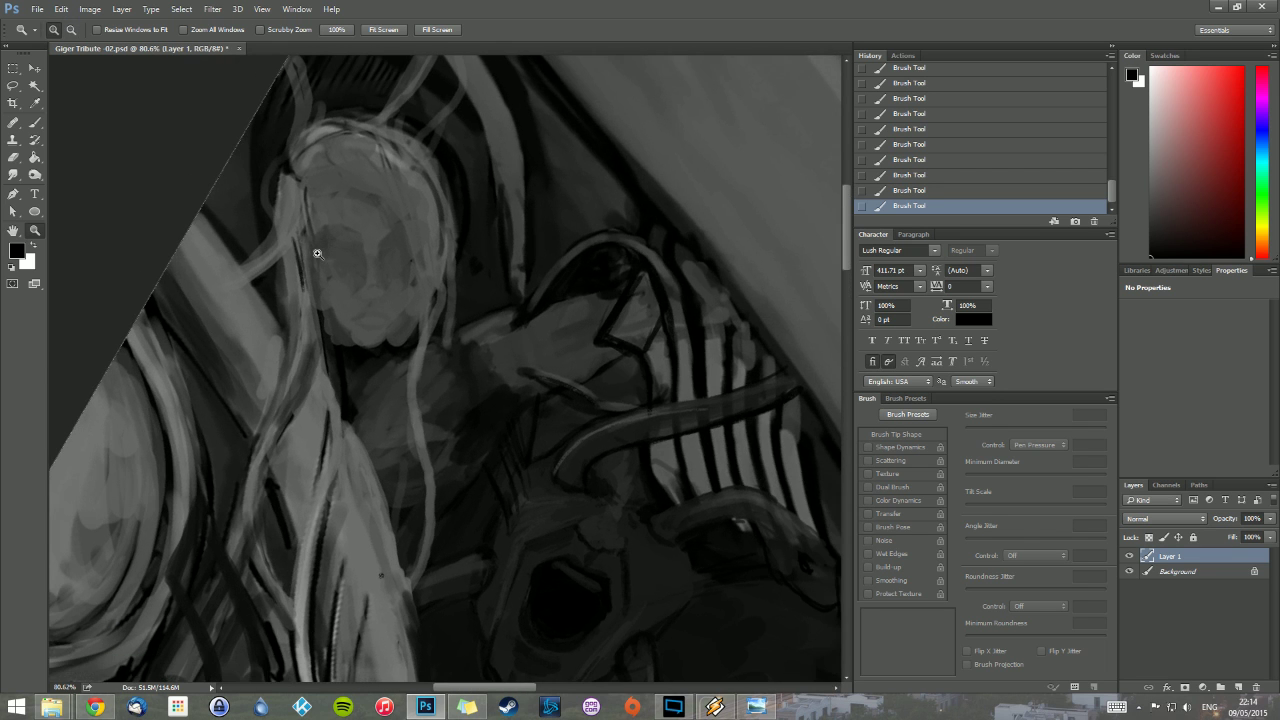
Step: Outline the blank face in black along the jaw, cheeks and hairline with the 9 px brush
{"action": "left_click", "coordinate": [42, 125]}
{"action": "mouse_move", "coordinate": [296, 256]}
{"action": "left_mouse_down"}
{"action": "mouse_move", "coordinate": [297, 298]}
{"action": "mouse_move", "coordinate": [300, 265]}
{"action": "mouse_move", "coordinate": [302, 304]}
{"action": "mouse_move", "coordinate": [336, 344]}
{"action": "left_mouse_up"}
{"action": "left_click_drag", "start_coordinate": [300, 292], "coordinate": [340, 345]}
{"action": "left_click_drag", "start_coordinate": [418, 340], "coordinate": [470, 305]}
{"action": "left_click_drag", "start_coordinate": [299, 227], "coordinate": [304, 296]}
{"action": "mouse_move", "coordinate": [313, 194]}
{"action": "left_mouse_down"}
{"action": "mouse_move", "coordinate": [366, 166]}
{"action": "mouse_move", "coordinate": [436, 208]}
{"action": "left_mouse_up"}
{"action": "mouse_move", "coordinate": [346, 160]}
{"action": "left_mouse_down"}
{"action": "mouse_move", "coordinate": [393, 178]}
{"action": "mouse_move", "coordinate": [436, 228]}
{"action": "mouse_move", "coordinate": [426, 320]}
{"action": "mouse_move", "coordinate": [402, 344]}
{"action": "left_mouse_up"}
{"action": "left_click_drag", "start_coordinate": [446, 274], "coordinate": [435, 300]}
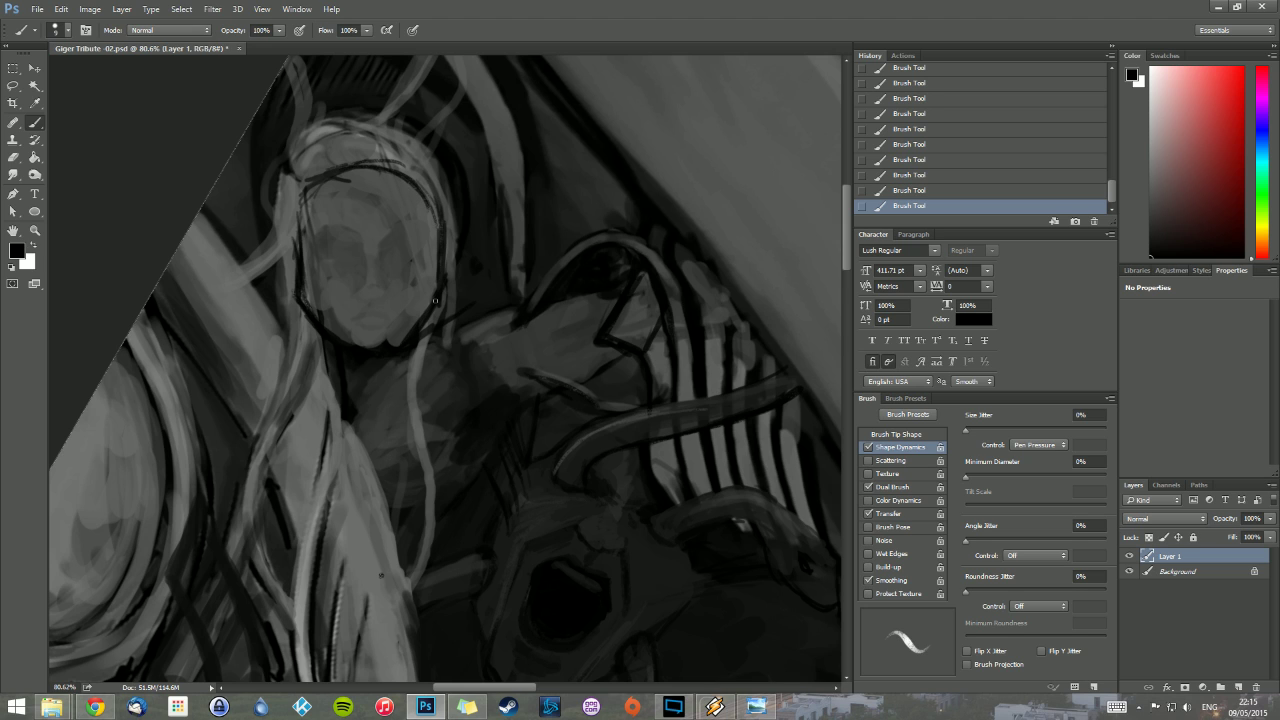
{"action": "left_click_drag", "start_coordinate": [447, 242], "coordinate": [439, 320]}
Step: Draw thin black brows, nose and mouth on the blank face and enlarge the brush to 20 px
{"action": "left_click_drag", "start_coordinate": [314, 230], "coordinate": [338, 229]}
{"action": "left_click_drag", "start_coordinate": [396, 230], "coordinate": [415, 225]}
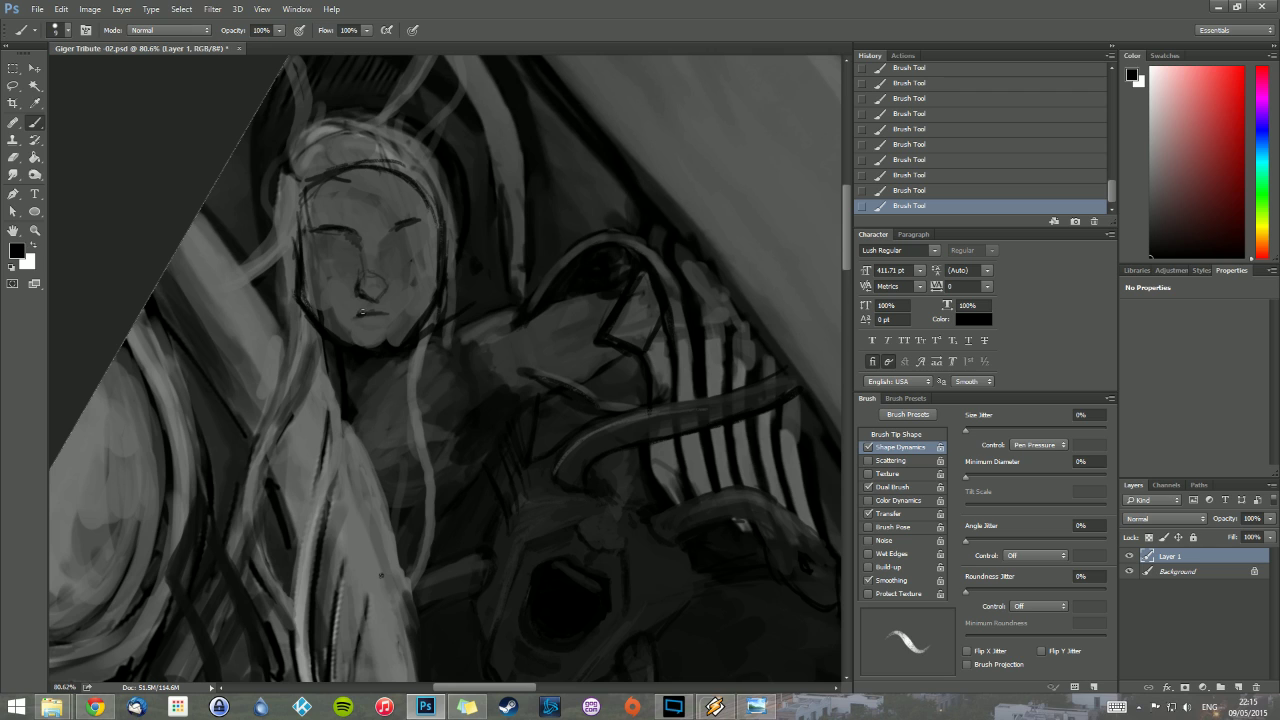
{"action": "left_click_drag", "start_coordinate": [362, 312], "coordinate": [383, 311]}
{"action": "right_click", "coordinate": [373, 240]}
{"action": "left_click", "coordinate": [426, 265]}
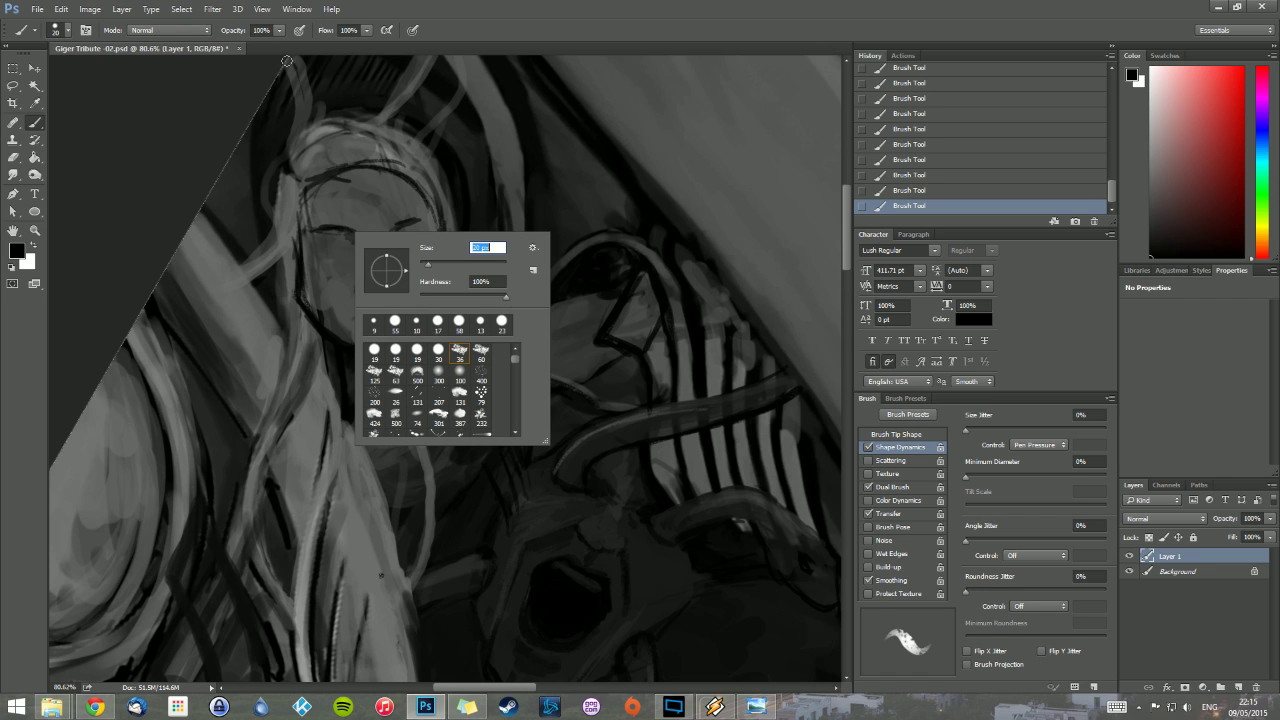
Step: Lower the brush opacity to 58% and shade both eye sockets beneath the brows with dark and mid greys sampled from the face
{"action": "left_click", "coordinate": [280, 31]}
{"action": "left_click", "coordinate": [250, 45]}
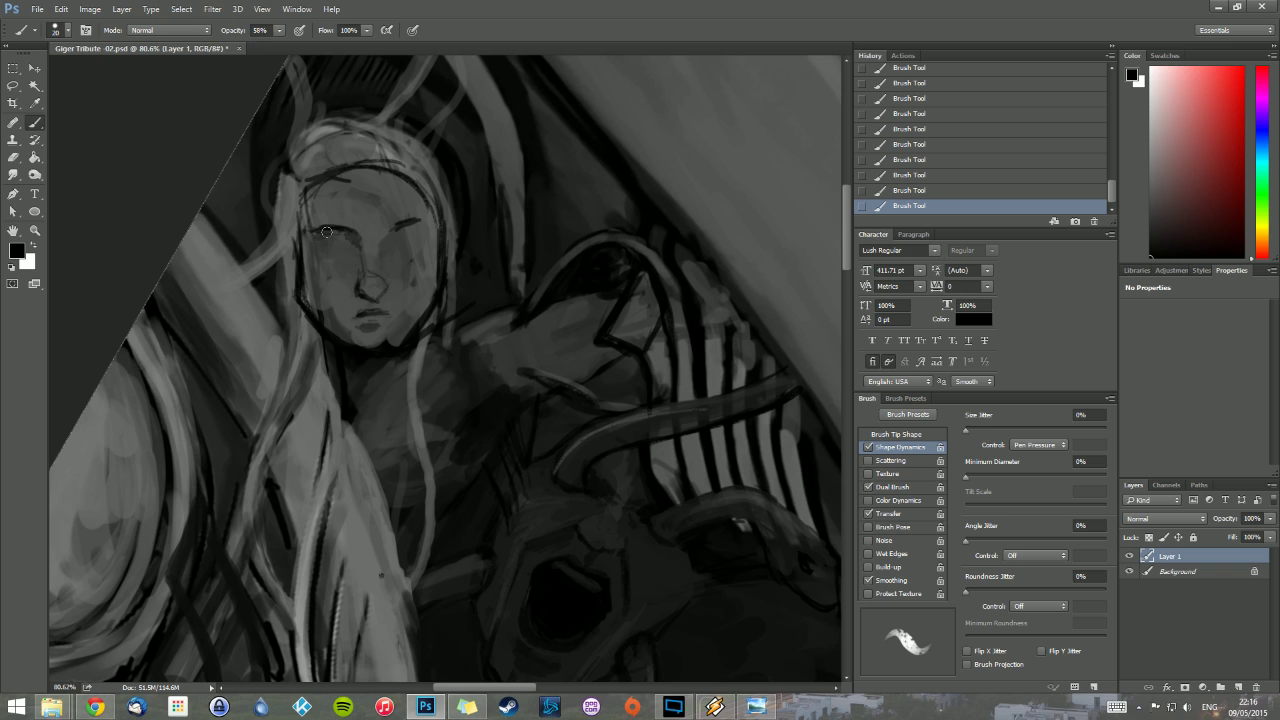
{"action": "mouse_move", "coordinate": [335, 236]}
{"action": "left_mouse_down"}
{"action": "mouse_move", "coordinate": [314, 245]}
{"action": "mouse_move", "coordinate": [356, 250]}
{"action": "mouse_move", "coordinate": [341, 254]}
{"action": "mouse_move", "coordinate": [359, 269]}
{"action": "mouse_move", "coordinate": [313, 279]}
{"action": "mouse_move", "coordinate": [304, 267]}
{"action": "mouse_move", "coordinate": [335, 315]}
{"action": "left_mouse_up"}
{"action": "mouse_move", "coordinate": [420, 219]}
{"action": "left_mouse_down"}
{"action": "mouse_move", "coordinate": [437, 228]}
{"action": "mouse_move", "coordinate": [438, 217]}
{"action": "mouse_move", "coordinate": [430, 290]}
{"action": "mouse_move", "coordinate": [428, 222]}
{"action": "mouse_move", "coordinate": [402, 168]}
{"action": "mouse_move", "coordinate": [418, 212]}
{"action": "mouse_move", "coordinate": [396, 168]}
{"action": "mouse_move", "coordinate": [385, 171]}
{"action": "left_mouse_up"}
{"action": "left_click", "coordinate": [407, 193], "text": "alt"}
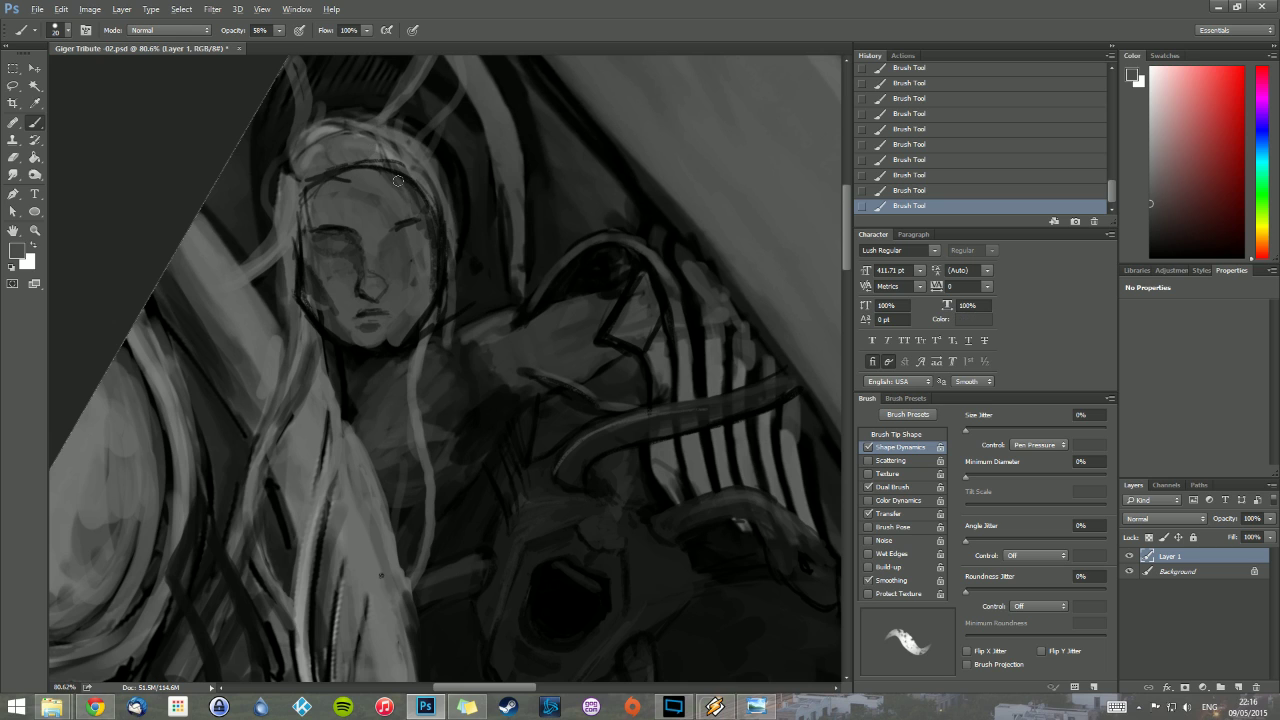
{"action": "left_click", "coordinate": [400, 230], "text": "alt"}
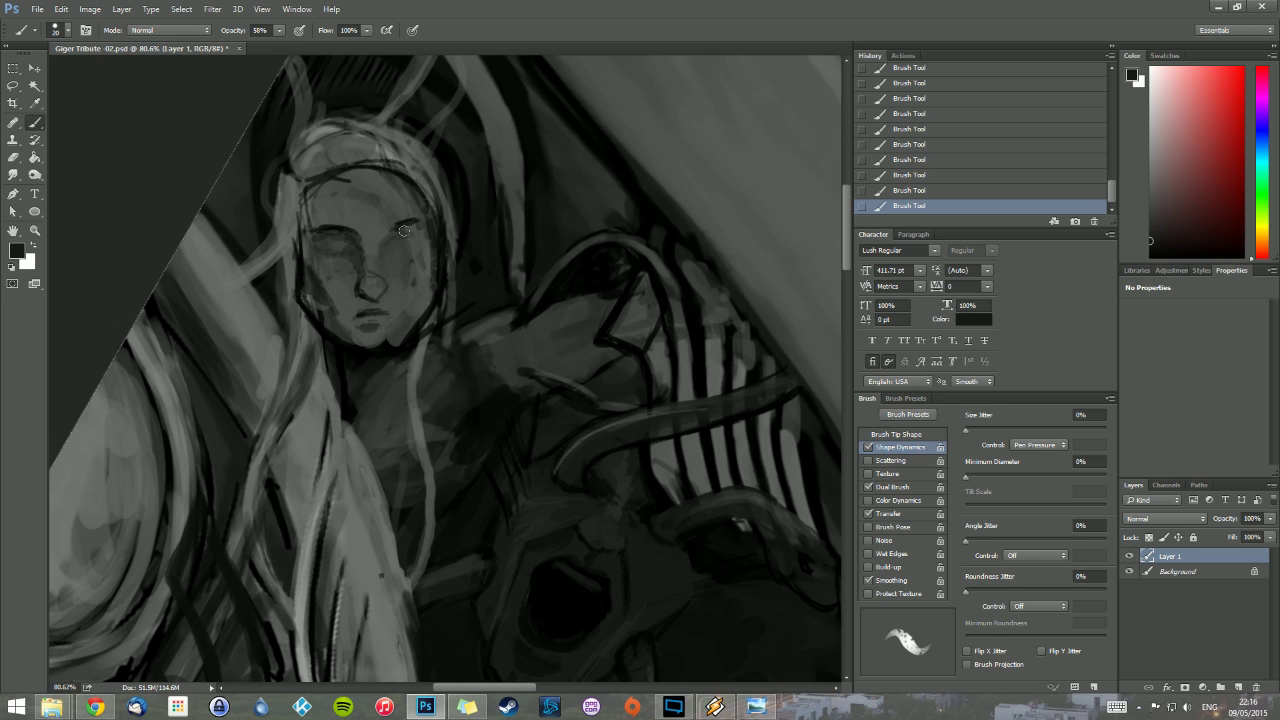
{"action": "left_click_drag", "start_coordinate": [413, 225], "coordinate": [402, 229]}
{"action": "left_click", "coordinate": [374, 259], "text": "alt"}
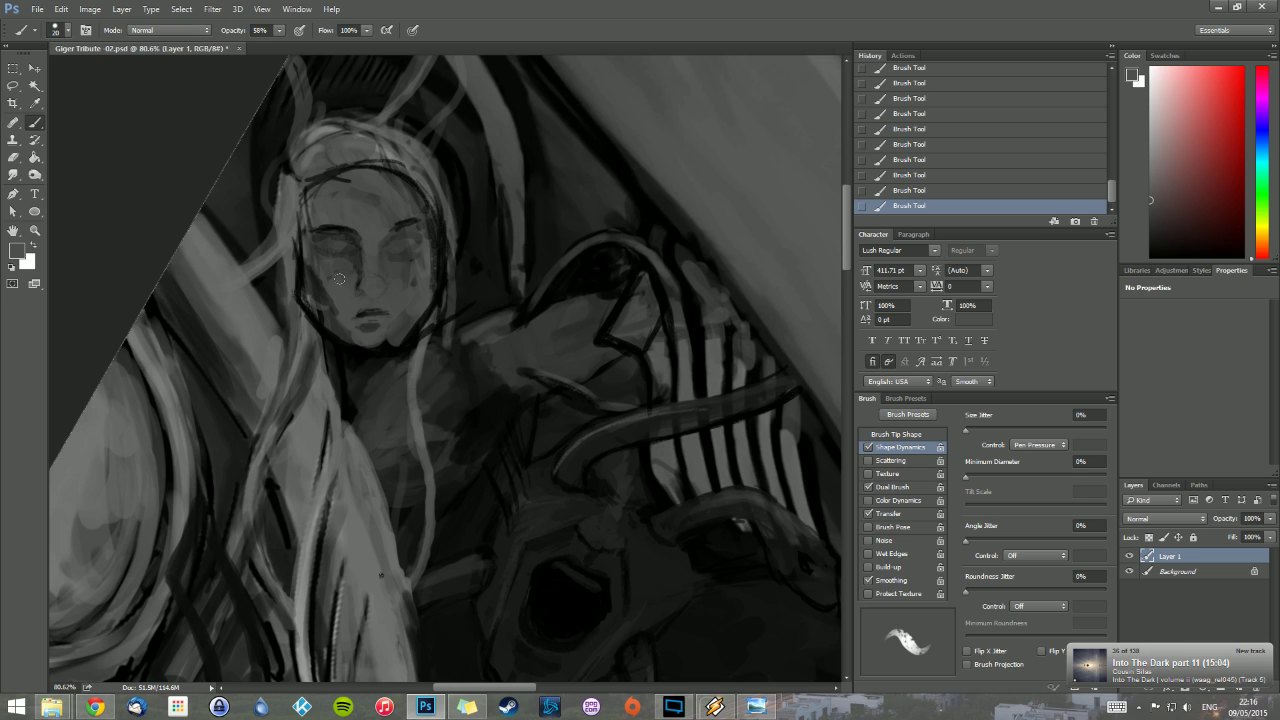
Step: Rework the jawline and the shadowed cheek edge of the face with grey and black strokes
{"action": "left_click_drag", "start_coordinate": [306, 295], "coordinate": [365, 349]}
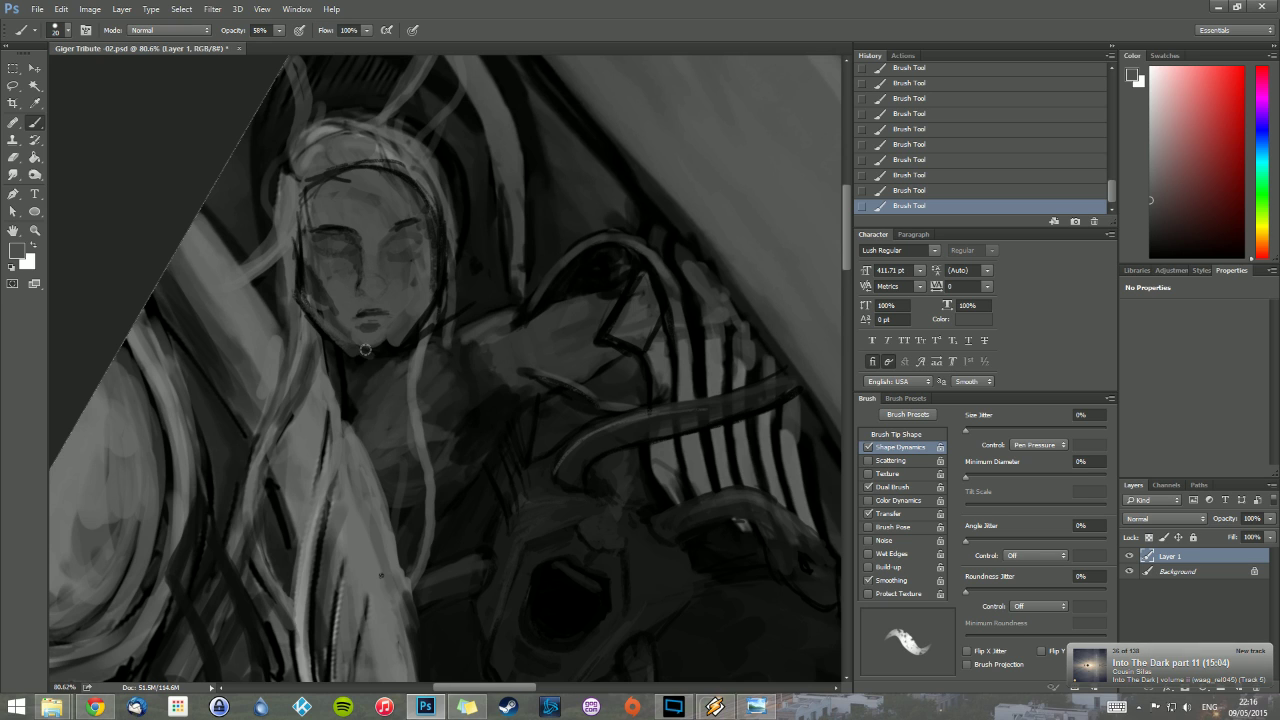
{"action": "key", "text": "d"}
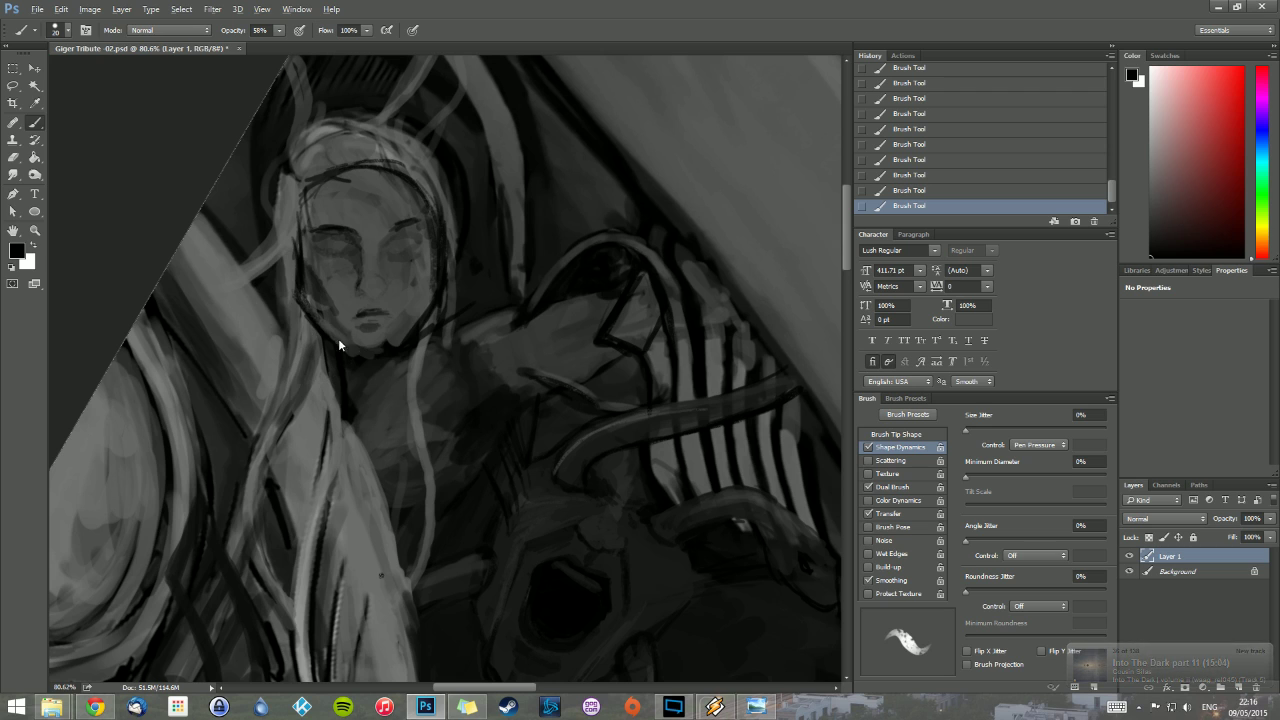
{"action": "mouse_move", "coordinate": [298, 295]}
{"action": "left_mouse_down"}
{"action": "mouse_move", "coordinate": [338, 343]}
{"action": "mouse_move", "coordinate": [384, 349]}
{"action": "left_mouse_up"}
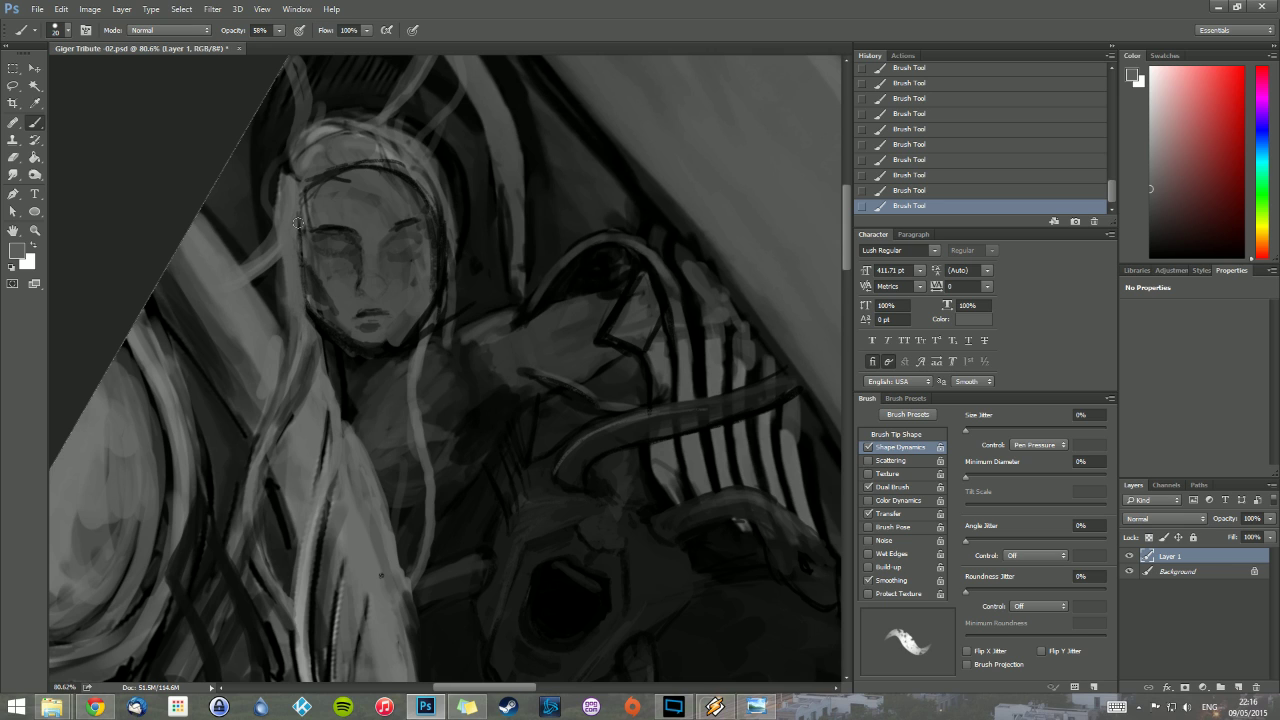
{"action": "left_click_drag", "start_coordinate": [297, 223], "coordinate": [312, 323]}
Step: Sample near-black from the hairline and, with a 10 px brush, darken the hairline and define the eyes, nose and mouth
{"action": "left_click", "coordinate": [364, 163], "text": "alt"}
{"action": "right_click", "coordinate": [364, 163]}
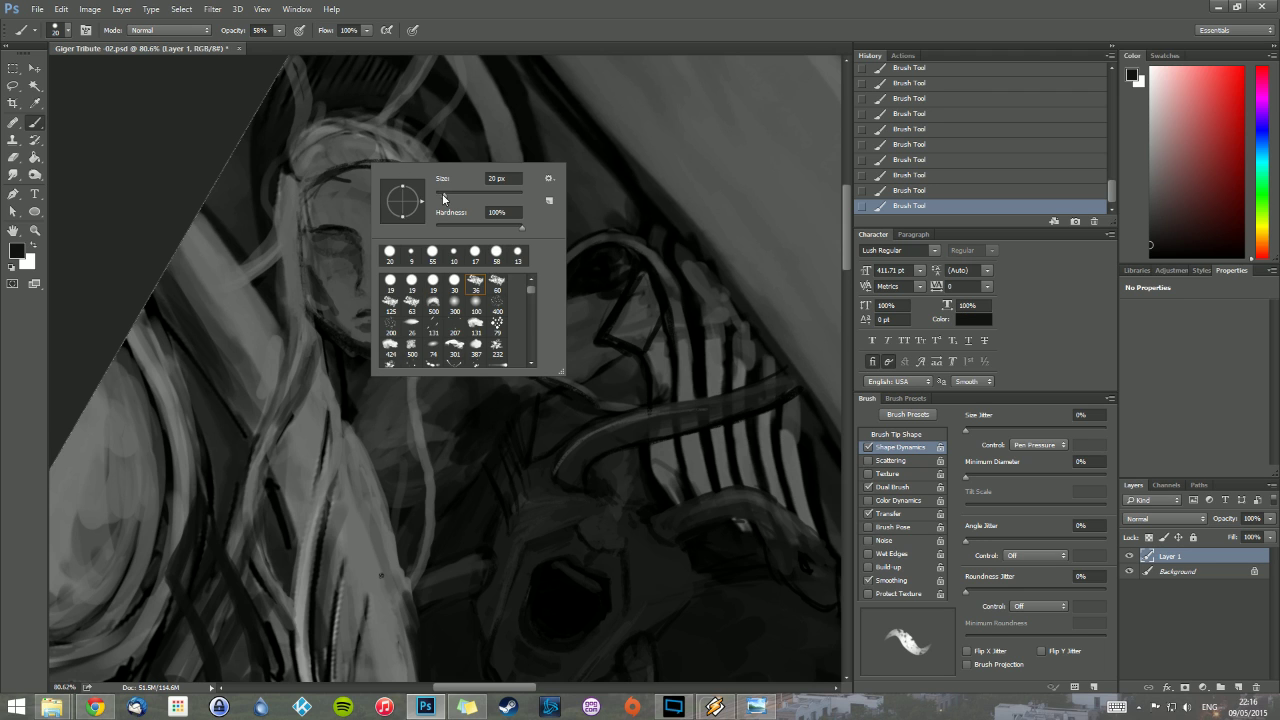
{"action": "type", "text": "10"}
{"action": "key", "text": "Return"}
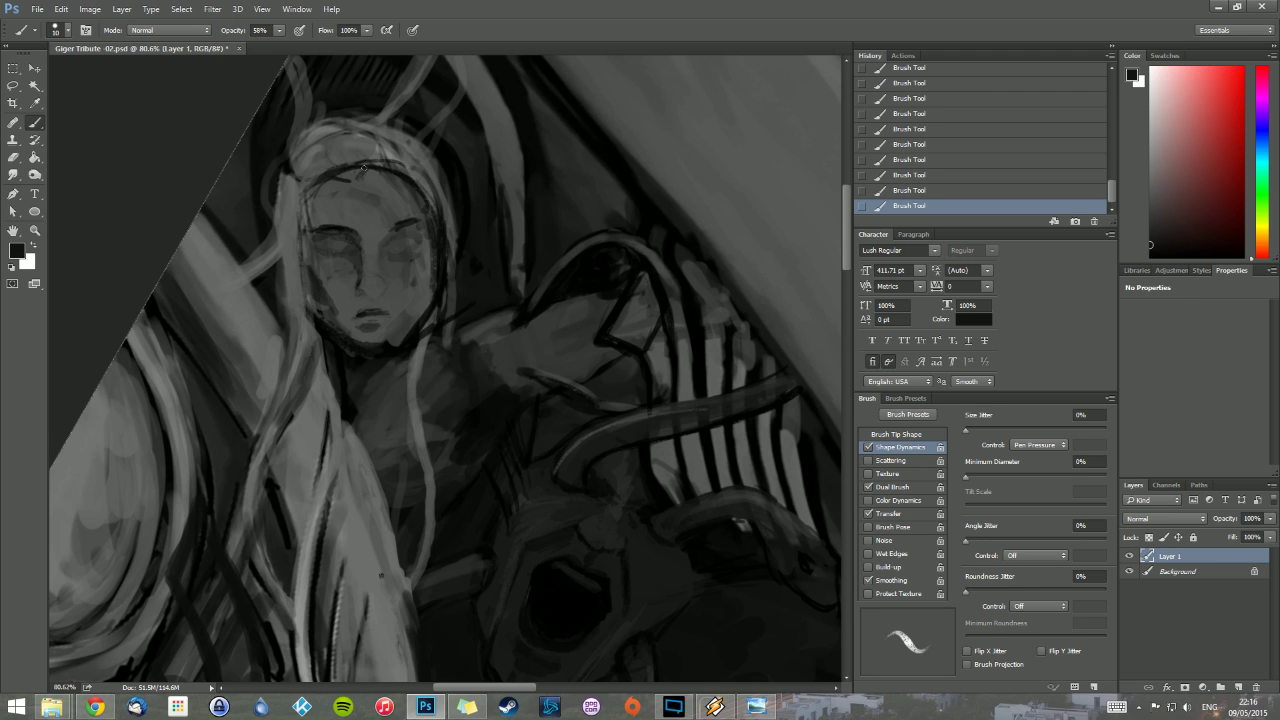
{"action": "mouse_move", "coordinate": [350, 173]}
{"action": "left_mouse_down"}
{"action": "mouse_move", "coordinate": [387, 167]}
{"action": "mouse_move", "coordinate": [355, 181]}
{"action": "mouse_move", "coordinate": [369, 164]}
{"action": "mouse_move", "coordinate": [402, 166]}
{"action": "mouse_move", "coordinate": [433, 240]}
{"action": "left_mouse_up"}
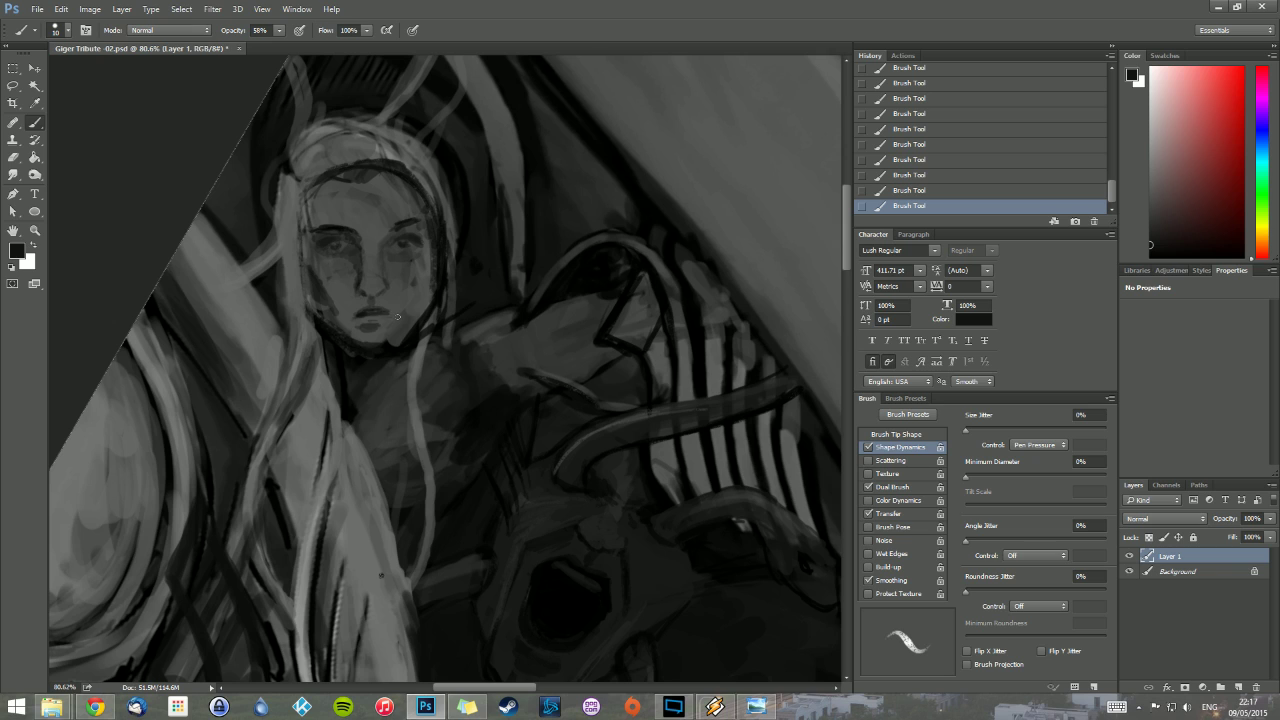
Step: Choose a light grey as the painting colour for highlights on the face
{"action": "left_click", "coordinate": [361, 320], "text": "alt"}
{"action": "left_click", "coordinate": [28, 245]}
{"action": "left_click", "coordinate": [17, 250]}
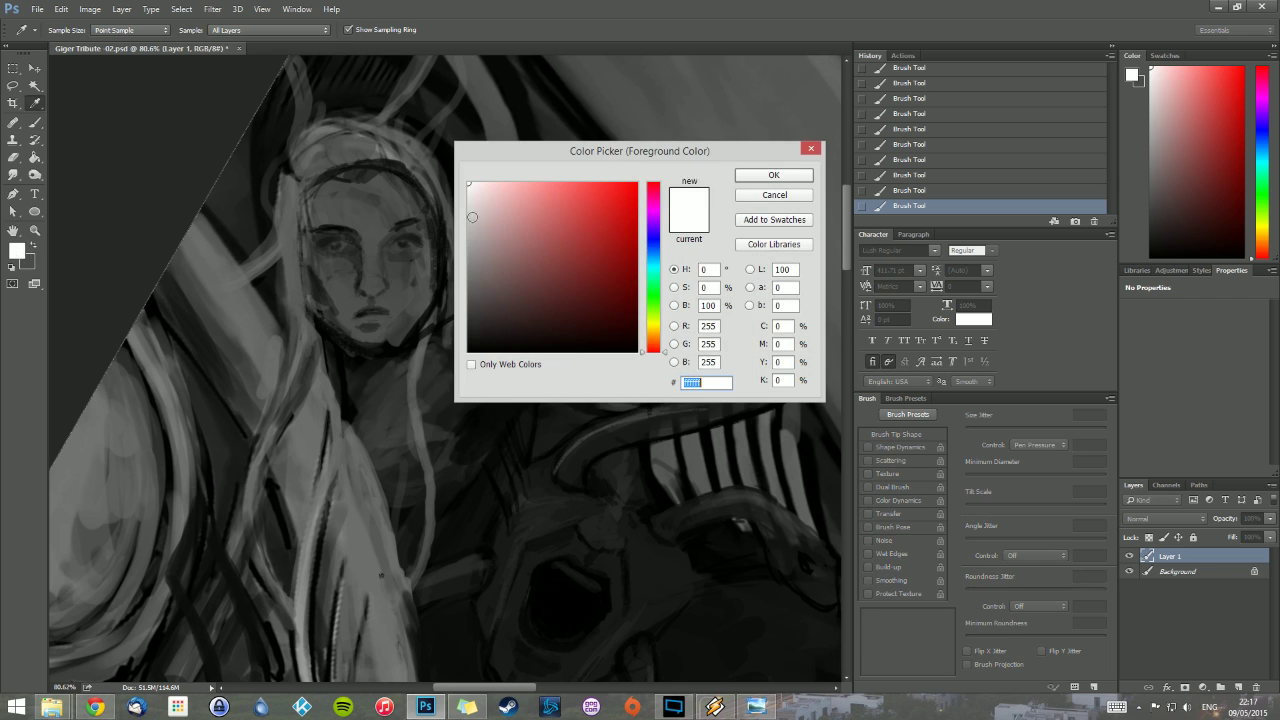
{"action": "left_click", "coordinate": [472, 217]}
{"action": "left_click", "coordinate": [774, 175]}
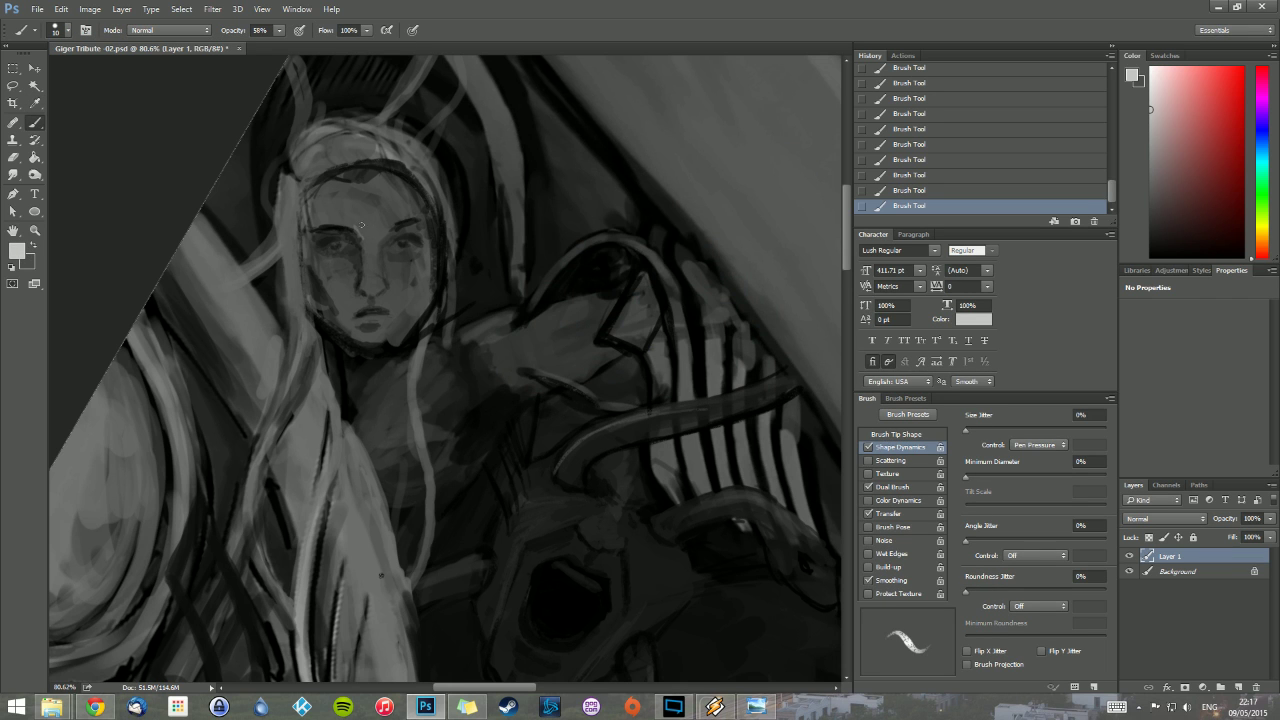
Step: Lower the opacity to 16%, enlarge the brush to 24 px and paint a soft highlight down the nose bridge and tip
{"action": "left_click_drag", "start_coordinate": [280, 30], "coordinate": [251, 48]}
{"action": "right_click", "coordinate": [436, 240]}
{"action": "left_click", "coordinate": [467, 239]}
{"action": "left_click", "coordinate": [381, 199]}
{"action": "mouse_move", "coordinate": [367, 221]}
{"action": "left_mouse_down"}
{"action": "mouse_move", "coordinate": [389, 213]}
{"action": "mouse_move", "coordinate": [373, 283]}
{"action": "left_mouse_up"}
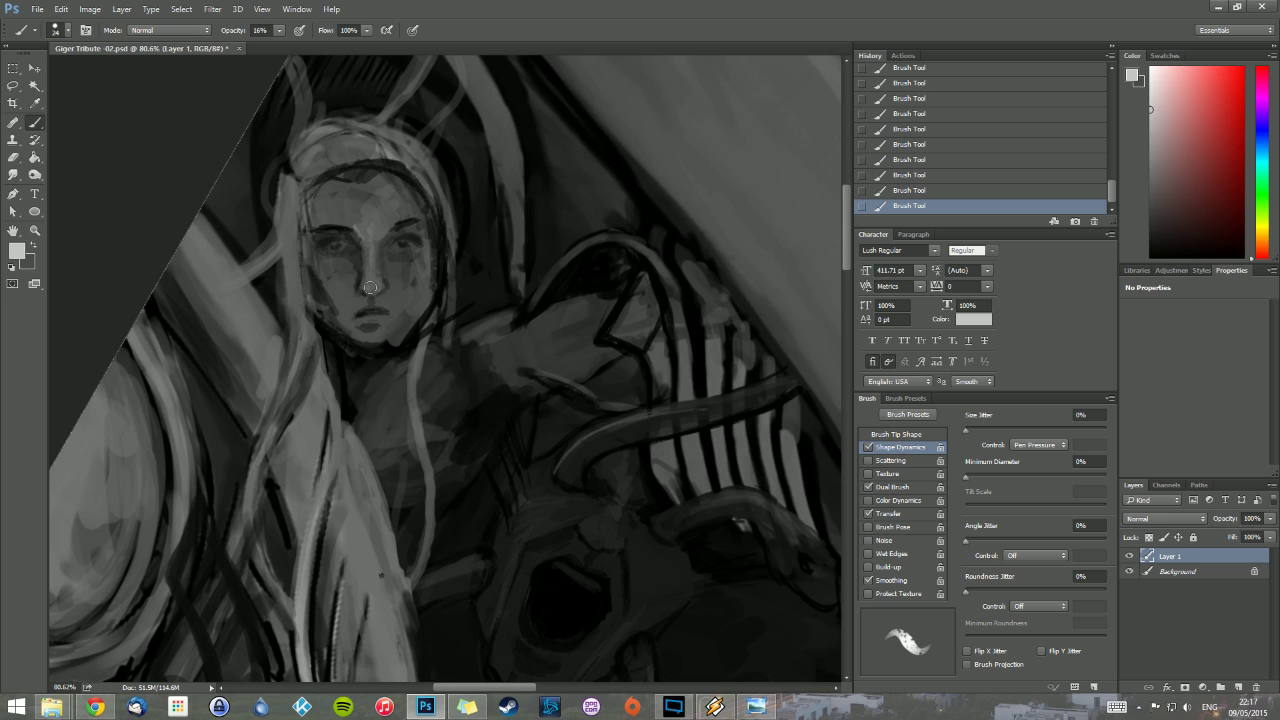
{"action": "left_click_drag", "start_coordinate": [373, 287], "coordinate": [378, 279]}
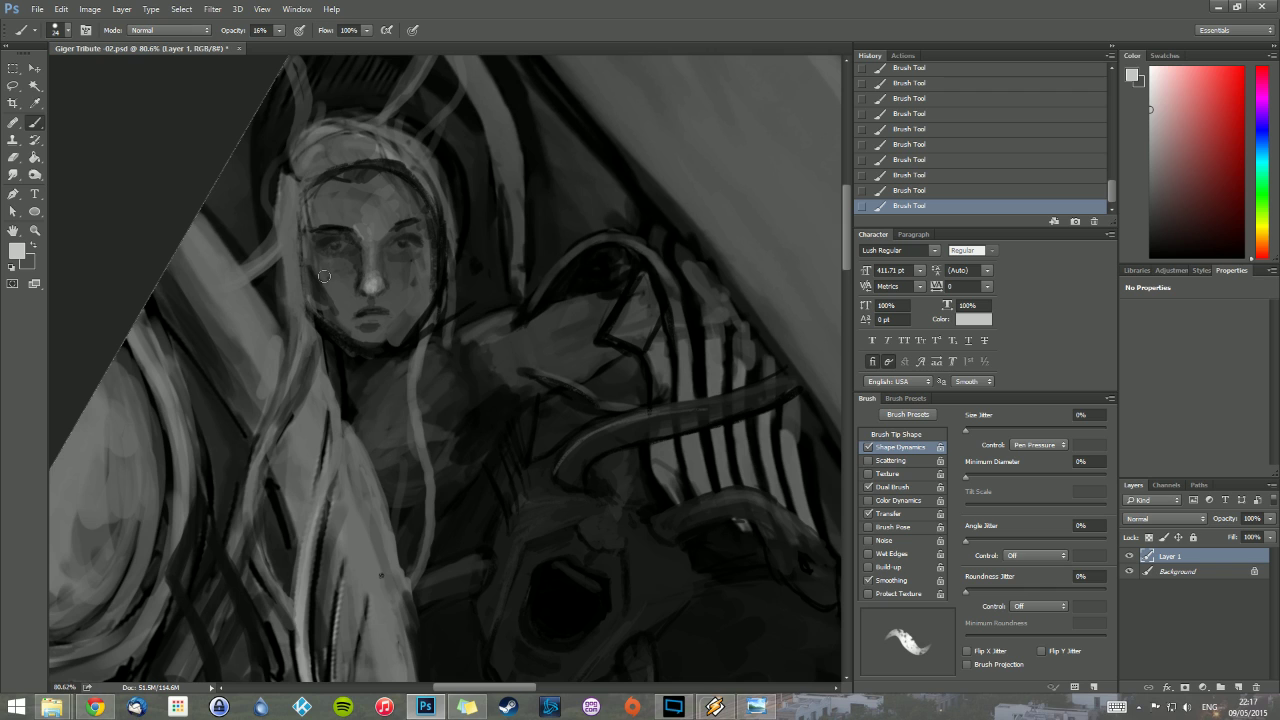
Step: Sample black, reduce the brush to 7 px, raise the opacity to 80% and darken the eye on the shadowed side
{"action": "left_click", "coordinate": [406, 340], "text": "alt"}
{"action": "right_click", "coordinate": [393, 256]}
{"action": "left_click_drag", "start_coordinate": [279, 30], "coordinate": [314, 49]}
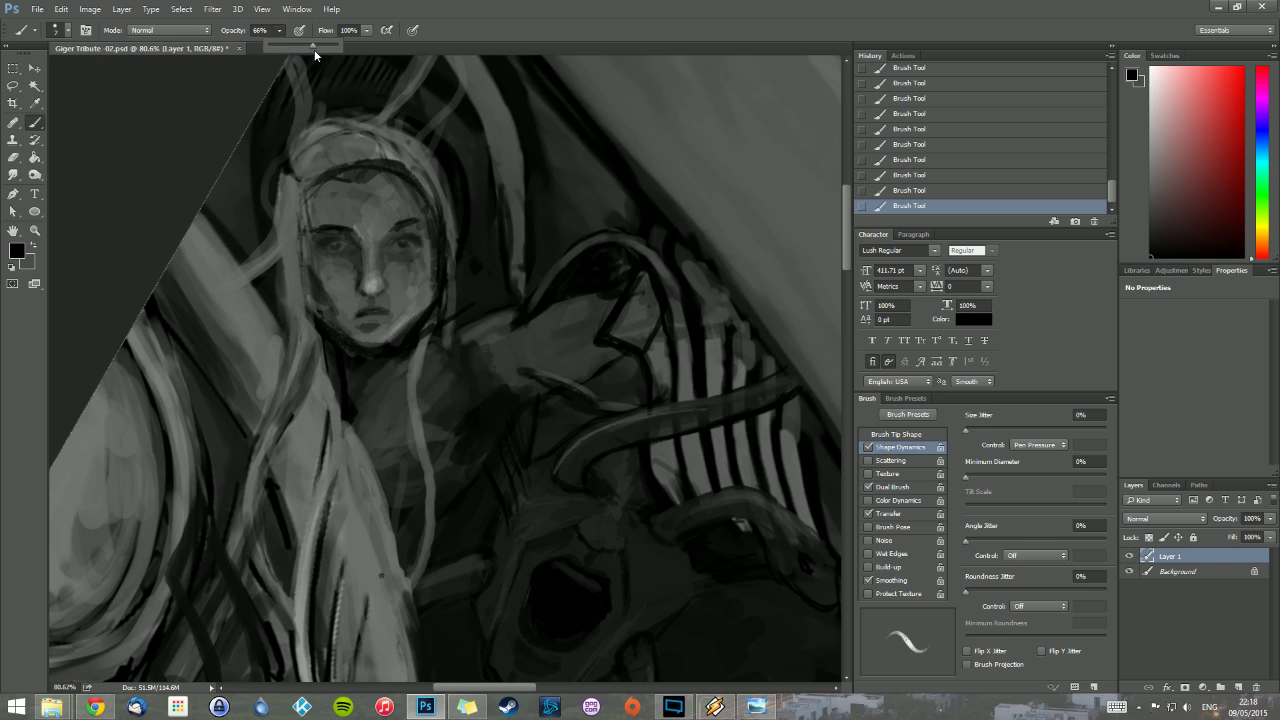
{"action": "left_click", "coordinate": [333, 245]}
Step: Refine the nose bridge and inner eye corner with light and dark greys sampled from the face
{"action": "left_click", "coordinate": [364, 285], "text": "alt"}
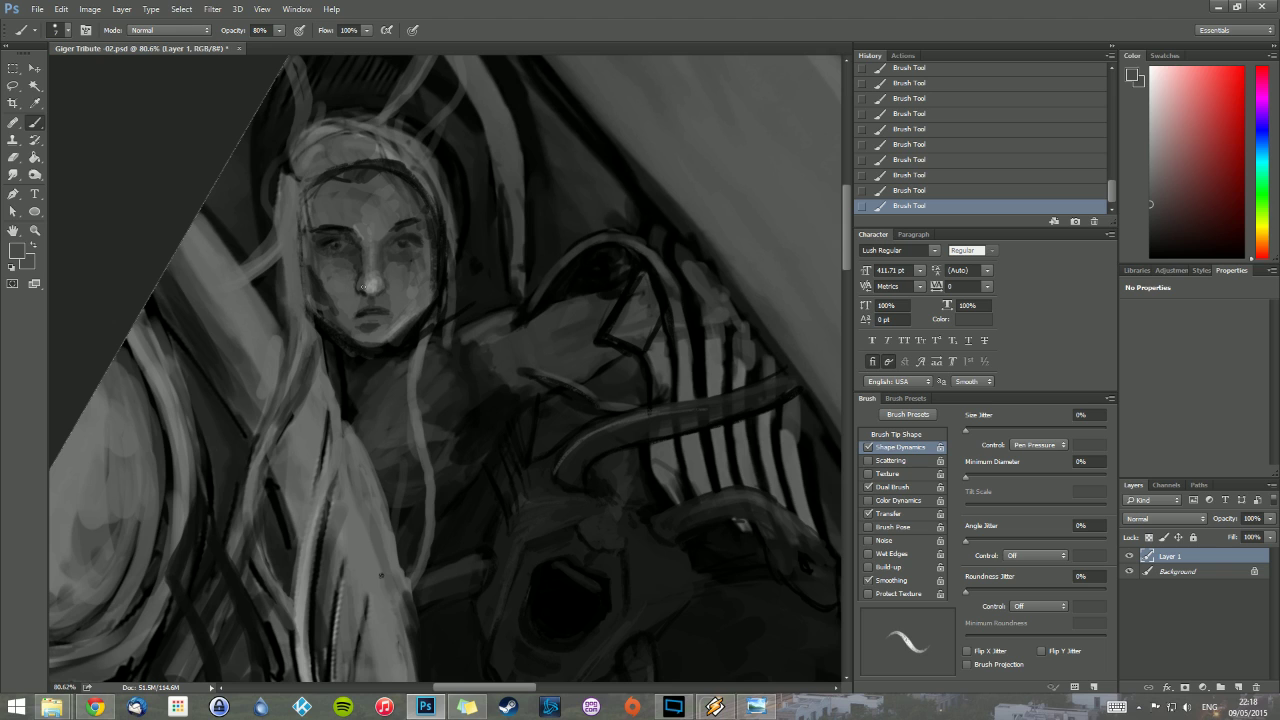
{"action": "left_click", "coordinate": [368, 287], "text": "alt"}
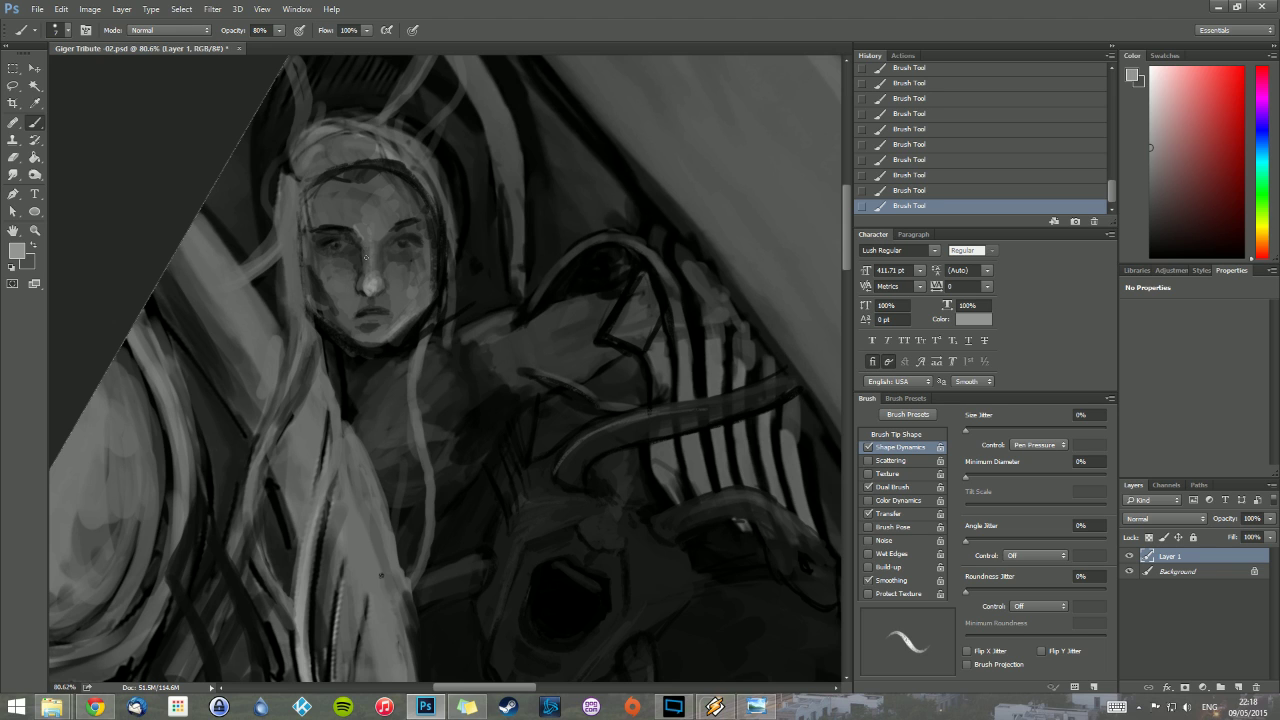
{"action": "left_click", "coordinate": [359, 249], "text": "alt"}
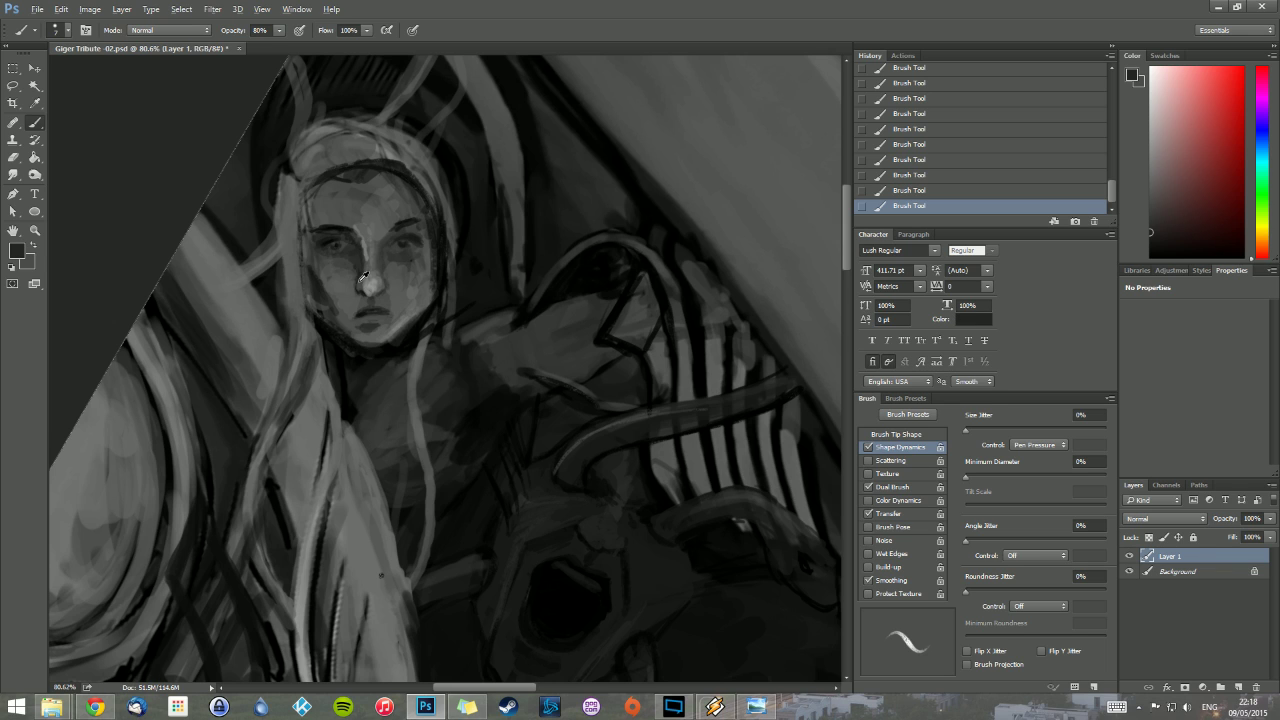
{"action": "left_click", "coordinate": [361, 277], "text": "alt"}
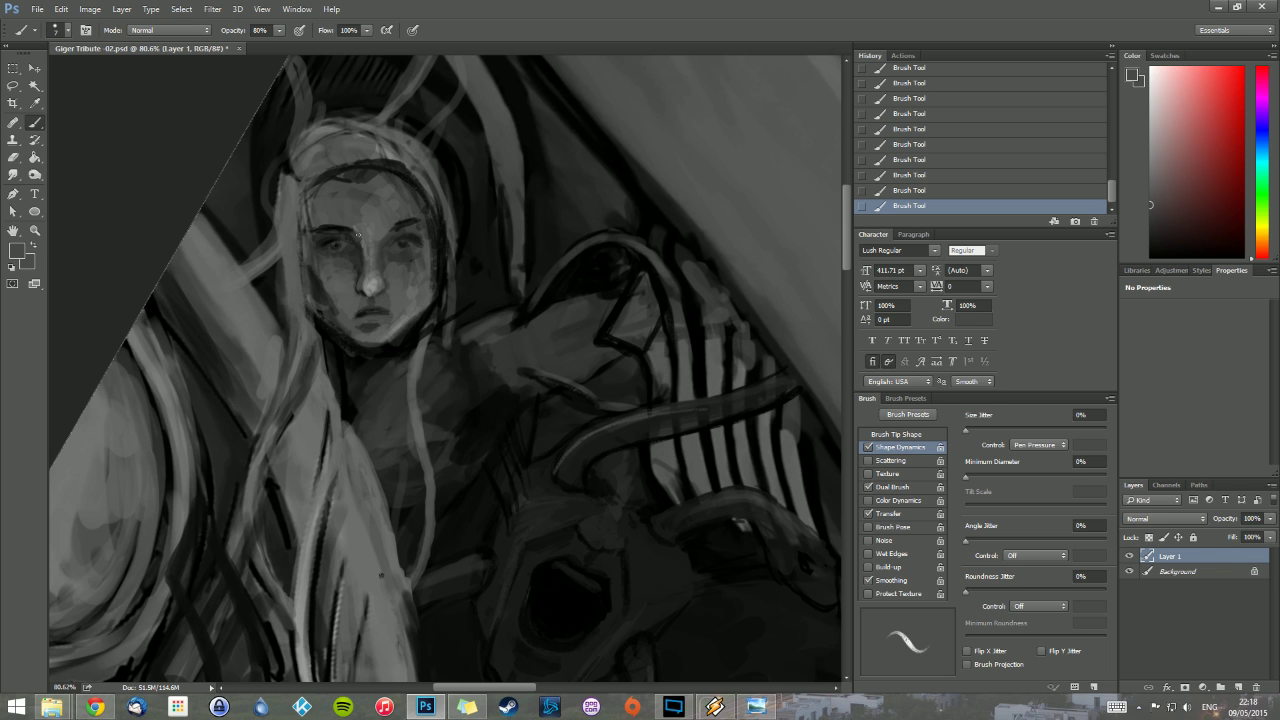
{"action": "left_click", "coordinate": [350, 240], "text": "alt"}
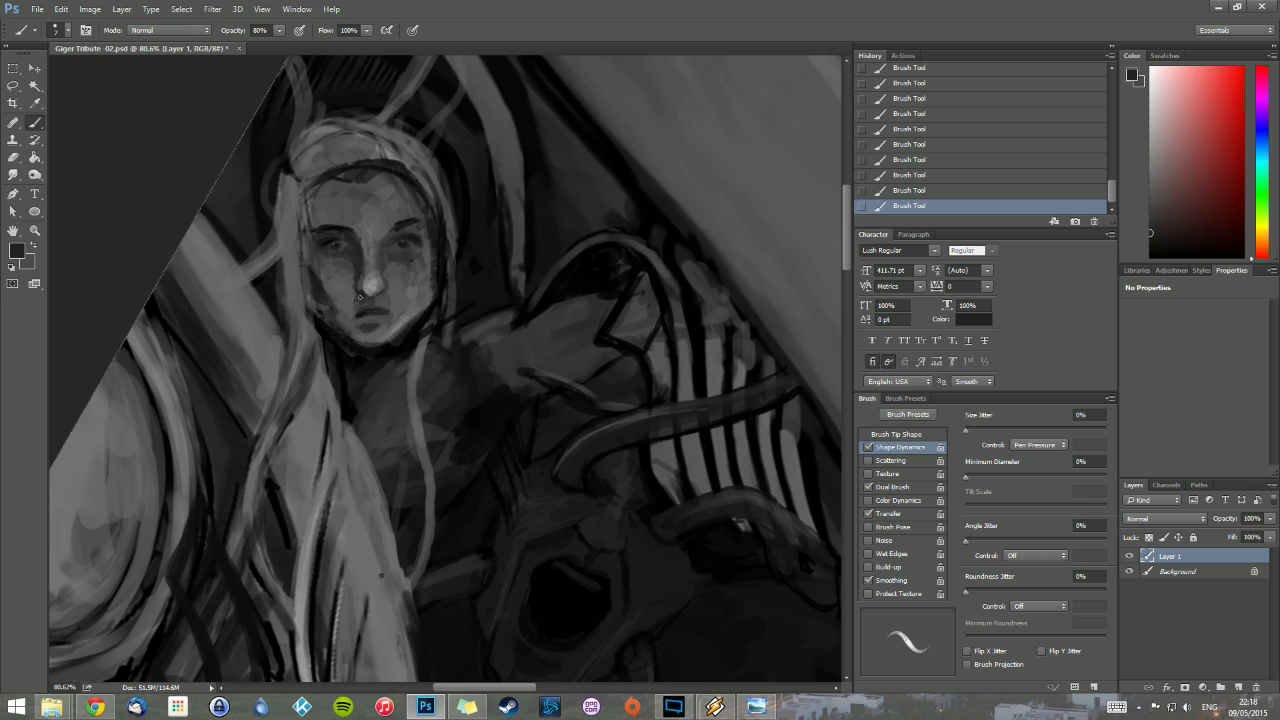
Step: Shade the nostril and side of the nose with sampled tones, enlarging the brush to 12 px for the nose tip
{"action": "left_click", "coordinate": [350, 305], "text": "alt"}
{"action": "left_click", "coordinate": [363, 300], "text": "alt"}
{"action": "left_click", "coordinate": [341, 221], "text": "alt"}
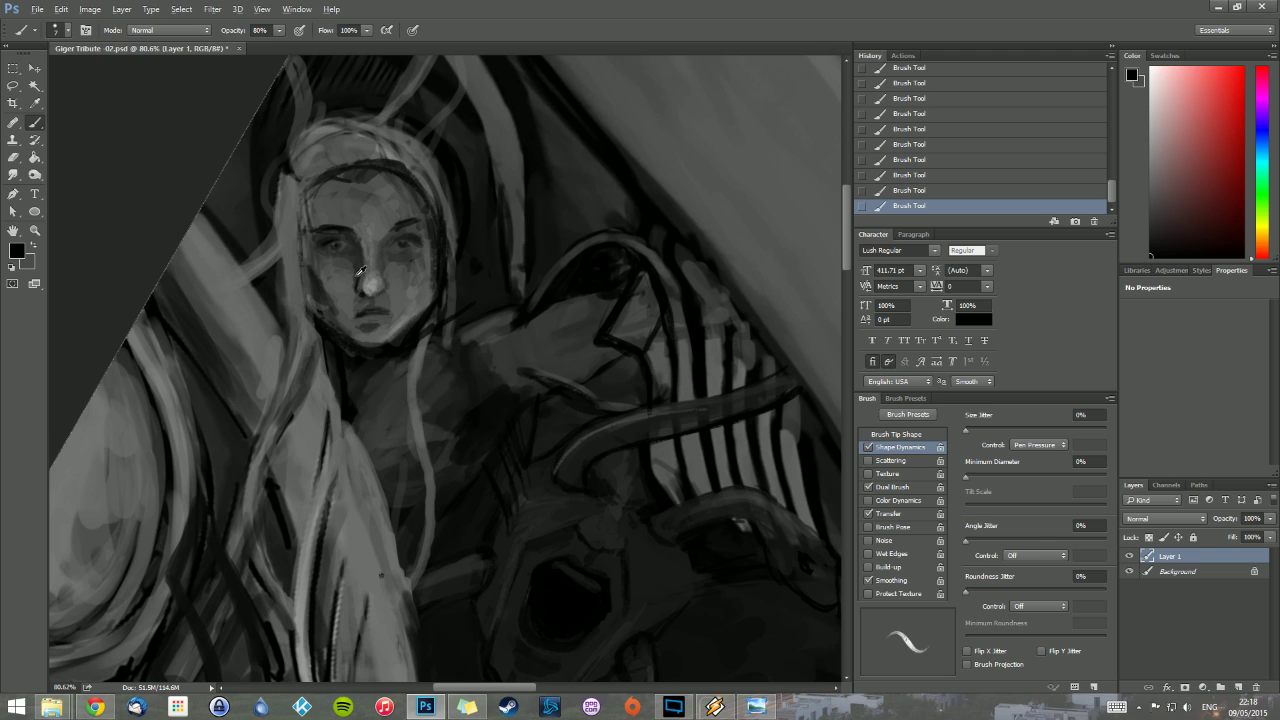
{"action": "left_click", "coordinate": [361, 277], "text": "alt"}
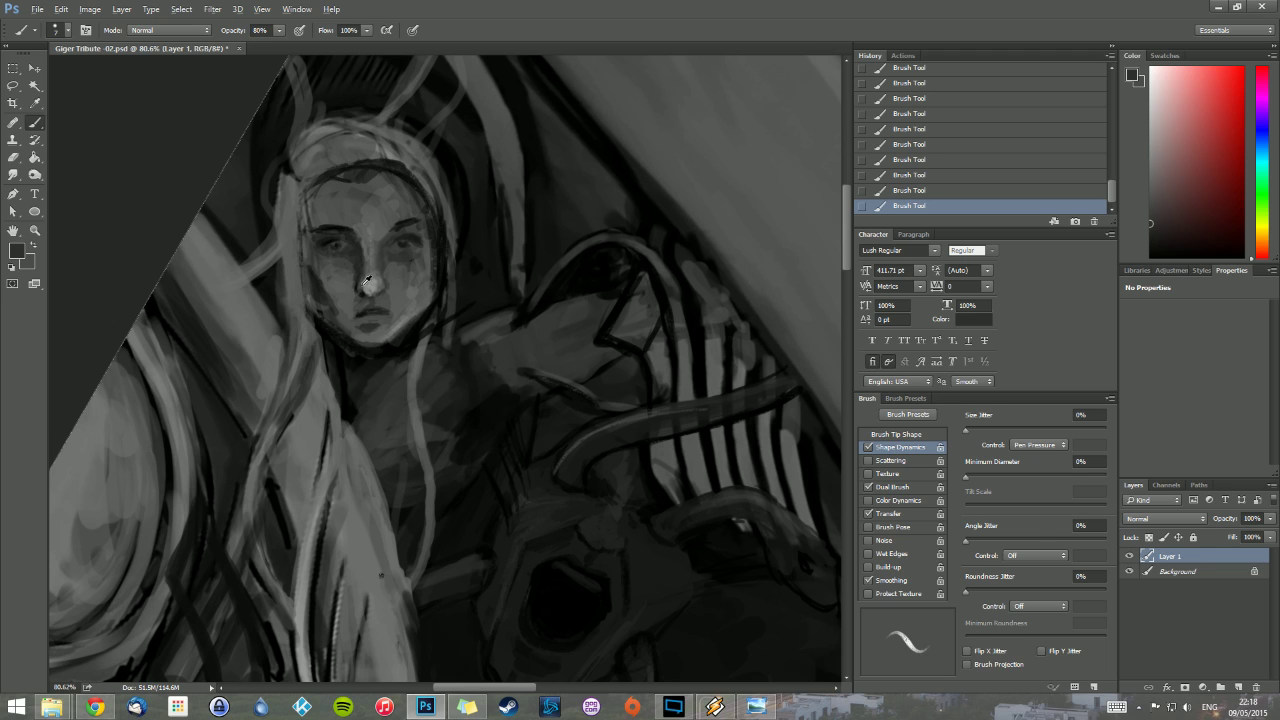
{"action": "left_click", "coordinate": [366, 280], "text": "alt"}
{"action": "right_click", "coordinate": [368, 280]}
{"action": "left_click", "coordinate": [444, 311]}
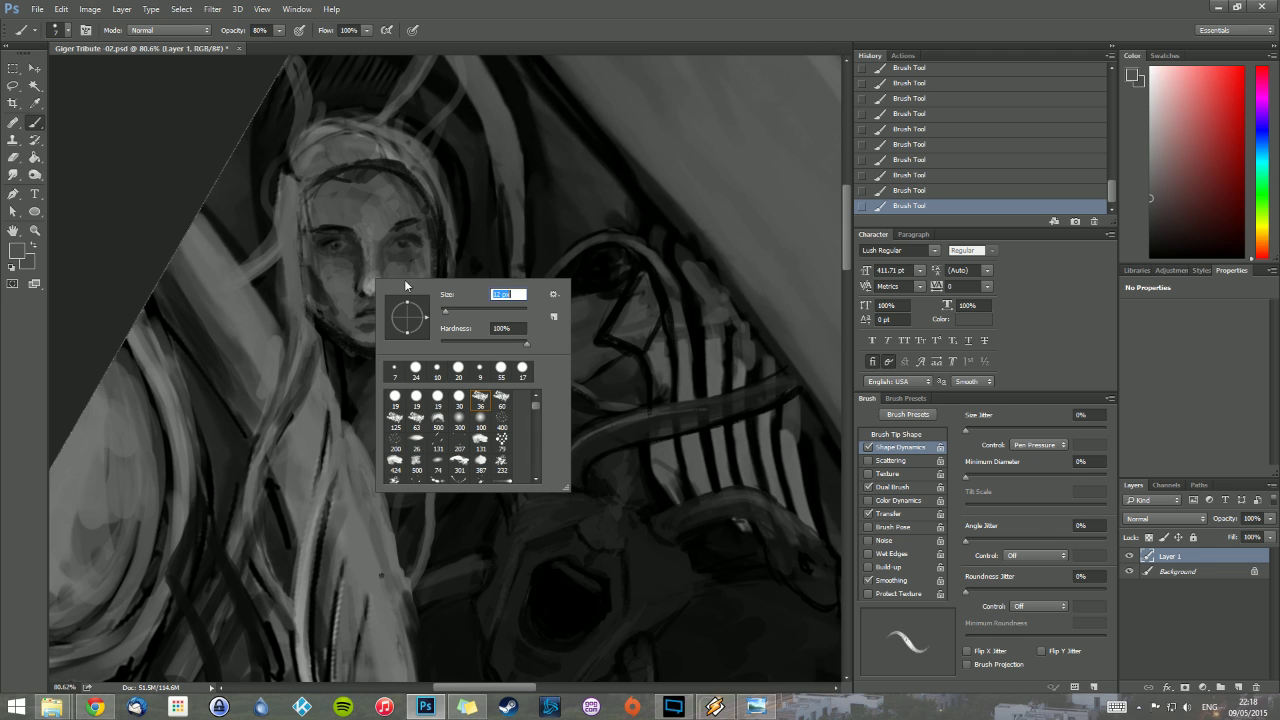
{"action": "left_click", "coordinate": [369, 275]}
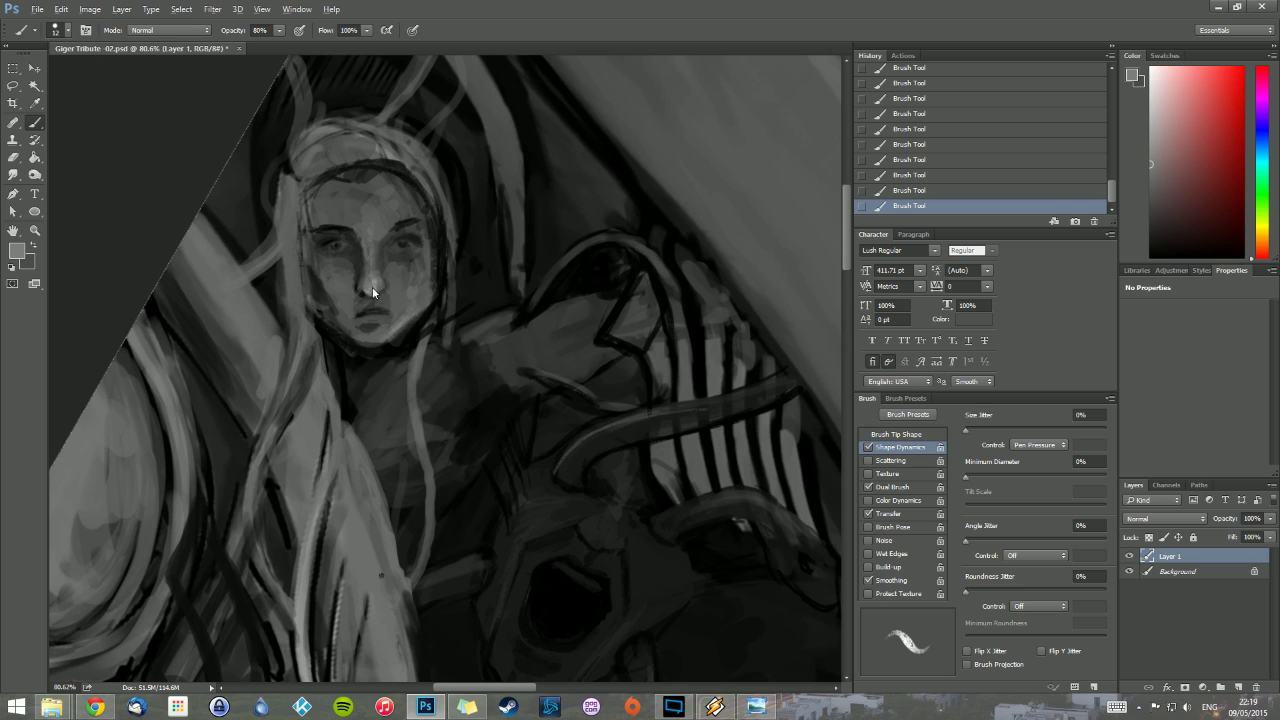
Step: Sample near-black beside the nose and darken the line between the lips with a 6 px brush
{"action": "left_click", "coordinate": [358, 296], "text": "alt"}
{"action": "right_click", "coordinate": [384, 318]}
{"action": "type", "text": "3"}
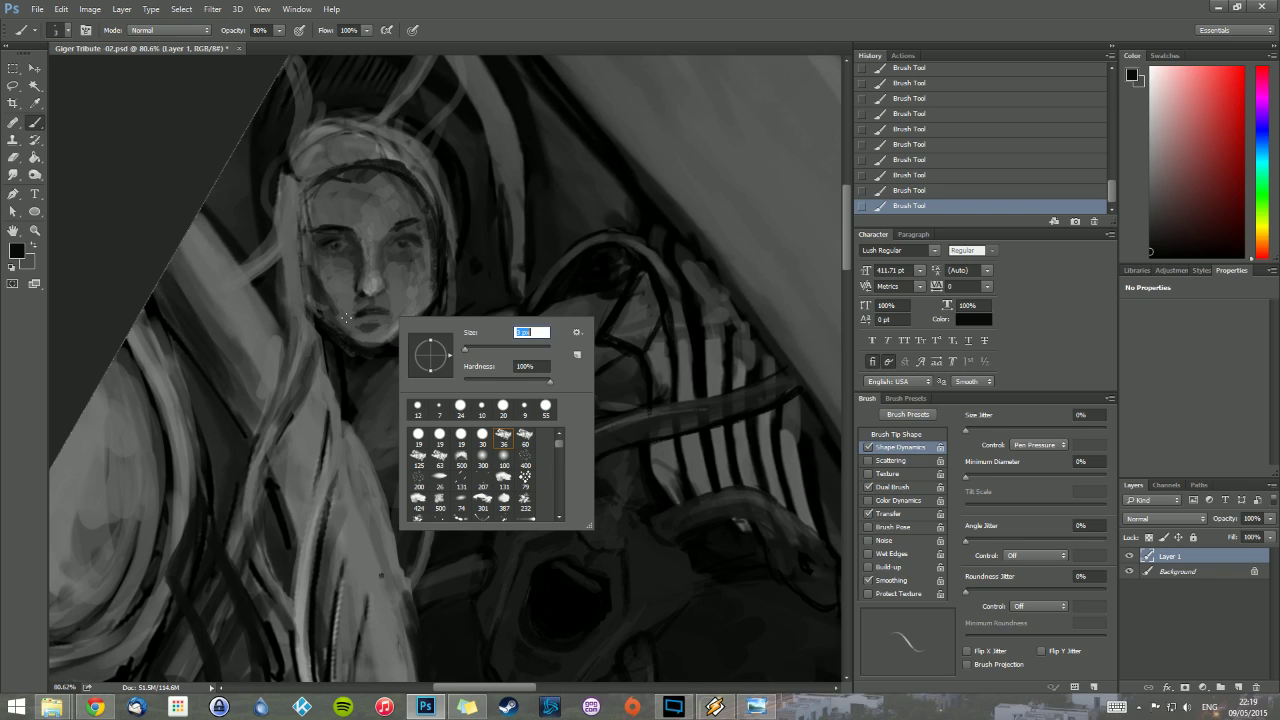
{"action": "key", "text": "Return"}
{"action": "right_click", "coordinate": [368, 311]}
{"action": "left_click", "coordinate": [444, 343]}
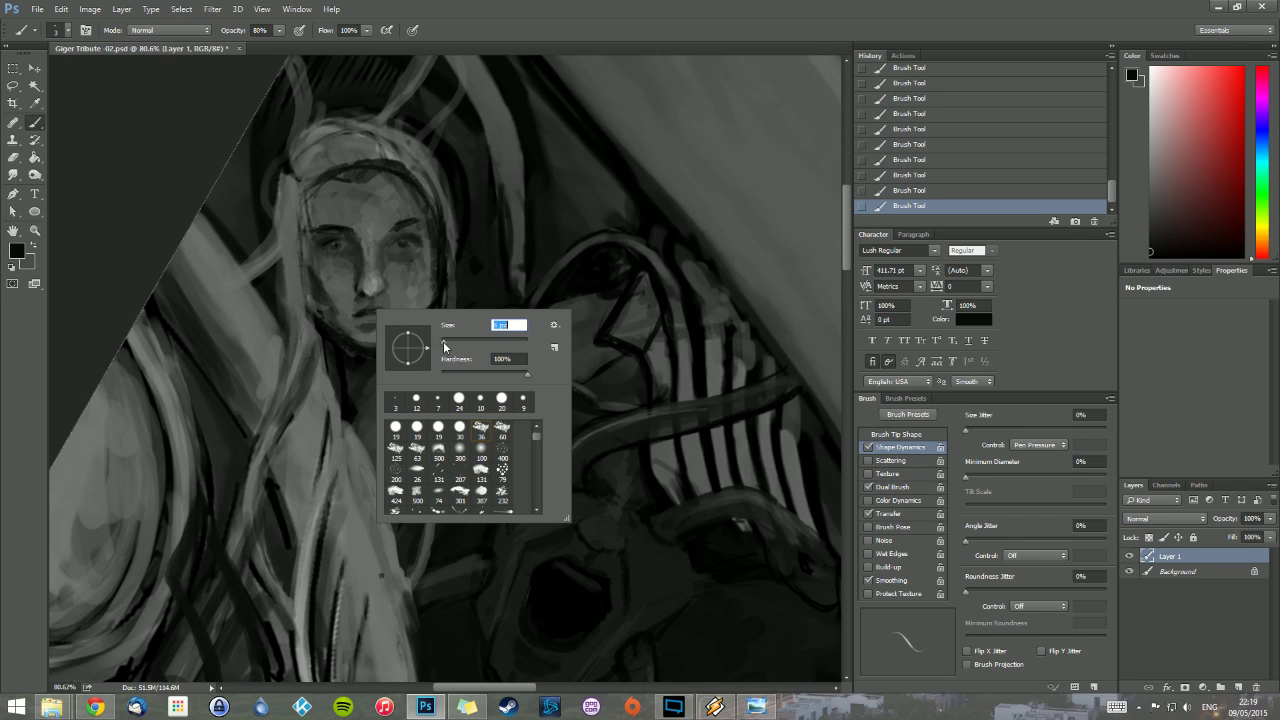
{"action": "key", "text": "Return"}
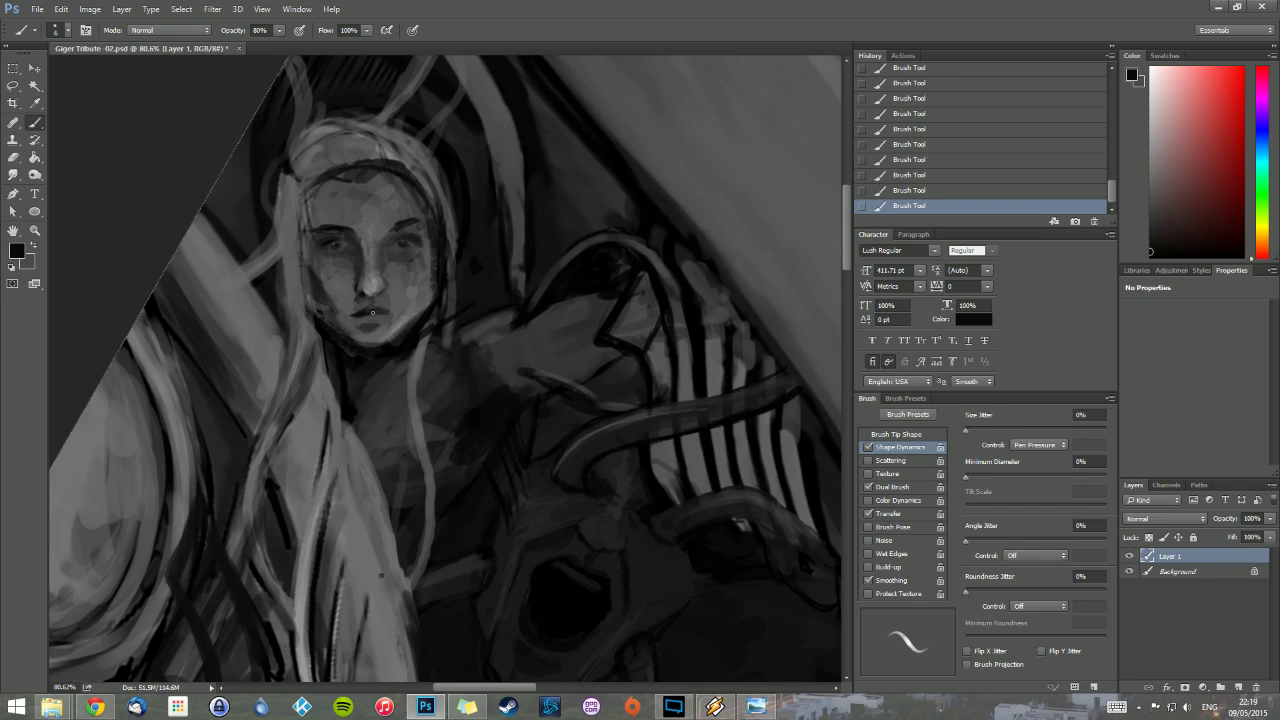
Step: Clean up the mouth corners, lips and surrounding skin with greys sampled from the face
{"action": "left_click", "coordinate": [353, 314], "text": "alt"}
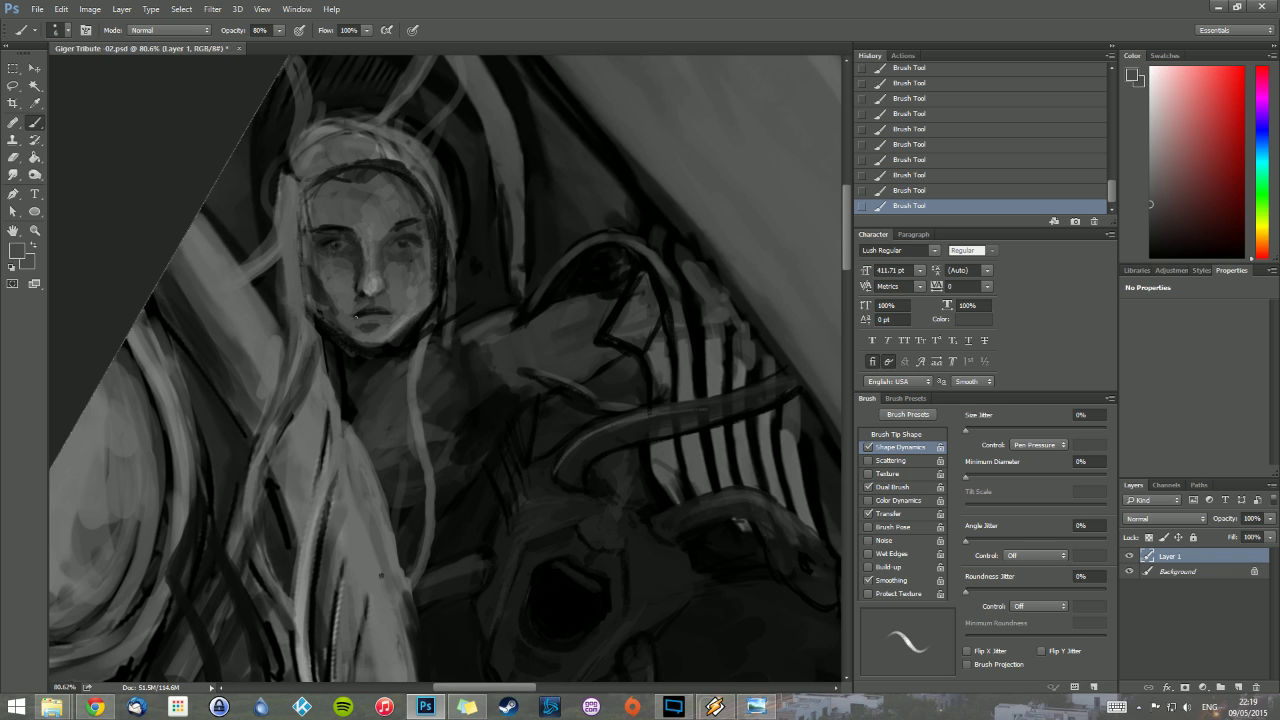
{"action": "left_click", "coordinate": [370, 262], "text": "alt"}
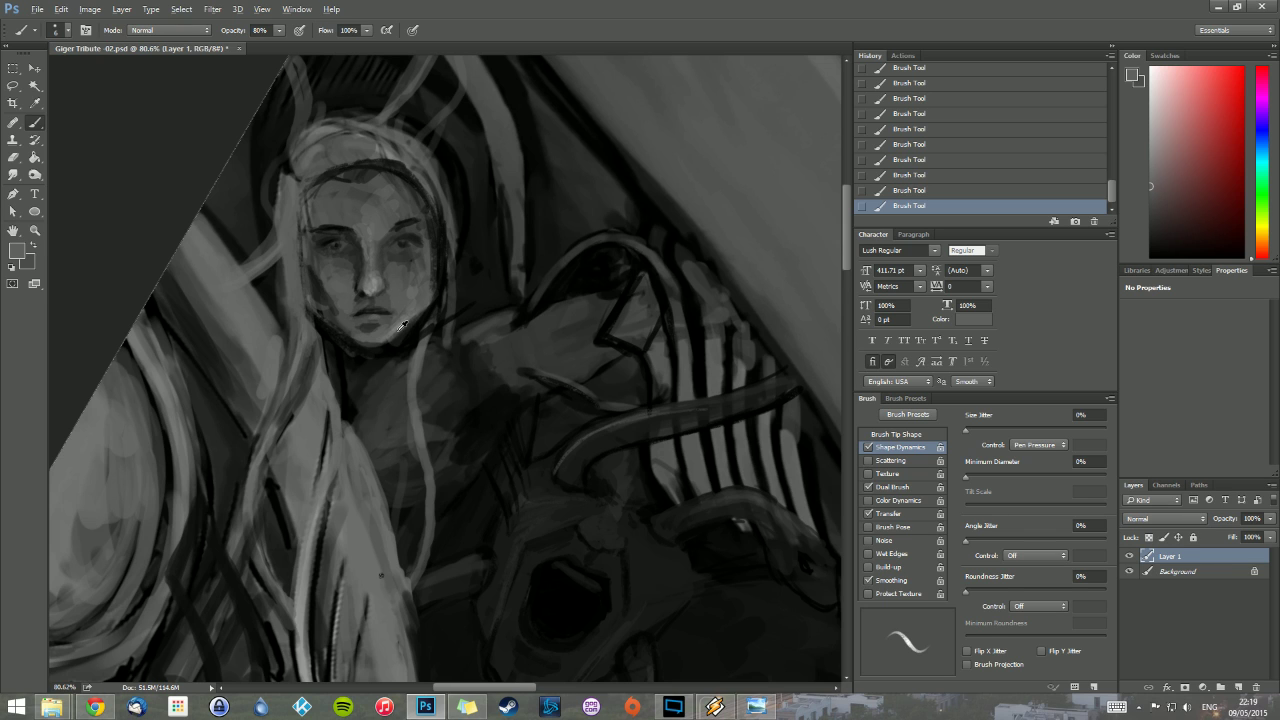
{"action": "left_click", "coordinate": [375, 317], "text": "alt"}
{"action": "left_click", "coordinate": [337, 300], "text": "alt"}
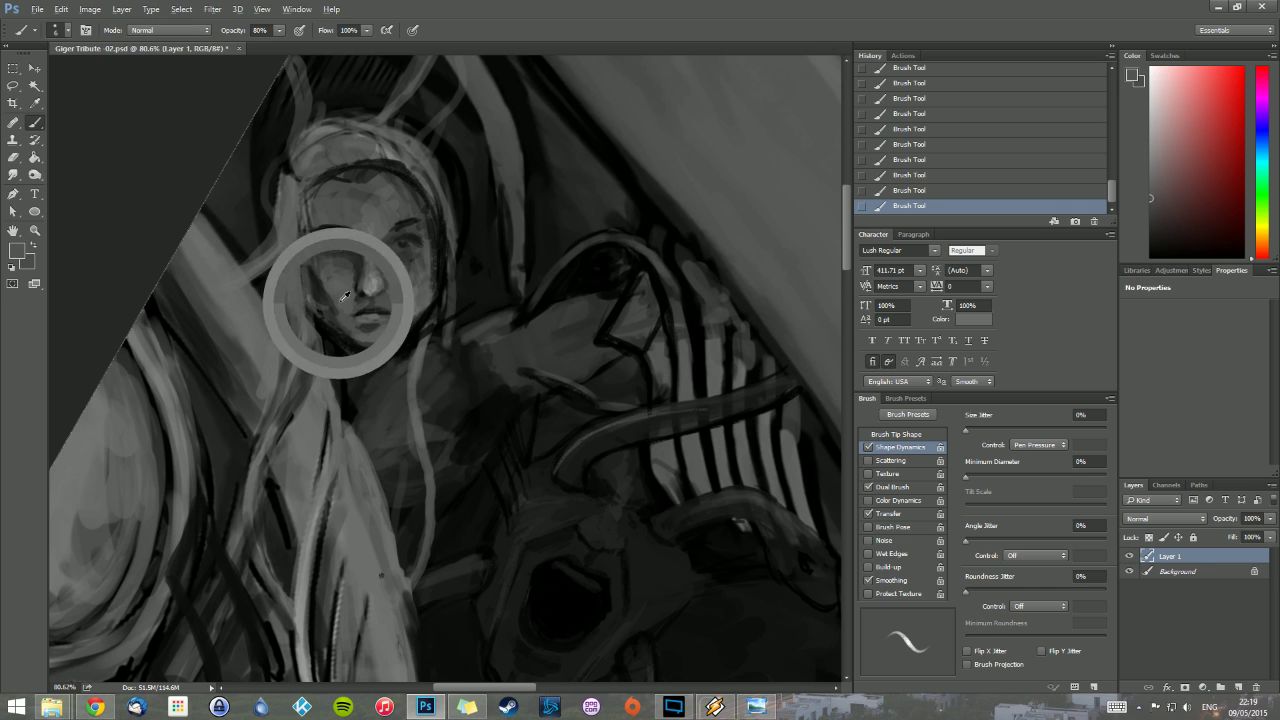
Step: Enlarge the brush to 30 px and blend the shadowed cheek and jaw edge with sampled greys
{"action": "right_click", "coordinate": [353, 280]}
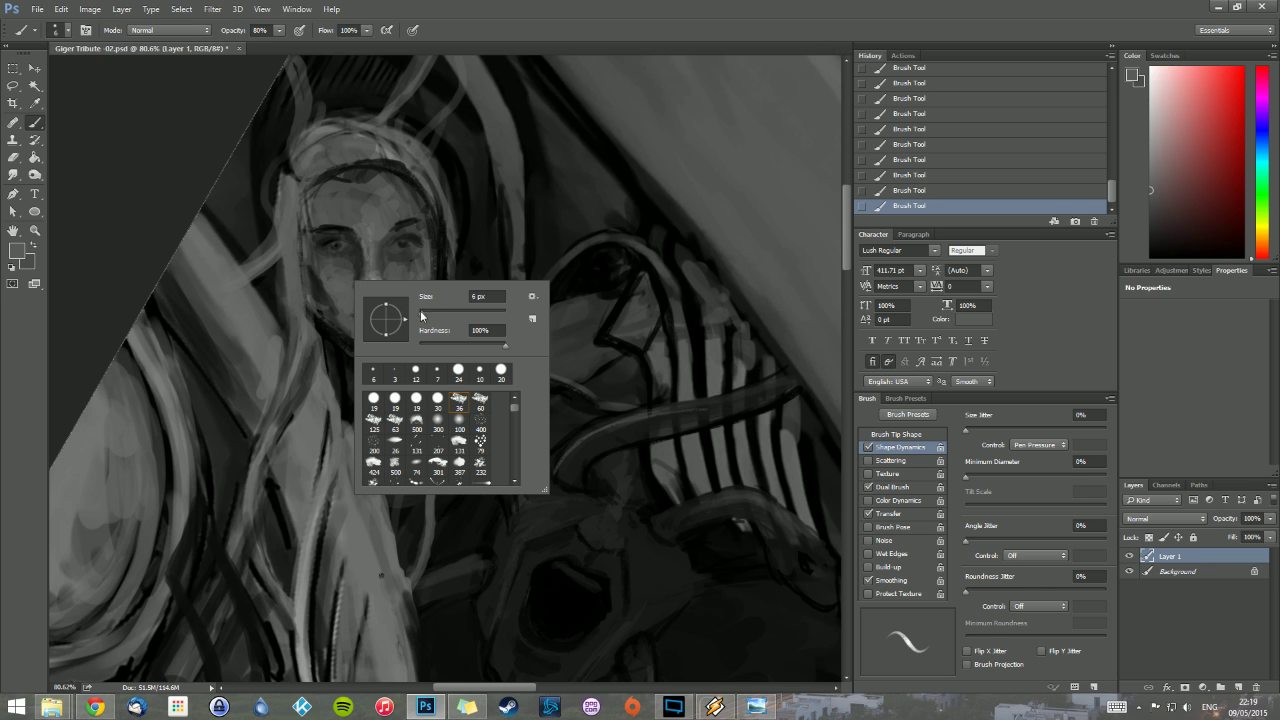
{"action": "left_click", "coordinate": [419, 309]}
{"action": "left_click", "coordinate": [327, 283]}
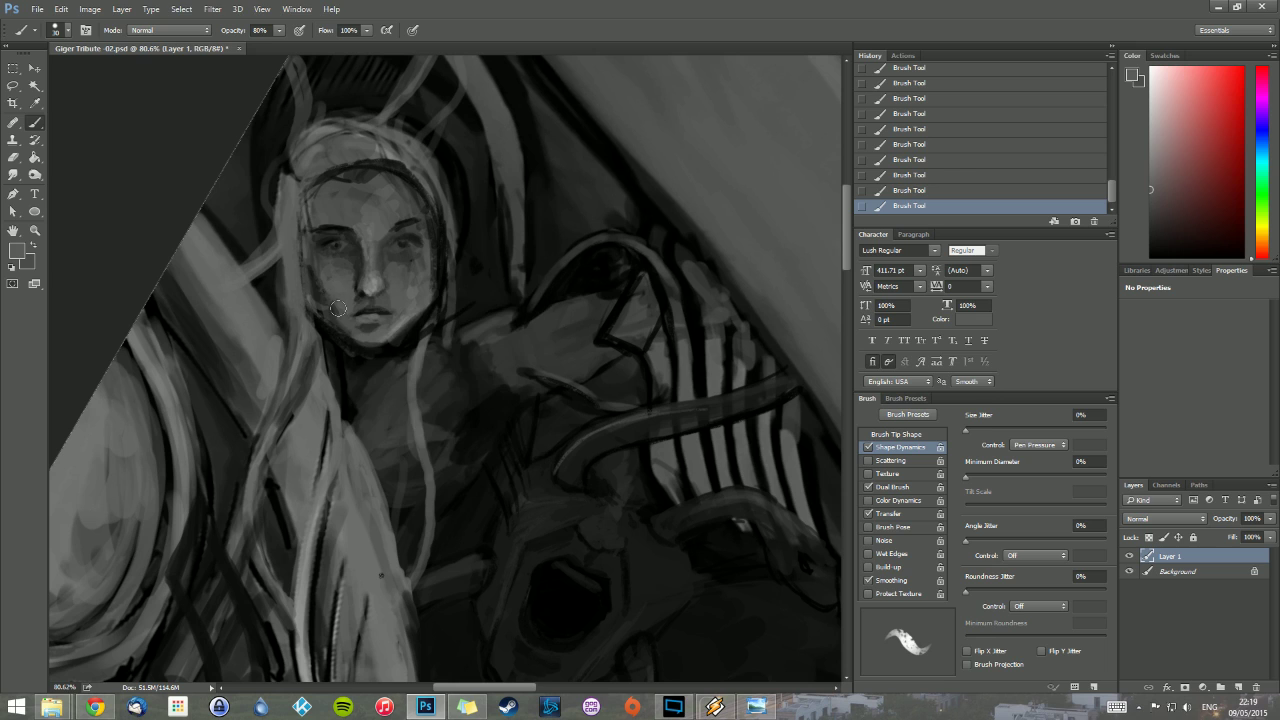
{"action": "left_click", "coordinate": [330, 309], "text": "alt"}
{"action": "left_click", "coordinate": [311, 271], "text": "alt"}
{"action": "left_click_drag", "start_coordinate": [309, 269], "coordinate": [322, 302]}
Step: Paint dark hair over the crown and down both sides of the face with dark tones sampled from the hairline
{"action": "left_click", "coordinate": [398, 170], "text": "alt"}
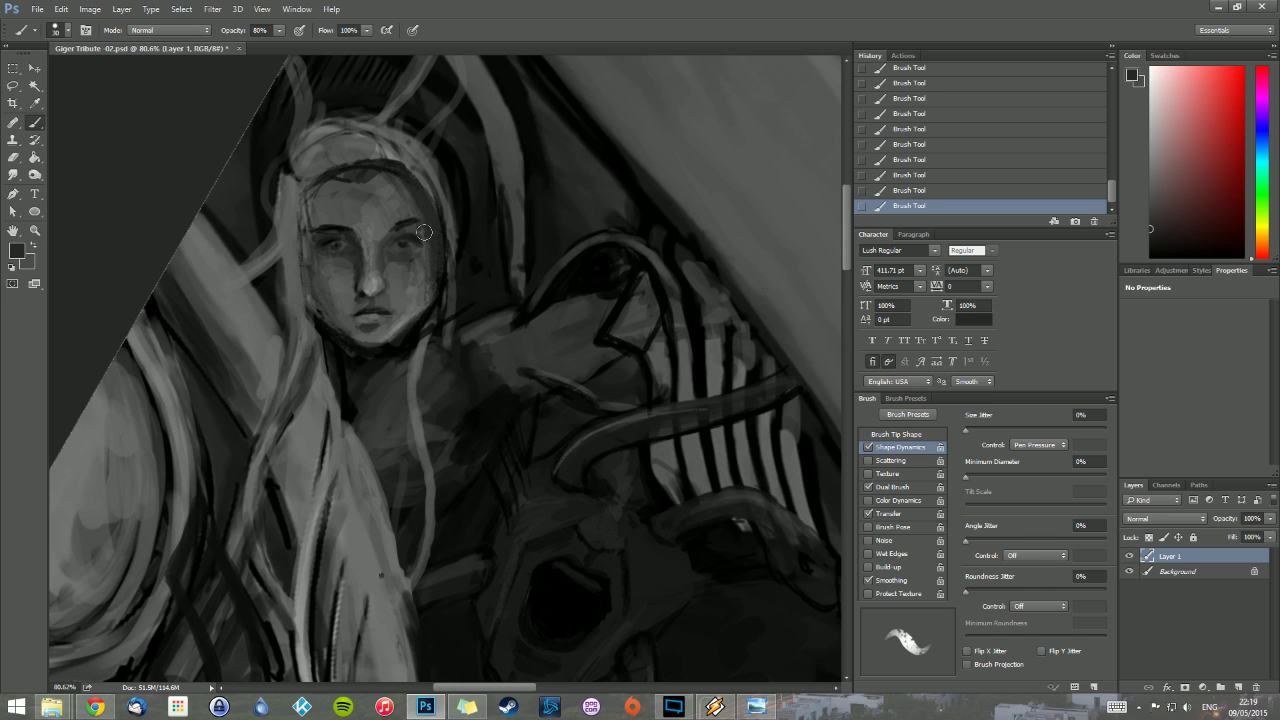
{"action": "mouse_move", "coordinate": [452, 270]}
{"action": "left_mouse_down", "text": "alt"}
{"action": "mouse_move", "coordinate": [466, 243]}
{"action": "mouse_move", "coordinate": [430, 205]}
{"action": "mouse_move", "coordinate": [440, 312]}
{"action": "mouse_move", "coordinate": [420, 418]}
{"action": "left_mouse_up", "text": "alt"}
{"action": "mouse_move", "coordinate": [354, 164]}
{"action": "left_mouse_down"}
{"action": "mouse_move", "coordinate": [391, 148]}
{"action": "mouse_move", "coordinate": [414, 157]}
{"action": "mouse_move", "coordinate": [385, 133]}
{"action": "mouse_move", "coordinate": [420, 145]}
{"action": "mouse_move", "coordinate": [432, 217]}
{"action": "left_mouse_up"}
{"action": "left_click_drag", "start_coordinate": [314, 186], "coordinate": [305, 318]}
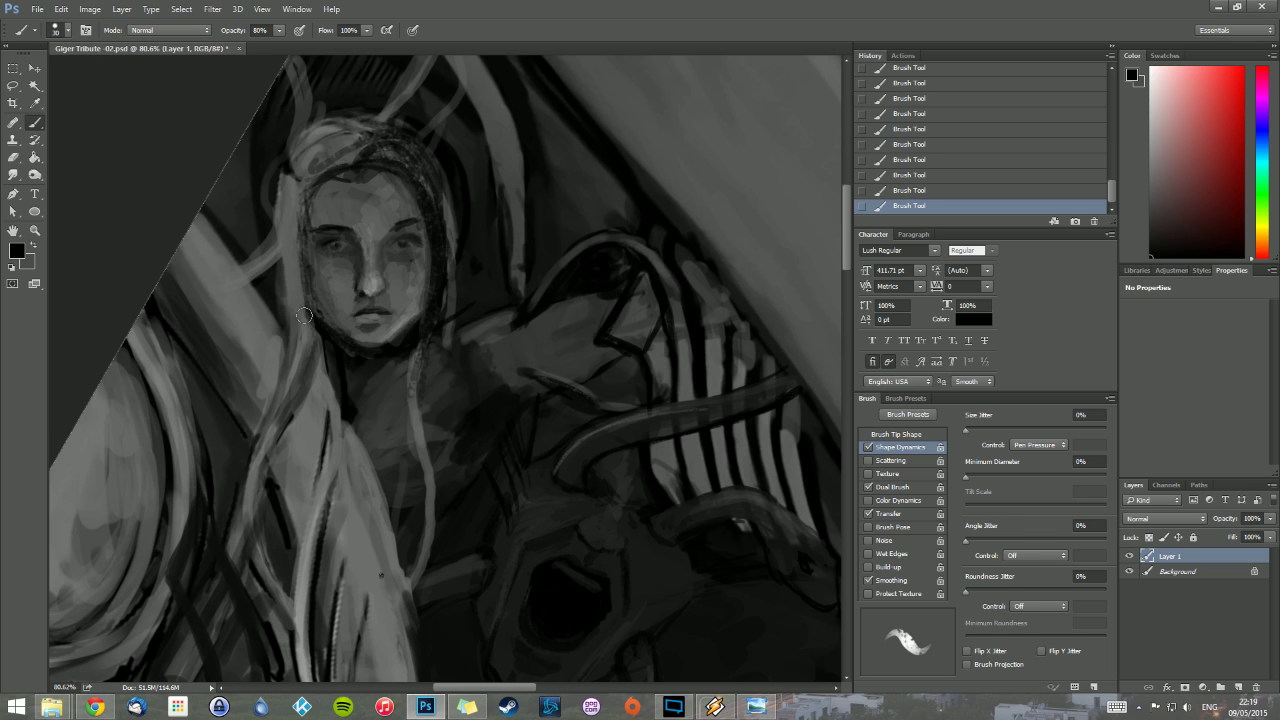
Step: Paint over the hair strands beside the neck with greys sampled from the pale diagonal shape behind them
{"action": "left_click", "coordinate": [261, 363], "text": "alt"}
{"action": "left_click_drag", "start_coordinate": [274, 463], "coordinate": [280, 430]}
{"action": "left_click_drag", "start_coordinate": [262, 398], "coordinate": [298, 466]}
{"action": "left_click", "coordinate": [260, 331], "text": "alt"}
{"action": "mouse_move", "coordinate": [252, 358]}
{"action": "left_mouse_down"}
{"action": "mouse_move", "coordinate": [299, 457]}
{"action": "mouse_move", "coordinate": [300, 408]}
{"action": "left_mouse_up"}
{"action": "left_click_drag", "start_coordinate": [259, 316], "coordinate": [304, 376]}
{"action": "left_click_drag", "start_coordinate": [272, 316], "coordinate": [307, 368]}
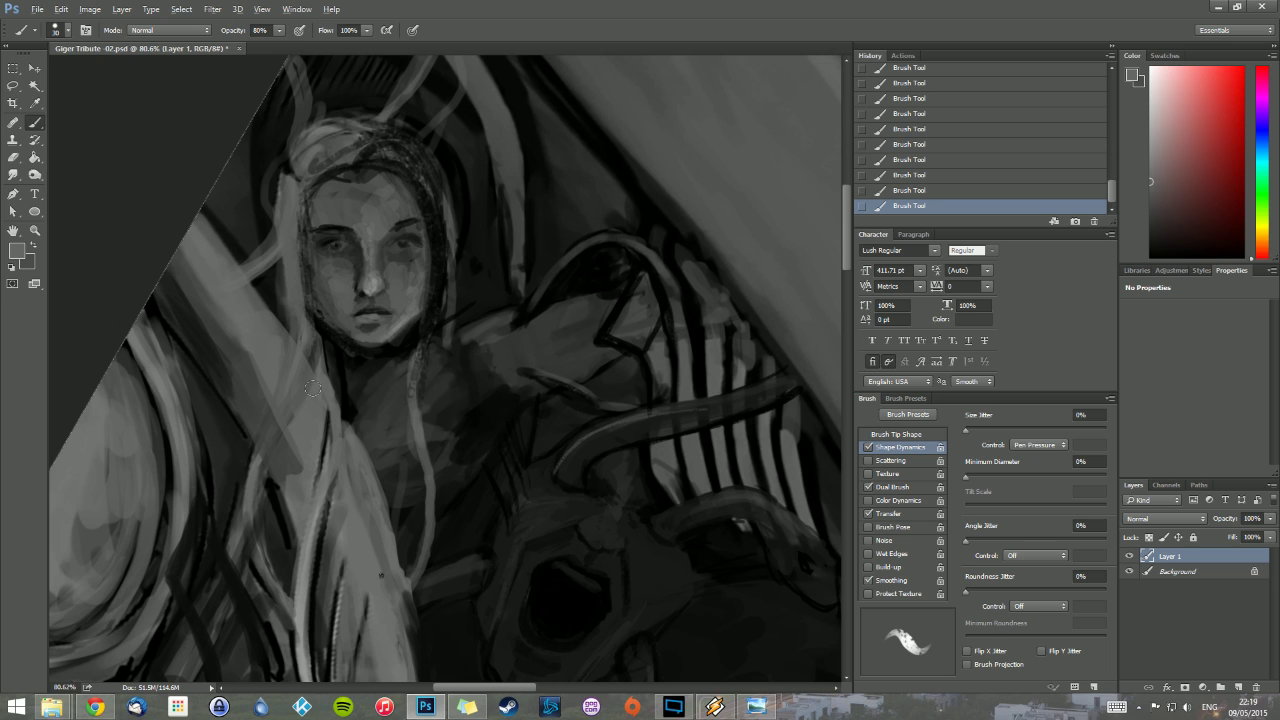
Step: Paint over the pale hair strands around the crown and both sides of the face with dark tones sampled nearby
{"action": "left_click", "coordinate": [272, 283], "text": "alt"}
{"action": "left_click_drag", "start_coordinate": [272, 281], "coordinate": [309, 339]}
{"action": "mouse_move", "coordinate": [277, 260]}
{"action": "left_mouse_down"}
{"action": "mouse_move", "coordinate": [294, 300]}
{"action": "mouse_move", "coordinate": [298, 215]}
{"action": "mouse_move", "coordinate": [275, 240]}
{"action": "mouse_move", "coordinate": [272, 172]}
{"action": "left_mouse_up"}
{"action": "left_click", "coordinate": [267, 134], "text": "alt"}
{"action": "mouse_move", "coordinate": [307, 114]}
{"action": "left_mouse_down"}
{"action": "mouse_move", "coordinate": [413, 147]}
{"action": "mouse_move", "coordinate": [447, 211]}
{"action": "mouse_move", "coordinate": [455, 189]}
{"action": "left_mouse_up"}
{"action": "left_click", "coordinate": [454, 144], "text": "alt"}
{"action": "mouse_move", "coordinate": [456, 139]}
{"action": "left_mouse_down"}
{"action": "mouse_move", "coordinate": [432, 185]}
{"action": "mouse_move", "coordinate": [440, 318]}
{"action": "mouse_move", "coordinate": [367, 368]}
{"action": "left_mouse_up"}
Step: Block in near-black edges above and below the outstretched arm, and cover the hanging strand beneath it
{"action": "left_click", "coordinate": [409, 348], "text": "alt"}
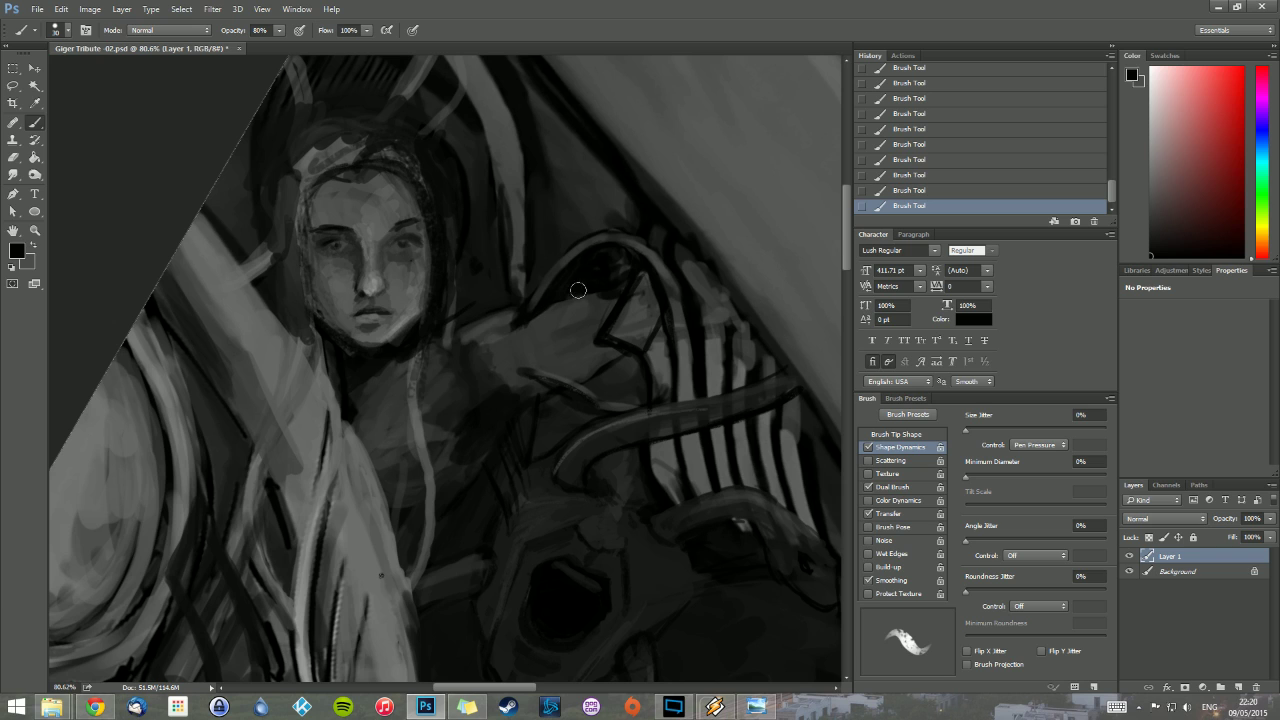
{"action": "left_click_drag", "start_coordinate": [561, 303], "coordinate": [390, 400]}
{"action": "left_click_drag", "start_coordinate": [485, 344], "coordinate": [362, 436]}
{"action": "left_click_drag", "start_coordinate": [451, 363], "coordinate": [548, 313]}
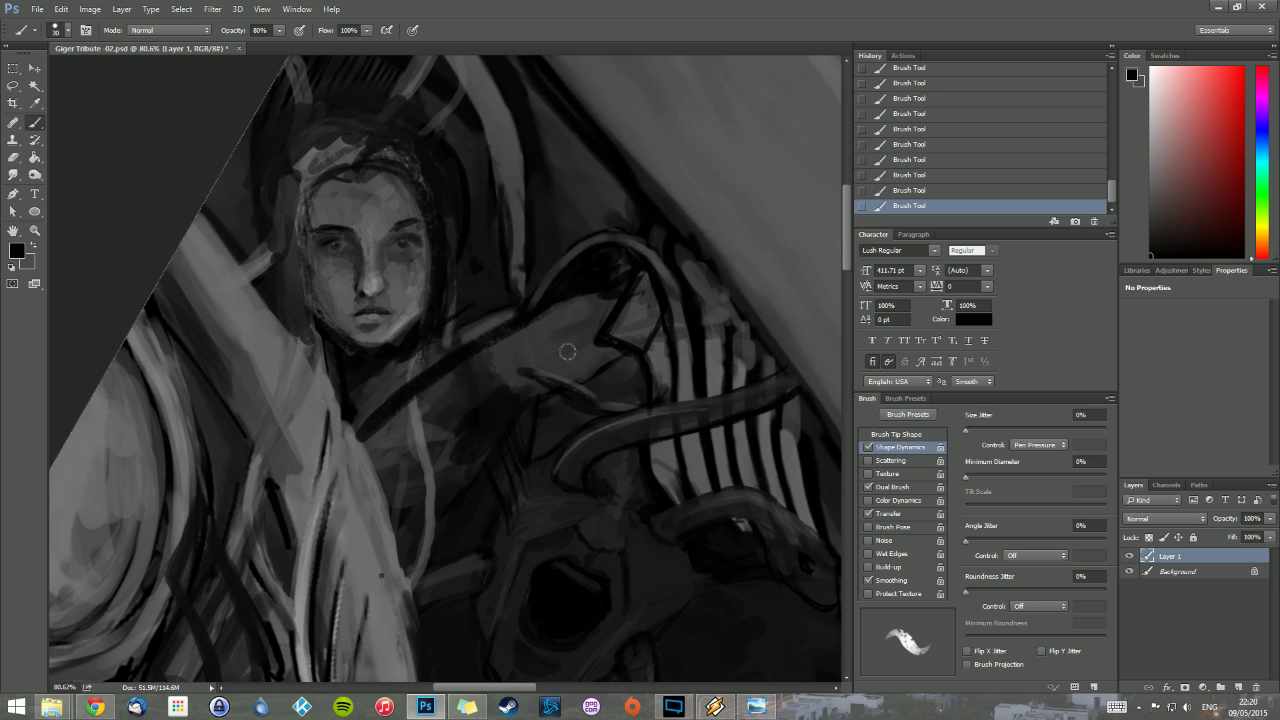
{"action": "left_click_drag", "start_coordinate": [458, 450], "coordinate": [395, 495]}
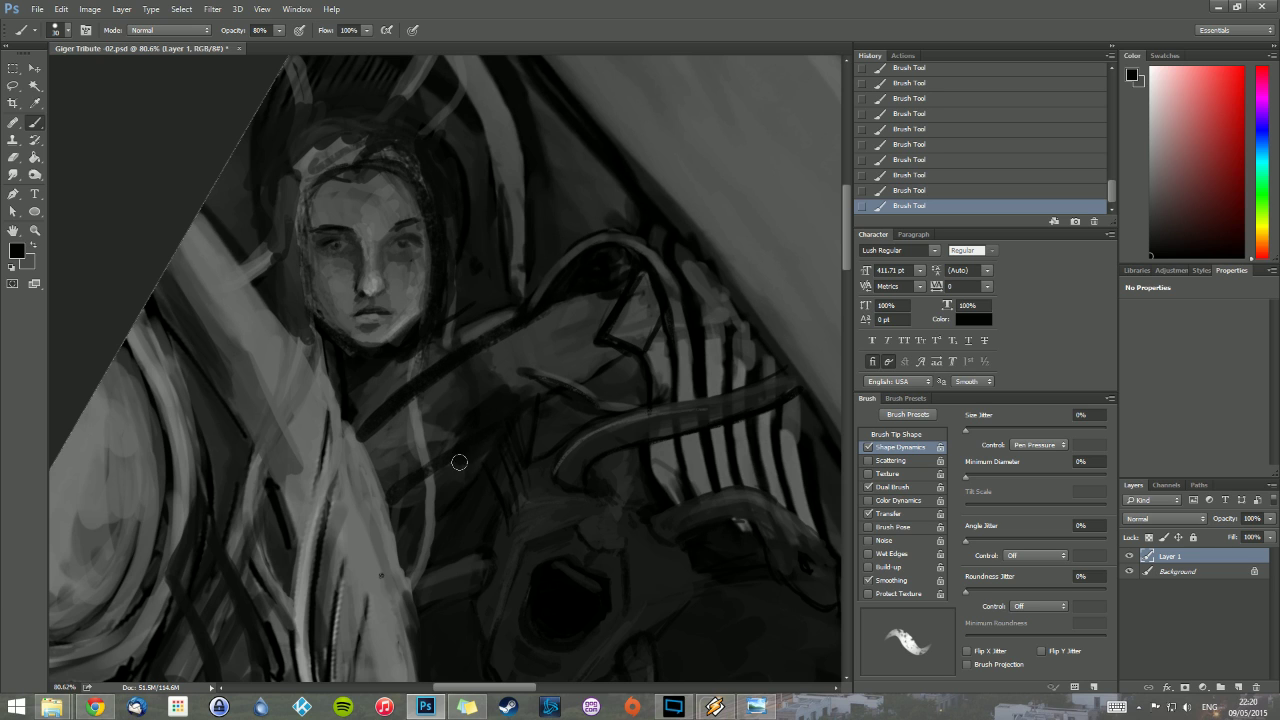
{"action": "mouse_move", "coordinate": [477, 453]}
{"action": "left_mouse_down"}
{"action": "mouse_move", "coordinate": [448, 509]}
{"action": "mouse_move", "coordinate": [446, 475]}
{"action": "mouse_move", "coordinate": [408, 514]}
{"action": "mouse_move", "coordinate": [408, 500]}
{"action": "mouse_move", "coordinate": [450, 477]}
{"action": "mouse_move", "coordinate": [409, 560]}
{"action": "left_mouse_up"}
{"action": "left_click", "coordinate": [459, 537], "text": "alt"}
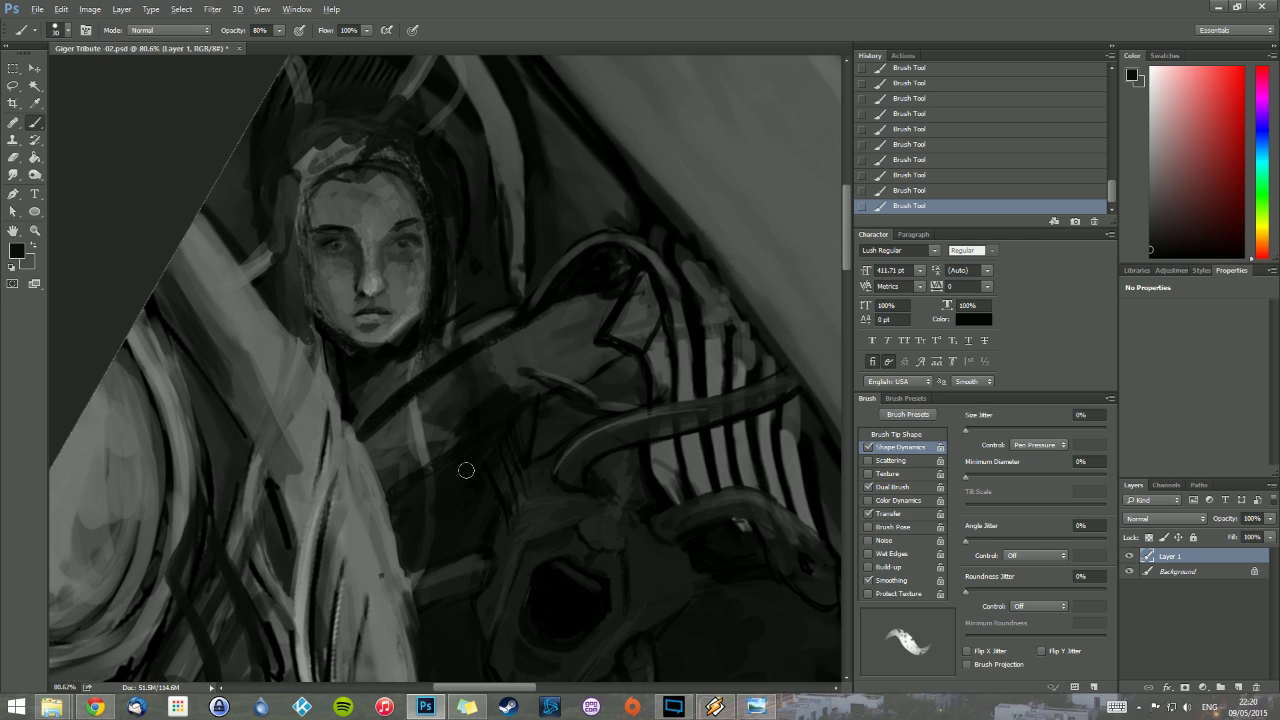
Step: Fill the arm from shoulder to elbow with a mid grey sampled from it, smoothing its surface
{"action": "left_click", "coordinate": [397, 429], "text": "alt"}
{"action": "left_click_drag", "start_coordinate": [471, 376], "coordinate": [386, 437]}
{"action": "mouse_move", "coordinate": [495, 399]}
{"action": "left_mouse_down"}
{"action": "mouse_move", "coordinate": [426, 456]}
{"action": "mouse_move", "coordinate": [522, 394]}
{"action": "mouse_move", "coordinate": [527, 375]}
{"action": "mouse_move", "coordinate": [432, 420]}
{"action": "left_mouse_up"}
{"action": "mouse_move", "coordinate": [540, 382]}
{"action": "left_mouse_down"}
{"action": "mouse_move", "coordinate": [451, 421]}
{"action": "mouse_move", "coordinate": [555, 387]}
{"action": "left_mouse_up"}
{"action": "mouse_move", "coordinate": [403, 430]}
{"action": "left_mouse_down"}
{"action": "mouse_move", "coordinate": [568, 319]}
{"action": "mouse_move", "coordinate": [363, 434]}
{"action": "left_mouse_up"}
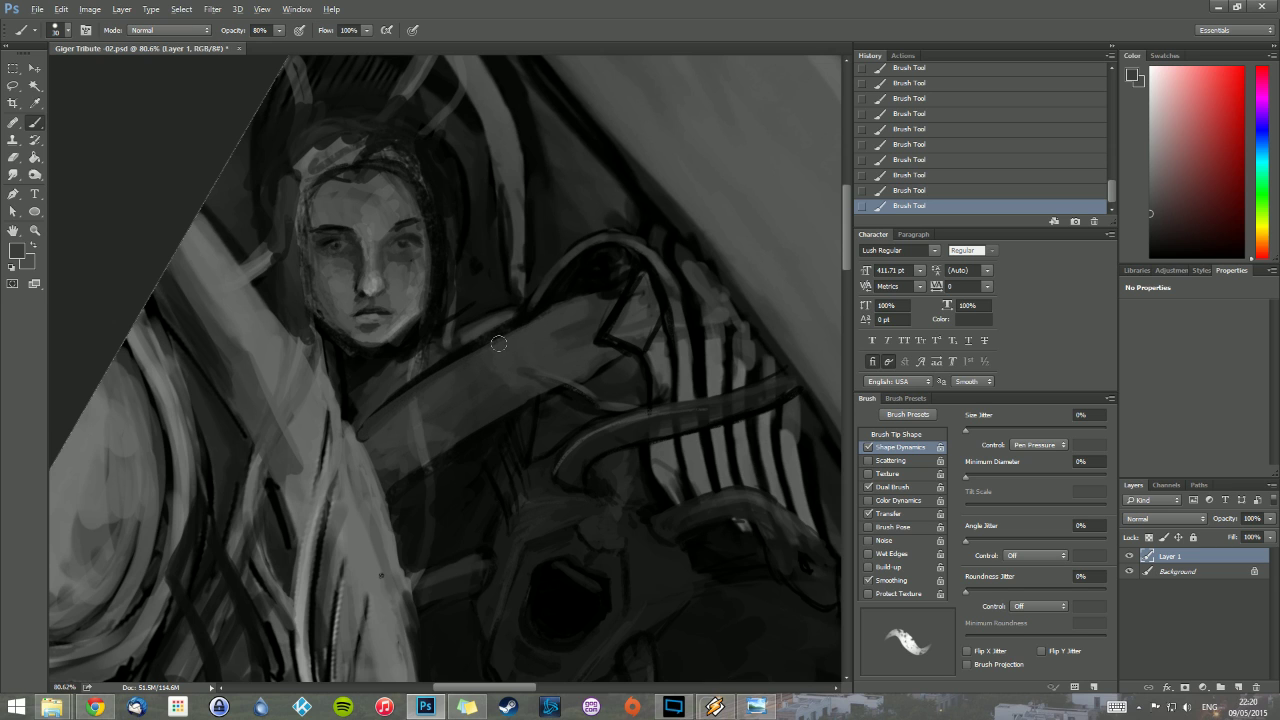
{"action": "left_click_drag", "start_coordinate": [548, 312], "coordinate": [438, 372]}
Step: Darken the pale strip between the head and the arm's upper edge with a sampled near-black
{"action": "left_click", "coordinate": [462, 204], "text": "alt"}
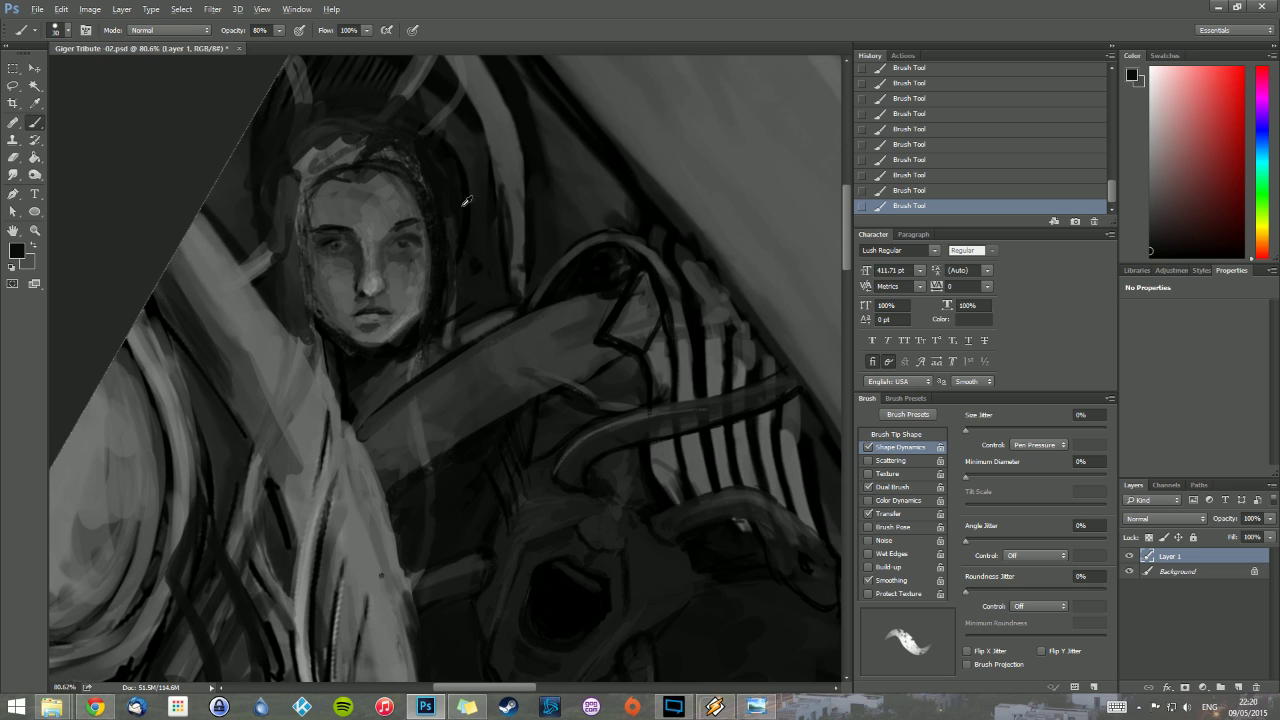
{"action": "left_click_drag", "start_coordinate": [467, 278], "coordinate": [451, 315]}
{"action": "left_click_drag", "start_coordinate": [471, 287], "coordinate": [450, 348]}
{"action": "left_click_drag", "start_coordinate": [488, 320], "coordinate": [455, 347]}
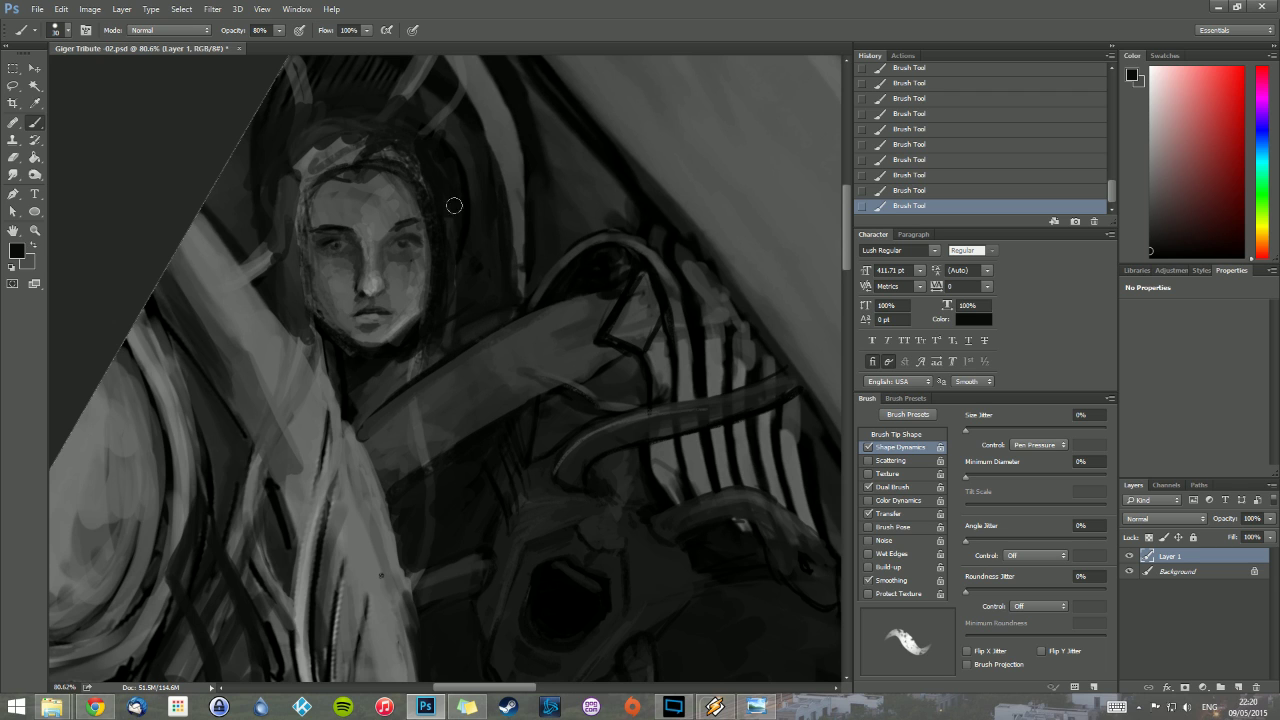
Step: Cover the pale crown patch and shape a pointed hairline over the forehead with sampled greys and a 17 px brush
{"action": "mouse_move", "coordinate": [338, 147]}
{"action": "left_mouse_down"}
{"action": "mouse_move", "coordinate": [290, 180]}
{"action": "mouse_move", "coordinate": [311, 174]}
{"action": "left_mouse_up"}
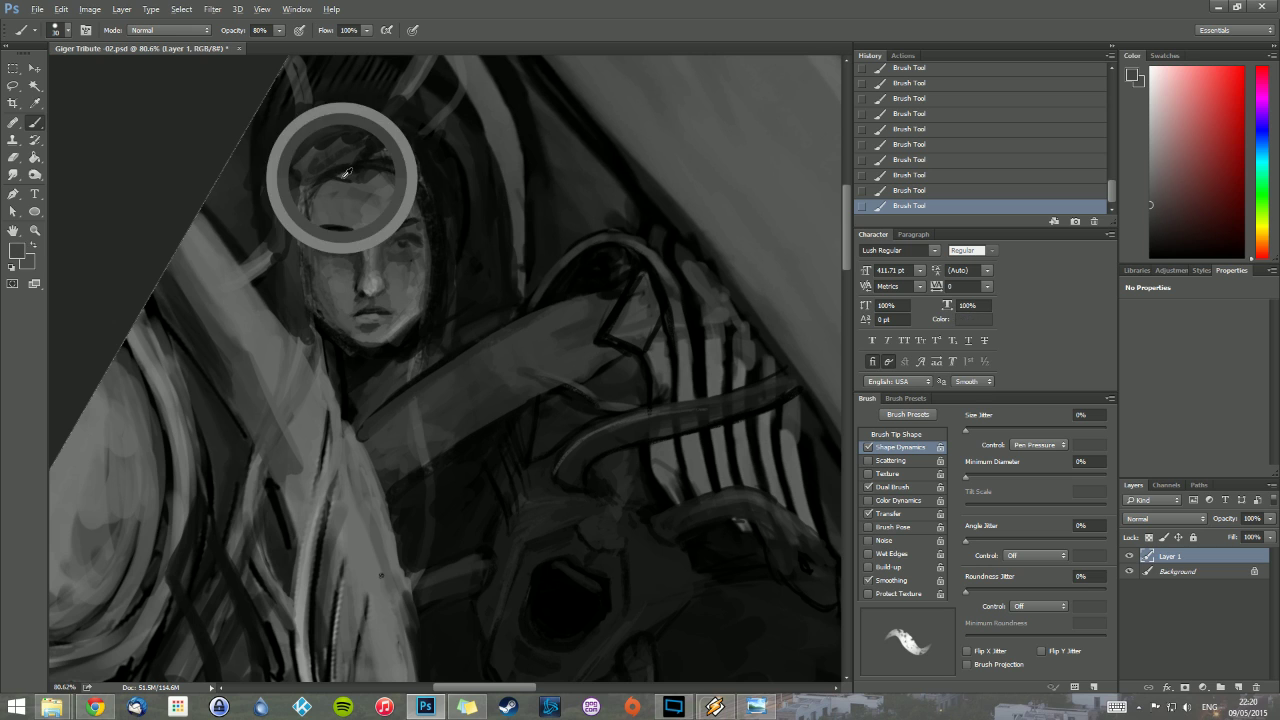
{"action": "right_click", "coordinate": [343, 177]}
{"action": "left_click_drag", "start_coordinate": [443, 207], "coordinate": [441, 207]}
{"action": "left_click", "coordinate": [333, 178]}
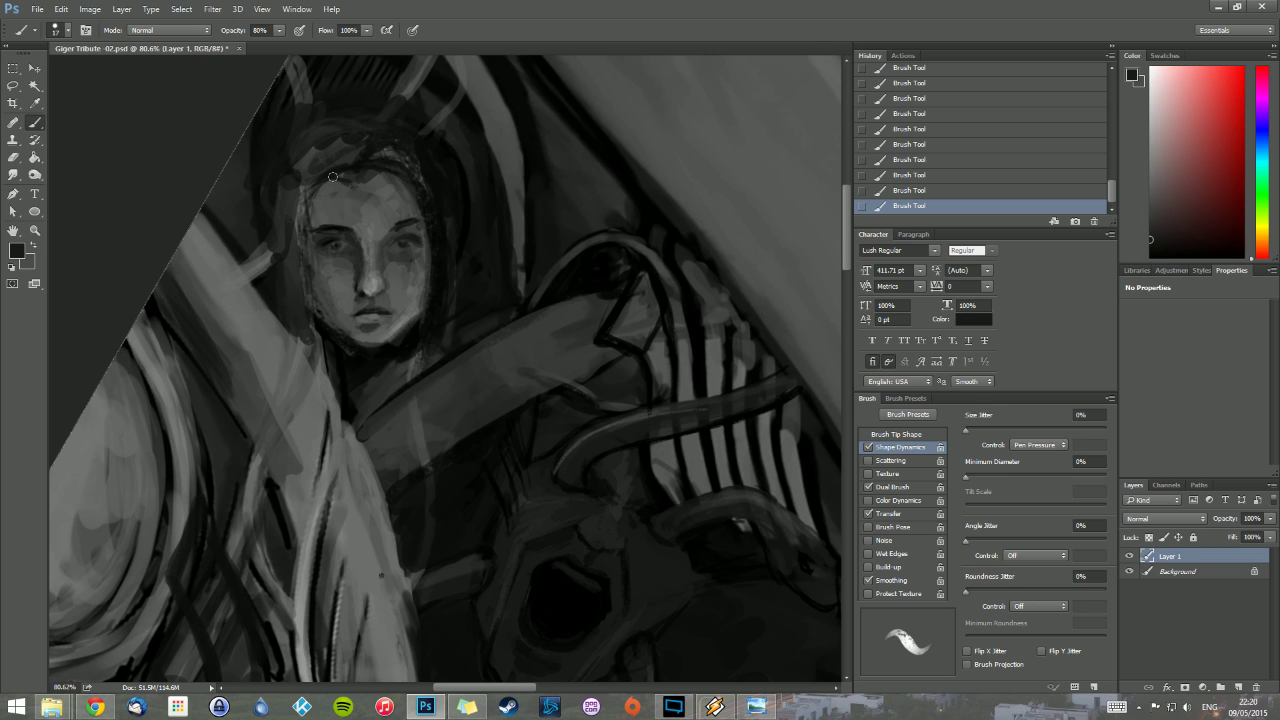
{"action": "left_click", "coordinate": [354, 172], "text": "alt"}
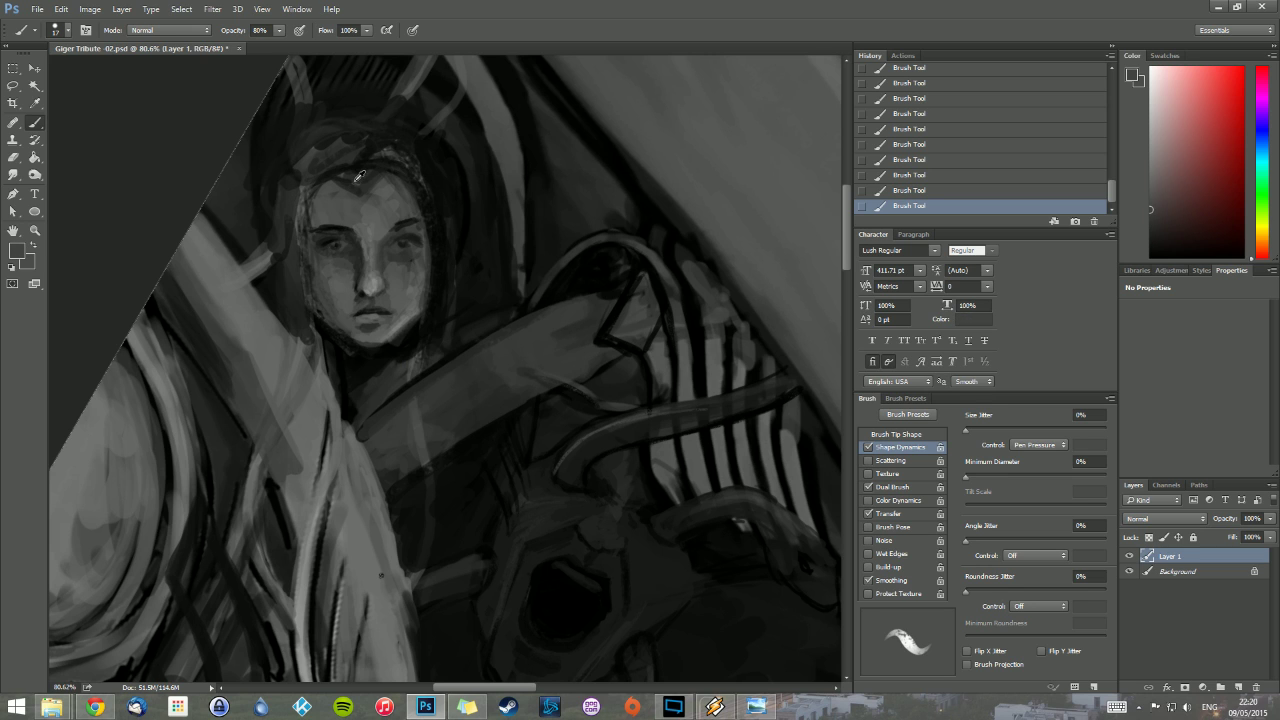
{"action": "left_click", "coordinate": [349, 177], "text": "alt"}
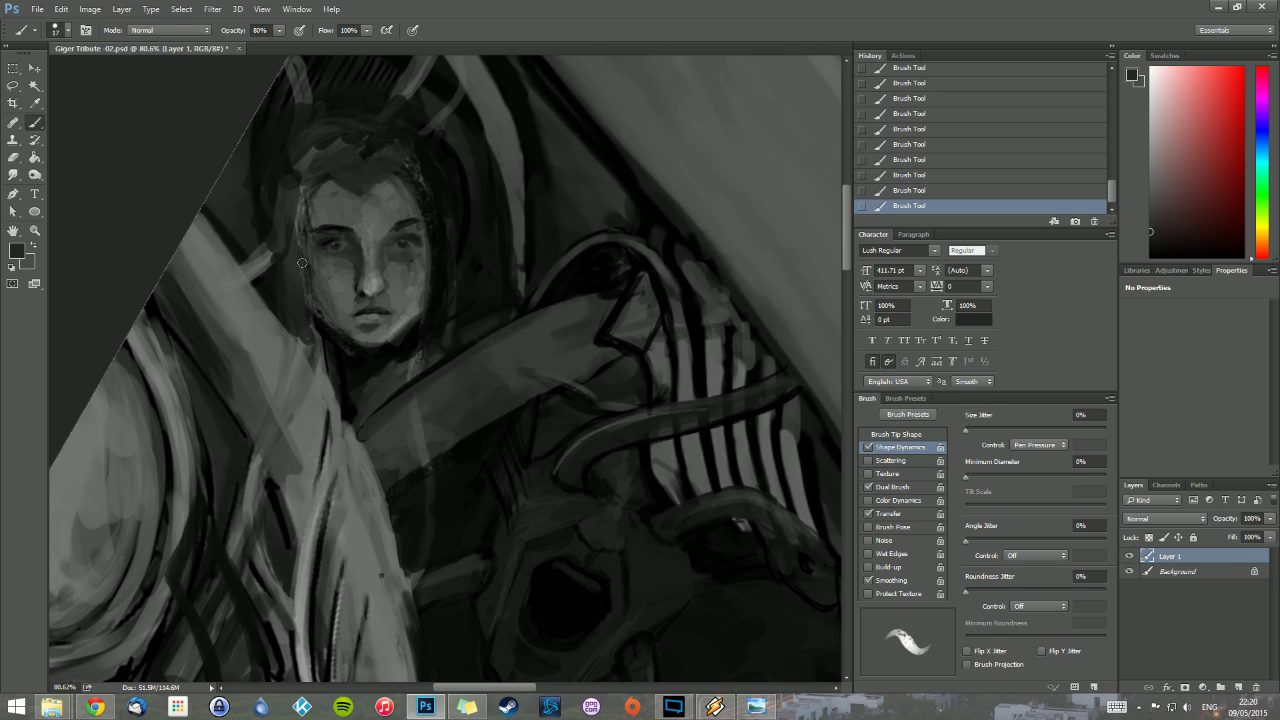
{"action": "left_click", "coordinate": [324, 318], "text": "alt"}
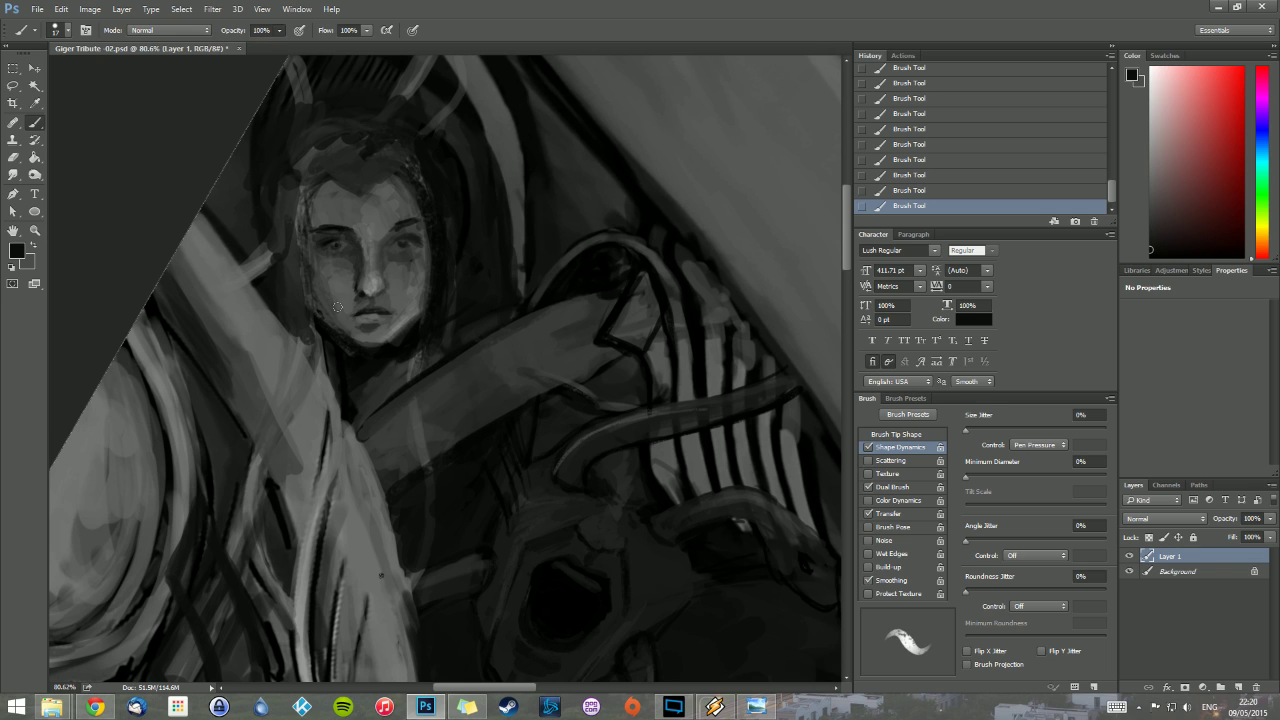
Step: Outline the pointed hairline and the sides of the face in near-black with a 4 px brush
{"action": "right_click", "coordinate": [338, 304]}
{"action": "left_click_drag", "start_coordinate": [416, 342], "coordinate": [410, 341]}
{"action": "key", "text": "Return"}
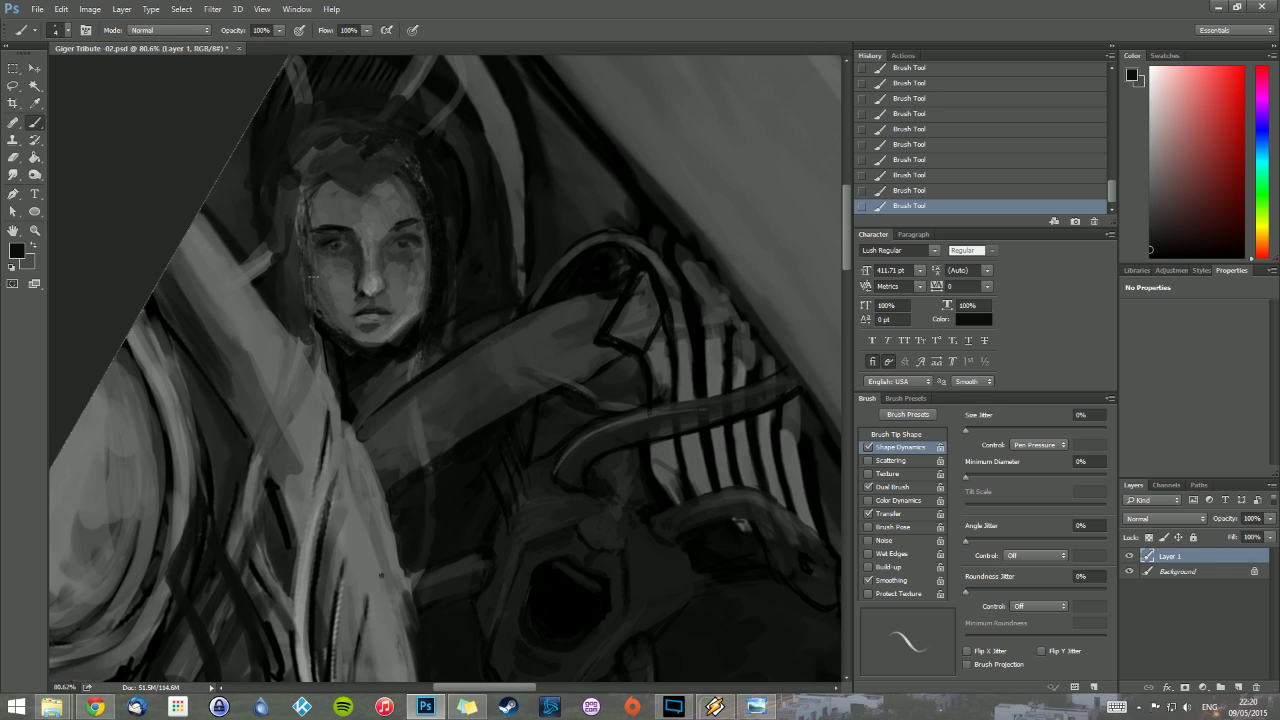
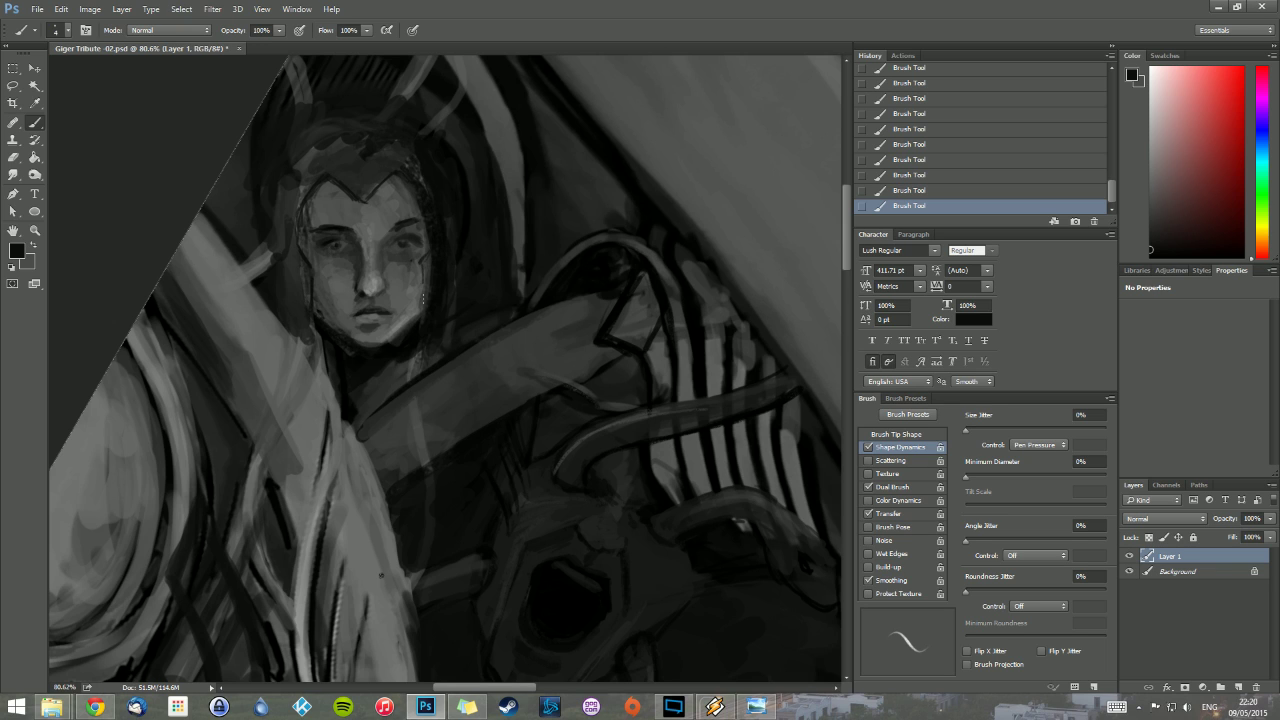
Step: Redefine the chin's edge with sampled greys and darken the neck beneath it using a 27 px brush
{"action": "left_click", "coordinate": [364, 341], "text": "alt"}
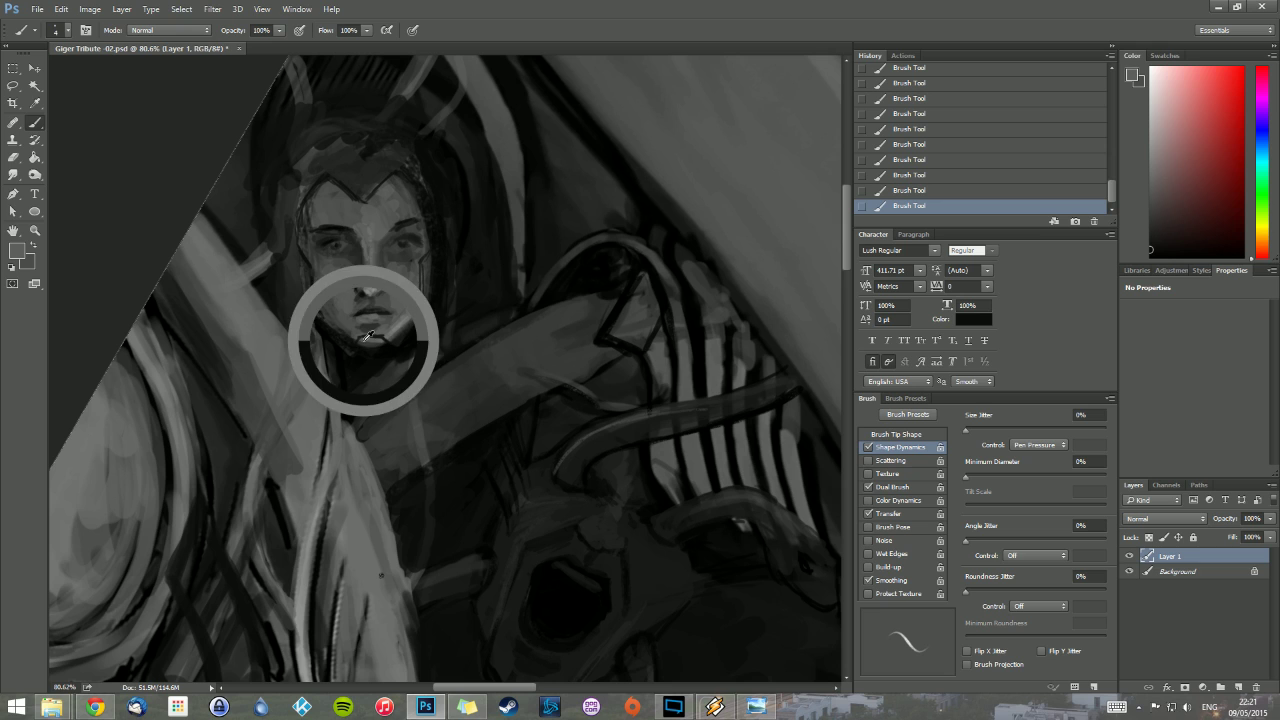
{"action": "right_click", "coordinate": [402, 358]}
{"action": "key", "text": "Return"}
{"action": "mouse_move", "coordinate": [362, 346]}
{"action": "left_mouse_down"}
{"action": "mouse_move", "coordinate": [375, 371]}
{"action": "mouse_move", "coordinate": [376, 354]}
{"action": "mouse_move", "coordinate": [363, 358]}
{"action": "mouse_move", "coordinate": [368, 392]}
{"action": "mouse_move", "coordinate": [398, 402]}
{"action": "mouse_move", "coordinate": [425, 362]}
{"action": "mouse_move", "coordinate": [396, 378]}
{"action": "left_mouse_up"}
{"action": "left_click", "coordinate": [357, 368], "text": "alt"}
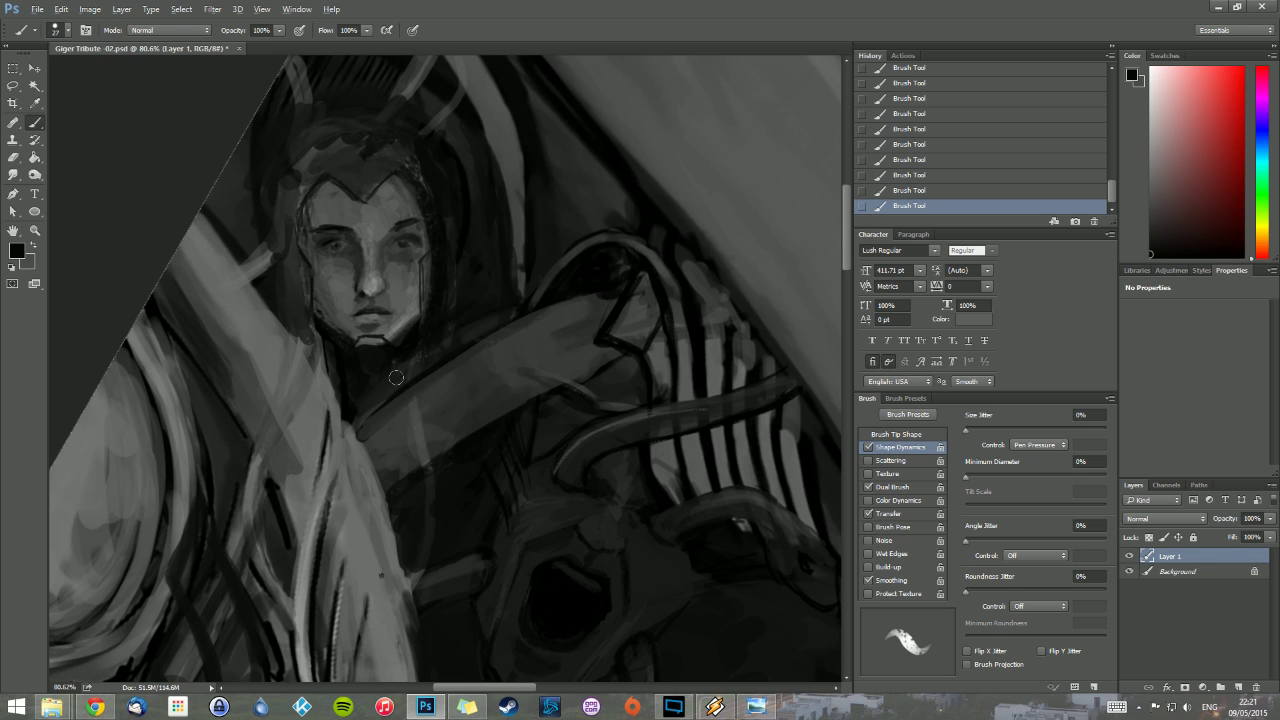
Step: Enlarge the brush and lower its opacity to 10% for soft dark shading around the head
{"action": "right_click", "coordinate": [366, 354]}
{"action": "left_click", "coordinate": [322, 152], "text": "alt"}
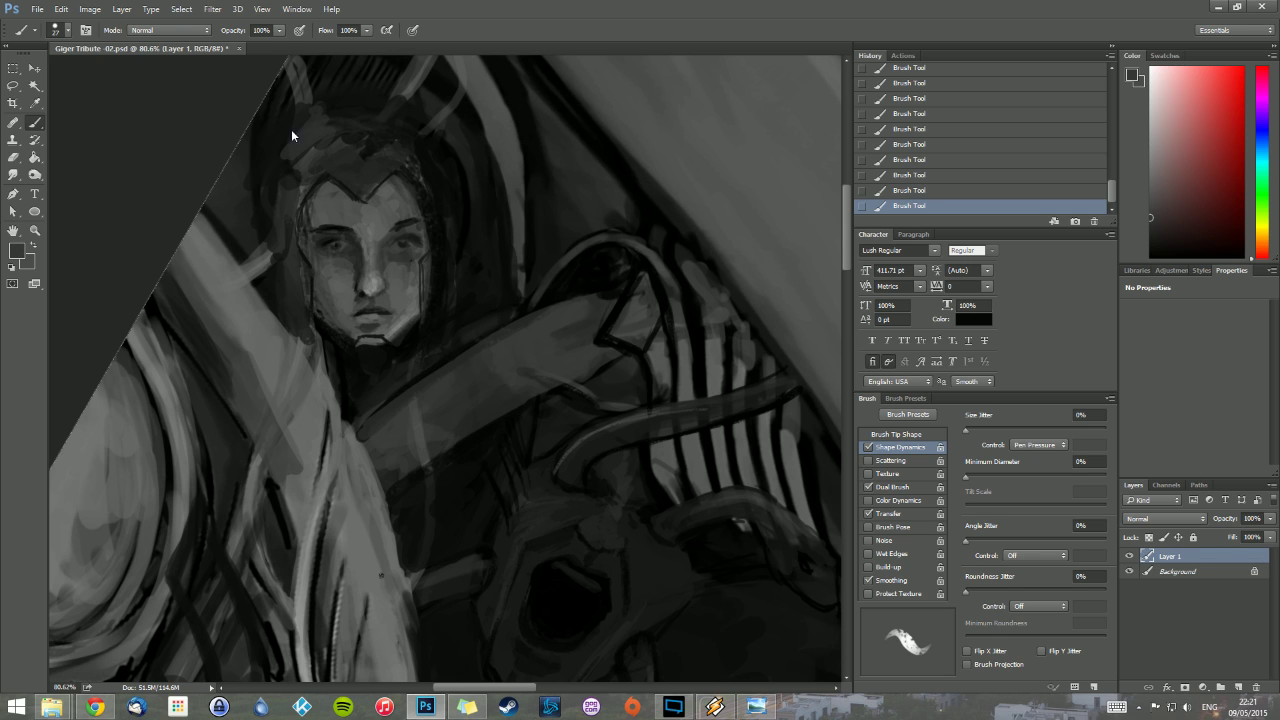
{"action": "left_click", "coordinate": [36, 231]}
{"action": "right_click", "coordinate": [338, 203]}
{"action": "left_click", "coordinate": [378, 211]}
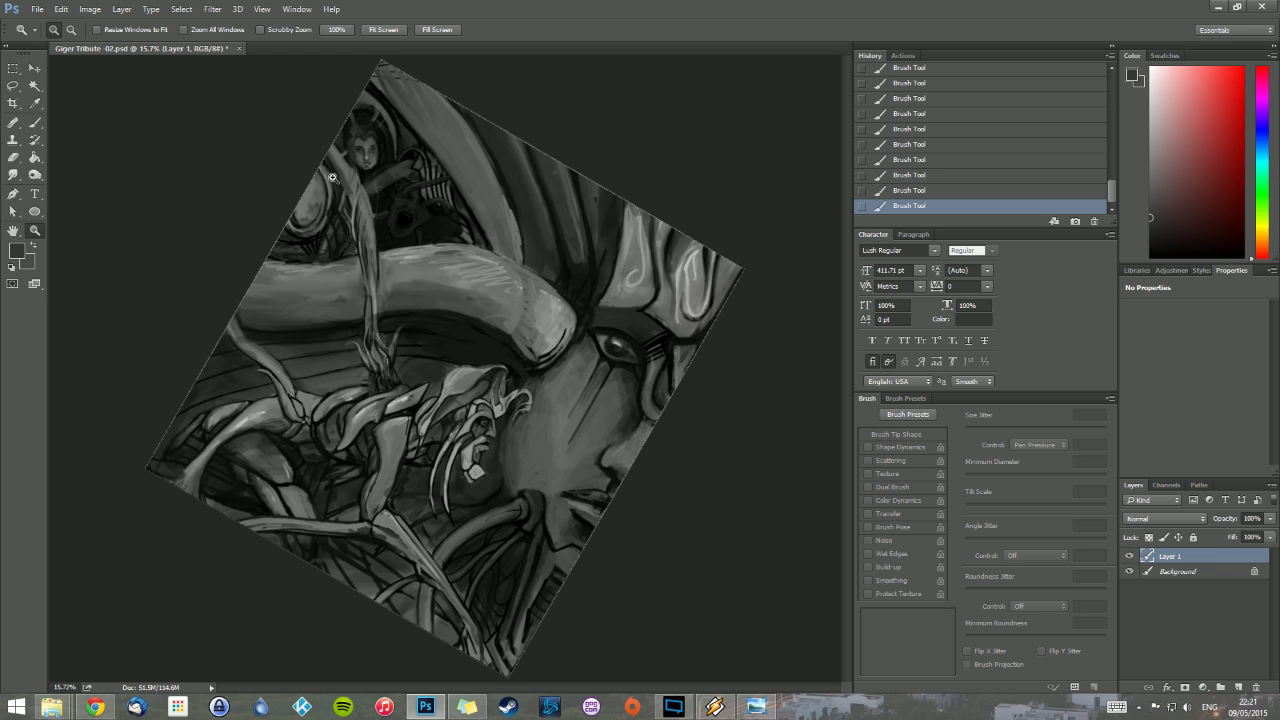
{"action": "left_click_drag", "start_coordinate": [333, 104], "coordinate": [482, 224]}
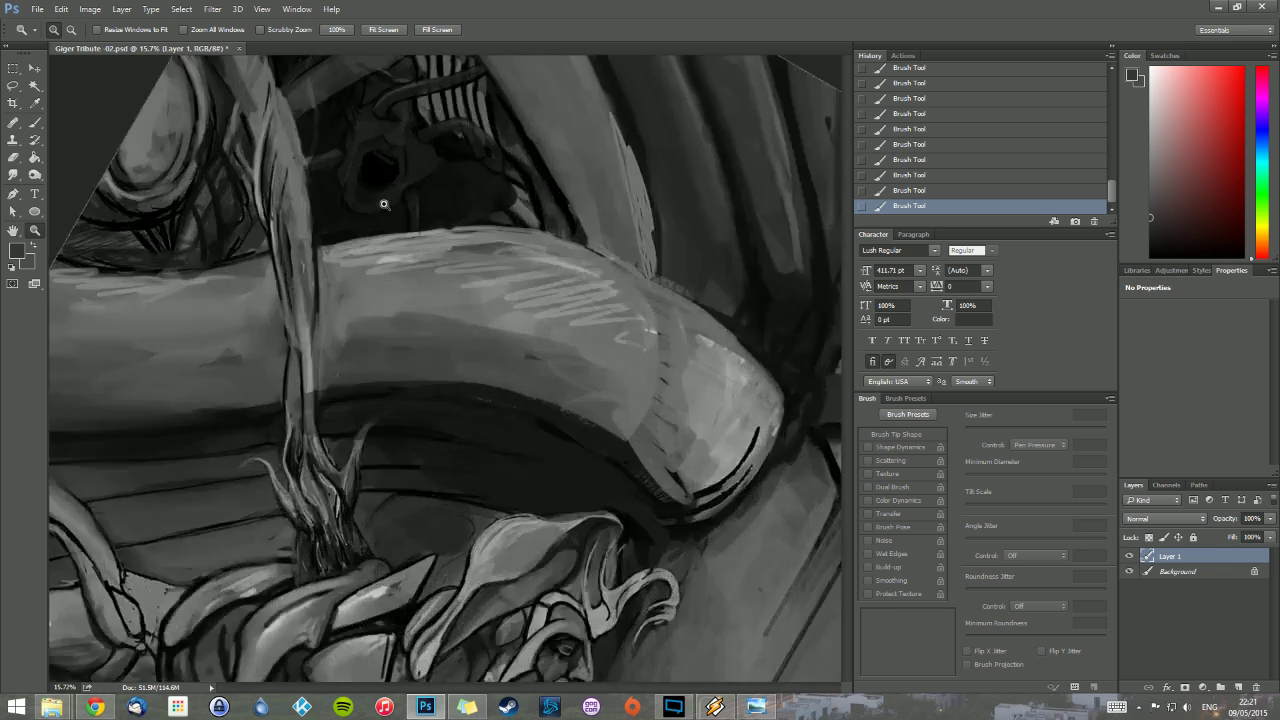
{"action": "left_click", "coordinate": [36, 124]}
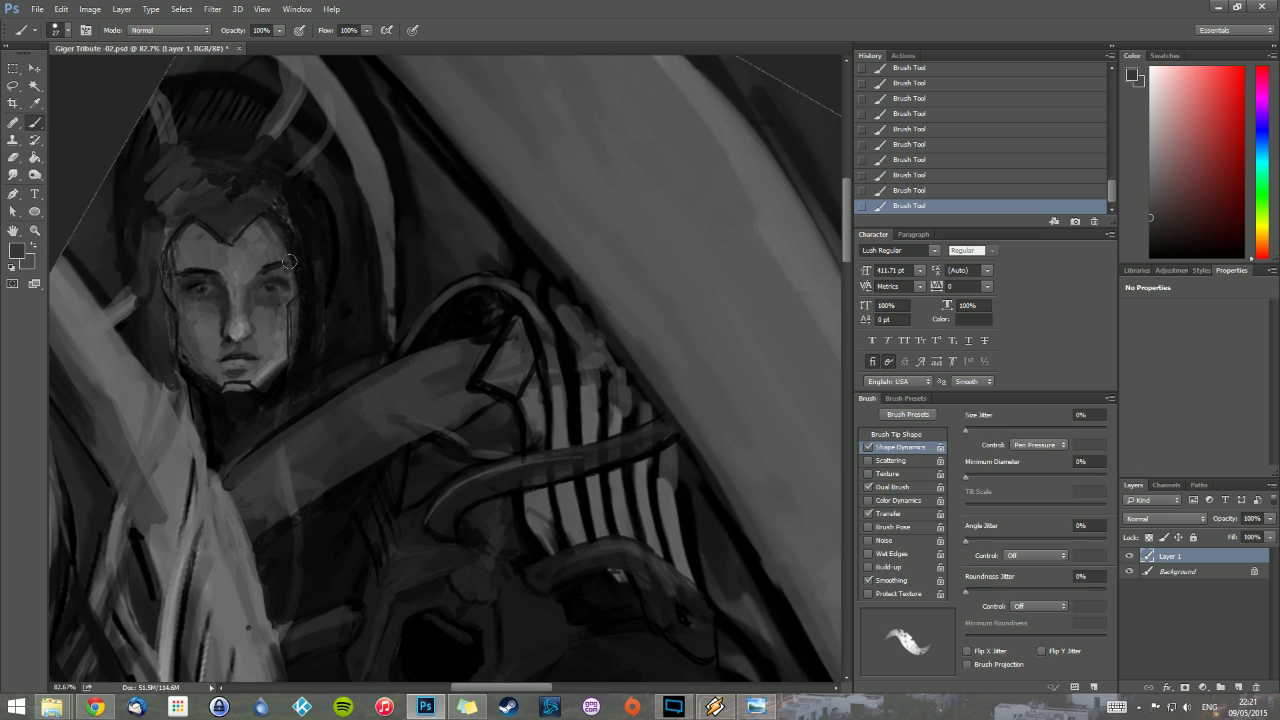
{"action": "right_click", "coordinate": [303, 265]}
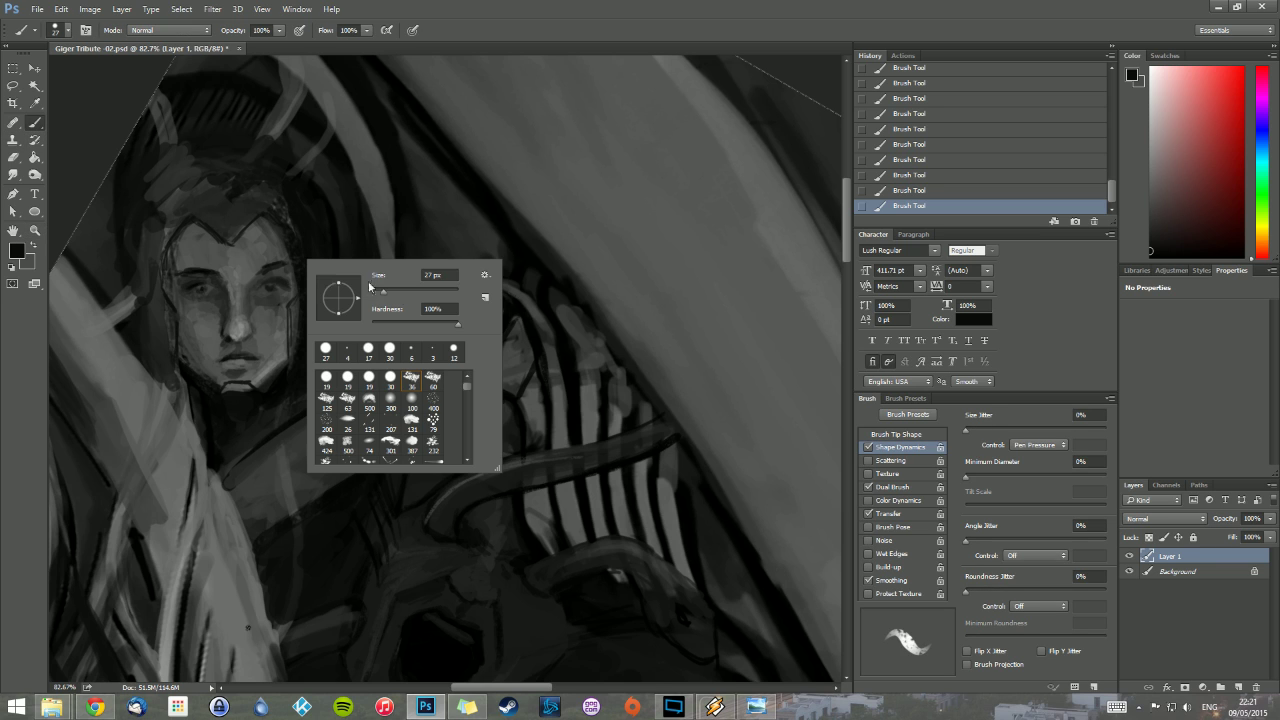
{"action": "left_click", "coordinate": [280, 31]}
{"action": "left_click_drag", "start_coordinate": [232, 43], "coordinate": [217, 42]}
{"action": "left_click", "coordinate": [148, 334]}
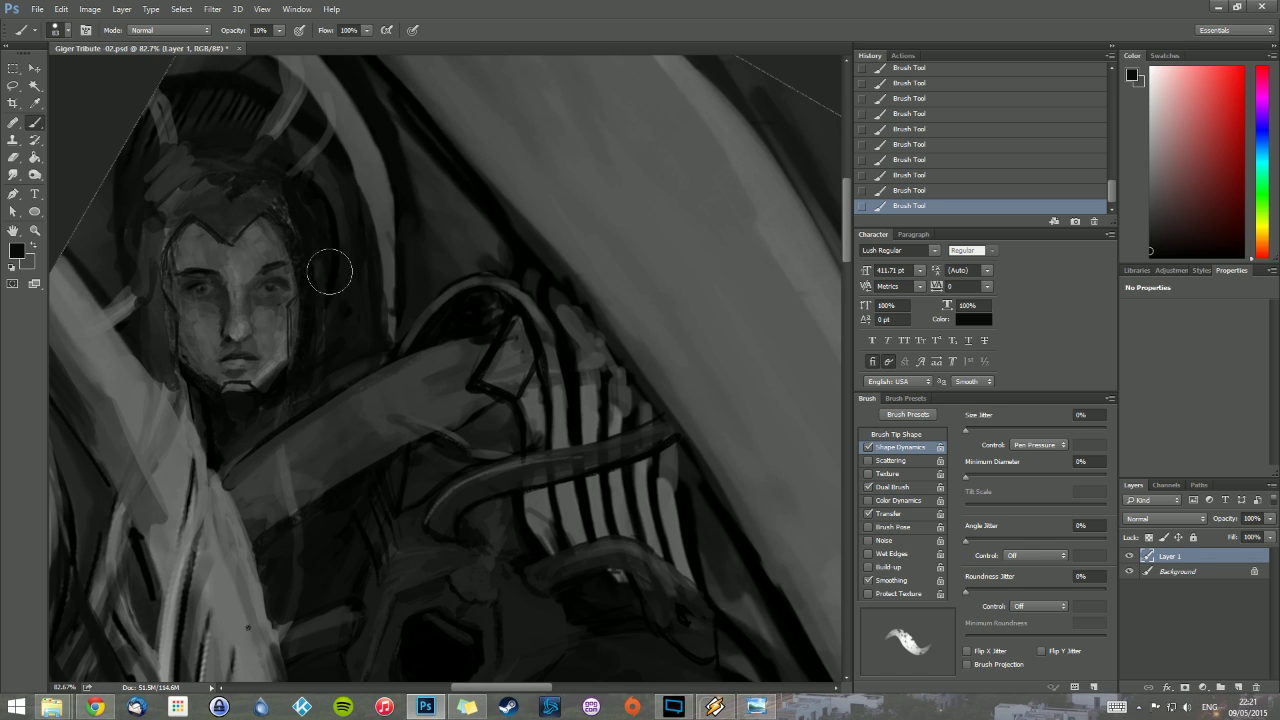
{"action": "left_click", "coordinate": [12, 68]}
{"action": "right_click", "coordinate": [203, 142]}
{"action": "key", "text": "Escape"}
{"action": "left_click_drag", "start_coordinate": [197, 131], "coordinate": [241, 158]}
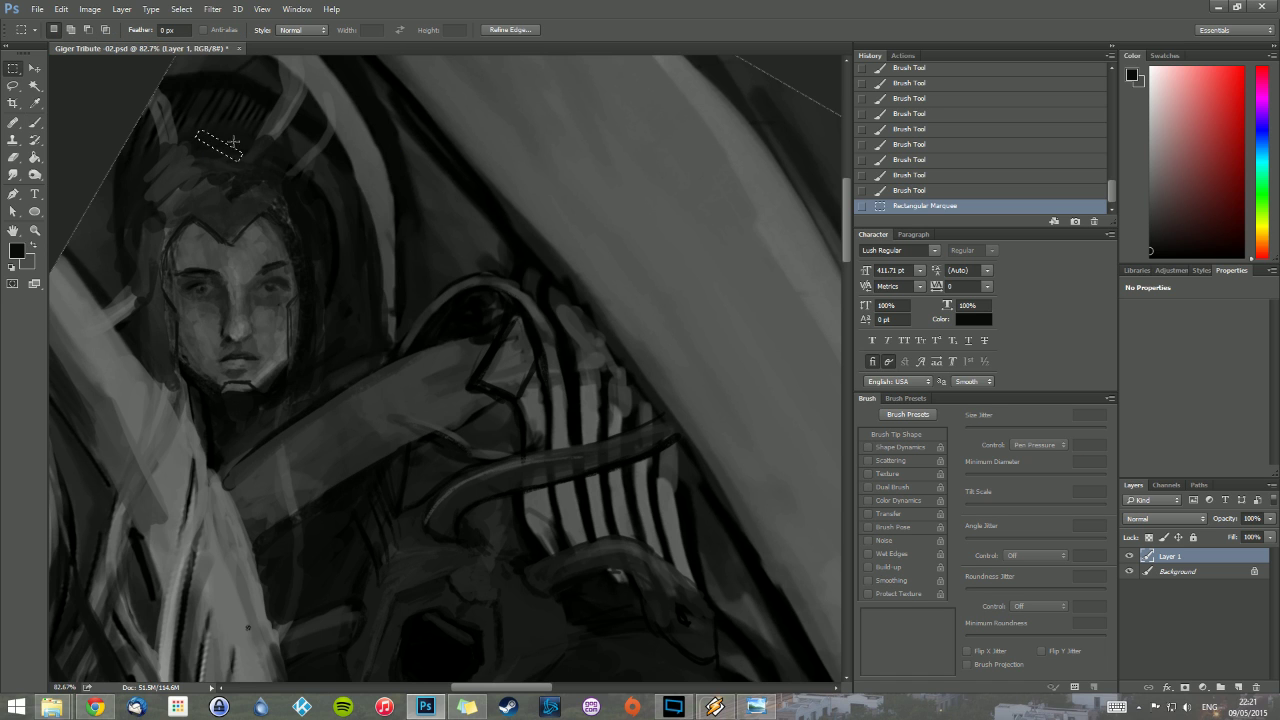
{"action": "right_click", "coordinate": [233, 143]}
{"action": "left_click", "coordinate": [258, 150]}
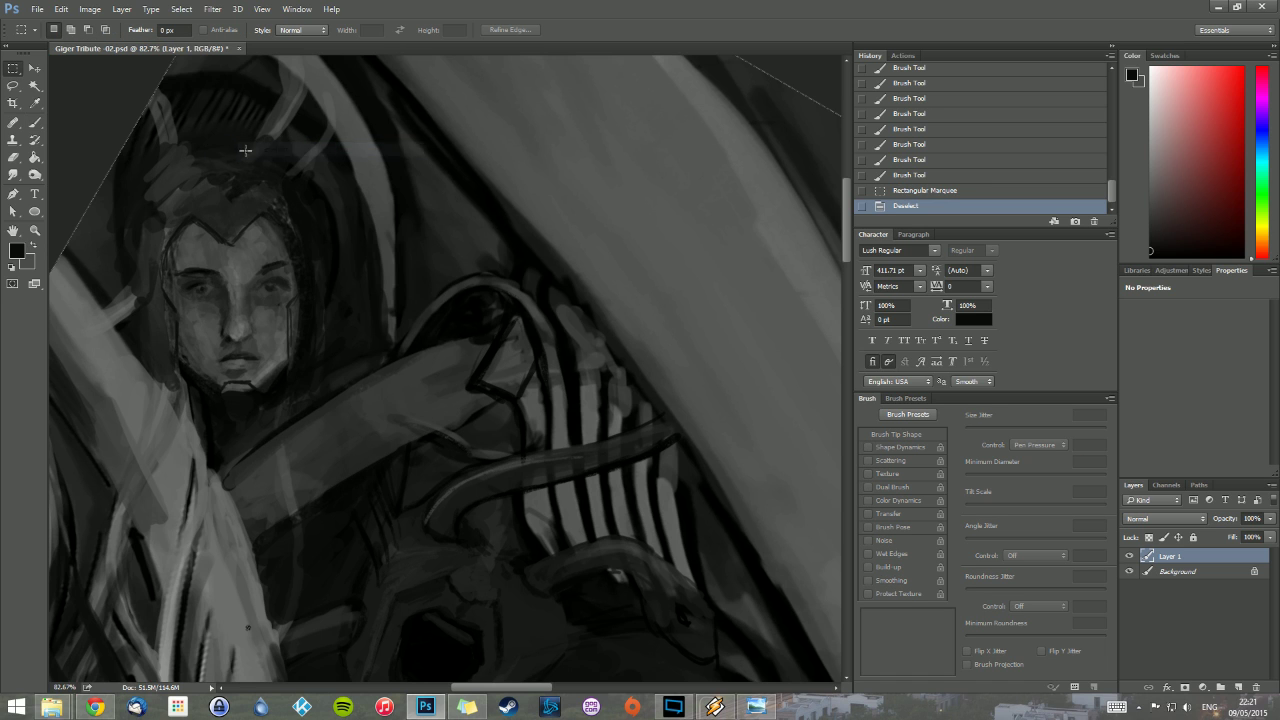
Step: Softly shade the chin, the outer face and the hood beside it with near-black at 10% brush opacity
{"action": "left_click", "coordinate": [36, 122]}
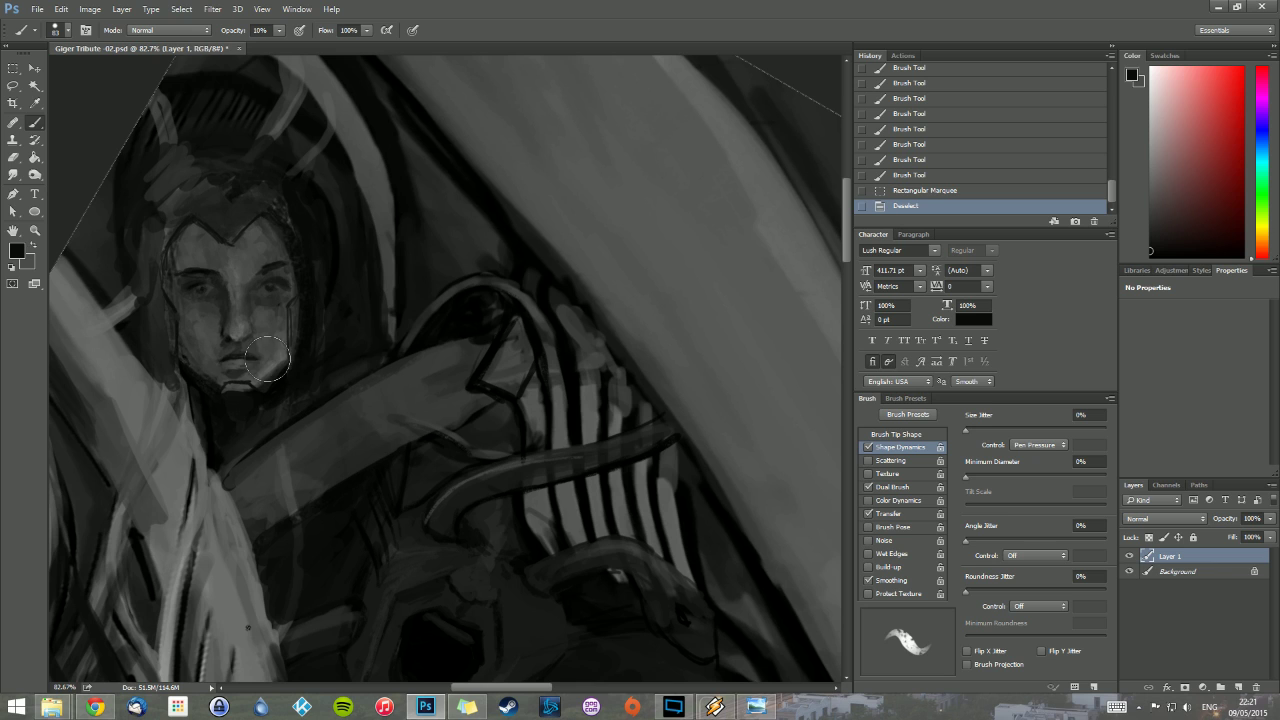
{"action": "left_click_drag", "start_coordinate": [246, 365], "coordinate": [240, 380]}
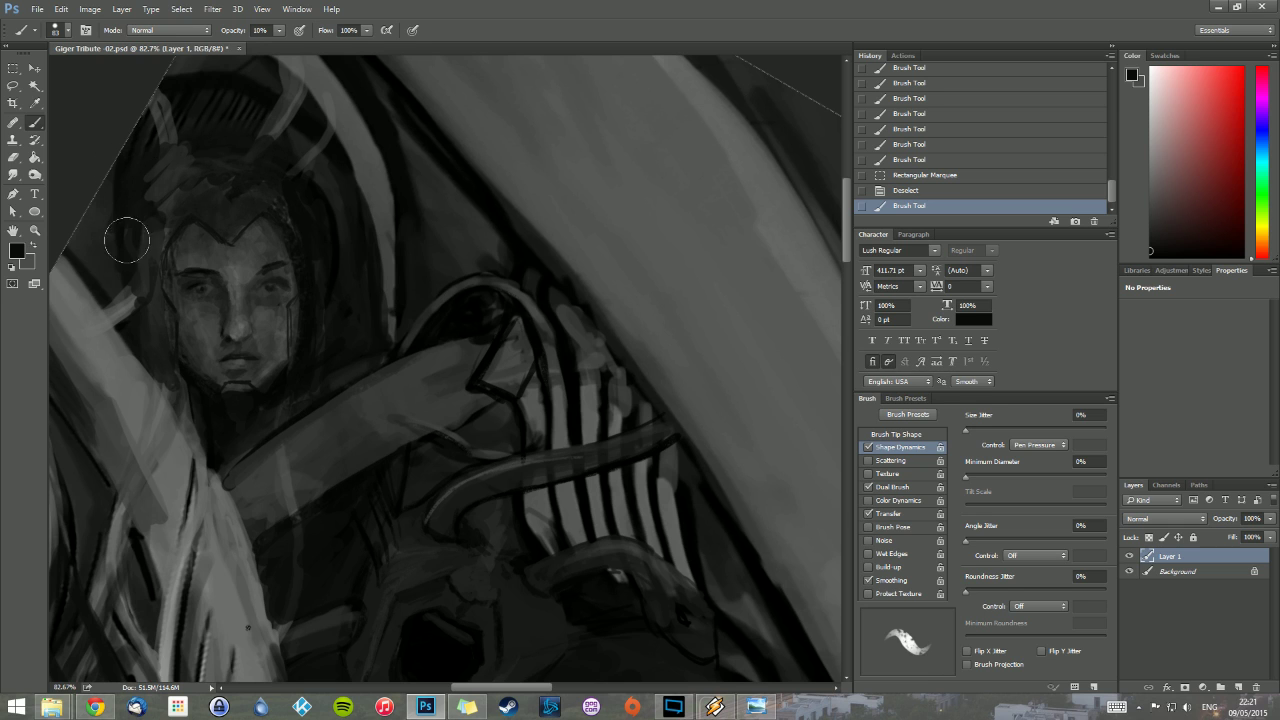
{"action": "left_click_drag", "start_coordinate": [152, 249], "coordinate": [204, 134]}
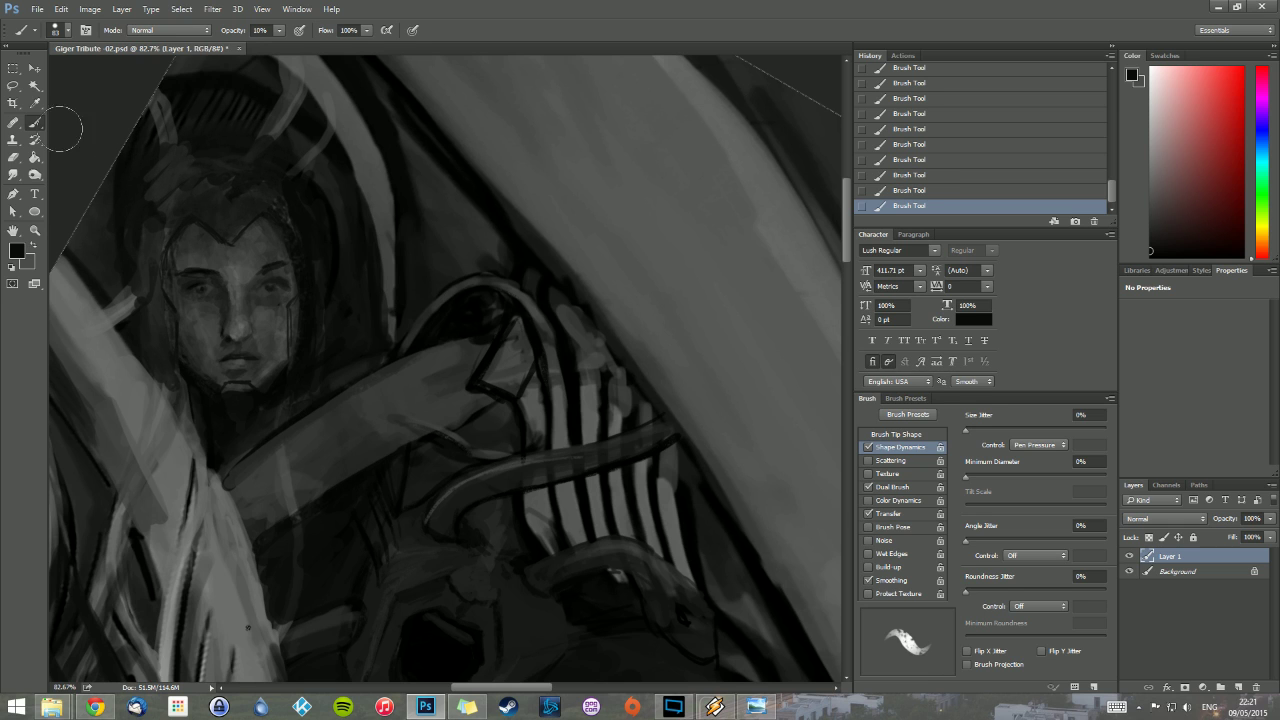
Step: Set the brush opacity to 38% and tone down the headdress and the pale strands beside the face with dark grey
{"action": "left_click_drag", "start_coordinate": [279, 30], "coordinate": [297, 47]}
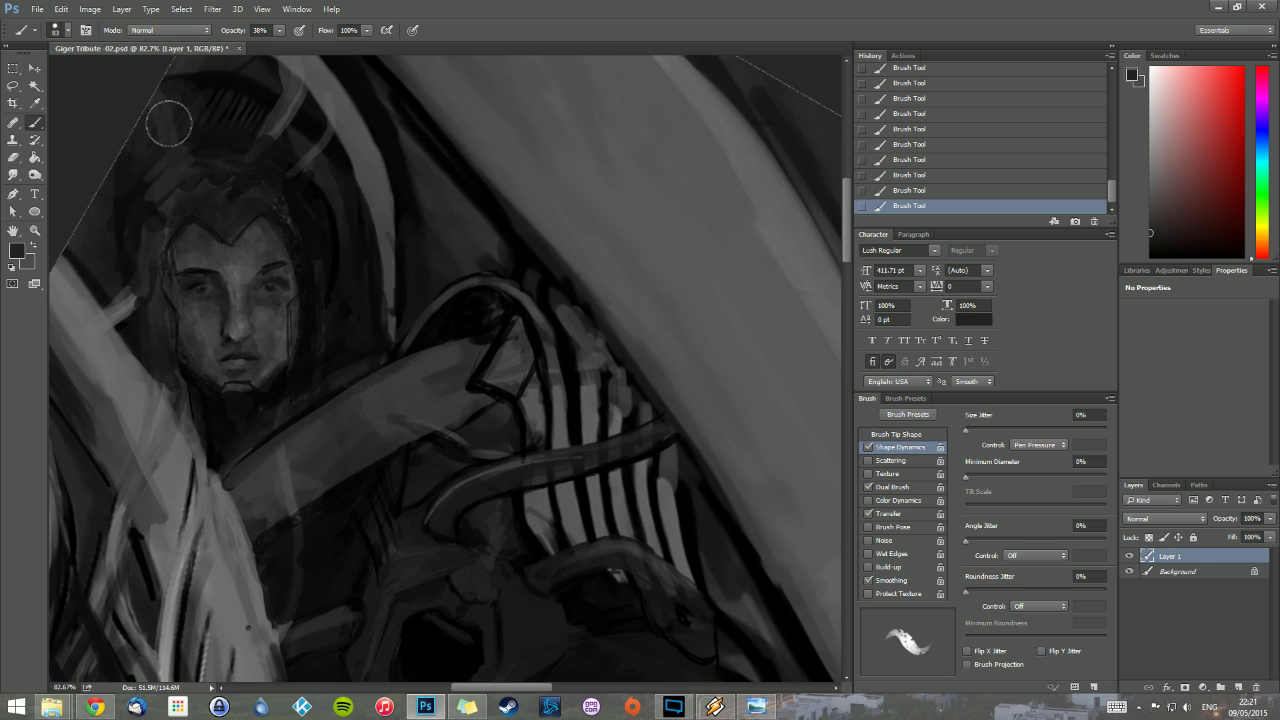
{"action": "mouse_move", "coordinate": [169, 122]}
{"action": "left_mouse_down"}
{"action": "mouse_move", "coordinate": [252, 112]}
{"action": "mouse_move", "coordinate": [283, 96]}
{"action": "mouse_move", "coordinate": [279, 82]}
{"action": "mouse_move", "coordinate": [297, 111]}
{"action": "mouse_move", "coordinate": [302, 94]}
{"action": "mouse_move", "coordinate": [288, 120]}
{"action": "mouse_move", "coordinate": [246, 104]}
{"action": "mouse_move", "coordinate": [318, 167]}
{"action": "mouse_move", "coordinate": [331, 244]}
{"action": "mouse_move", "coordinate": [286, 192]}
{"action": "mouse_move", "coordinate": [328, 278]}
{"action": "mouse_move", "coordinate": [240, 175]}
{"action": "mouse_move", "coordinate": [217, 186]}
{"action": "mouse_move", "coordinate": [235, 180]}
{"action": "mouse_move", "coordinate": [233, 238]}
{"action": "left_mouse_up"}
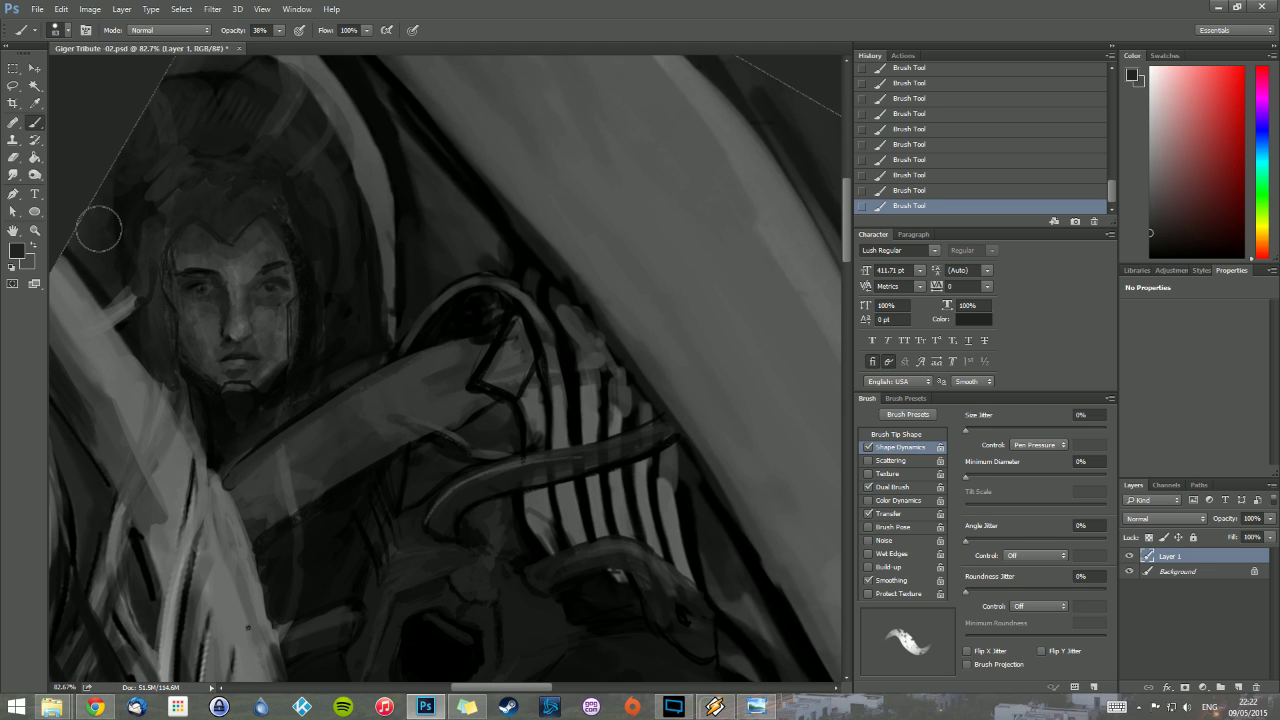
{"action": "left_click_drag", "start_coordinate": [99, 229], "coordinate": [130, 305]}
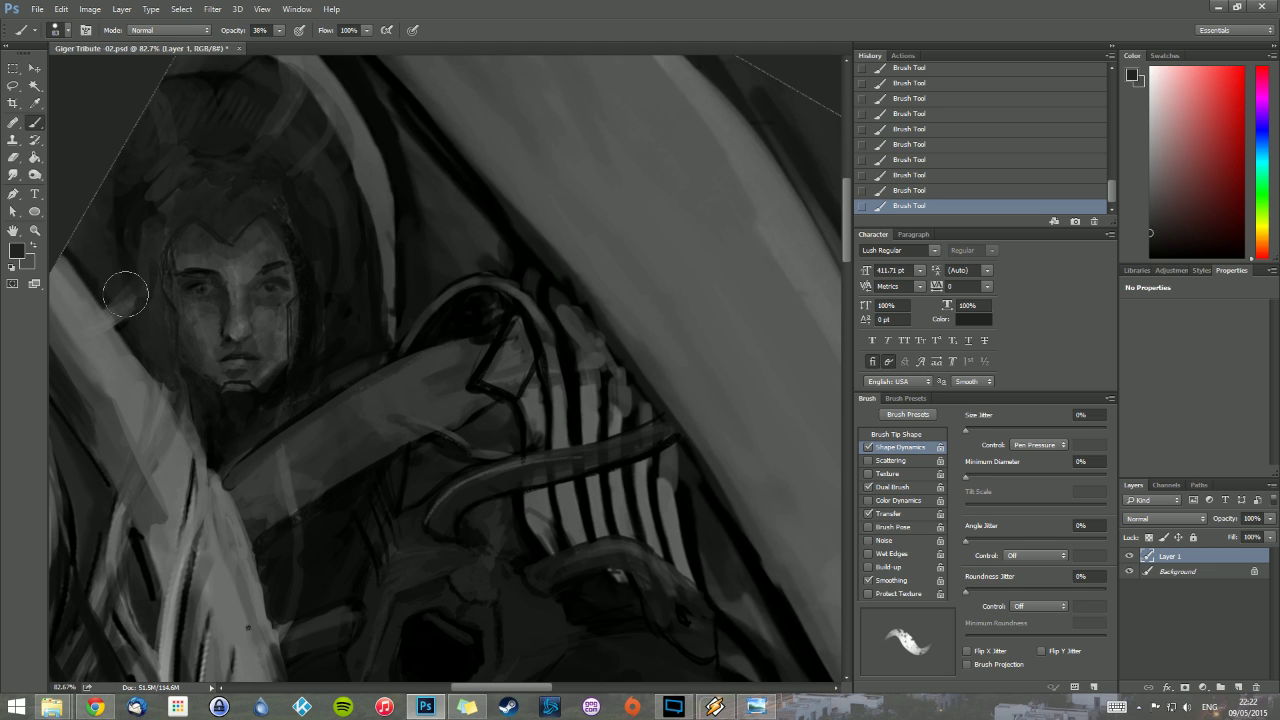
Step: Fit the whole painting upright in view, compare it with Layer 1 hidden and shown, and add a new layer above
{"action": "left_click", "coordinate": [36, 231]}
{"action": "key", "text": "ctrl+0"}
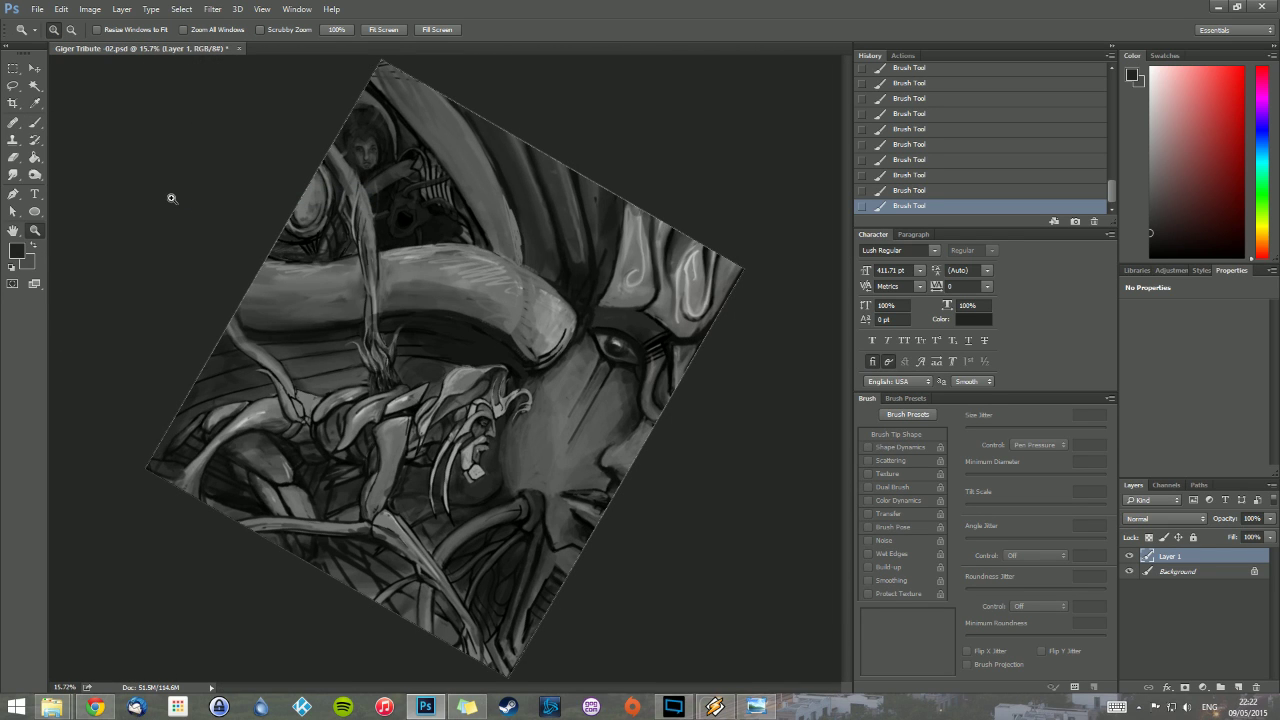
{"action": "key", "text": "Escape"}
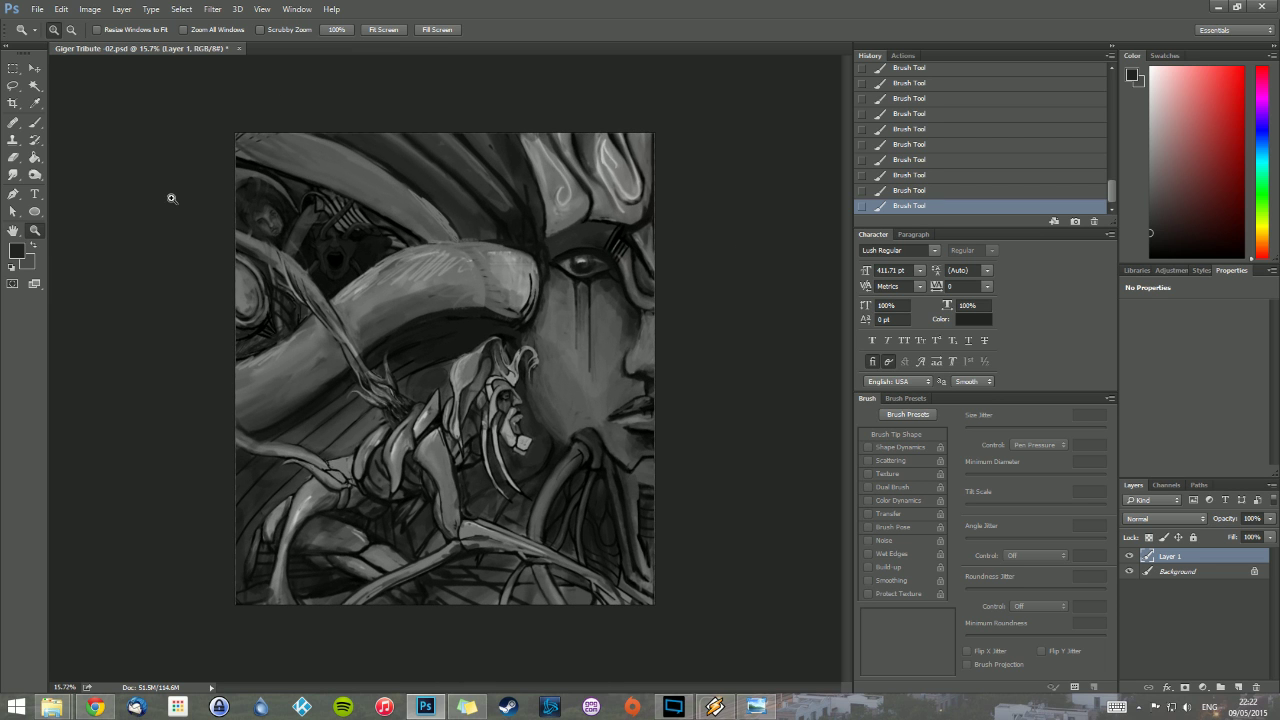
{"action": "left_click", "coordinate": [1131, 557]}
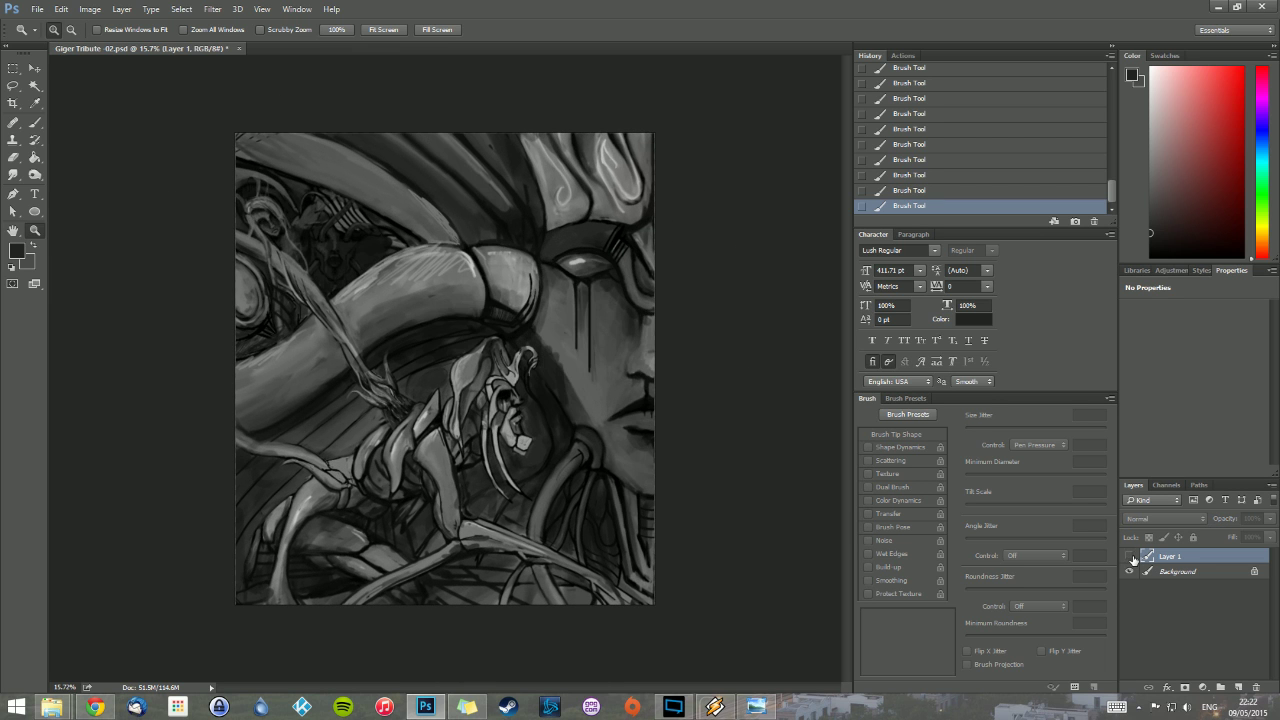
{"action": "left_click", "coordinate": [1131, 557]}
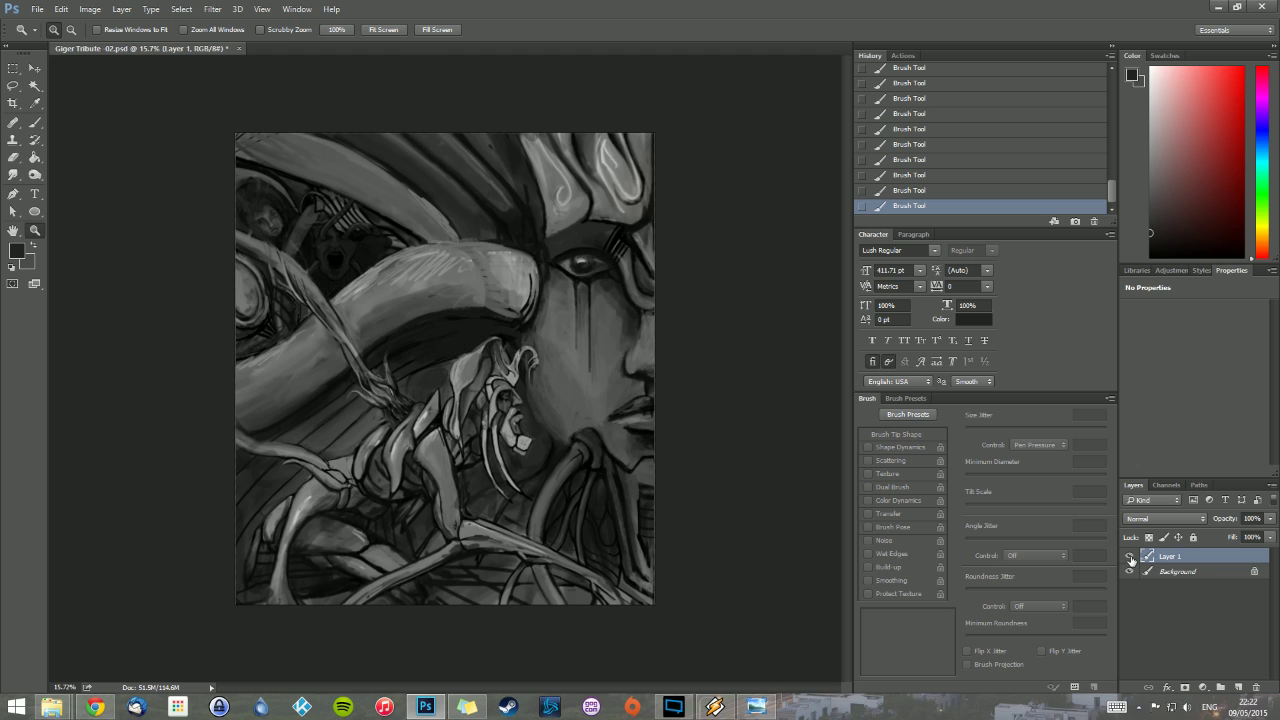
{"action": "left_click", "coordinate": [1238, 687]}
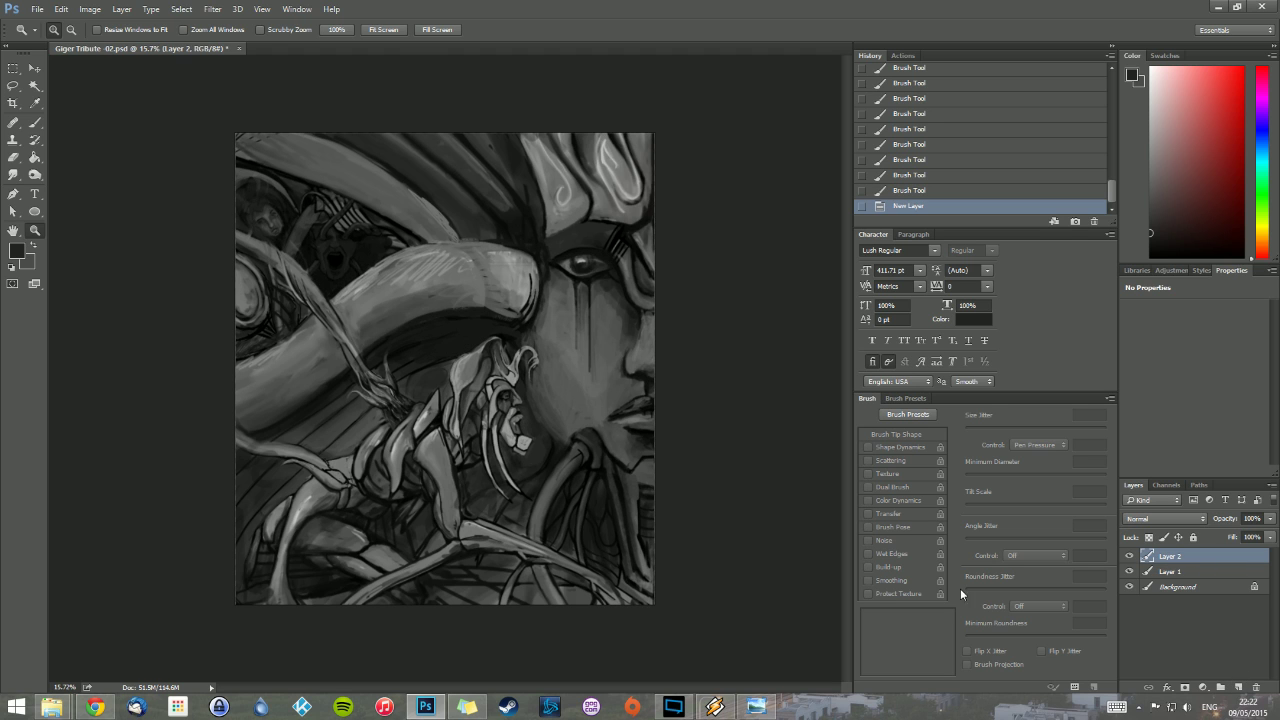
Step: Save the painting
{"action": "left_click", "coordinate": [37, 9]}
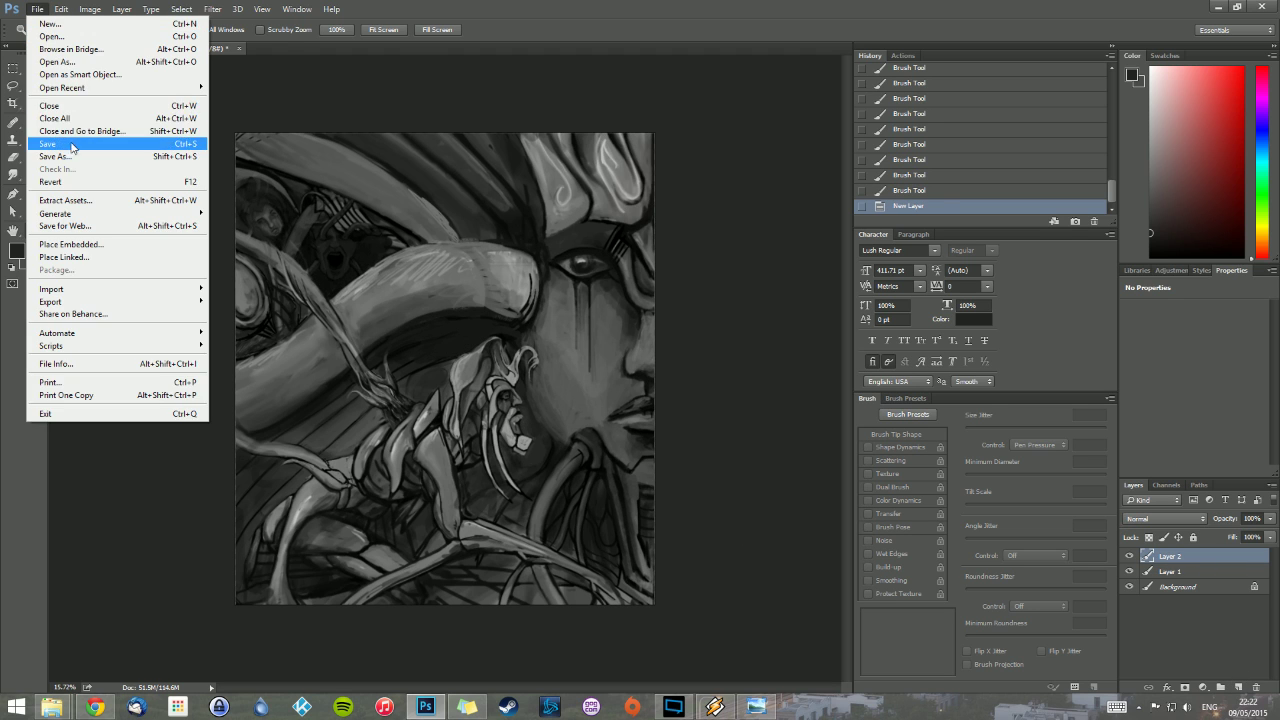
{"action": "left_click", "coordinate": [60, 143]}
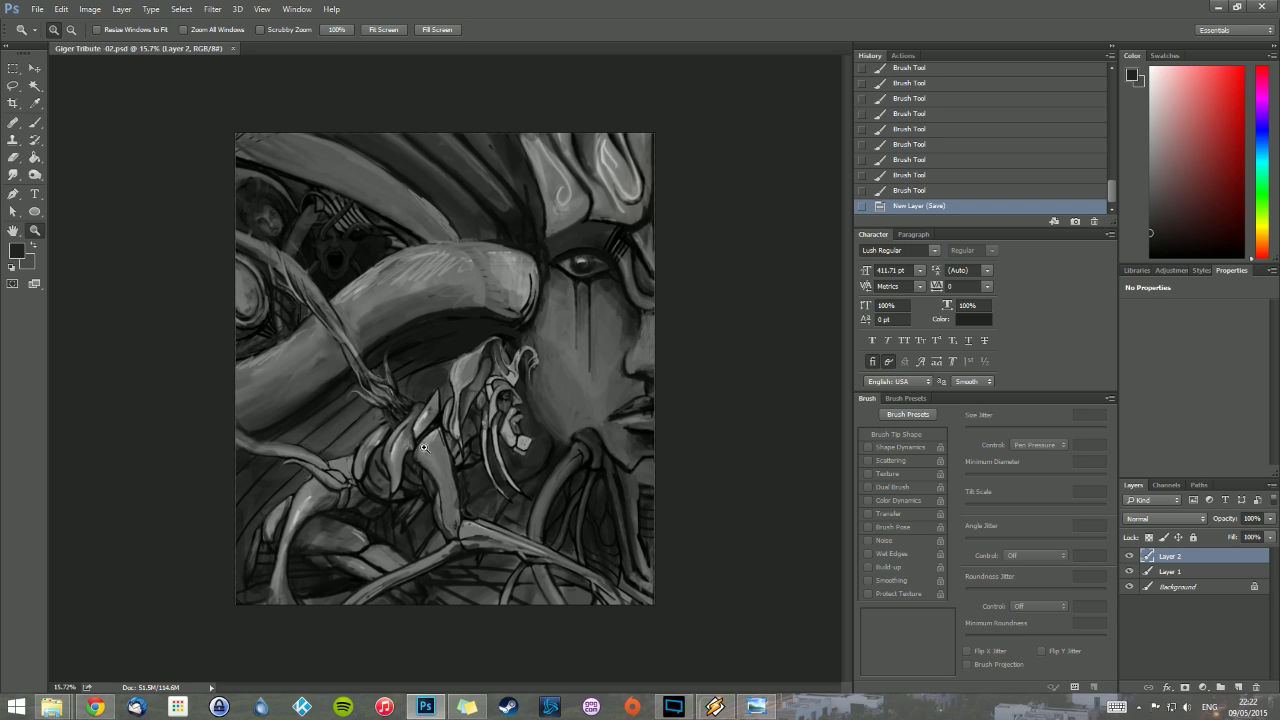
{"action": "left_click", "coordinate": [35, 122]}
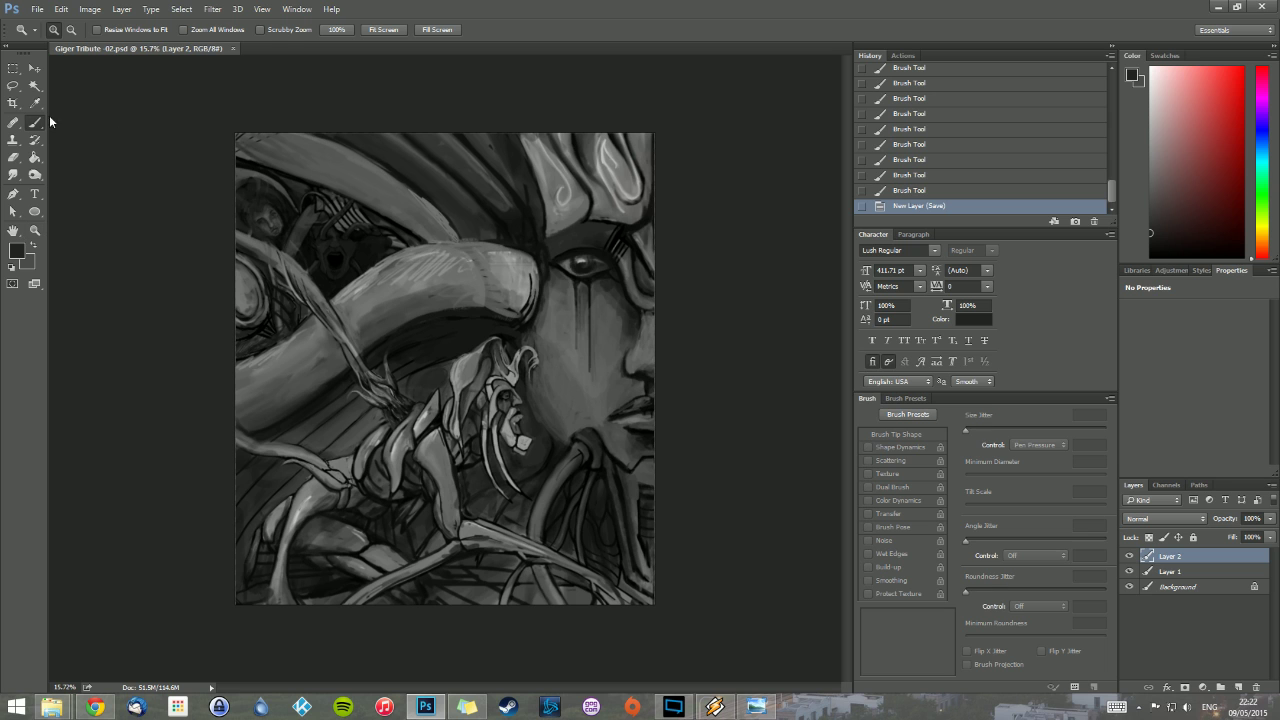
{"action": "left_click_drag", "start_coordinate": [469, 447], "coordinate": [398, 352]}
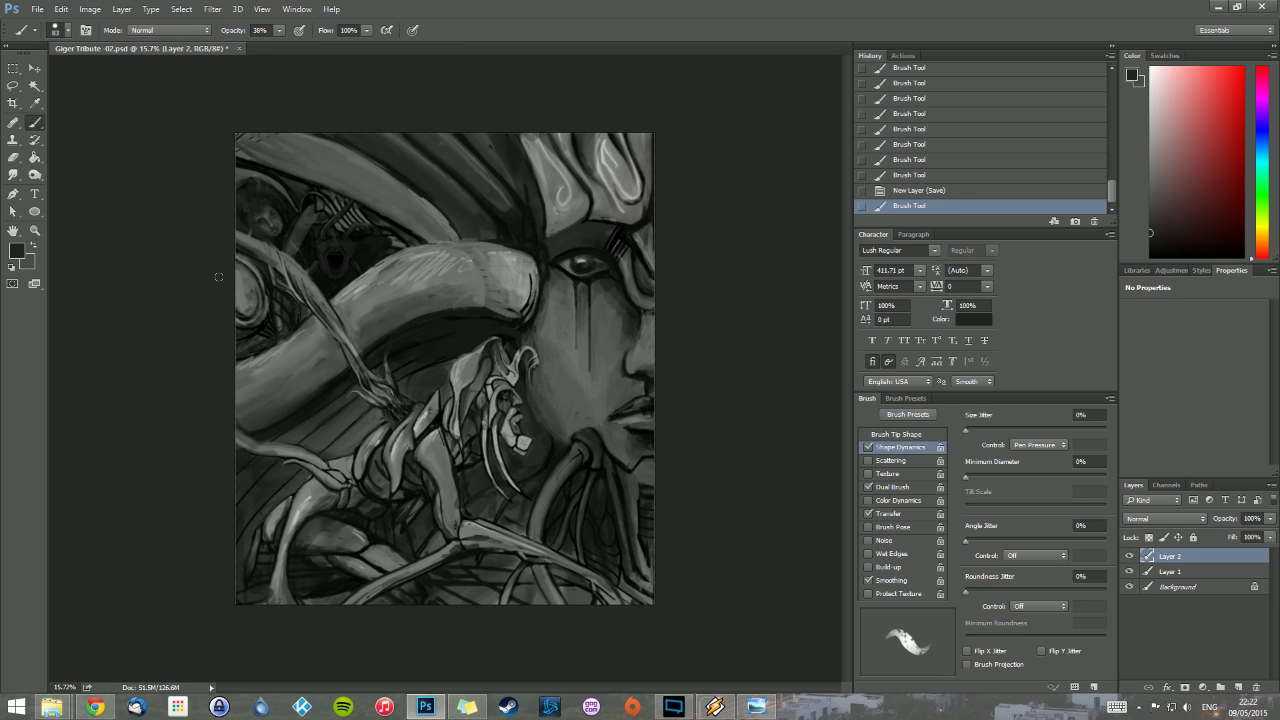
{"action": "left_click", "coordinate": [35, 231]}
{"action": "left_click_drag", "start_coordinate": [319, 370], "coordinate": [481, 464]}
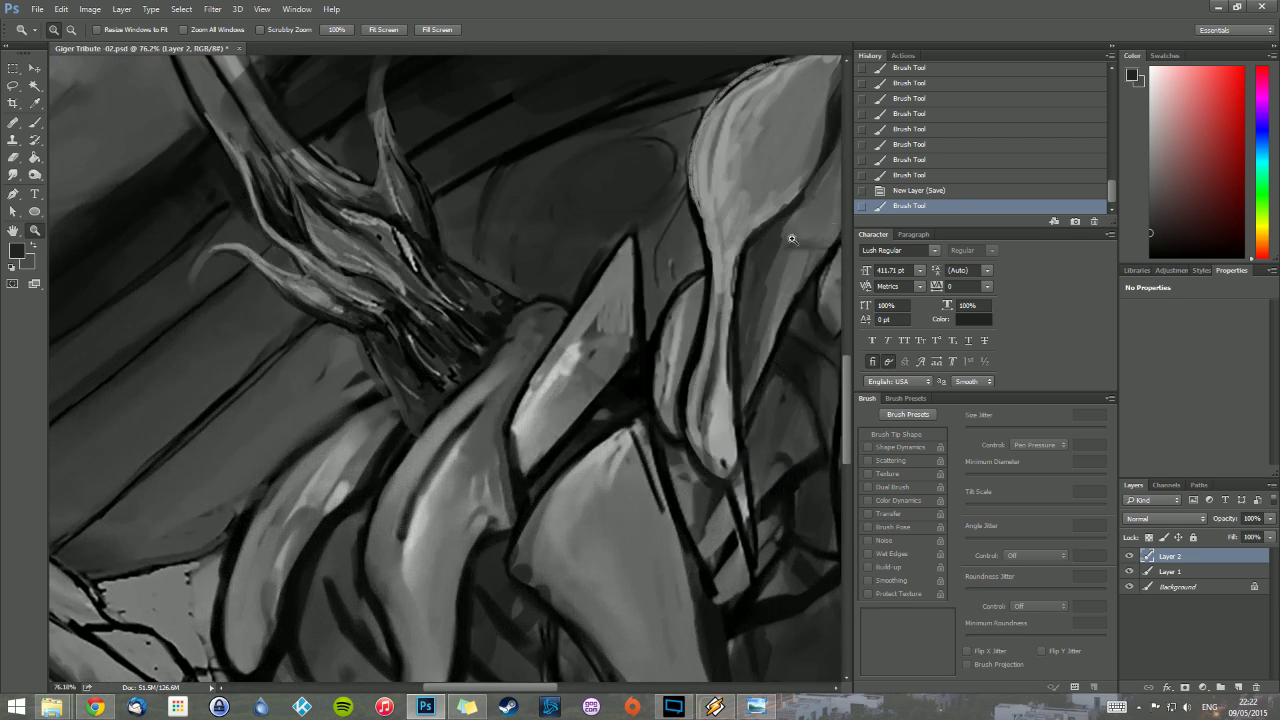
{"action": "left_click", "coordinate": [910, 192]}
Step: Reset the colours to default black and white and choose the 19 px hard round brush for painting on Layer 2
{"action": "left_click", "coordinate": [36, 124]}
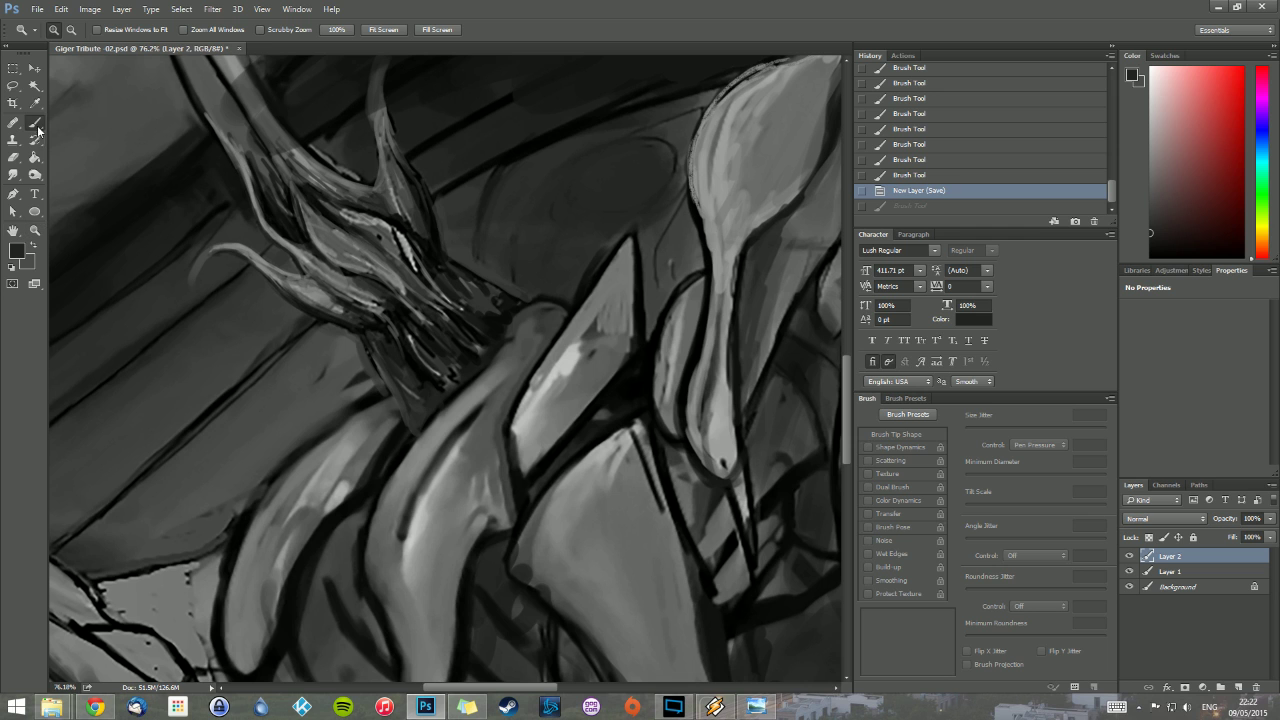
{"action": "left_click", "coordinate": [25, 264]}
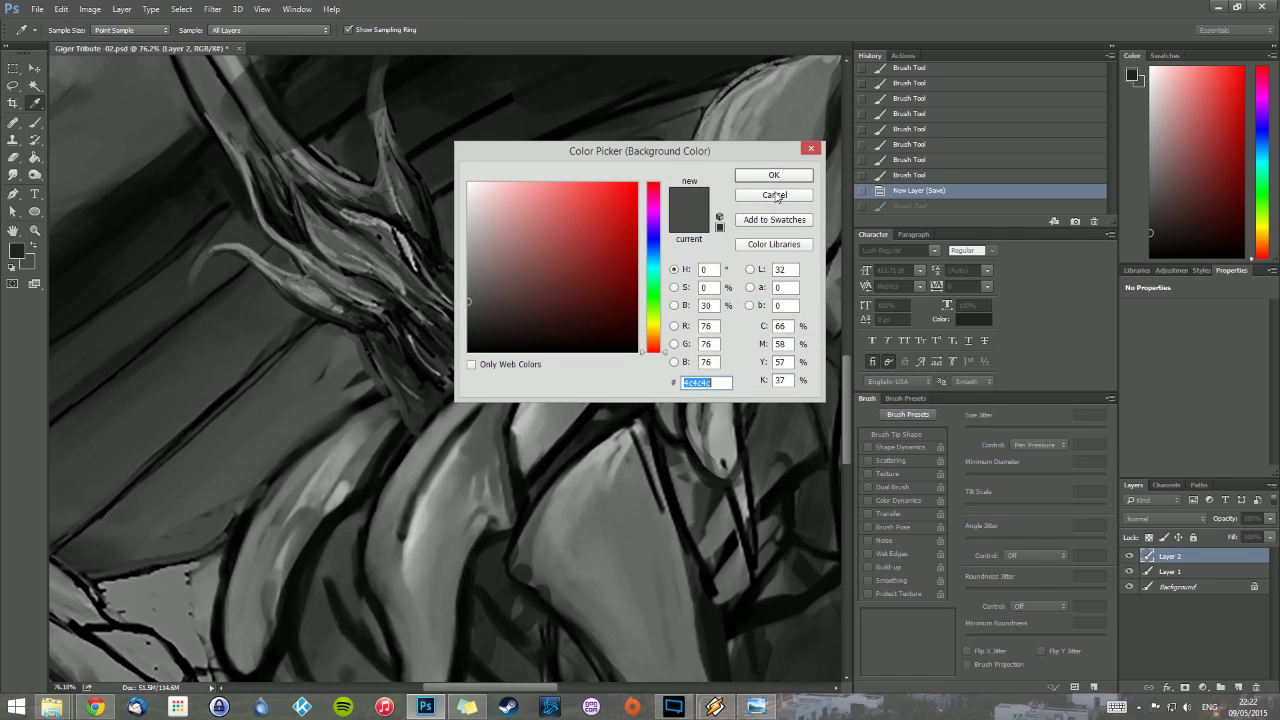
{"action": "left_click", "coordinate": [776, 196]}
{"action": "key", "text": "b"}
{"action": "key", "text": "d"}
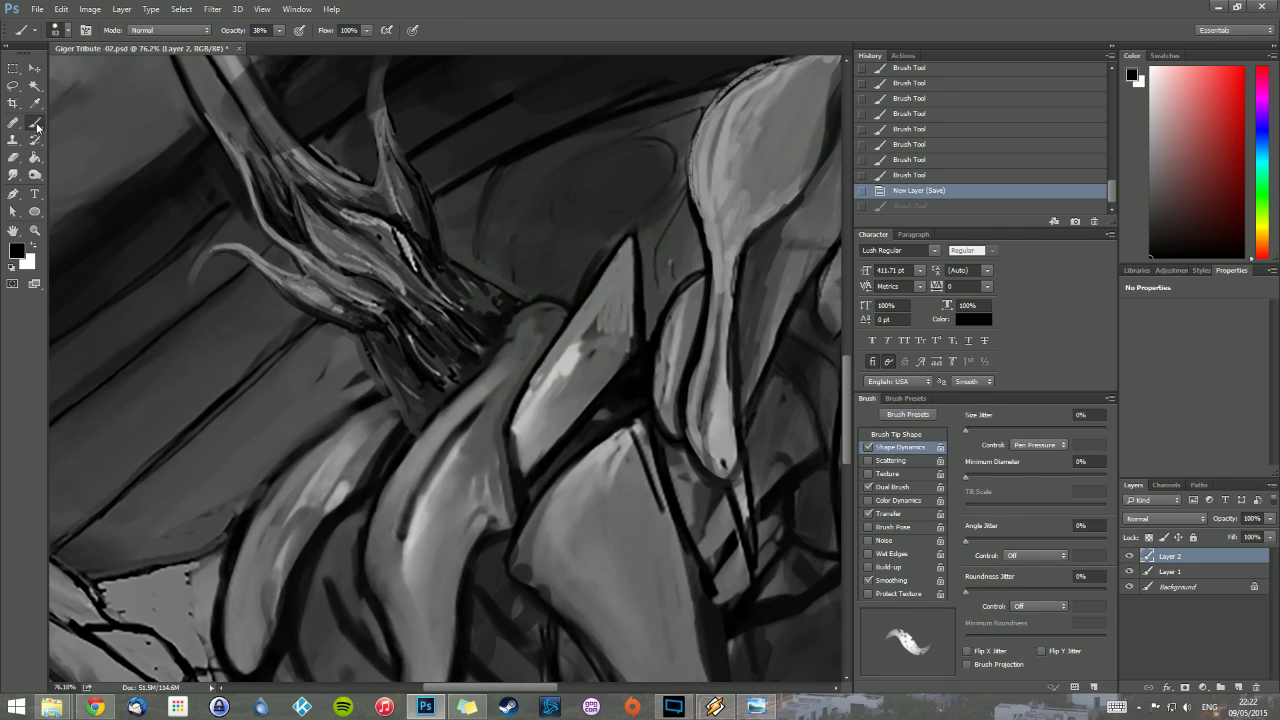
{"action": "right_click", "coordinate": [373, 257]}
{"action": "left_click", "coordinate": [521, 366]}
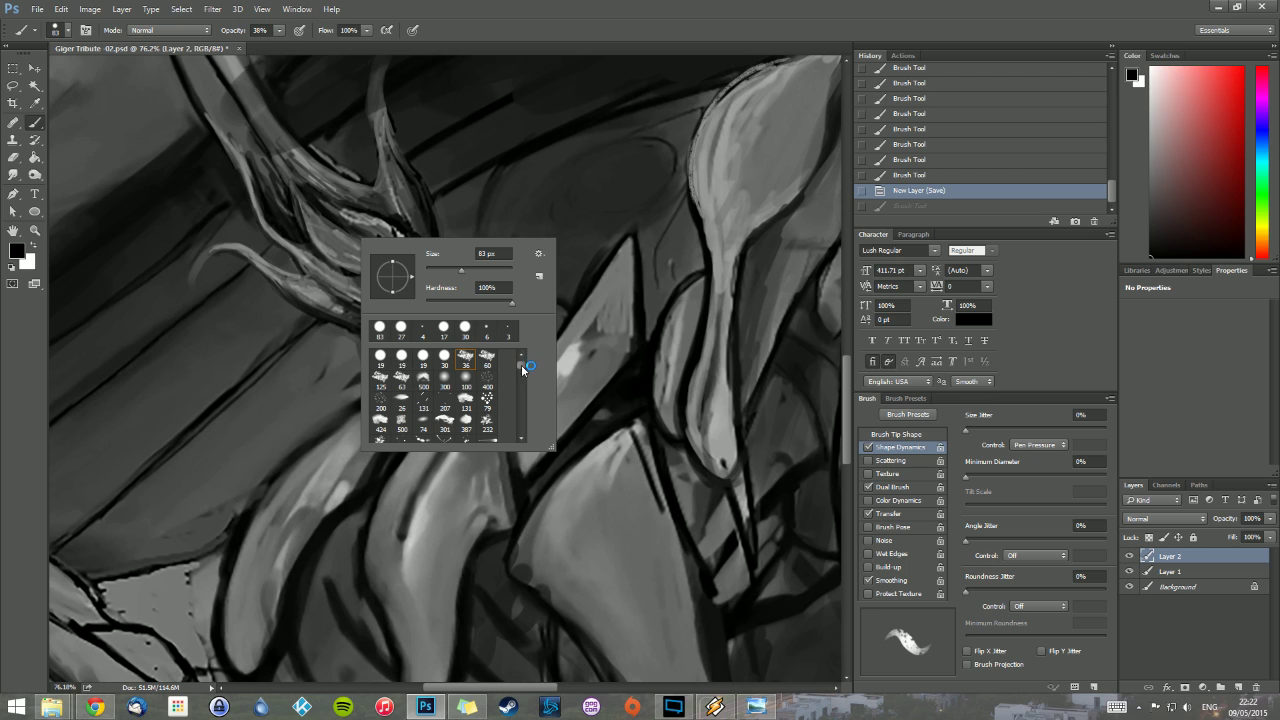
{"action": "left_click", "coordinate": [380, 357]}
{"action": "left_click", "coordinate": [402, 360]}
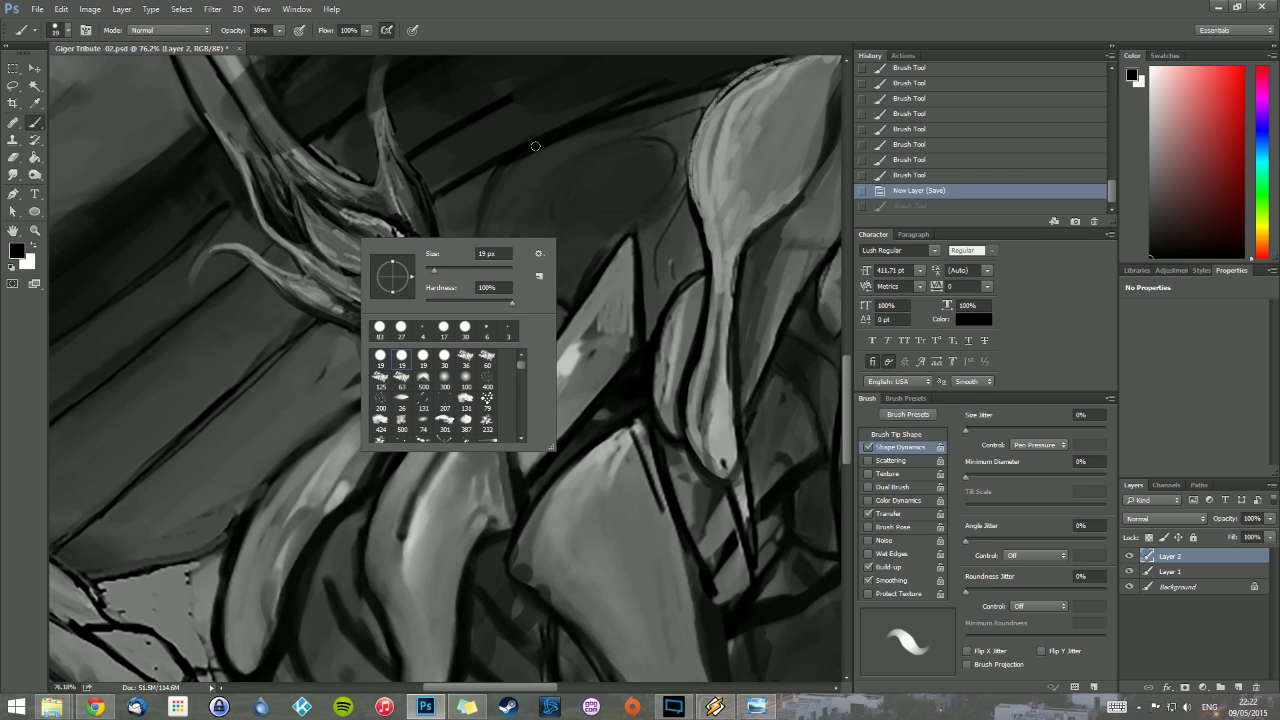
{"action": "left_click", "coordinate": [555, 39]}
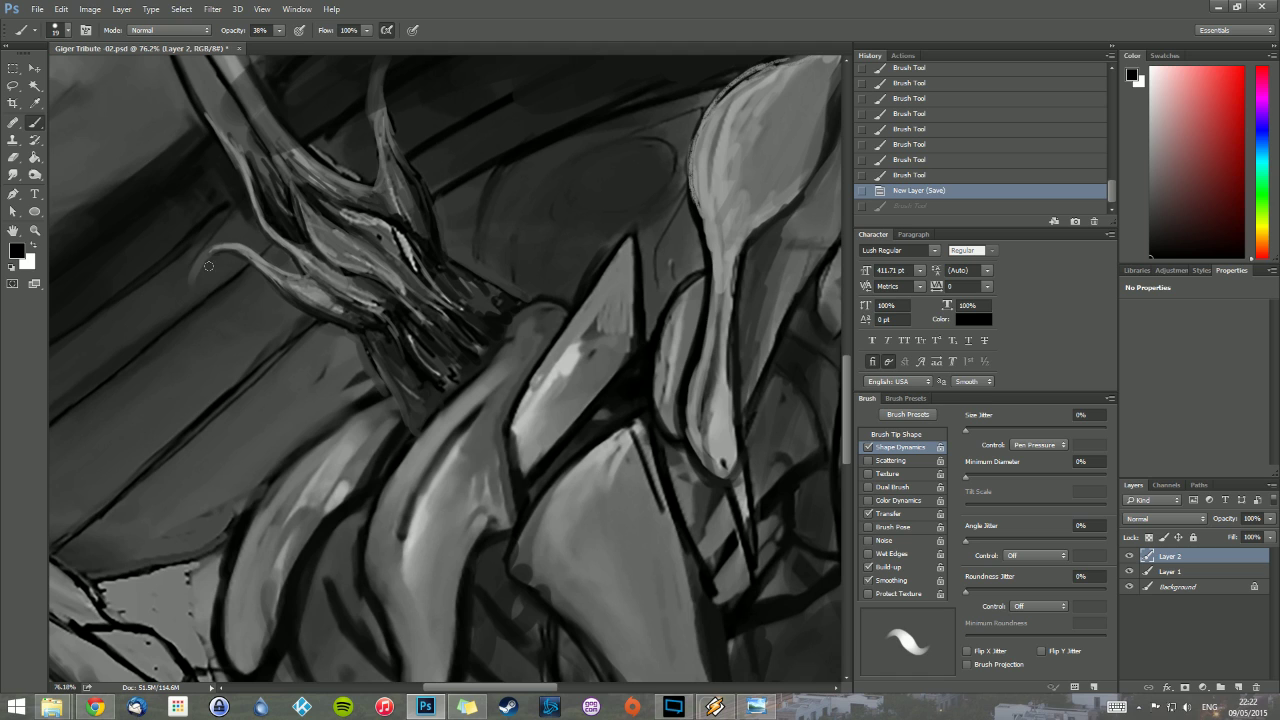
Step: Paint black strokes around the thin tip of the curved thorn on the background figure's reaching arm
{"action": "key", "text": "ctrl+shift+z"}
{"action": "key", "text": "ctrl+shift+z"}
{"action": "key", "text": "ctrl+shift+z"}
{"action": "key", "text": "ctrl+shift+z"}
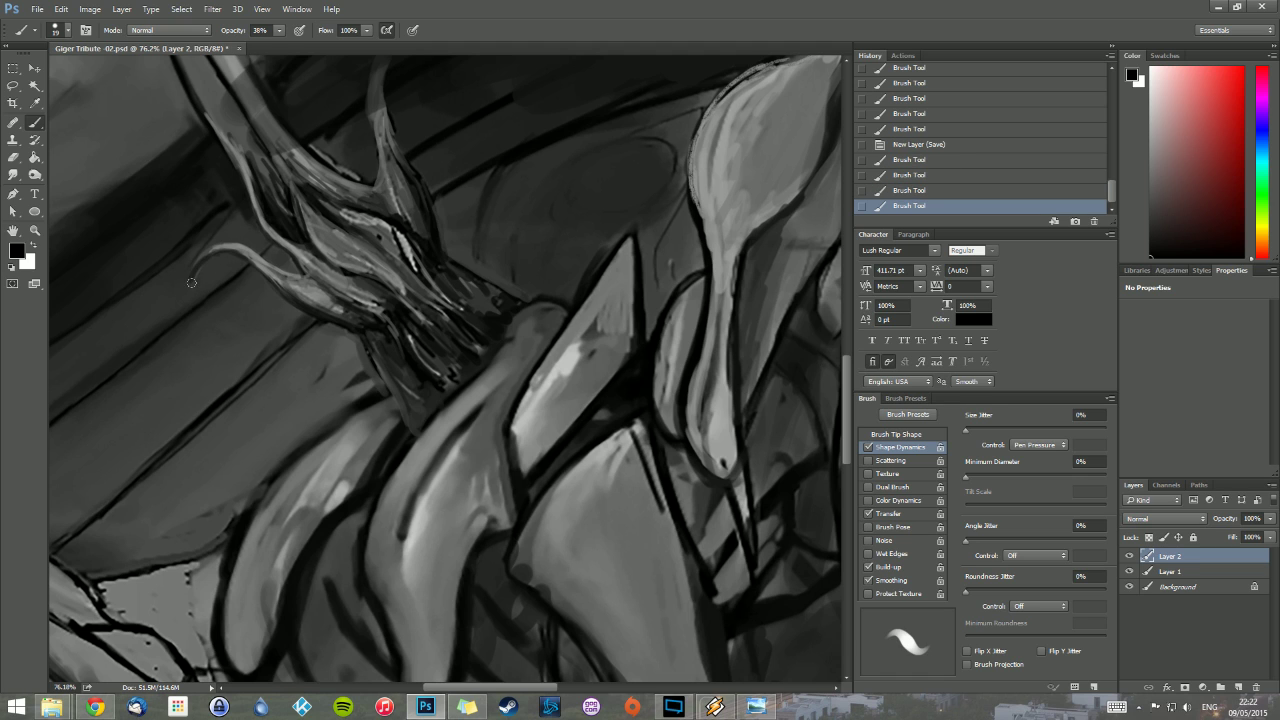
{"action": "left_click_drag", "start_coordinate": [217, 248], "coordinate": [211, 253]}
{"action": "left_click_drag", "start_coordinate": [211, 253], "coordinate": [217, 248]}
{"action": "key", "text": "ctrl+shift+z"}
Step: Sample the thorn's grey and repaint its curled tip with a much smaller brush
{"action": "left_click", "coordinate": [246, 250], "text": "alt"}
{"action": "left_click", "coordinate": [264, 256], "text": "alt"}
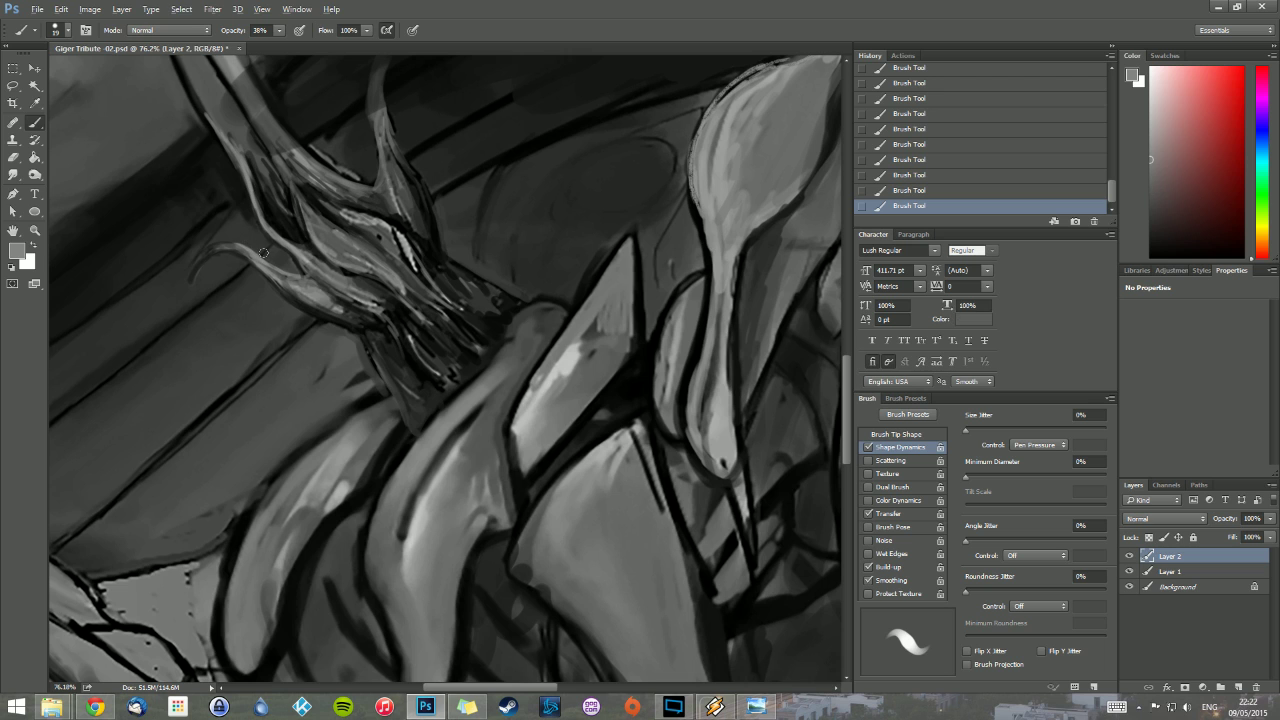
{"action": "right_click", "coordinate": [268, 254]}
{"action": "left_click_drag", "start_coordinate": [343, 285], "coordinate": [337, 285]}
{"action": "left_click", "coordinate": [210, 255]}
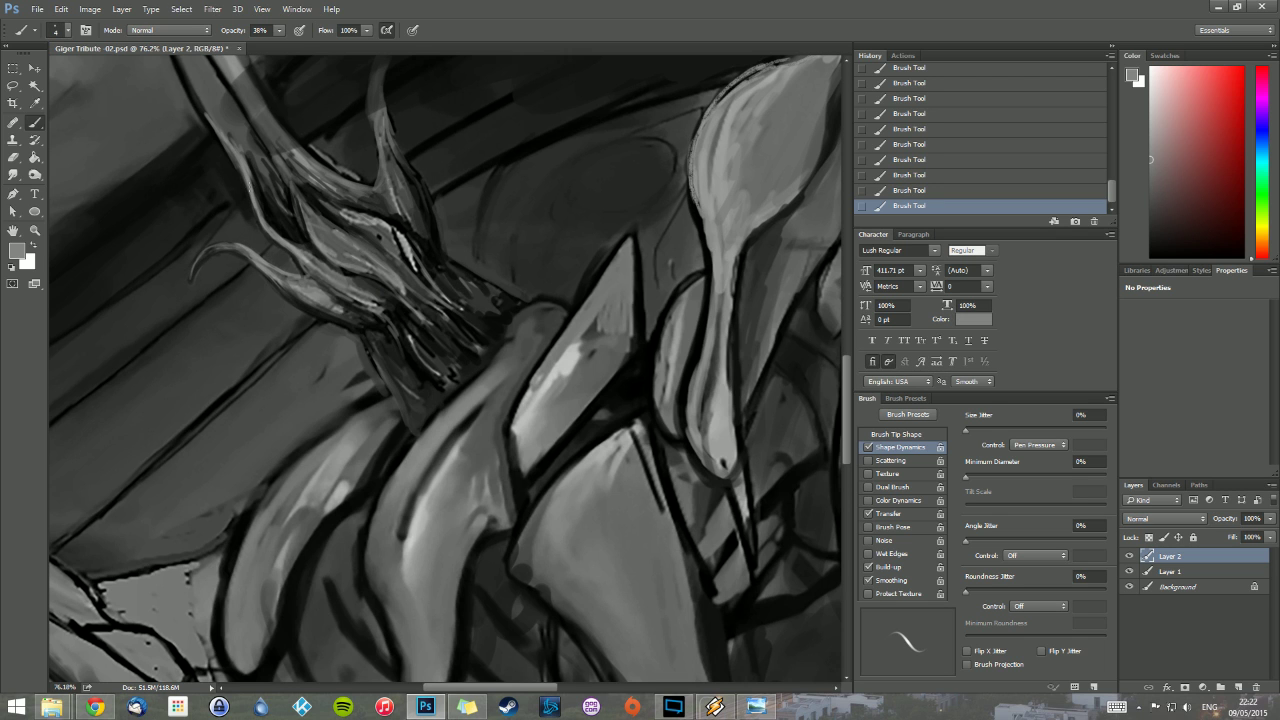
Step: Enlarge the brush to 29 px and fill the outer side of the reaching arm above the thorns with mid-grey
{"action": "left_click_drag", "start_coordinate": [262, 173], "coordinate": [306, 325]}
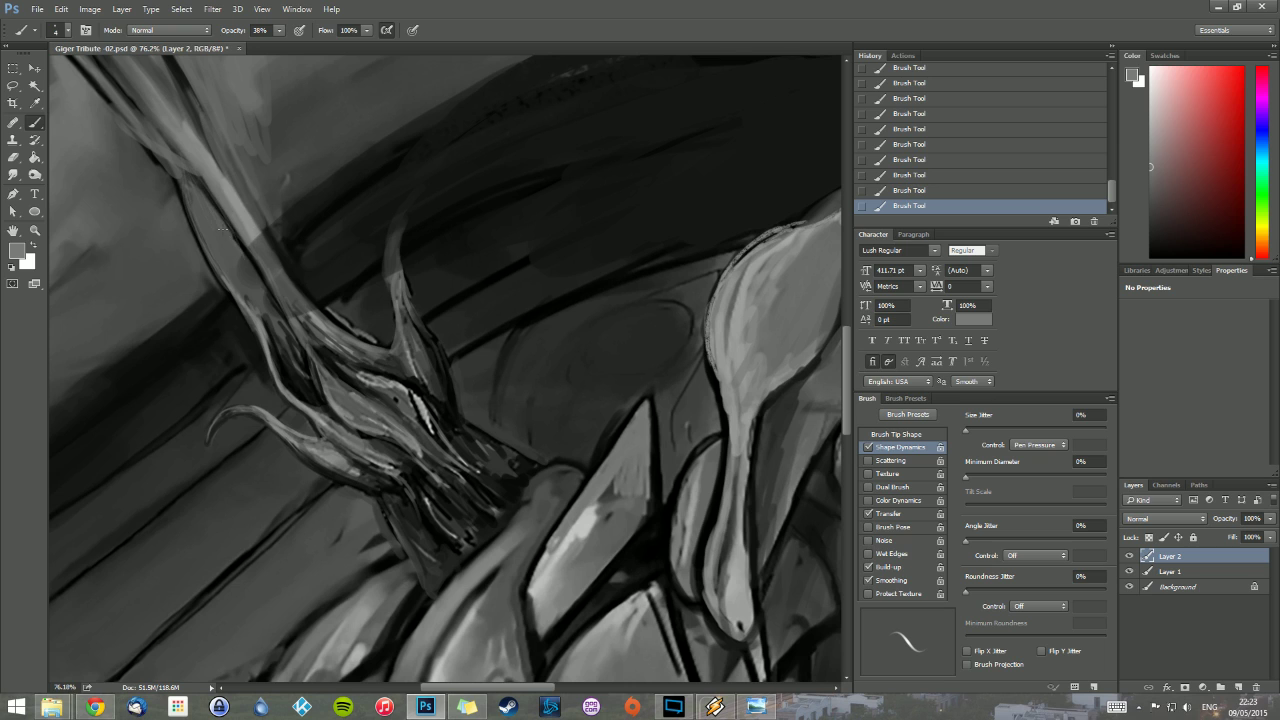
{"action": "right_click", "coordinate": [224, 229]}
{"action": "left_click_drag", "start_coordinate": [299, 263], "coordinate": [304, 263]}
{"action": "left_click_drag", "start_coordinate": [207, 180], "coordinate": [264, 285]}
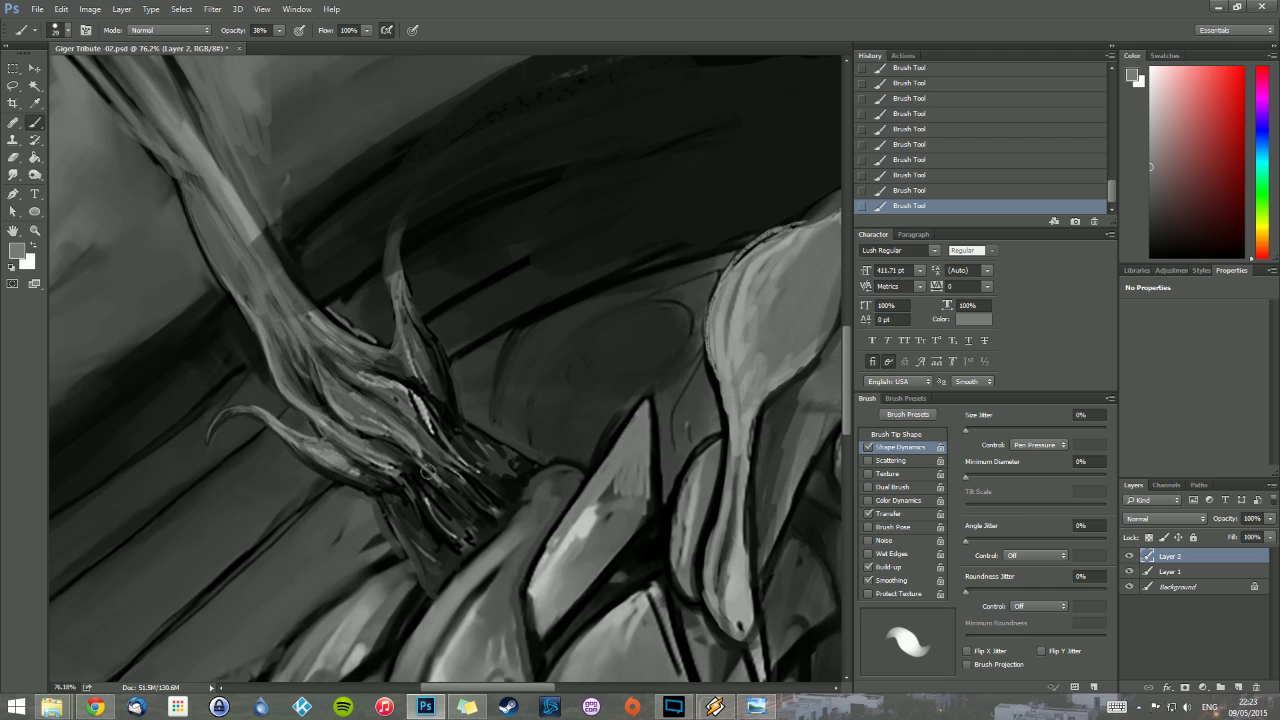
Step: Shade the frayed base of the reaching arm and its edges near the shoulder with sampled dark greys
{"action": "left_click_drag", "start_coordinate": [418, 478], "coordinate": [408, 339]}
{"action": "mouse_move", "coordinate": [360, 374]}
{"action": "left_mouse_down"}
{"action": "mouse_move", "coordinate": [395, 376]}
{"action": "mouse_move", "coordinate": [430, 418]}
{"action": "mouse_move", "coordinate": [424, 444]}
{"action": "mouse_move", "coordinate": [362, 386]}
{"action": "mouse_move", "coordinate": [396, 410]}
{"action": "mouse_move", "coordinate": [364, 431]}
{"action": "left_mouse_up"}
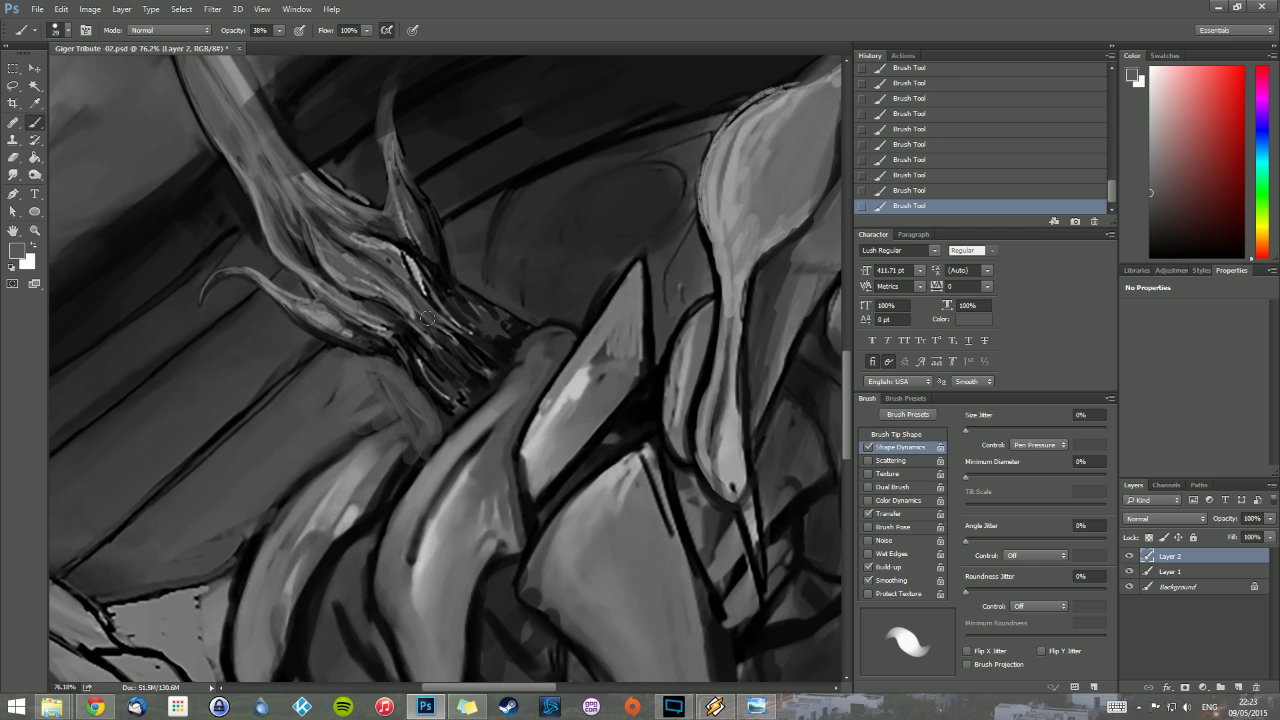
{"action": "left_click", "coordinate": [473, 248], "text": "alt"}
{"action": "left_click_drag", "start_coordinate": [474, 293], "coordinate": [523, 324]}
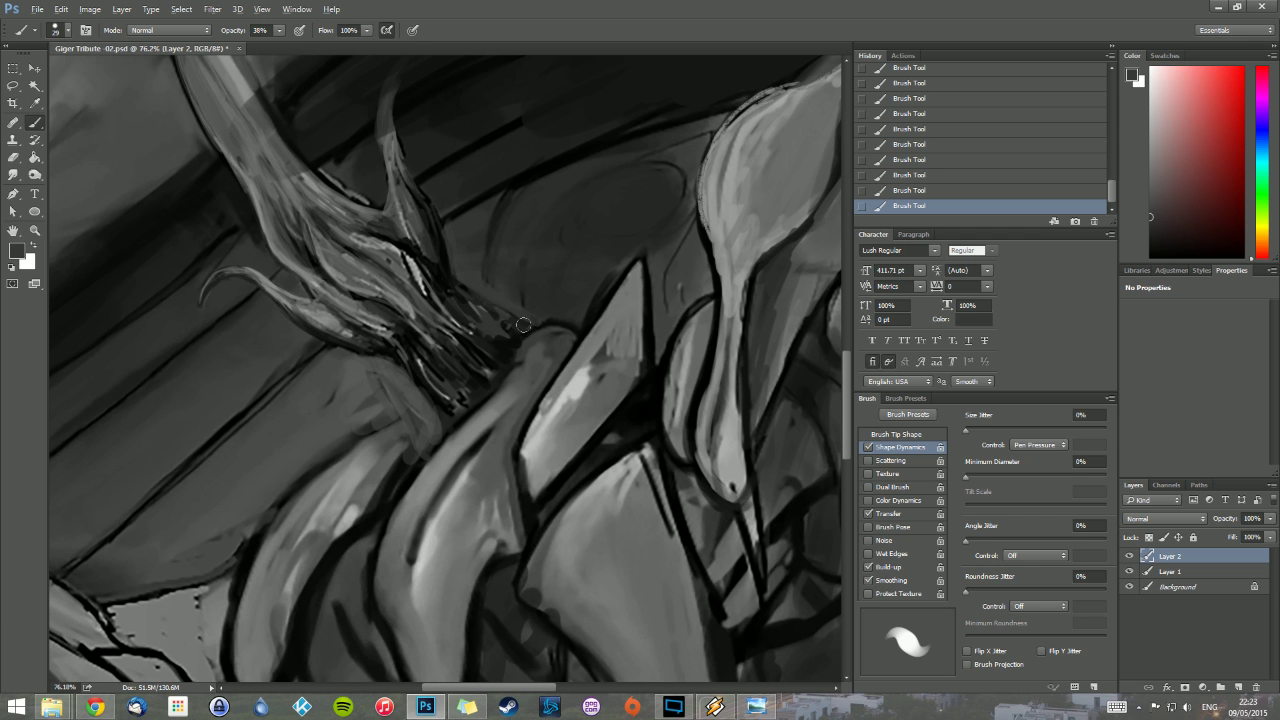
{"action": "mouse_move", "coordinate": [477, 397]}
{"action": "left_mouse_down"}
{"action": "mouse_move", "coordinate": [435, 307]}
{"action": "mouse_move", "coordinate": [438, 286]}
{"action": "mouse_move", "coordinate": [450, 296]}
{"action": "left_mouse_up"}
{"action": "left_click", "coordinate": [434, 298], "text": "alt"}
{"action": "left_click", "coordinate": [476, 294], "text": "alt"}
Step: Shade the central tapered muscle on the figure's back and narrow its lower end into a thin point
{"action": "mouse_move", "coordinate": [490, 248]}
{"action": "left_mouse_down"}
{"action": "mouse_move", "coordinate": [514, 243]}
{"action": "mouse_move", "coordinate": [360, 423]}
{"action": "left_mouse_up"}
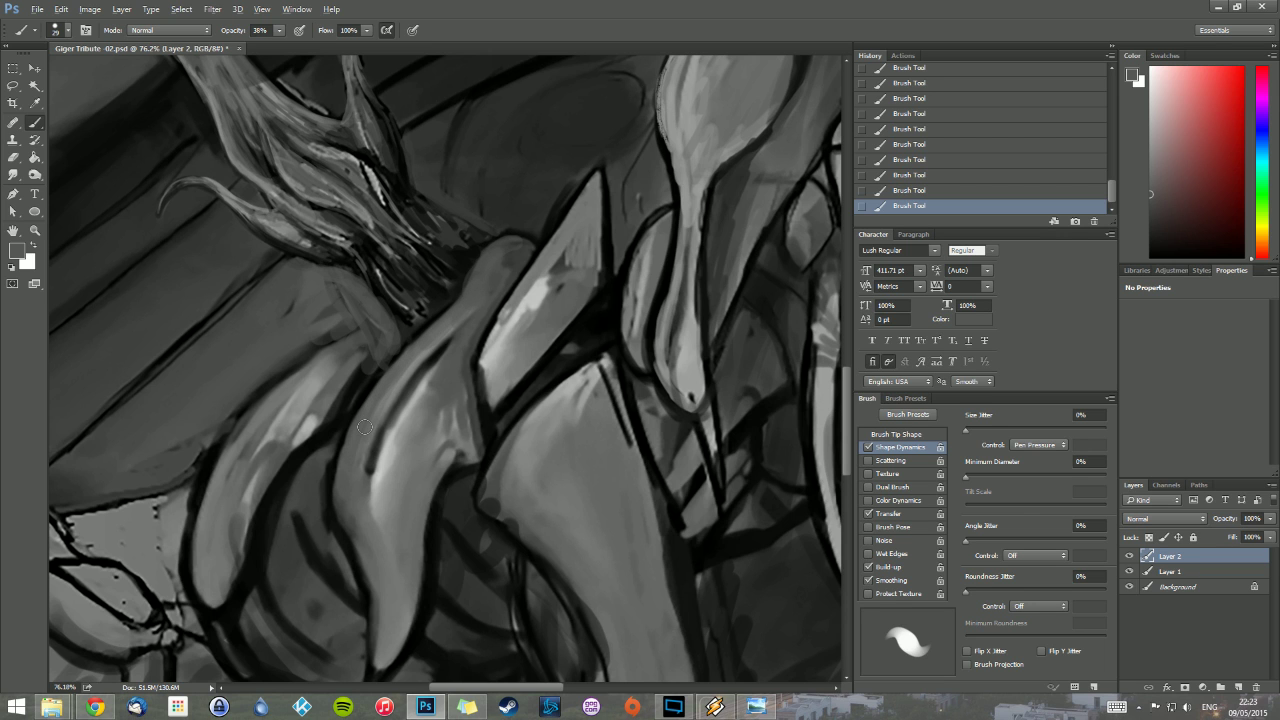
{"action": "left_click_drag", "start_coordinate": [344, 518], "coordinate": [364, 586]}
{"action": "mouse_move", "coordinate": [378, 541]}
{"action": "left_mouse_down"}
{"action": "mouse_move", "coordinate": [389, 365]}
{"action": "mouse_move", "coordinate": [406, 334]}
{"action": "left_mouse_up"}
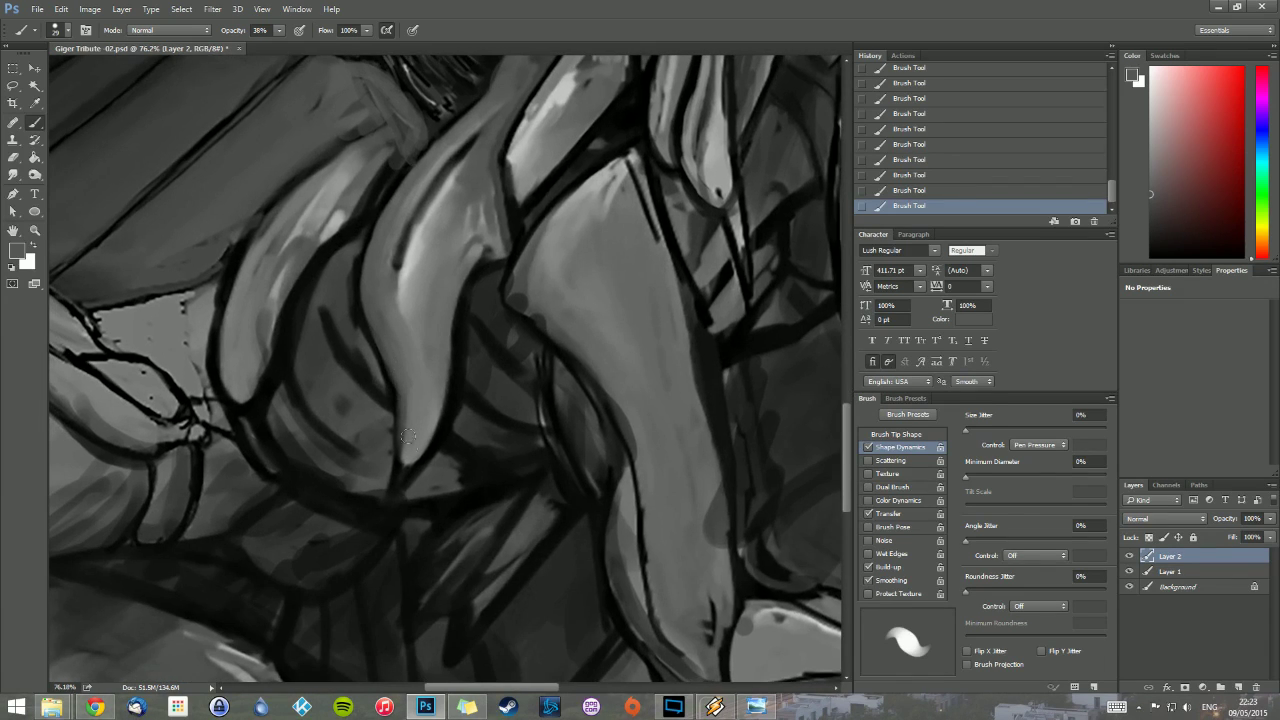
{"action": "left_click_drag", "start_coordinate": [408, 446], "coordinate": [387, 507]}
{"action": "left_click_drag", "start_coordinate": [443, 430], "coordinate": [398, 491]}
{"action": "mouse_move", "coordinate": [446, 414]}
{"action": "left_mouse_down"}
{"action": "mouse_move", "coordinate": [420, 463]}
{"action": "mouse_move", "coordinate": [470, 275]}
{"action": "mouse_move", "coordinate": [398, 478]}
{"action": "mouse_move", "coordinate": [404, 450]}
{"action": "left_mouse_up"}
Step: Refine the neighbouring outer tapered muscle with sampled grey, and define its pointed lower end with black
{"action": "mouse_move", "coordinate": [241, 373]}
{"action": "left_mouse_down"}
{"action": "mouse_move", "coordinate": [258, 450]}
{"action": "mouse_move", "coordinate": [251, 420]}
{"action": "mouse_move", "coordinate": [300, 262]}
{"action": "mouse_move", "coordinate": [229, 312]}
{"action": "mouse_move", "coordinate": [240, 252]}
{"action": "mouse_move", "coordinate": [269, 214]}
{"action": "mouse_move", "coordinate": [361, 153]}
{"action": "mouse_move", "coordinate": [305, 175]}
{"action": "mouse_move", "coordinate": [262, 235]}
{"action": "mouse_move", "coordinate": [215, 385]}
{"action": "mouse_move", "coordinate": [248, 365]}
{"action": "mouse_move", "coordinate": [531, 347]}
{"action": "left_mouse_up"}
{"action": "left_click", "coordinate": [308, 213], "text": "alt"}
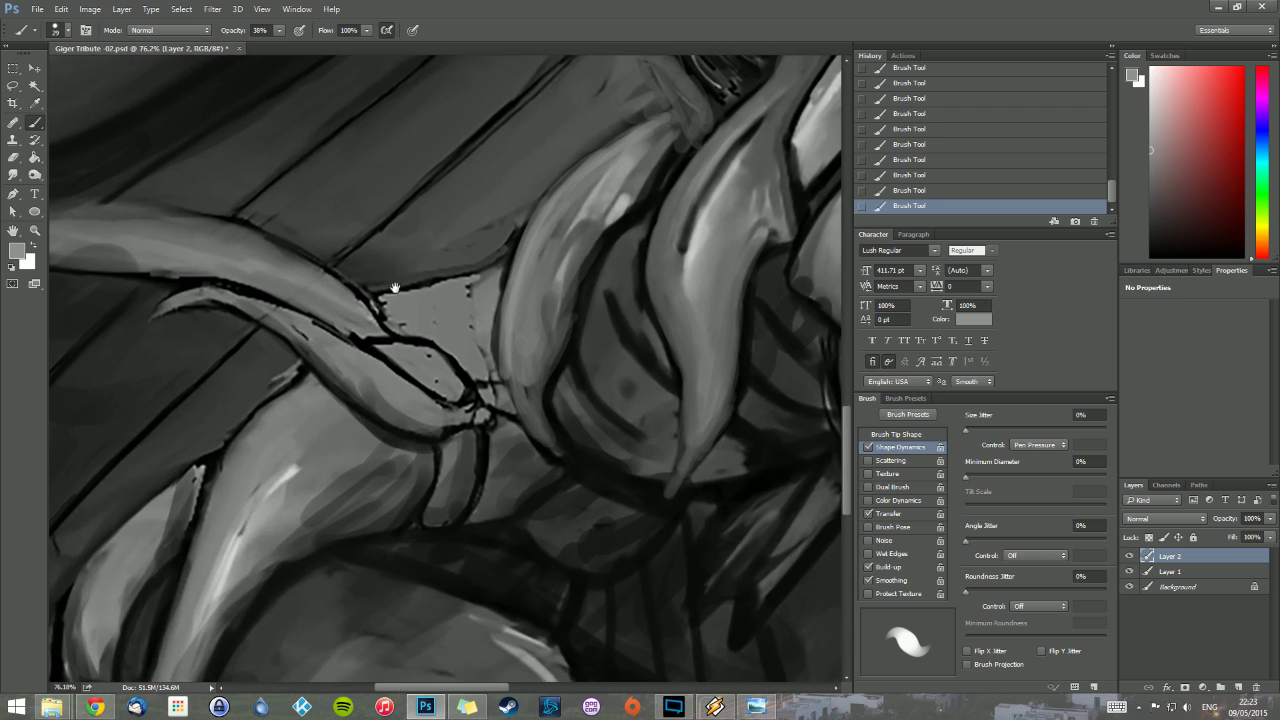
{"action": "left_click", "coordinate": [384, 340], "text": "alt"}
{"action": "mouse_move", "coordinate": [377, 354]}
{"action": "left_mouse_down"}
{"action": "mouse_move", "coordinate": [359, 419]}
{"action": "mouse_move", "coordinate": [391, 439]}
{"action": "mouse_move", "coordinate": [448, 439]}
{"action": "mouse_move", "coordinate": [400, 460]}
{"action": "mouse_move", "coordinate": [432, 449]}
{"action": "mouse_move", "coordinate": [414, 508]}
{"action": "mouse_move", "coordinate": [419, 445]}
{"action": "mouse_move", "coordinate": [536, 438]}
{"action": "mouse_move", "coordinate": [512, 469]}
{"action": "mouse_move", "coordinate": [515, 431]}
{"action": "mouse_move", "coordinate": [540, 453]}
{"action": "mouse_move", "coordinate": [535, 415]}
{"action": "left_mouse_up"}
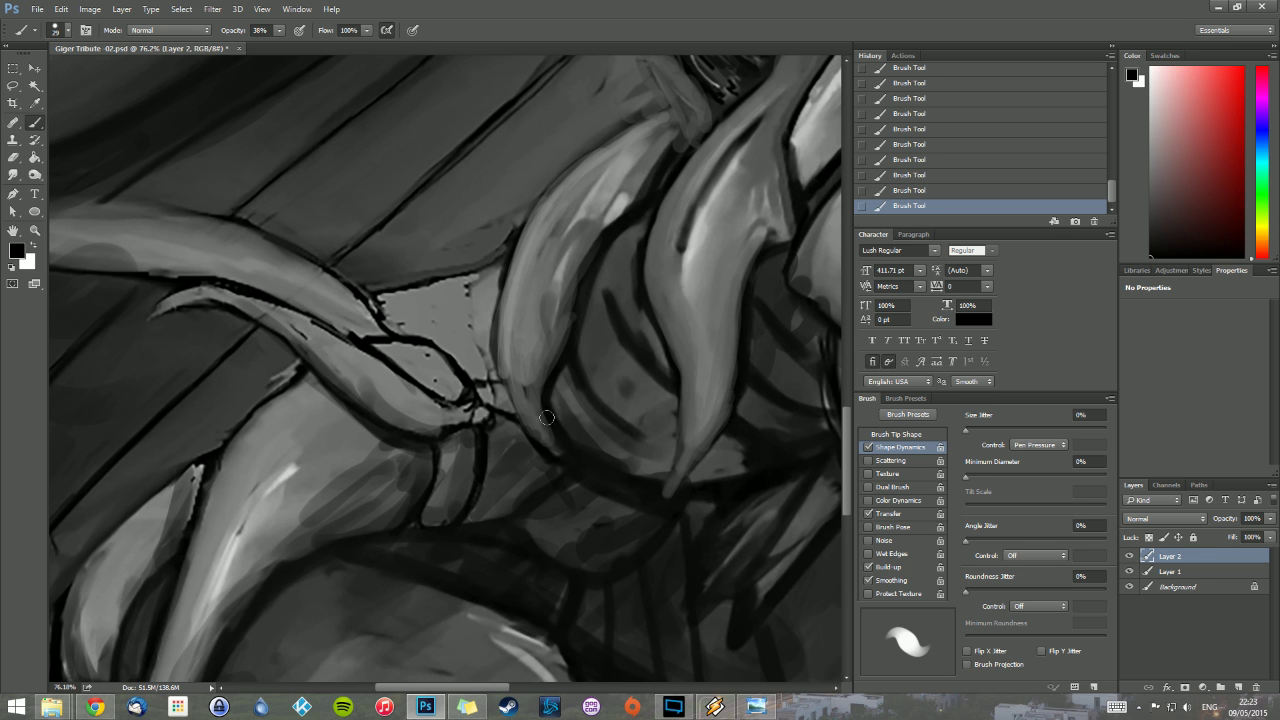
Step: Check the whole painting and the upper arm up close, and compare the picture with Layer 2 hidden and shown
{"action": "key", "text": "z"}
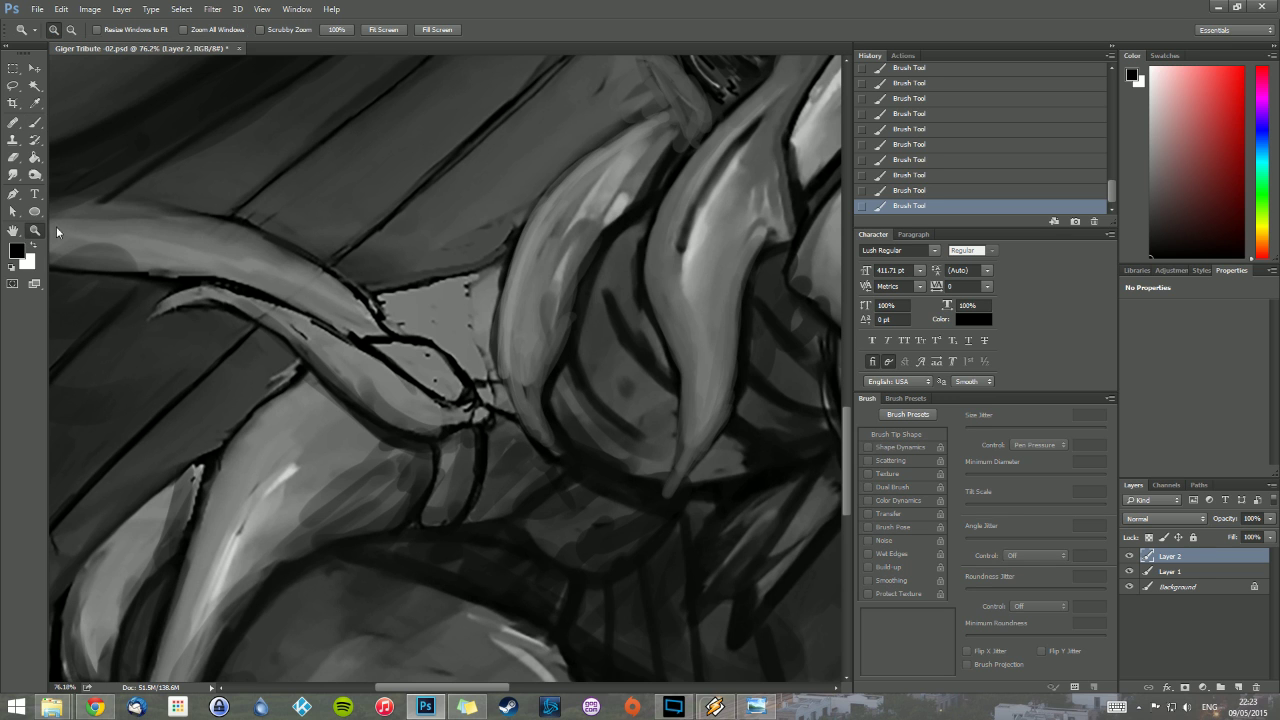
{"action": "right_click", "coordinate": [372, 234]}
{"action": "left_click", "coordinate": [408, 251]}
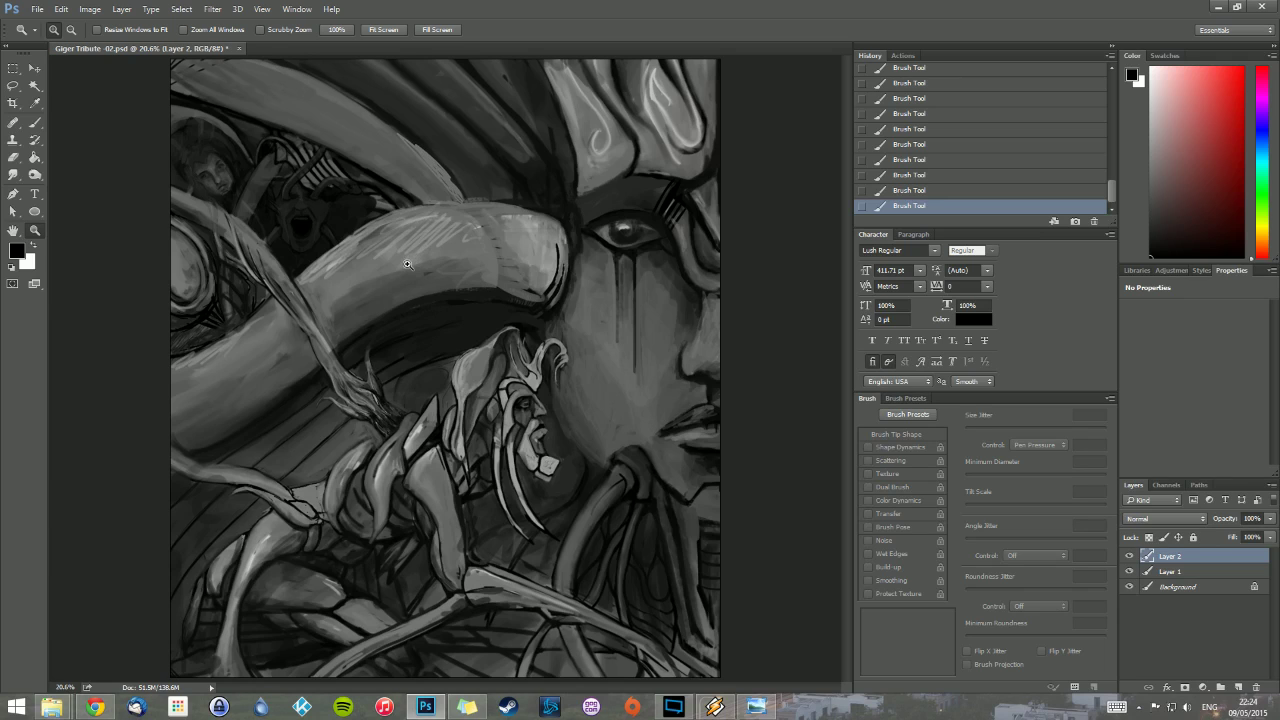
{"action": "left_click_drag", "start_coordinate": [171, 186], "coordinate": [390, 358]}
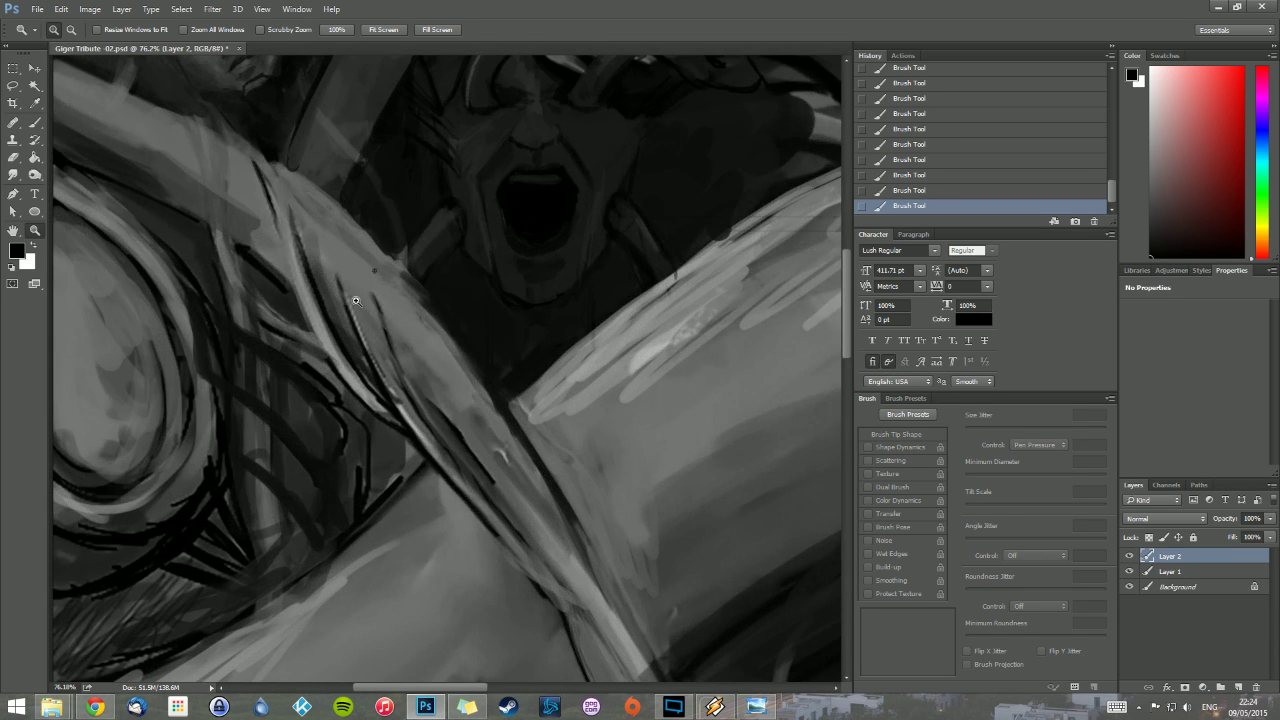
{"action": "right_click", "coordinate": [223, 240]}
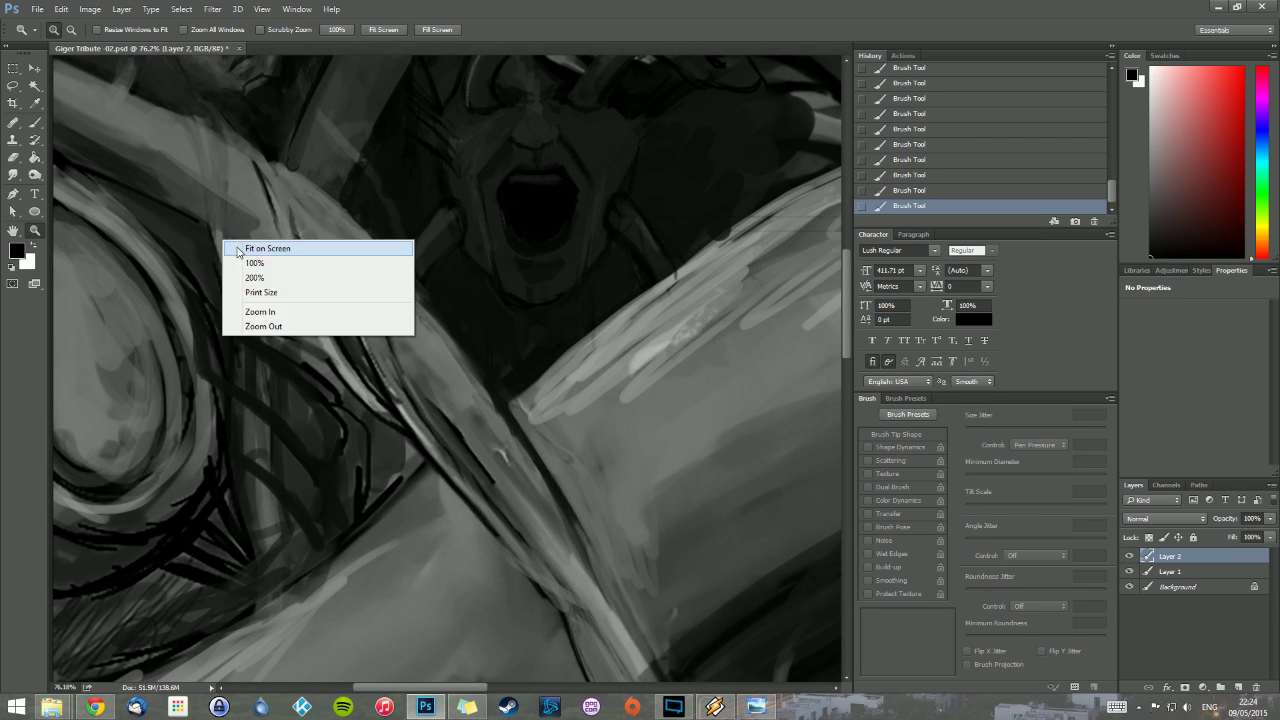
{"action": "left_click", "coordinate": [240, 250]}
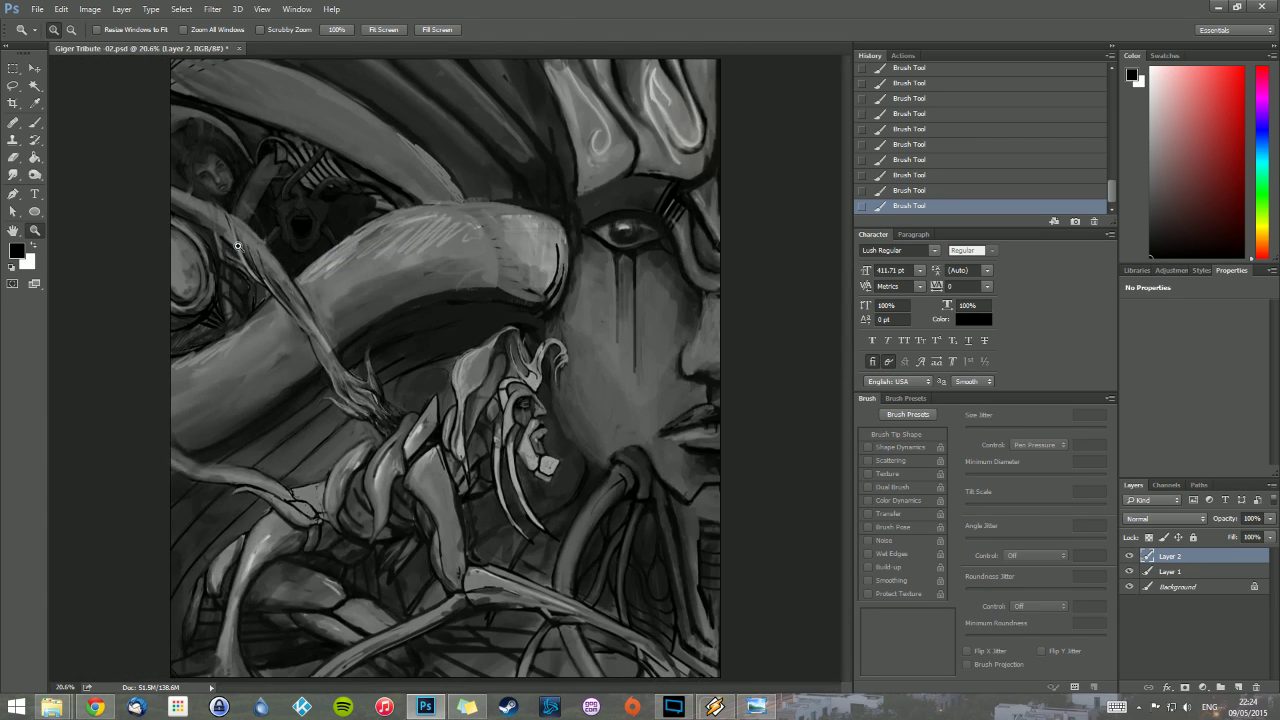
{"action": "left_click", "coordinate": [1131, 557]}
{"action": "left_click", "coordinate": [1132, 558]}
{"action": "left_click", "coordinate": [1131, 557]}
{"action": "left_click", "coordinate": [1131, 557]}
{"action": "left_click", "coordinate": [36, 123]}
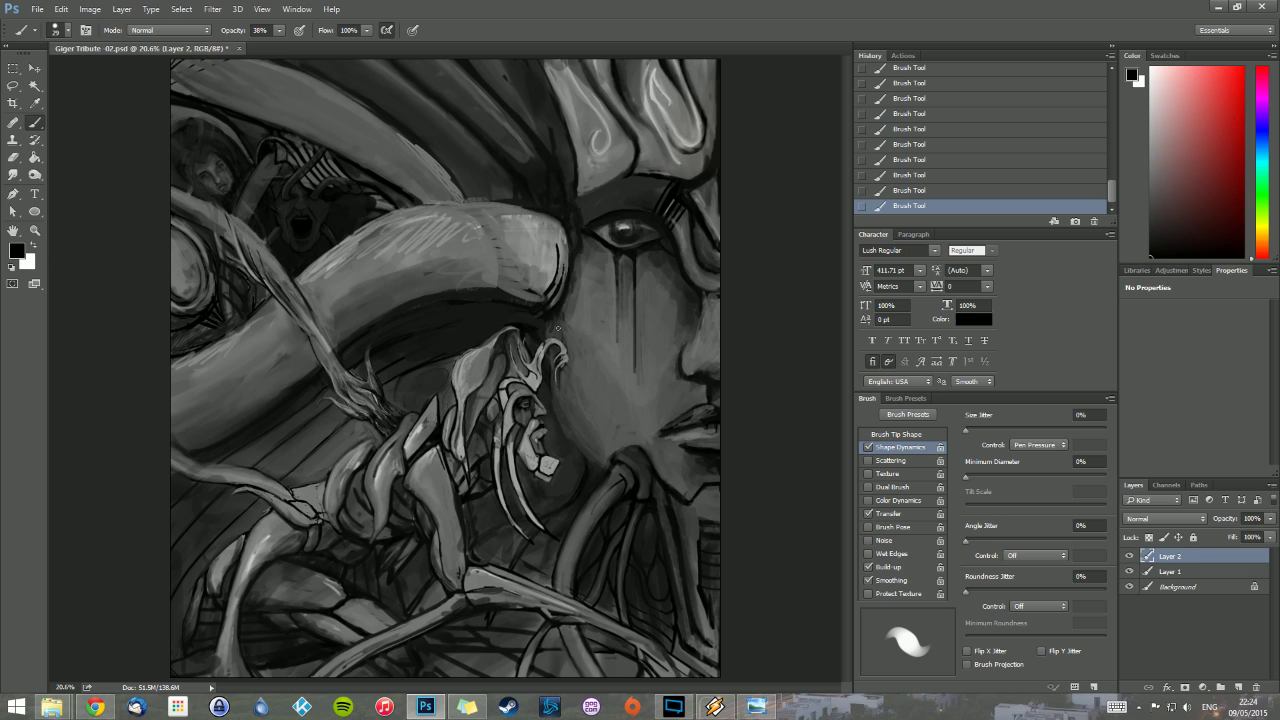
{"action": "left_click", "coordinate": [1204, 687]}
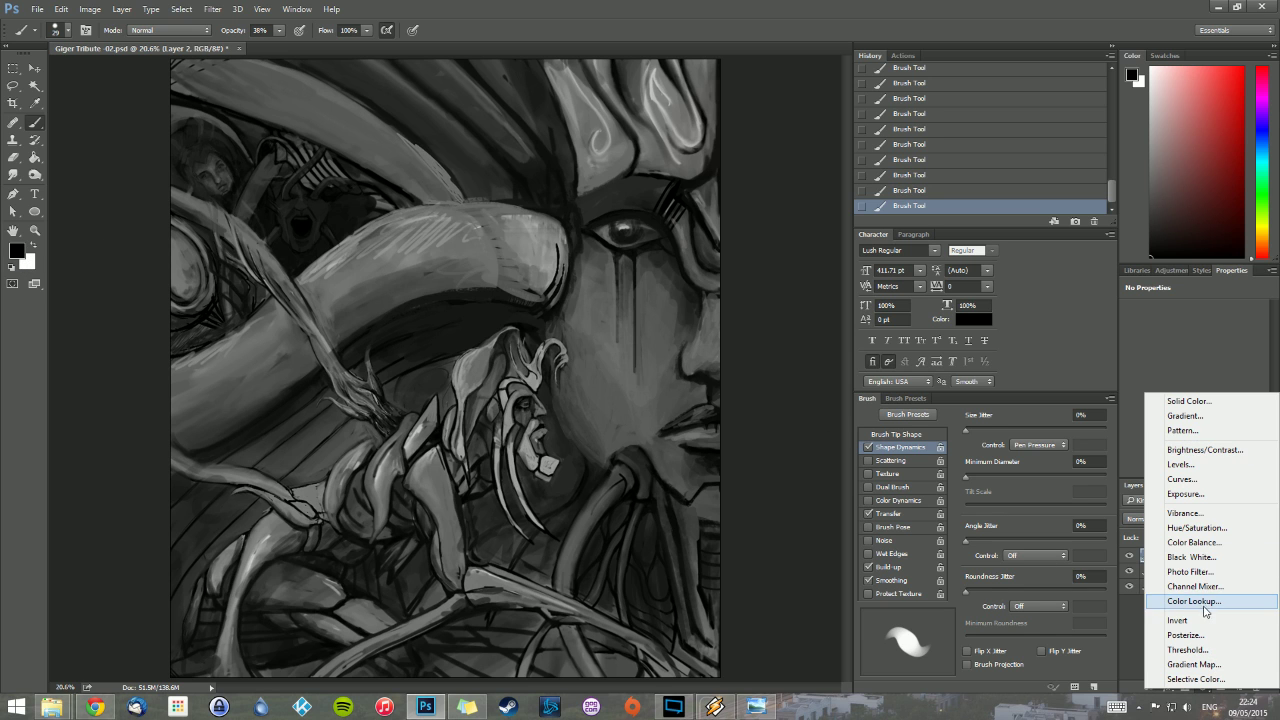
{"action": "left_click", "coordinate": [1195, 664]}
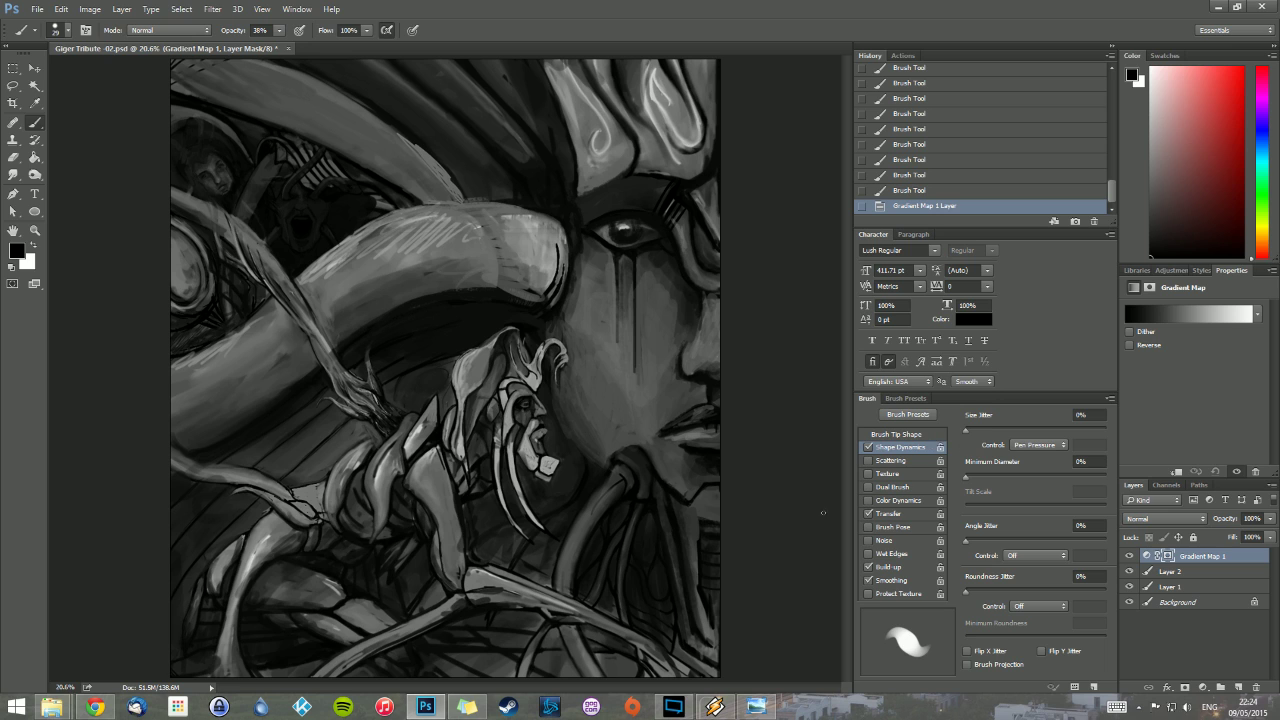
{"action": "left_click", "coordinate": [1178, 572]}
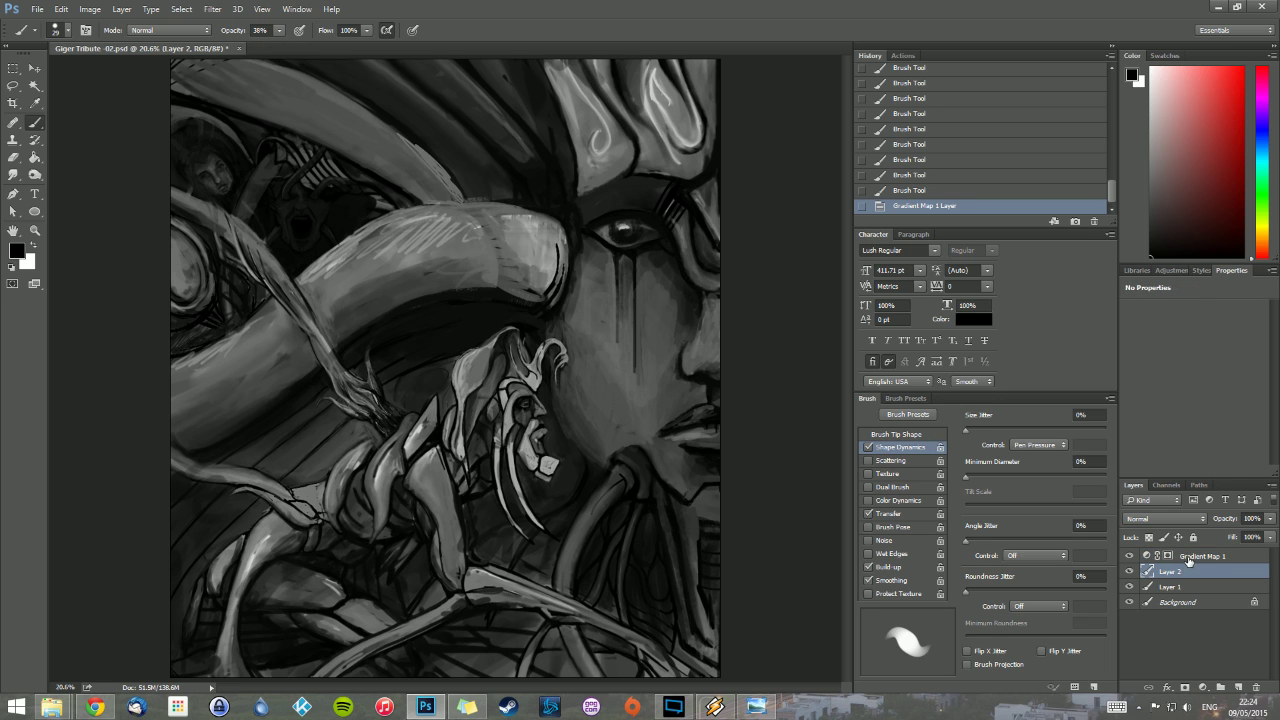
{"action": "left_click", "coordinate": [1162, 557]}
{"action": "left_click_drag", "start_coordinate": [1205, 563], "coordinate": [1256, 687]}
Step: Delete the existing gradient map layer and add a new one above Layer 2 using the Violet, Orange preset
{"action": "left_click", "coordinate": [1205, 688]}
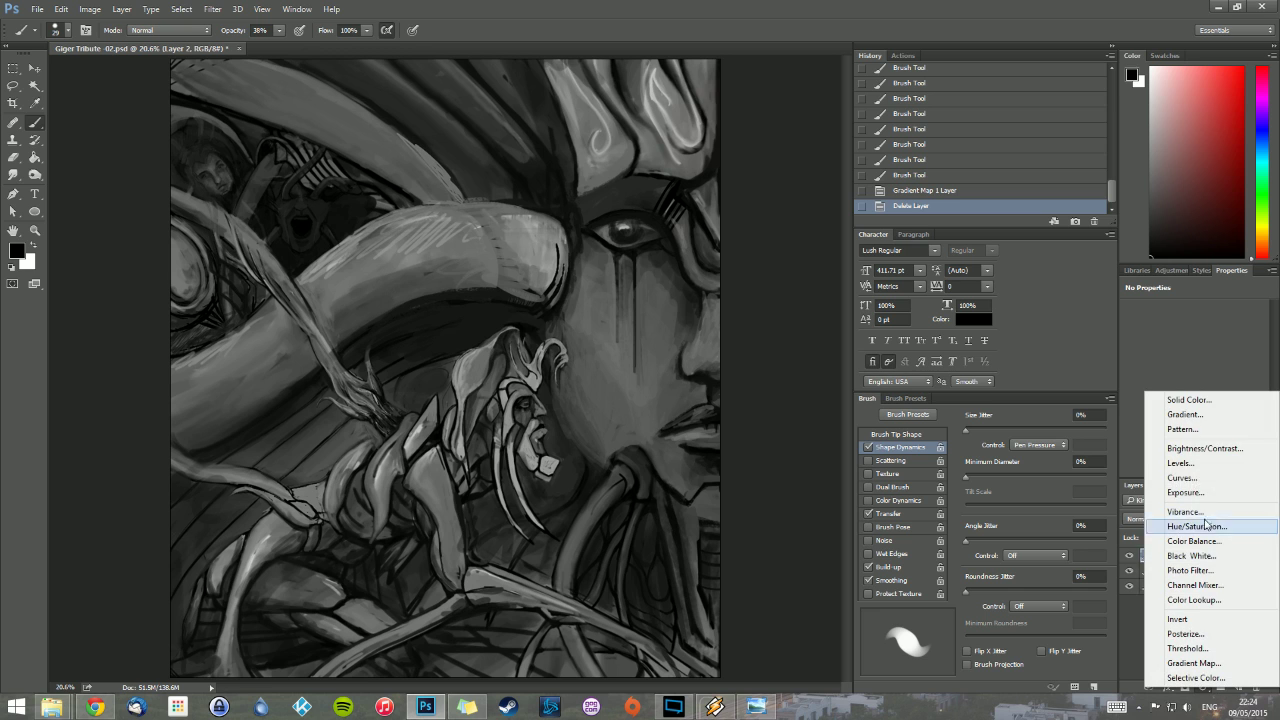
{"action": "left_click", "coordinate": [1200, 664]}
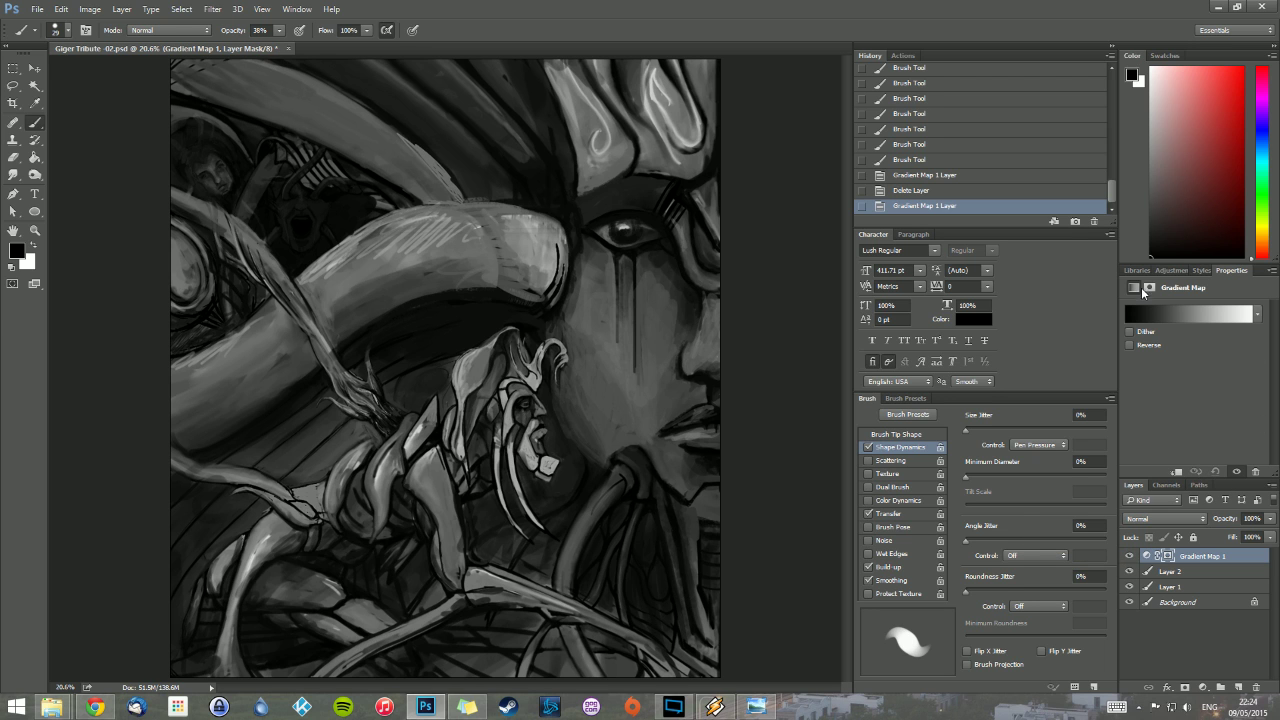
{"action": "left_click", "coordinate": [1162, 318]}
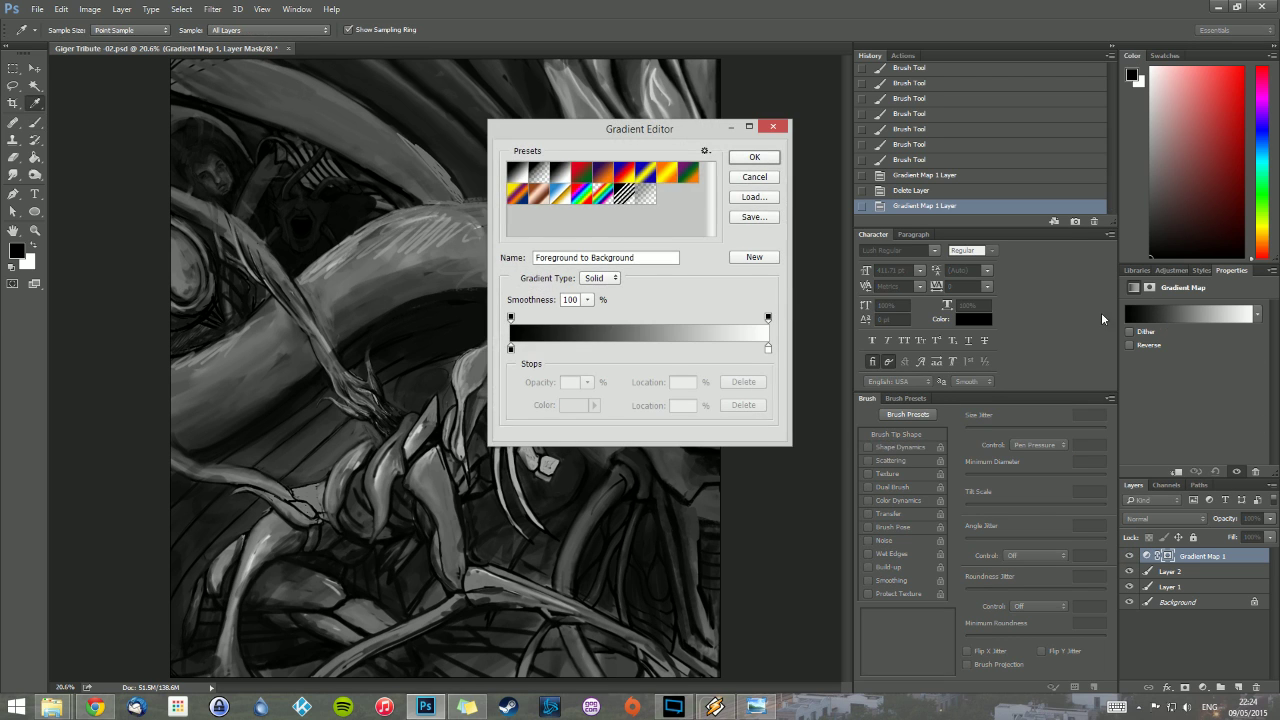
{"action": "left_click", "coordinate": [666, 175]}
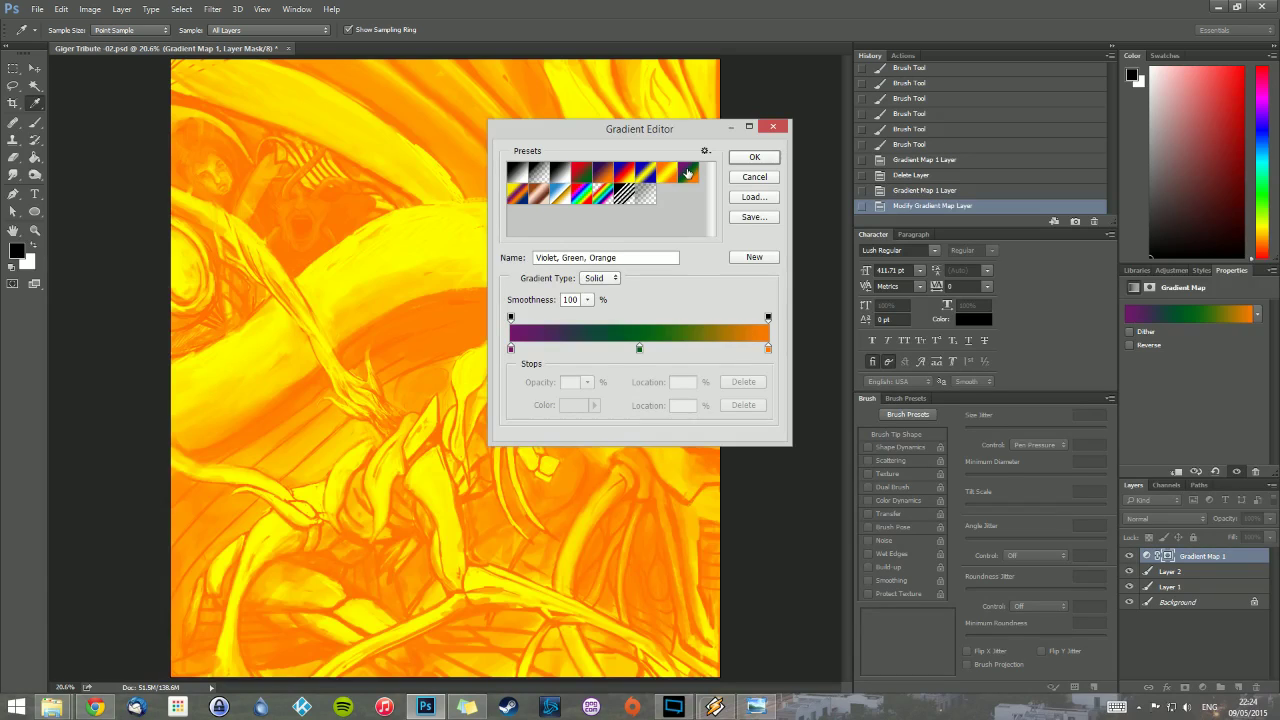
{"action": "left_click", "coordinate": [686, 175]}
{"action": "left_click", "coordinate": [600, 176]}
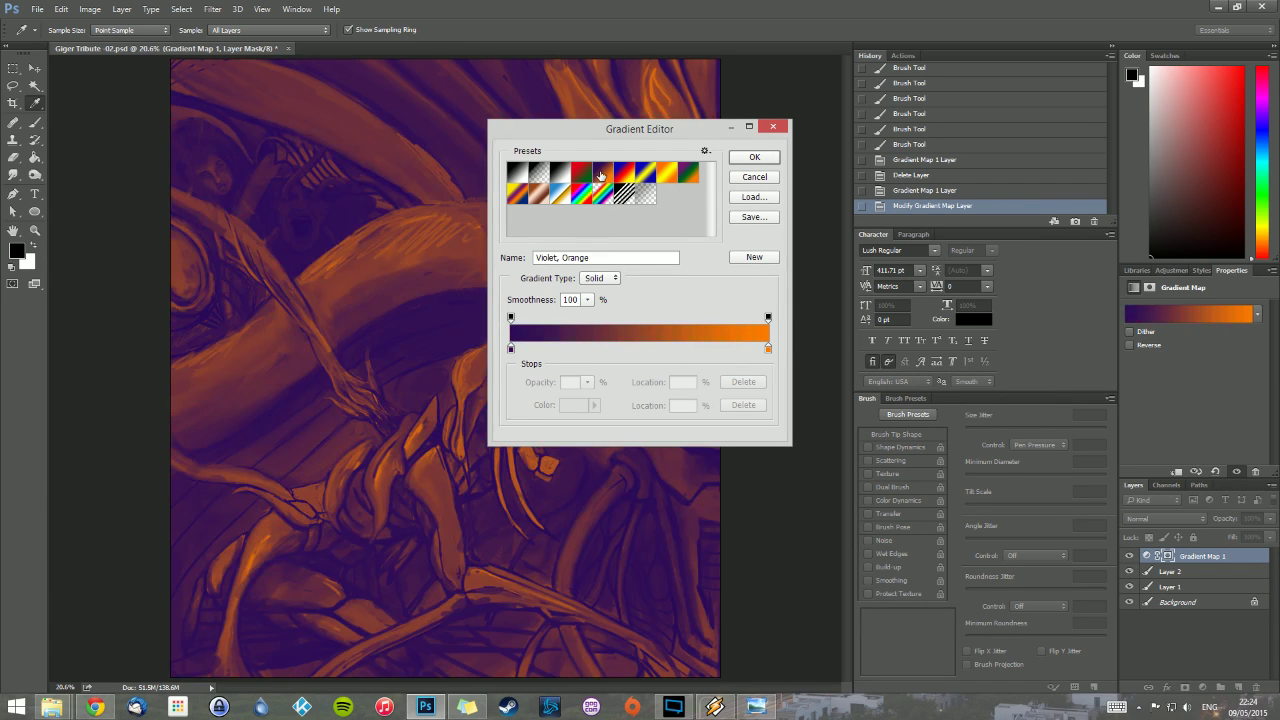
{"action": "left_click", "coordinate": [754, 158]}
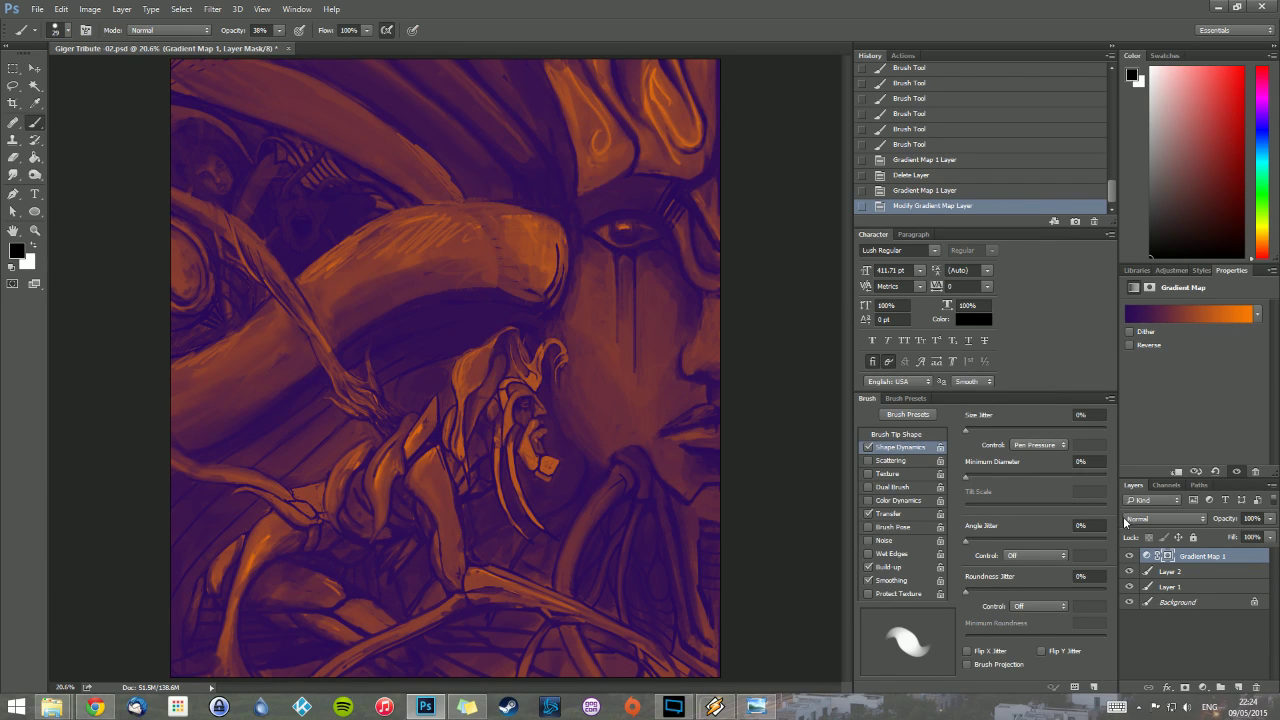
Step: Set the gradient map layer's blend mode to Overlay and its opacity to 64%
{"action": "left_click", "coordinate": [1140, 519]}
{"action": "left_click", "coordinate": [1142, 387]}
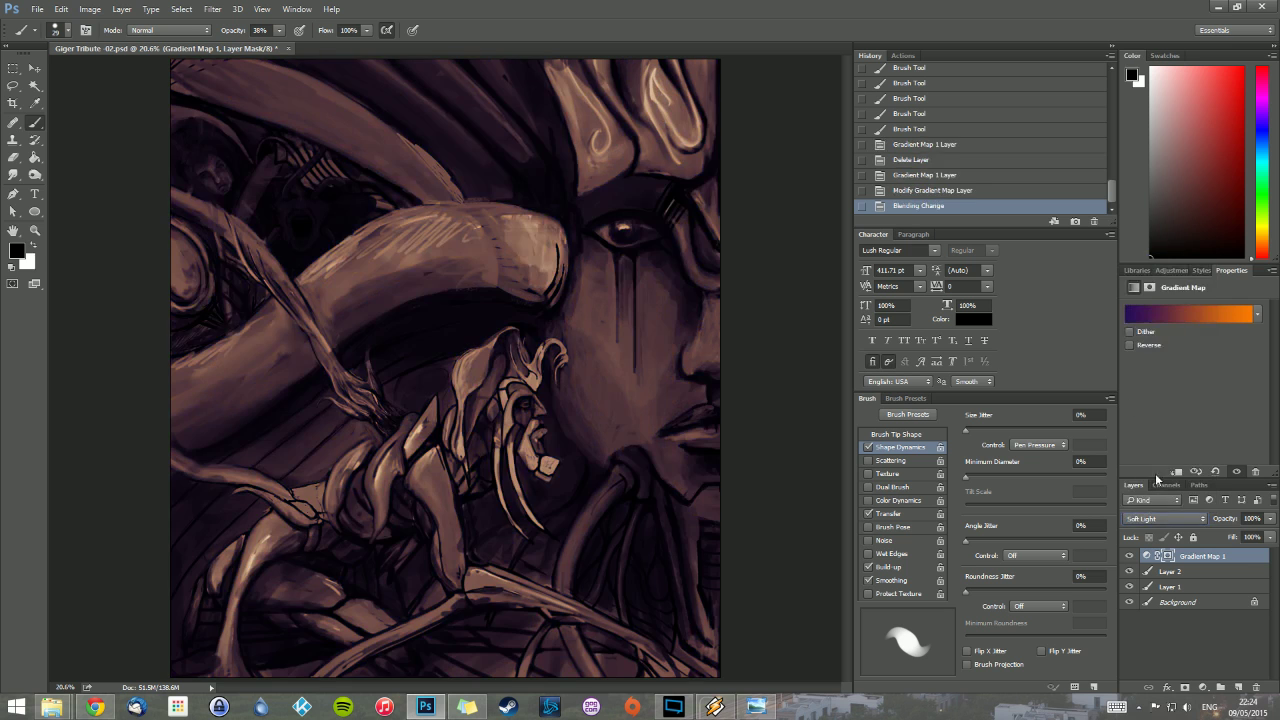
{"action": "left_click", "coordinate": [1161, 518]}
{"action": "left_click", "coordinate": [1139, 379]}
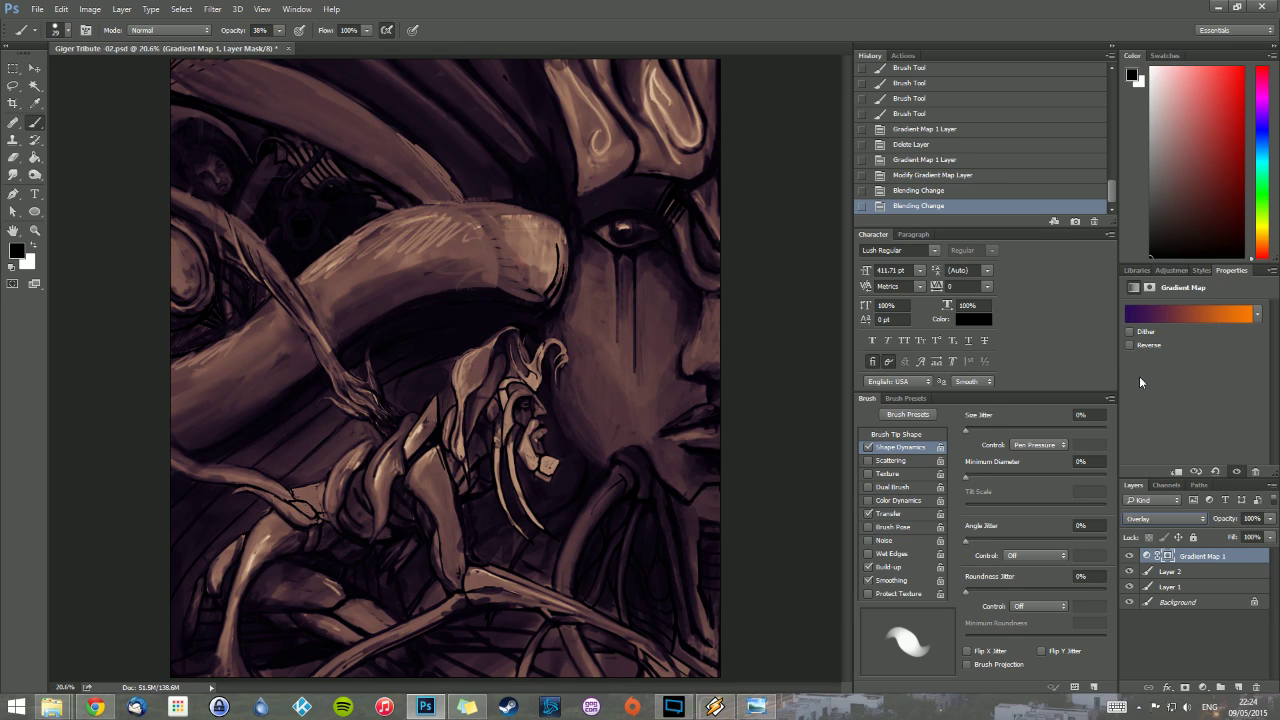
{"action": "left_click", "coordinate": [1269, 518]}
{"action": "left_click", "coordinate": [1247, 535]}
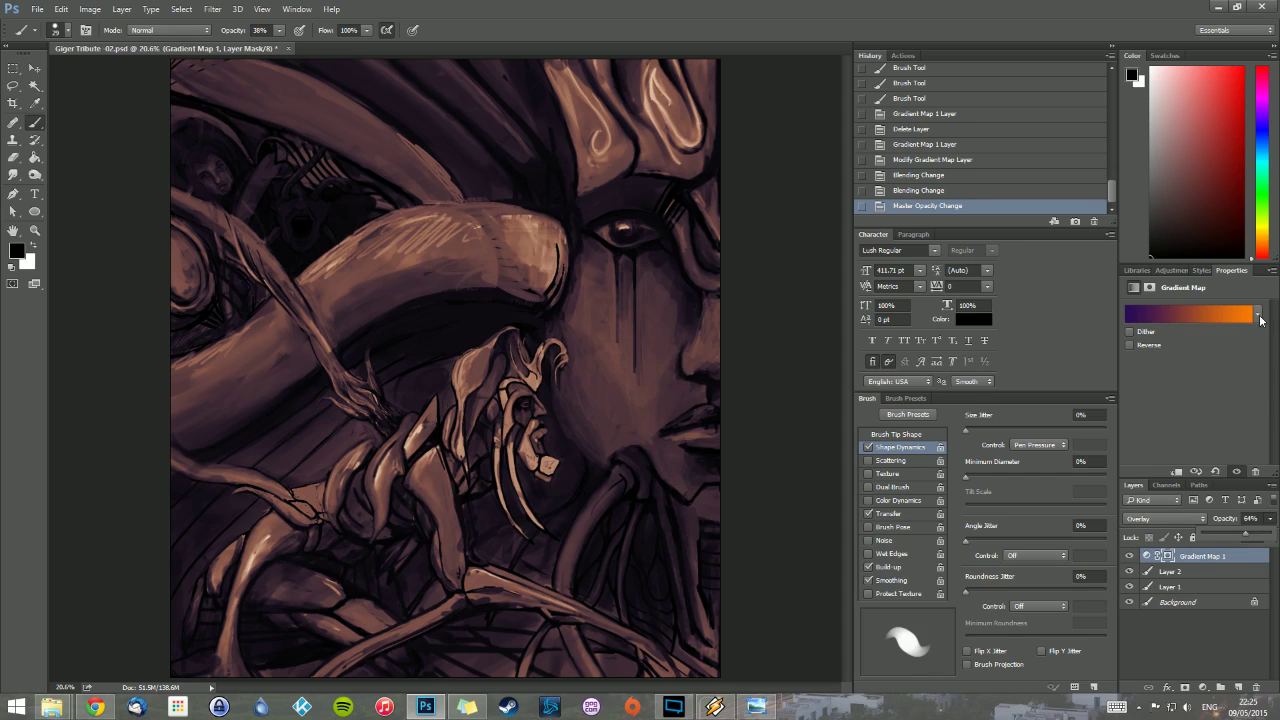
Step: Change the gradient map to the Violet, Green, Orange preset
{"action": "left_click", "coordinate": [1257, 314]}
{"action": "left_click", "coordinate": [1177, 372]}
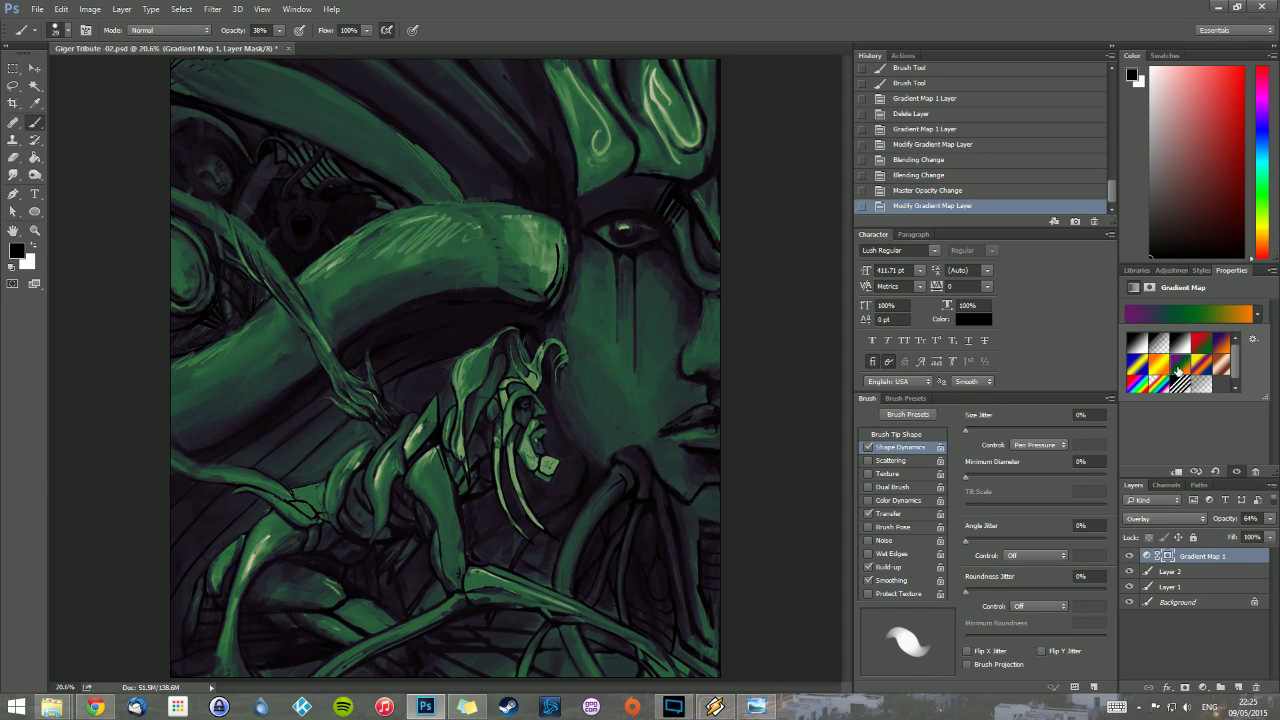
{"action": "left_click", "coordinate": [1139, 439]}
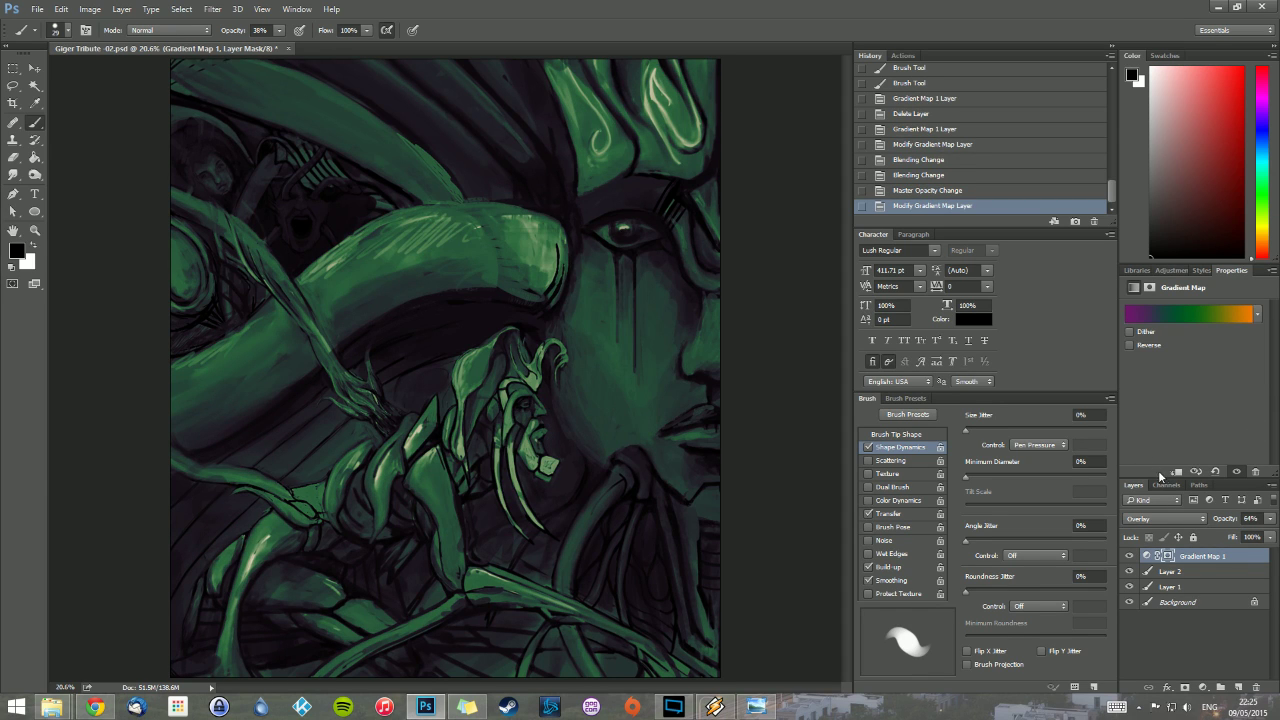
{"action": "left_click", "coordinate": [1134, 343]}
{"action": "left_click", "coordinate": [1134, 342]}
Step: Set the gradient map layer's blend mode to Soft Light and adjust its opacity to soften the green tint
{"action": "left_click", "coordinate": [1169, 522]}
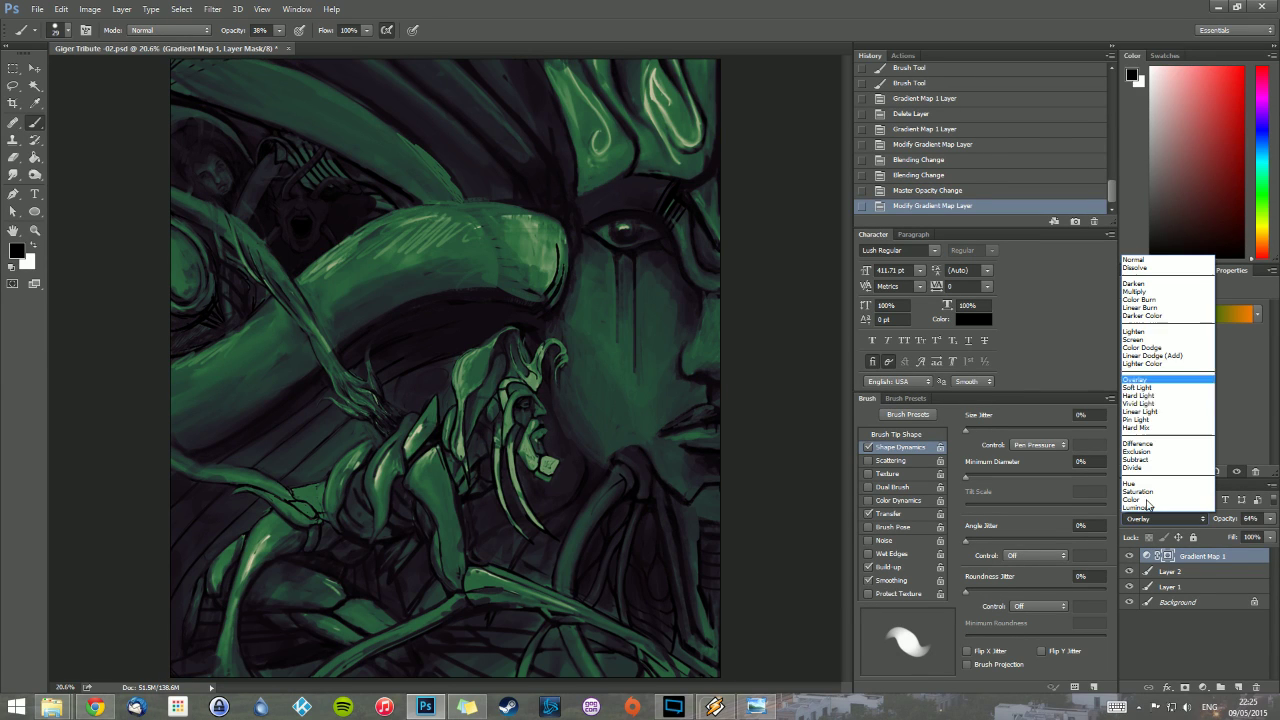
{"action": "left_click", "coordinate": [1141, 390]}
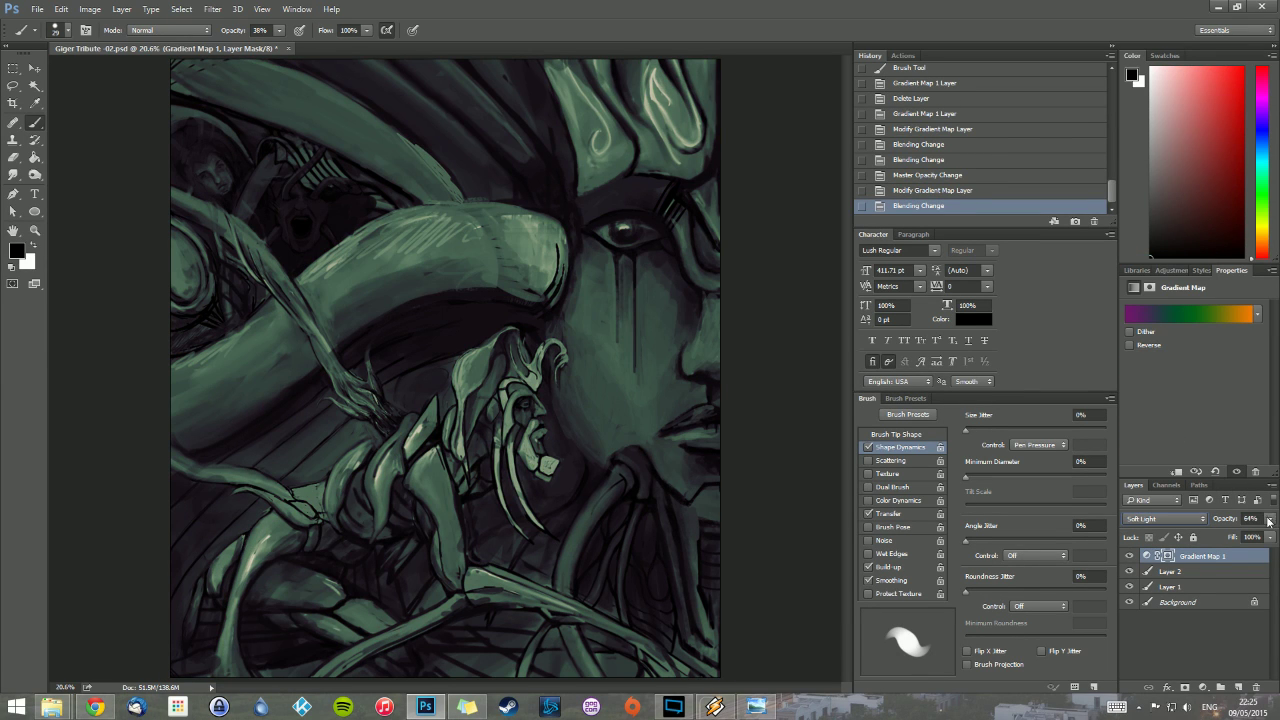
{"action": "left_click", "coordinate": [1269, 520]}
{"action": "left_click", "coordinate": [1273, 534]}
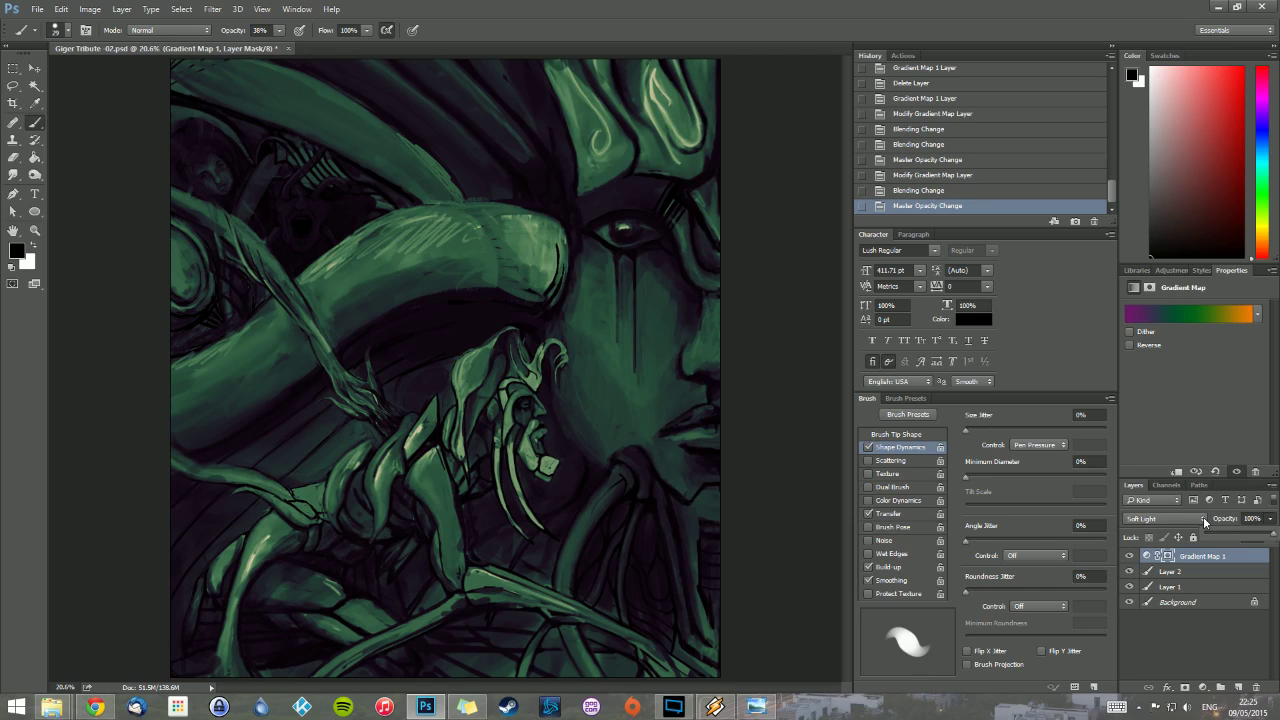
{"action": "left_click_drag", "start_coordinate": [1229, 537], "coordinate": [1238, 537]}
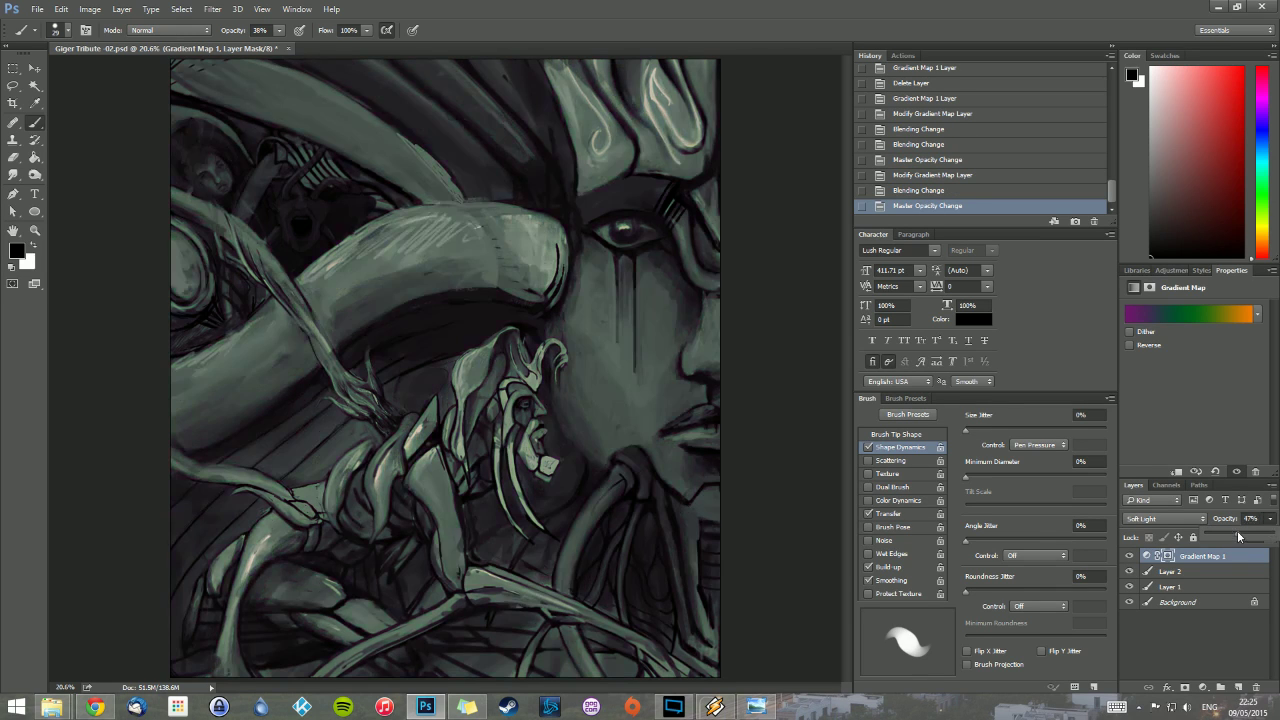
Step: Add a Color Balance adjustment layer with midtones at green +22 and blue +27, and shadows at red +18 and green +8
{"action": "left_click", "coordinate": [1203, 688]}
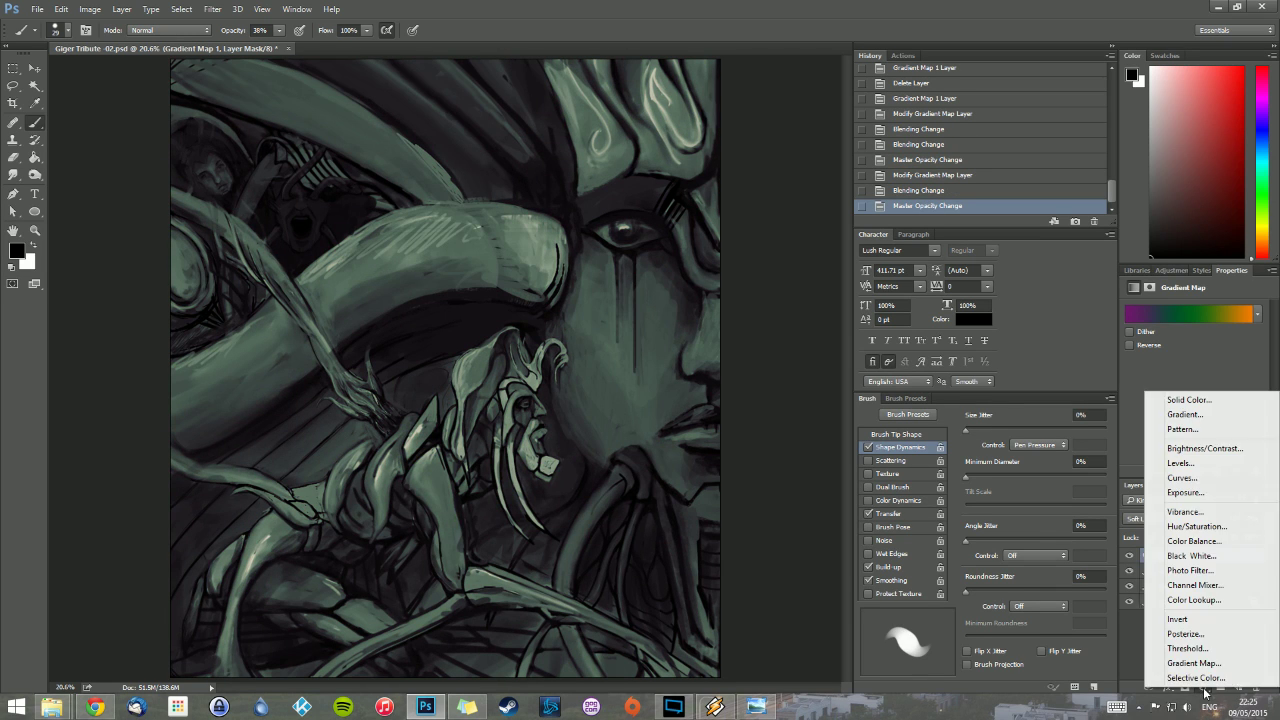
{"action": "left_click", "coordinate": [1200, 543]}
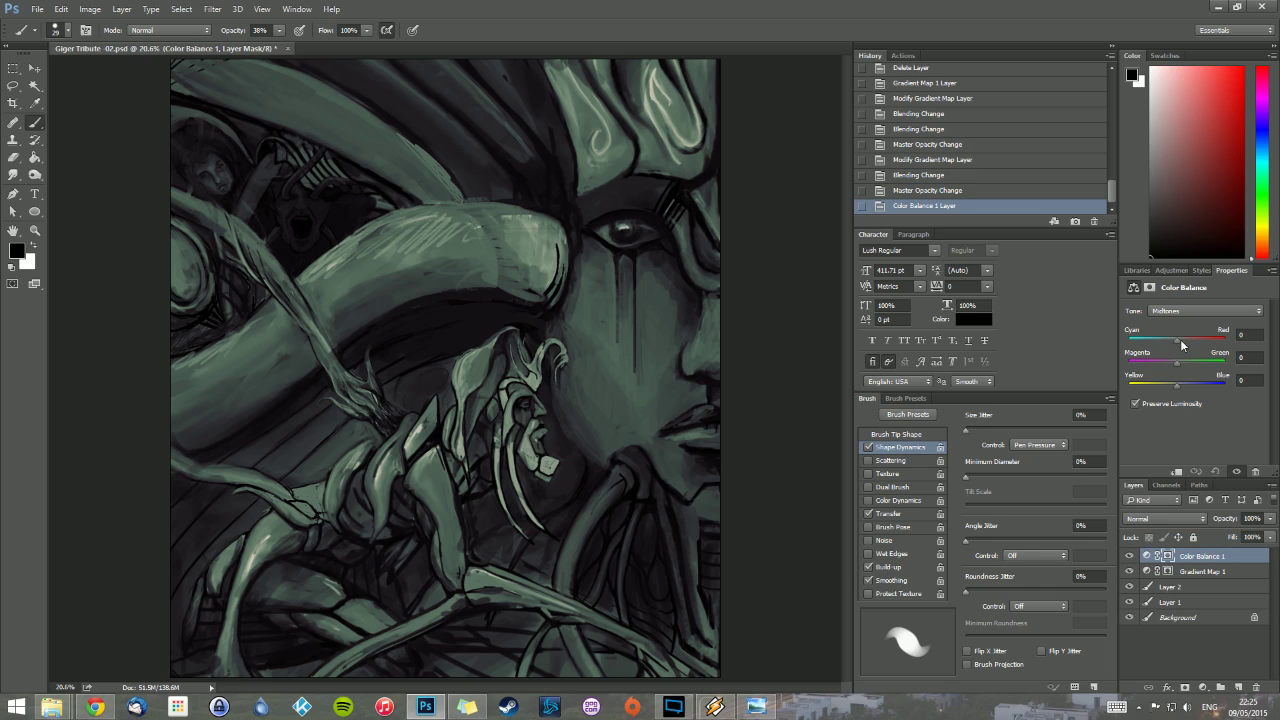
{"action": "mouse_move", "coordinate": [1178, 362]}
{"action": "left_mouse_down"}
{"action": "mouse_move", "coordinate": [1194, 366]}
{"action": "mouse_move", "coordinate": [1167, 368]}
{"action": "mouse_move", "coordinate": [1190, 383]}
{"action": "left_mouse_up"}
{"action": "left_click", "coordinate": [1185, 311]}
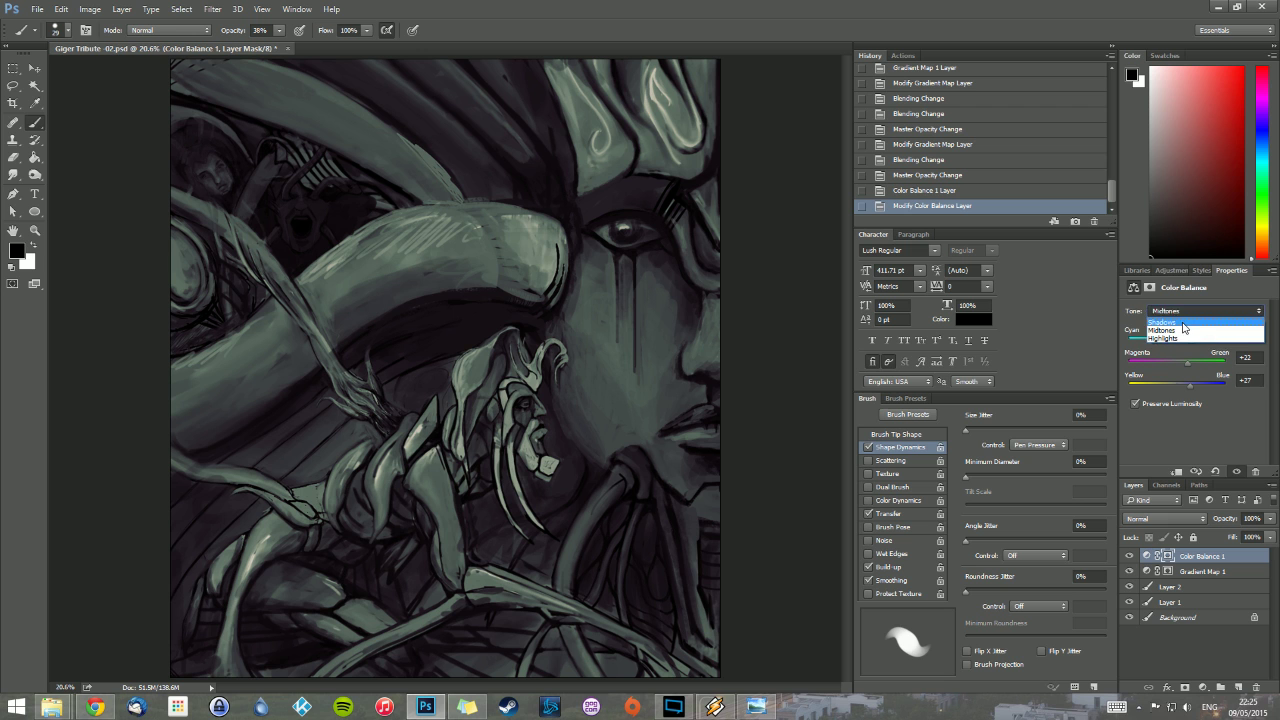
{"action": "left_click", "coordinate": [1183, 323]}
{"action": "left_click_drag", "start_coordinate": [1183, 338], "coordinate": [1176, 382]}
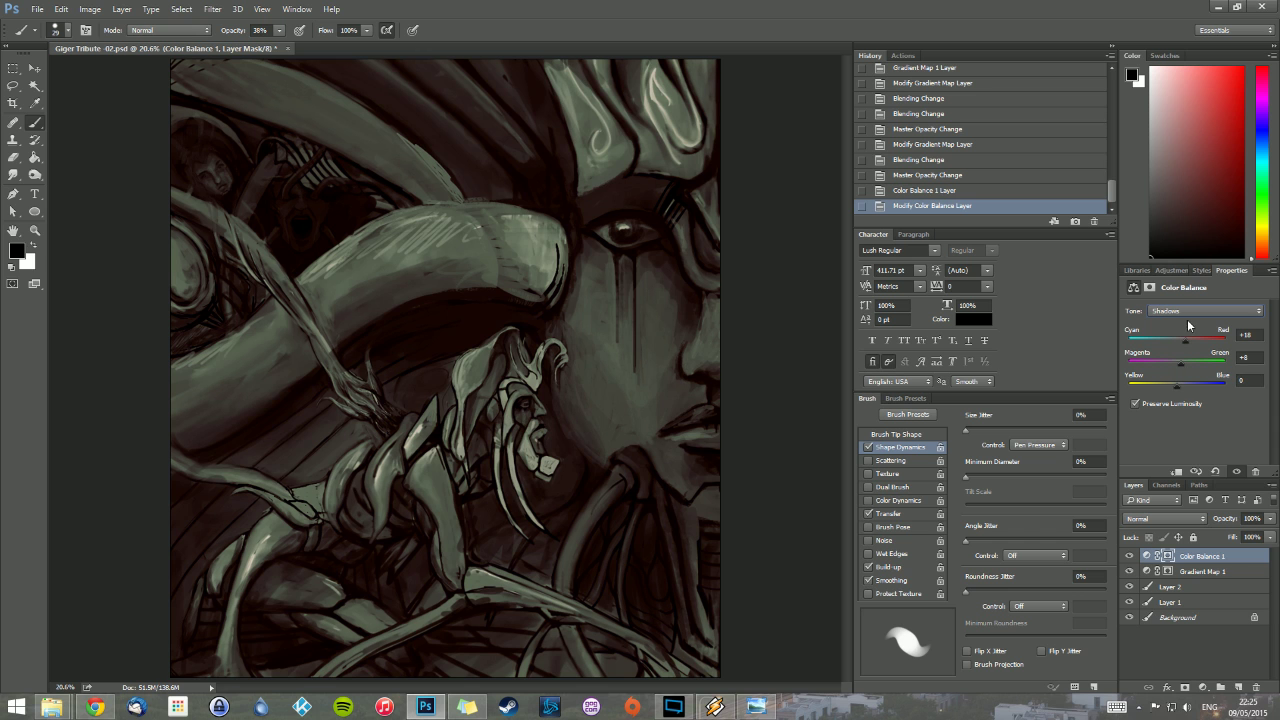
Step: Set the Color Balance highlights to cyan -27, green +22 and blue +26, and lower the layer's opacity to 49%
{"action": "left_click", "coordinate": [1187, 319]}
{"action": "left_click", "coordinate": [1180, 338]}
{"action": "left_click_drag", "start_coordinate": [1180, 338], "coordinate": [1189, 386]}
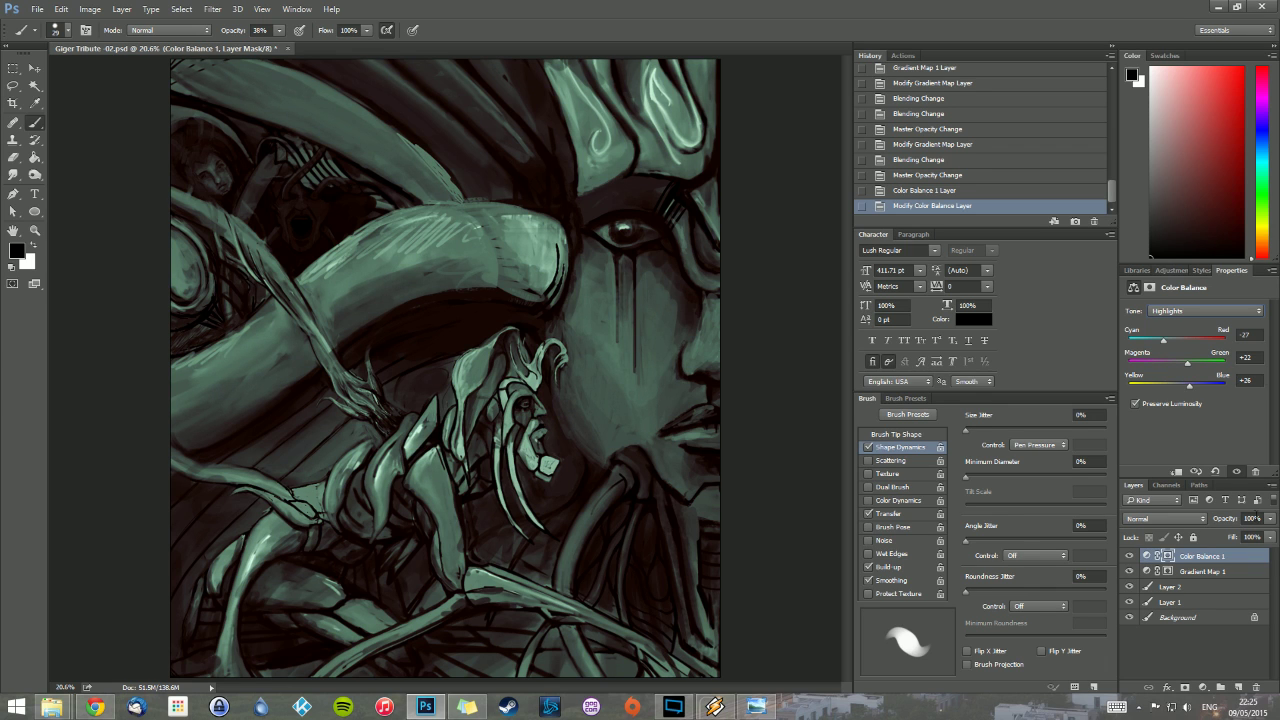
{"action": "left_click", "coordinate": [1270, 518]}
{"action": "left_click_drag", "start_coordinate": [1247, 535], "coordinate": [1214, 543]}
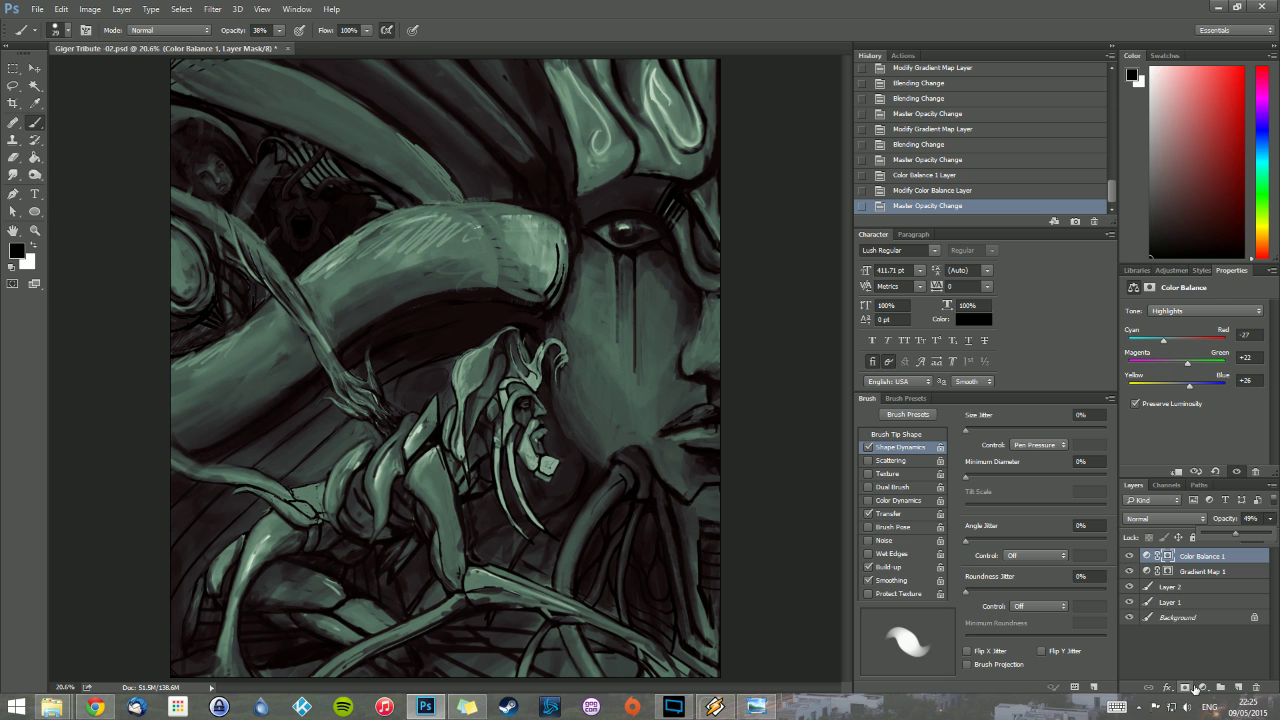
Step: Add a Curves adjustment layer and bend its RGB curve slightly with one point in the lower midtones
{"action": "left_click", "coordinate": [1204, 688]}
{"action": "left_click", "coordinate": [1191, 474]}
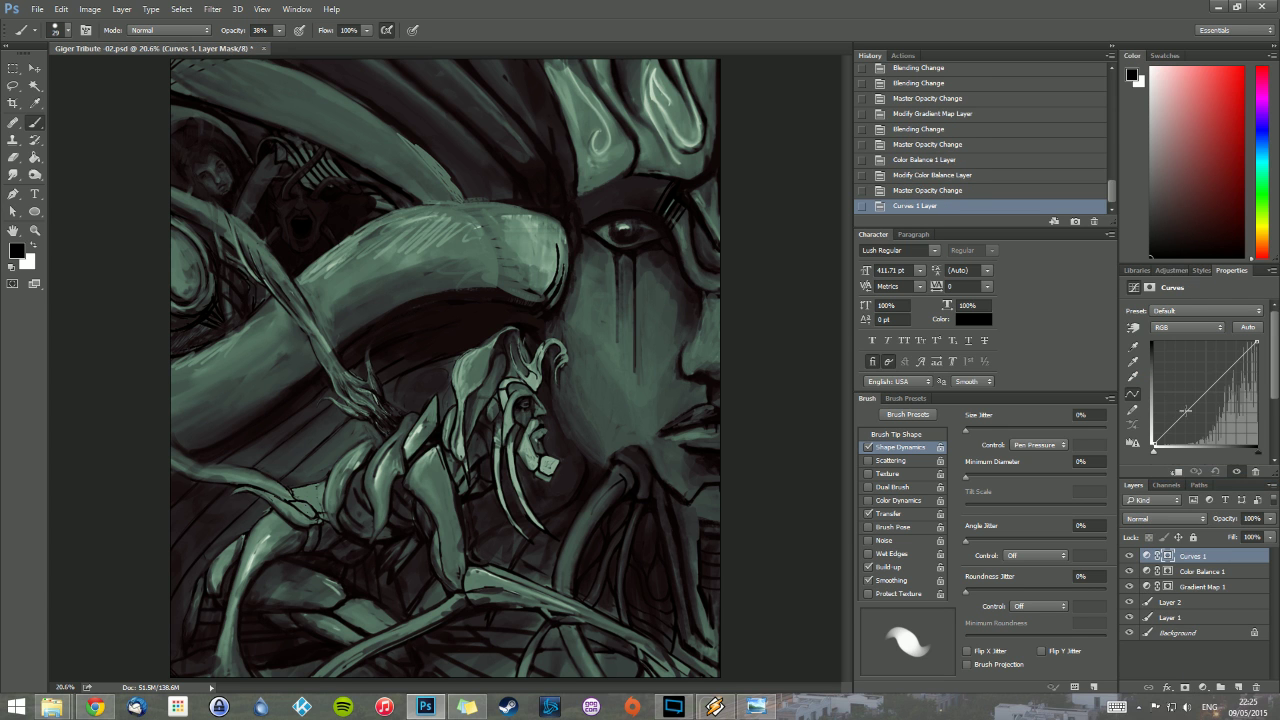
{"action": "mouse_move", "coordinate": [1191, 408]}
{"action": "left_mouse_down"}
{"action": "mouse_move", "coordinate": [1190, 426]}
{"action": "mouse_move", "coordinate": [1189, 412]}
{"action": "left_mouse_up"}
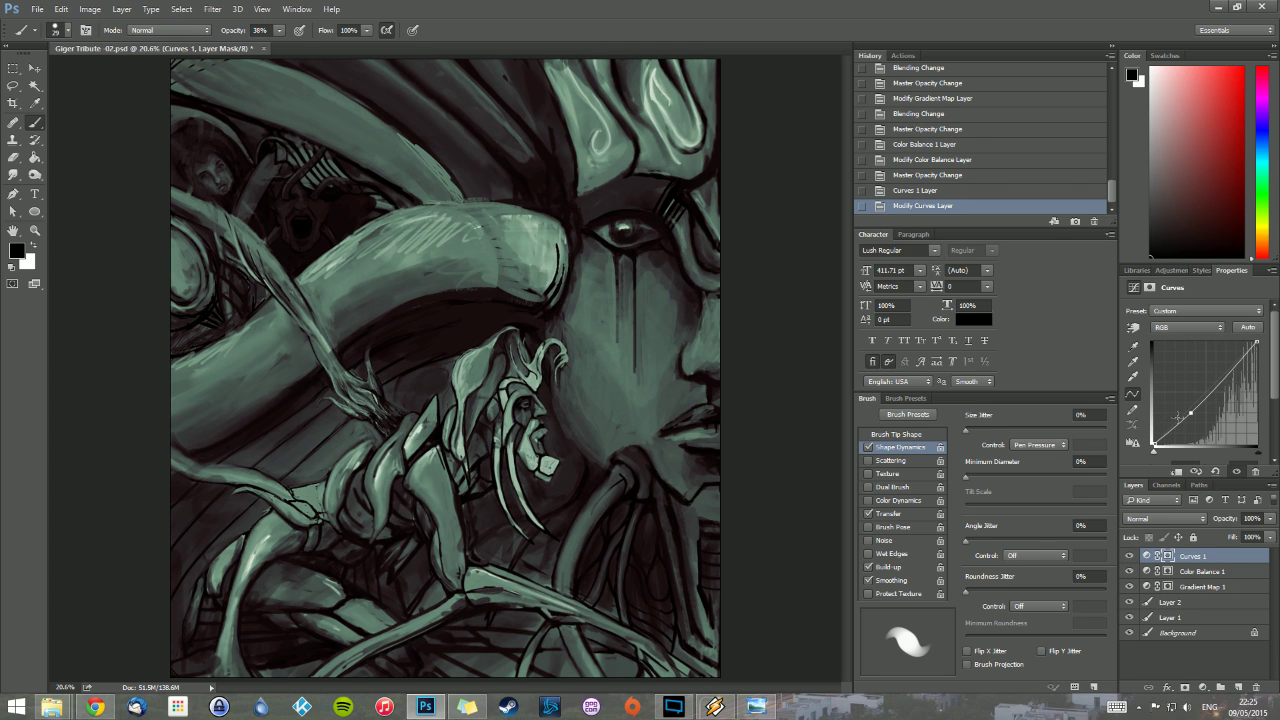
Step: Create a new layer directly beneath the gradient map and hide the Gradient Map, Color Balance and Curves layers
{"action": "left_click", "coordinate": [1238, 688]}
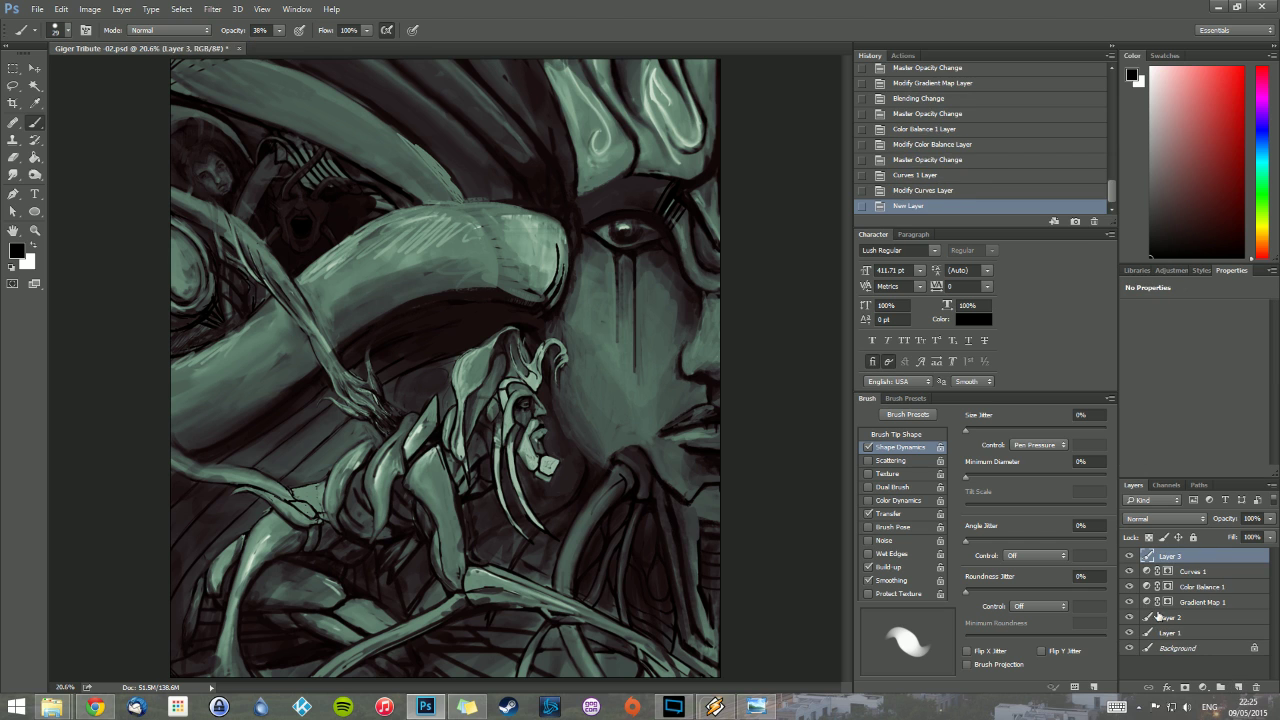
{"action": "left_click", "coordinate": [1129, 601]}
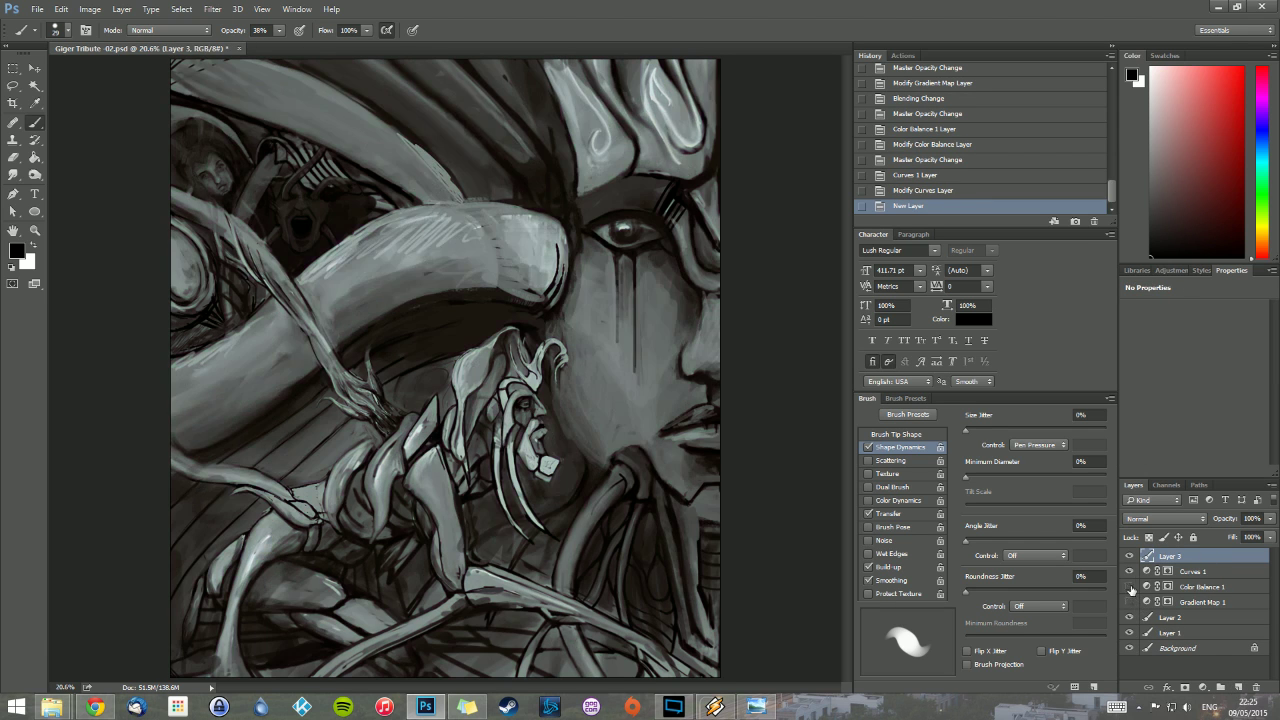
{"action": "left_click", "coordinate": [1130, 572]}
{"action": "left_click_drag", "start_coordinate": [1187, 557], "coordinate": [1196, 610]}
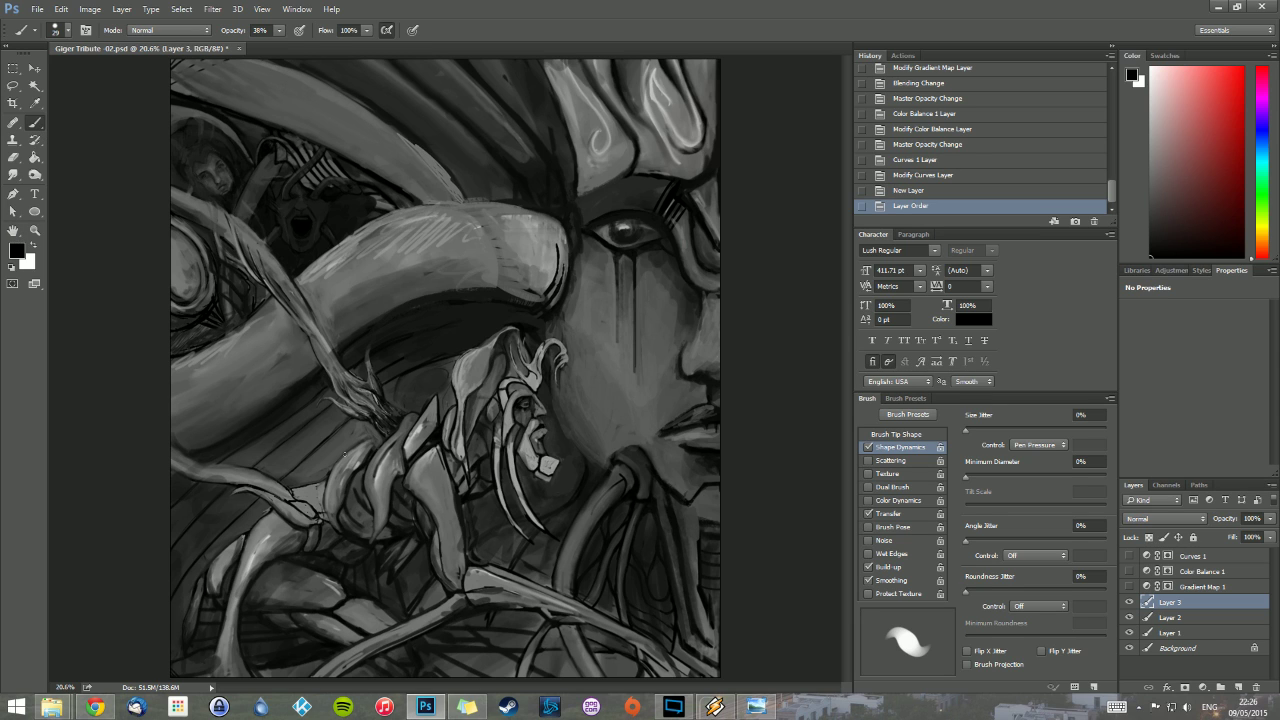
Step: Paint short black strokes around the crouching figure's waist on Layer 3 and shade the area under the large curved tube
{"action": "left_click_drag", "start_coordinate": [326, 486], "coordinate": [323, 510]}
{"action": "left_click_drag", "start_coordinate": [326, 486], "coordinate": [324, 509]}
{"action": "left_click_drag", "start_coordinate": [327, 489], "coordinate": [325, 508]}
{"action": "left_click_drag", "start_coordinate": [328, 488], "coordinate": [335, 512]}
{"action": "left_click_drag", "start_coordinate": [338, 494], "coordinate": [337, 509]}
{"action": "left_click_drag", "start_coordinate": [340, 491], "coordinate": [338, 508]}
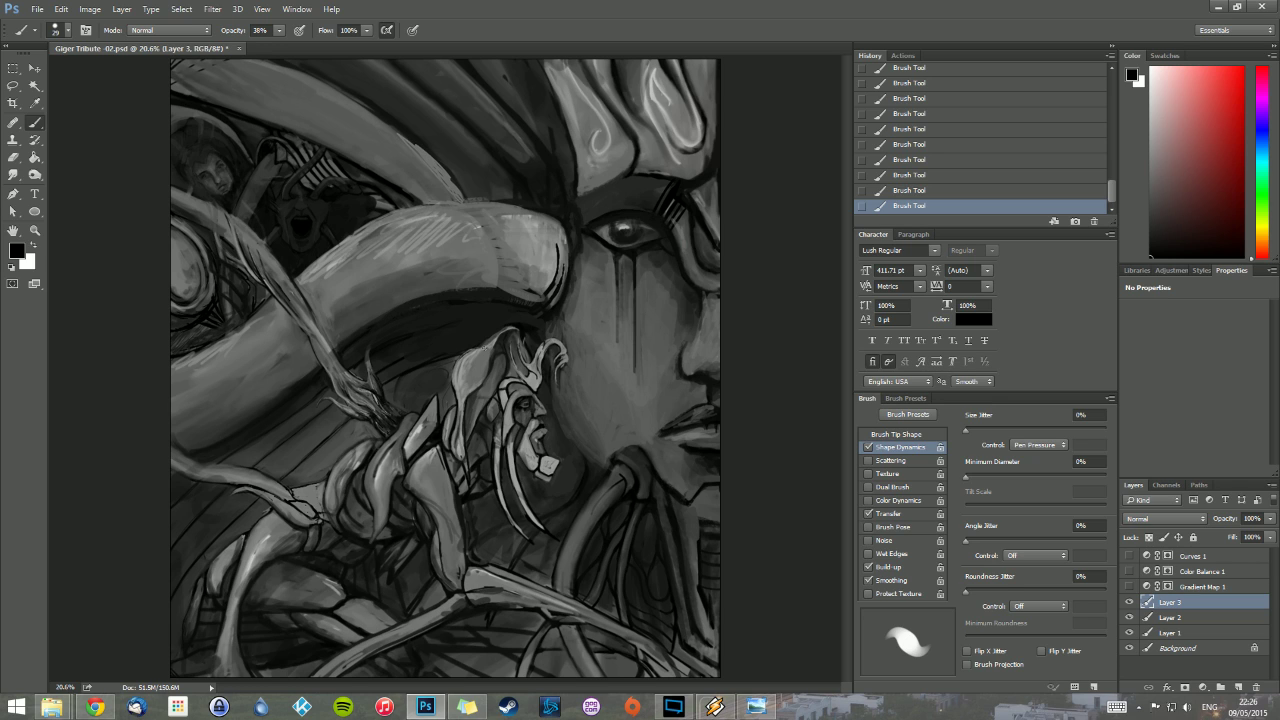
{"action": "mouse_move", "coordinate": [352, 338]}
{"action": "left_mouse_down"}
{"action": "mouse_move", "coordinate": [419, 296]}
{"action": "mouse_move", "coordinate": [403, 307]}
{"action": "mouse_move", "coordinate": [519, 295]}
{"action": "mouse_move", "coordinate": [428, 294]}
{"action": "left_mouse_up"}
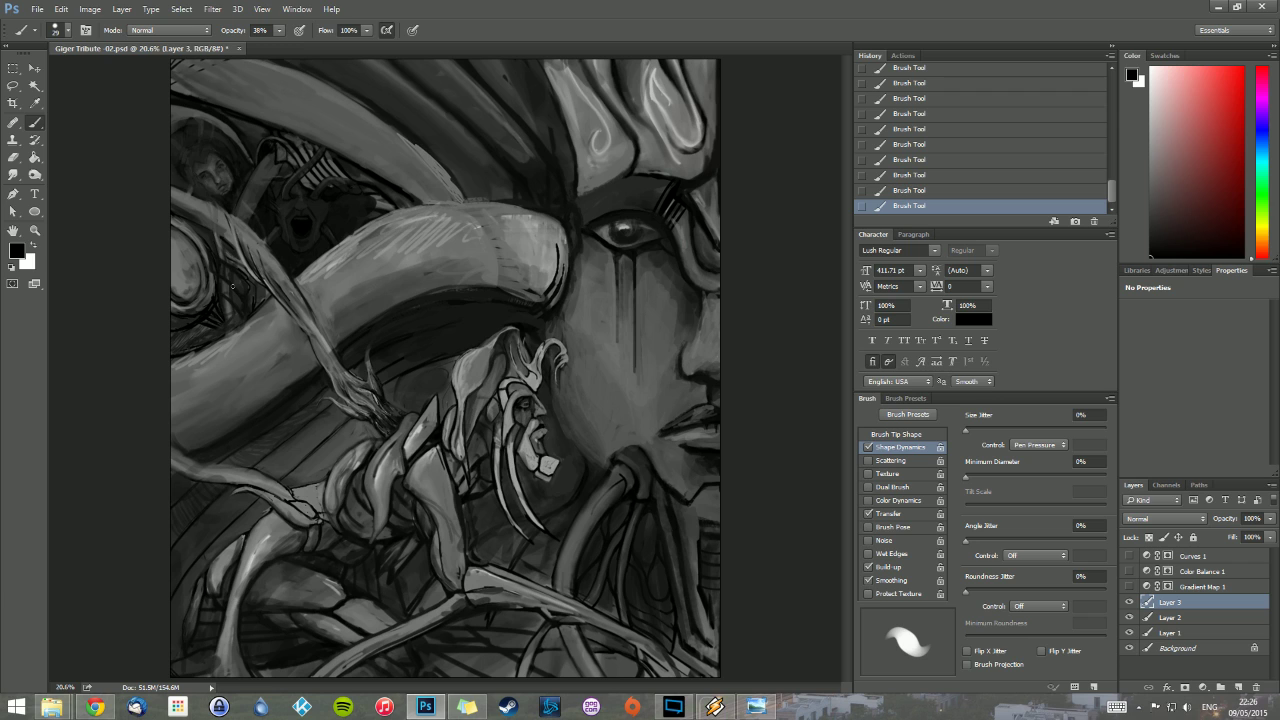
Step: Enlarge the brush and shade the forms between the round shape and the reaching arm with sampled greys
{"action": "left_click", "coordinate": [228, 307], "text": "alt"}
{"action": "right_click", "coordinate": [229, 307]}
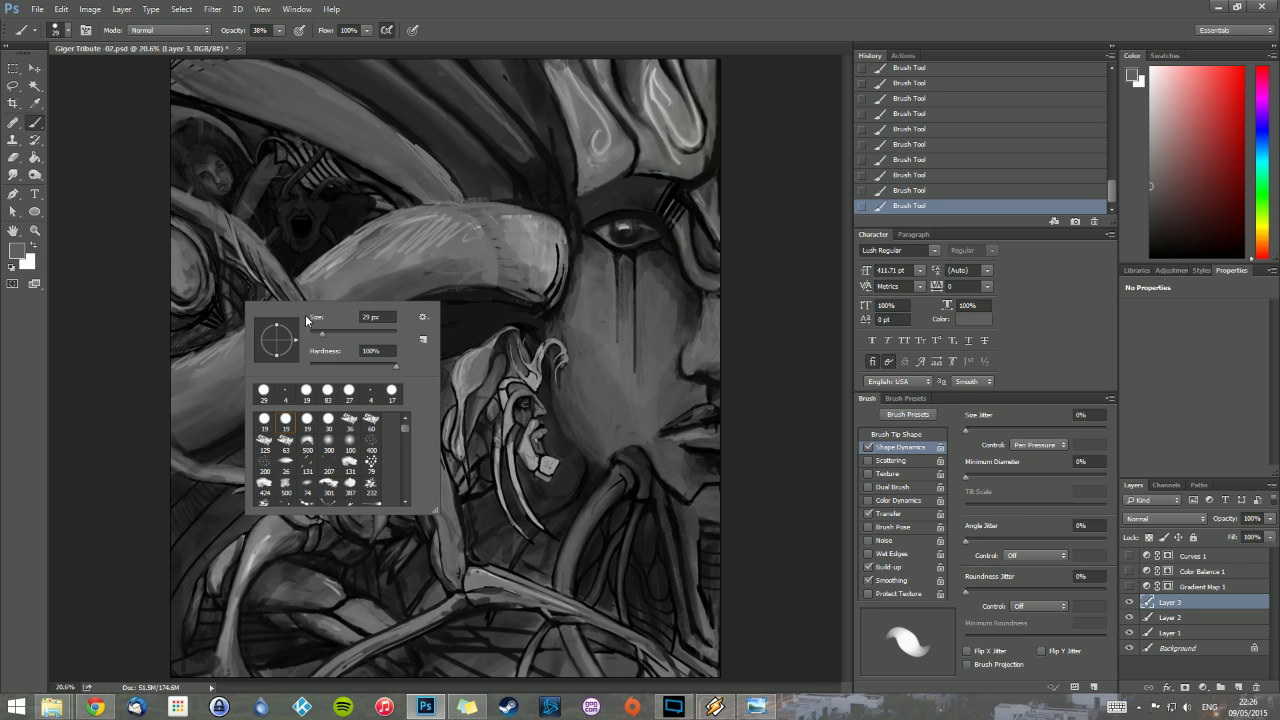
{"action": "left_click", "coordinate": [338, 332]}
{"action": "left_click", "coordinate": [225, 307]}
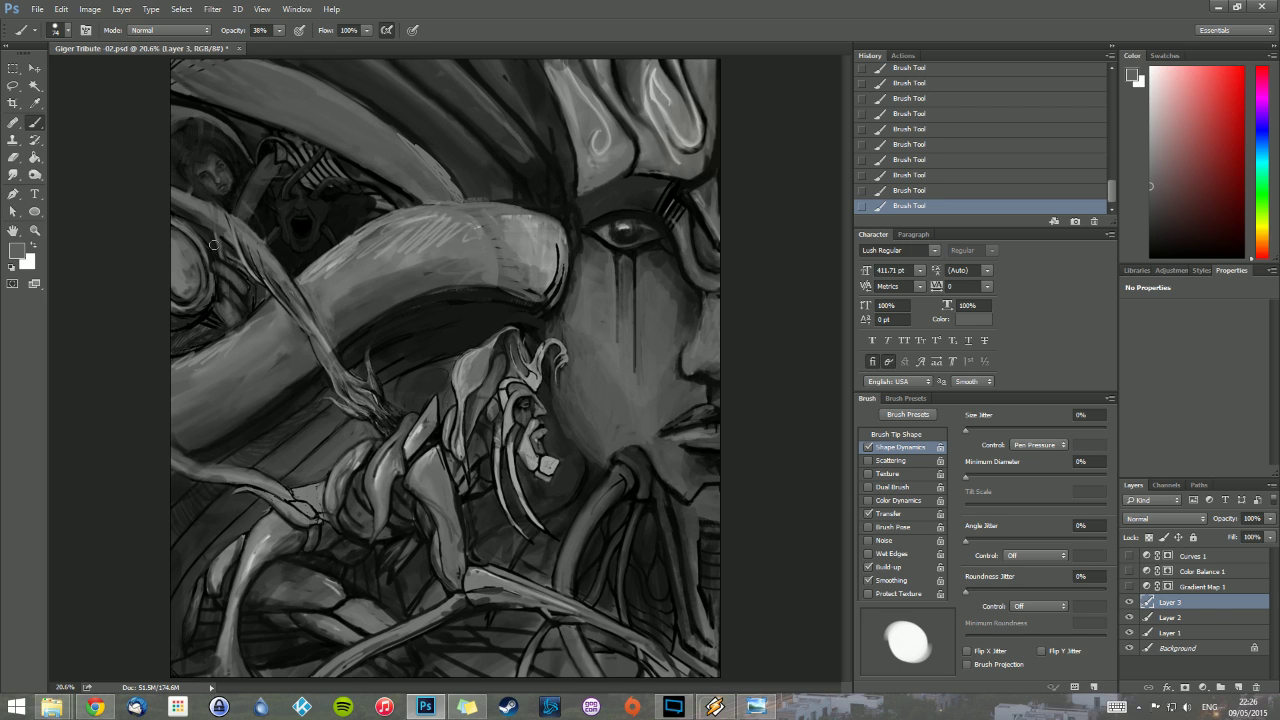
{"action": "left_click", "coordinate": [209, 239], "text": "alt"}
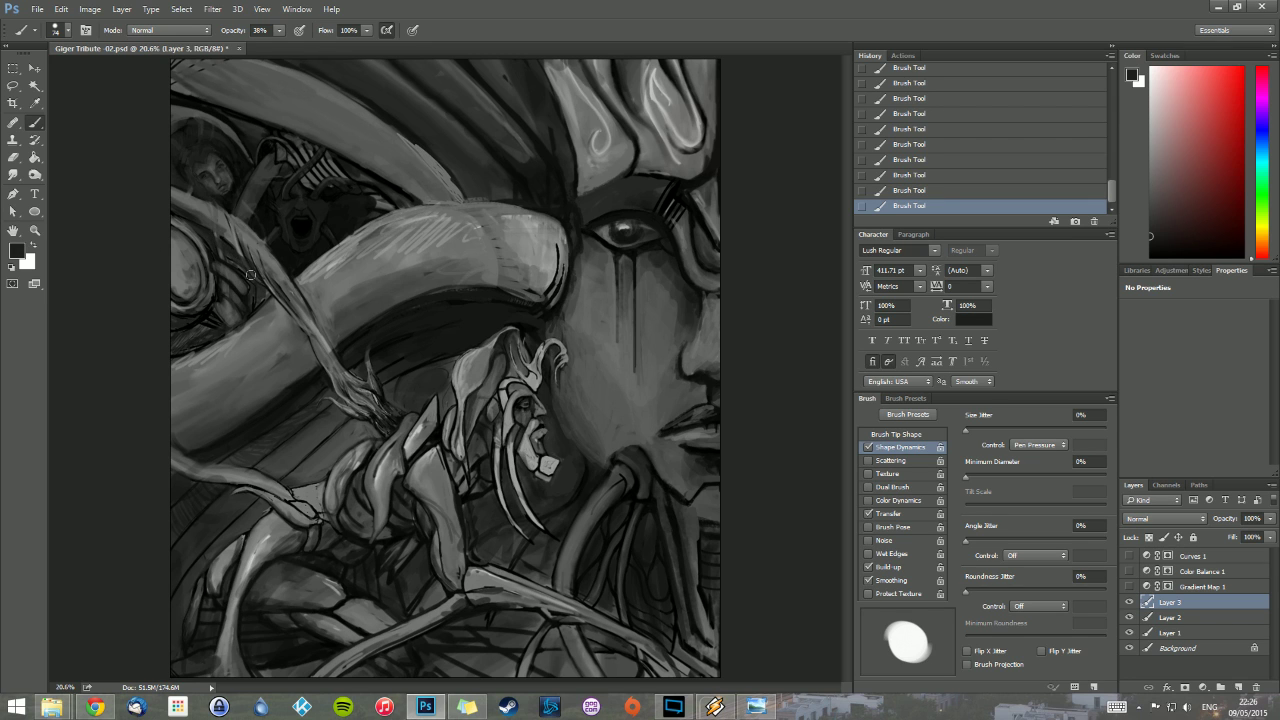
Step: Refine the upper edge of the reaching arm beside the screaming face with sampled greys and near-black
{"action": "left_click", "coordinate": [203, 214], "text": "alt"}
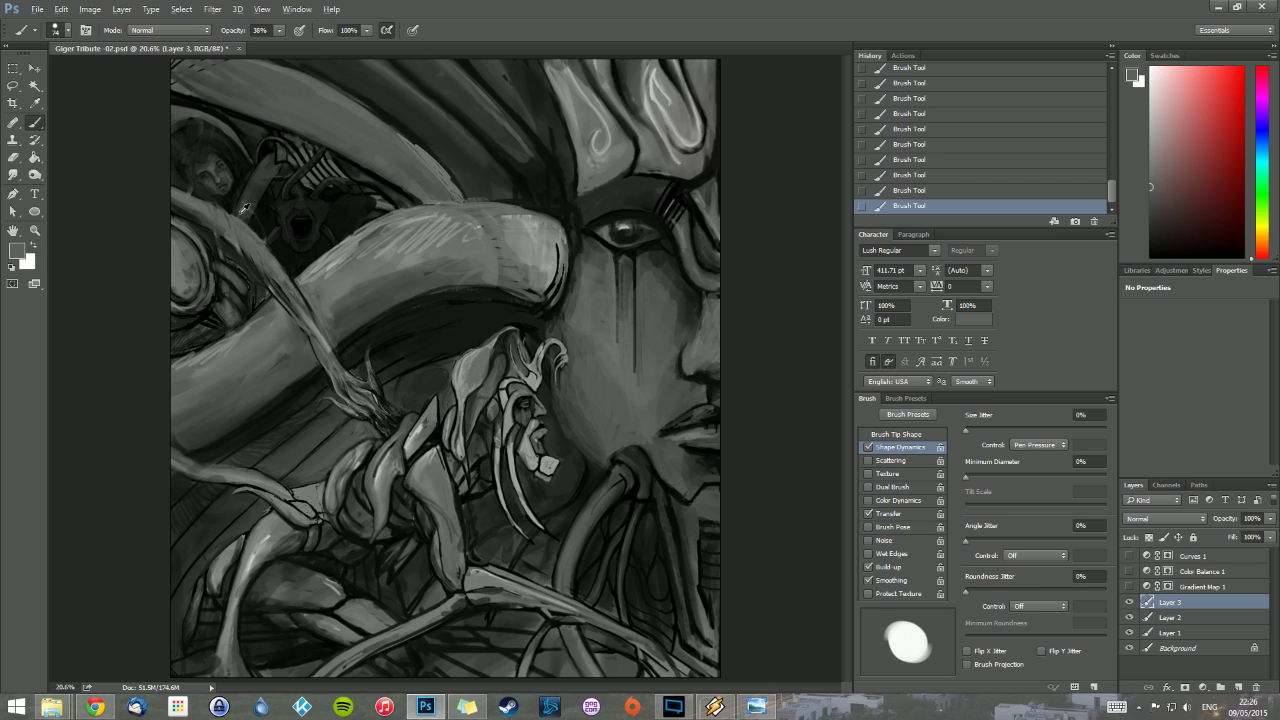
{"action": "left_click", "coordinate": [245, 209], "text": "alt"}
{"action": "left_click", "coordinate": [260, 223], "text": "alt"}
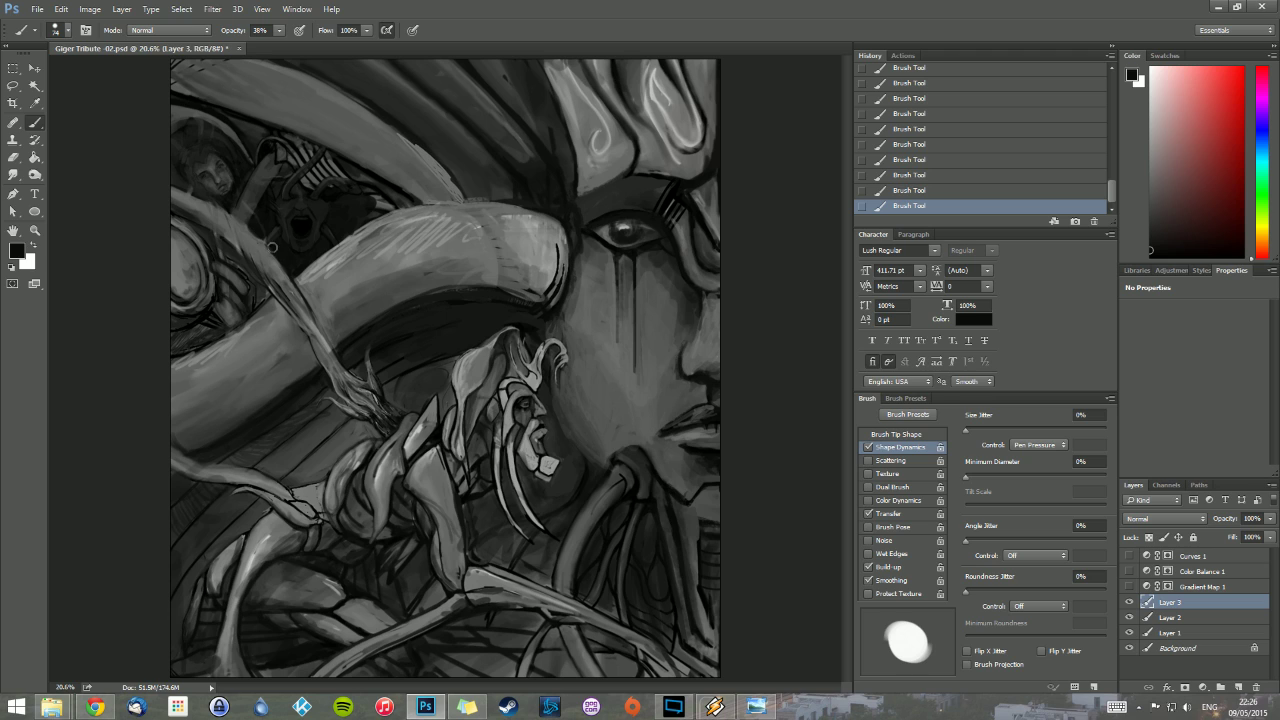
{"action": "key", "text": "alt"}
{"action": "left_click_drag", "start_coordinate": [273, 251], "coordinate": [267, 237]}
Step: Refine the upper part of the reaching arm on Layer 3 with greys sampled from along the arm
{"action": "left_click", "coordinate": [199, 200], "text": "alt"}
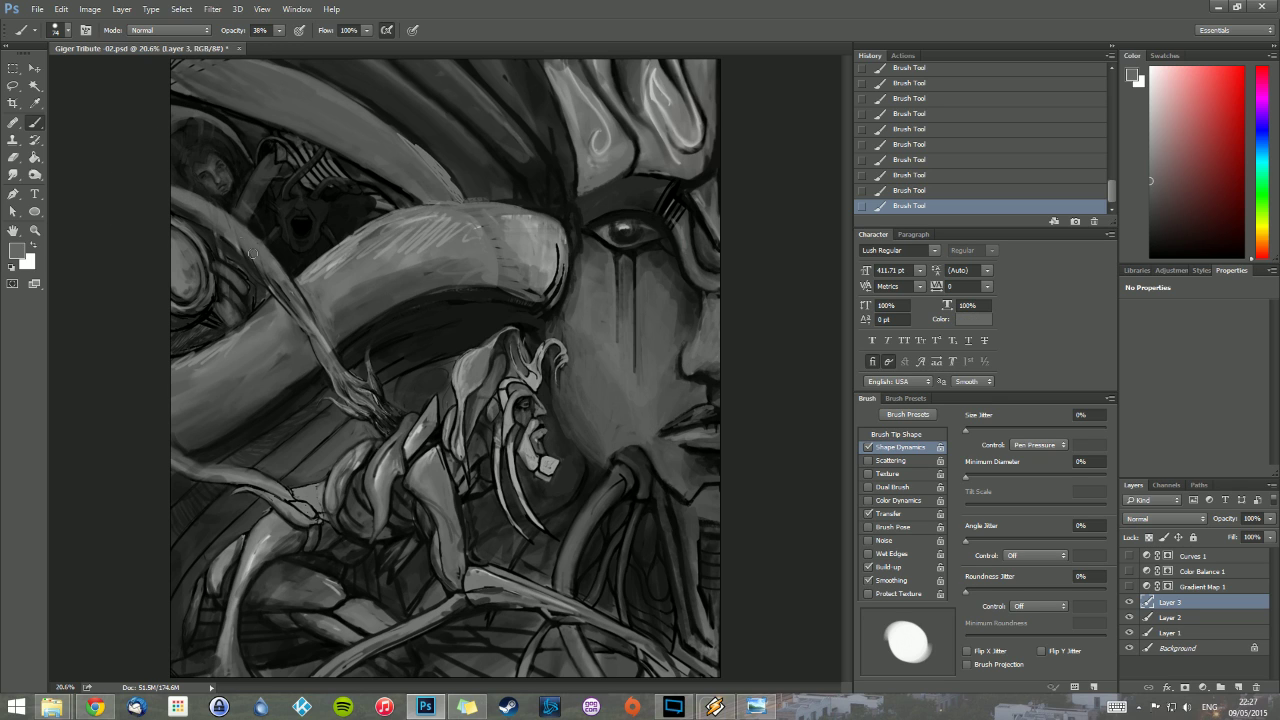
{"action": "left_click", "coordinate": [192, 208], "text": "alt"}
{"action": "left_click", "coordinate": [186, 194], "text": "alt"}
{"action": "left_click", "coordinate": [182, 204], "text": "alt"}
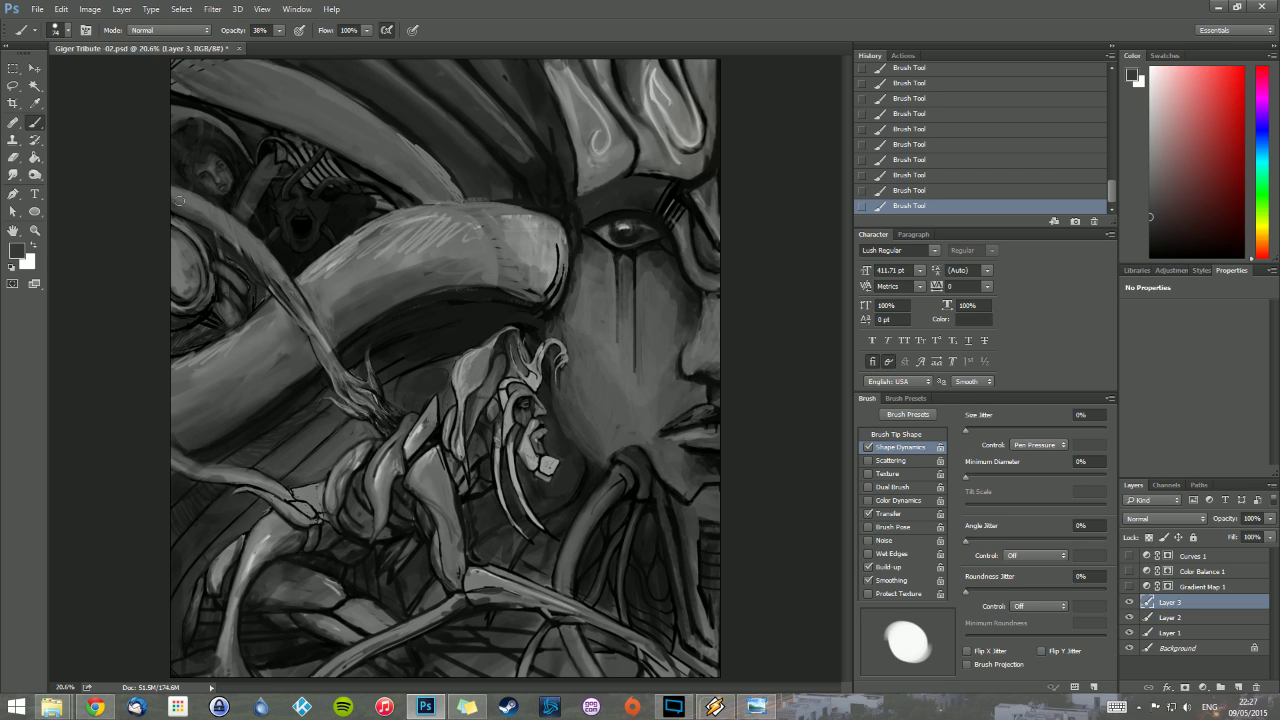
{"action": "left_click", "coordinate": [283, 303], "text": "alt"}
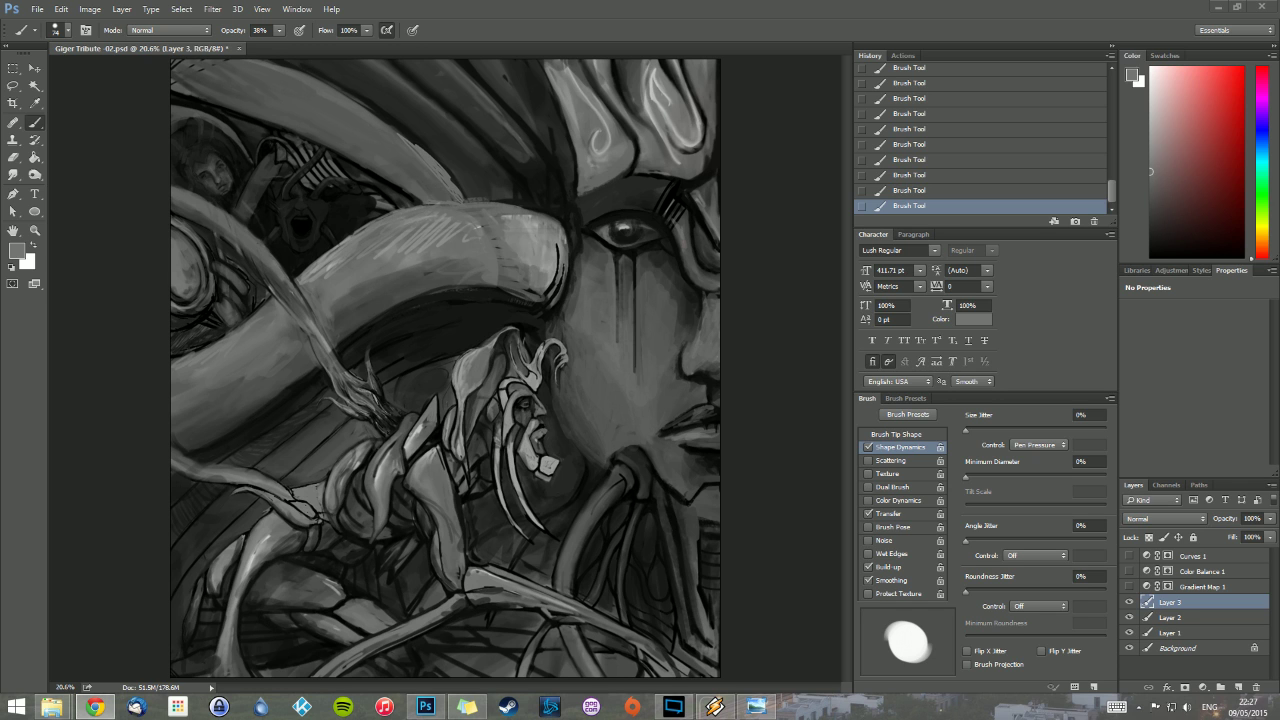
Step: Switch to Winamp, skip to the next track and adjust the volume before returning to the painting
{"action": "left_click", "coordinate": [715, 706]}
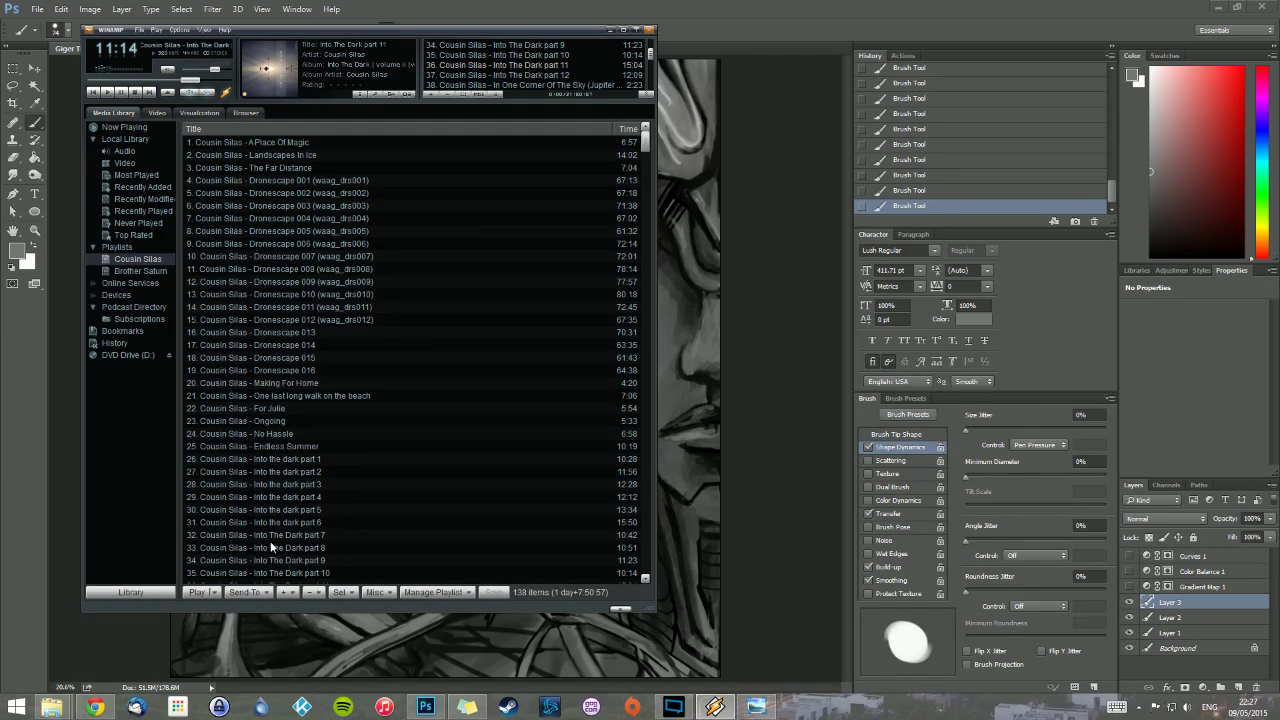
{"action": "left_click", "coordinate": [149, 91]}
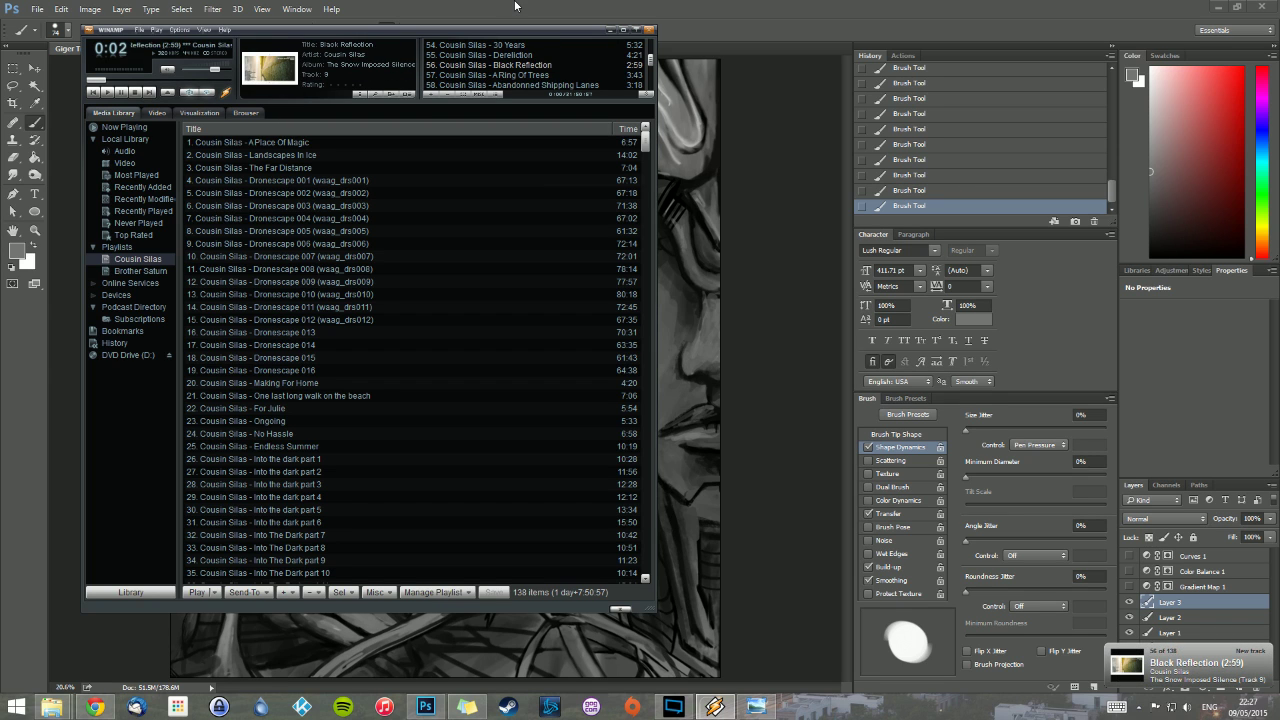
{"action": "left_click", "coordinate": [212, 70]}
{"action": "left_click", "coordinate": [465, 7]}
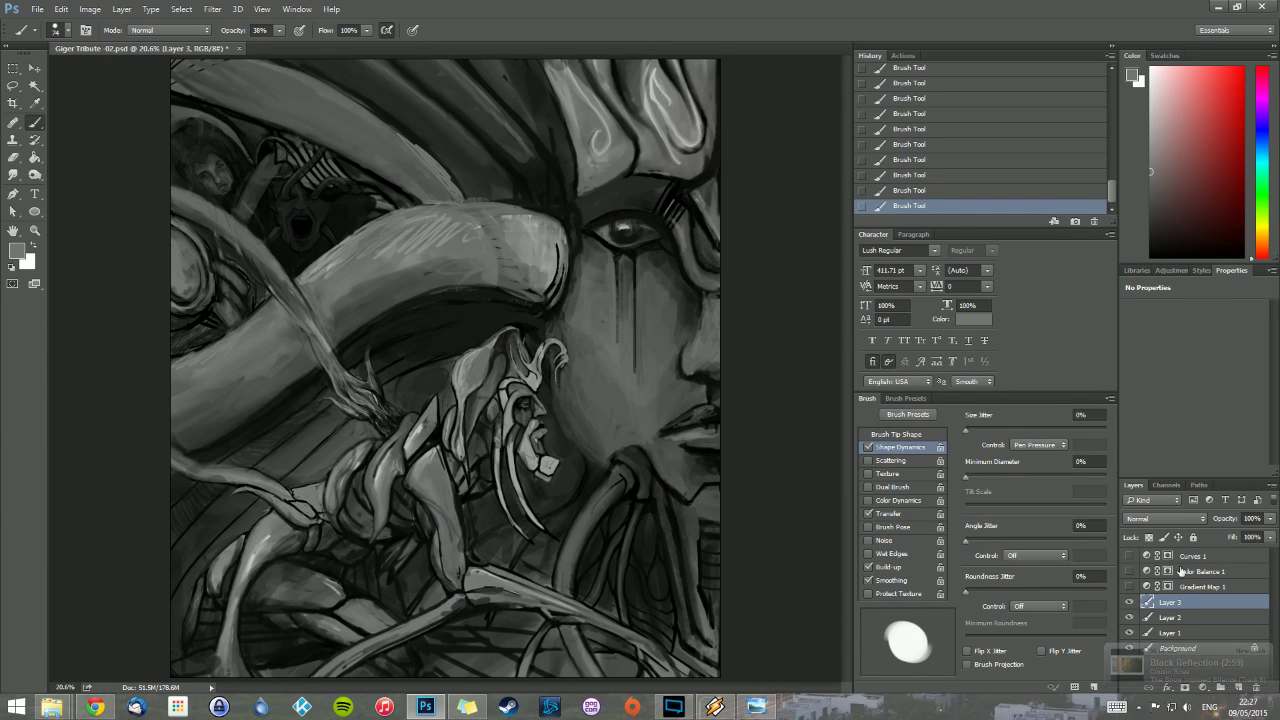
Step: Toggle Layer 3's visibility off and on to compare the painting with and without its strokes
{"action": "left_click", "coordinate": [1130, 603]}
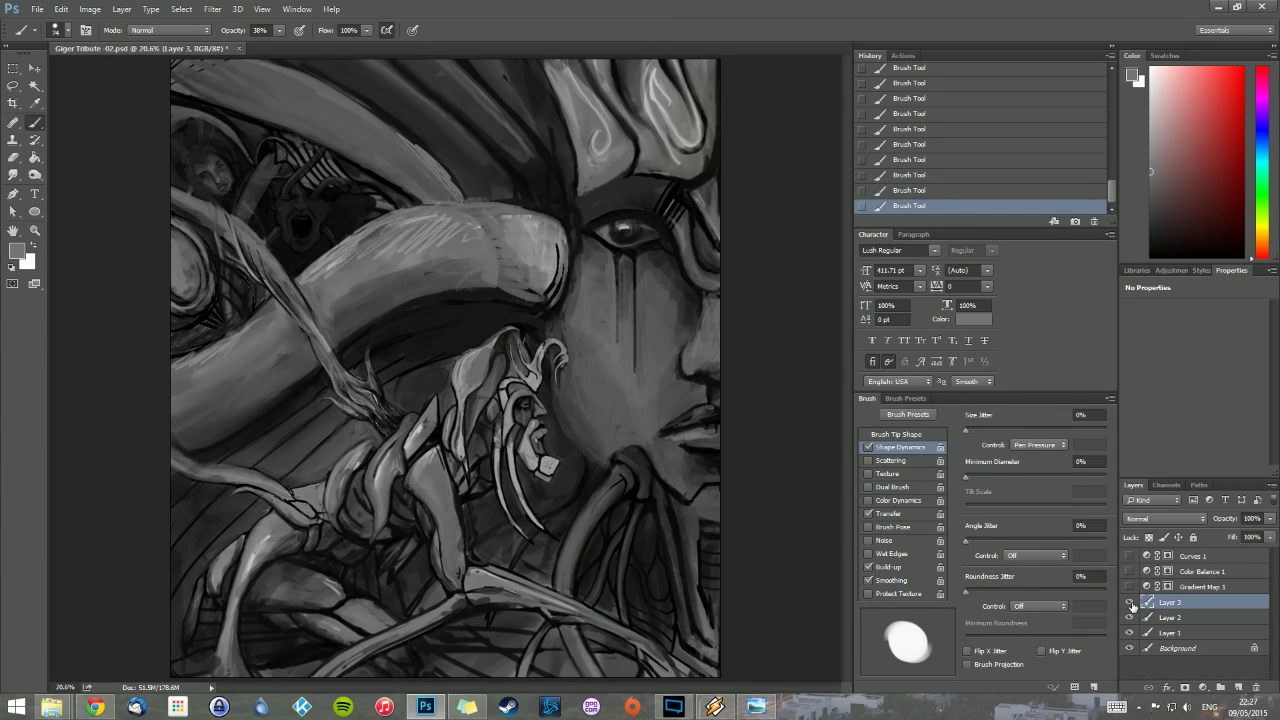
{"action": "left_click", "coordinate": [1130, 603]}
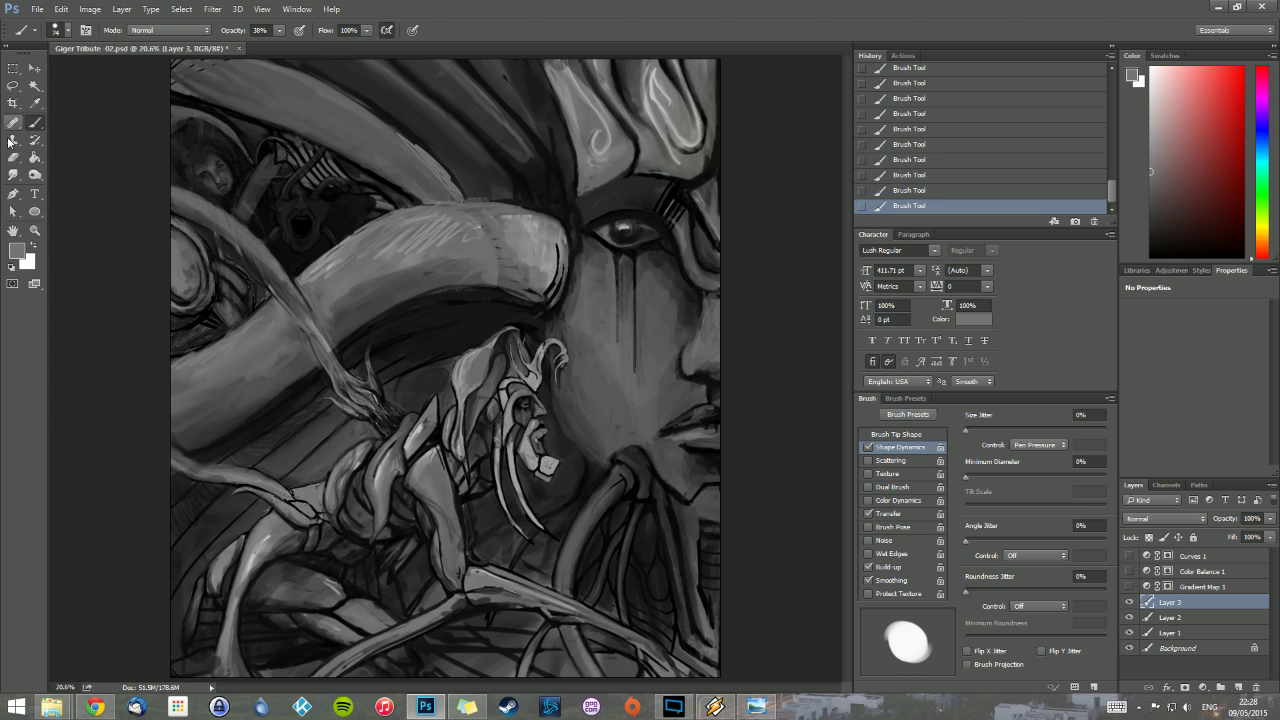
Step: Set up a black 23 px brush and revert the painting to an earlier brush stroke in the history
{"action": "left_click", "coordinate": [12, 265]}
{"action": "right_click", "coordinate": [480, 130]}
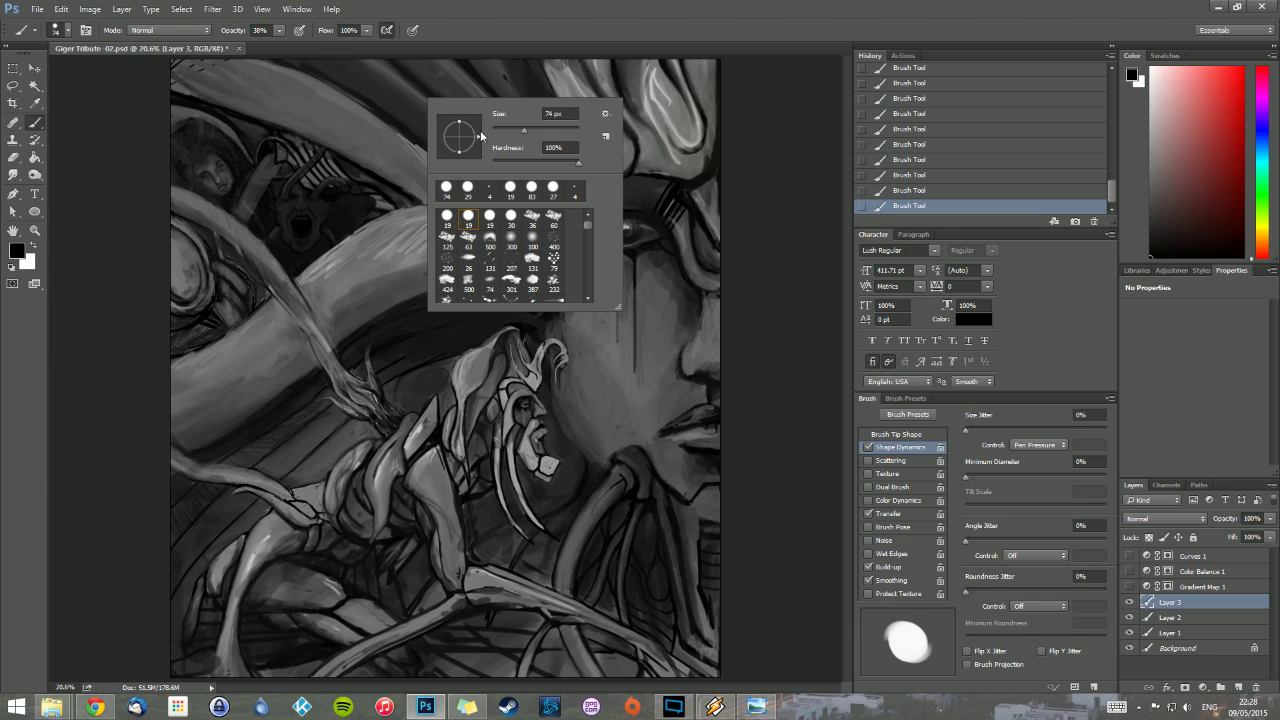
{"action": "left_click_drag", "start_coordinate": [524, 131], "coordinate": [515, 131]}
{"action": "left_click", "coordinate": [515, 39]}
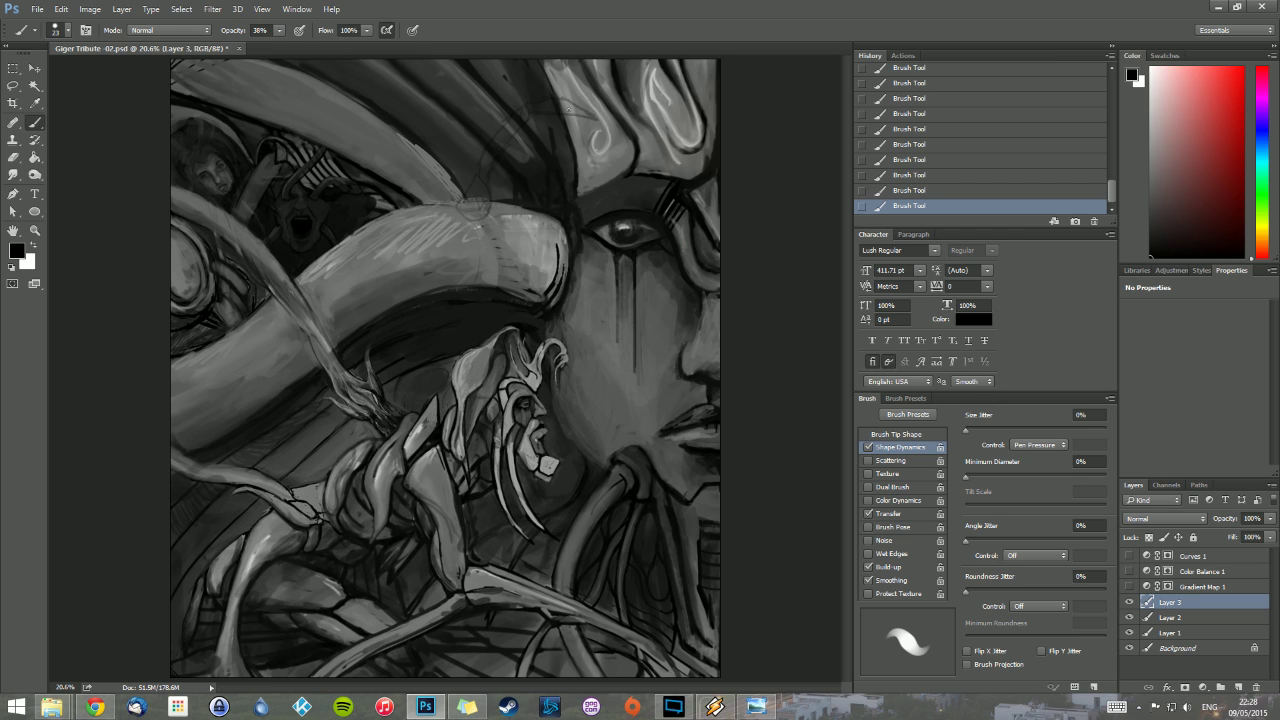
{"action": "left_click", "coordinate": [926, 190]}
{"action": "left_click", "coordinate": [935, 99]}
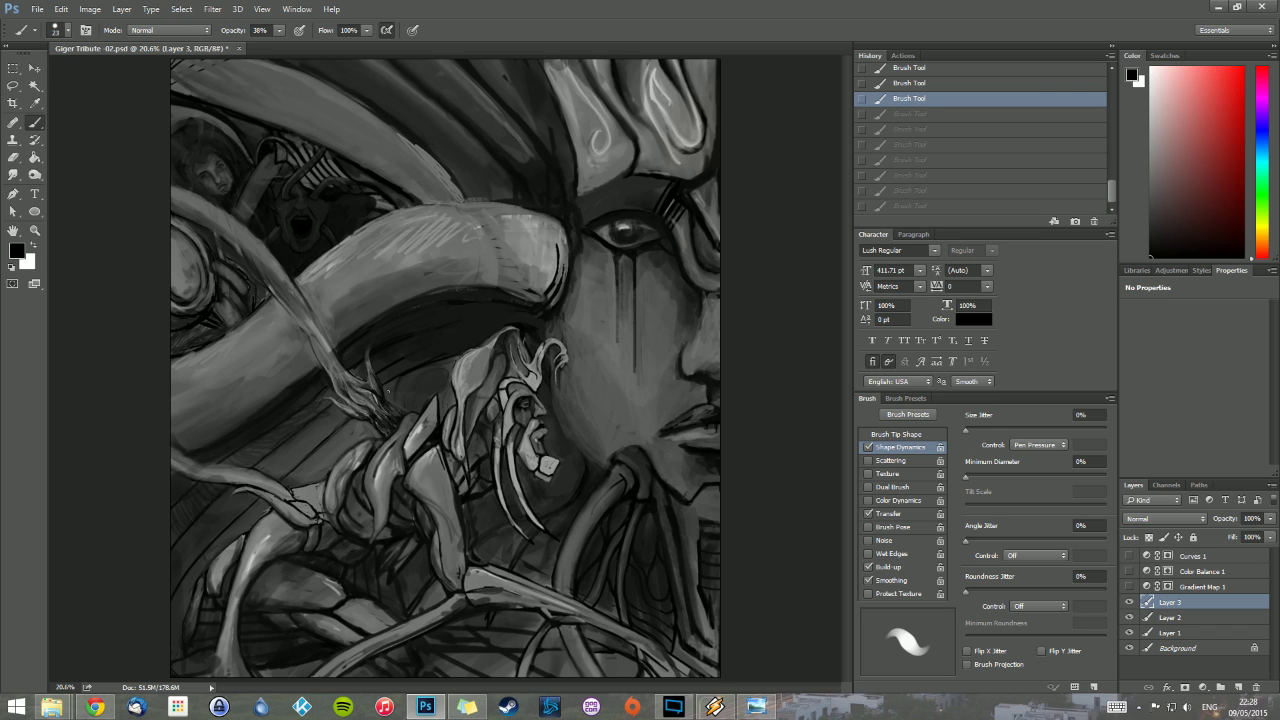
Step: Detail the reaching arm's twisted strands and thorn and define the crouching figure's body with black, near-black and sampled greys
{"action": "mouse_move", "coordinate": [291, 326]}
{"action": "left_mouse_down"}
{"action": "mouse_move", "coordinate": [266, 285]}
{"action": "mouse_move", "coordinate": [313, 335]}
{"action": "left_mouse_up"}
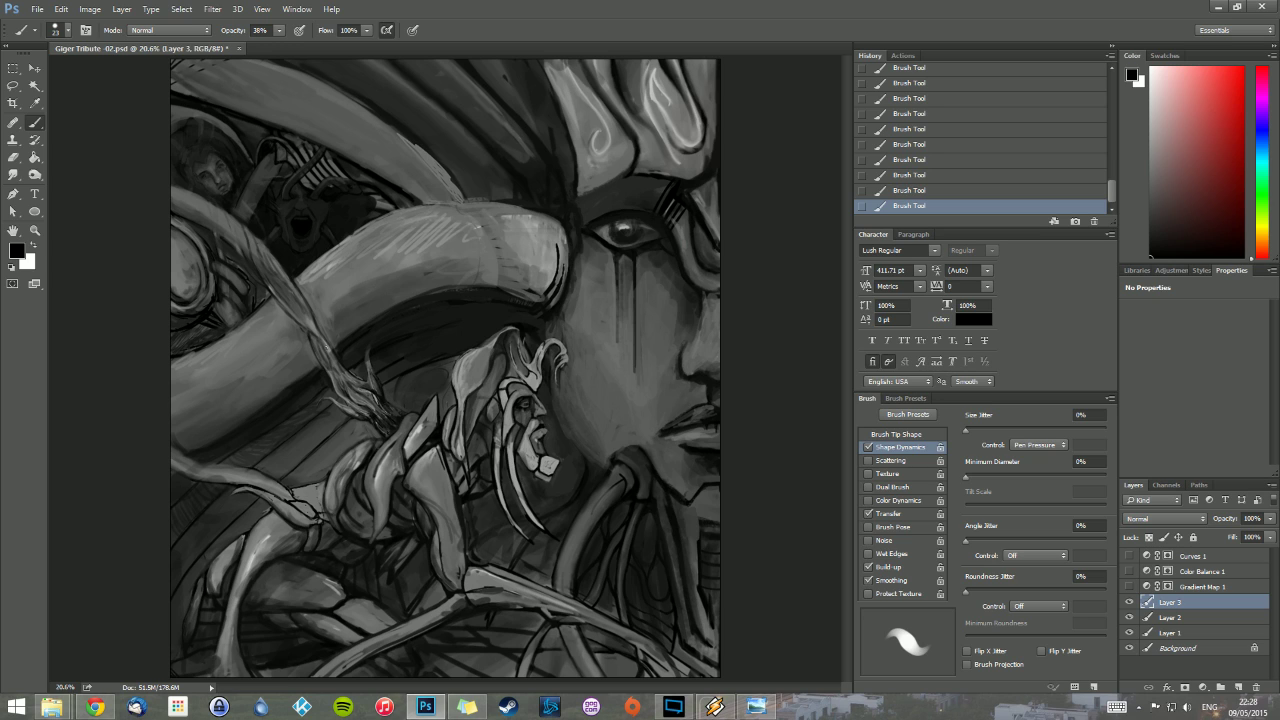
{"action": "left_click", "coordinate": [332, 343], "text": "alt"}
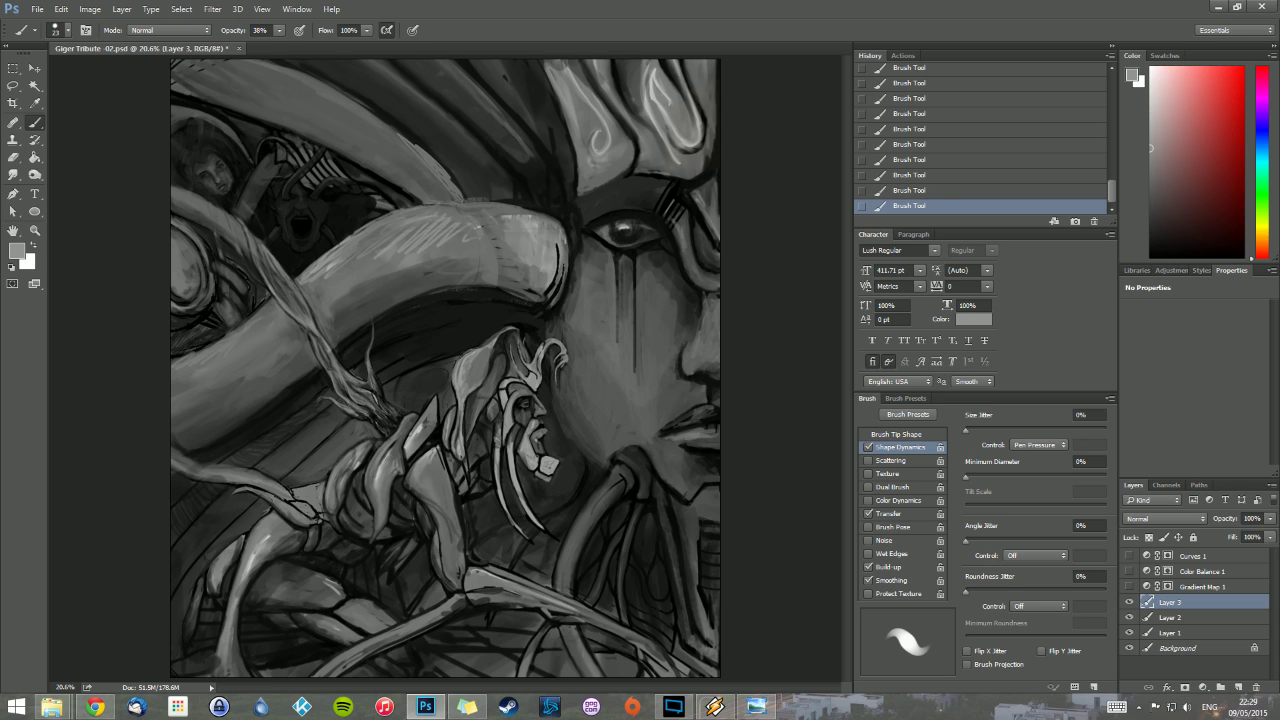
{"action": "left_click", "coordinate": [424, 429], "text": "alt"}
{"action": "left_click", "coordinate": [346, 492], "text": "alt"}
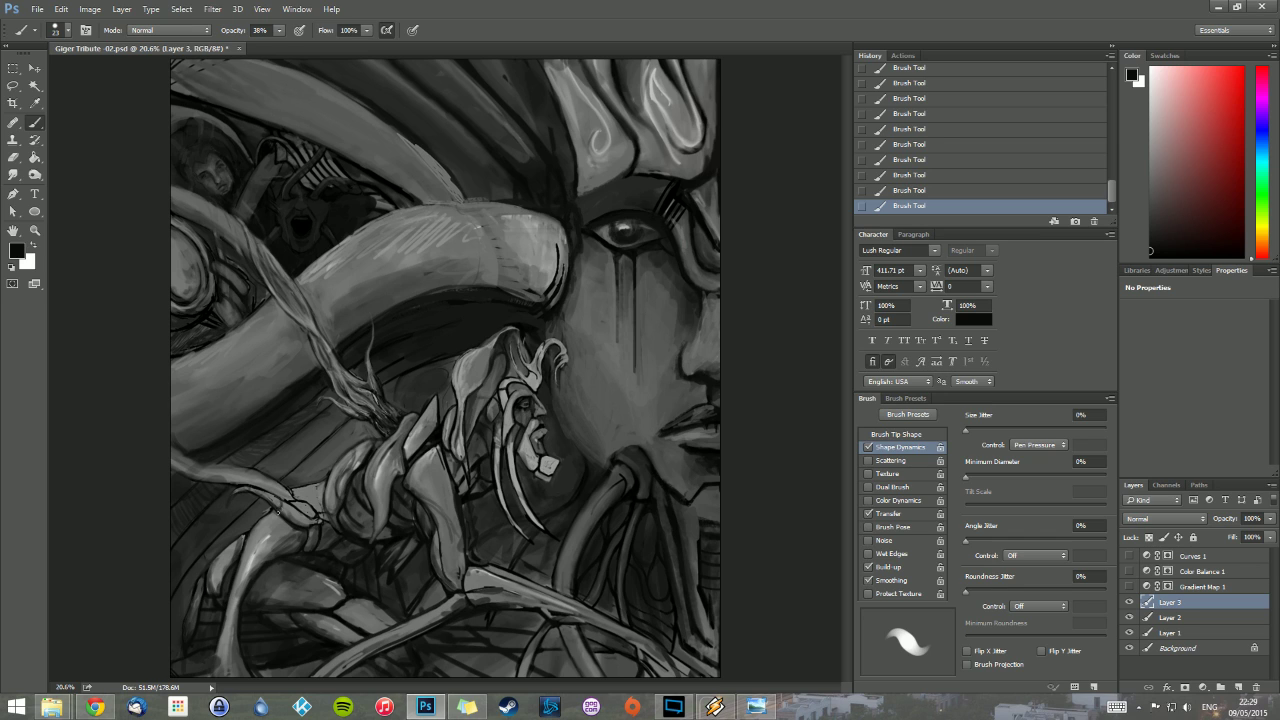
{"action": "mouse_move", "coordinate": [374, 467]}
{"action": "left_mouse_down"}
{"action": "mouse_move", "coordinate": [377, 487]}
{"action": "mouse_move", "coordinate": [402, 474]}
{"action": "left_mouse_up"}
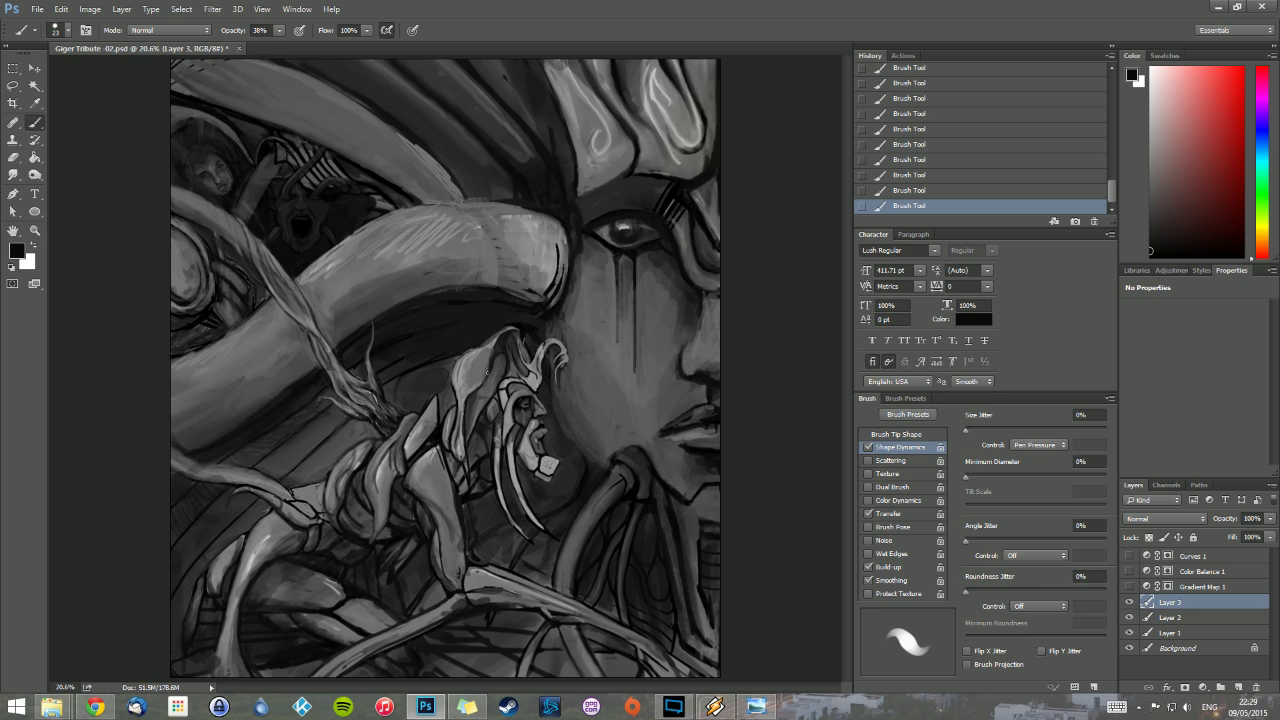
{"action": "left_click_drag", "start_coordinate": [259, 256], "coordinate": [270, 285]}
{"action": "key", "text": "alt+Tab"}
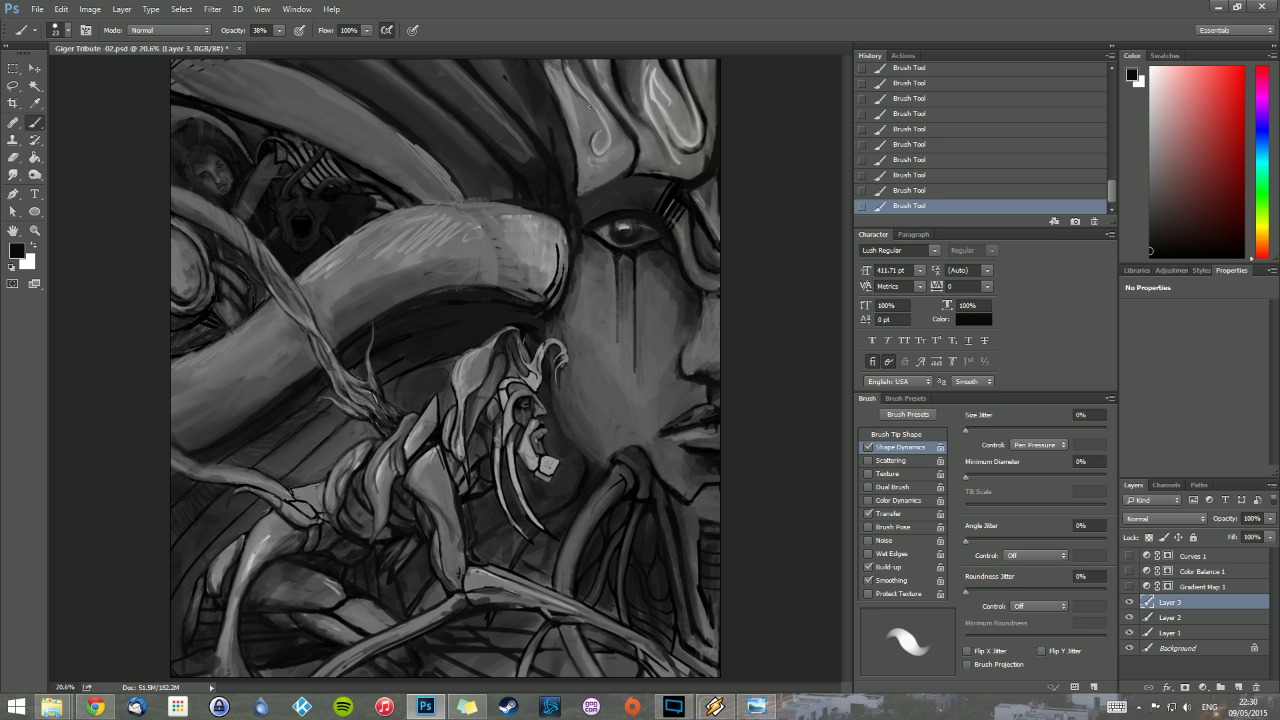
Step: Refine the folded forms above the large face's eye with black and sampled grey strokes
{"action": "mouse_move", "coordinate": [562, 50]}
{"action": "left_mouse_down"}
{"action": "mouse_move", "coordinate": [566, 62]}
{"action": "mouse_move", "coordinate": [540, 48]}
{"action": "left_mouse_up"}
{"action": "left_click", "coordinate": [577, 122], "text": "alt"}
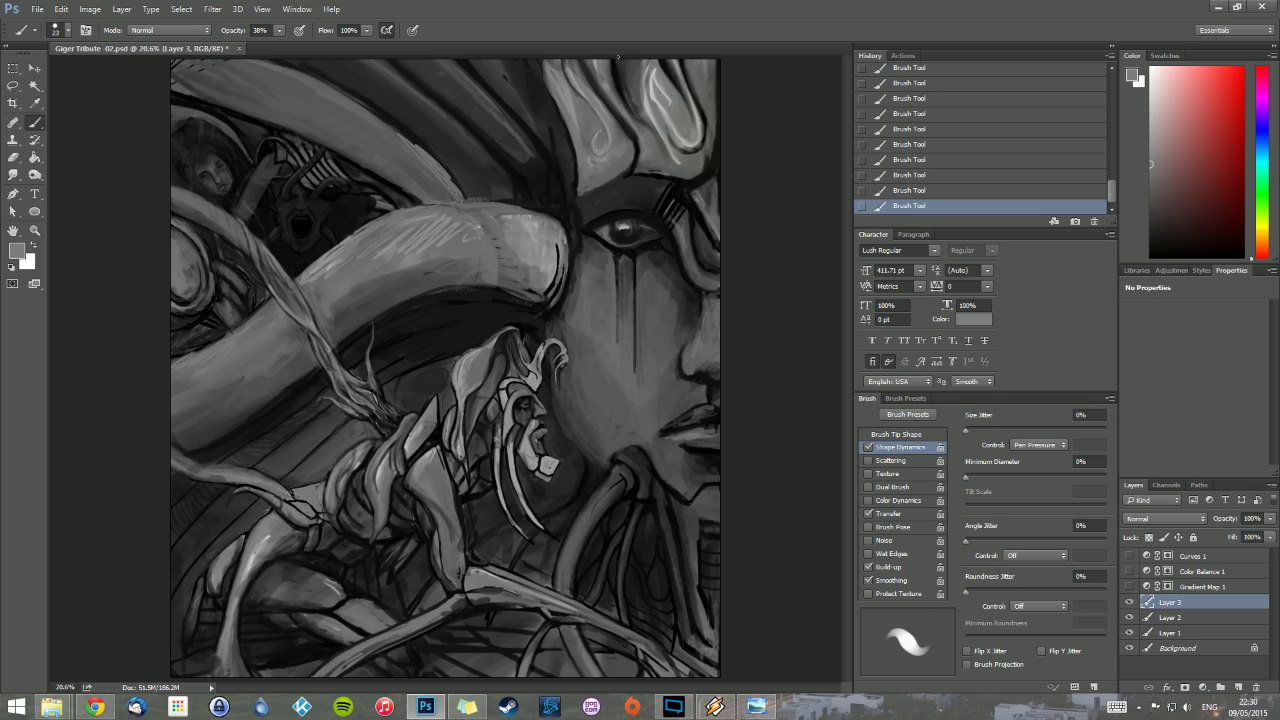
{"action": "left_click", "coordinate": [671, 77], "text": "alt"}
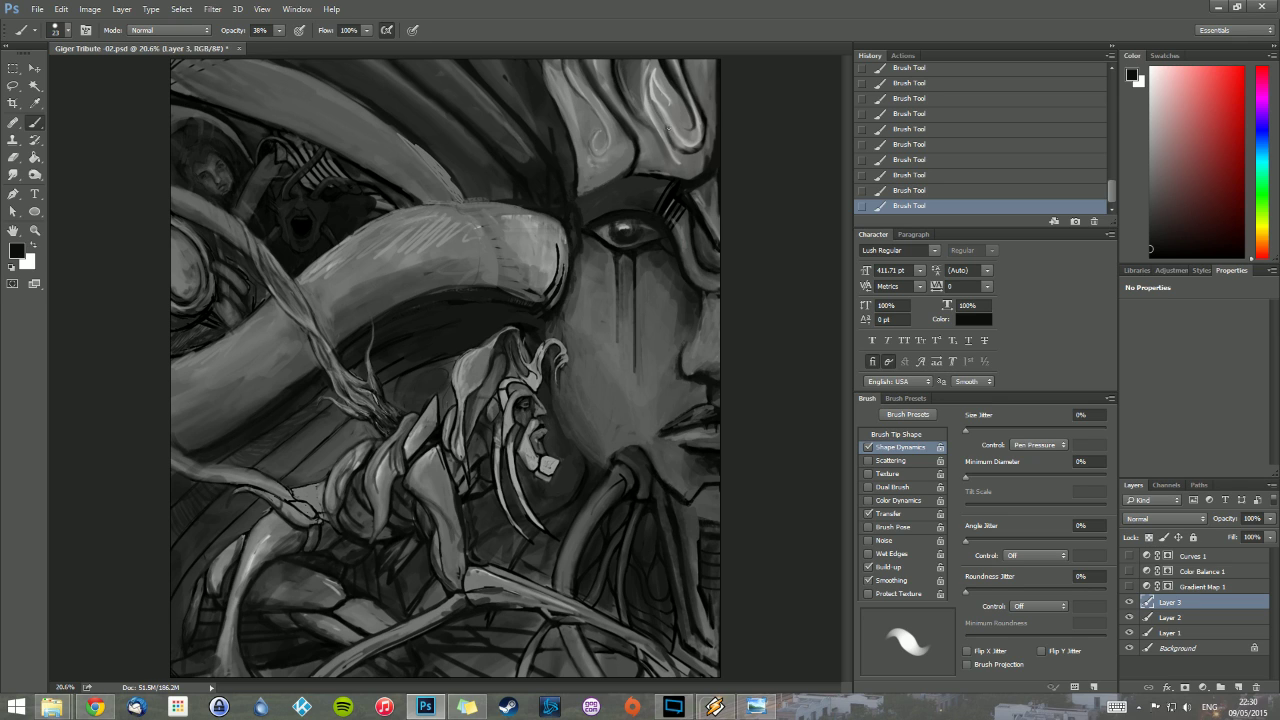
{"action": "mouse_move", "coordinate": [668, 128]}
{"action": "left_mouse_down"}
{"action": "mouse_move", "coordinate": [690, 150]}
{"action": "mouse_move", "coordinate": [665, 143]}
{"action": "mouse_move", "coordinate": [679, 168]}
{"action": "left_mouse_up"}
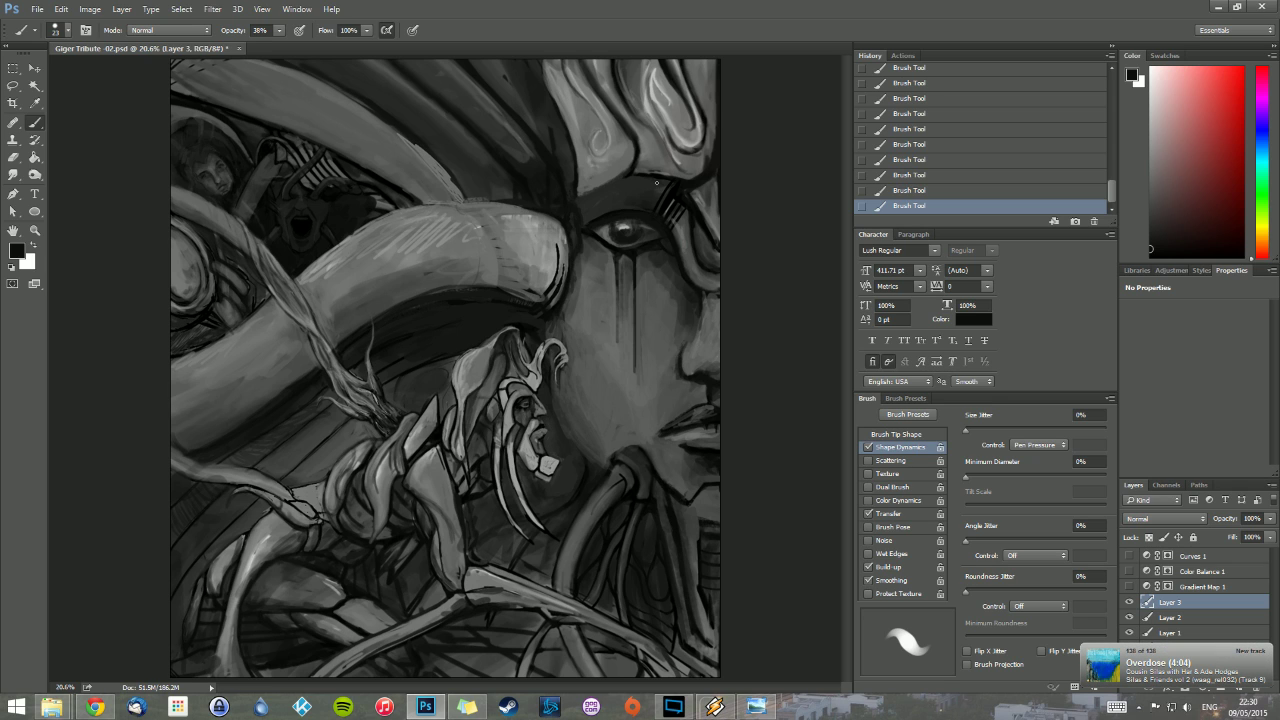
{"action": "key", "text": "x"}
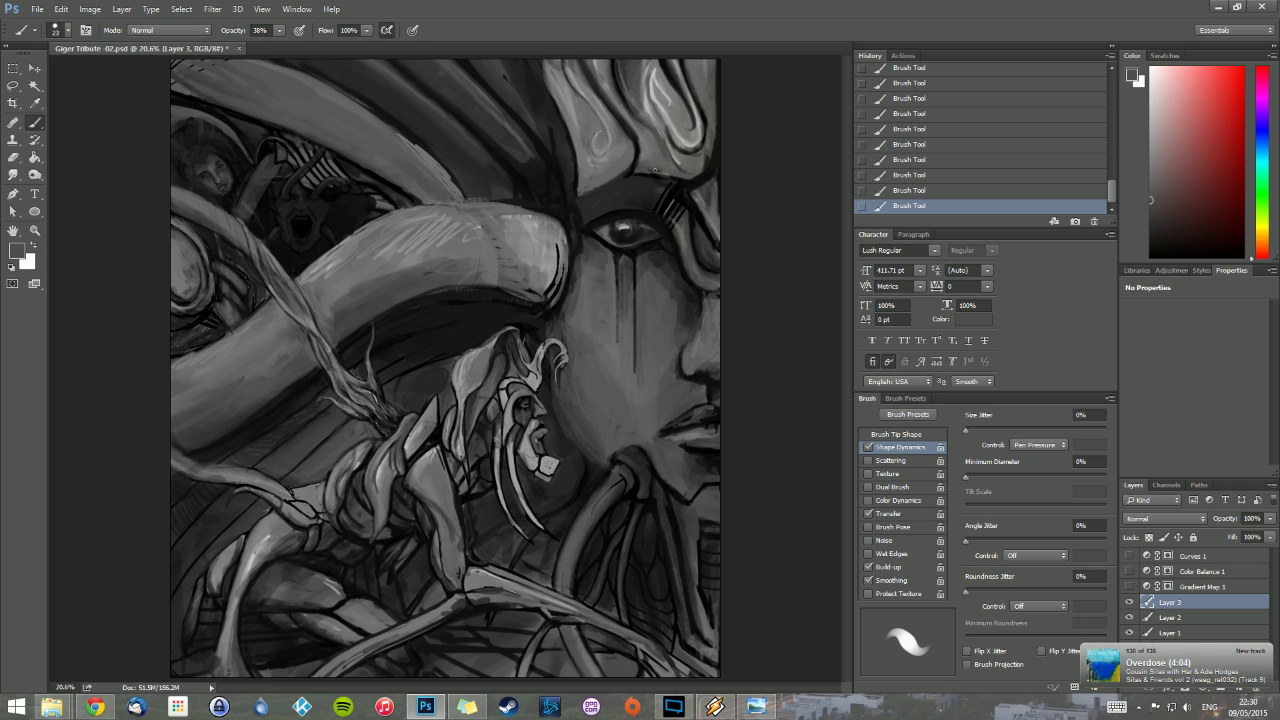
{"action": "left_click_drag", "start_coordinate": [673, 182], "coordinate": [686, 183]}
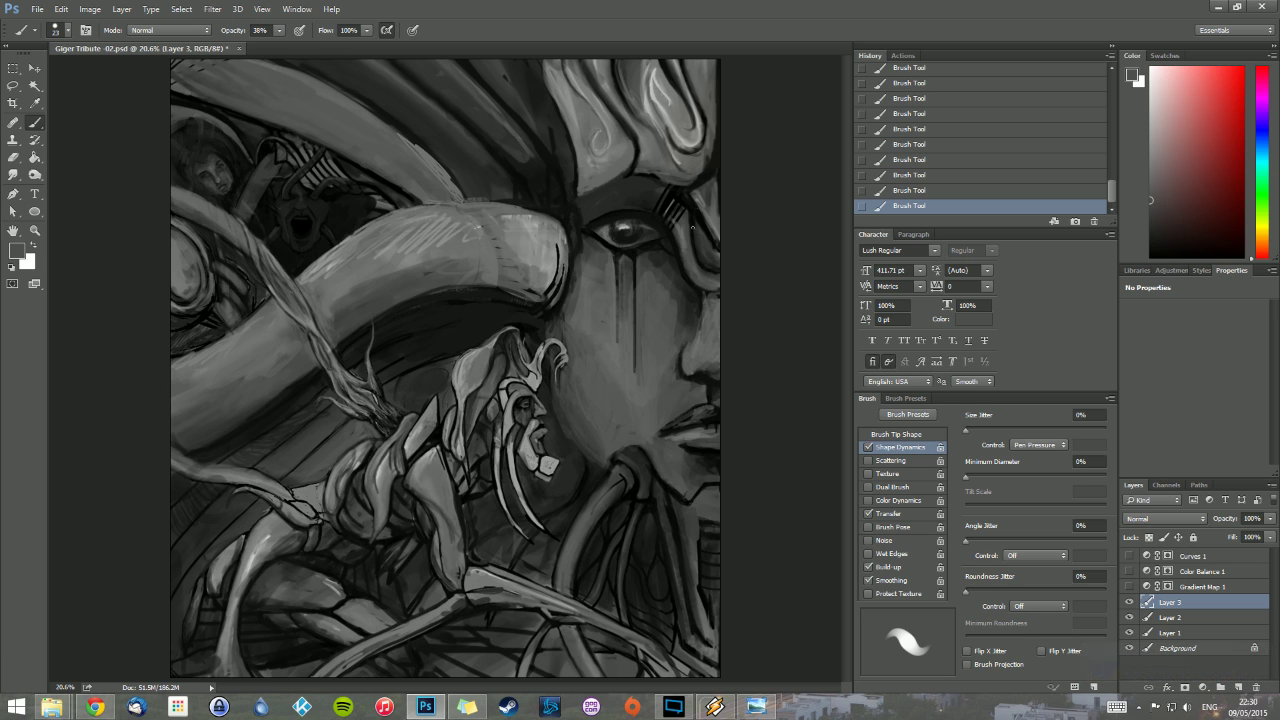
Step: Touch up the large face's eye and darken the drips running down the cheek with sampled tones
{"action": "left_click", "coordinate": [627, 258], "text": "alt"}
{"action": "left_click", "coordinate": [624, 260], "text": "alt"}
{"action": "left_click", "coordinate": [690, 132], "text": "alt"}
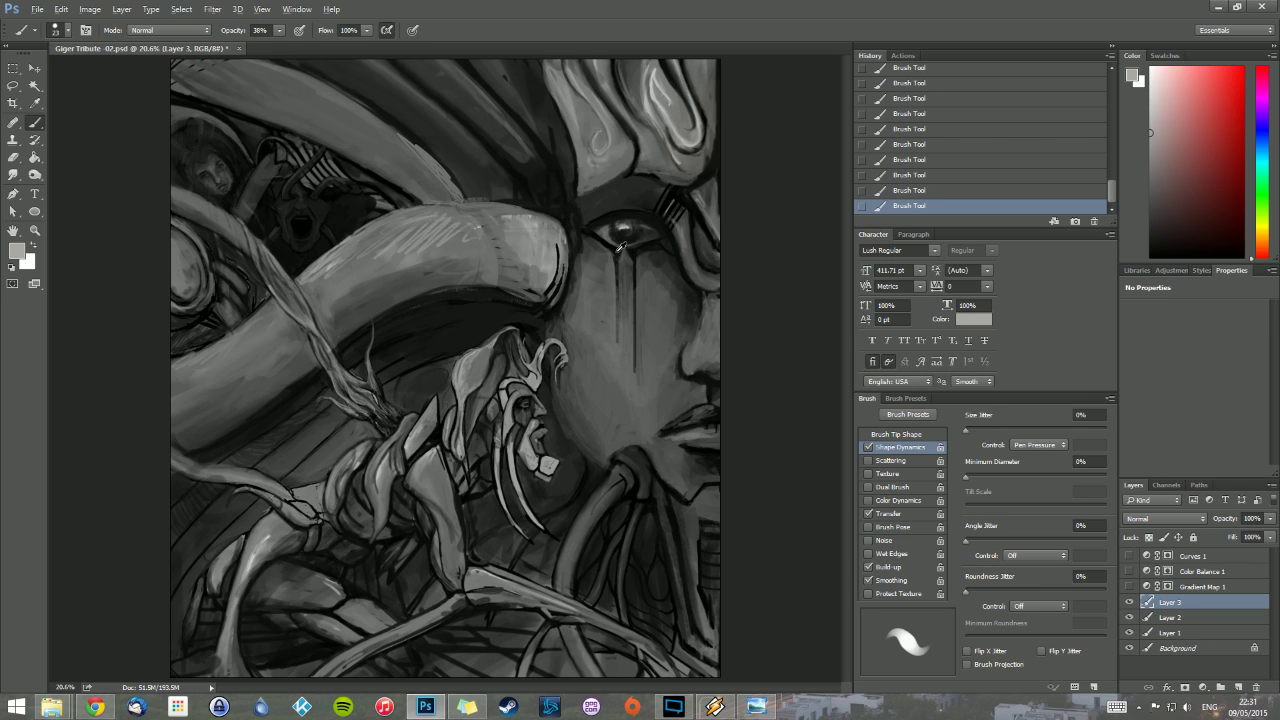
{"action": "left_click", "coordinate": [616, 252], "text": "alt"}
{"action": "left_click_drag", "start_coordinate": [616, 286], "coordinate": [614, 335]}
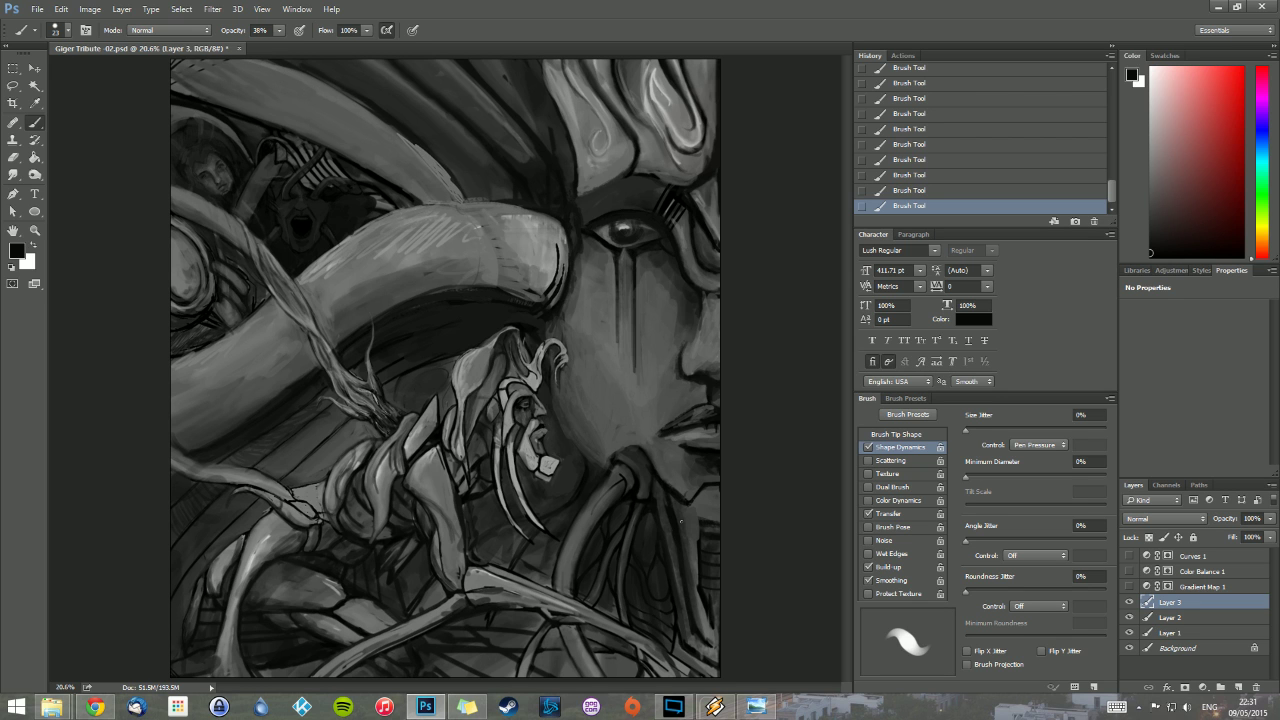
Step: Switch to Winamp, skip the current track and return to the painting
{"action": "left_click", "coordinate": [714, 706]}
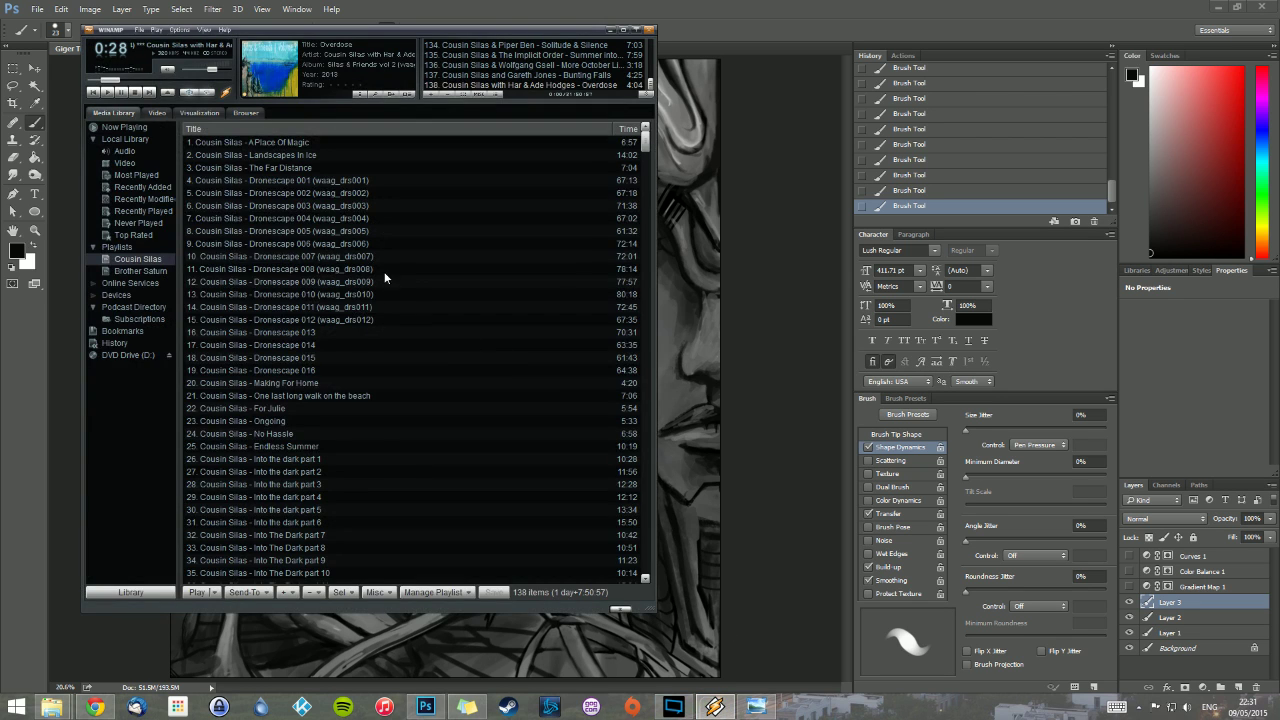
{"action": "left_click", "coordinate": [151, 93]}
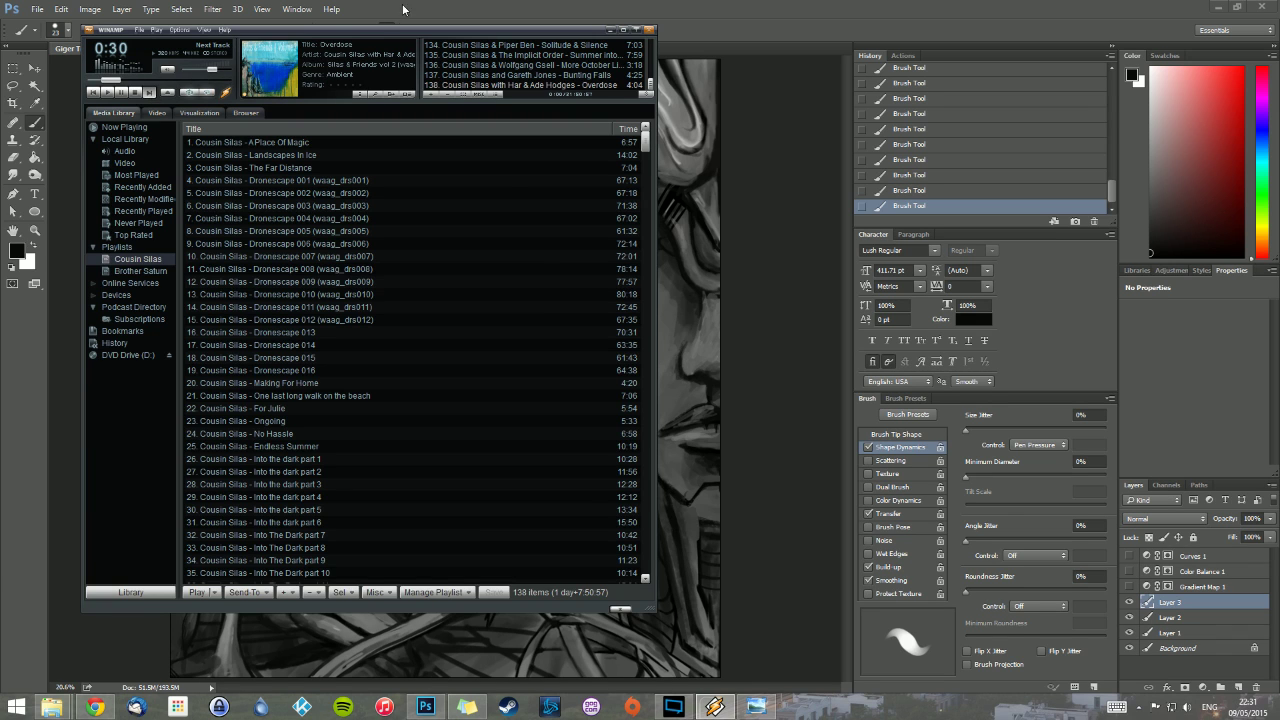
{"action": "left_click", "coordinate": [511, 38]}
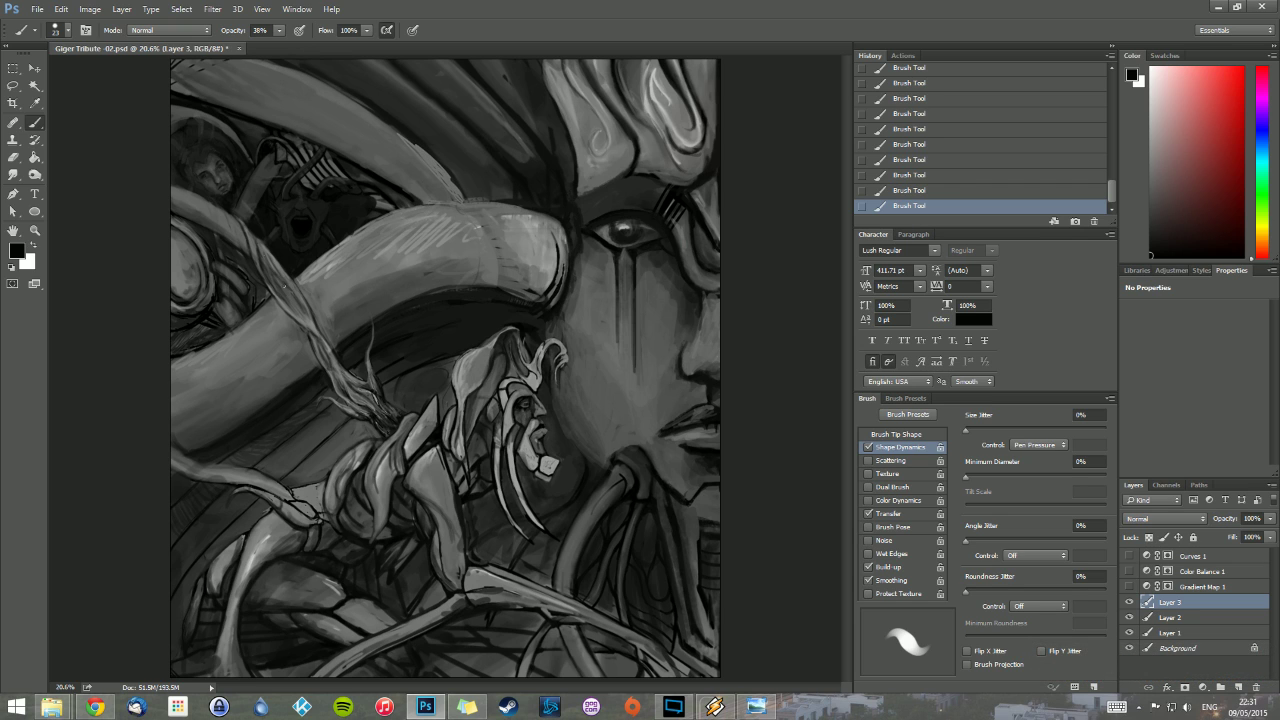
Step: Shade the raised arm beside the screaming face with sampled greys, enlarging the brush to 46 px
{"action": "left_click", "coordinate": [255, 181], "text": "alt"}
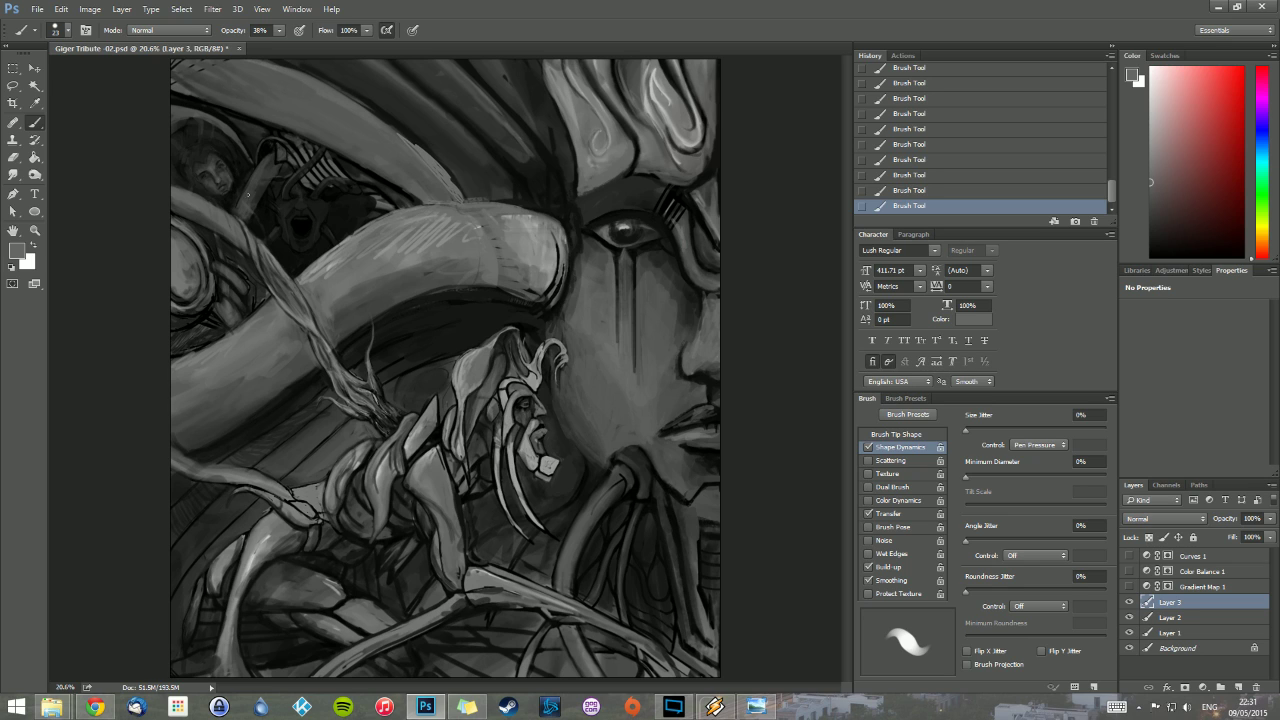
{"action": "left_click", "coordinate": [283, 157], "text": "alt"}
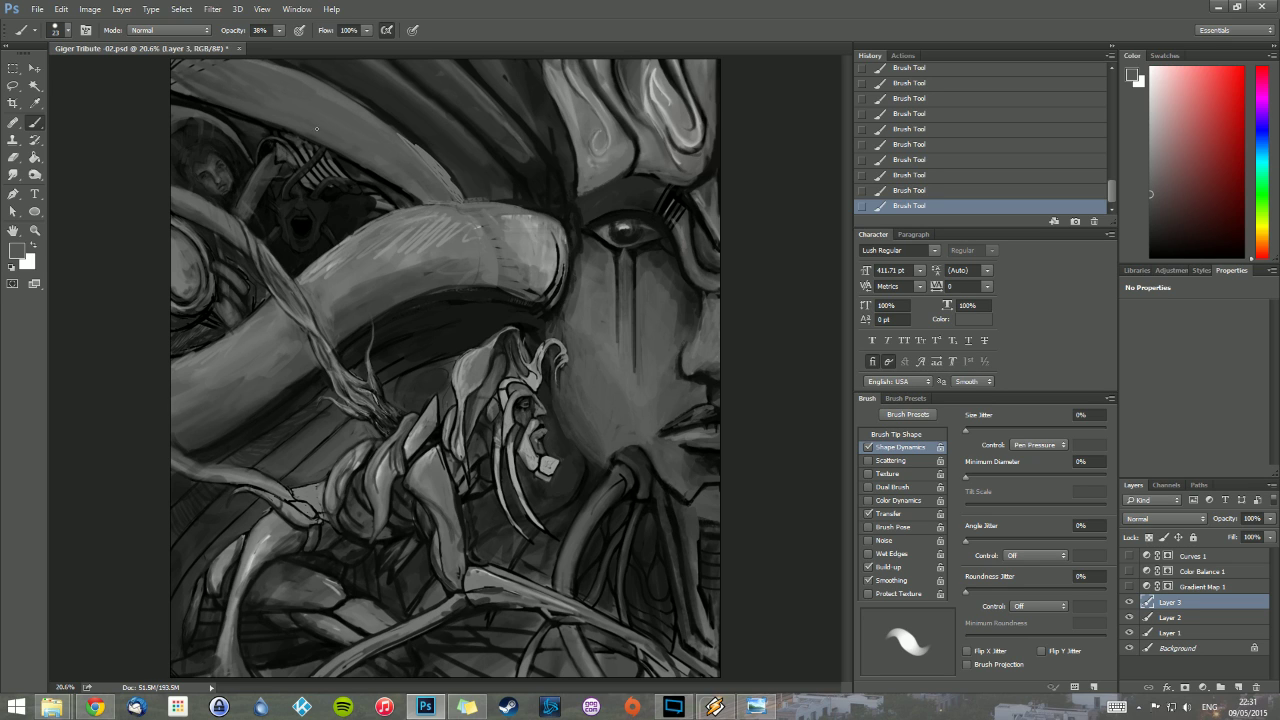
{"action": "left_click", "coordinate": [250, 80], "text": "alt"}
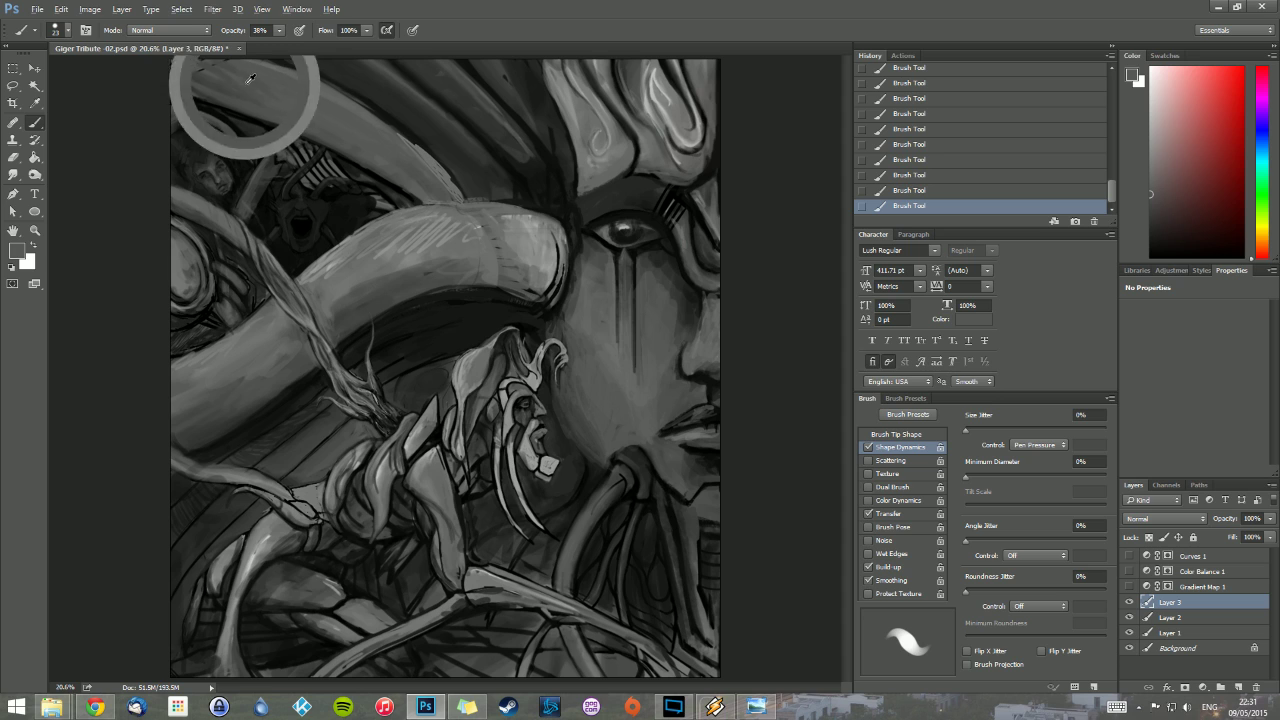
{"action": "right_click", "coordinate": [183, 115]}
{"action": "left_click_drag", "start_coordinate": [268, 153], "coordinate": [280, 153]}
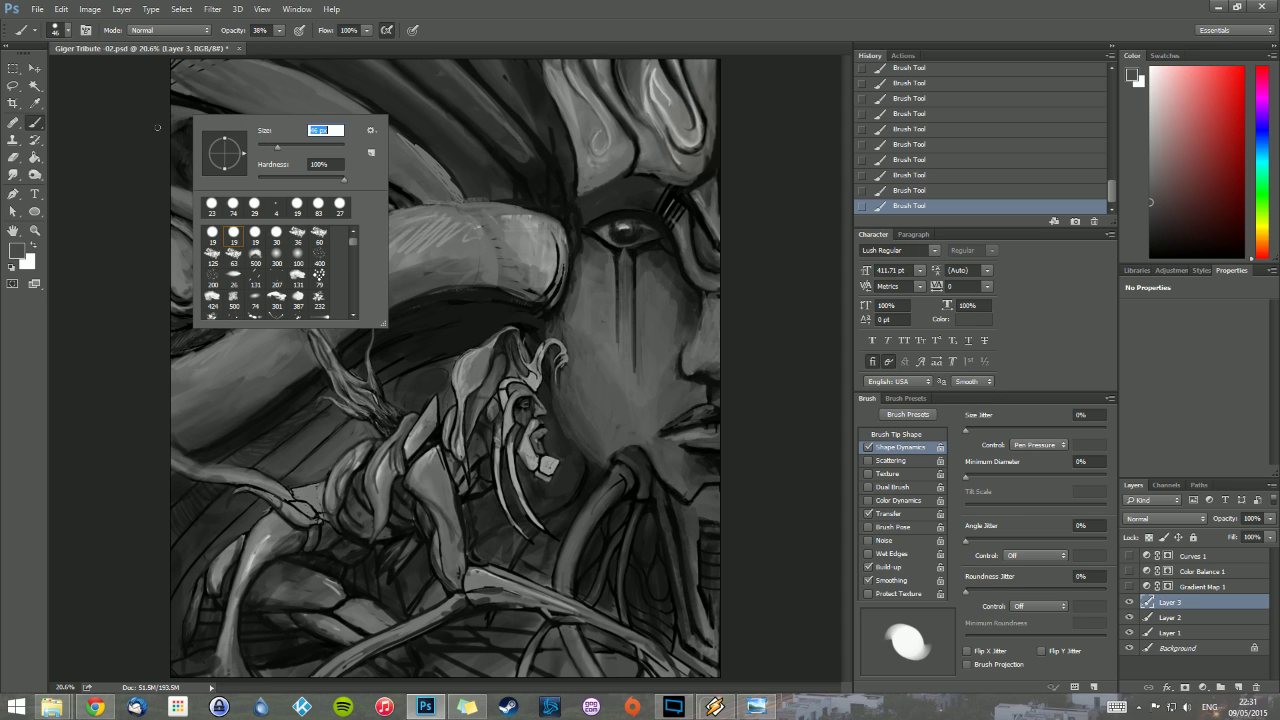
{"action": "key", "text": "Return"}
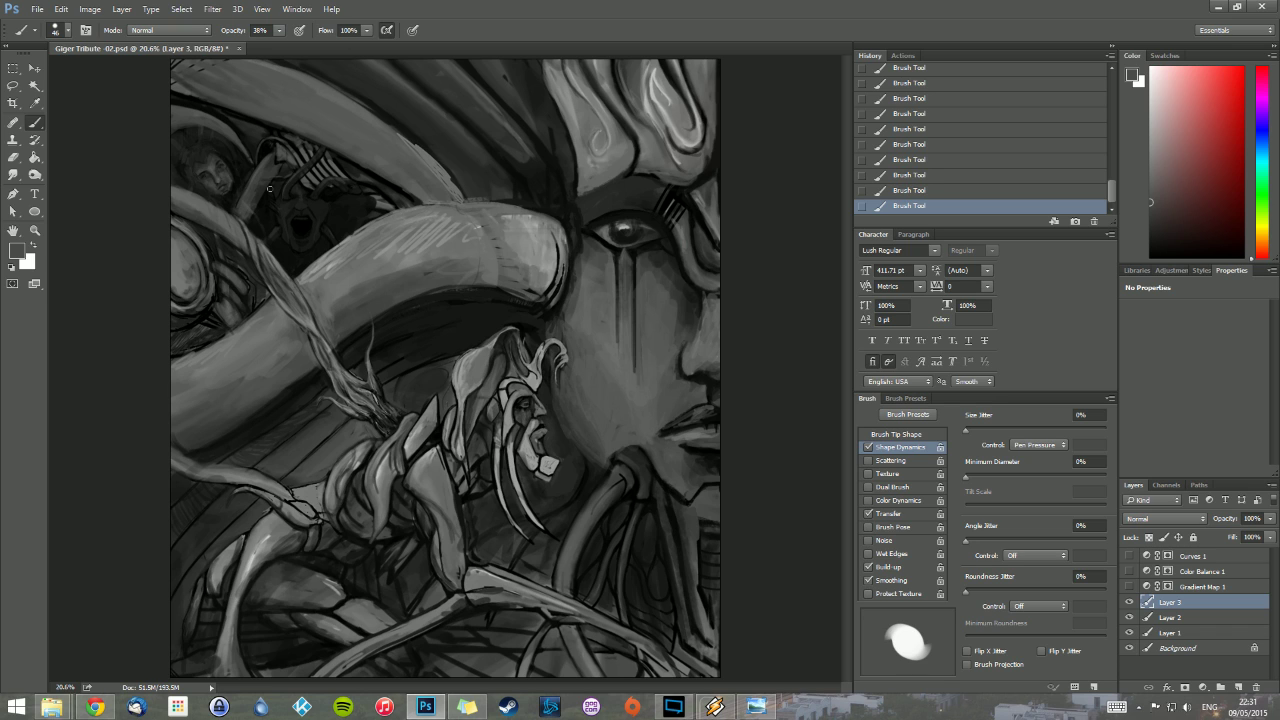
Step: Create a new group from Layer 1, Layer 2 and Layer 3
{"action": "left_click", "coordinate": [1186, 634], "text": "shift"}
{"action": "left_click", "coordinate": [1271, 485]}
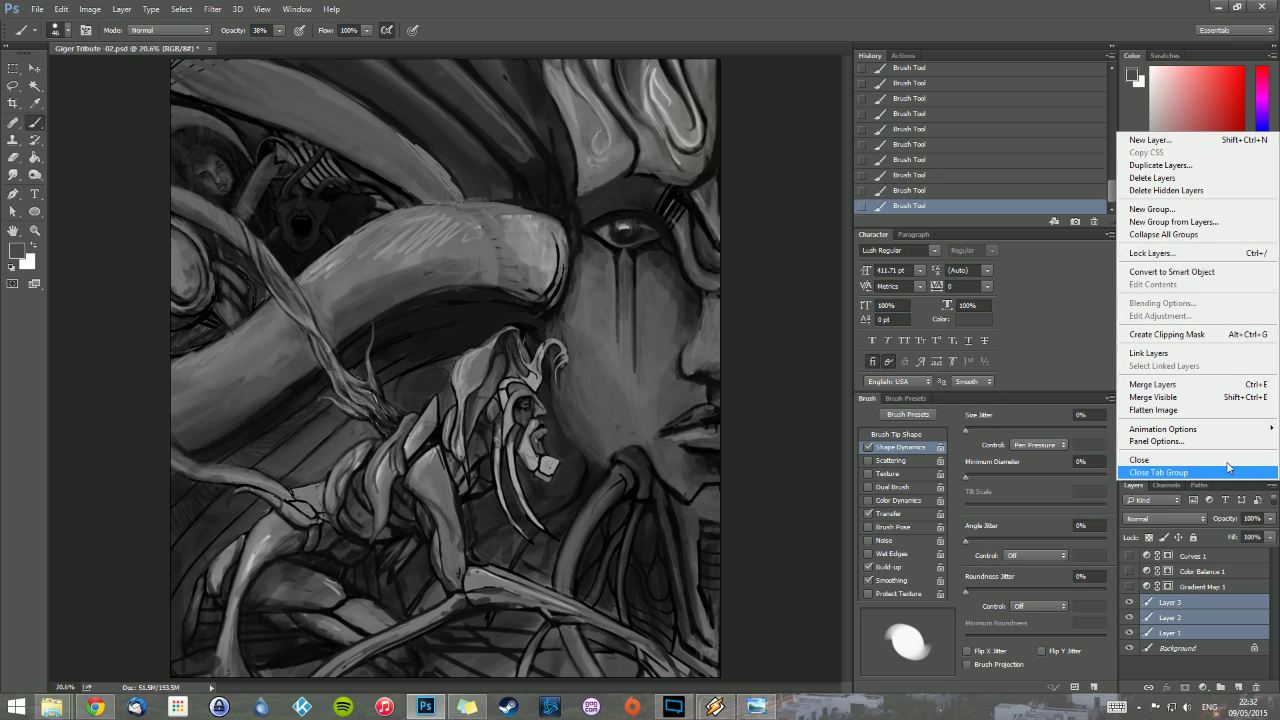
{"action": "left_click", "coordinate": [1166, 221]}
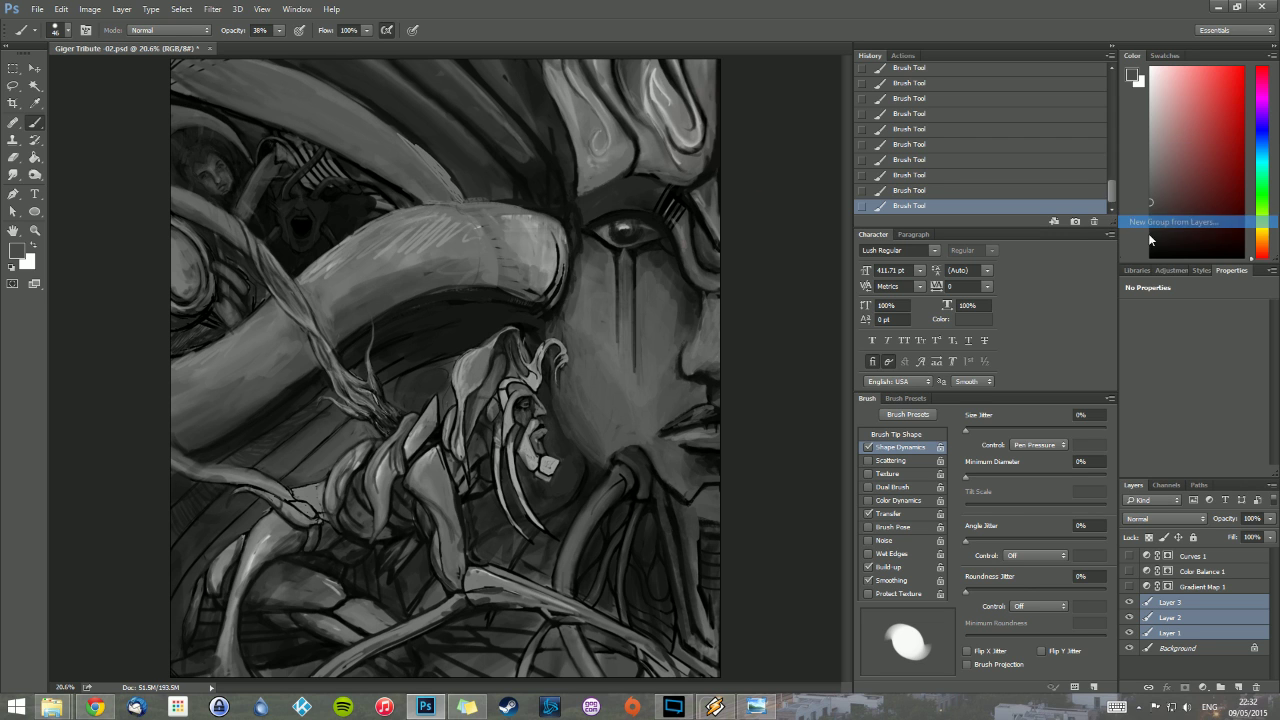
{"action": "left_click", "coordinate": [753, 230]}
Step: Hide the original Group 1 and merge a duplicate of it into a single layer
{"action": "left_click_drag", "start_coordinate": [1194, 604], "coordinate": [1239, 687]}
{"action": "left_click", "coordinate": [1130, 617]}
{"action": "right_click", "coordinate": [1146, 616]}
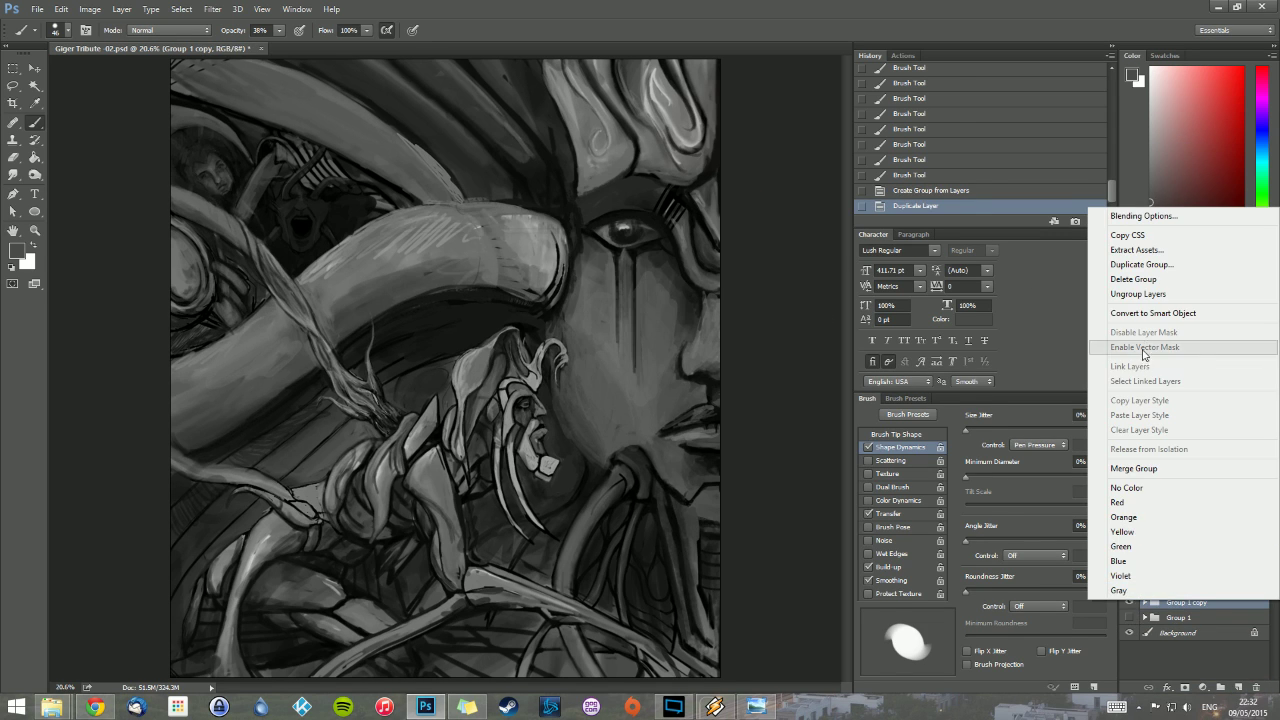
{"action": "left_click", "coordinate": [1140, 468]}
{"action": "left_click", "coordinate": [13, 86]}
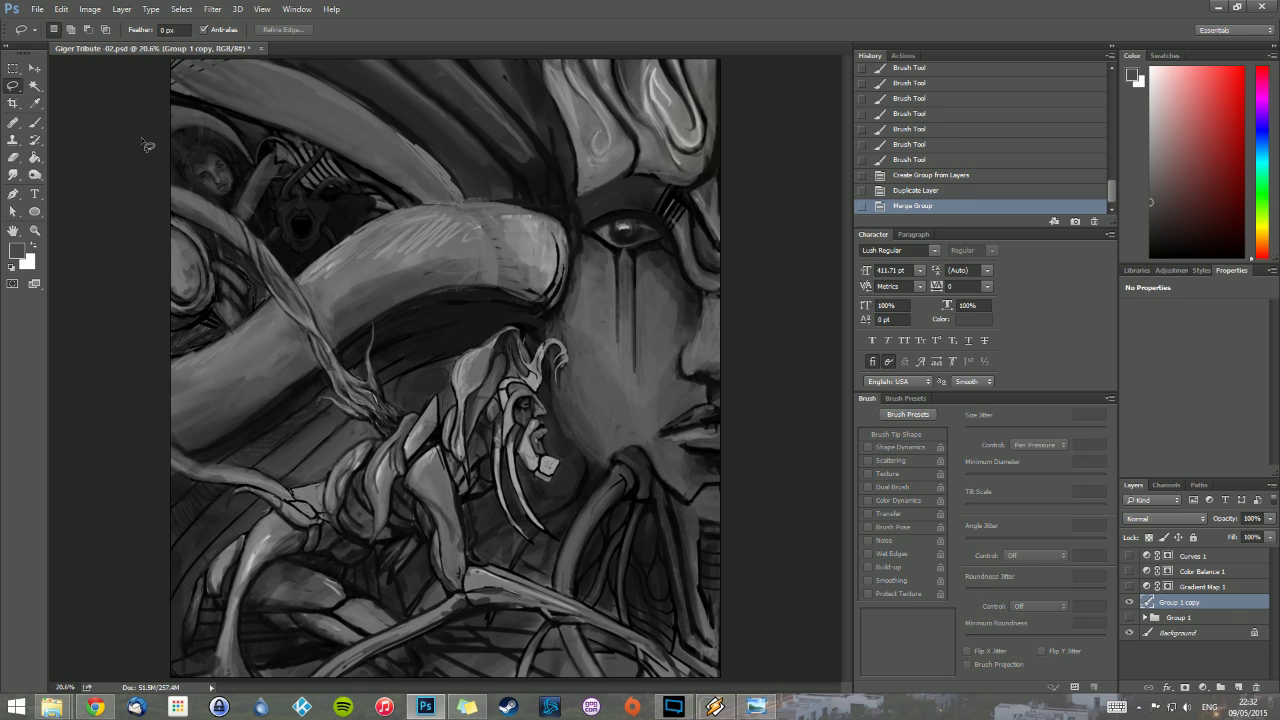
{"action": "mouse_move", "coordinate": [278, 136]}
{"action": "left_mouse_down"}
{"action": "mouse_move", "coordinate": [238, 210]}
{"action": "mouse_move", "coordinate": [282, 270]}
{"action": "mouse_move", "coordinate": [370, 229]}
{"action": "mouse_move", "coordinate": [379, 205]}
{"action": "mouse_move", "coordinate": [363, 174]}
{"action": "mouse_move", "coordinate": [278, 136]}
{"action": "left_mouse_up"}
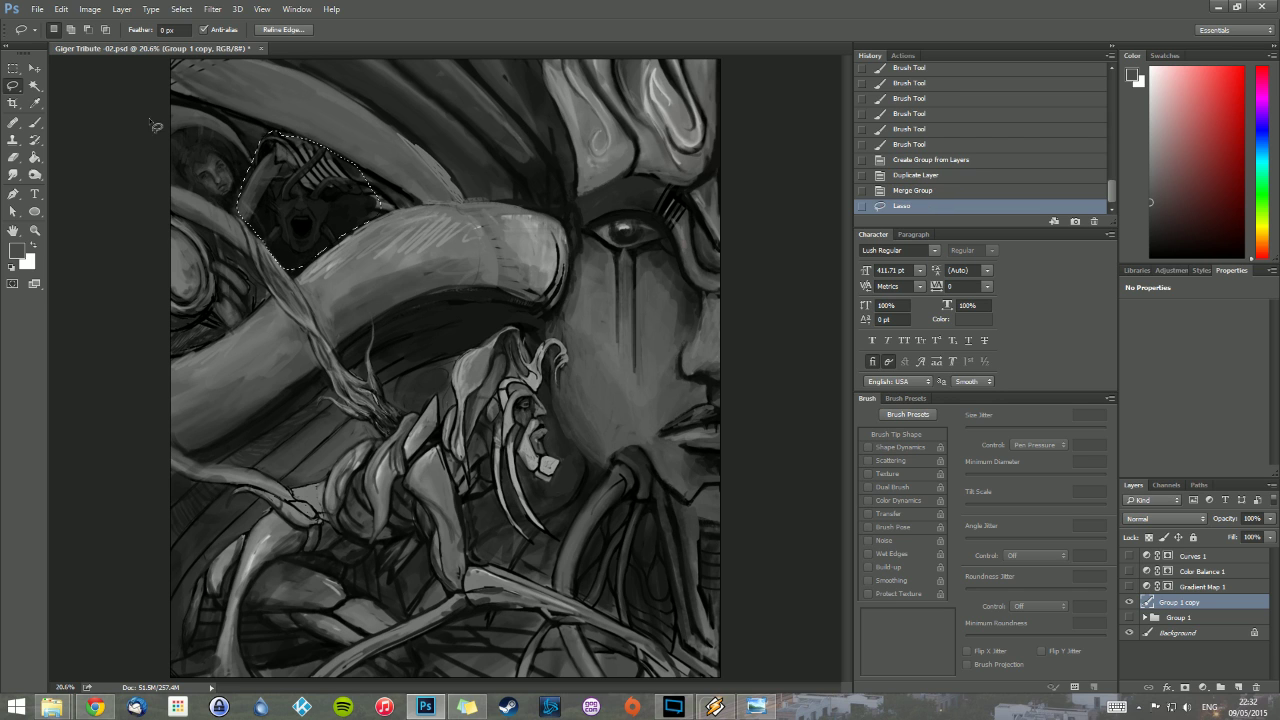
{"action": "right_click", "coordinate": [289, 202]}
{"action": "left_click", "coordinate": [336, 321]}
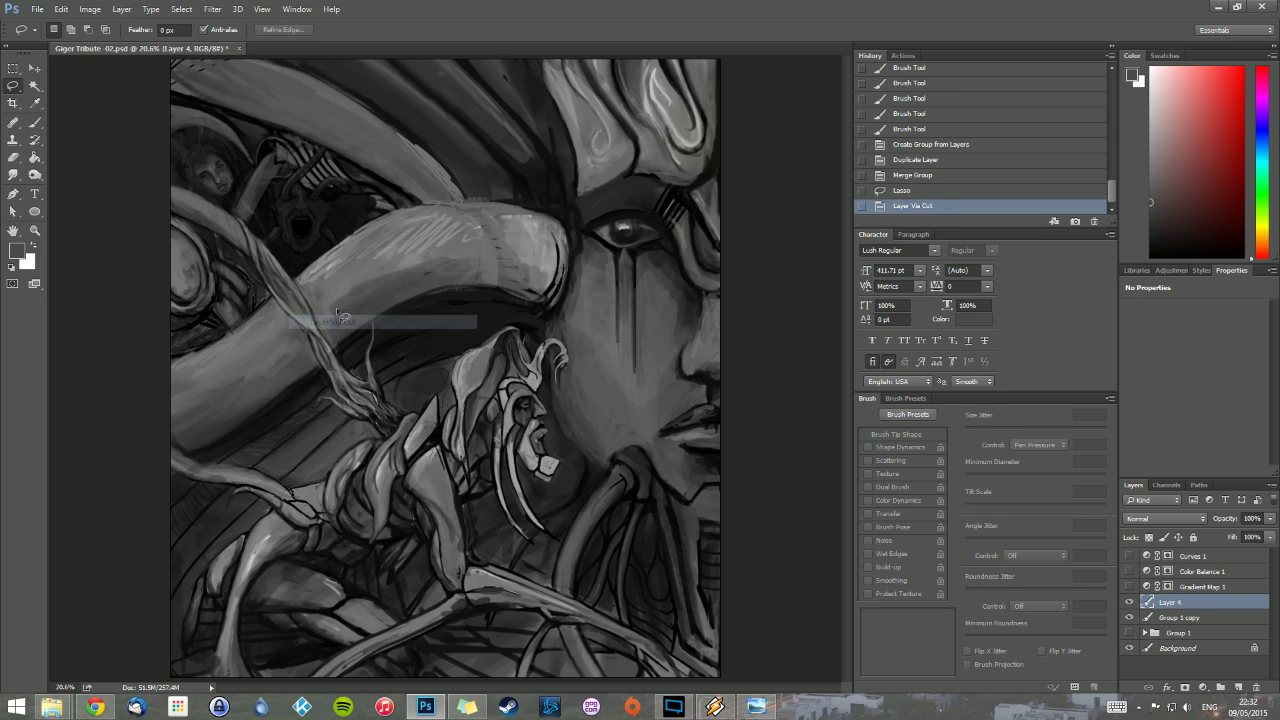
{"action": "key", "text": "ctrl+t"}
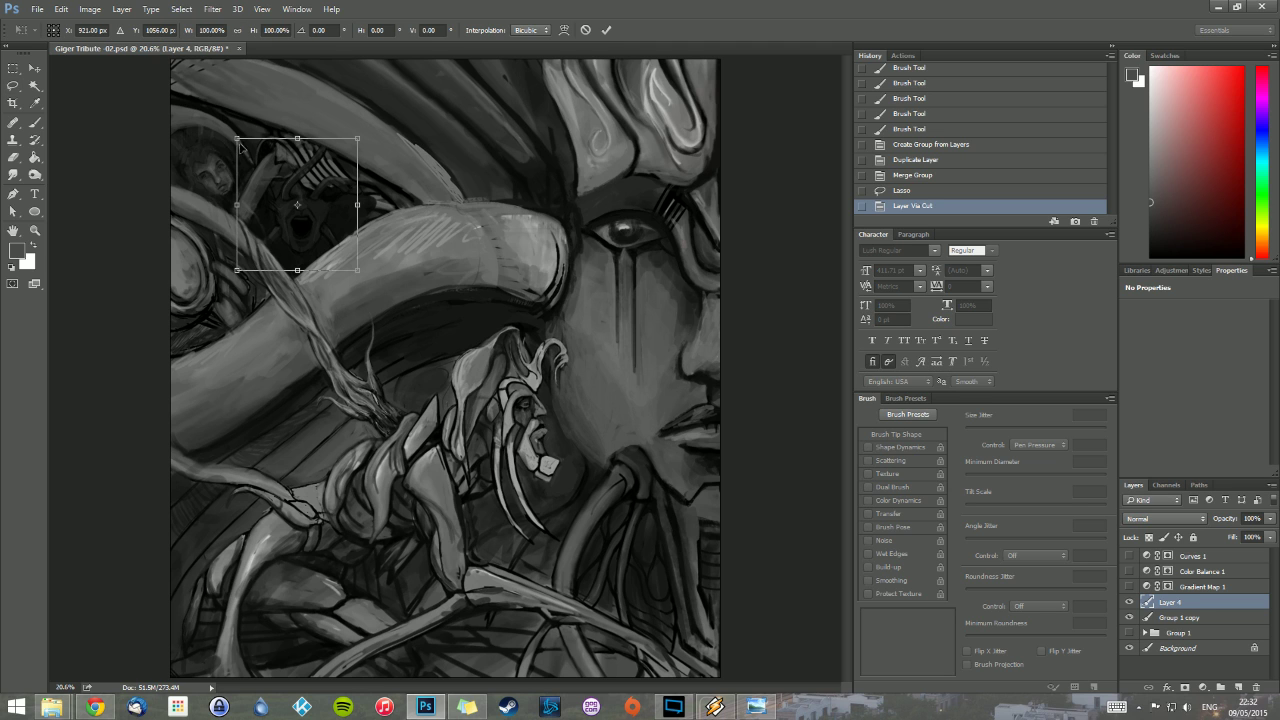
{"action": "left_click_drag", "start_coordinate": [234, 143], "coordinate": [162, 58]}
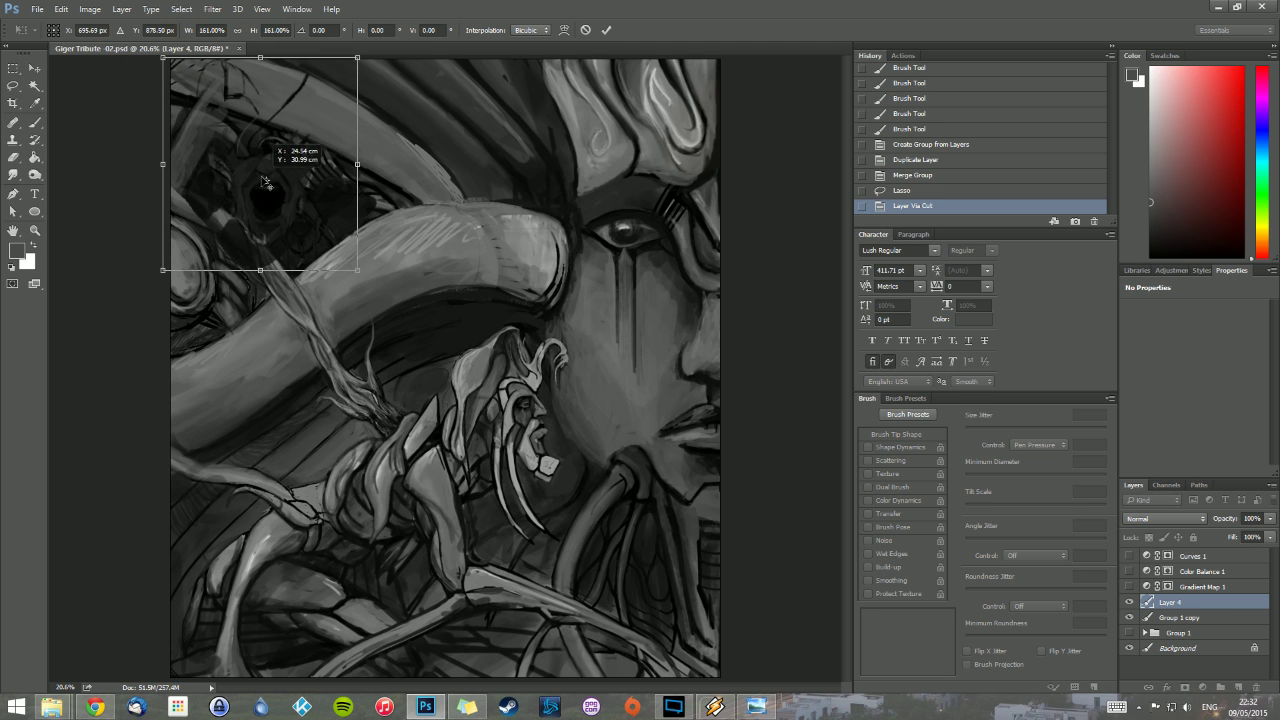
{"action": "left_click_drag", "start_coordinate": [312, 153], "coordinate": [335, 175]}
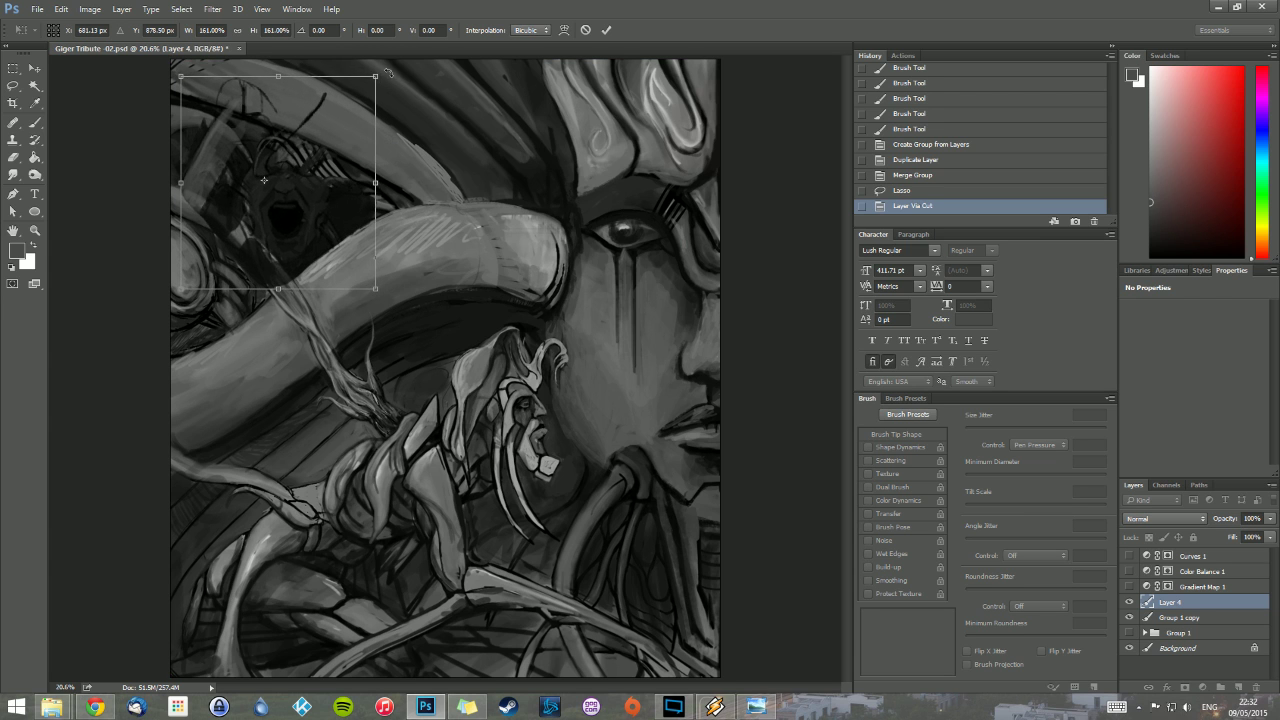
{"action": "left_click_drag", "start_coordinate": [386, 72], "coordinate": [342, 53]}
{"action": "left_click_drag", "start_coordinate": [310, 157], "coordinate": [336, 143]}
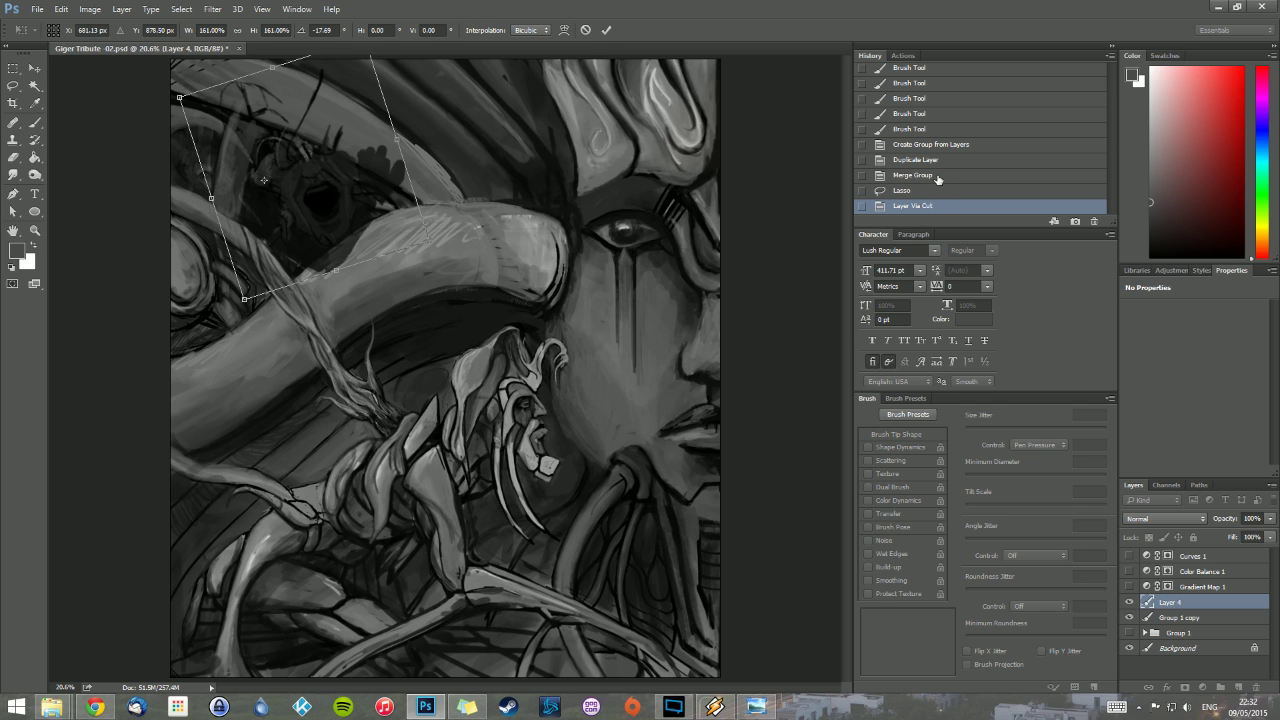
{"action": "key", "text": "Escape"}
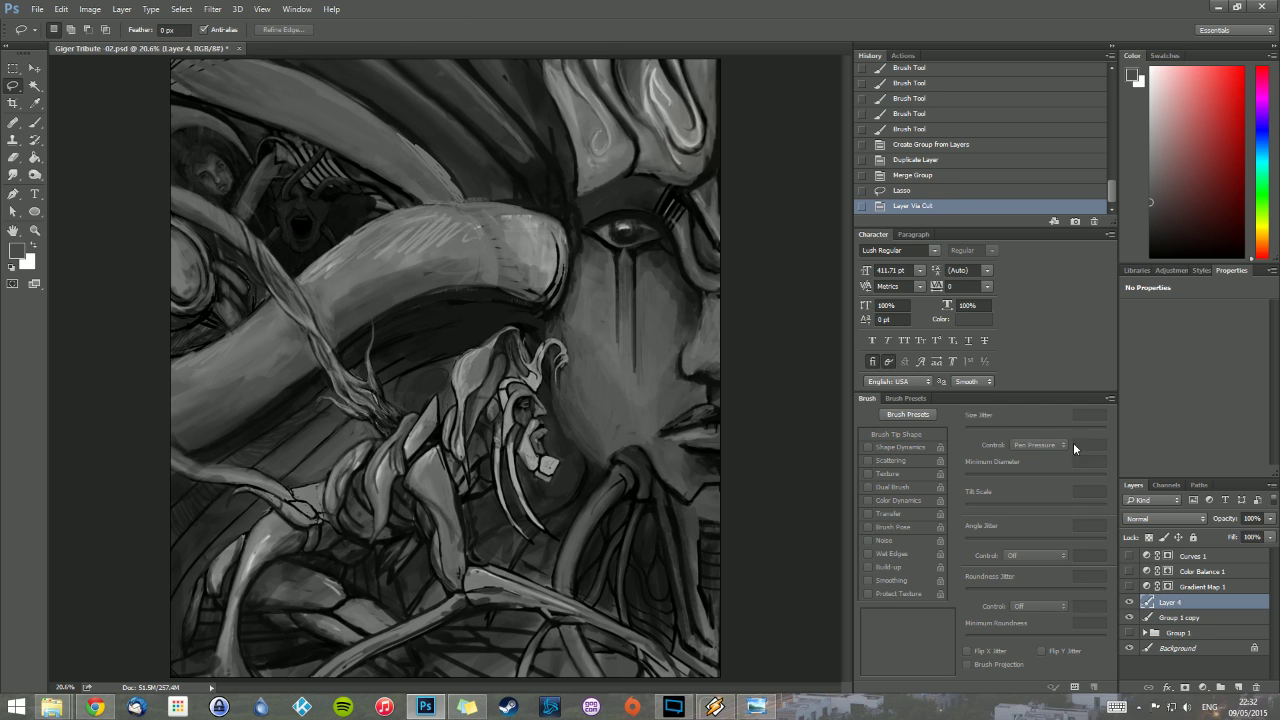
{"action": "left_click", "coordinate": [940, 176]}
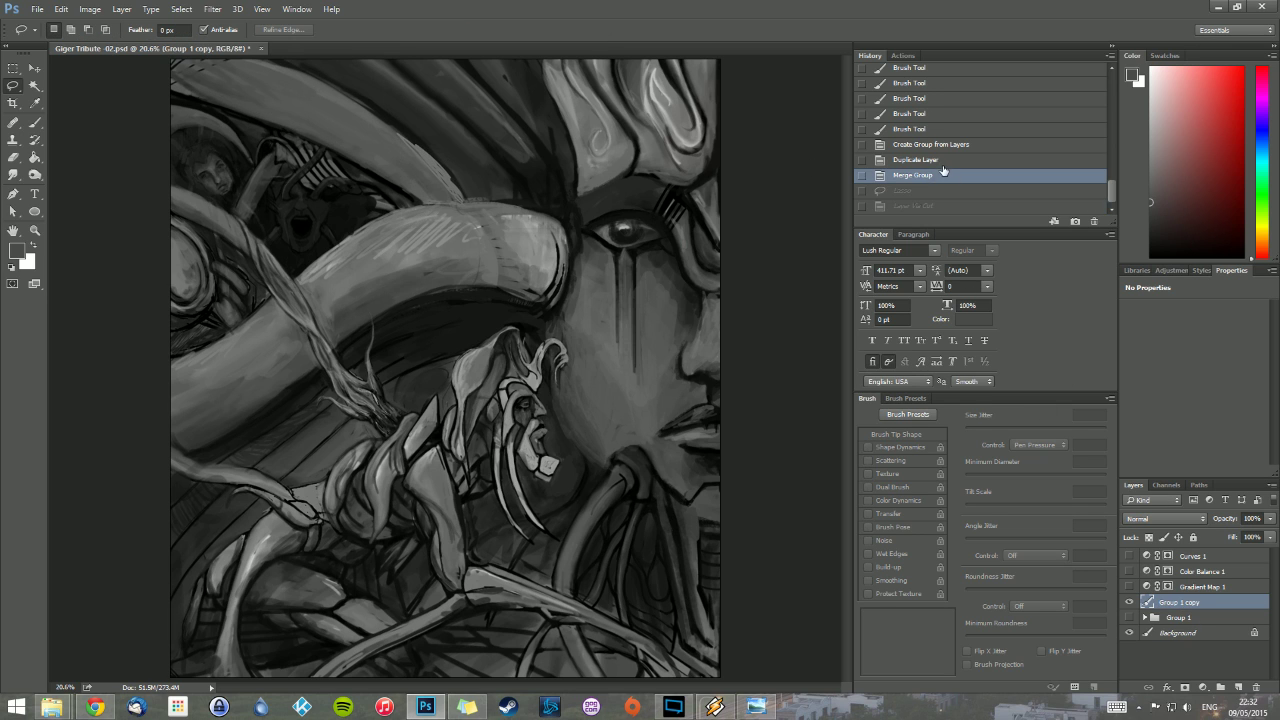
{"action": "left_click", "coordinate": [1196, 633]}
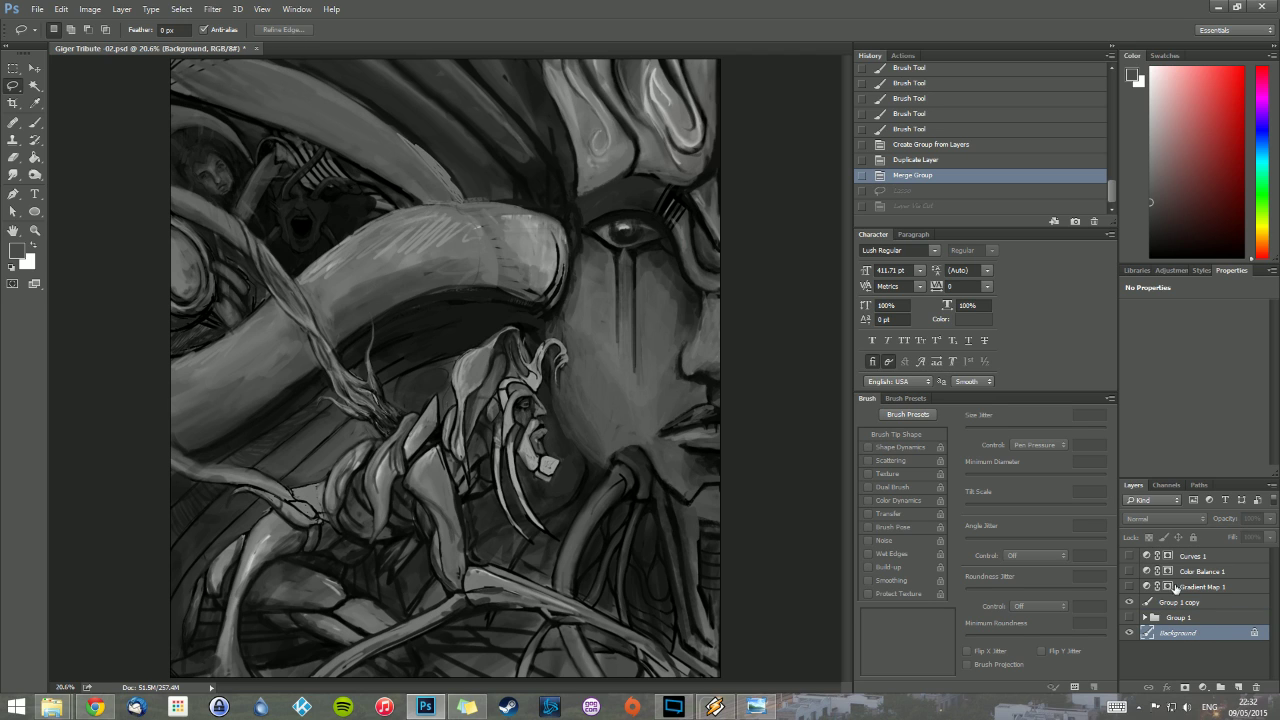
Step: Step back to before the group merge and place a duplicate of the Background layer directly beneath Group 1 copy
{"action": "left_click", "coordinate": [950, 160]}
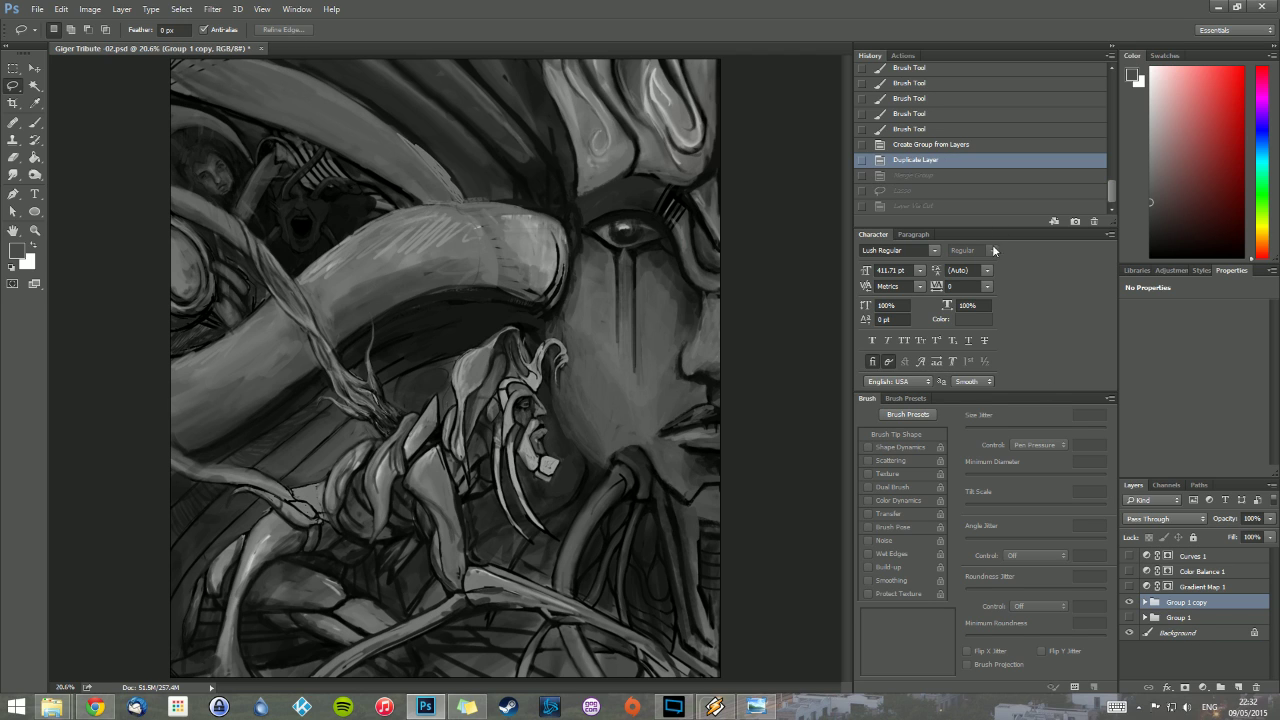
{"action": "left_click", "coordinate": [1195, 636]}
{"action": "left_click_drag", "start_coordinate": [1208, 641], "coordinate": [1198, 614]}
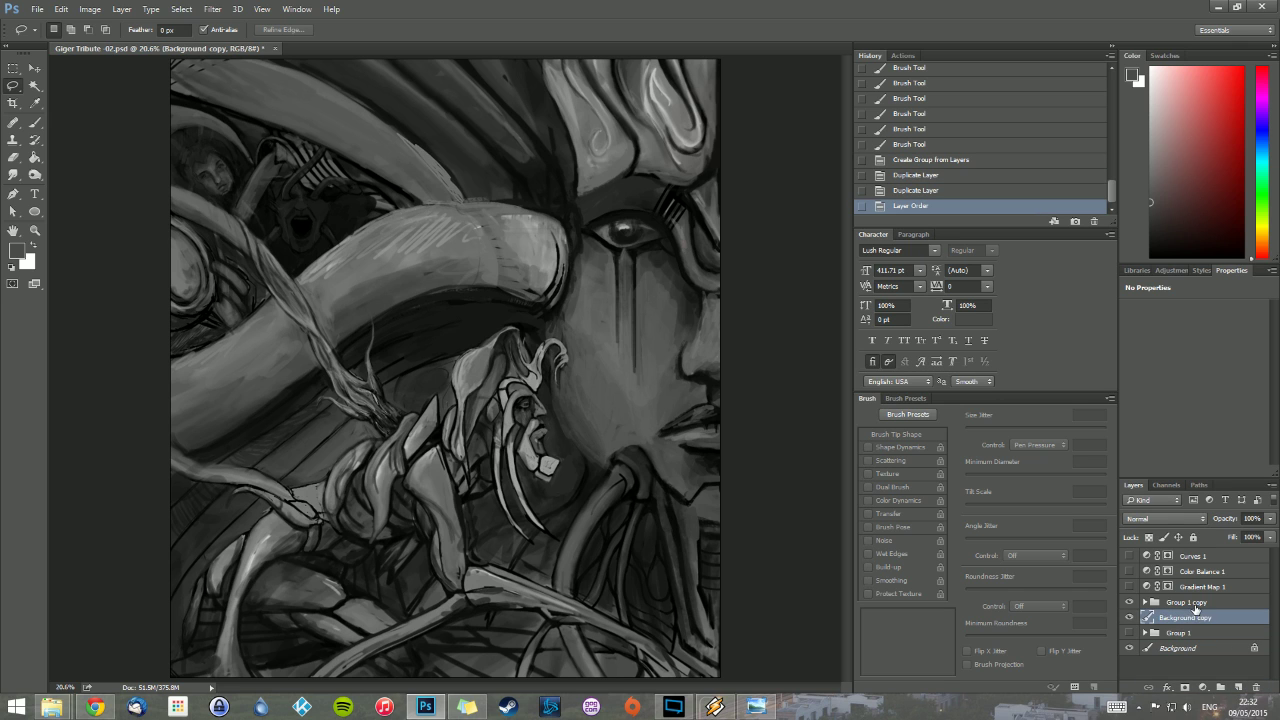
Step: Merge Group 1 copy and the Background copy into a single layer
{"action": "left_click", "coordinate": [1195, 603], "text": "ctrl"}
{"action": "left_click", "coordinate": [1272, 485]}
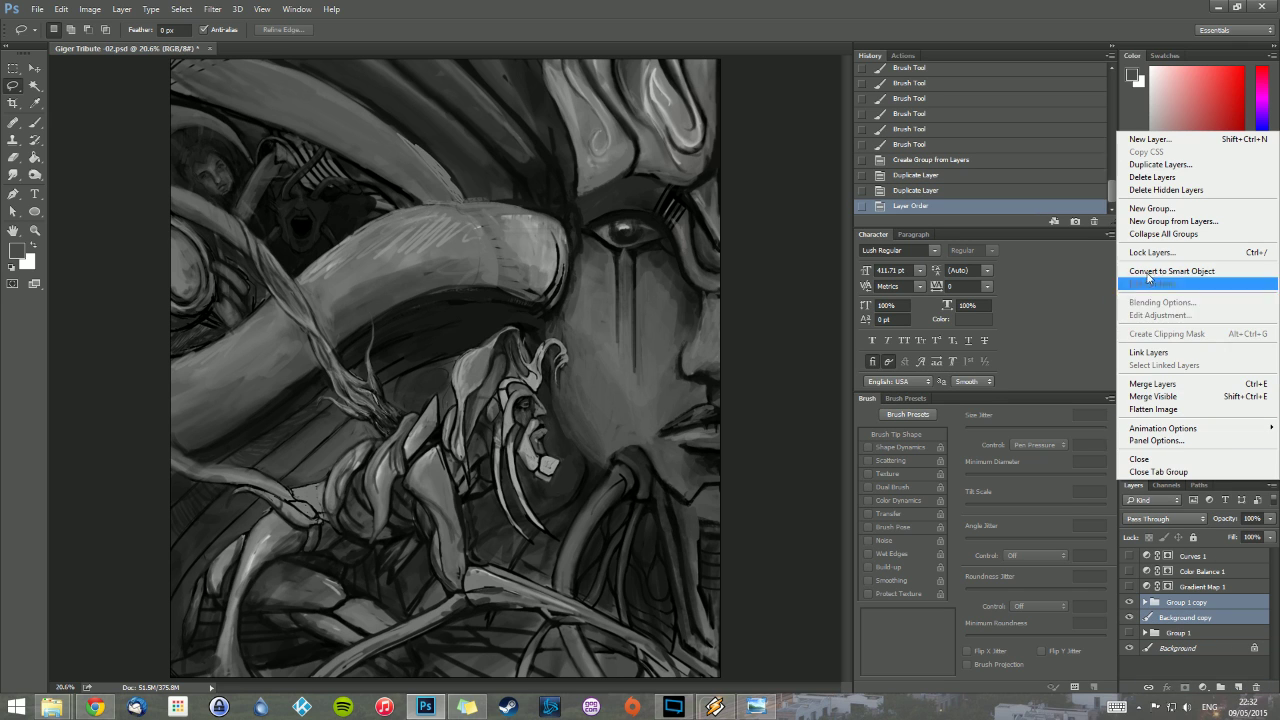
{"action": "left_click", "coordinate": [1152, 384]}
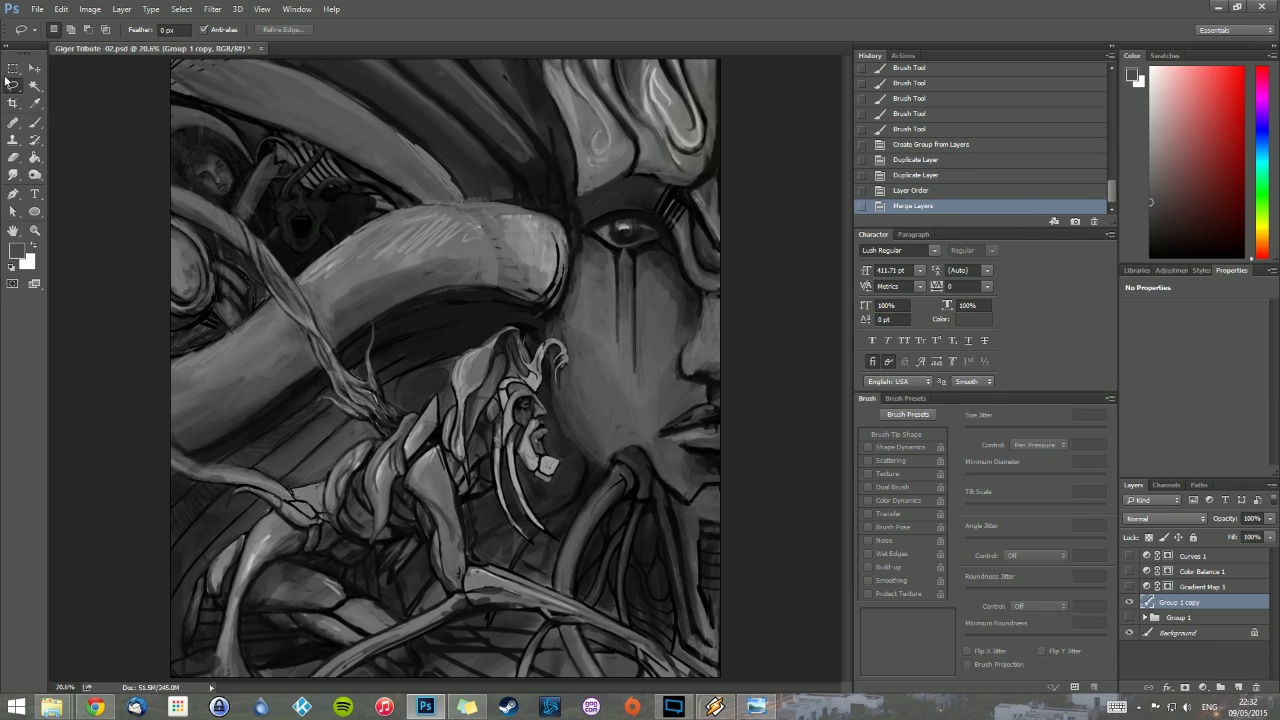
Step: Lasso the screaming face with its surrounding ribs and cut the selection to a new layer
{"action": "mouse_move", "coordinate": [270, 140]}
{"action": "left_mouse_down"}
{"action": "mouse_move", "coordinate": [284, 178]}
{"action": "mouse_move", "coordinate": [254, 234]}
{"action": "mouse_move", "coordinate": [298, 284]}
{"action": "mouse_move", "coordinate": [325, 246]}
{"action": "mouse_move", "coordinate": [389, 205]}
{"action": "mouse_move", "coordinate": [303, 140]}
{"action": "left_mouse_up"}
{"action": "right_click", "coordinate": [298, 168]}
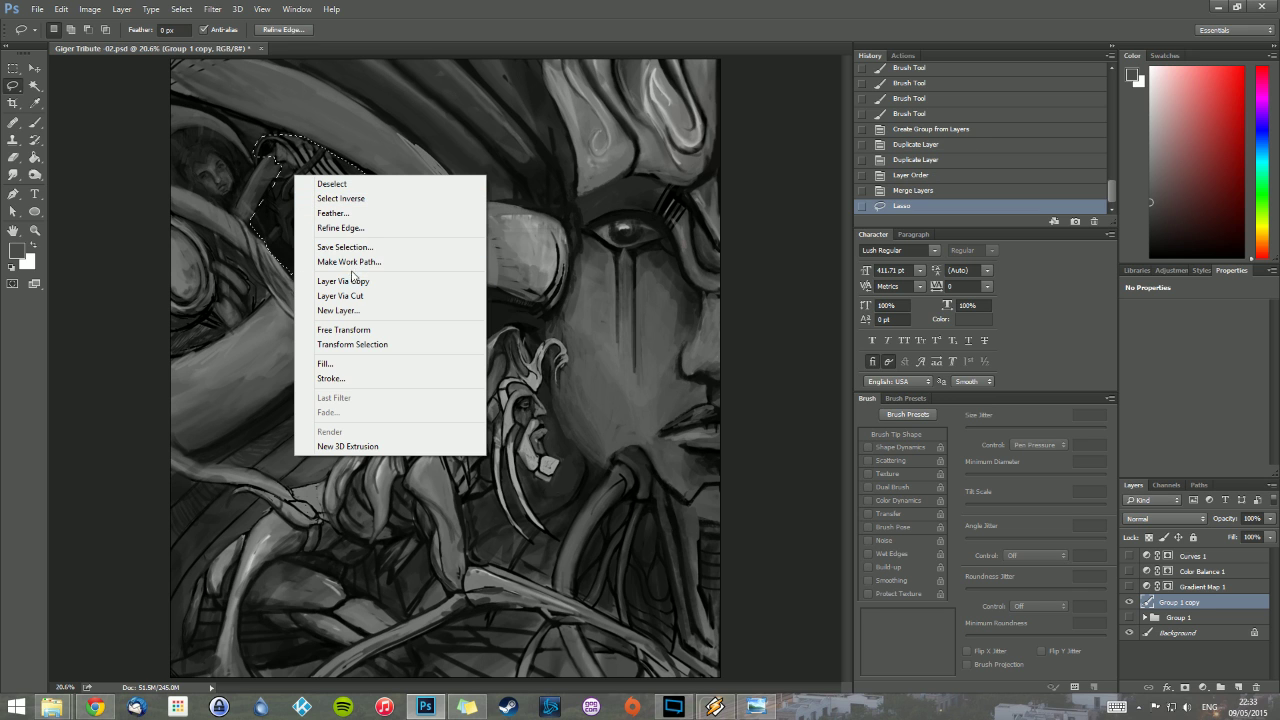
{"action": "left_click", "coordinate": [345, 297]}
Step: Free-transform the cut-out face: enlarge it to about 142%, rotate it to about -33° and place it in the painting's upper-left hollow
{"action": "key", "text": "ctrl+t"}
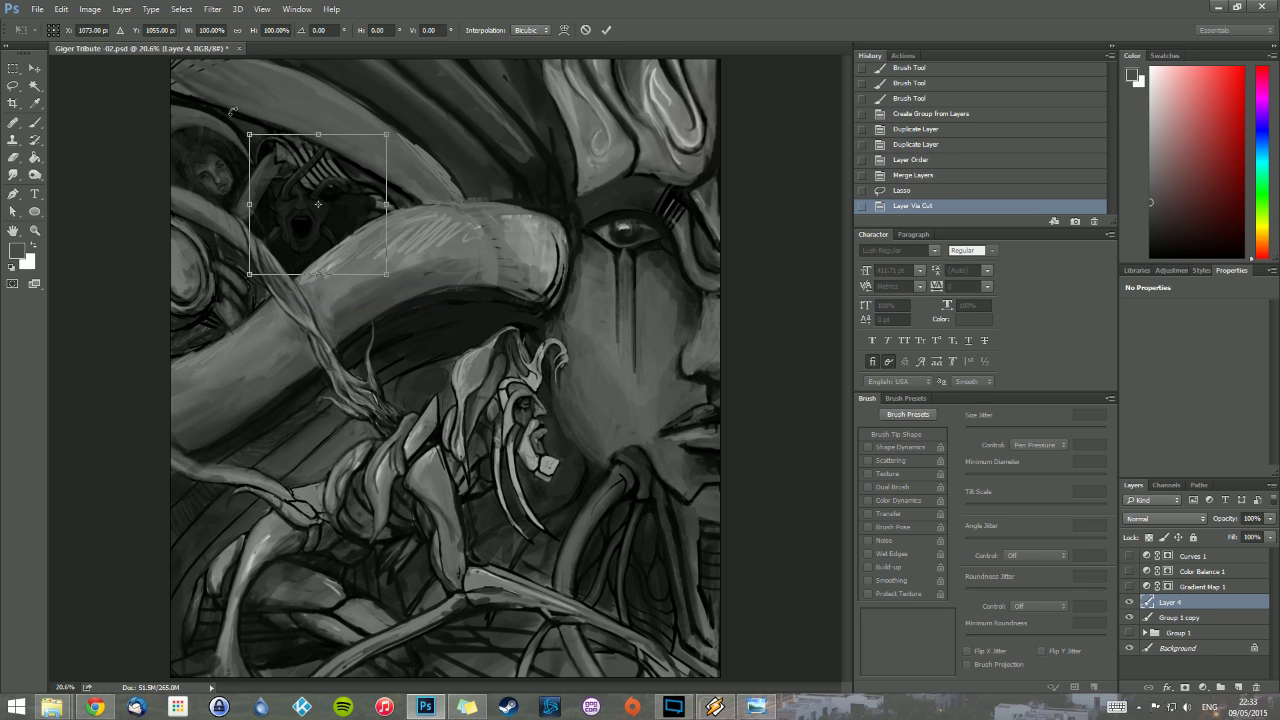
{"action": "left_click_drag", "start_coordinate": [233, 112], "coordinate": [208, 166]}
{"action": "left_click_drag", "start_coordinate": [298, 205], "coordinate": [227, 157]}
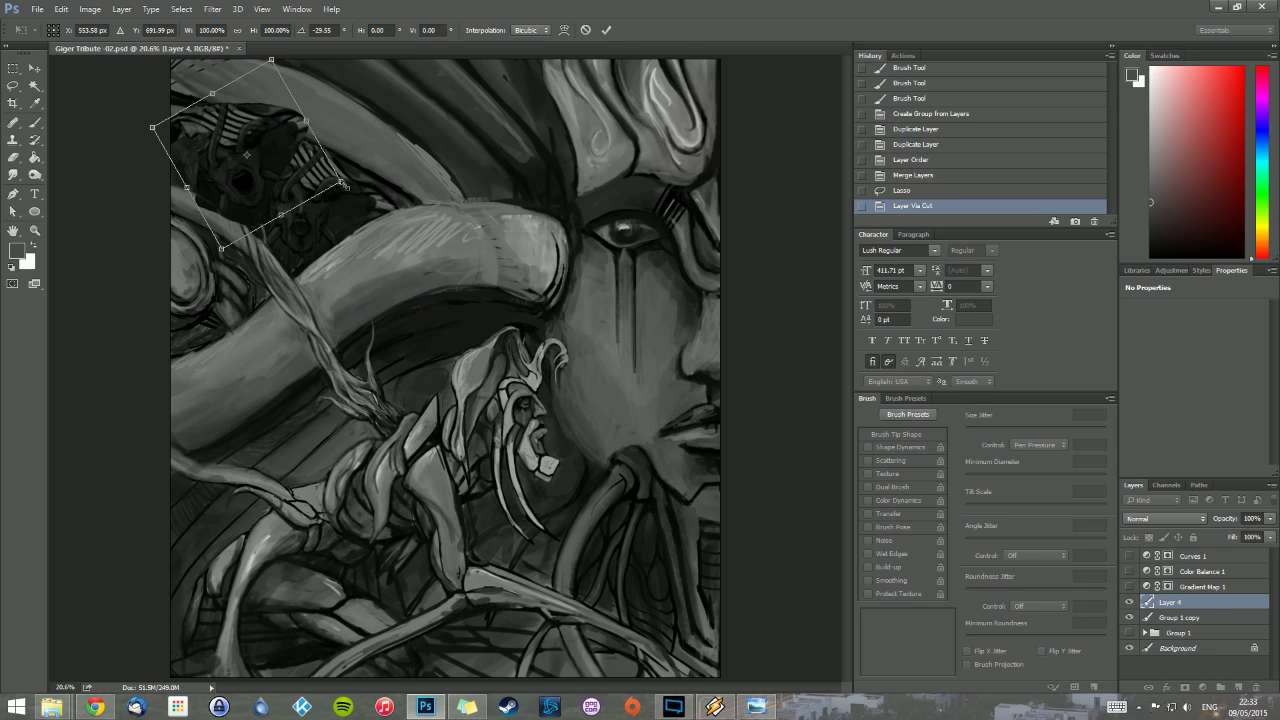
{"action": "left_click_drag", "start_coordinate": [341, 181], "coordinate": [419, 204]}
{"action": "left_click_drag", "start_coordinate": [308, 208], "coordinate": [348, 196]}
{"action": "left_click_drag", "start_coordinate": [206, 97], "coordinate": [199, 102]}
Step: Flip the face horizontally, scale it to about 160%, rotate it nearly upright above the large tube and apply the transform
{"action": "right_click", "coordinate": [281, 182]}
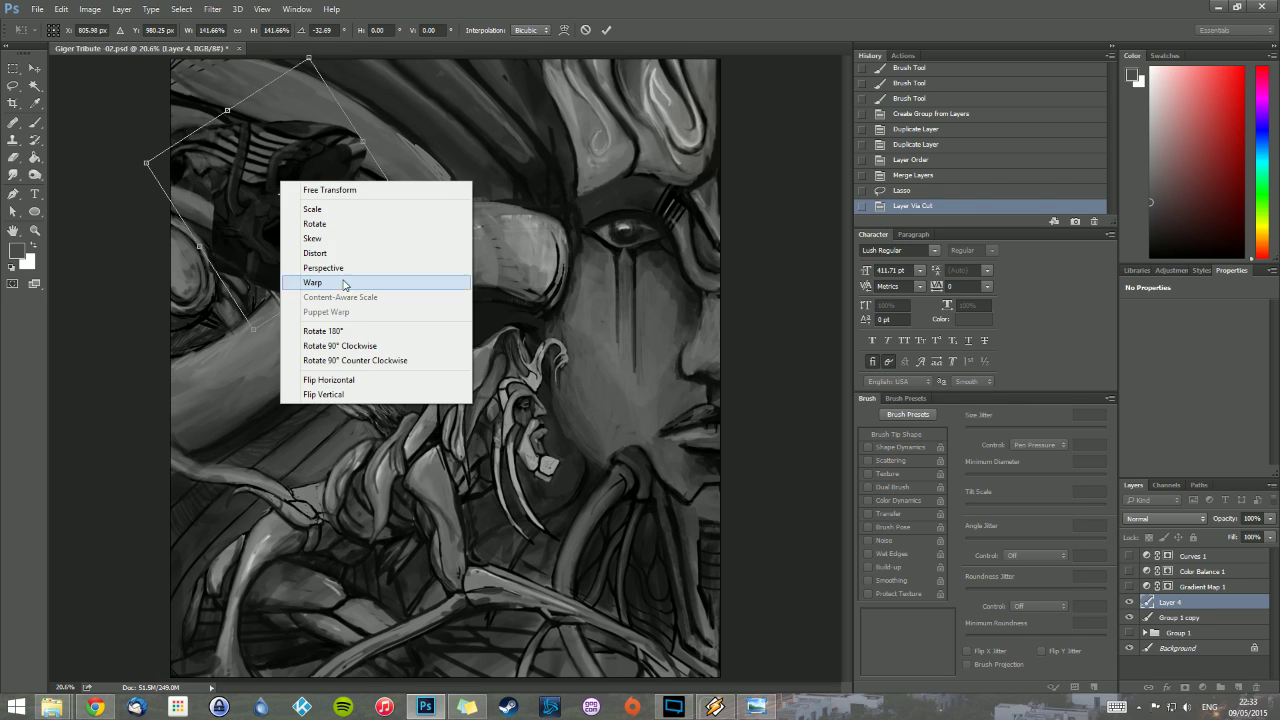
{"action": "left_click", "coordinate": [340, 380]}
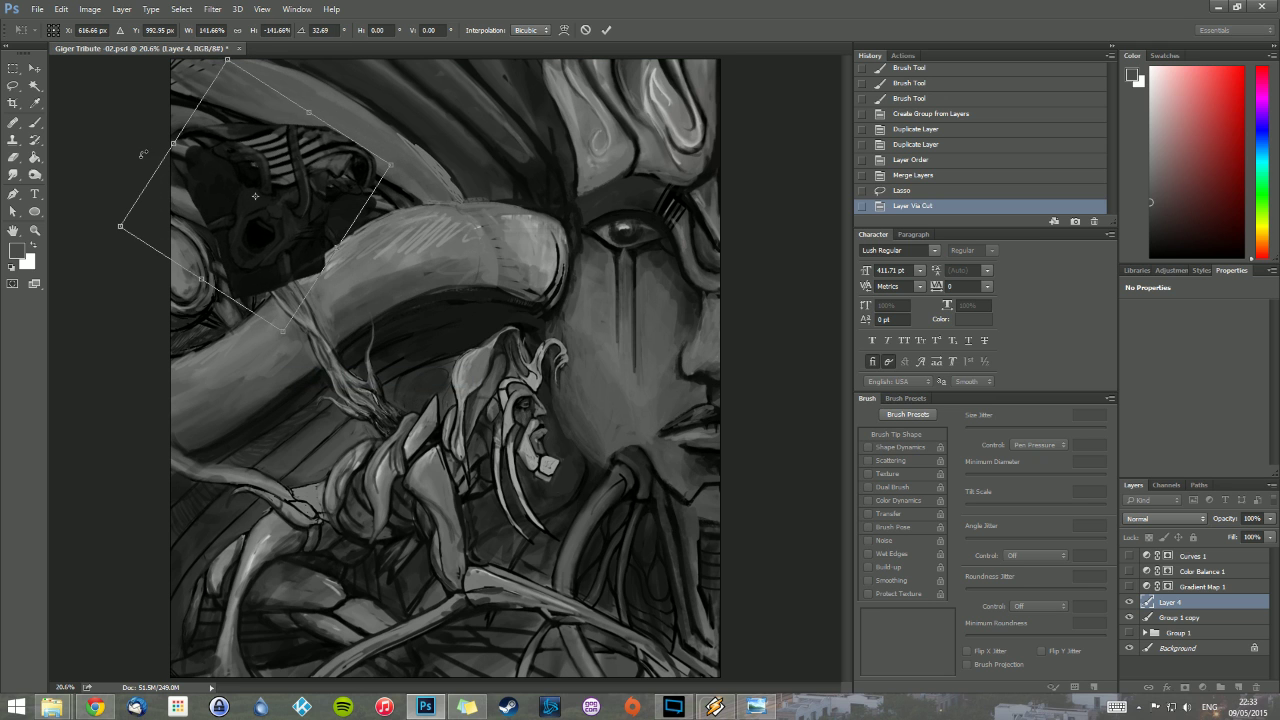
{"action": "left_click_drag", "start_coordinate": [108, 194], "coordinate": [180, 350]}
{"action": "mouse_move", "coordinate": [291, 175]}
{"action": "left_mouse_down"}
{"action": "mouse_move", "coordinate": [288, 196]}
{"action": "mouse_move", "coordinate": [297, 188]}
{"action": "mouse_move", "coordinate": [281, 182]}
{"action": "left_mouse_up"}
{"action": "left_click_drag", "start_coordinate": [322, 128], "coordinate": [292, 167]}
{"action": "mouse_move", "coordinate": [363, 266]}
{"action": "left_mouse_down"}
{"action": "mouse_move", "coordinate": [390, 260]}
{"action": "mouse_move", "coordinate": [379, 279]}
{"action": "left_mouse_up"}
{"action": "left_click_drag", "start_coordinate": [384, 149], "coordinate": [393, 165]}
{"action": "left_click_drag", "start_coordinate": [332, 212], "coordinate": [341, 197]}
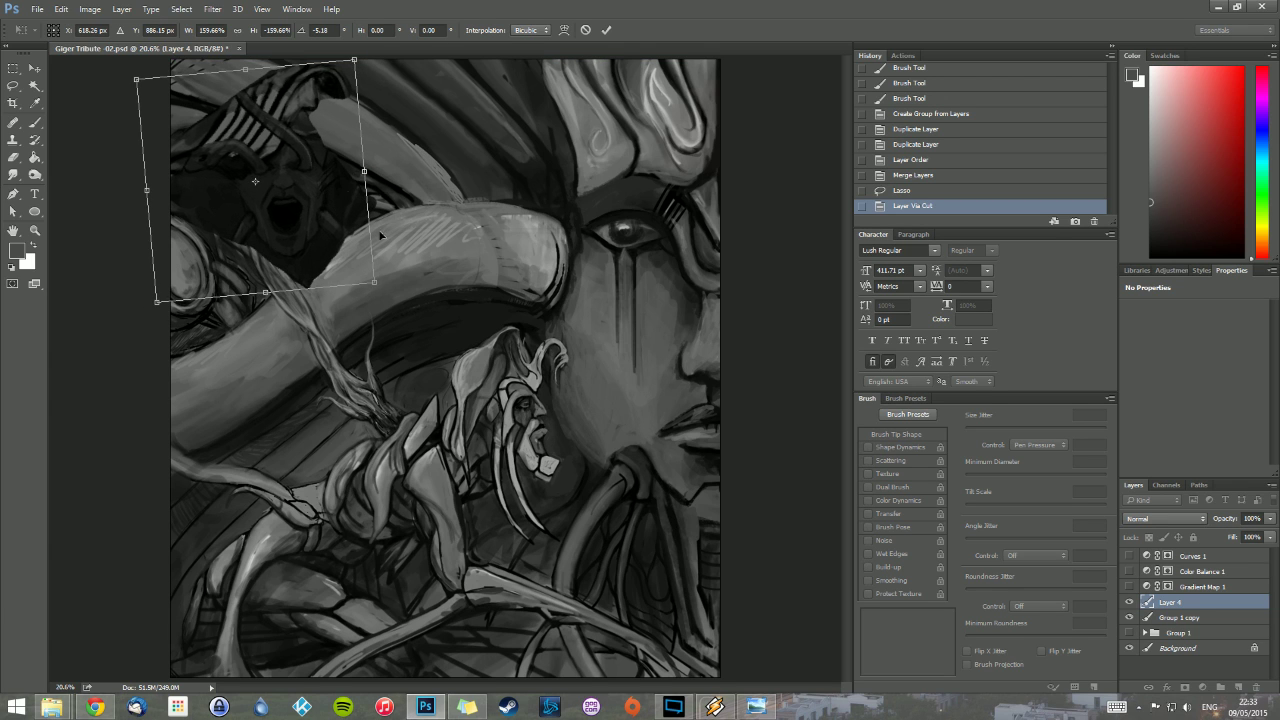
{"action": "key", "text": "Return"}
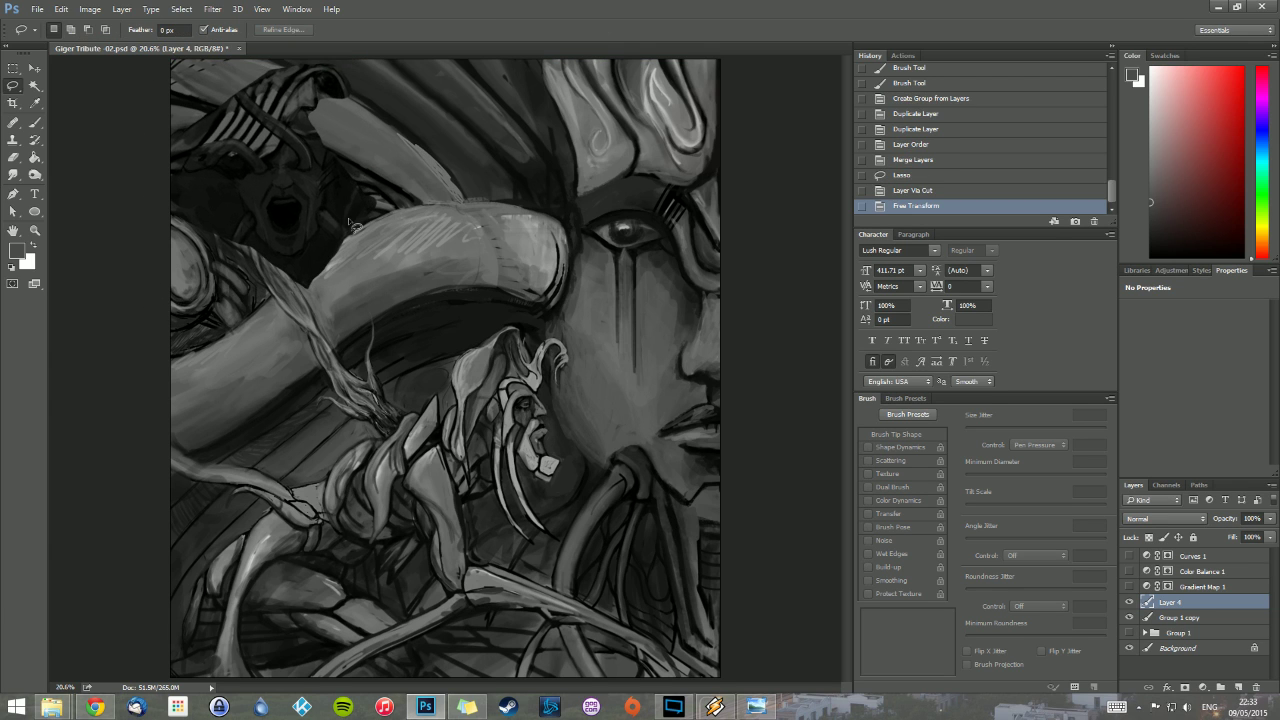
Step: Add a layer mask to the transformed face layer
{"action": "left_click", "coordinate": [122, 9]}
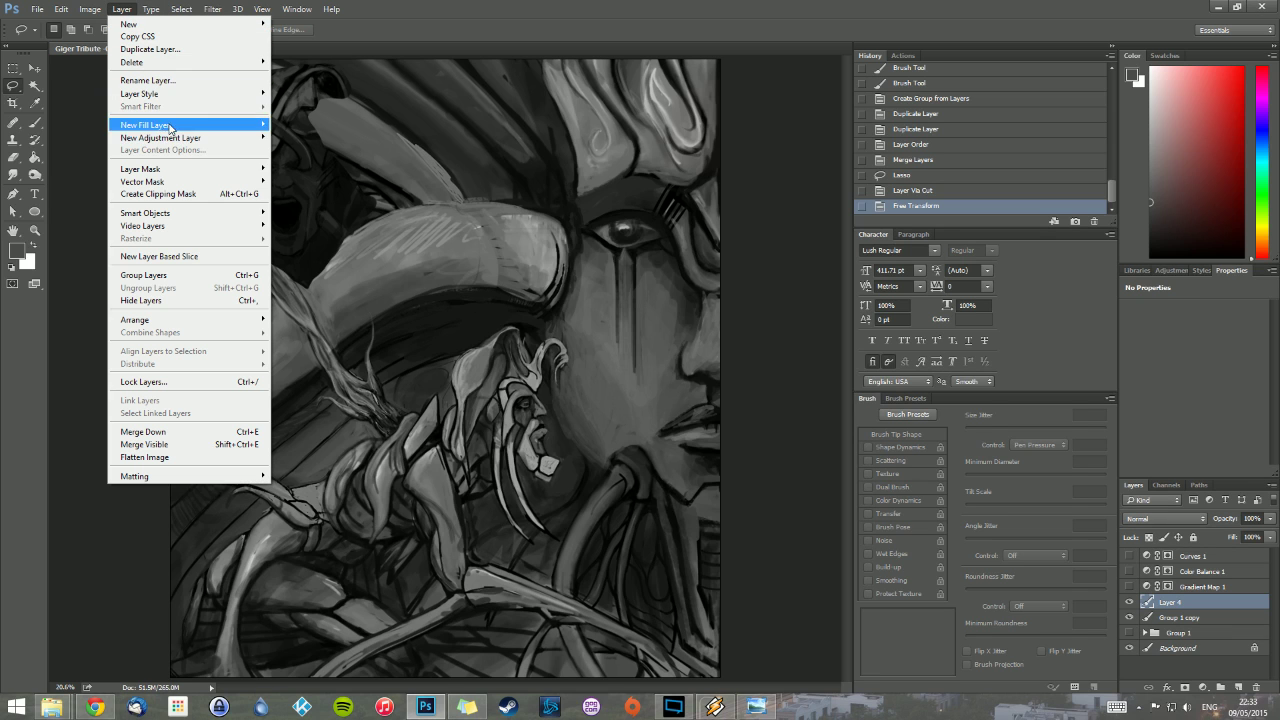
{"action": "mouse_move", "coordinate": [118, 128]}
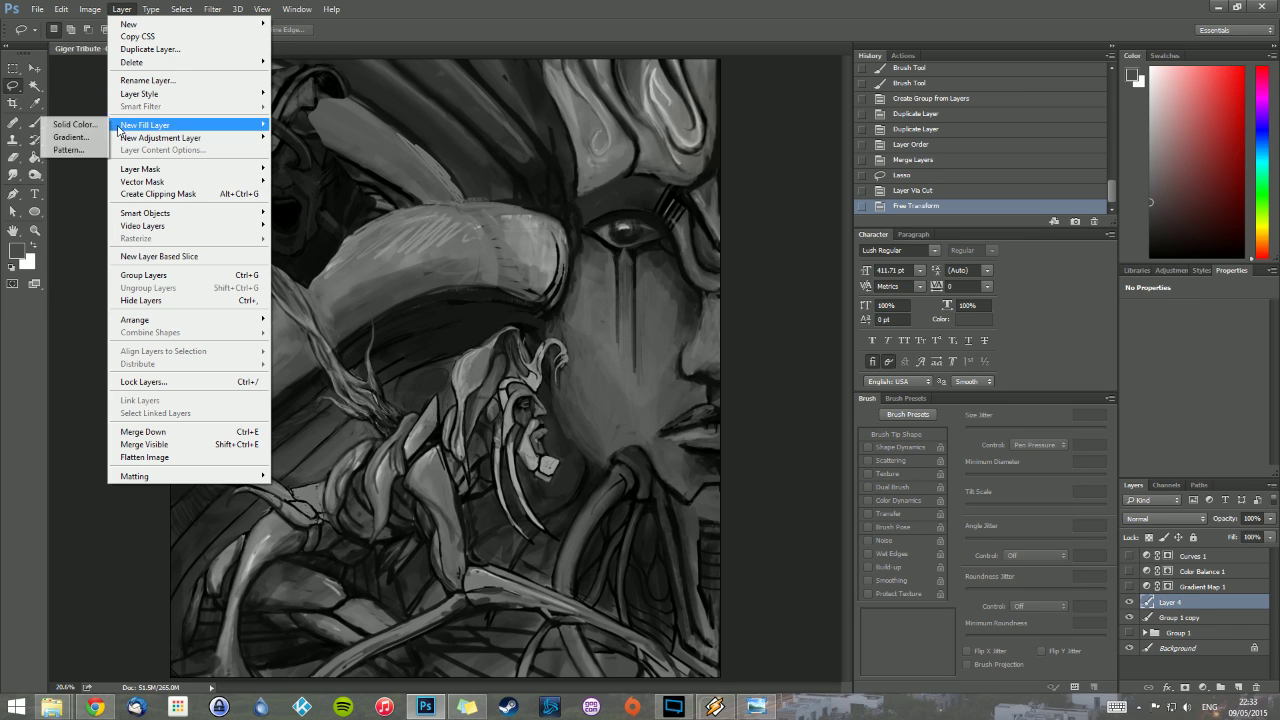
{"action": "mouse_move", "coordinate": [125, 169]}
{"action": "left_click", "coordinate": [60, 170]}
Step: Mask out the face layer's overlap with the surrounding tubes and tendril, using a 154 px black brush at 100% opacity
{"action": "key", "text": "b"}
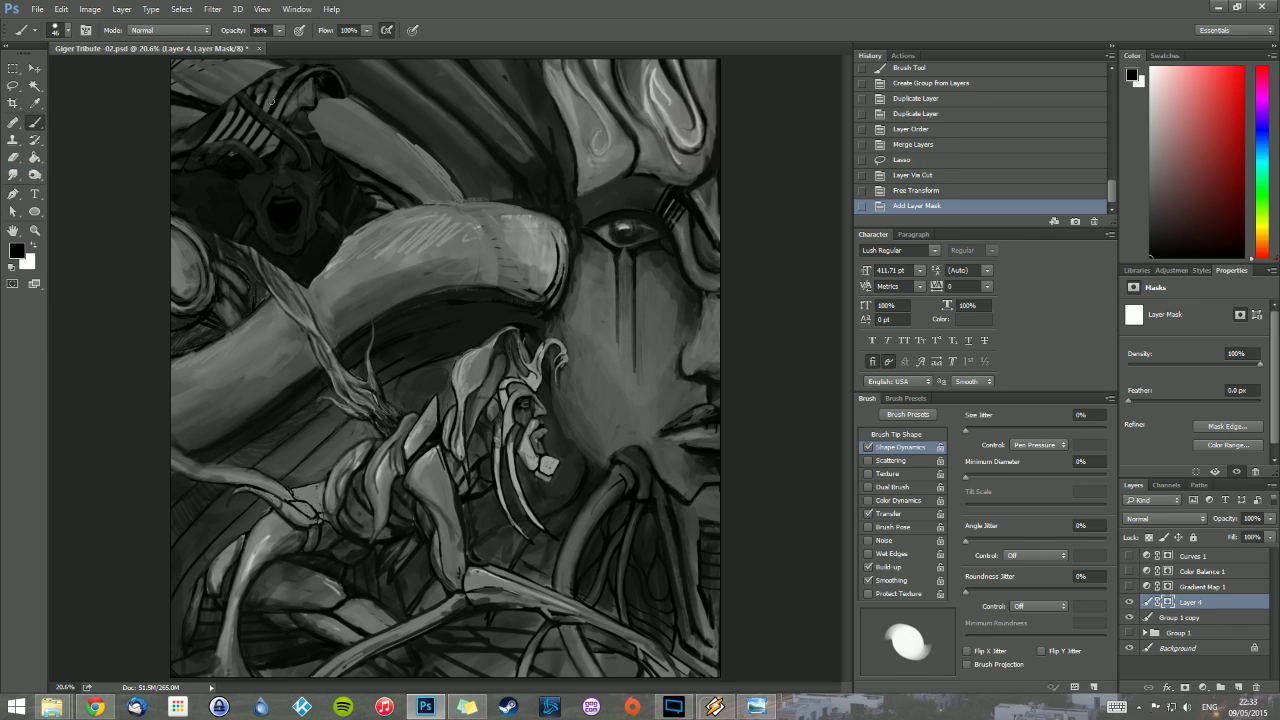
{"action": "right_click", "coordinate": [272, 101]}
{"action": "left_click_drag", "start_coordinate": [362, 132], "coordinate": [396, 134]}
{"action": "mouse_move", "coordinate": [316, 82]}
{"action": "left_mouse_down"}
{"action": "mouse_move", "coordinate": [309, 71]}
{"action": "mouse_move", "coordinate": [341, 84]}
{"action": "mouse_move", "coordinate": [289, 77]}
{"action": "mouse_move", "coordinate": [296, 96]}
{"action": "mouse_move", "coordinate": [225, 93]}
{"action": "mouse_move", "coordinate": [298, 113]}
{"action": "left_mouse_up"}
{"action": "left_click", "coordinate": [340, 84]}
{"action": "left_click", "coordinate": [279, 30]}
{"action": "left_click", "coordinate": [335, 76]}
{"action": "mouse_move", "coordinate": [334, 266]}
{"action": "left_mouse_down"}
{"action": "mouse_move", "coordinate": [364, 240]}
{"action": "mouse_move", "coordinate": [303, 276]}
{"action": "left_mouse_up"}
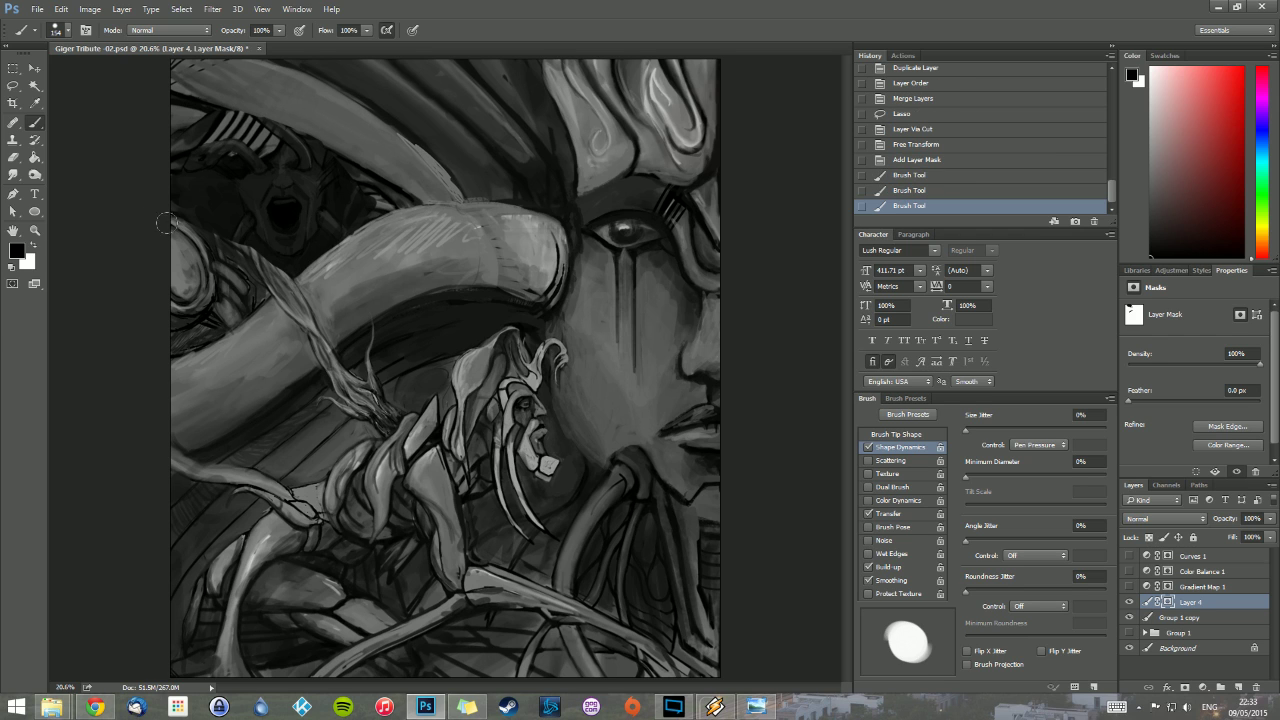
{"action": "mouse_move", "coordinate": [168, 222]}
{"action": "left_mouse_down"}
{"action": "mouse_move", "coordinate": [266, 265]}
{"action": "mouse_move", "coordinate": [176, 211]}
{"action": "mouse_move", "coordinate": [254, 261]}
{"action": "mouse_move", "coordinate": [263, 241]}
{"action": "mouse_move", "coordinate": [179, 205]}
{"action": "mouse_move", "coordinate": [157, 179]}
{"action": "mouse_move", "coordinate": [264, 256]}
{"action": "mouse_move", "coordinate": [293, 296]}
{"action": "mouse_move", "coordinate": [227, 216]}
{"action": "mouse_move", "coordinate": [139, 166]}
{"action": "left_mouse_up"}
{"action": "mouse_move", "coordinate": [278, 107]}
{"action": "left_mouse_down"}
{"action": "mouse_move", "coordinate": [250, 104]}
{"action": "mouse_move", "coordinate": [320, 140]}
{"action": "mouse_move", "coordinate": [324, 119]}
{"action": "left_mouse_up"}
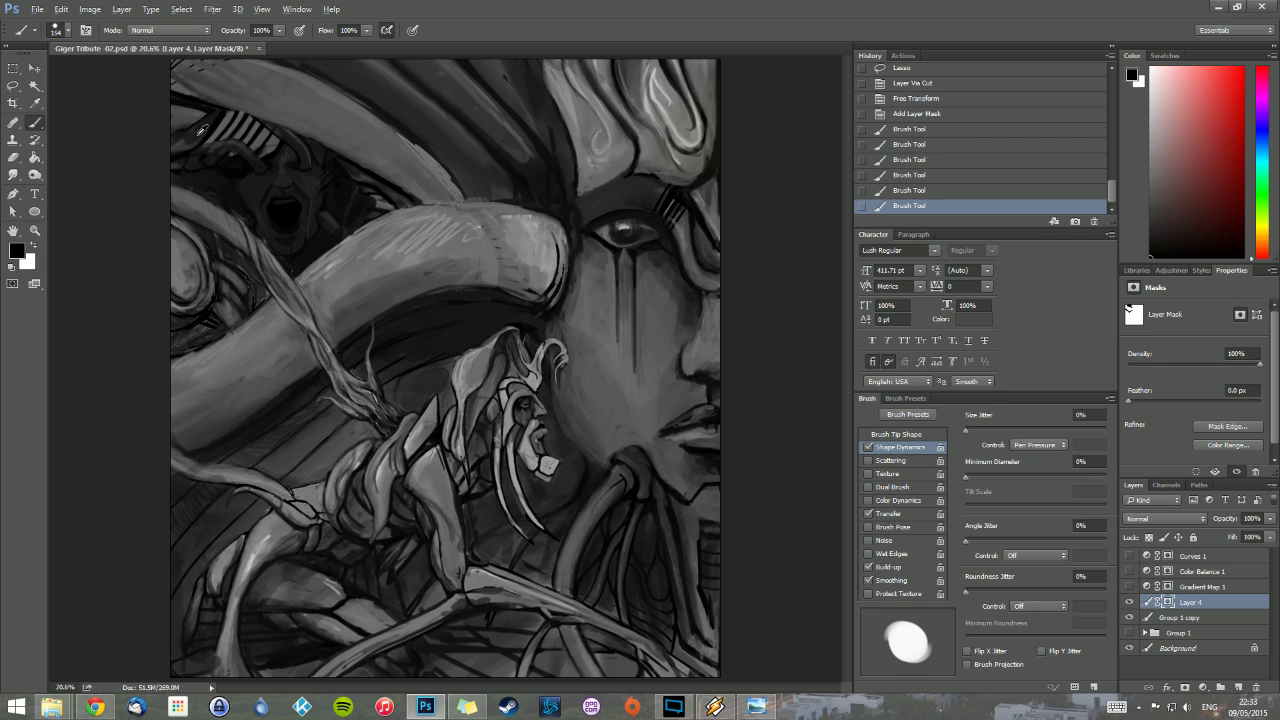
{"action": "key", "text": "x"}
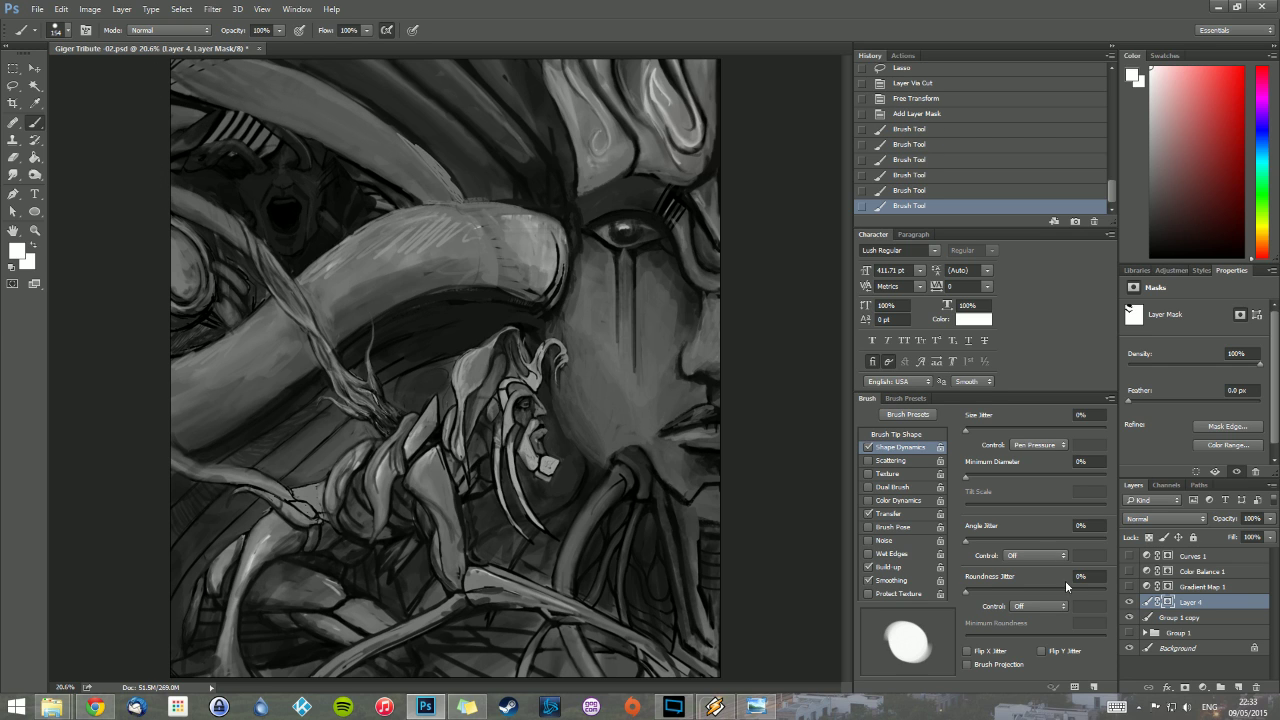
Step: Create a new layer and paint over the seams around the ribs above the face with sampled greys, reducing the brush to 66 px
{"action": "left_click", "coordinate": [1238, 687]}
{"action": "left_click_drag", "start_coordinate": [187, 123], "coordinate": [226, 116]}
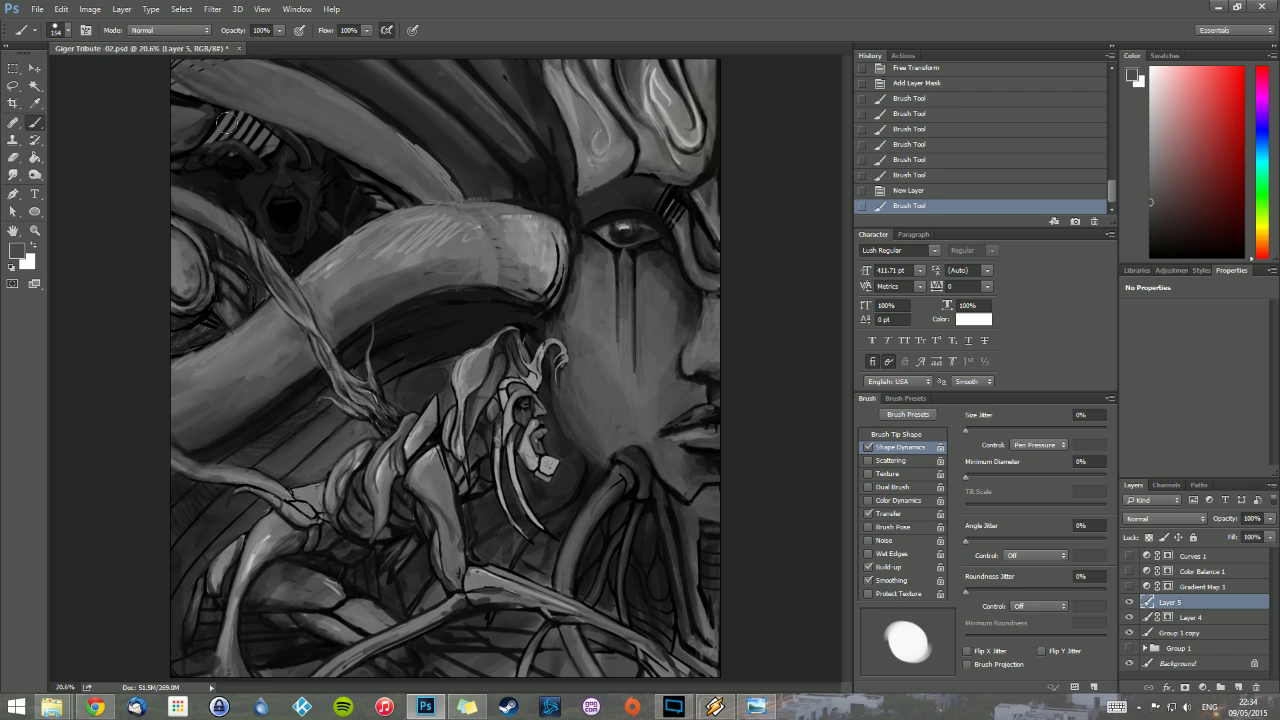
{"action": "left_click", "coordinate": [247, 151], "text": "alt"}
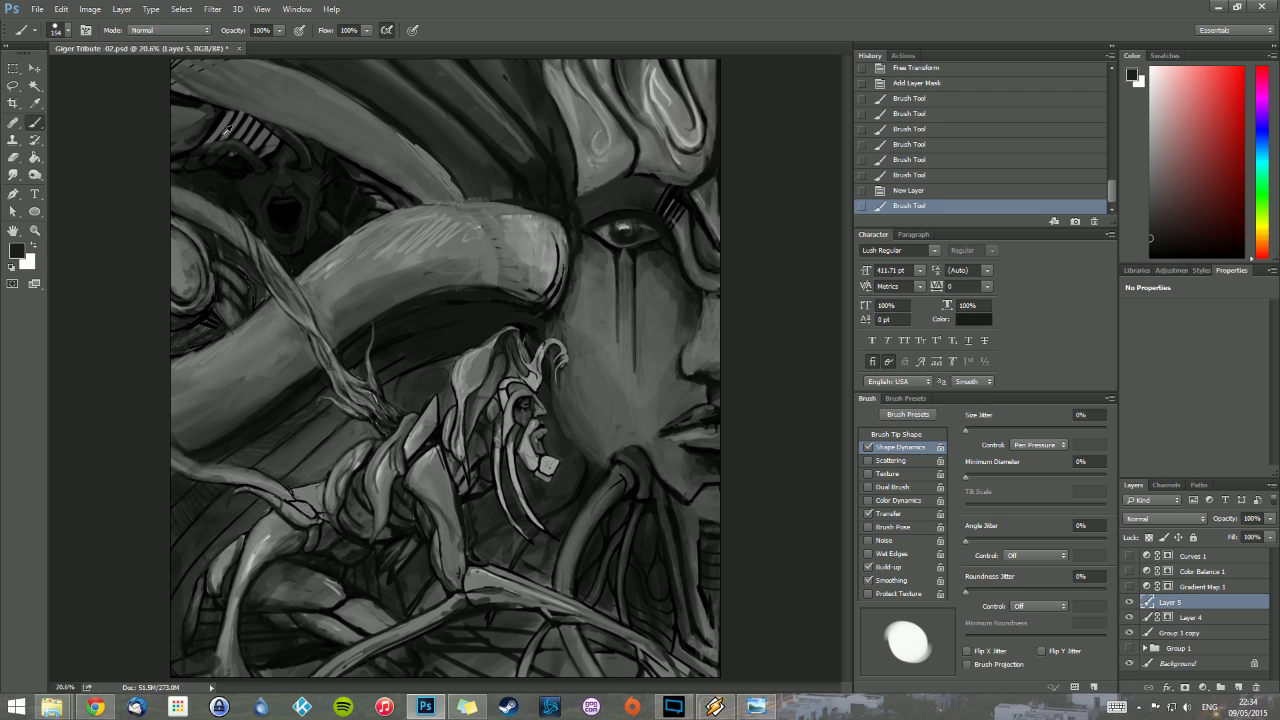
{"action": "left_click", "coordinate": [219, 129], "text": "alt"}
{"action": "right_click", "coordinate": [228, 121]}
{"action": "left_click_drag", "start_coordinate": [329, 146], "coordinate": [327, 146]}
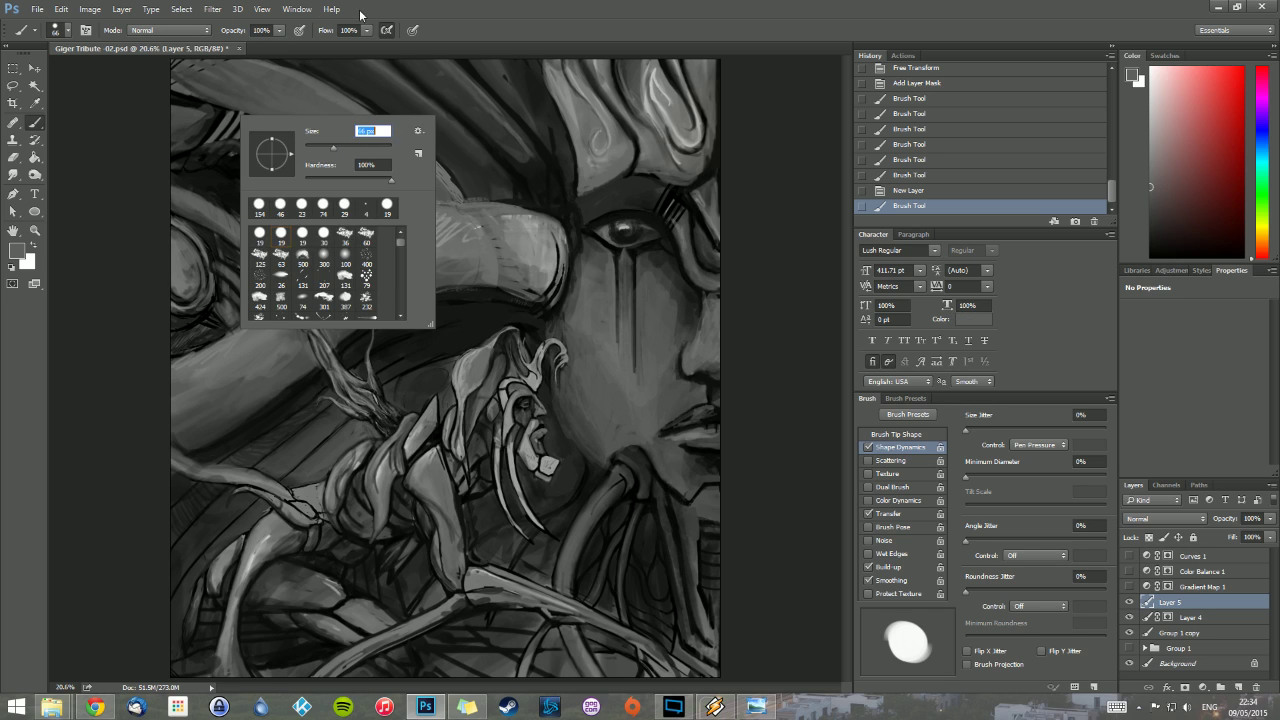
{"action": "left_click", "coordinate": [381, 12]}
{"action": "left_click_drag", "start_coordinate": [263, 116], "coordinate": [287, 137]}
{"action": "mouse_move", "coordinate": [277, 127]}
{"action": "left_mouse_down"}
{"action": "mouse_move", "coordinate": [304, 160]}
{"action": "mouse_move", "coordinate": [250, 70]}
{"action": "left_mouse_up"}
Step: Paint a dark line across the upper tube and blend the tendril and edges around the face with sampled greys
{"action": "left_click", "coordinate": [280, 133], "text": "alt"}
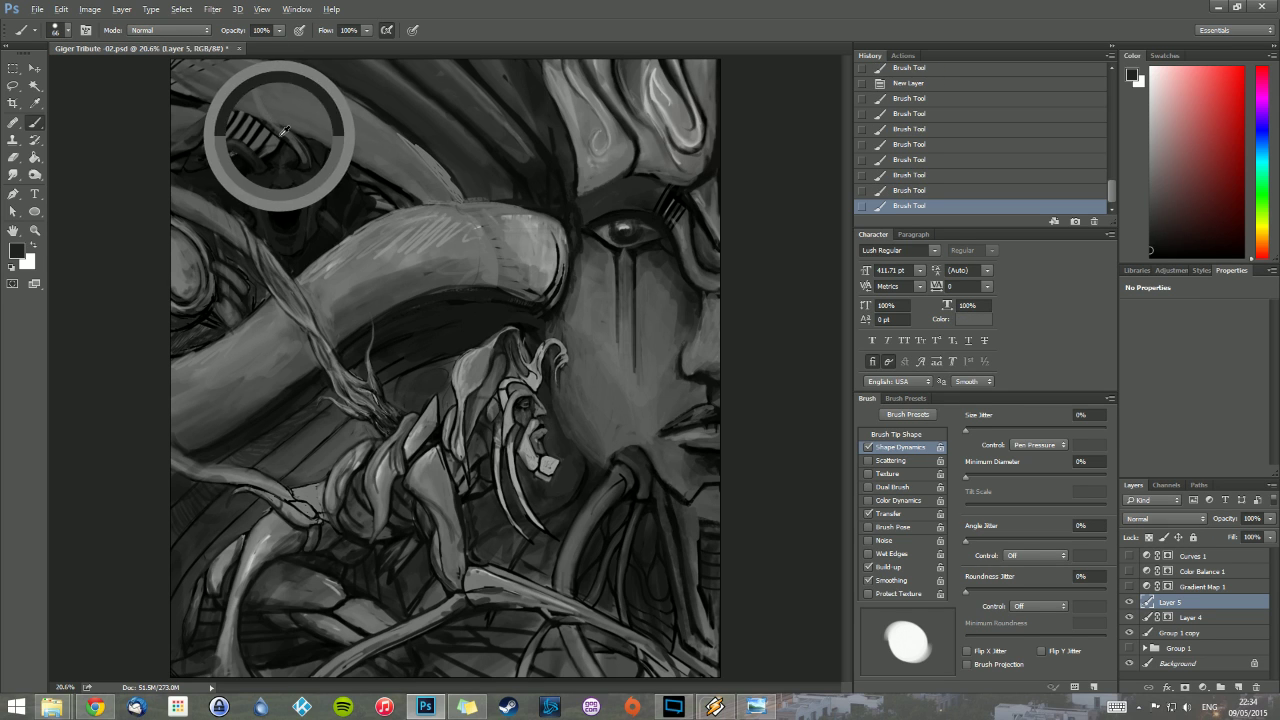
{"action": "mouse_move", "coordinate": [286, 140]}
{"action": "left_mouse_down"}
{"action": "mouse_move", "coordinate": [255, 100]}
{"action": "mouse_move", "coordinate": [248, 56]}
{"action": "mouse_move", "coordinate": [251, 87]}
{"action": "mouse_move", "coordinate": [297, 147]}
{"action": "left_mouse_up"}
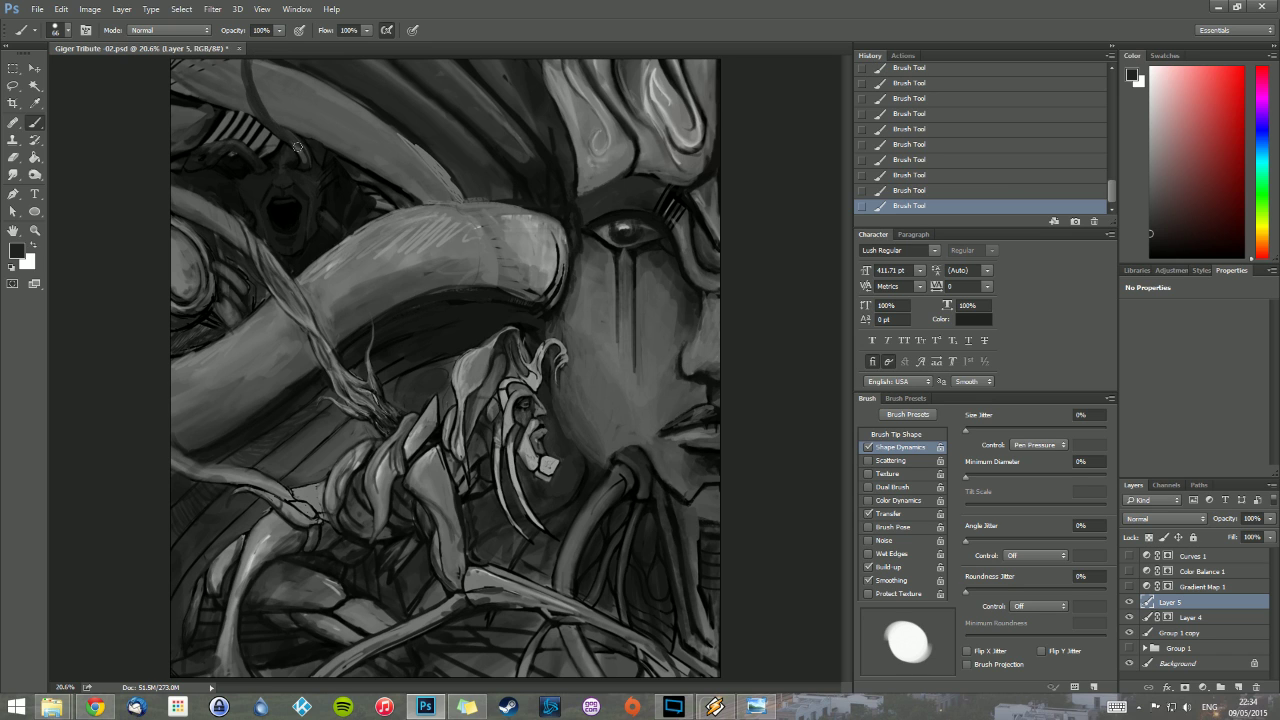
{"action": "left_click", "coordinate": [167, 197], "text": "alt"}
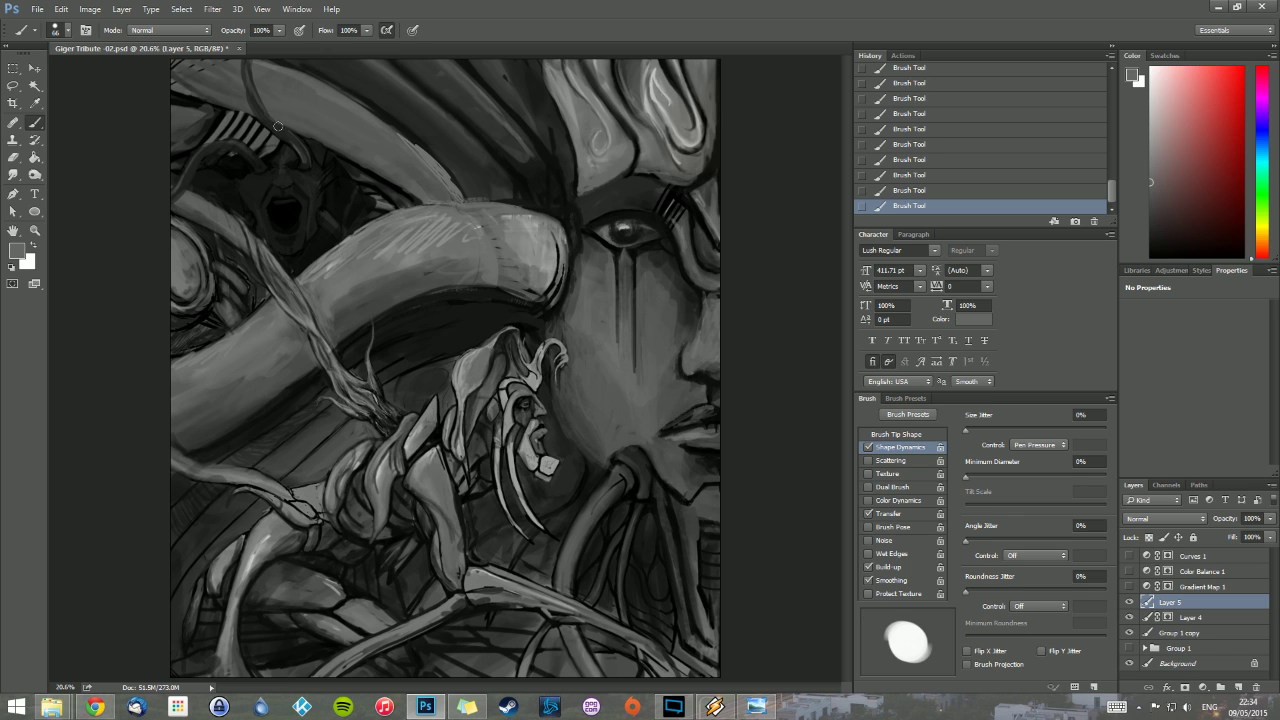
{"action": "left_click", "coordinate": [251, 182], "text": "alt"}
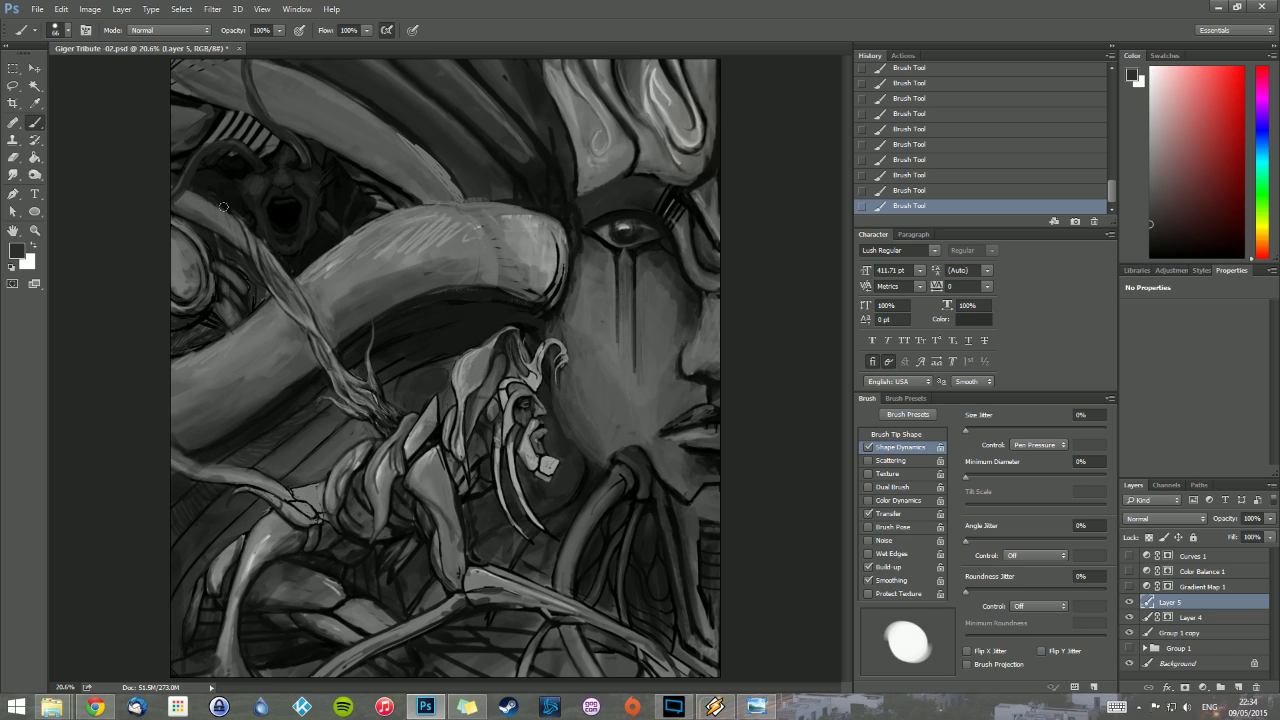
{"action": "left_click", "coordinate": [183, 285], "text": "alt"}
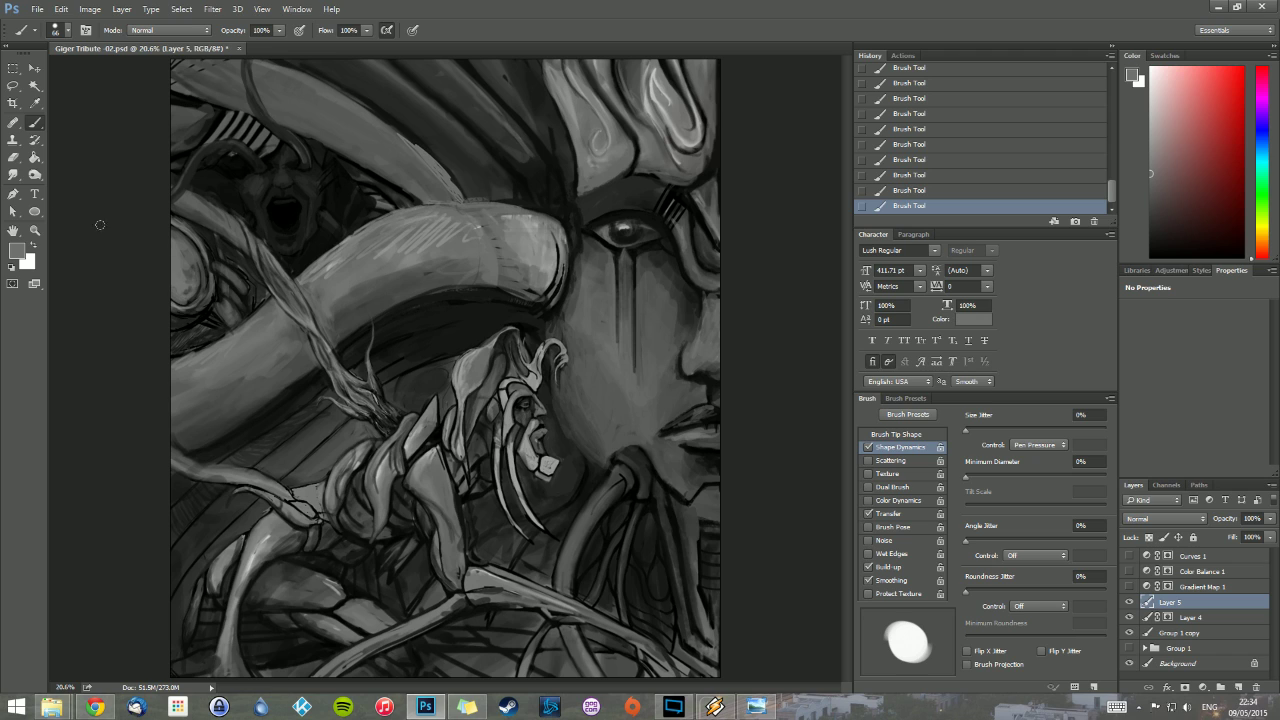
Step: Darken the edges of the round form at the painting's left border with black and sampled dark tones
{"action": "left_click", "coordinate": [12, 266]}
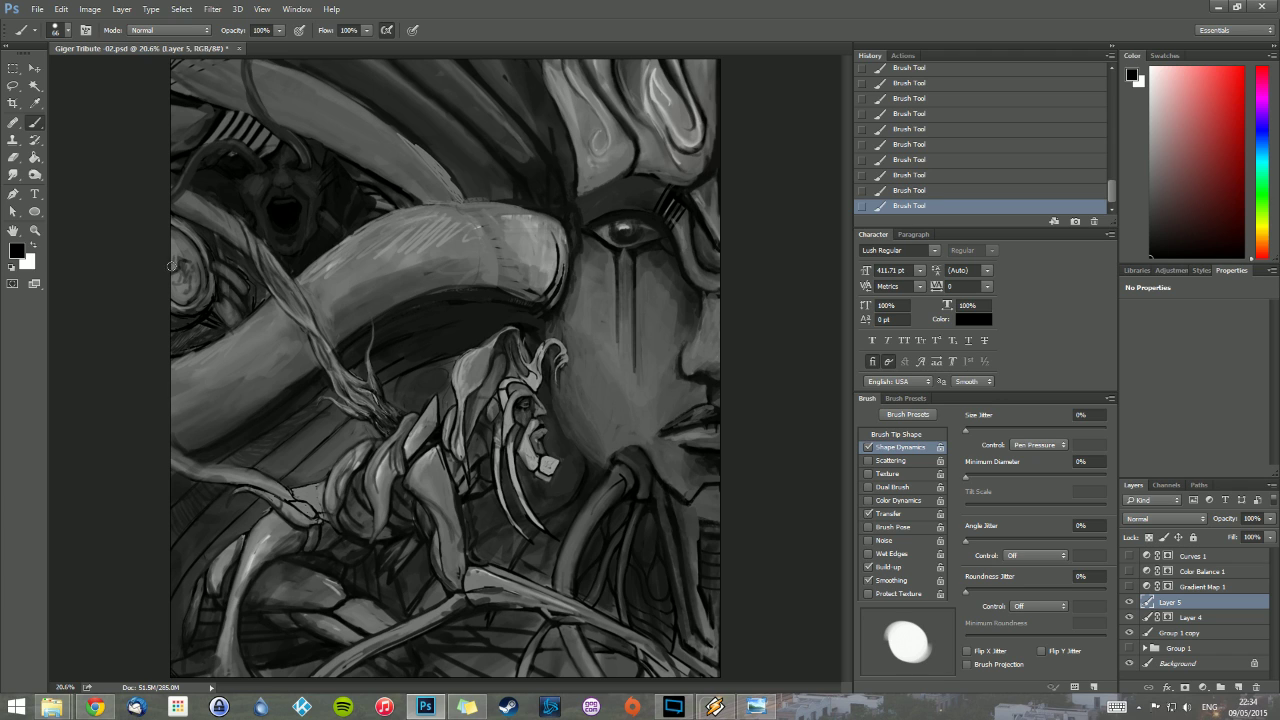
{"action": "left_click", "coordinate": [174, 278], "text": "alt"}
{"action": "mouse_move", "coordinate": [181, 271]}
{"action": "left_mouse_down"}
{"action": "mouse_move", "coordinate": [175, 262]}
{"action": "mouse_move", "coordinate": [190, 265]}
{"action": "mouse_move", "coordinate": [187, 289]}
{"action": "left_mouse_up"}
Step: Reduce the brush to 34 px and paint the brow area beneath the forehead folds with sampled dark tones
{"action": "left_click", "coordinate": [593, 224], "text": "alt"}
{"action": "right_click", "coordinate": [671, 172]}
{"action": "left_click", "coordinate": [736, 207]}
{"action": "key", "text": "Return"}
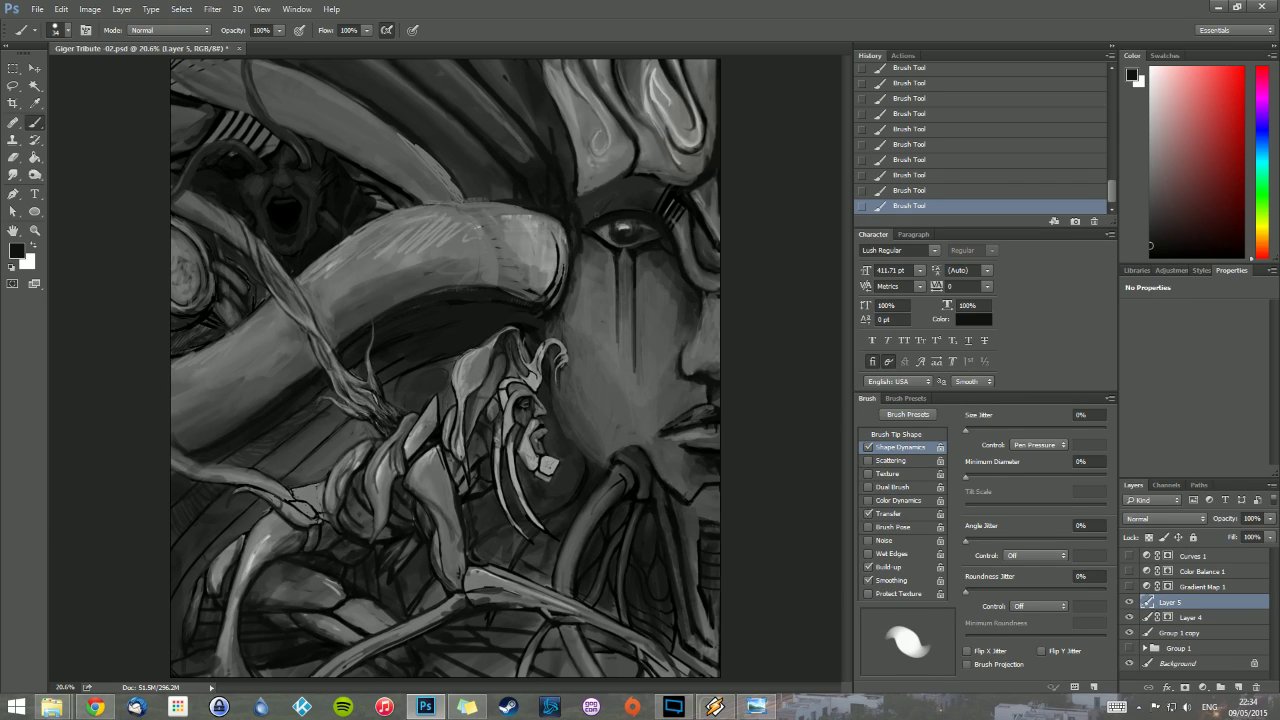
{"action": "left_click_drag", "start_coordinate": [578, 197], "coordinate": [635, 169]}
{"action": "left_click", "coordinate": [593, 178], "text": "alt"}
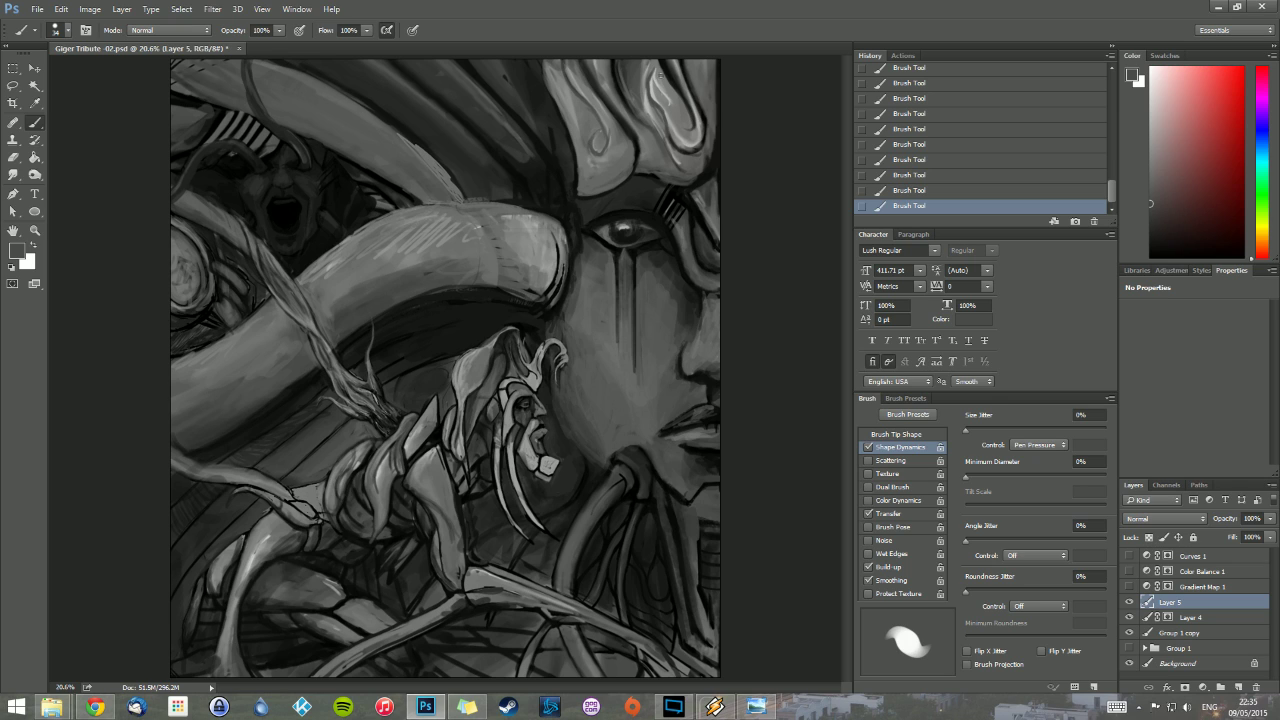
Step: Refine the lower edges of the forehead folds above the large eye with sampled greys and black
{"action": "left_click", "coordinate": [697, 124], "text": "alt"}
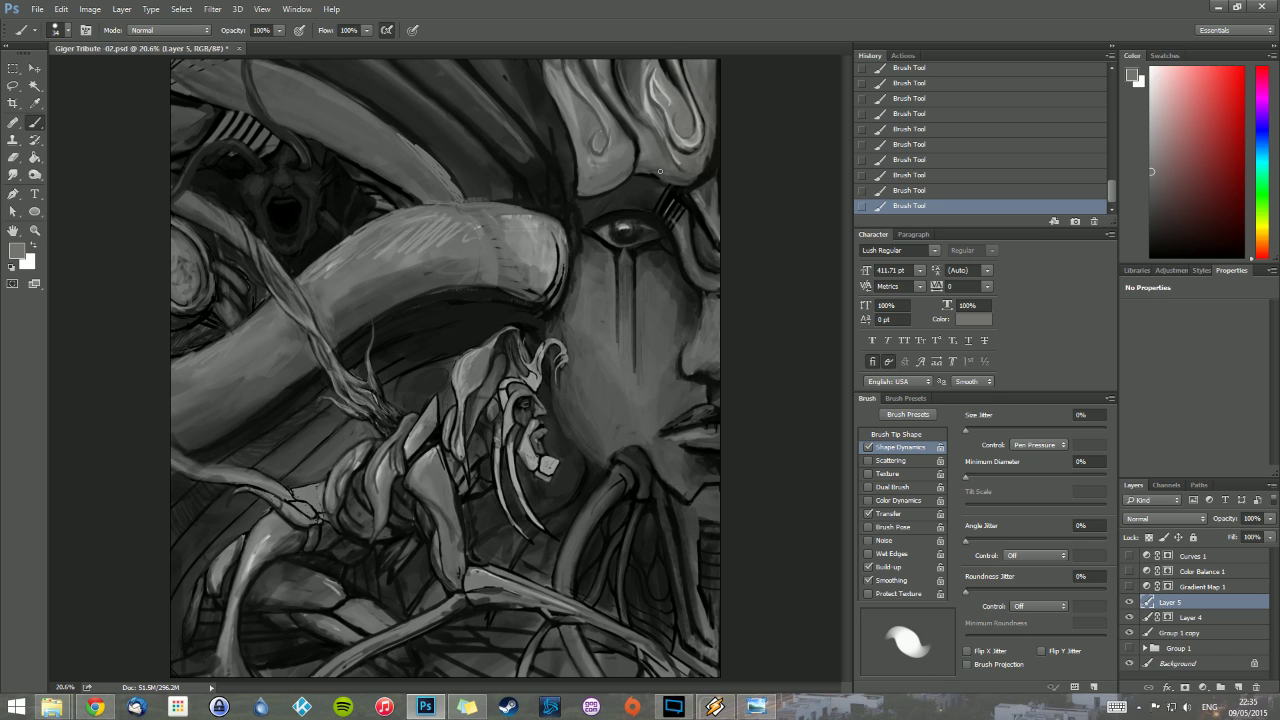
{"action": "mouse_move", "coordinate": [656, 176]}
{"action": "left_mouse_down"}
{"action": "mouse_move", "coordinate": [700, 172]}
{"action": "mouse_move", "coordinate": [653, 177]}
{"action": "left_mouse_up"}
{"action": "left_click", "coordinate": [645, 174], "text": "alt"}
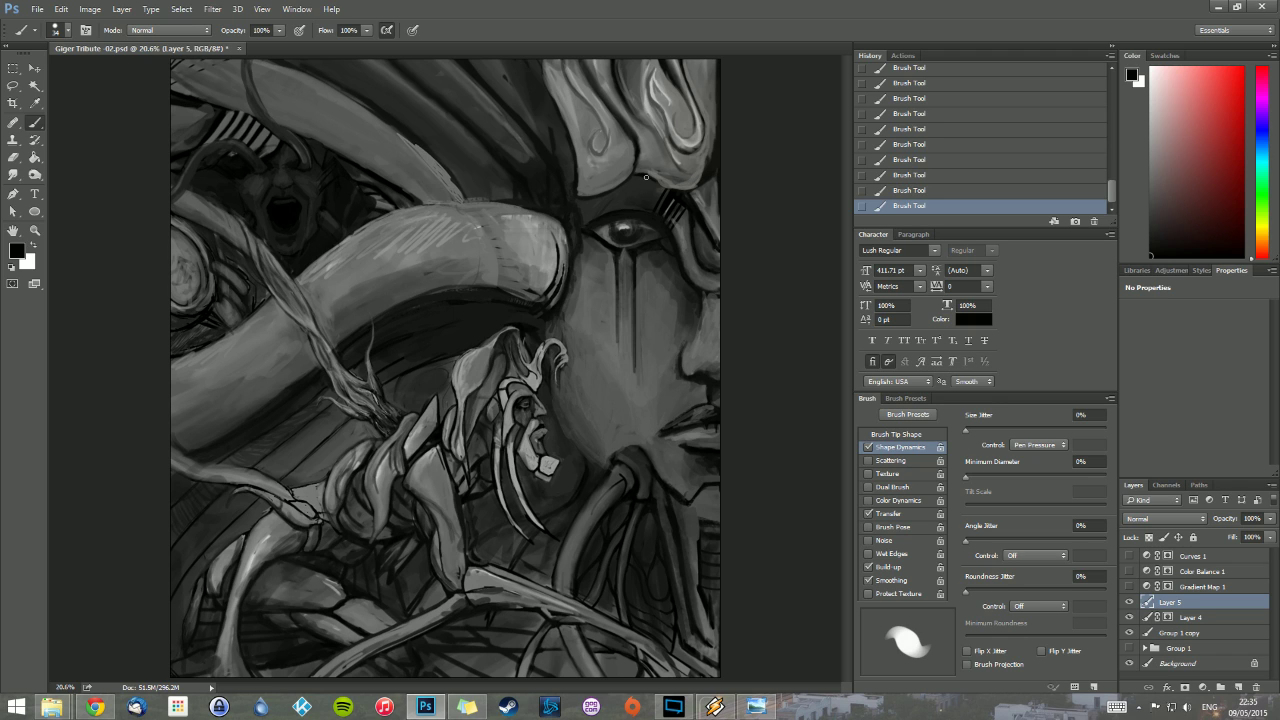
{"action": "left_click_drag", "start_coordinate": [690, 189], "coordinate": [702, 176]}
{"action": "left_click", "coordinate": [711, 150], "text": "alt"}
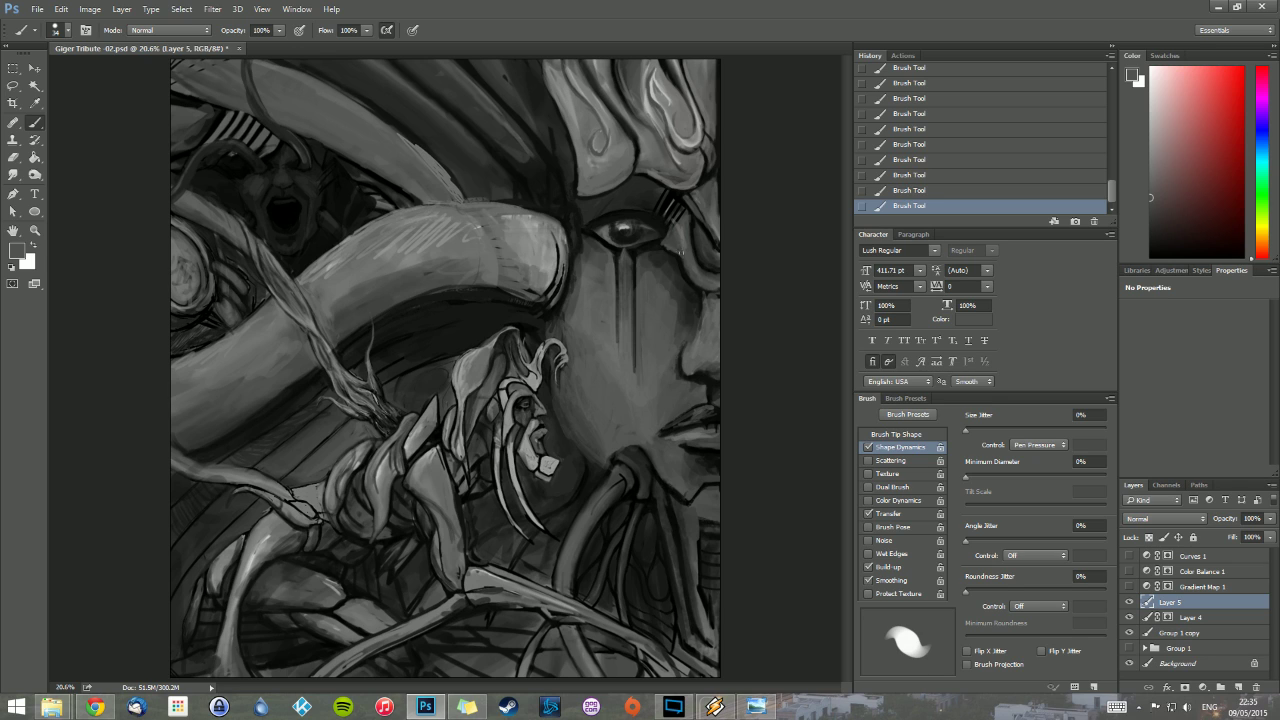
Step: Paint a dark curved line down the large face's cheek and jaw, and darken details in the eye and forehead folds
{"action": "key", "text": "d"}
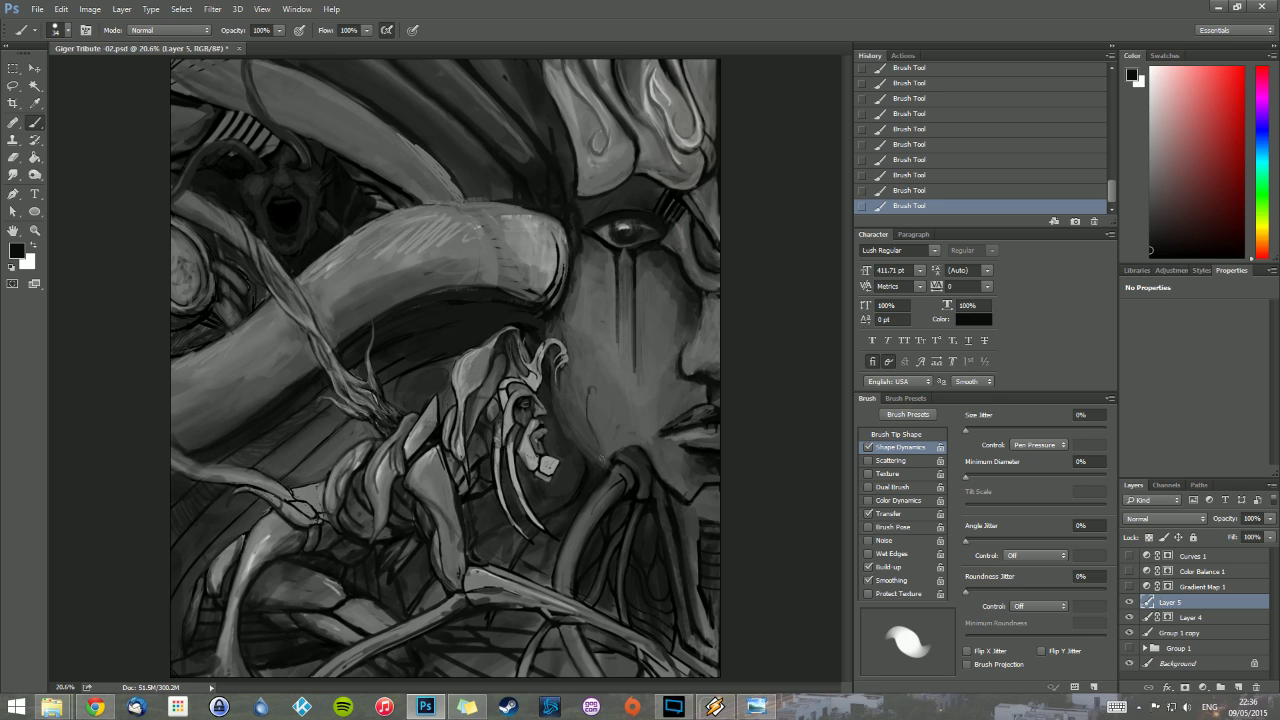
{"action": "mouse_move", "coordinate": [592, 392]}
{"action": "left_mouse_down"}
{"action": "mouse_move", "coordinate": [600, 472]}
{"action": "mouse_move", "coordinate": [587, 517]}
{"action": "left_mouse_up"}
{"action": "left_click_drag", "start_coordinate": [588, 410], "coordinate": [593, 391]}
{"action": "mouse_move", "coordinate": [585, 524]}
{"action": "left_mouse_down"}
{"action": "mouse_move", "coordinate": [586, 545]}
{"action": "mouse_move", "coordinate": [595, 491]}
{"action": "left_mouse_up"}
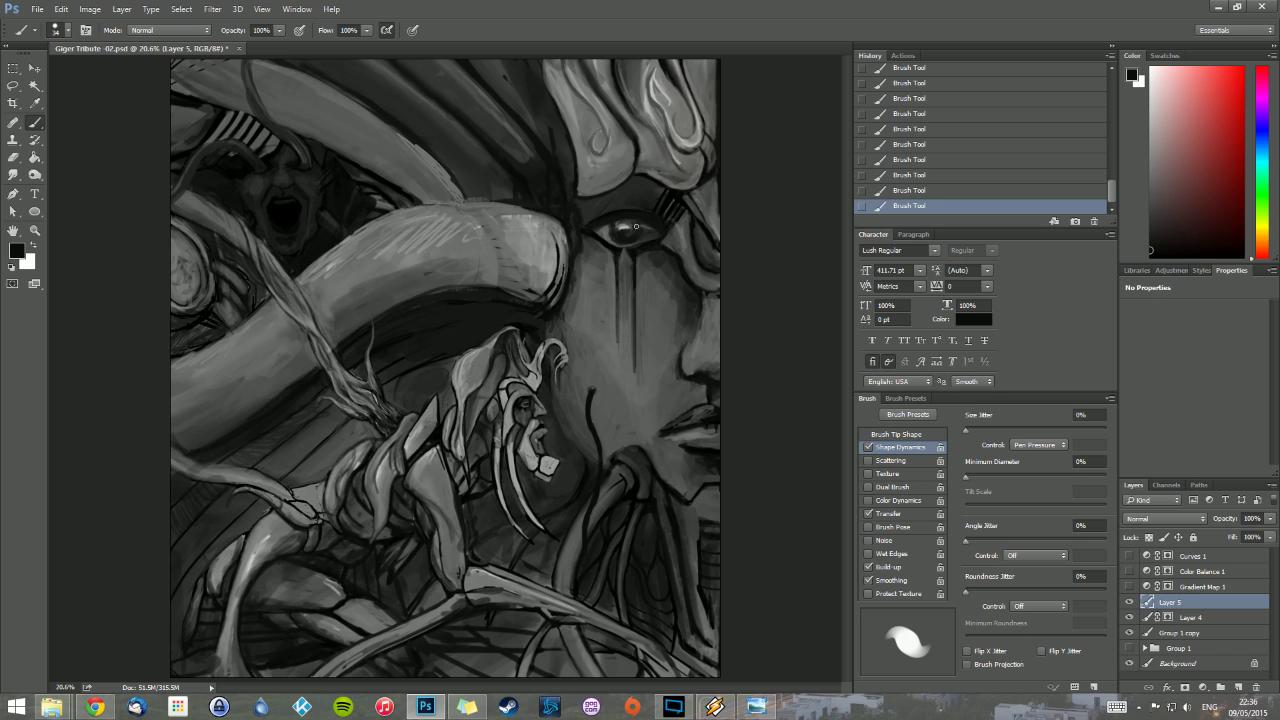
{"action": "left_click_drag", "start_coordinate": [630, 225], "coordinate": [626, 230]}
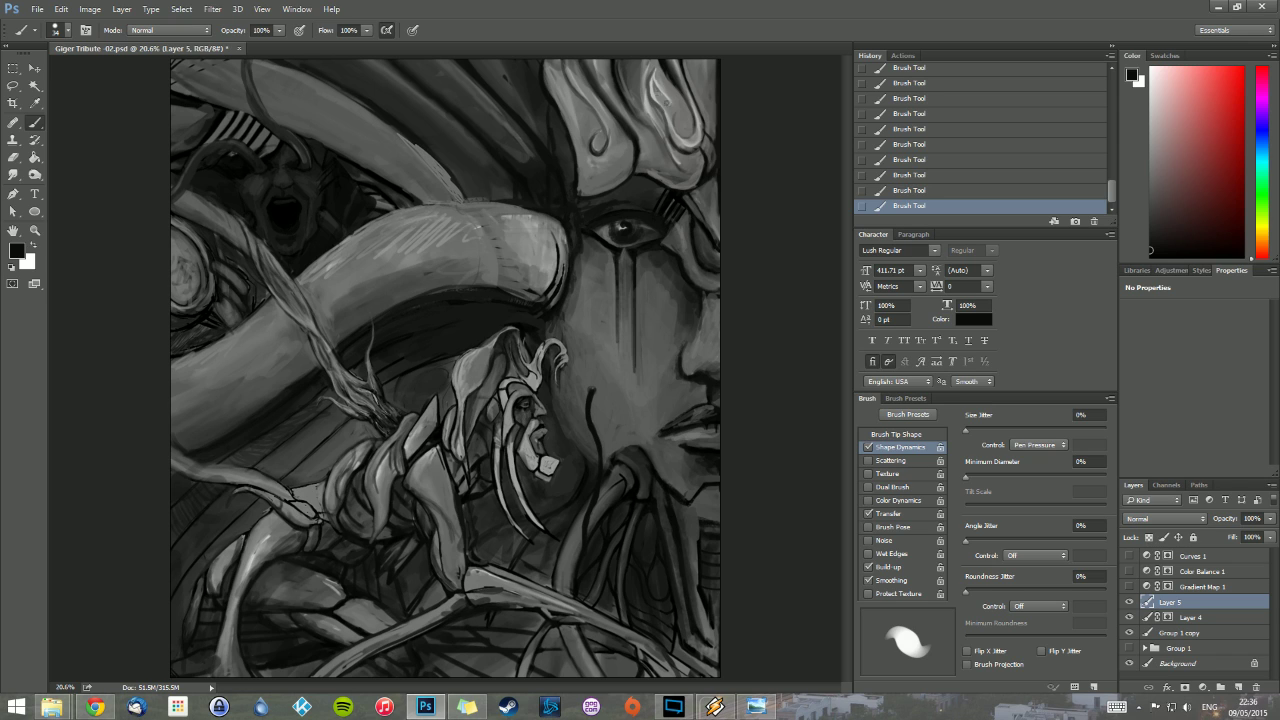
{"action": "left_click_drag", "start_coordinate": [651, 74], "coordinate": [650, 99]}
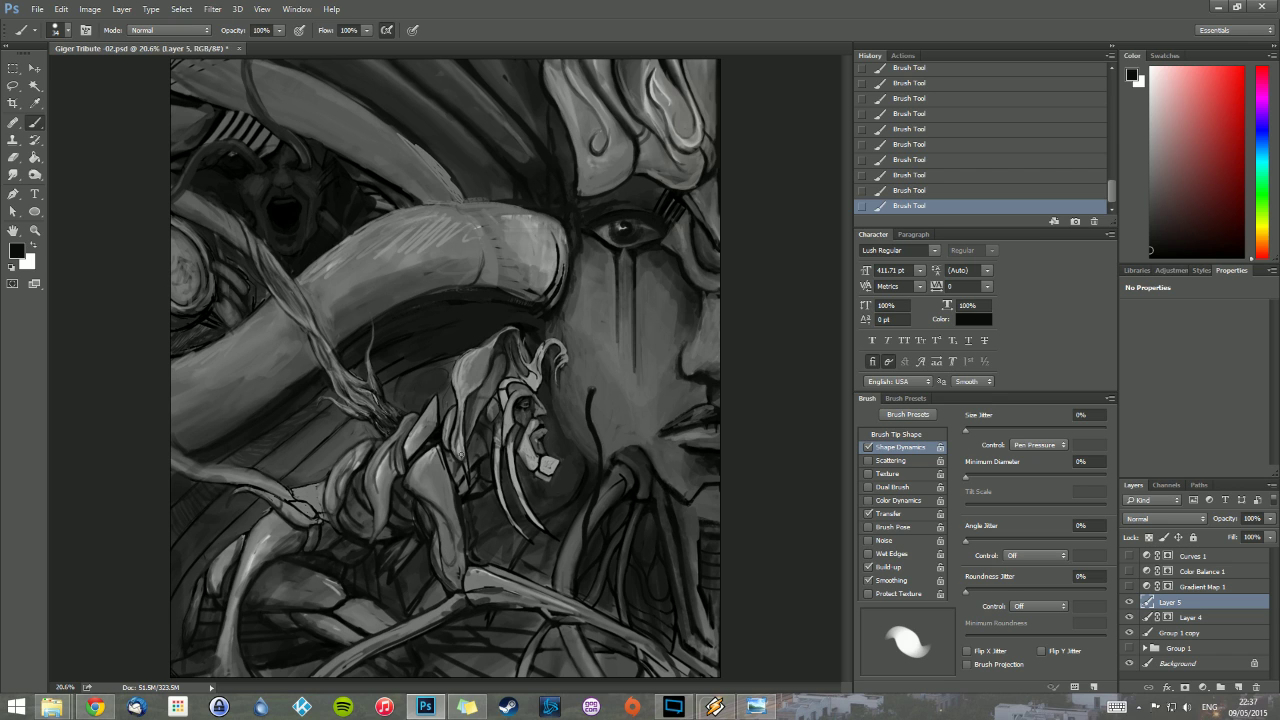
Step: Touch up the crouching figure's shoulder, headdress and face edges with sampled light and dark greys
{"action": "left_click", "coordinate": [464, 448], "text": "alt"}
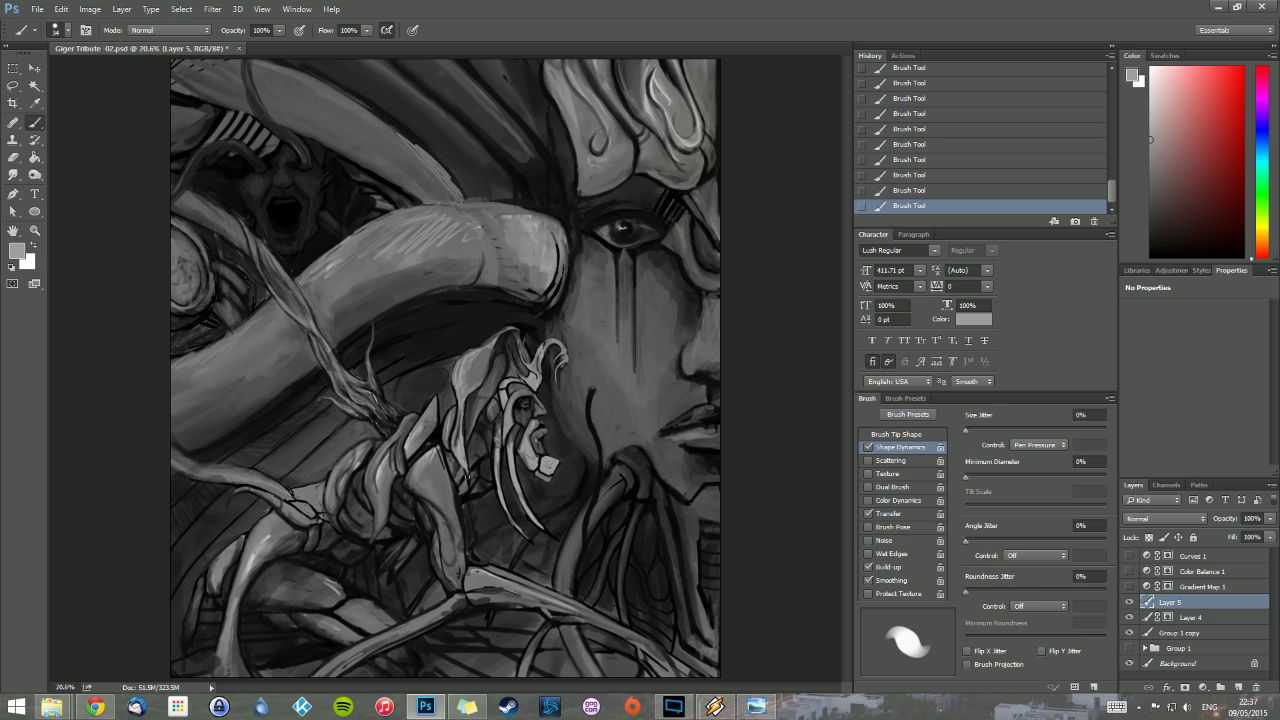
{"action": "left_click_drag", "start_coordinate": [466, 472], "coordinate": [468, 486]}
{"action": "mouse_move", "coordinate": [461, 434]}
{"action": "left_mouse_down"}
{"action": "mouse_move", "coordinate": [505, 331]}
{"action": "mouse_move", "coordinate": [471, 352]}
{"action": "mouse_move", "coordinate": [517, 345]}
{"action": "mouse_move", "coordinate": [507, 357]}
{"action": "mouse_move", "coordinate": [532, 390]}
{"action": "mouse_move", "coordinate": [506, 413]}
{"action": "left_mouse_up"}
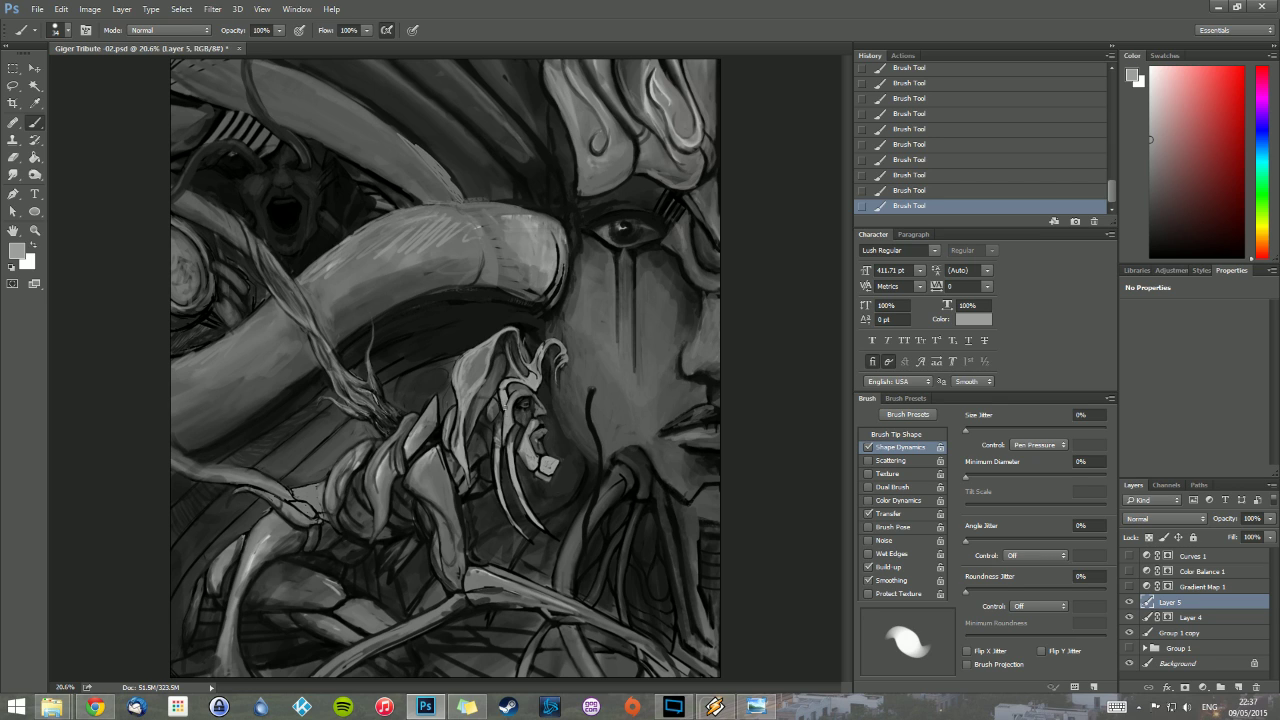
{"action": "left_click", "coordinate": [488, 365], "text": "alt"}
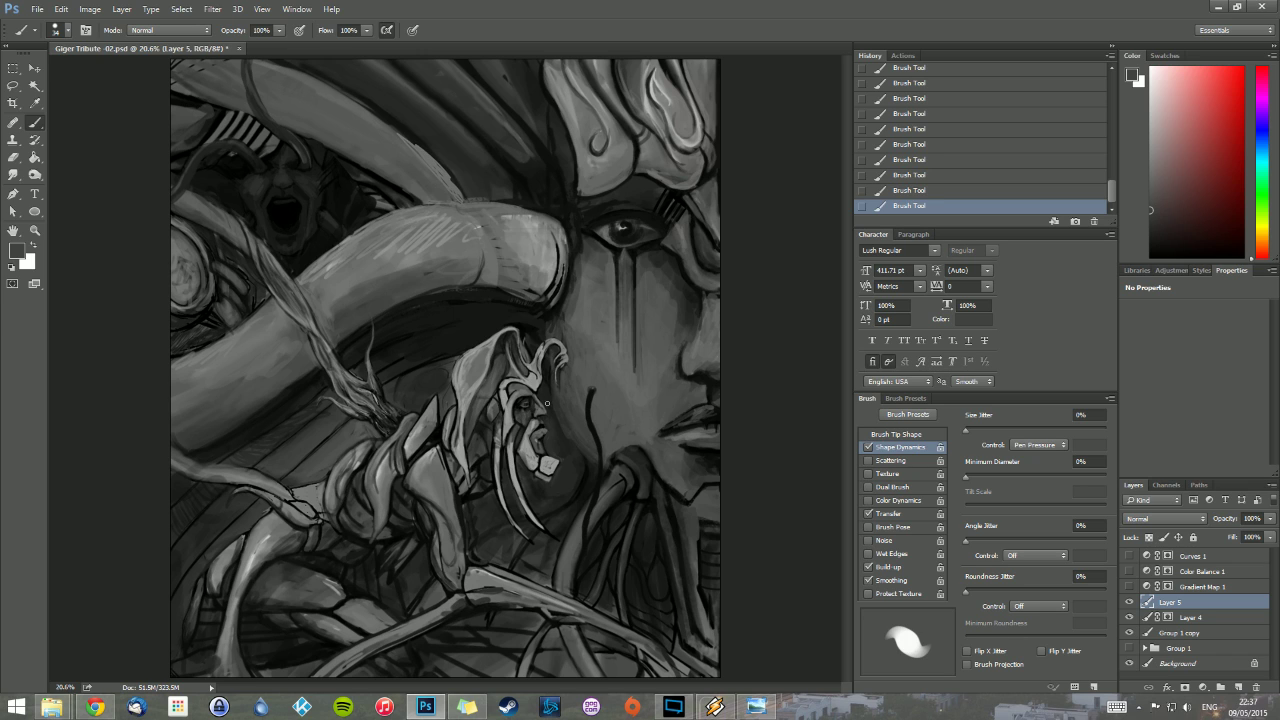
{"action": "left_click", "coordinate": [593, 405], "text": "alt"}
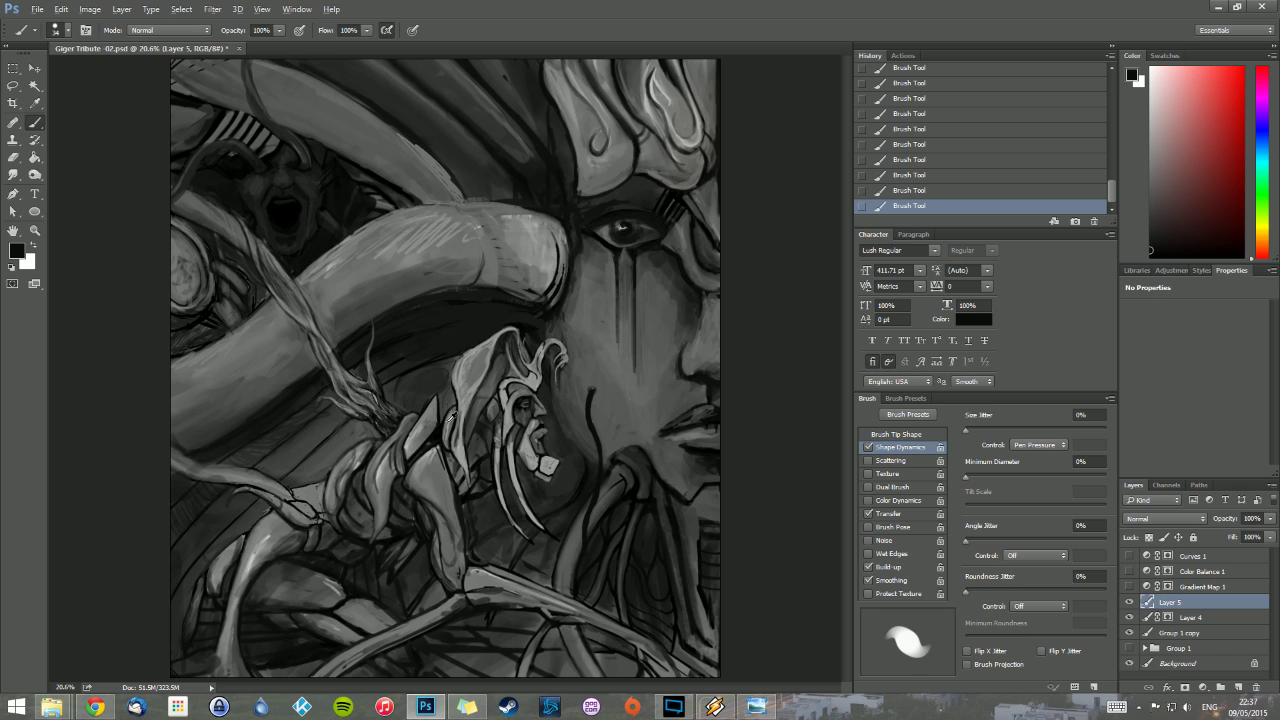
Step: Enlarge the brush, paint black shadows along the crouching figure's torso and arm, and sample a grey beside the lower tube
{"action": "key", "text": "alt"}
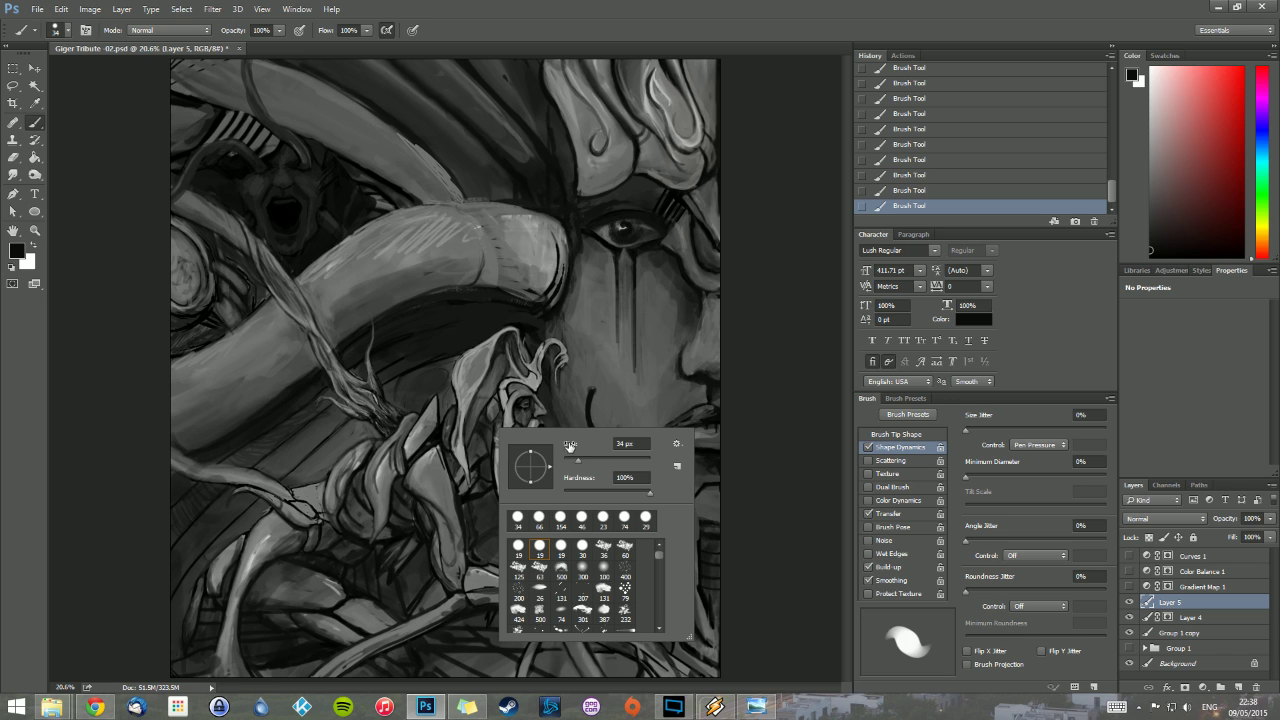
{"action": "right_click", "coordinate": [500, 428]}
{"action": "left_click_drag", "start_coordinate": [472, 444], "coordinate": [472, 458]}
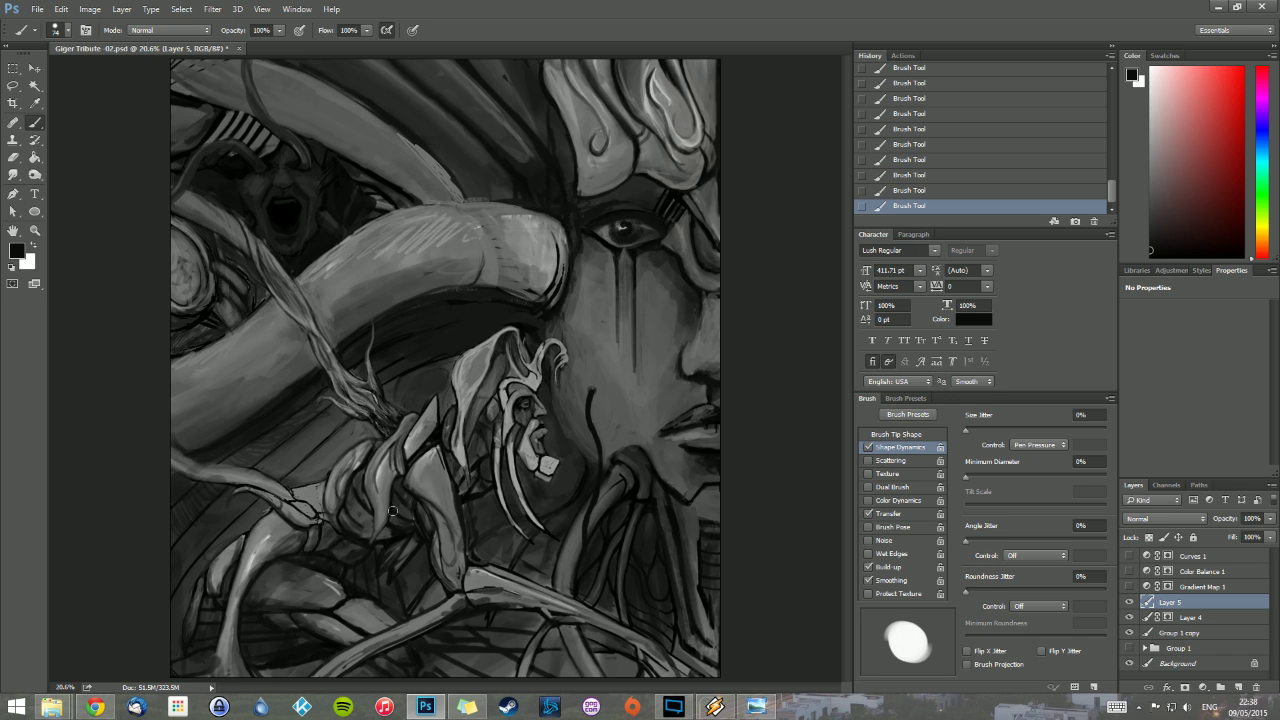
{"action": "left_click_drag", "start_coordinate": [420, 503], "coordinate": [447, 565]}
{"action": "left_click", "coordinate": [559, 590], "text": "alt"}
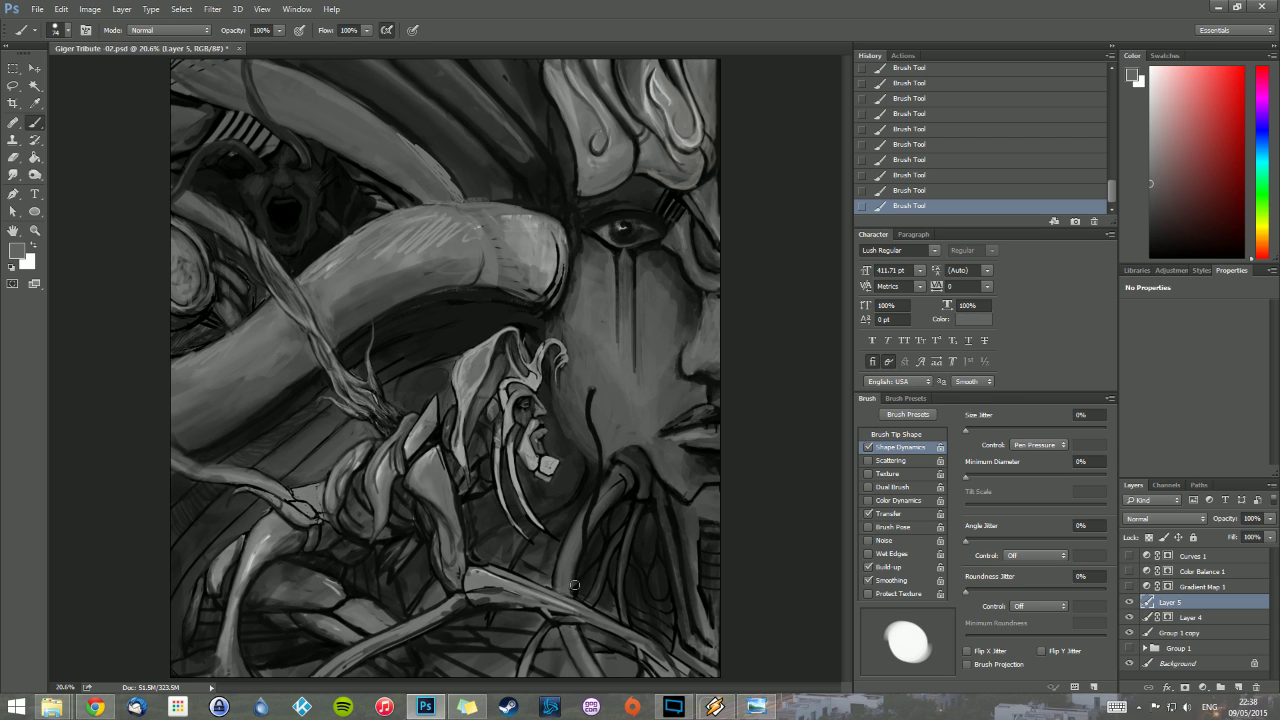
Step: Rework the base of the tube above the figure's forearm with grey and black strokes, erasing the stray edges
{"action": "mouse_move", "coordinate": [574, 585]}
{"action": "left_mouse_down"}
{"action": "mouse_move", "coordinate": [610, 546]}
{"action": "mouse_move", "coordinate": [583, 582]}
{"action": "mouse_move", "coordinate": [609, 550]}
{"action": "mouse_move", "coordinate": [582, 586]}
{"action": "left_mouse_up"}
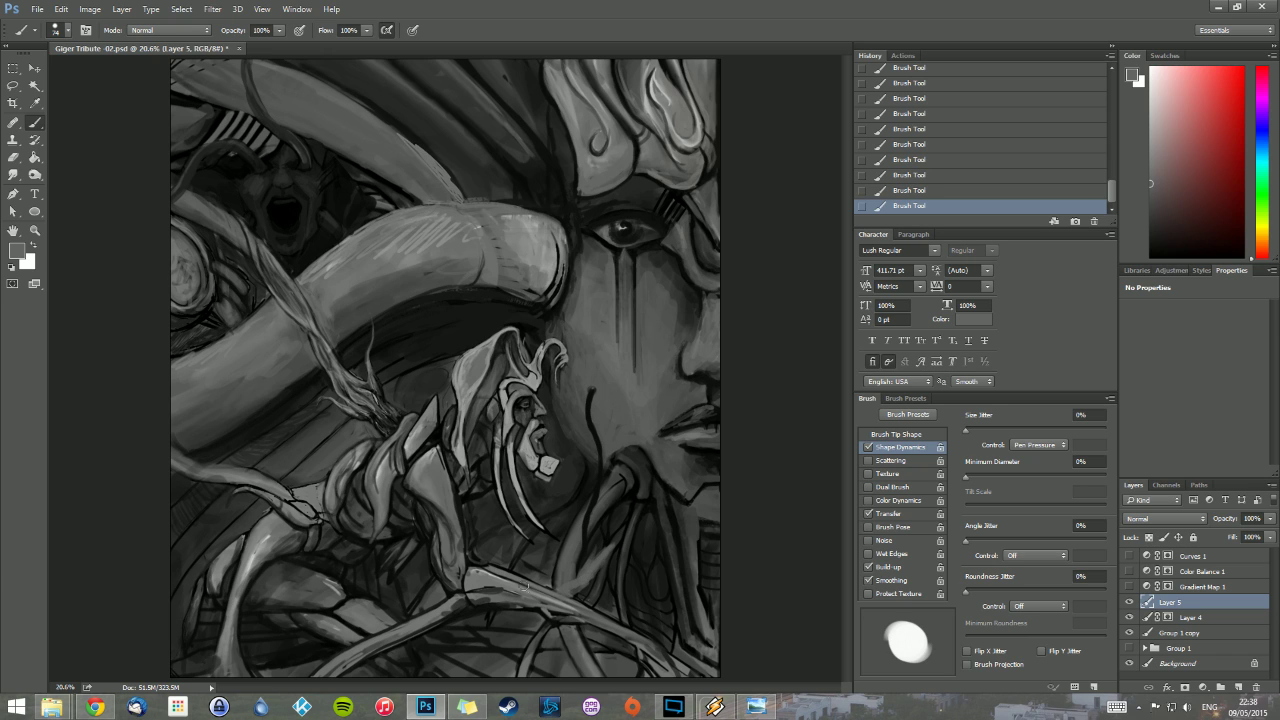
{"action": "left_click", "coordinate": [585, 580]}
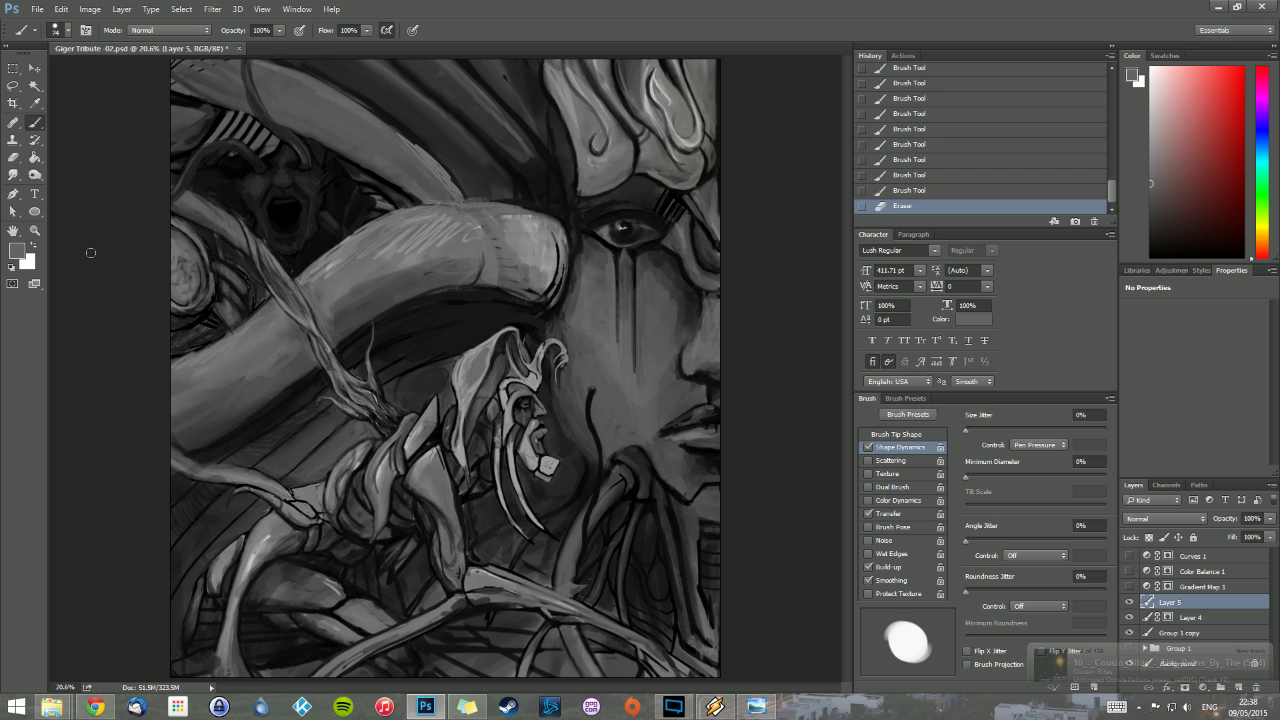
{"action": "left_click", "coordinate": [13, 267]}
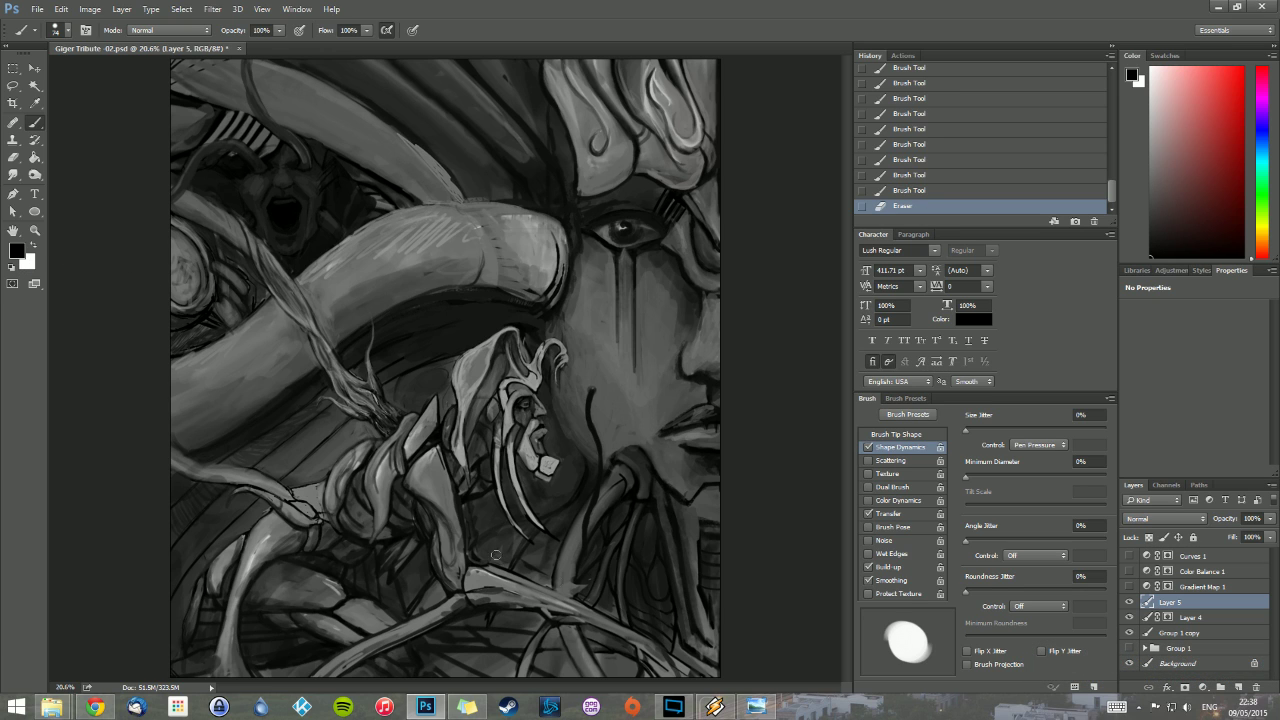
{"action": "mouse_move", "coordinate": [558, 612]}
{"action": "left_mouse_down"}
{"action": "mouse_move", "coordinate": [572, 612]}
{"action": "mouse_move", "coordinate": [570, 557]}
{"action": "left_mouse_up"}
{"action": "left_click_drag", "start_coordinate": [550, 597], "coordinate": [575, 598]}
Step: On a new layer, paint black shadows with a 54 px brush where the tube meets the forearm, trimming them with the eraser
{"action": "left_click", "coordinate": [1238, 687]}
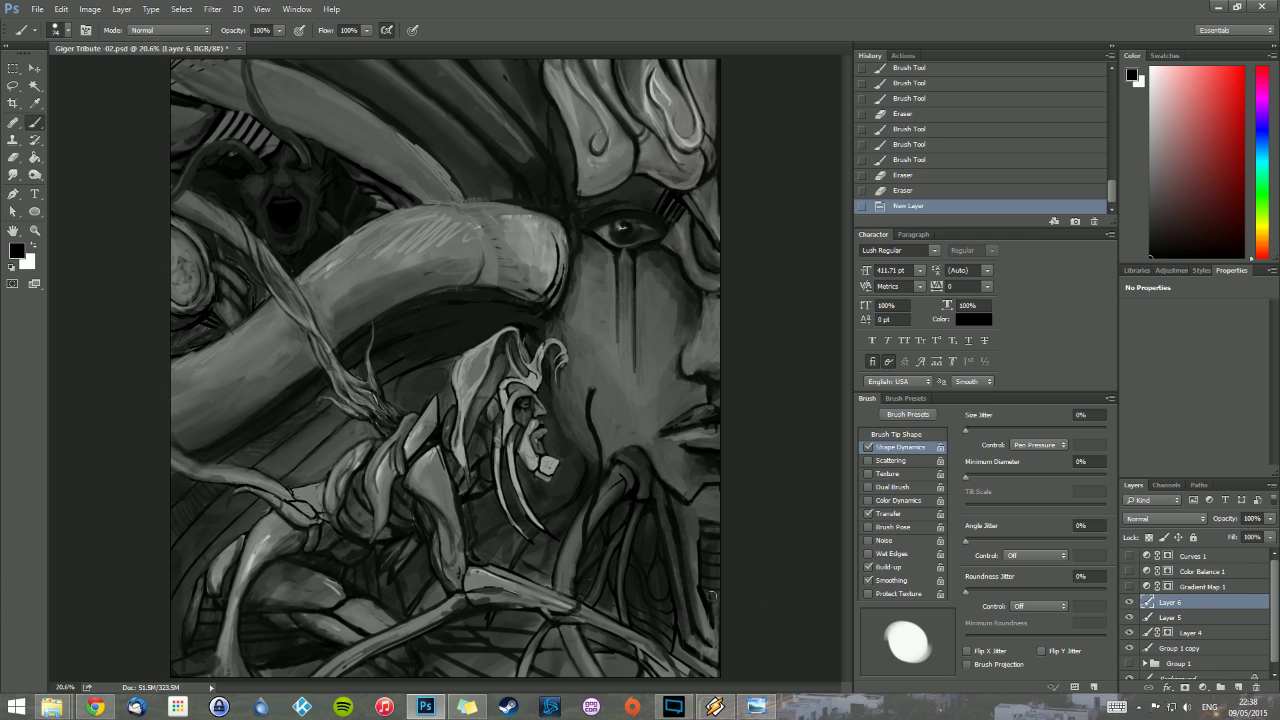
{"action": "right_click", "coordinate": [580, 602]}
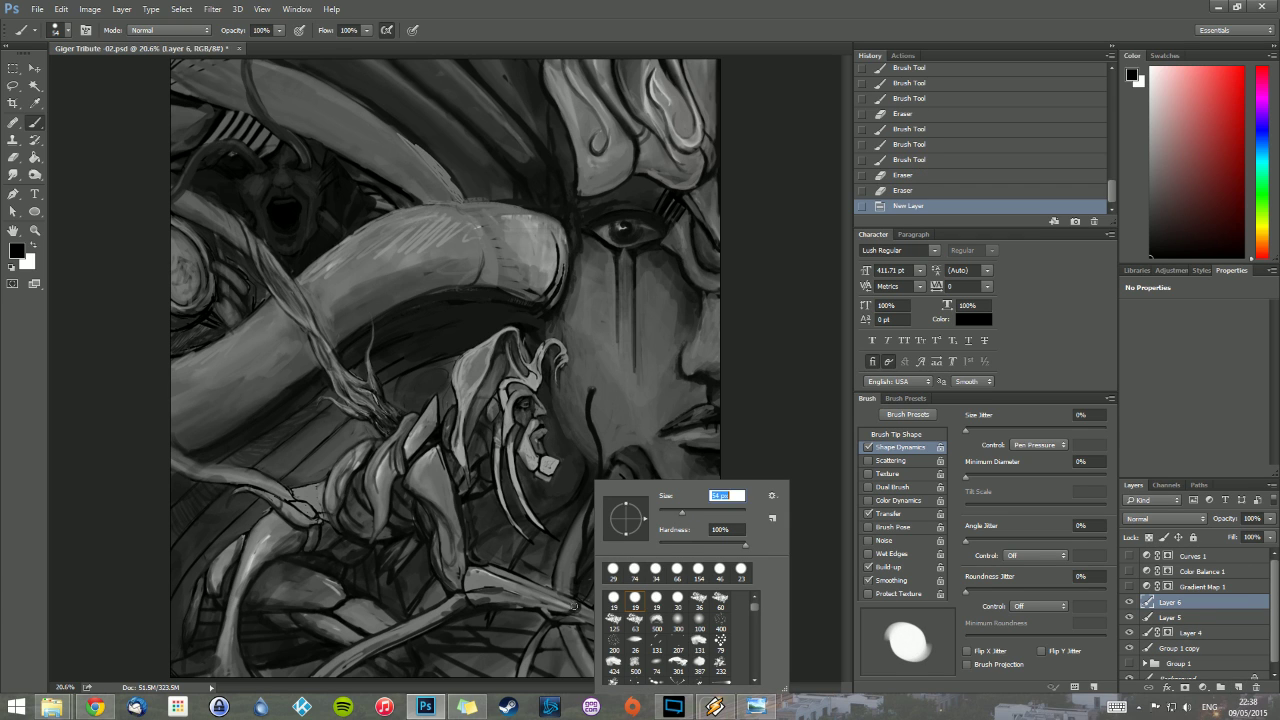
{"action": "left_click_drag", "start_coordinate": [577, 606], "coordinate": [583, 597]}
{"action": "left_click_drag", "start_coordinate": [581, 603], "coordinate": [592, 594]}
{"action": "mouse_move", "coordinate": [586, 598]}
{"action": "left_mouse_down"}
{"action": "mouse_move", "coordinate": [592, 610]}
{"action": "mouse_move", "coordinate": [604, 598]}
{"action": "mouse_move", "coordinate": [592, 616]}
{"action": "mouse_move", "coordinate": [602, 611]}
{"action": "mouse_move", "coordinate": [617, 570]}
{"action": "mouse_move", "coordinate": [600, 608]}
{"action": "mouse_move", "coordinate": [623, 598]}
{"action": "left_mouse_up"}
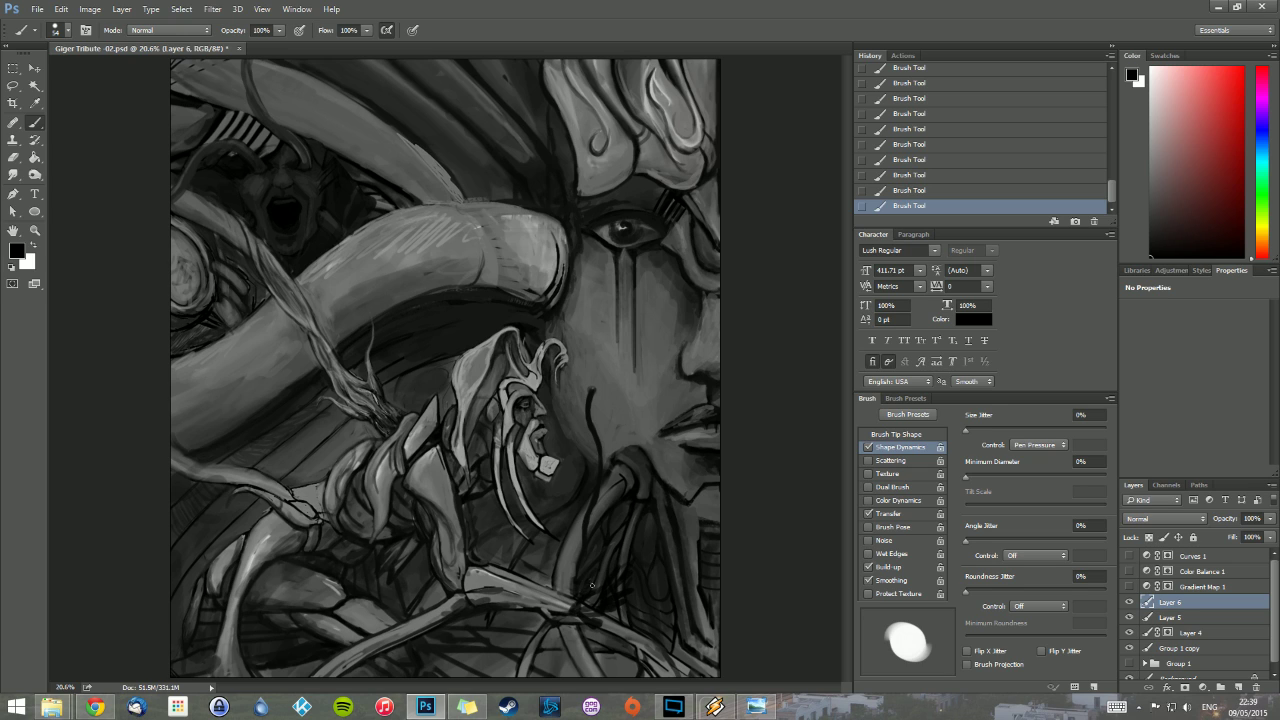
{"action": "left_click_drag", "start_coordinate": [592, 585], "coordinate": [596, 603]}
{"action": "left_click_drag", "start_coordinate": [594, 580], "coordinate": [594, 642]}
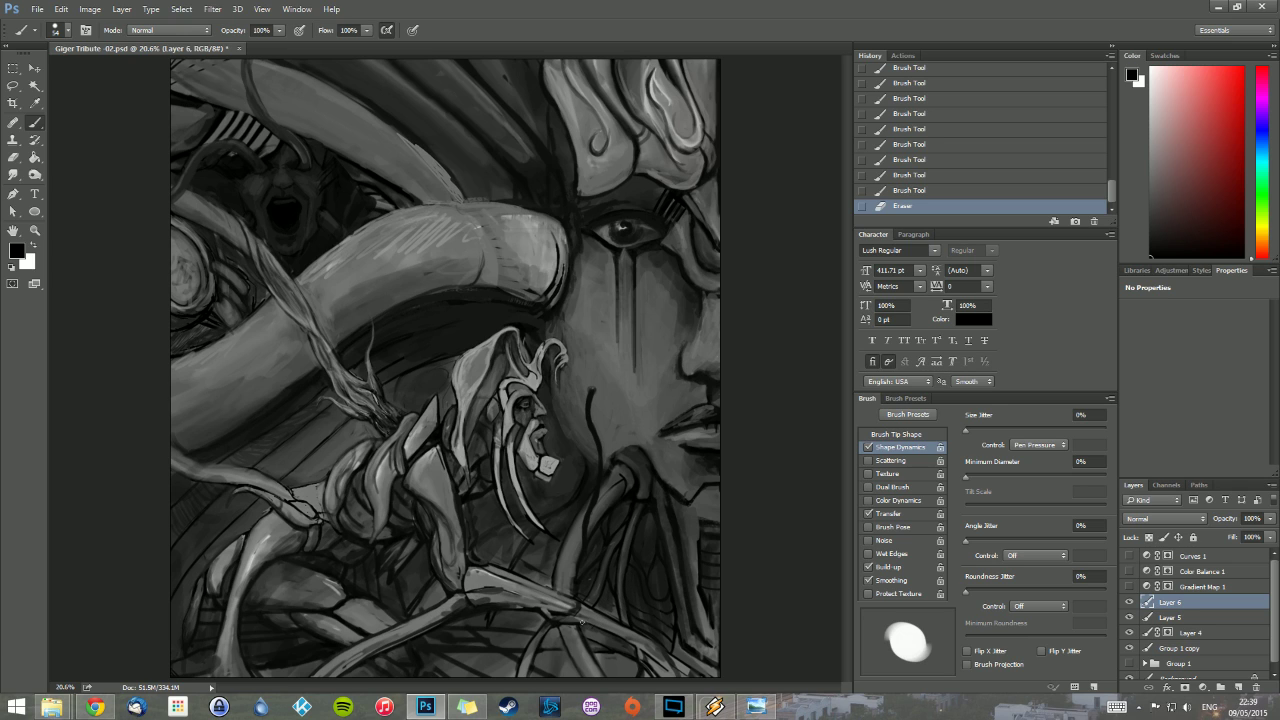
{"action": "left_click_drag", "start_coordinate": [590, 586], "coordinate": [568, 576]}
{"action": "left_click_drag", "start_coordinate": [555, 628], "coordinate": [583, 622]}
Step: Paint fine black strokes along the edge of the forearm below the tubes with a 21 px brush
{"action": "right_click", "coordinate": [682, 543]}
{"action": "left_click", "coordinate": [696, 512]}
{"action": "left_click", "coordinate": [581, 622]}
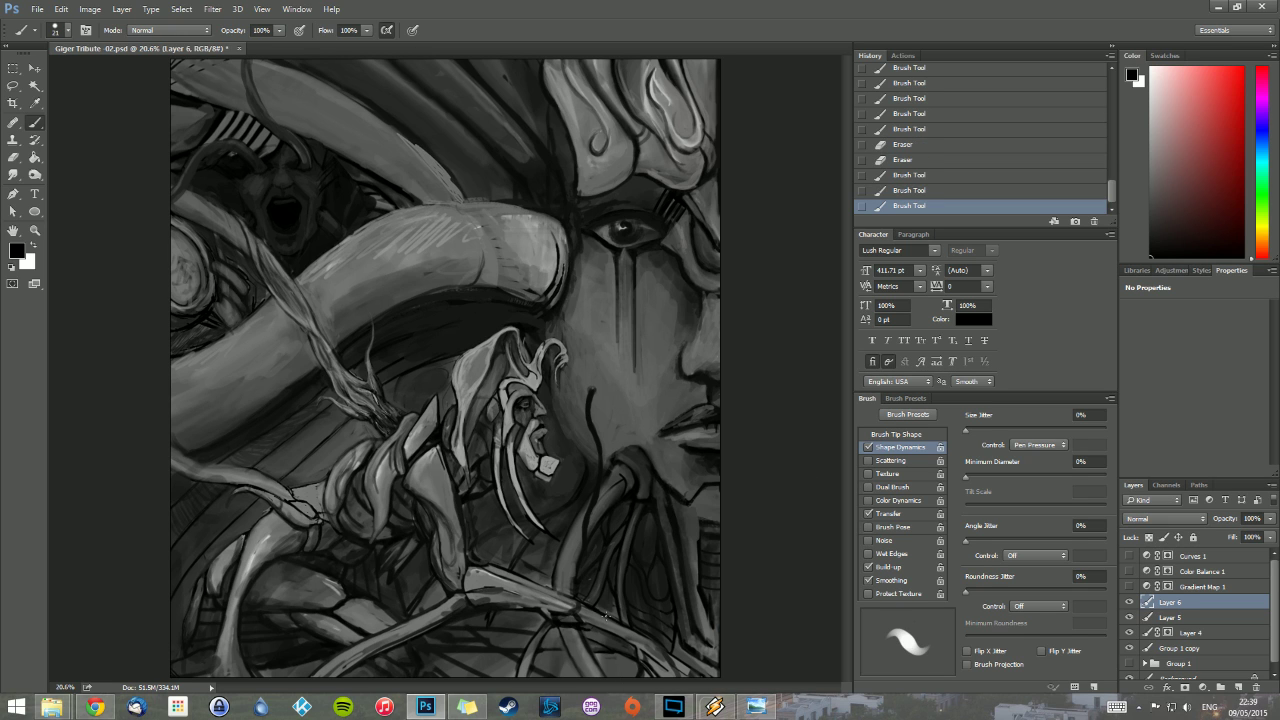
{"action": "left_click", "coordinate": [605, 628]}
{"action": "left_click", "coordinate": [610, 628]}
{"action": "left_click", "coordinate": [610, 622]}
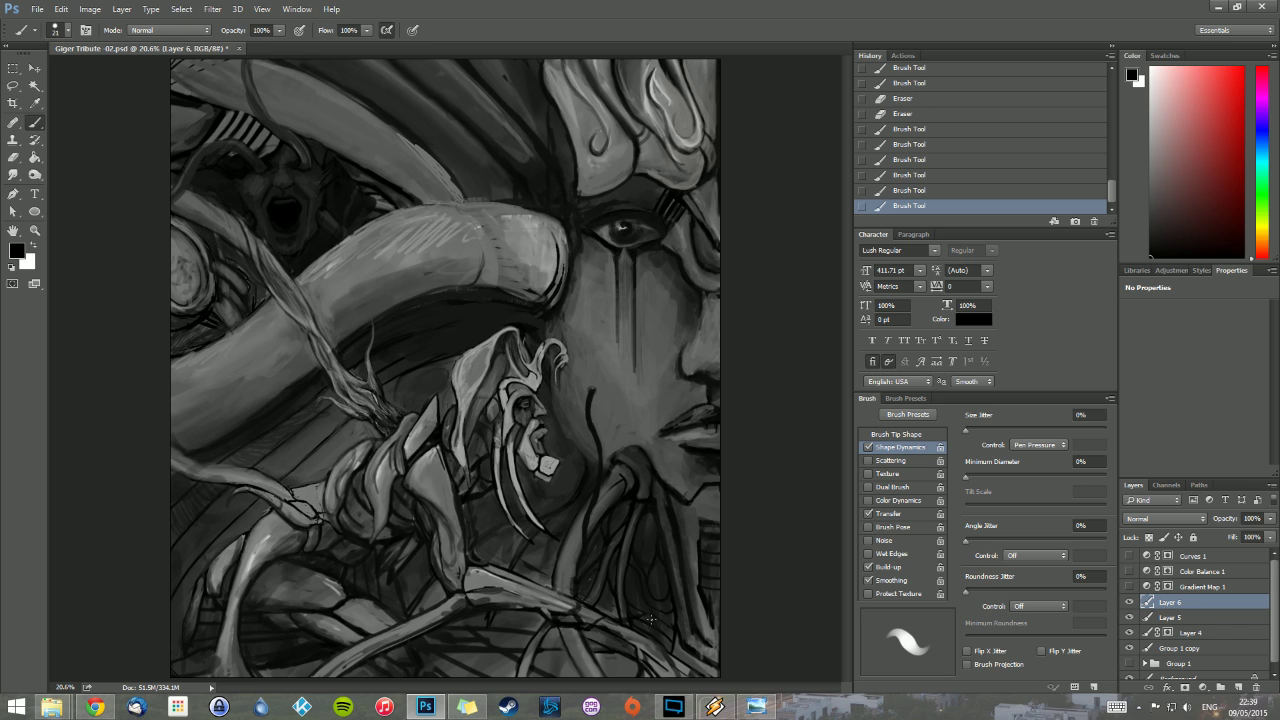
{"action": "left_click", "coordinate": [652, 620]}
Step: Set the brush to 44 px and fill in the gaps between the tubes below the chin with a sampled dark tone
{"action": "right_click", "coordinate": [688, 622]}
{"action": "left_click_drag", "start_coordinate": [760, 512], "coordinate": [767, 513]}
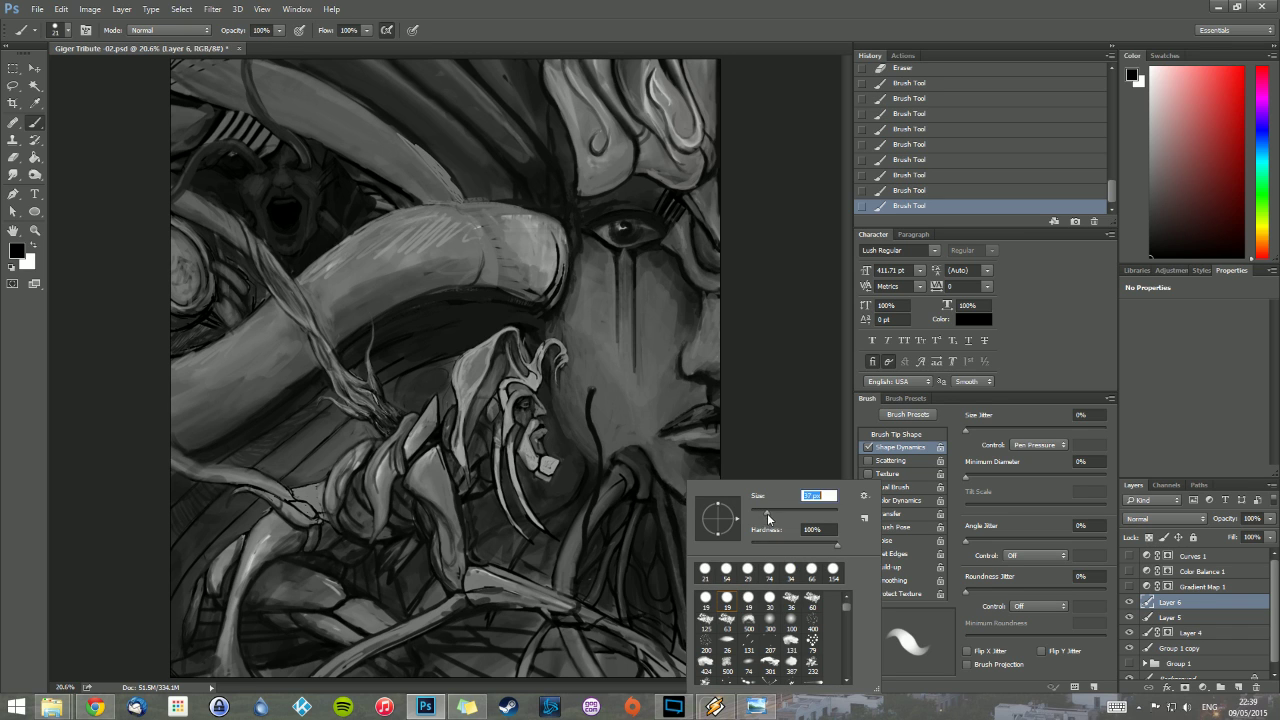
{"action": "left_click", "coordinate": [639, 591], "text": "alt"}
{"action": "left_click", "coordinate": [627, 634]}
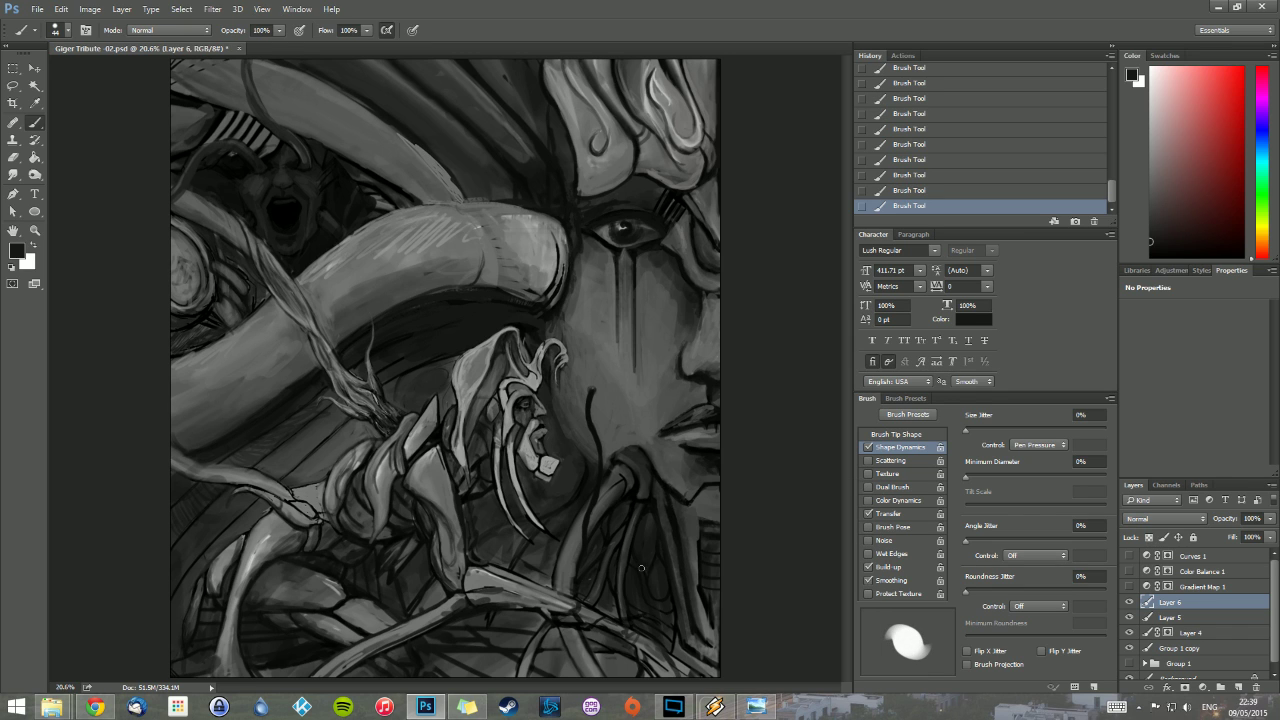
Step: Blend the upper tube and the adjoining jawline of the large face using tones sampled from the painting
{"action": "left_click", "coordinate": [608, 529], "text": "alt"}
{"action": "left_click", "coordinate": [616, 455], "text": "alt"}
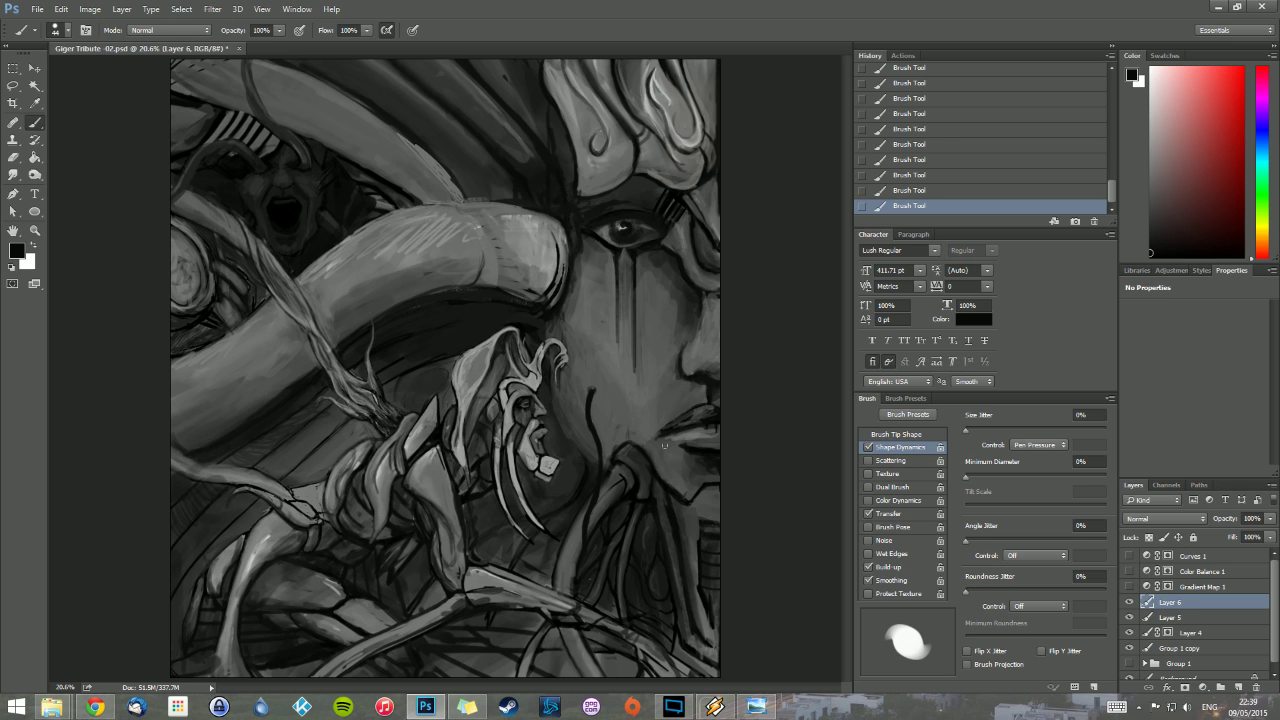
{"action": "left_click", "coordinate": [683, 492], "text": "alt"}
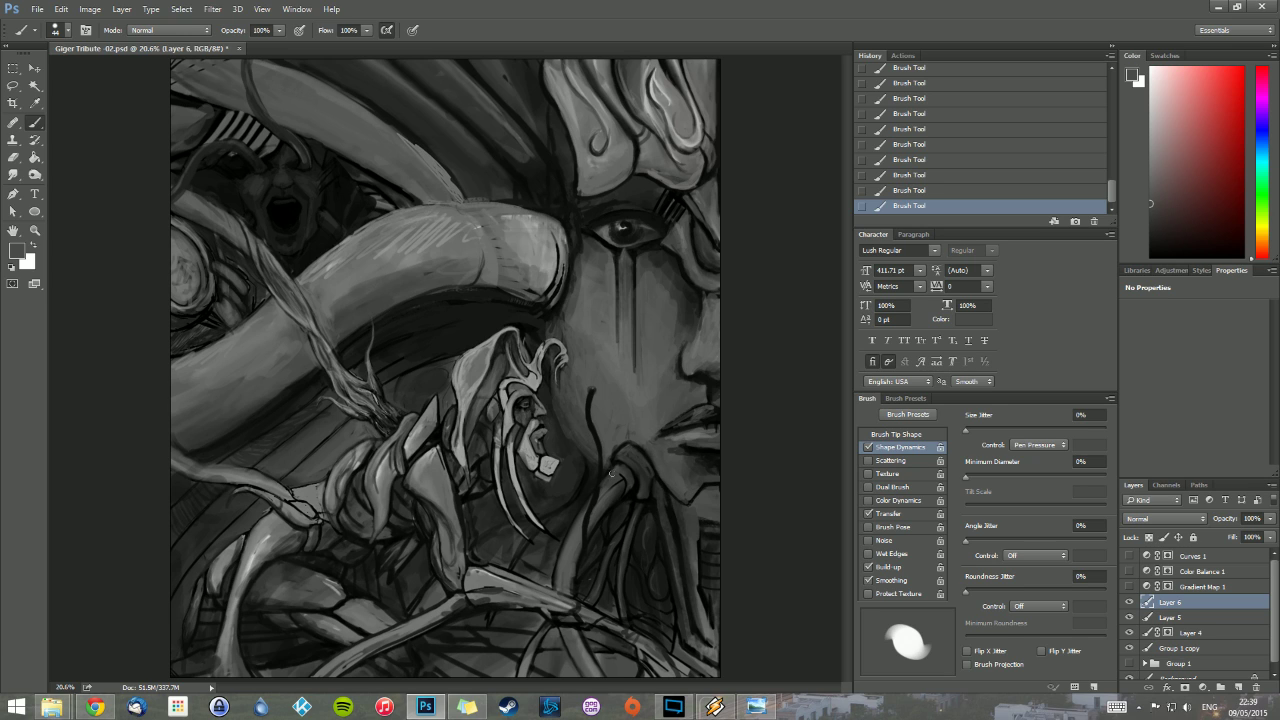
{"action": "left_click_drag", "start_coordinate": [560, 562], "coordinate": [582, 510]}
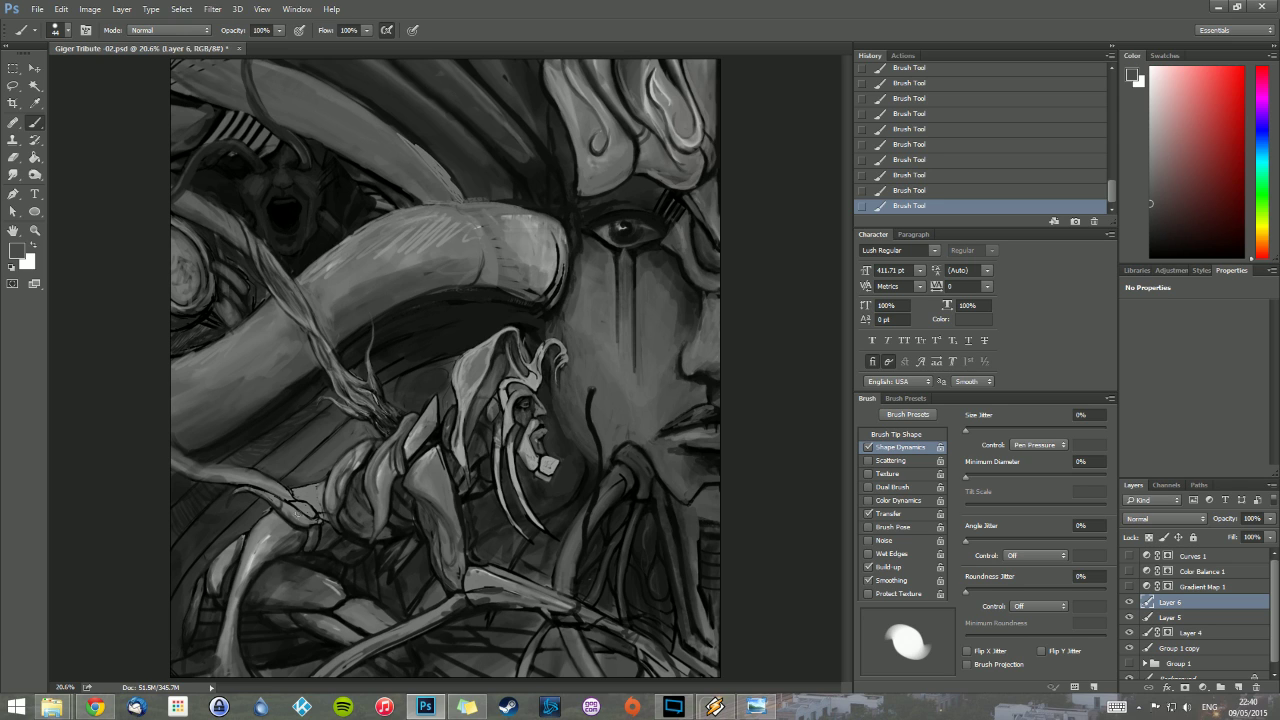
Step: Refine the shading around the large face's eye and nose bridge with dark and grey tones sampled nearby
{"action": "key", "text": "alt"}
{"action": "left_click", "coordinate": [598, 226], "text": "alt"}
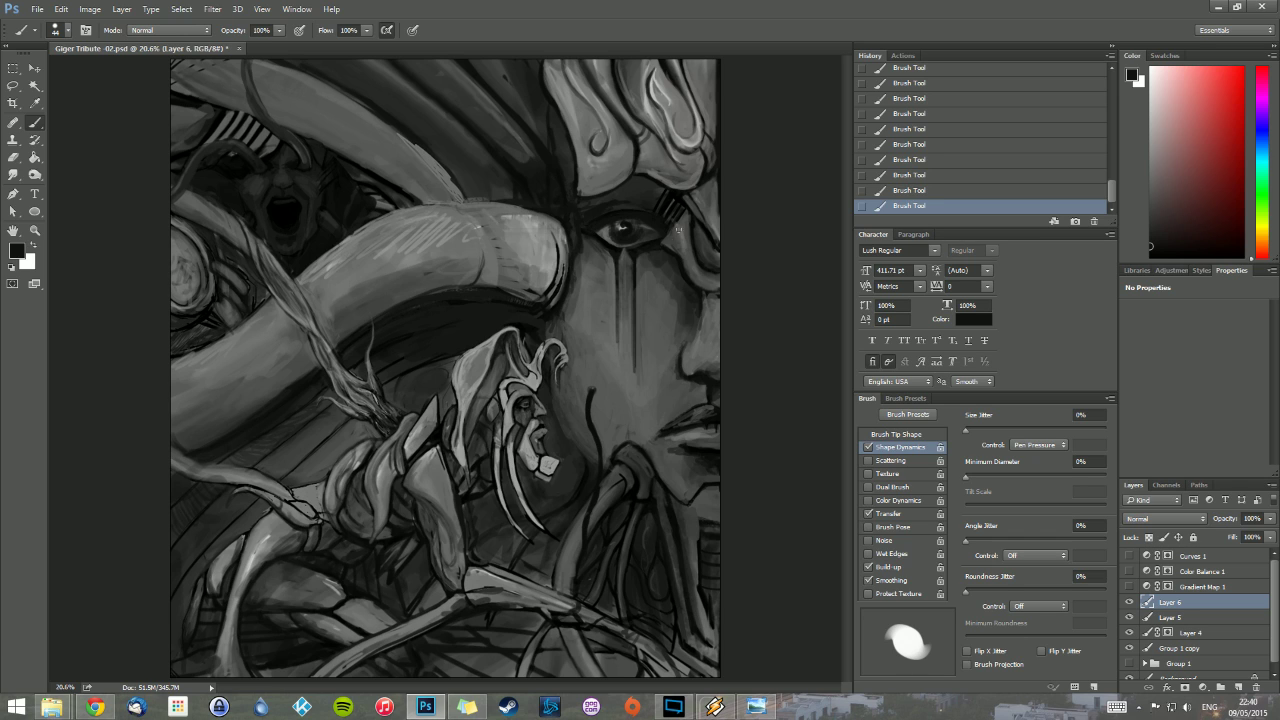
{"action": "left_click", "coordinate": [668, 240], "text": "alt"}
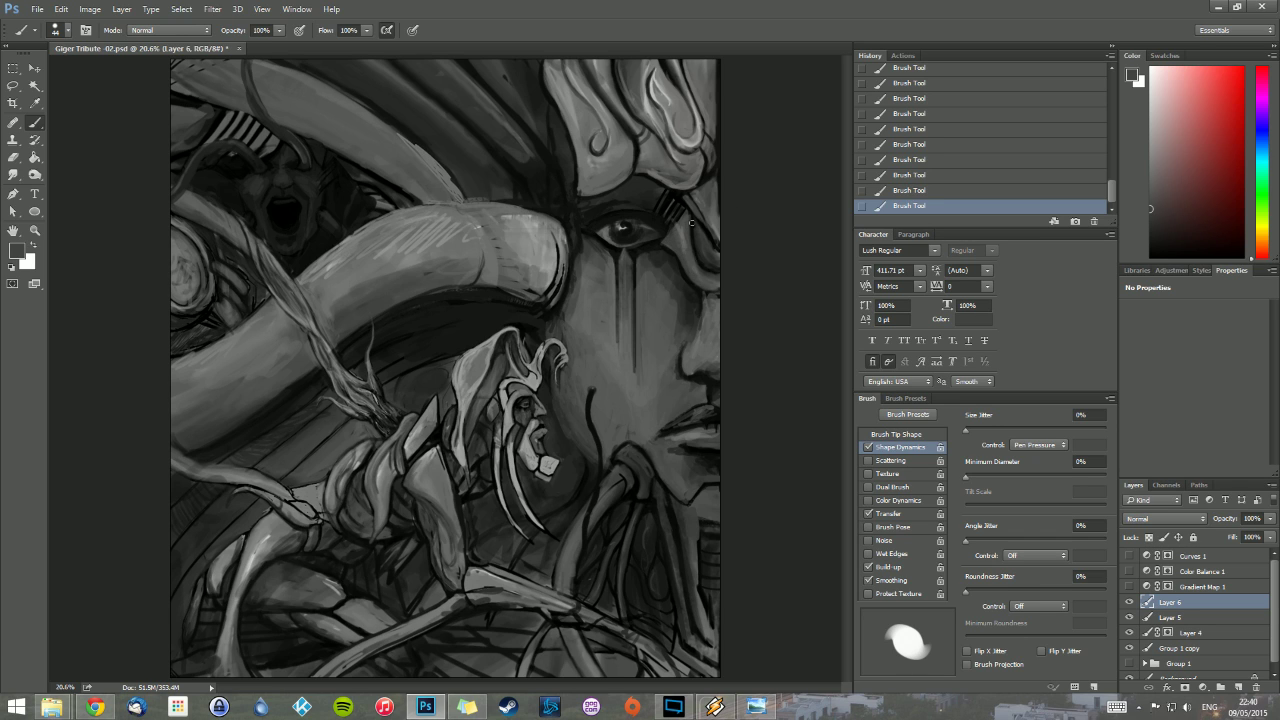
{"action": "left_click", "coordinate": [700, 297], "text": "alt"}
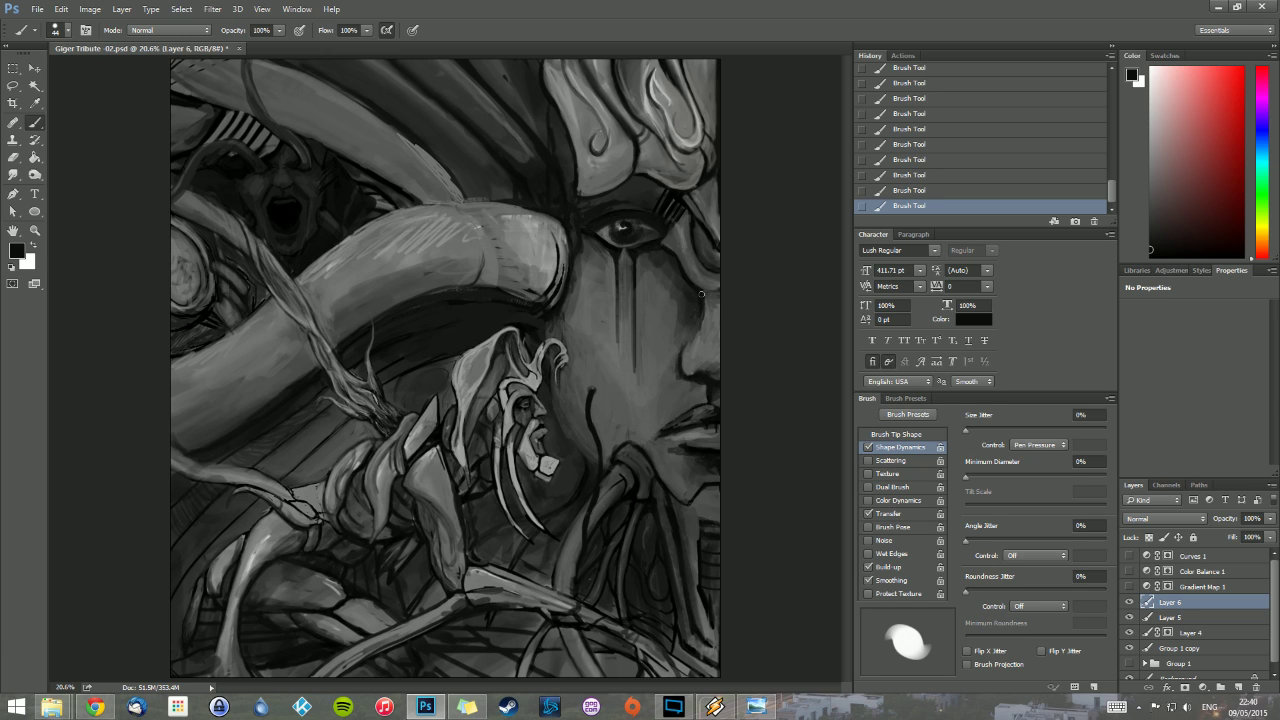
{"action": "left_click", "coordinate": [707, 306], "text": "alt"}
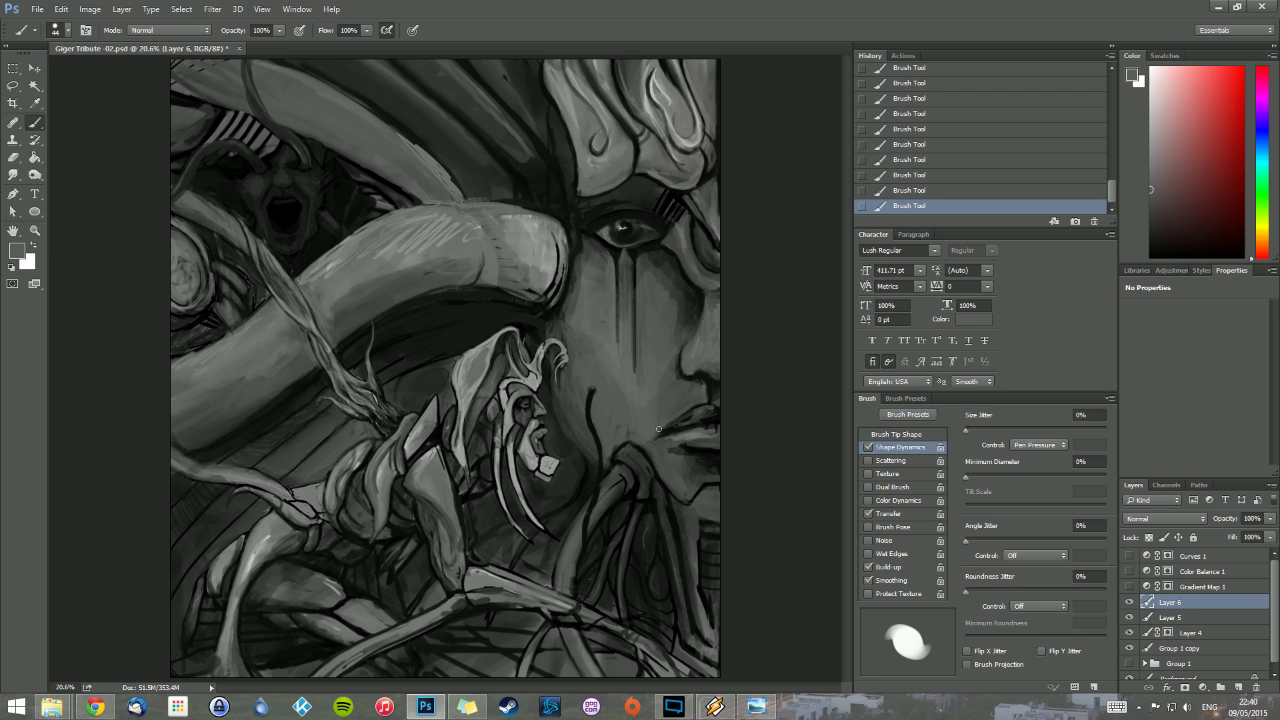
Step: Soften and reshape the large face's lips with greys sampled from the mouth area
{"action": "left_click", "coordinate": [704, 412], "text": "alt"}
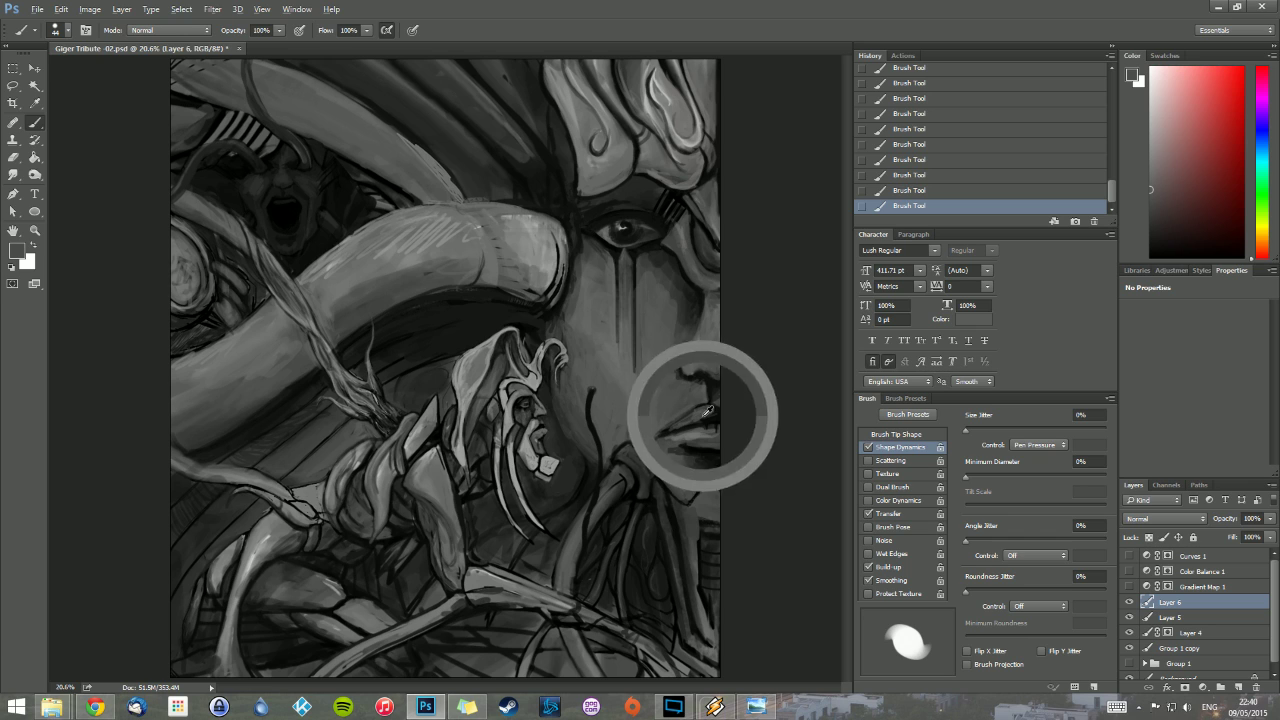
{"action": "left_click", "coordinate": [700, 411], "text": "alt"}
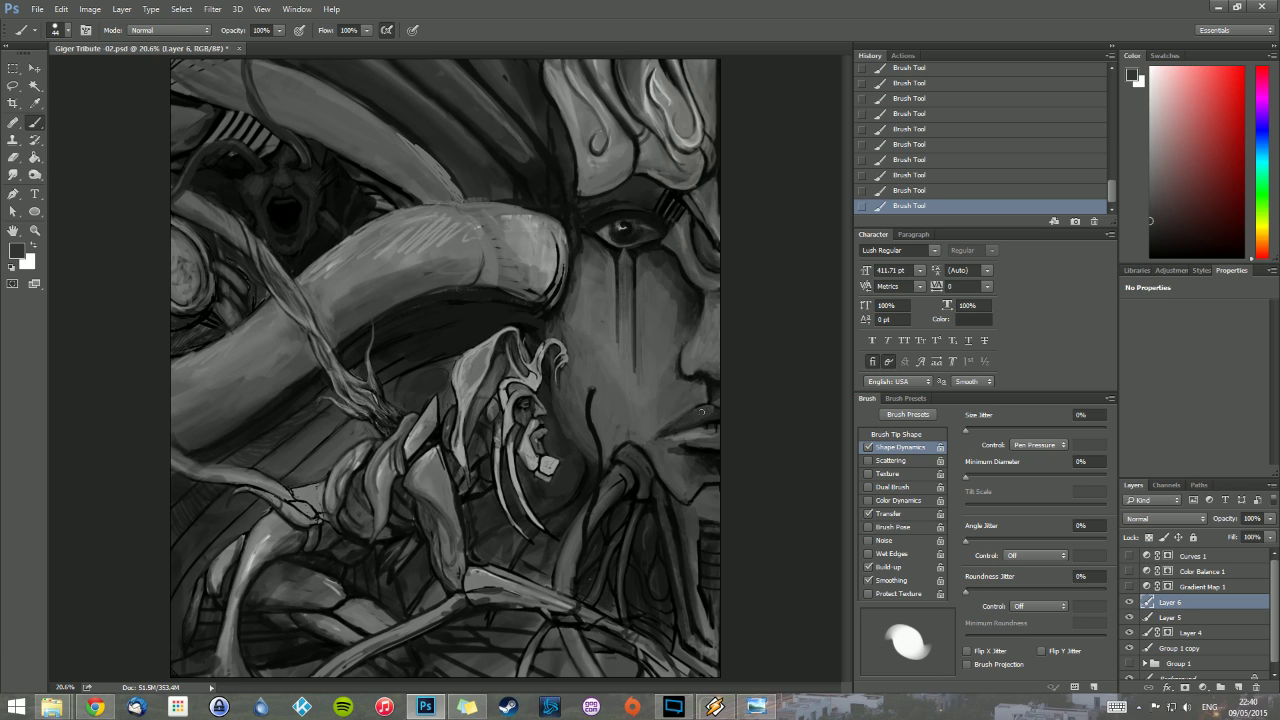
{"action": "left_click", "coordinate": [672, 414], "text": "alt"}
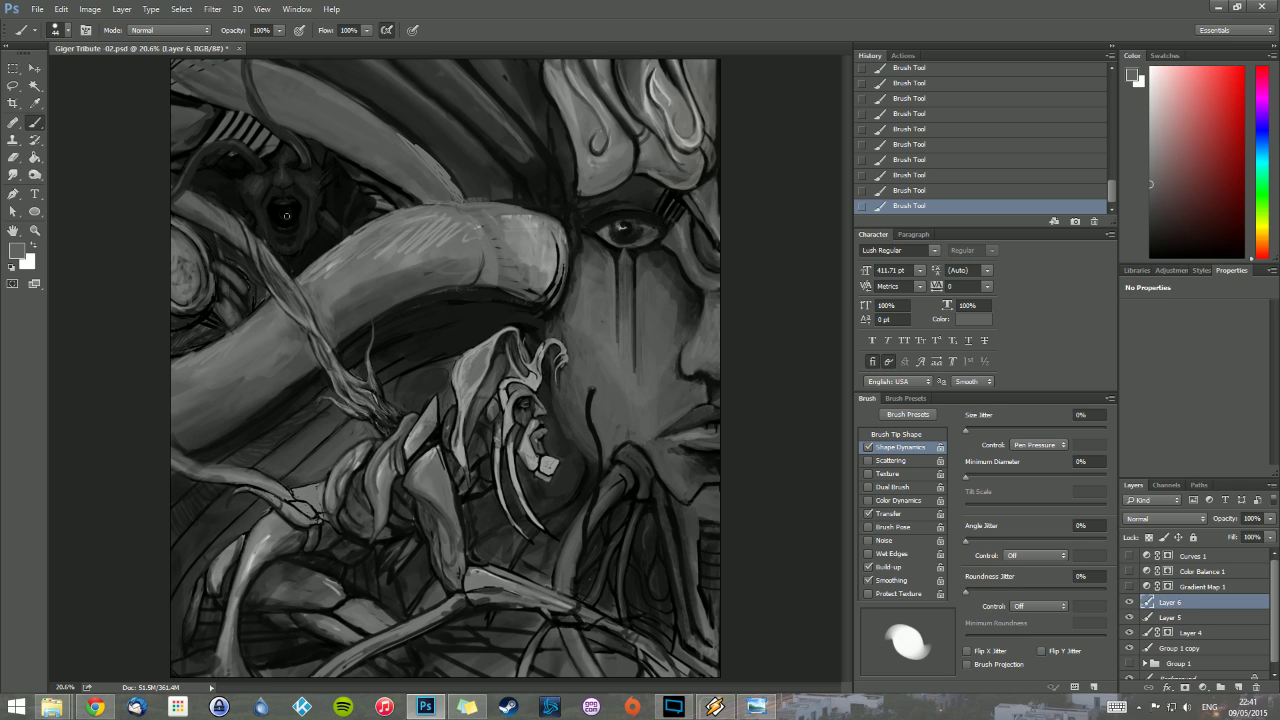
Step: Restore the default black and repaint the round disc beside the screaming face, using greys sampled from the disc
{"action": "key", "text": "d"}
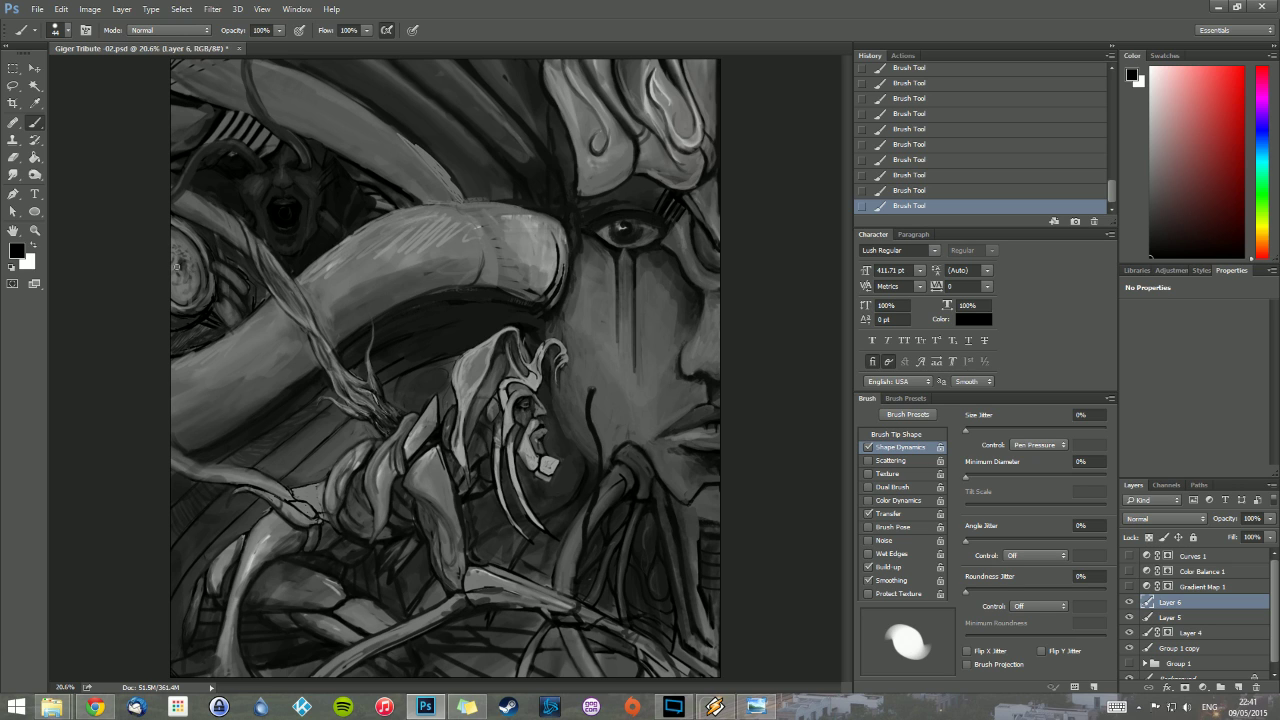
{"action": "left_click", "coordinate": [177, 262], "text": "alt"}
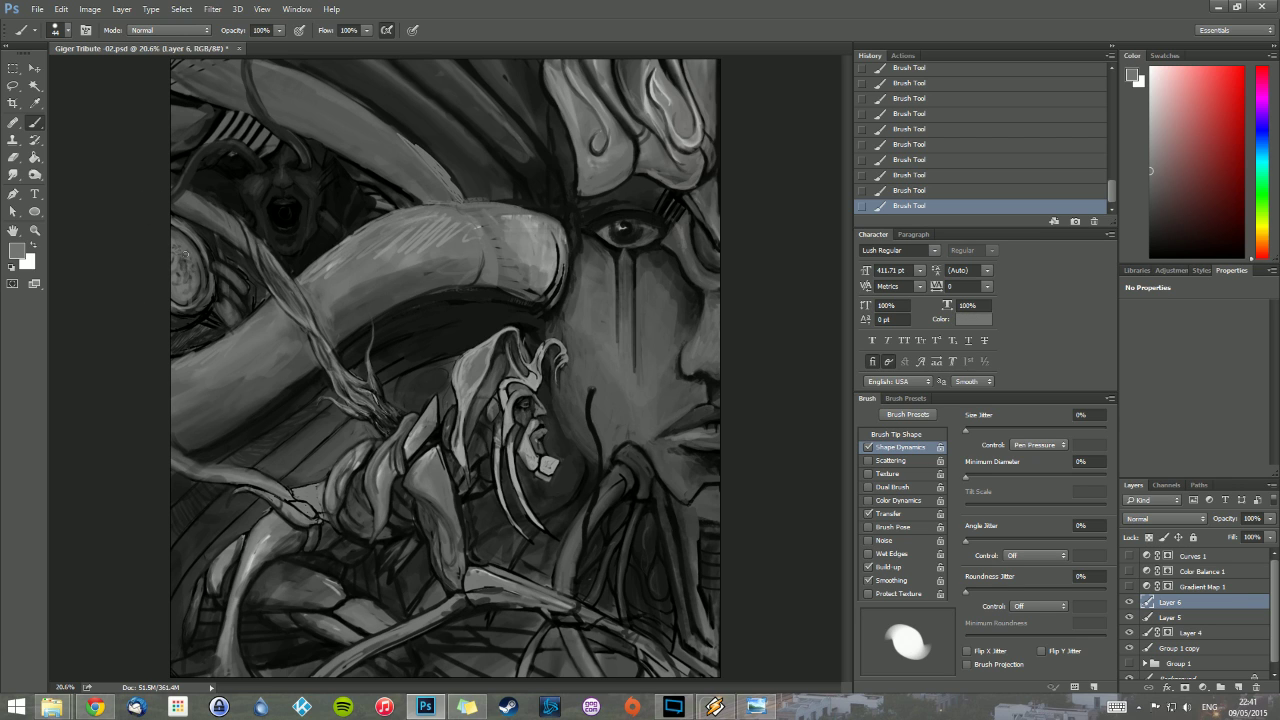
{"action": "mouse_move", "coordinate": [194, 258]}
{"action": "left_mouse_down"}
{"action": "mouse_move", "coordinate": [185, 301]}
{"action": "mouse_move", "coordinate": [202, 295]}
{"action": "mouse_move", "coordinate": [191, 298]}
{"action": "mouse_move", "coordinate": [198, 281]}
{"action": "mouse_move", "coordinate": [177, 232]}
{"action": "mouse_move", "coordinate": [199, 278]}
{"action": "left_mouse_up"}
{"action": "left_click", "coordinate": [178, 300], "text": "alt"}
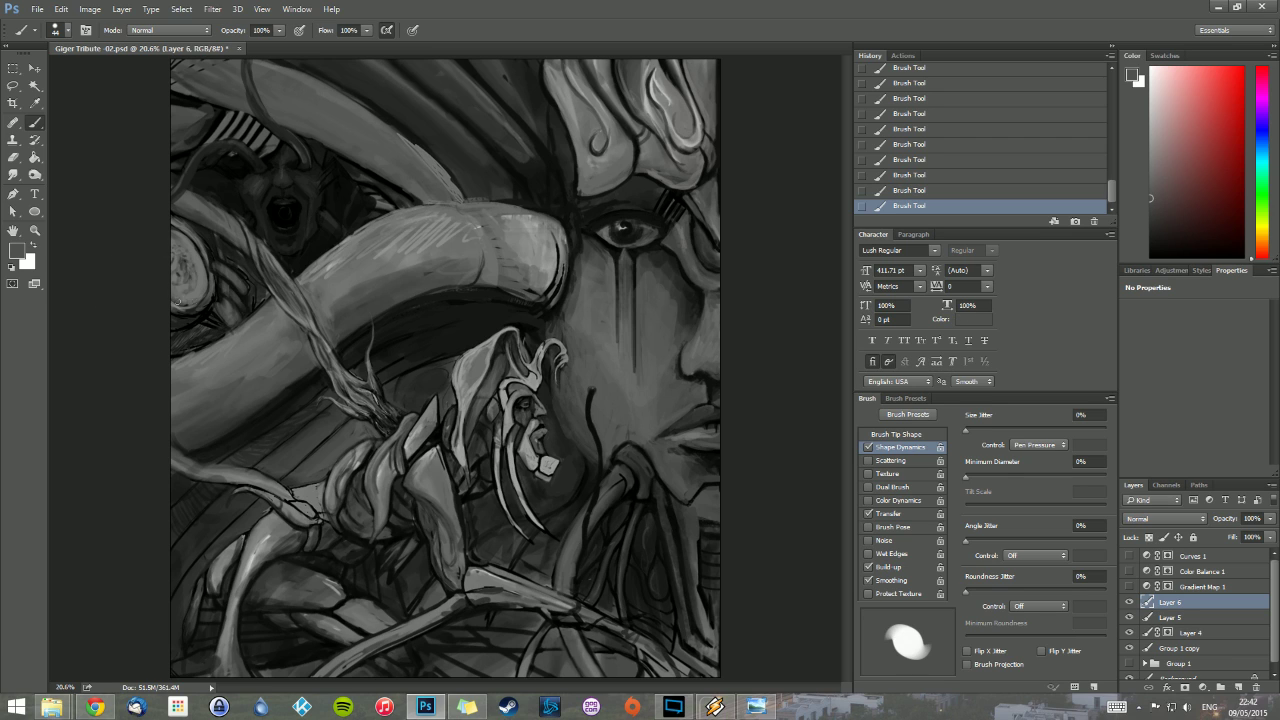
{"action": "mouse_move", "coordinate": [200, 298]}
{"action": "left_mouse_down"}
{"action": "mouse_move", "coordinate": [200, 263]}
{"action": "mouse_move", "coordinate": [185, 303]}
{"action": "mouse_move", "coordinate": [201, 278]}
{"action": "mouse_move", "coordinate": [173, 226]}
{"action": "left_mouse_up"}
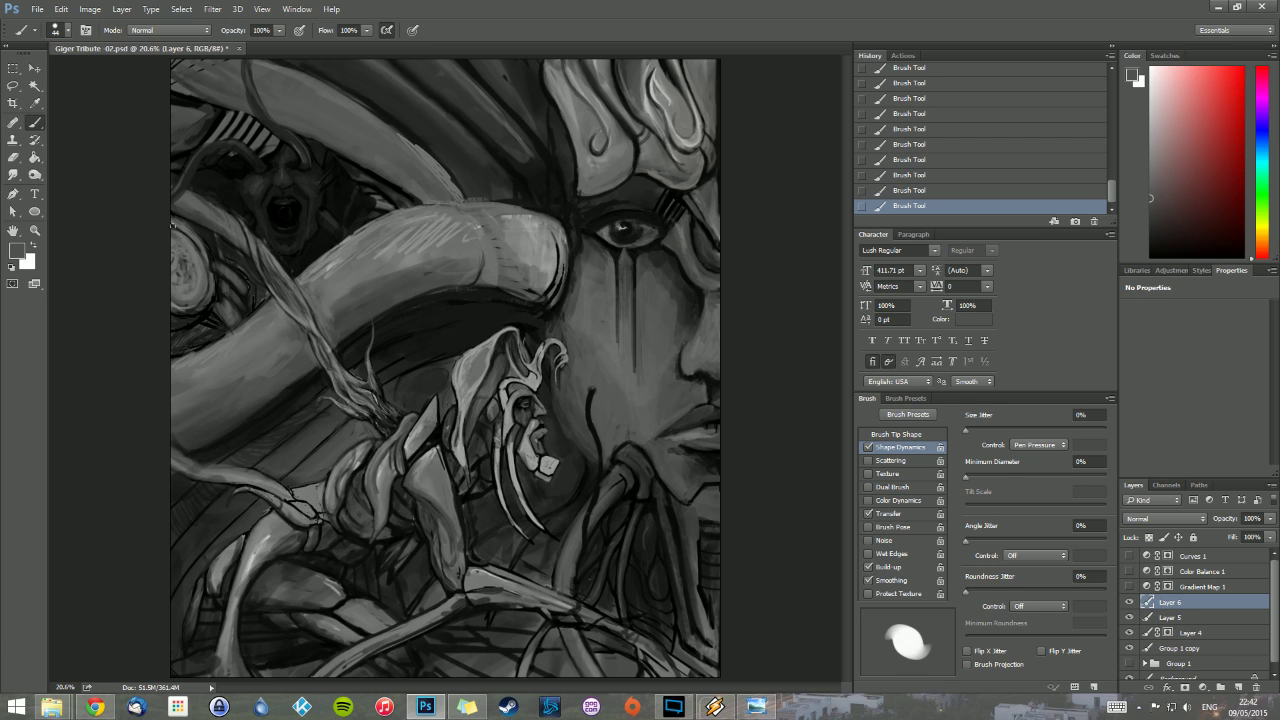
{"action": "left_click", "coordinate": [177, 315], "text": "alt"}
{"action": "left_click_drag", "start_coordinate": [184, 314], "coordinate": [210, 304]}
Step: Define the disc's rim and surrounding shadow with light and dark greys sampled around it
{"action": "left_click", "coordinate": [176, 309], "text": "alt"}
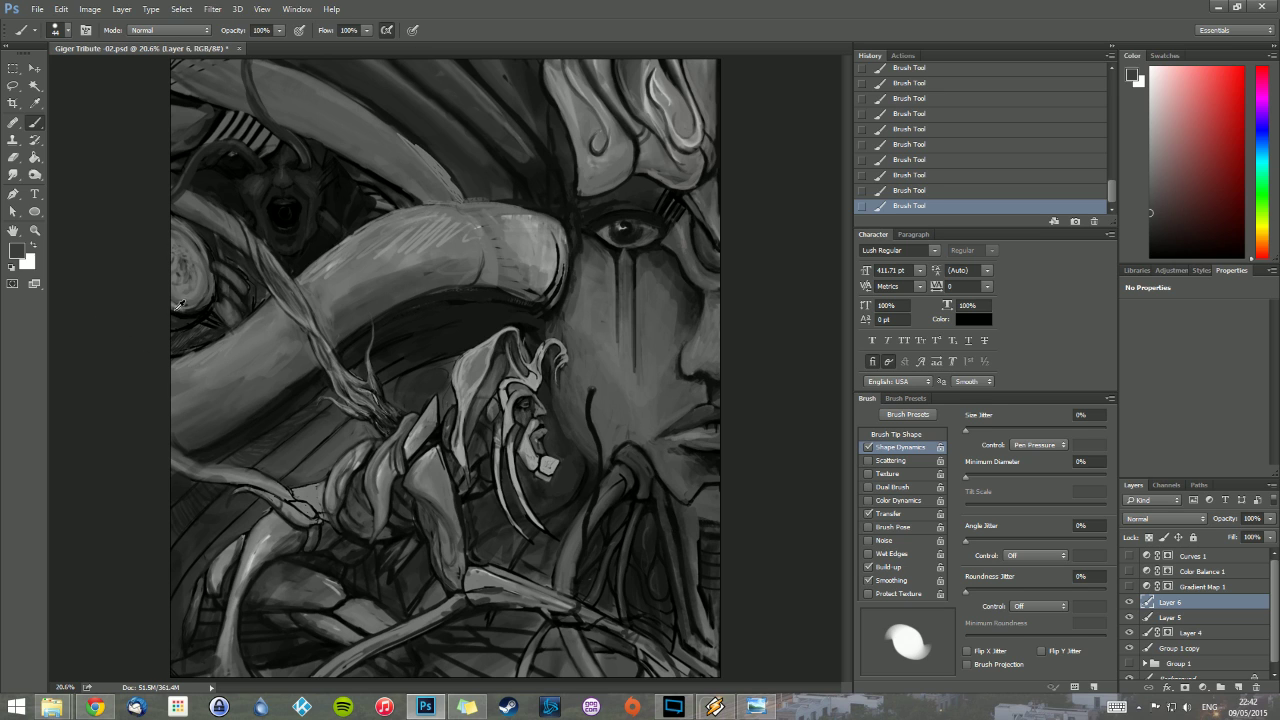
{"action": "left_click", "coordinate": [185, 307], "text": "alt"}
{"action": "left_click", "coordinate": [194, 238], "text": "alt"}
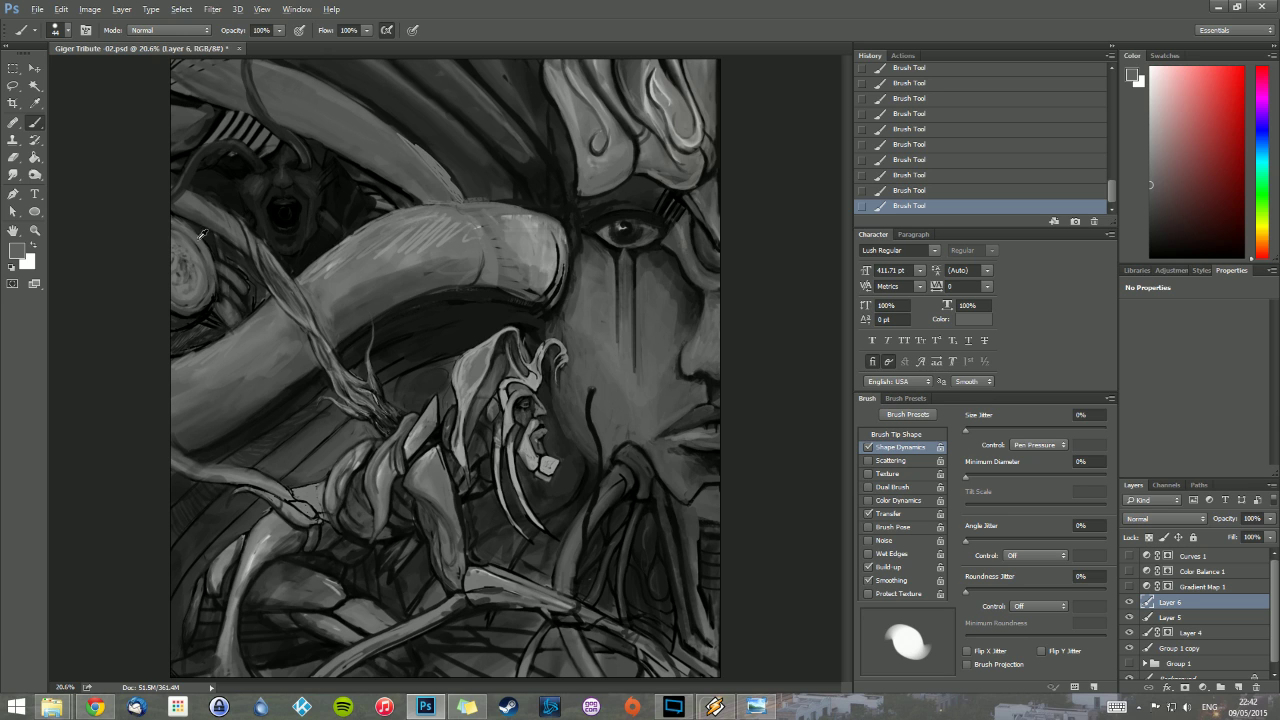
{"action": "left_click", "coordinate": [215, 255], "text": "alt"}
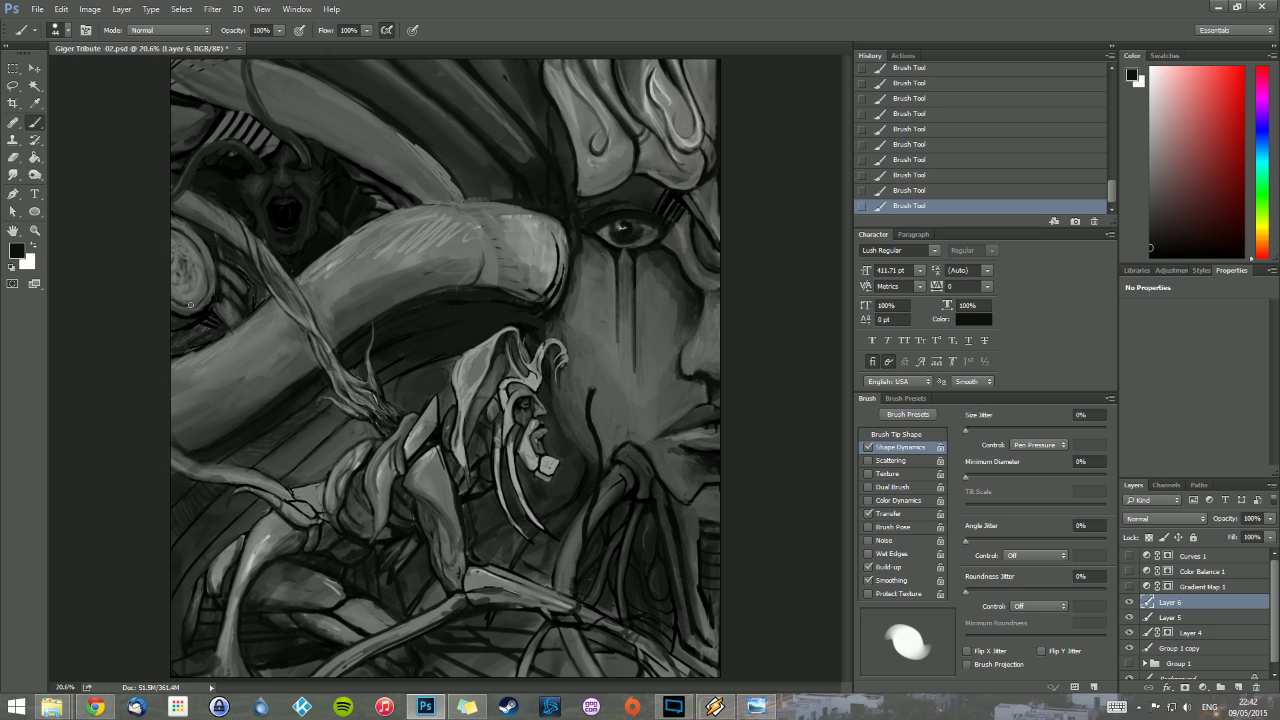
{"action": "left_click_drag", "start_coordinate": [188, 304], "coordinate": [204, 295]}
Step: Set the brush to 82 px and darken the shadows around the disc, beneath the large tube and above the forearm
{"action": "right_click", "coordinate": [187, 260]}
{"action": "left_click_drag", "start_coordinate": [289, 293], "coordinate": [298, 296]}
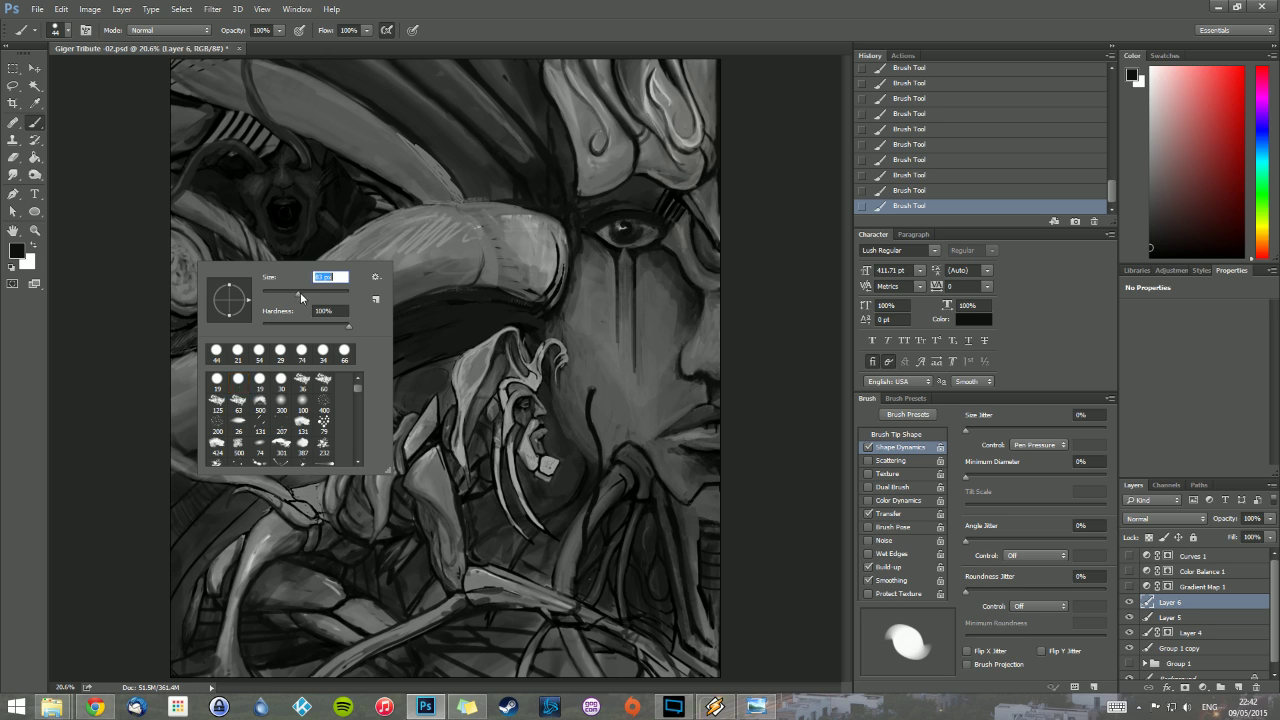
{"action": "left_click", "coordinate": [172, 222]}
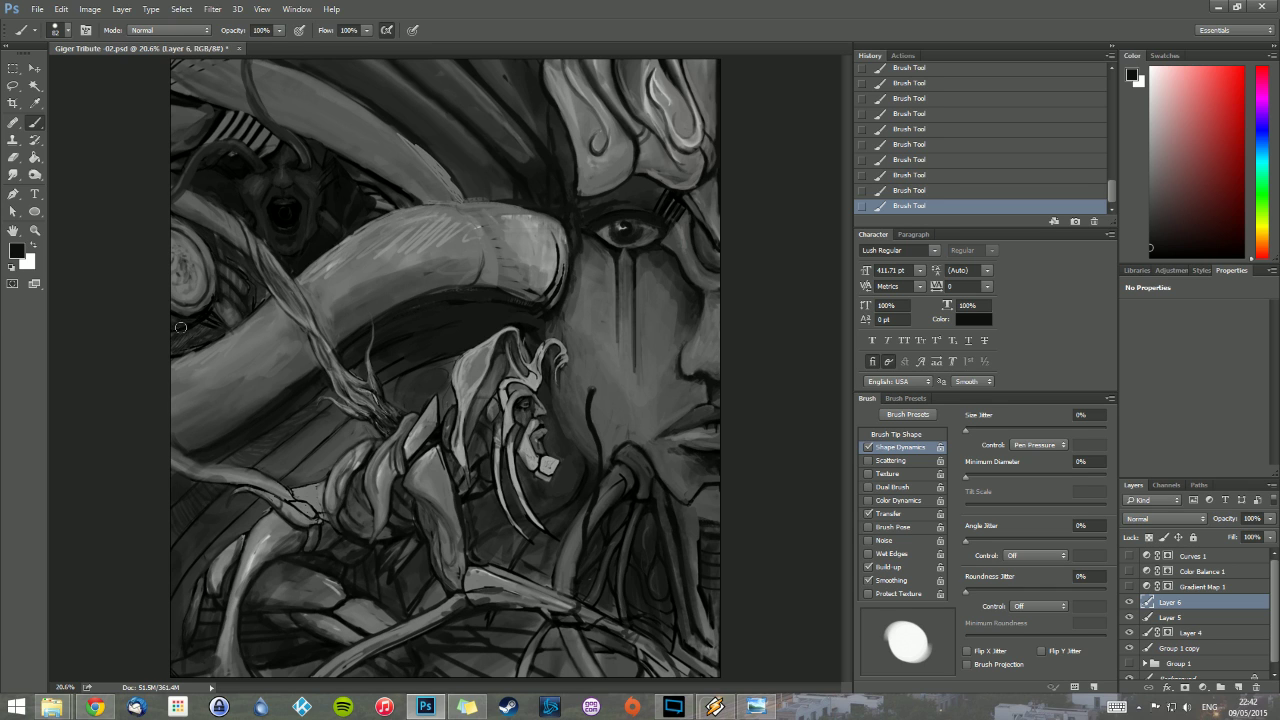
{"action": "left_click_drag", "start_coordinate": [177, 443], "coordinate": [202, 460]}
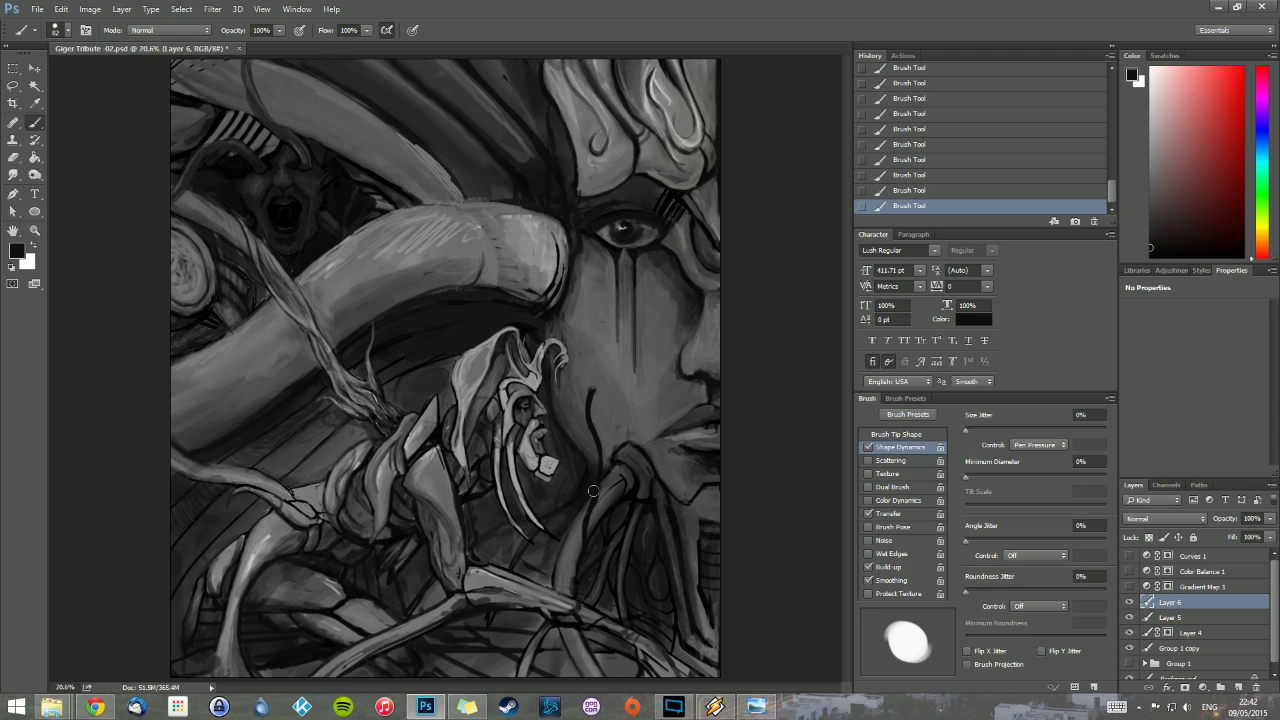
{"action": "mouse_move", "coordinate": [528, 562]}
{"action": "left_mouse_down"}
{"action": "mouse_move", "coordinate": [556, 538]}
{"action": "mouse_move", "coordinate": [551, 577]}
{"action": "left_mouse_up"}
Step: Paint broad dark grey strokes with an 86 px brush over the ridged background behind the large head
{"action": "right_click", "coordinate": [580, 597]}
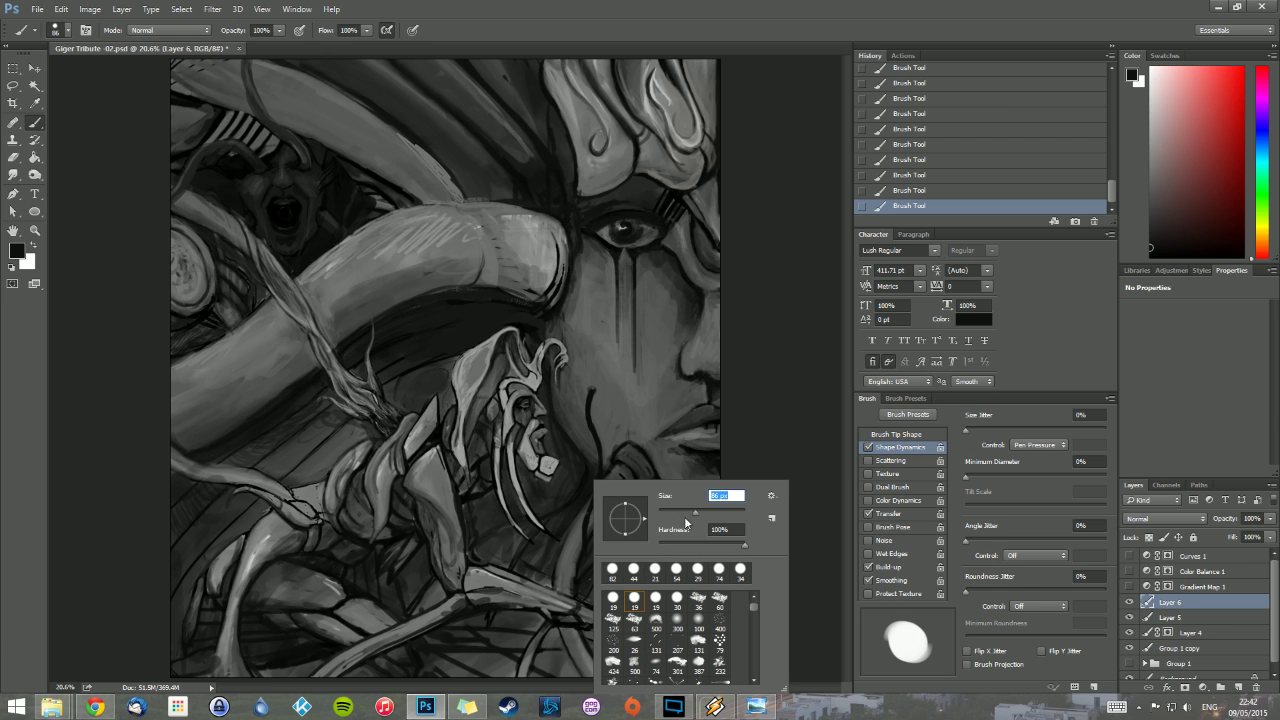
{"action": "left_click", "coordinate": [397, 82]}
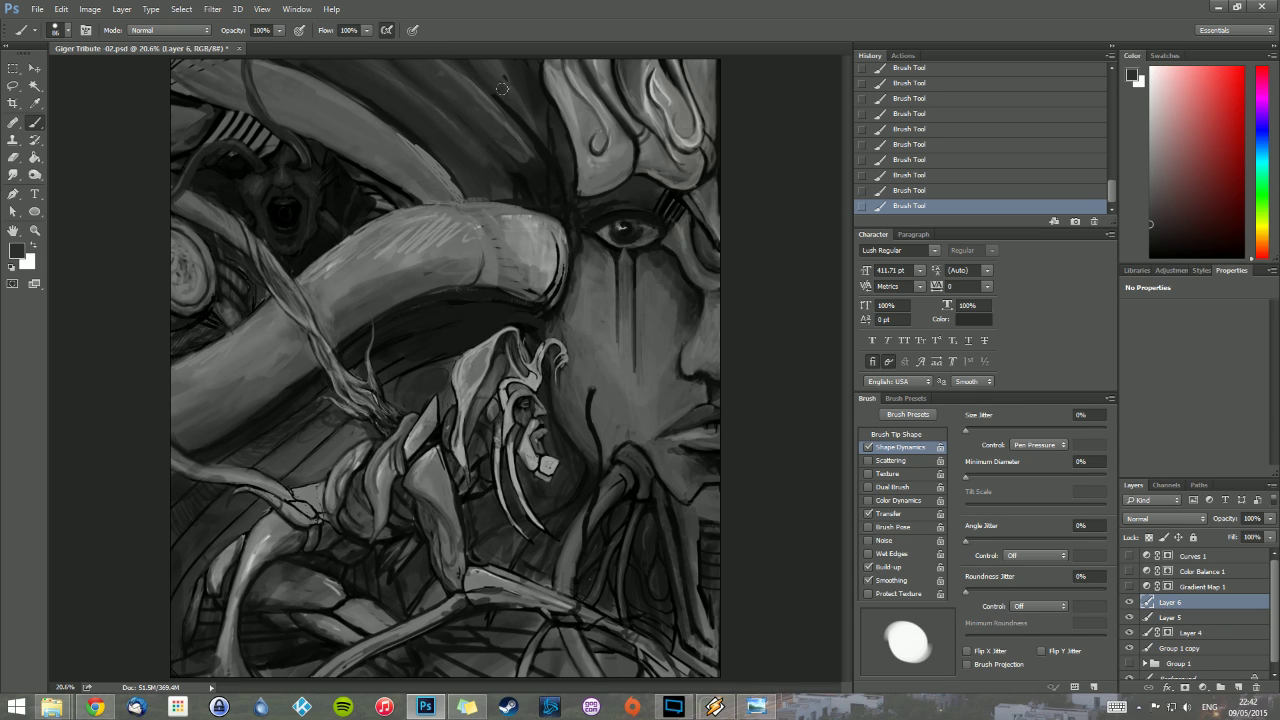
{"action": "left_click_drag", "start_coordinate": [490, 100], "coordinate": [442, 64]}
{"action": "left_click_drag", "start_coordinate": [492, 129], "coordinate": [539, 165]}
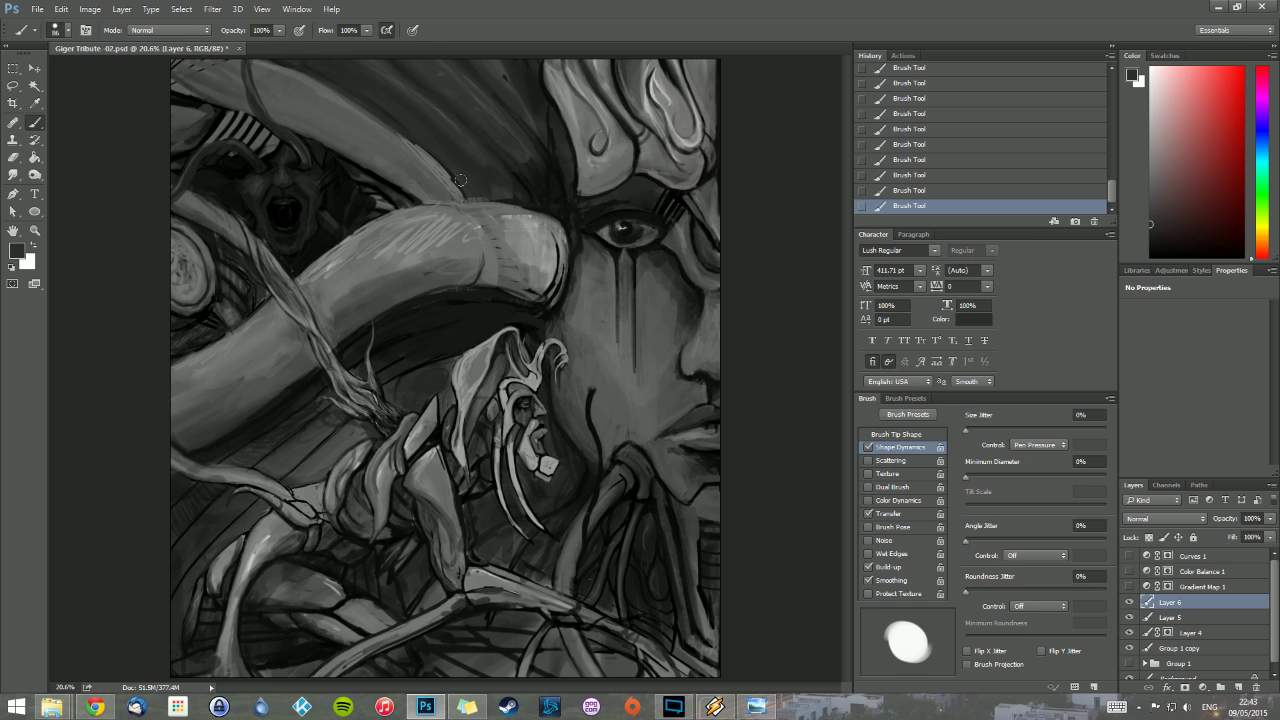
Step: Set the brush to 182 px and smooth the end of the upper tube with grey sampled from it
{"action": "right_click", "coordinate": [427, 95]}
{"action": "left_click_drag", "start_coordinate": [575, 130], "coordinate": [565, 130]}
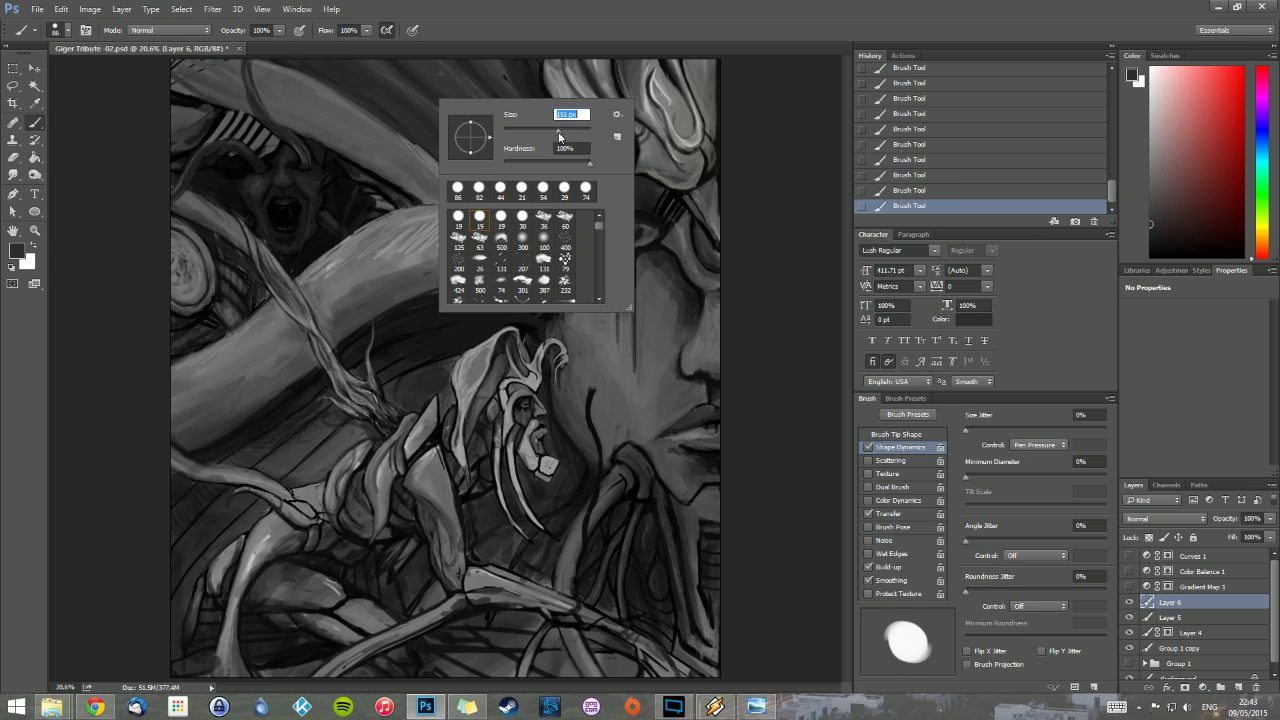
{"action": "left_click", "coordinate": [419, 192]}
{"action": "left_click", "coordinate": [435, 188], "text": "alt"}
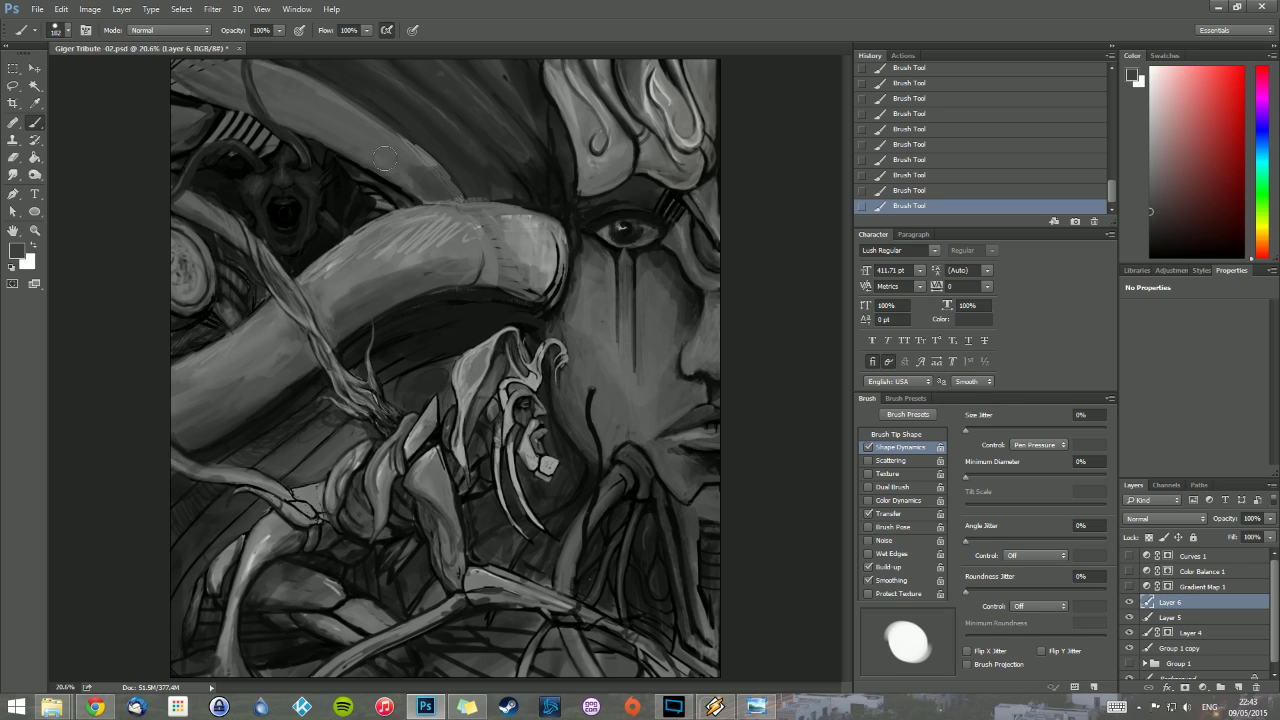
{"action": "mouse_move", "coordinate": [385, 158]}
{"action": "left_mouse_down"}
{"action": "mouse_move", "coordinate": [423, 173]}
{"action": "mouse_move", "coordinate": [396, 141]}
{"action": "mouse_move", "coordinate": [248, 69]}
{"action": "mouse_move", "coordinate": [263, 99]}
{"action": "mouse_move", "coordinate": [305, 125]}
{"action": "mouse_move", "coordinate": [317, 120]}
{"action": "mouse_move", "coordinate": [308, 98]}
{"action": "mouse_move", "coordinate": [269, 64]}
{"action": "mouse_move", "coordinate": [332, 129]}
{"action": "mouse_move", "coordinate": [422, 172]}
{"action": "left_mouse_up"}
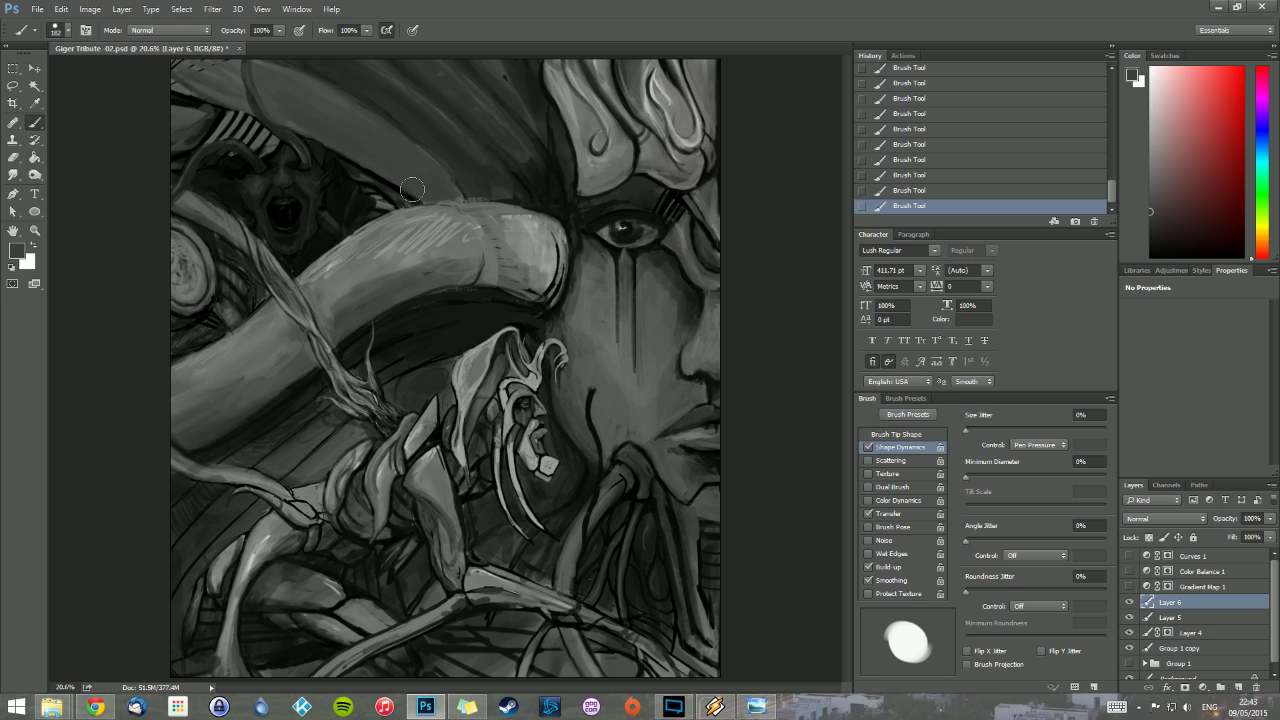
Step: Set the brush to 27 px and paint a dark curved band across the upper tube above the screaming face
{"action": "right_click", "coordinate": [293, 122]}
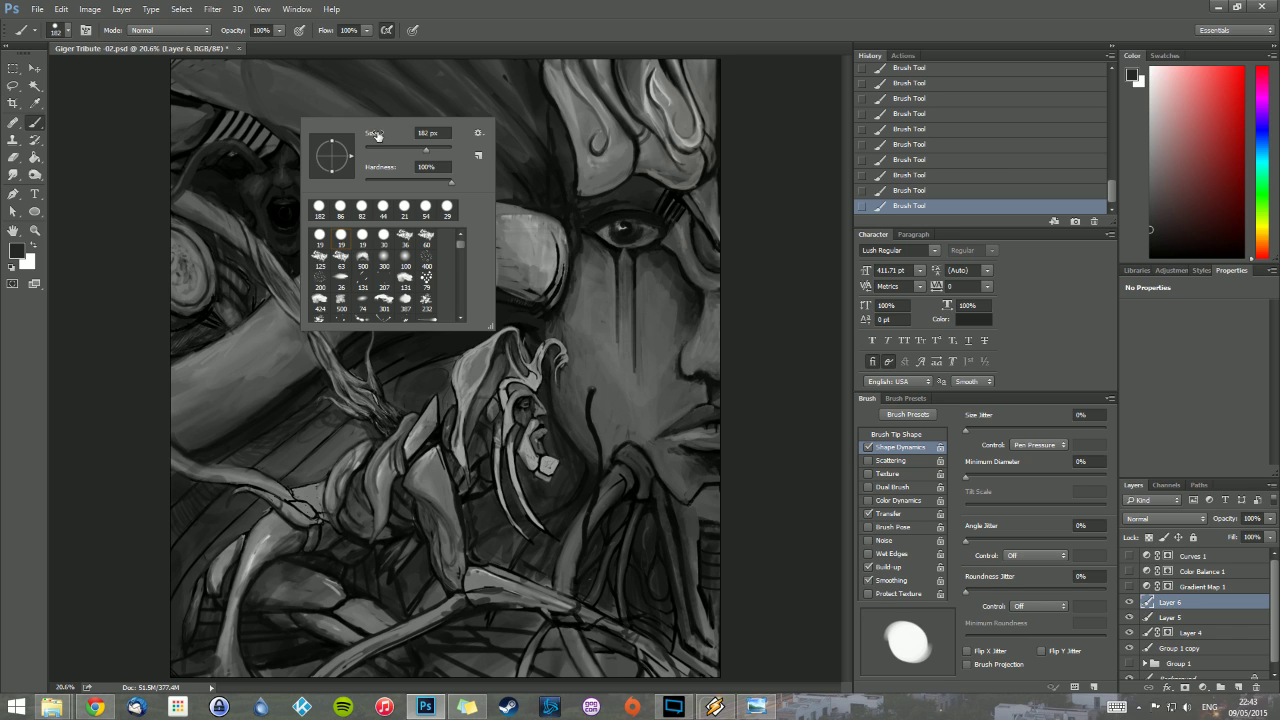
{"action": "left_click_drag", "start_coordinate": [379, 150], "coordinate": [367, 150]}
{"action": "left_click", "coordinate": [267, 125]}
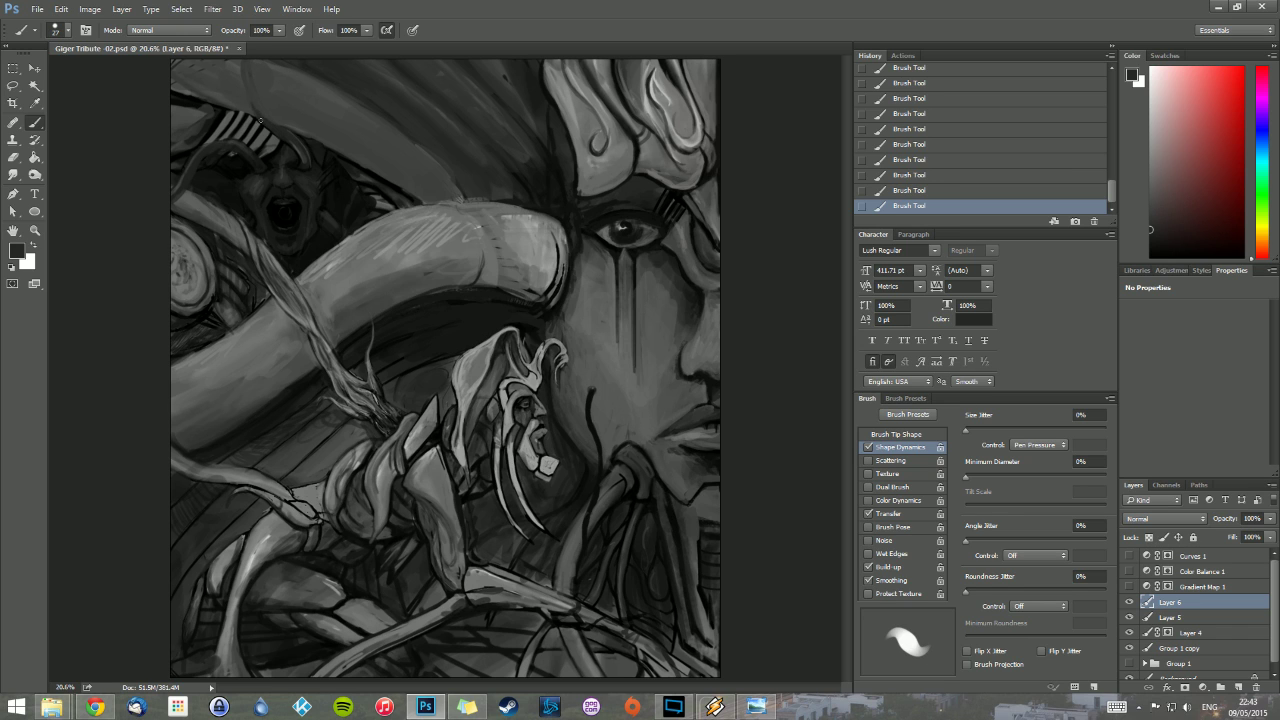
{"action": "left_click_drag", "start_coordinate": [249, 61], "coordinate": [250, 100]}
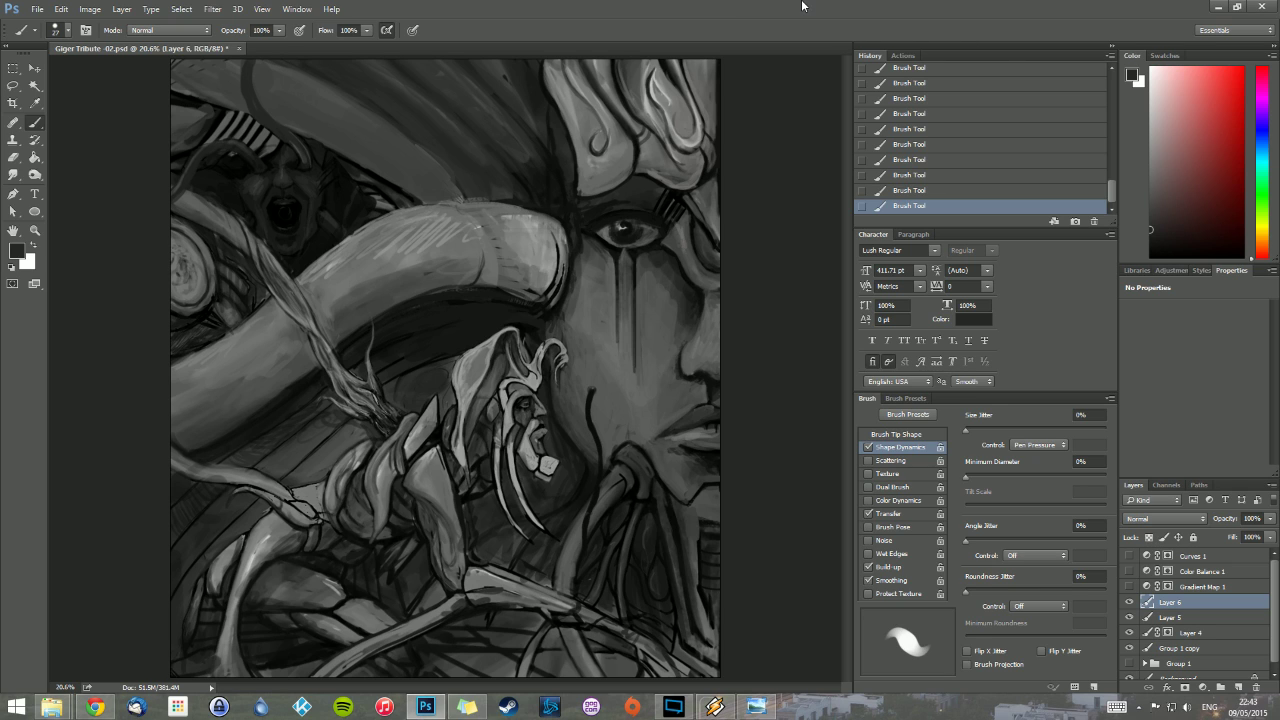
Step: Retouch the small hooded figure's face around the nose and mouth with light and dark greys sampled nearby
{"action": "left_click", "coordinate": [504, 342], "text": "alt"}
{"action": "left_click", "coordinate": [493, 408], "text": "alt"}
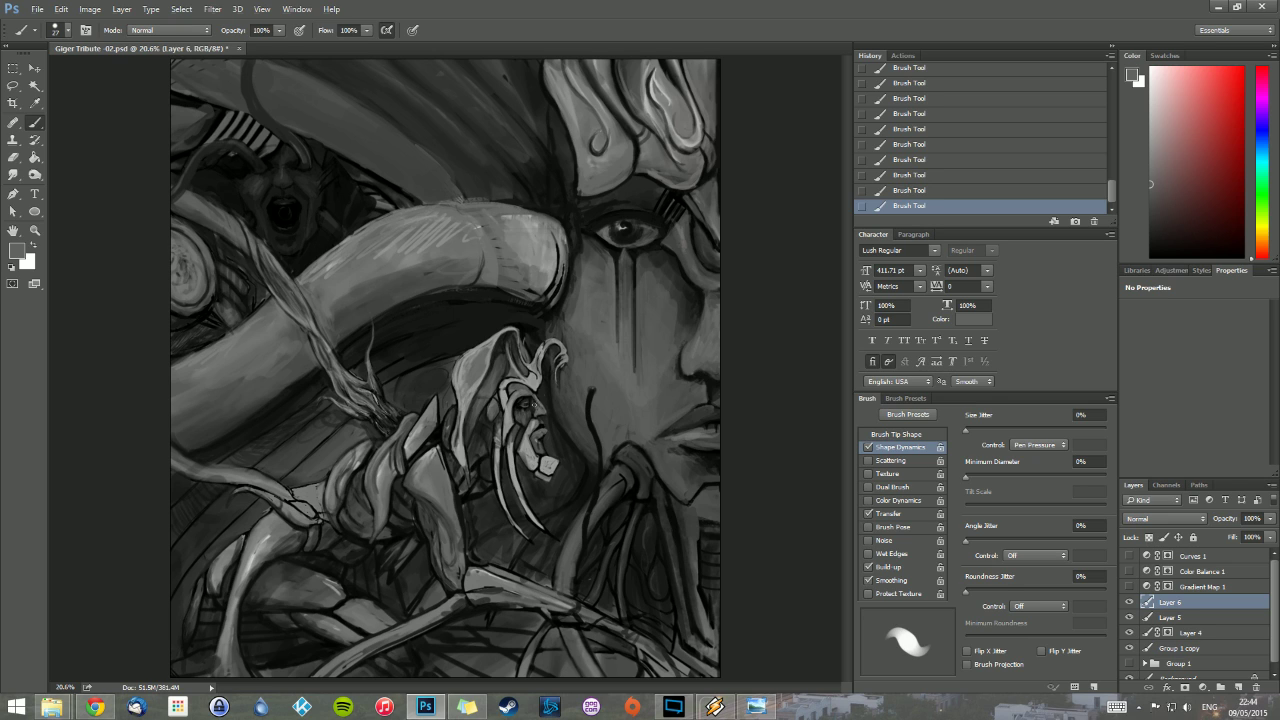
{"action": "left_click", "coordinate": [534, 405], "text": "alt"}
{"action": "left_click_drag", "start_coordinate": [535, 416], "coordinate": [528, 436]}
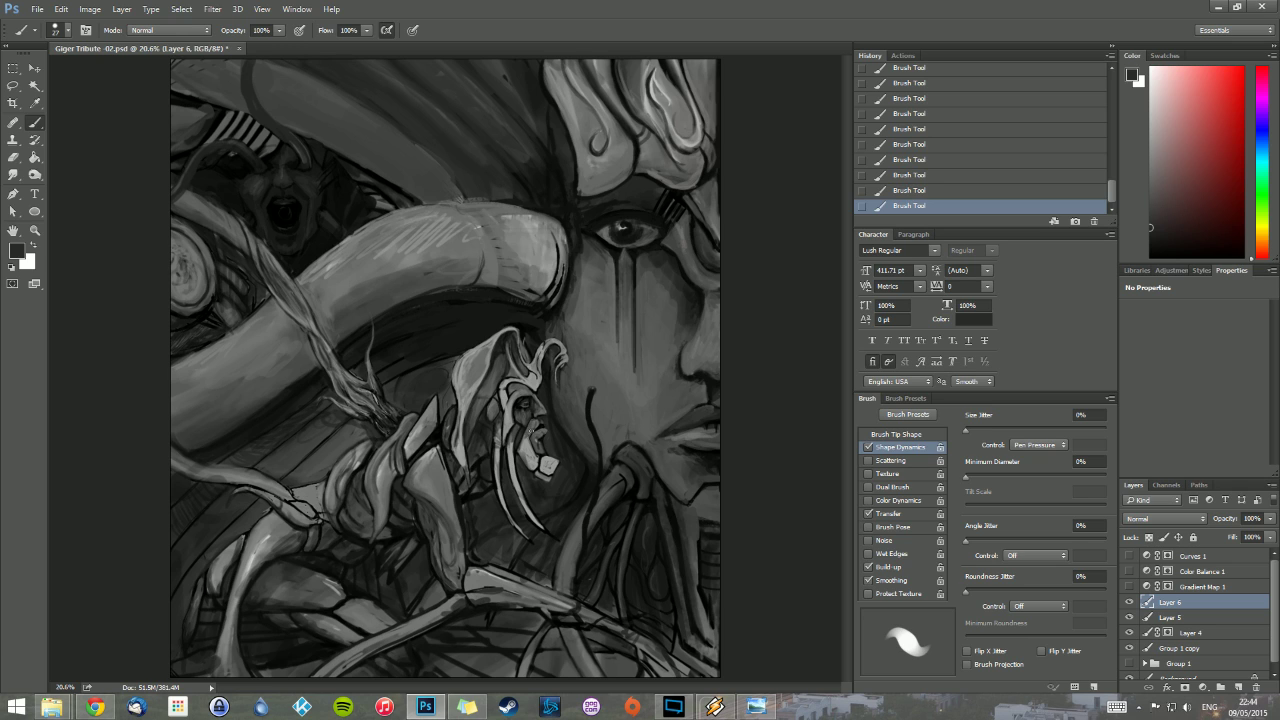
{"action": "left_click", "coordinate": [528, 418], "text": "alt"}
{"action": "left_click_drag", "start_coordinate": [530, 416], "coordinate": [542, 457]}
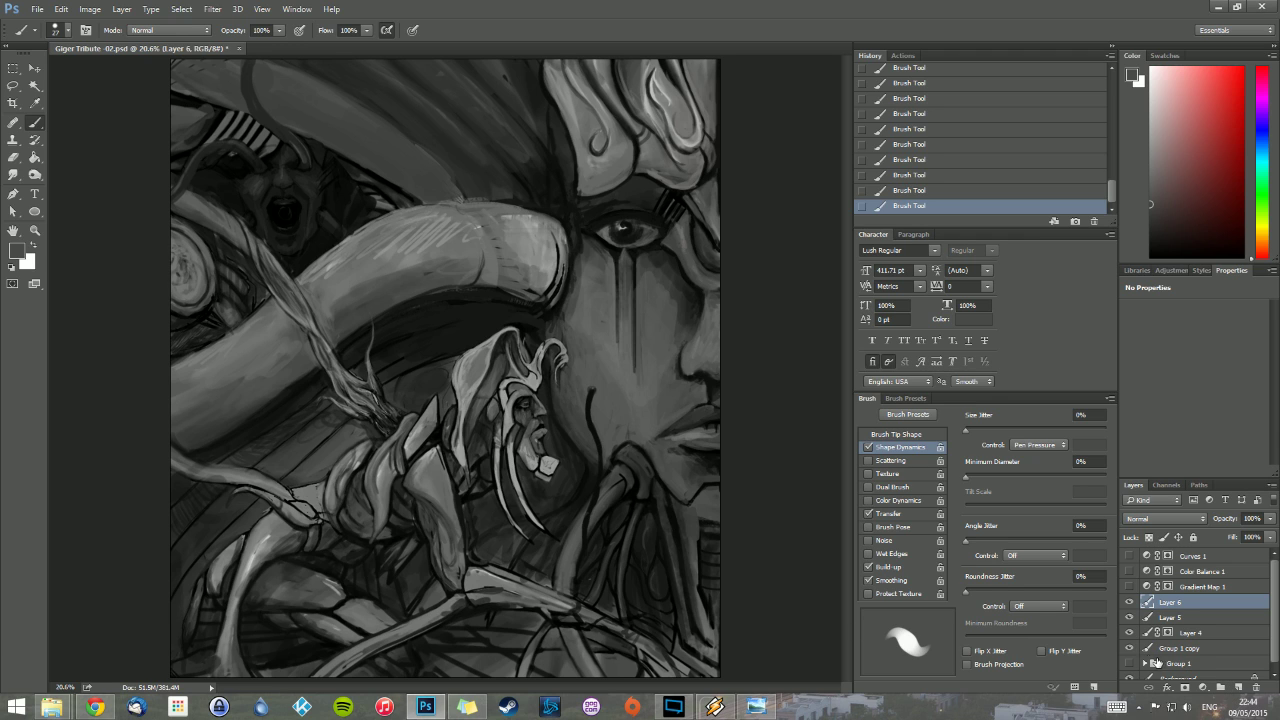
Step: Add a new layer and define the hooded figure's eye and eyelids with a 7 px brush in the default black
{"action": "left_click", "coordinate": [1238, 688]}
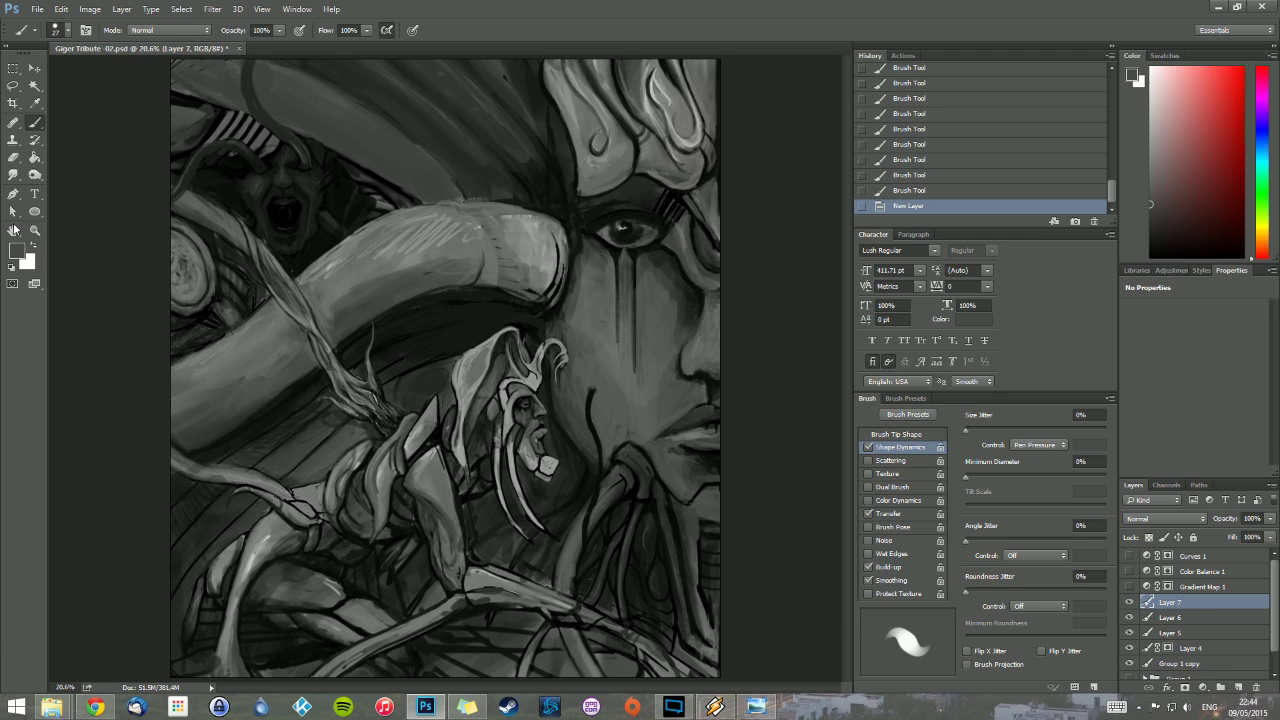
{"action": "left_click", "coordinate": [34, 230]}
{"action": "left_click_drag", "start_coordinate": [499, 381], "coordinate": [622, 517]}
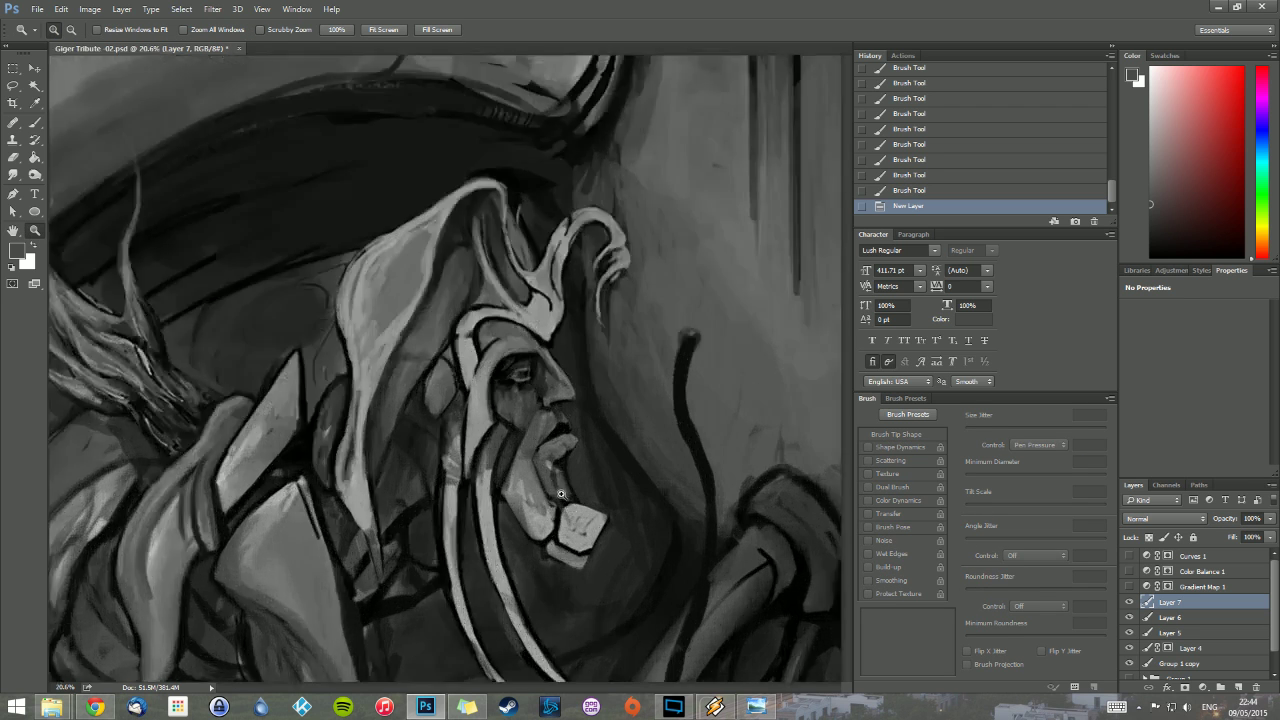
{"action": "left_click_drag", "start_coordinate": [279, 170], "coordinate": [563, 329]}
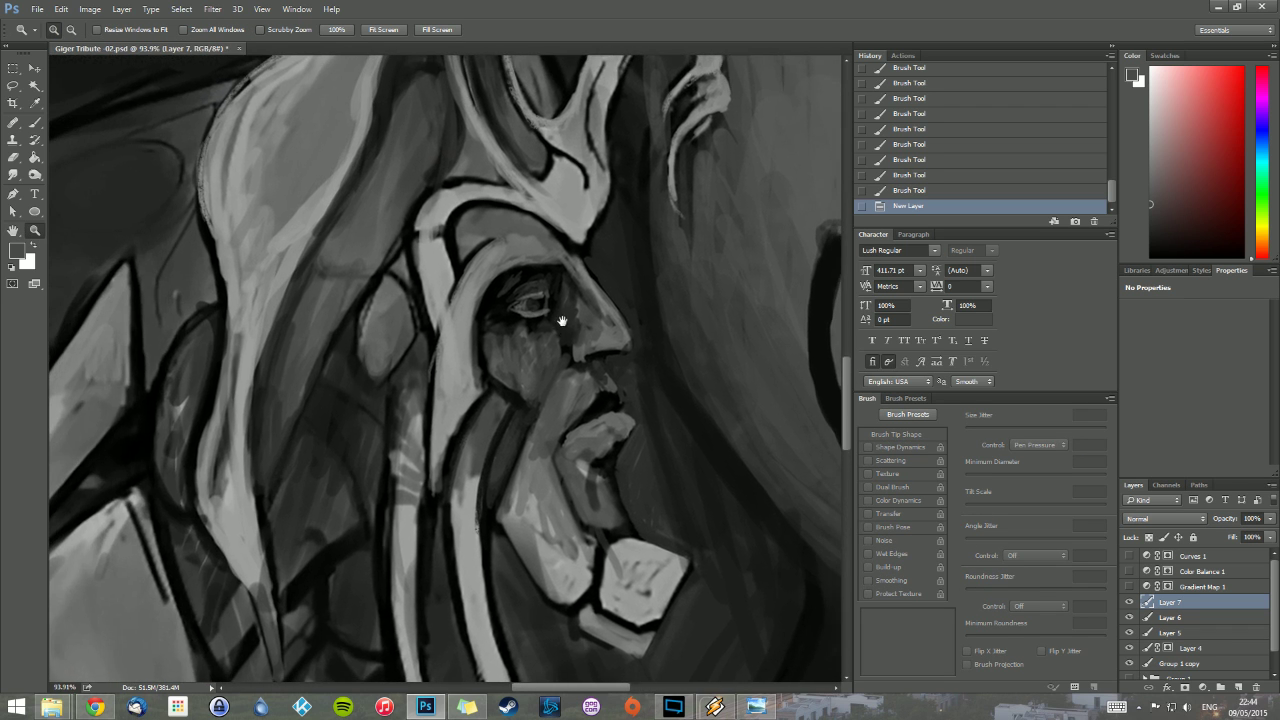
{"action": "left_click", "coordinate": [13, 269]}
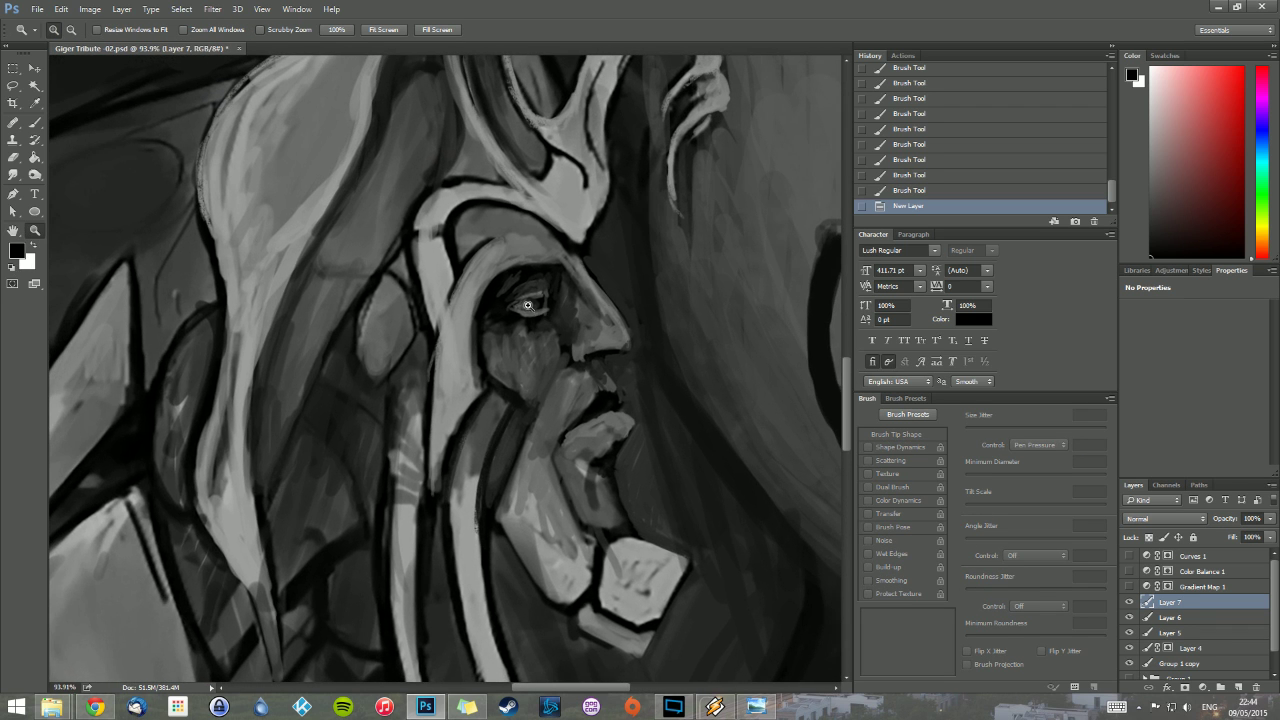
{"action": "left_click", "coordinate": [35, 122]}
{"action": "right_click", "coordinate": [522, 309]}
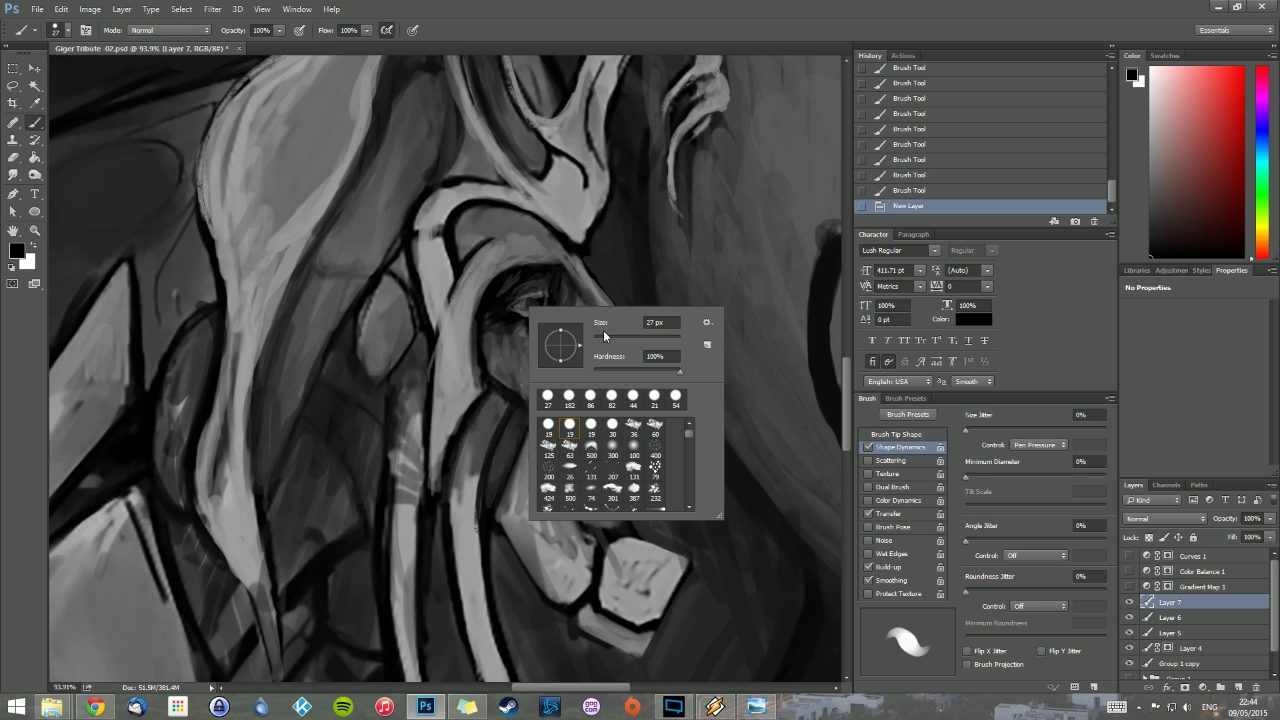
{"action": "left_click_drag", "start_coordinate": [603, 336], "coordinate": [597, 338]}
{"action": "left_click", "coordinate": [515, 304]}
{"action": "mouse_move", "coordinate": [515, 304]}
{"action": "left_mouse_down"}
{"action": "mouse_move", "coordinate": [543, 295]}
{"action": "mouse_move", "coordinate": [548, 276]}
{"action": "left_mouse_up"}
{"action": "mouse_move", "coordinate": [542, 290]}
{"action": "left_mouse_down"}
{"action": "mouse_move", "coordinate": [552, 280]}
{"action": "mouse_move", "coordinate": [531, 316]}
{"action": "left_mouse_up"}
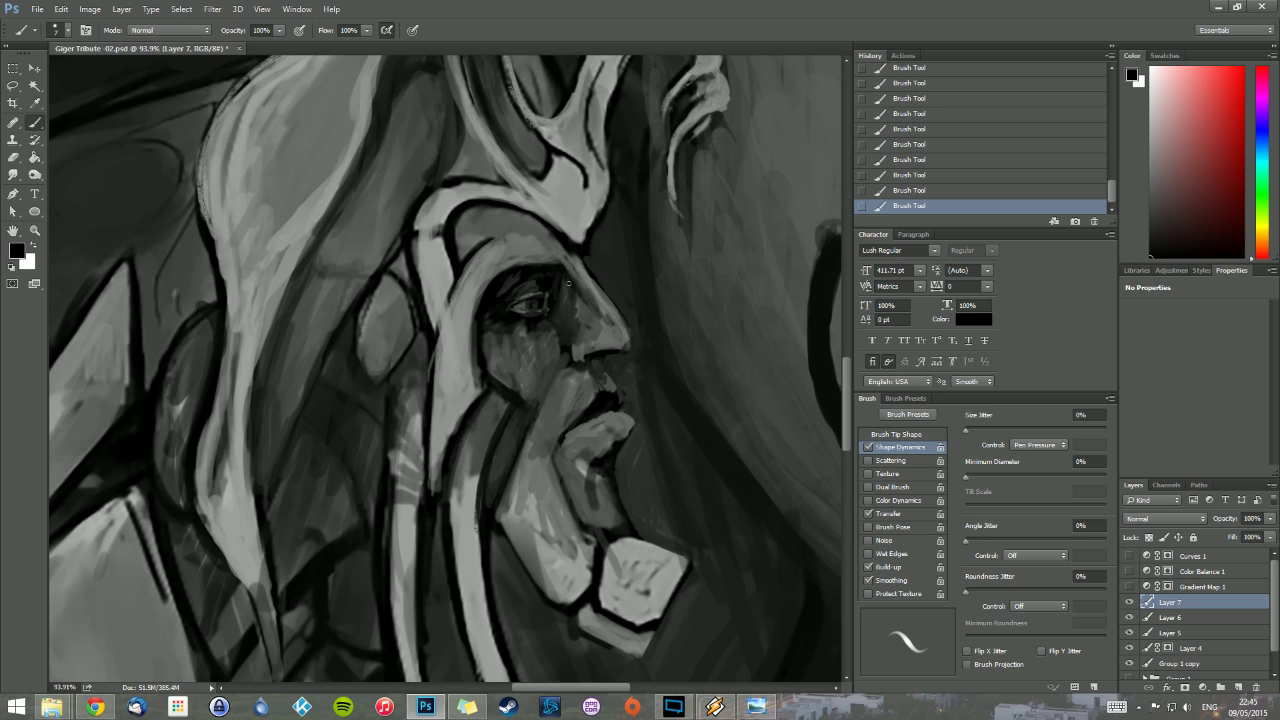
Step: Outline the figure's nose in black and refine its underside with sampled tones
{"action": "mouse_move", "coordinate": [579, 256]}
{"action": "left_mouse_down"}
{"action": "mouse_move", "coordinate": [633, 341]}
{"action": "mouse_move", "coordinate": [598, 351]}
{"action": "left_mouse_up"}
{"action": "left_click", "coordinate": [581, 353], "text": "alt"}
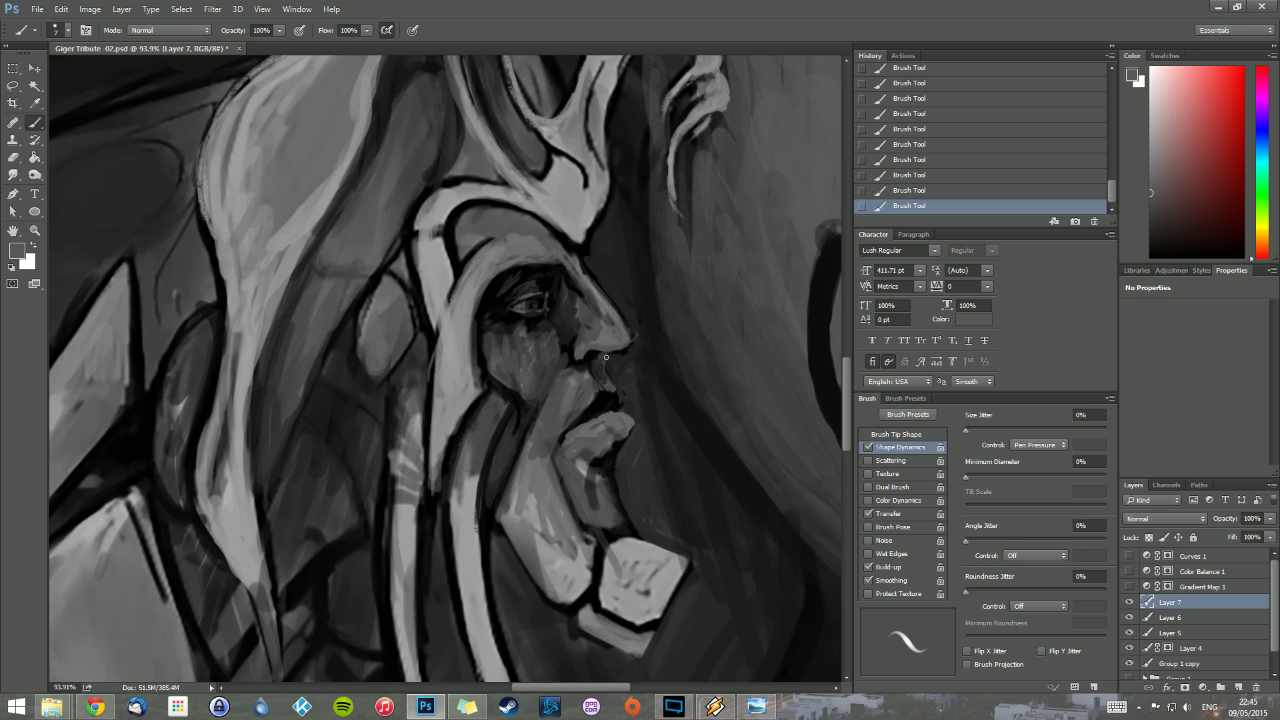
{"action": "left_click", "coordinate": [593, 353], "text": "alt"}
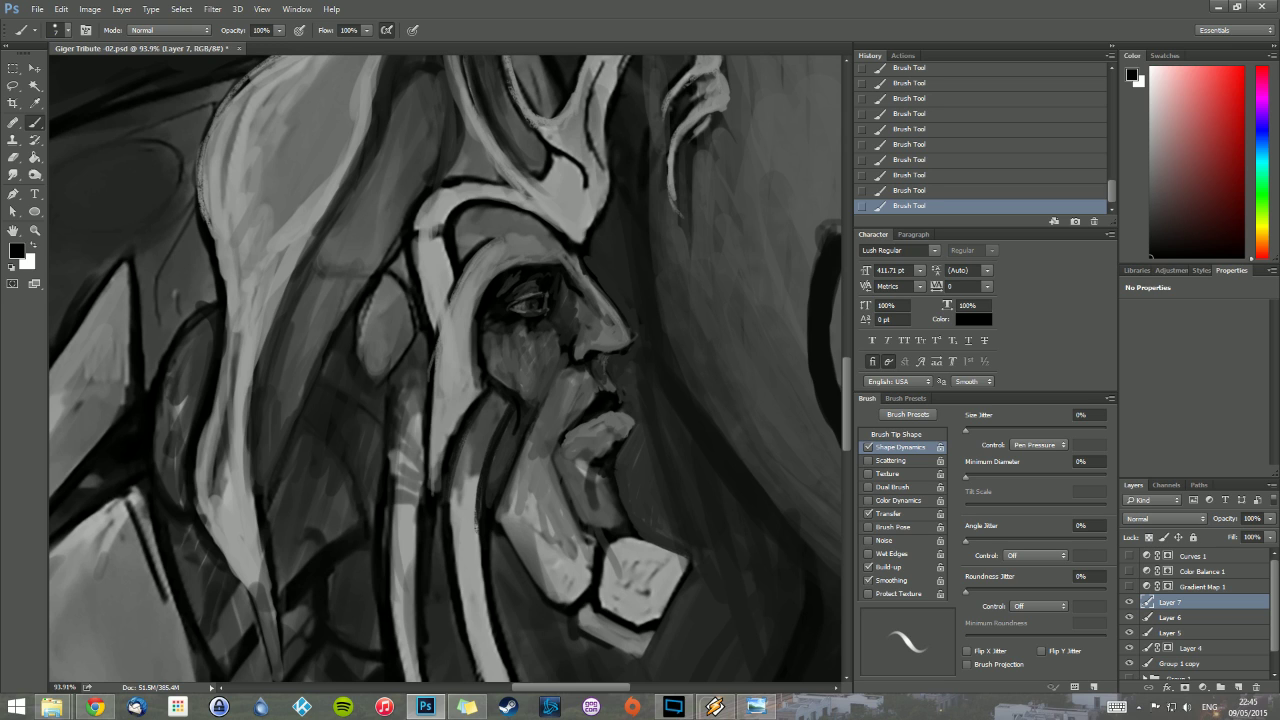
Step: Reshape and shade the figure's upper and lower lips with greys and darks sampled around the mouth
{"action": "left_click", "coordinate": [589, 369], "text": "alt"}
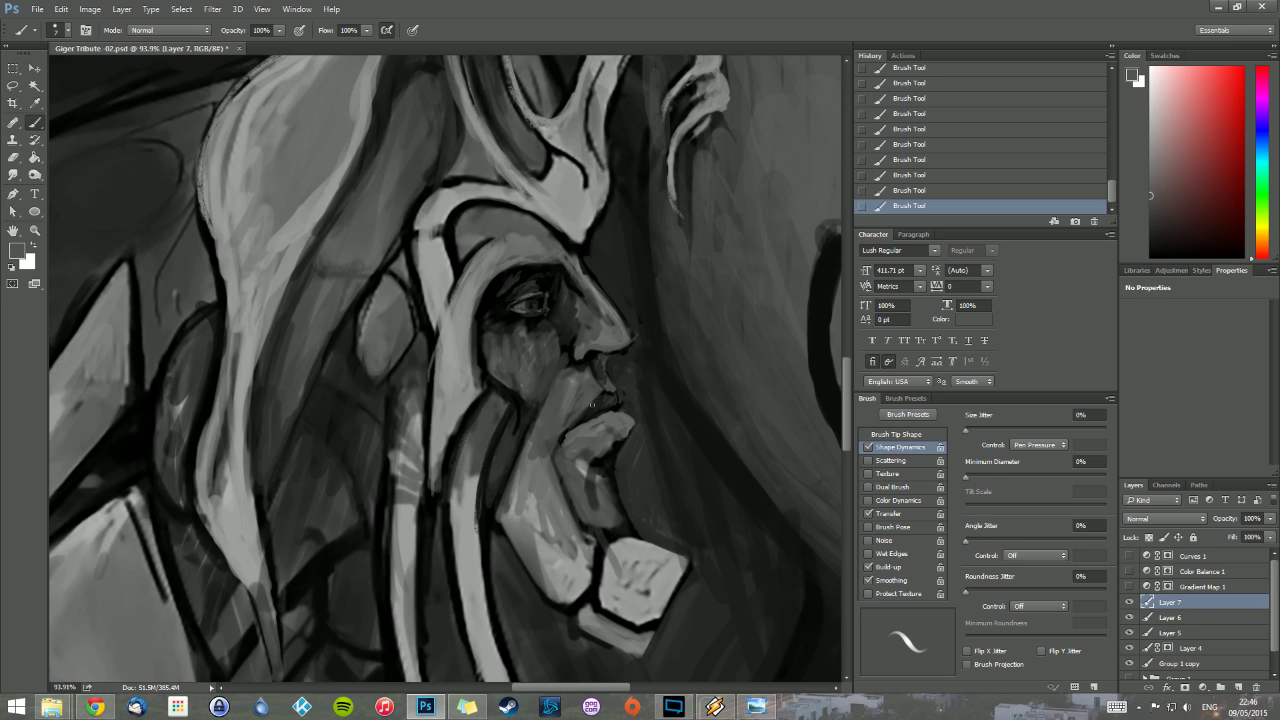
{"action": "left_click_drag", "start_coordinate": [596, 403], "coordinate": [607, 400]}
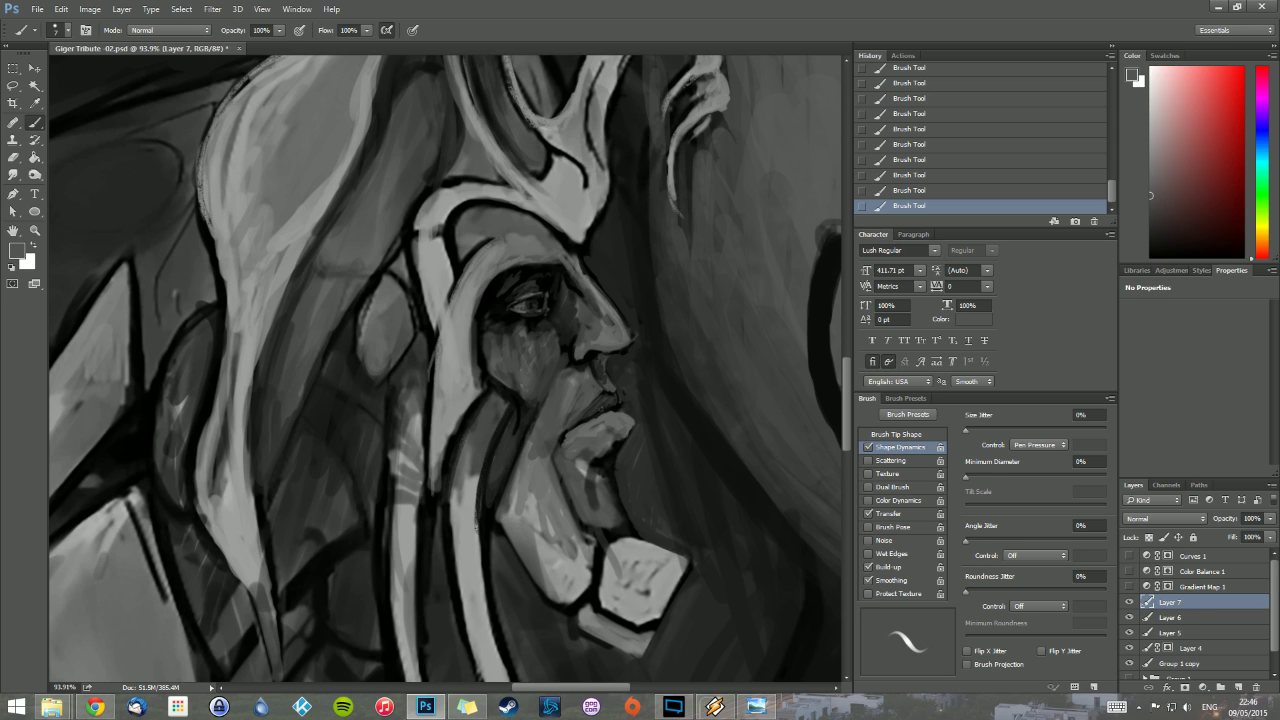
{"action": "left_click", "coordinate": [628, 410], "text": "alt"}
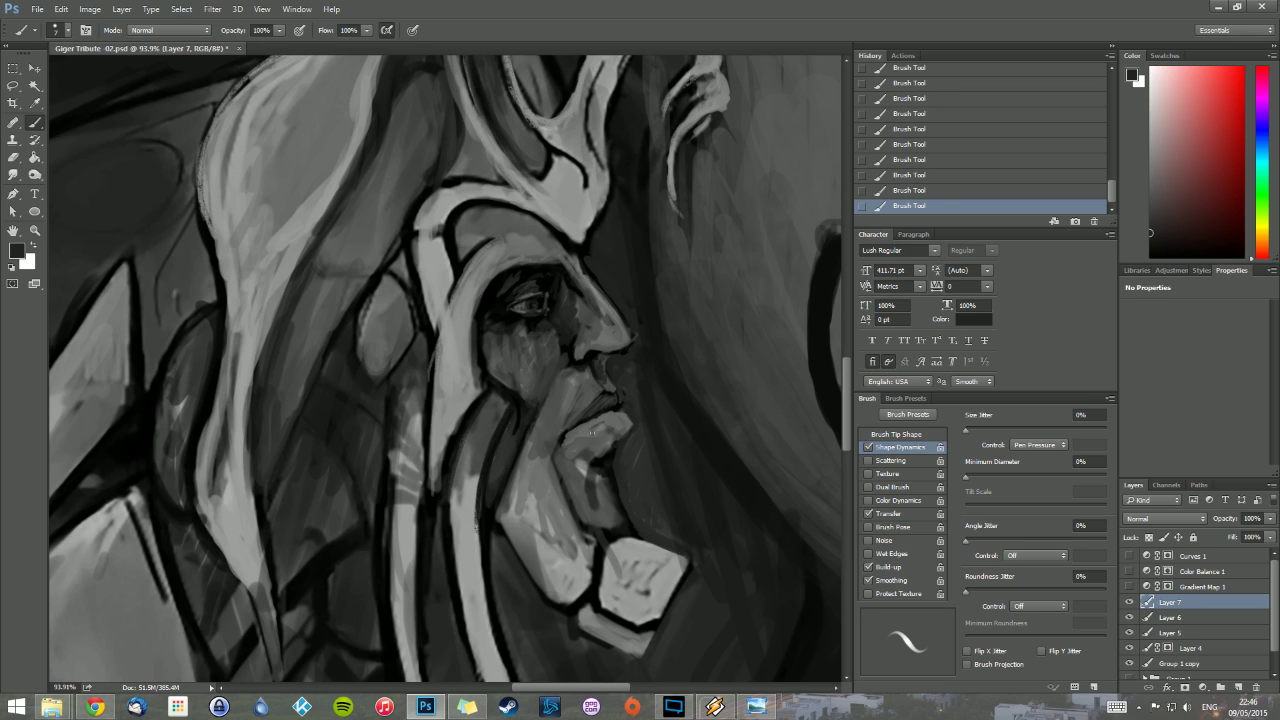
{"action": "left_click", "coordinate": [617, 446], "text": "alt"}
{"action": "mouse_move", "coordinate": [601, 455]}
{"action": "left_mouse_down"}
{"action": "mouse_move", "coordinate": [614, 441]}
{"action": "mouse_move", "coordinate": [592, 440]}
{"action": "mouse_move", "coordinate": [616, 438]}
{"action": "mouse_move", "coordinate": [605, 464]}
{"action": "mouse_move", "coordinate": [627, 428]}
{"action": "left_mouse_up"}
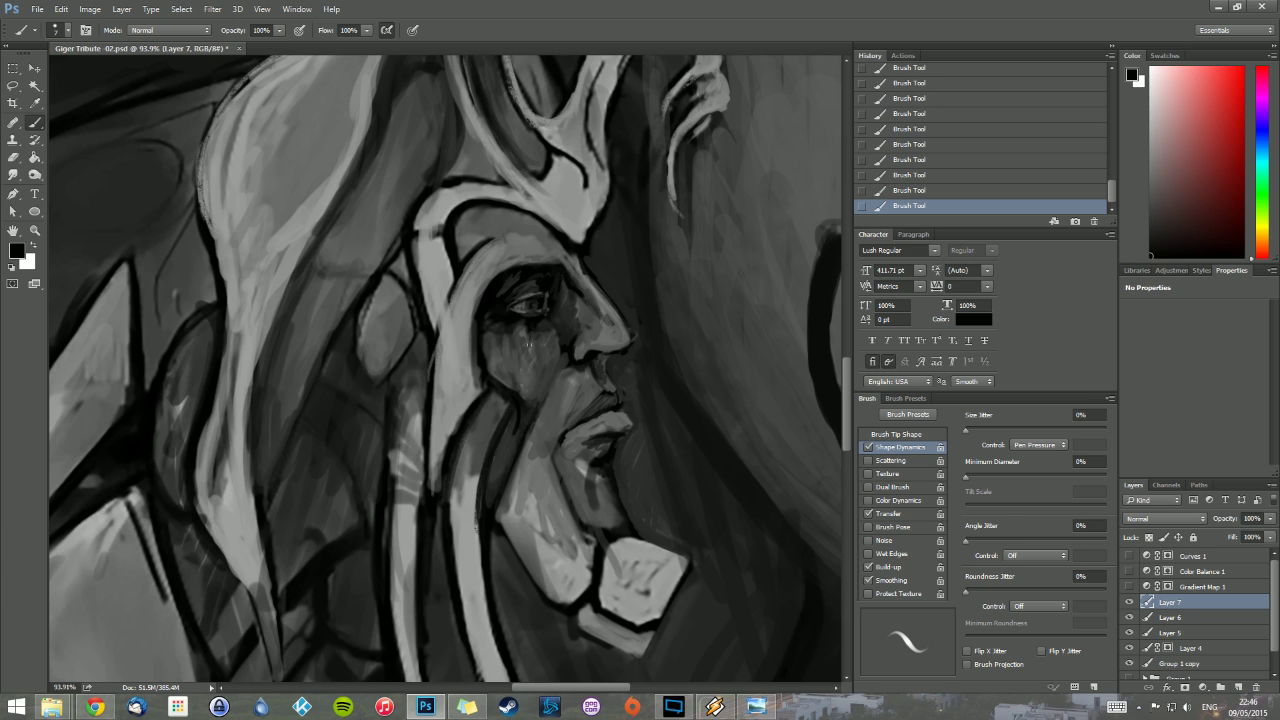
Step: Paint a black tear line below the figure's eye and blend the cheek in sampled grey with a 40 px brush
{"action": "left_click_drag", "start_coordinate": [527, 345], "coordinate": [523, 380]}
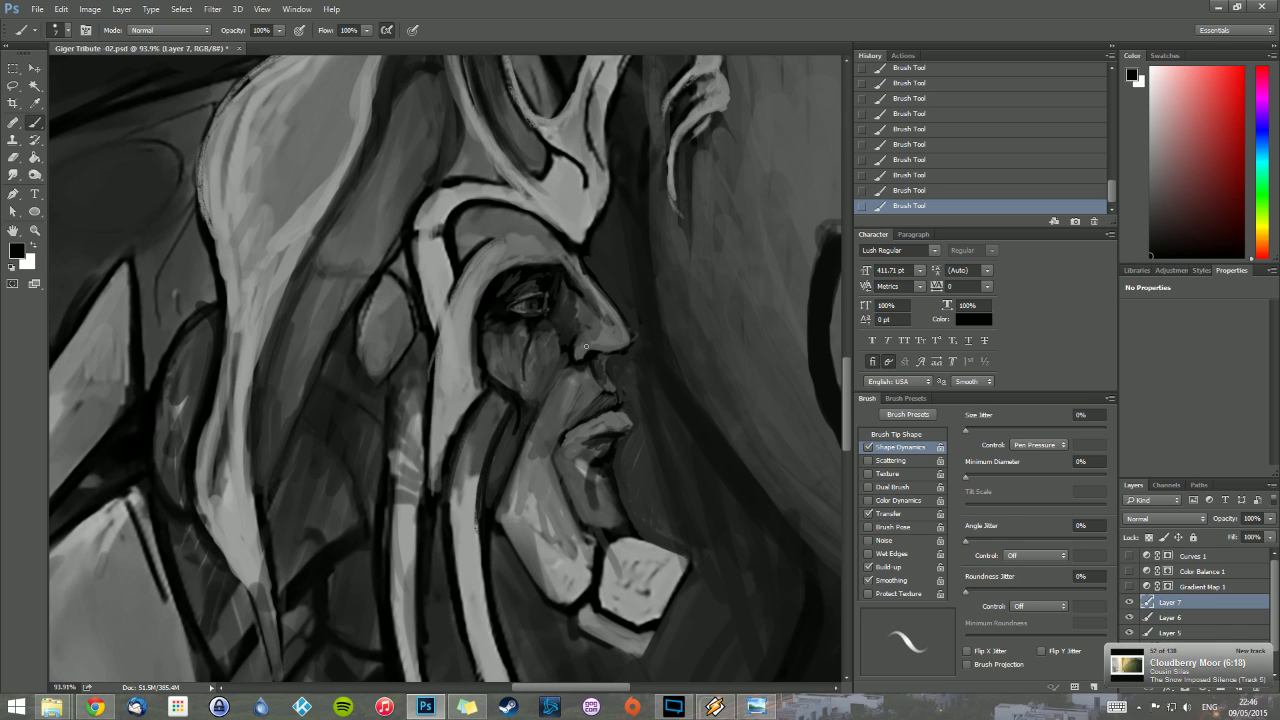
{"action": "left_click", "coordinate": [490, 365], "text": "alt"}
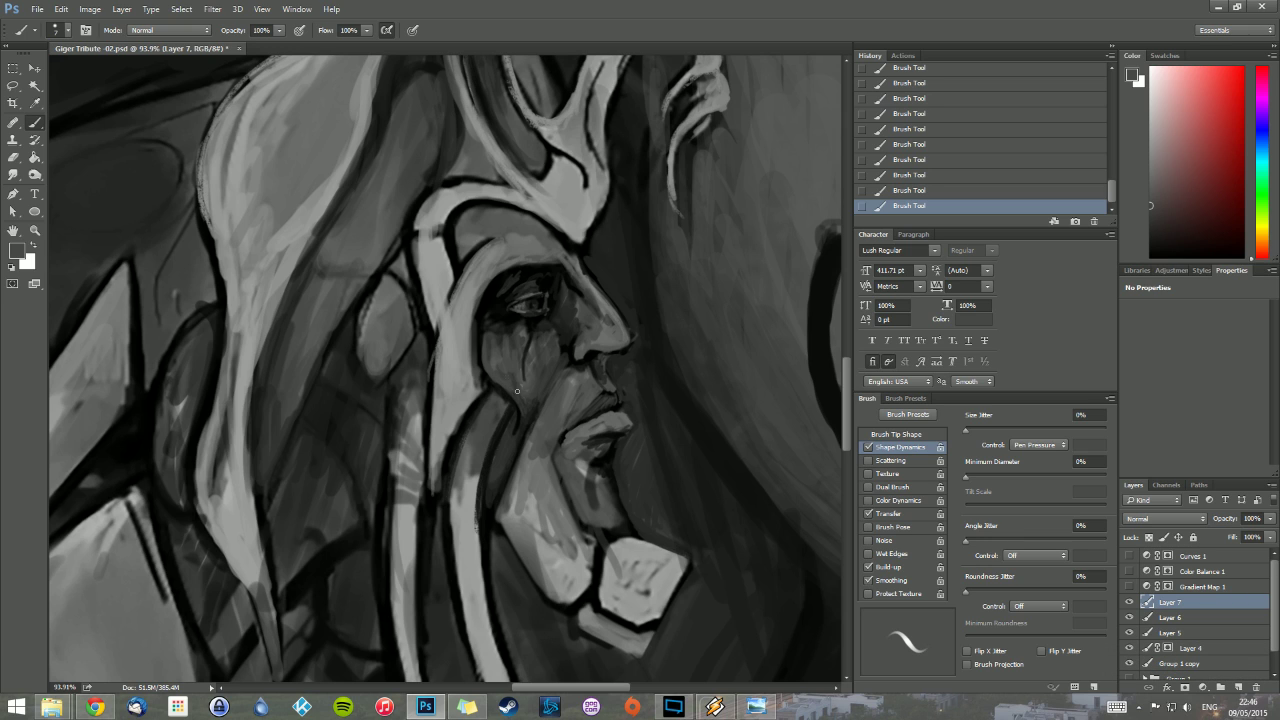
{"action": "right_click", "coordinate": [502, 341]}
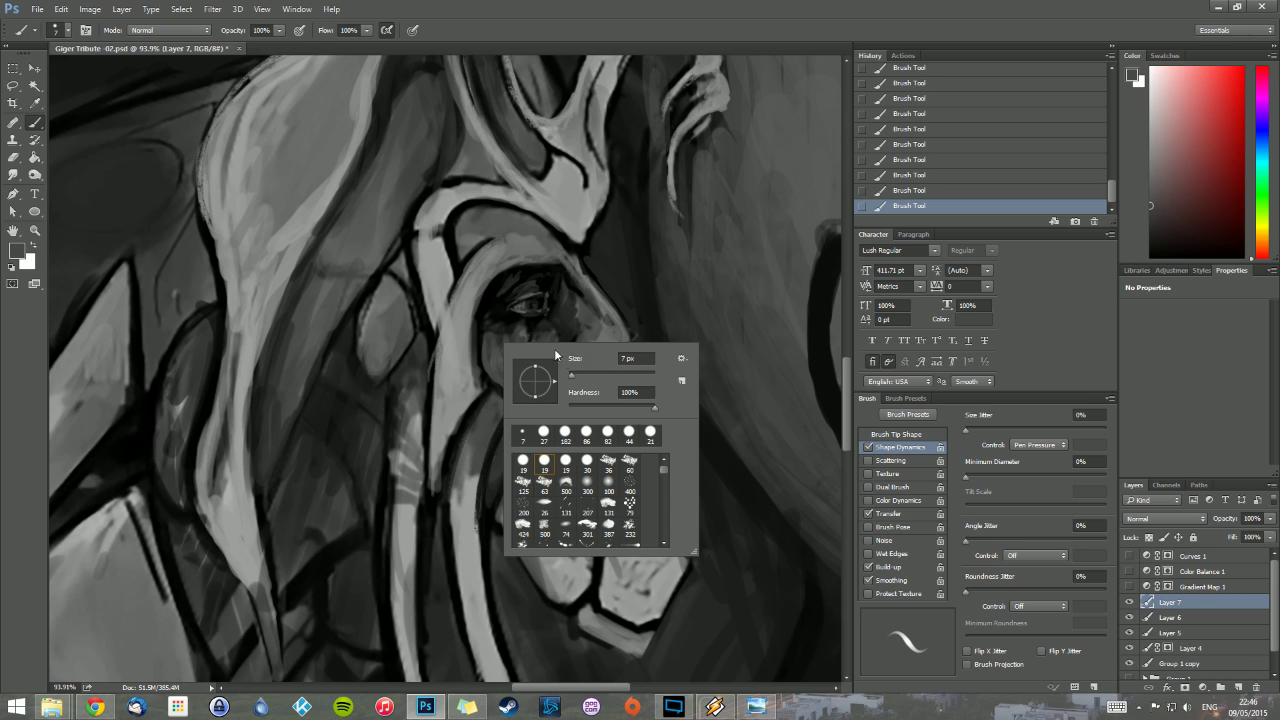
{"action": "left_click", "coordinate": [581, 374]}
{"action": "left_click_drag", "start_coordinate": [508, 337], "coordinate": [492, 357]}
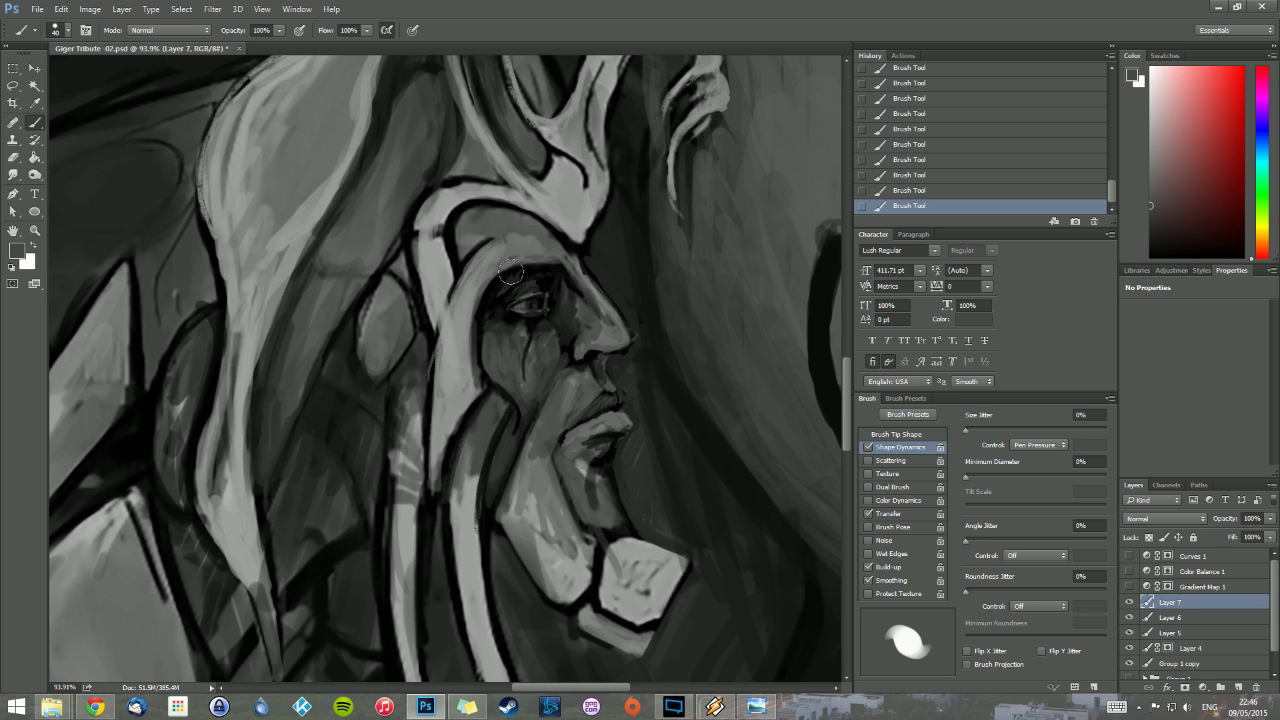
Step: Repaint the figure's brow and the pale headdress band around it with greys sampled from each area
{"action": "left_click", "coordinate": [465, 298], "text": "alt"}
{"action": "mouse_move", "coordinate": [465, 280]}
{"action": "left_mouse_down"}
{"action": "mouse_move", "coordinate": [504, 239]}
{"action": "mouse_move", "coordinate": [470, 256]}
{"action": "mouse_move", "coordinate": [487, 250]}
{"action": "mouse_move", "coordinate": [484, 221]}
{"action": "mouse_move", "coordinate": [485, 257]}
{"action": "mouse_move", "coordinate": [519, 223]}
{"action": "mouse_move", "coordinate": [509, 237]}
{"action": "mouse_move", "coordinate": [456, 208]}
{"action": "mouse_move", "coordinate": [448, 239]}
{"action": "mouse_move", "coordinate": [472, 234]}
{"action": "mouse_move", "coordinate": [460, 226]}
{"action": "mouse_move", "coordinate": [447, 253]}
{"action": "mouse_move", "coordinate": [530, 224]}
{"action": "mouse_move", "coordinate": [482, 215]}
{"action": "mouse_move", "coordinate": [451, 261]}
{"action": "mouse_move", "coordinate": [462, 217]}
{"action": "mouse_move", "coordinate": [476, 224]}
{"action": "mouse_move", "coordinate": [431, 244]}
{"action": "mouse_move", "coordinate": [439, 259]}
{"action": "mouse_move", "coordinate": [430, 230]}
{"action": "mouse_move", "coordinate": [424, 278]}
{"action": "mouse_move", "coordinate": [436, 205]}
{"action": "mouse_move", "coordinate": [418, 241]}
{"action": "mouse_move", "coordinate": [488, 186]}
{"action": "mouse_move", "coordinate": [546, 198]}
{"action": "left_mouse_up"}
{"action": "left_click", "coordinate": [479, 217], "text": "alt"}
{"action": "left_click", "coordinate": [456, 212], "text": "alt"}
{"action": "left_click", "coordinate": [433, 245], "text": "alt"}
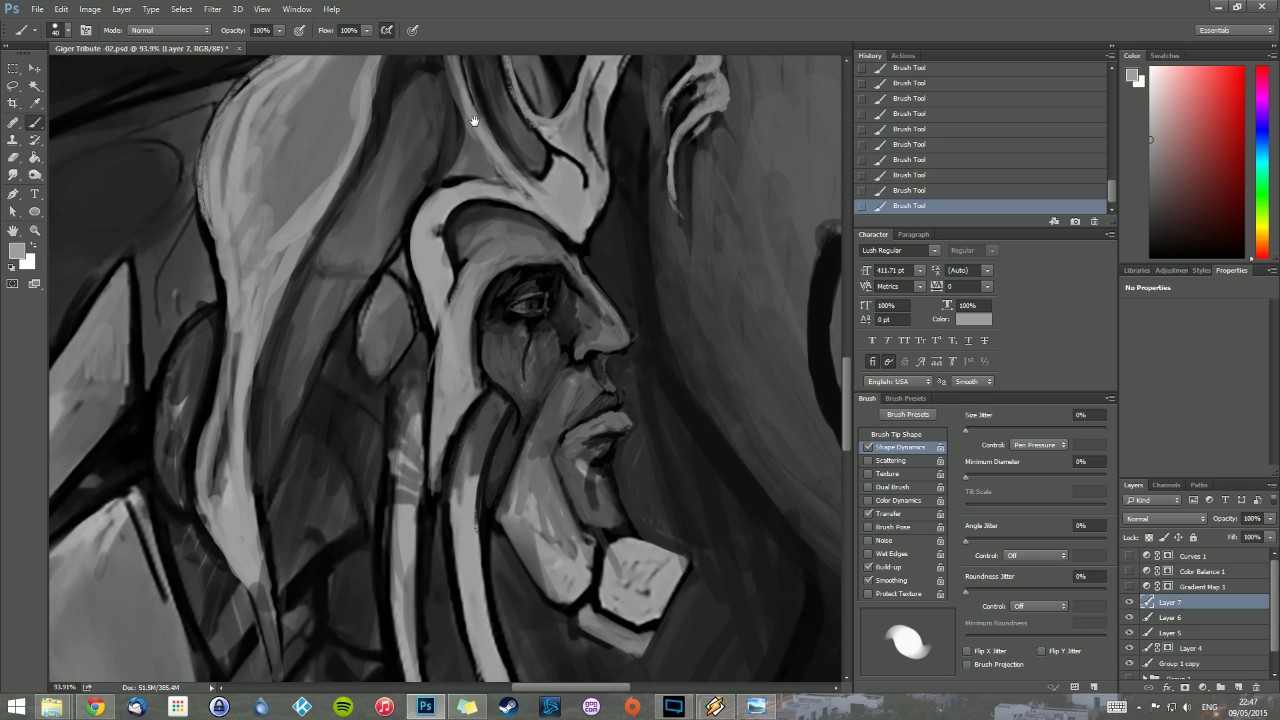
Step: Set the brush to 9 px and darken the inner edges of the headdress peak with black sampled from the background
{"action": "left_click_drag", "start_coordinate": [474, 121], "coordinate": [503, 171]}
{"action": "left_click", "coordinate": [620, 158], "text": "alt"}
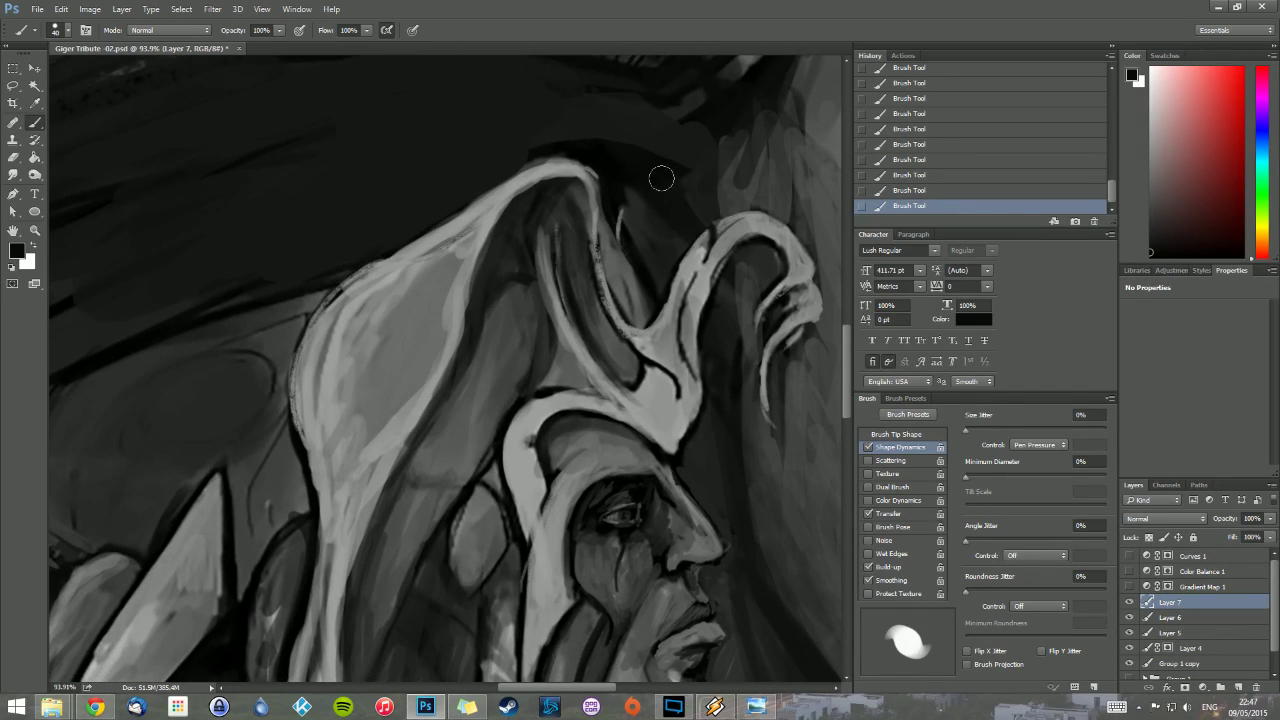
{"action": "right_click", "coordinate": [661, 178]}
{"action": "left_click_drag", "start_coordinate": [746, 215], "coordinate": [737, 215]}
{"action": "key", "text": "Return"}
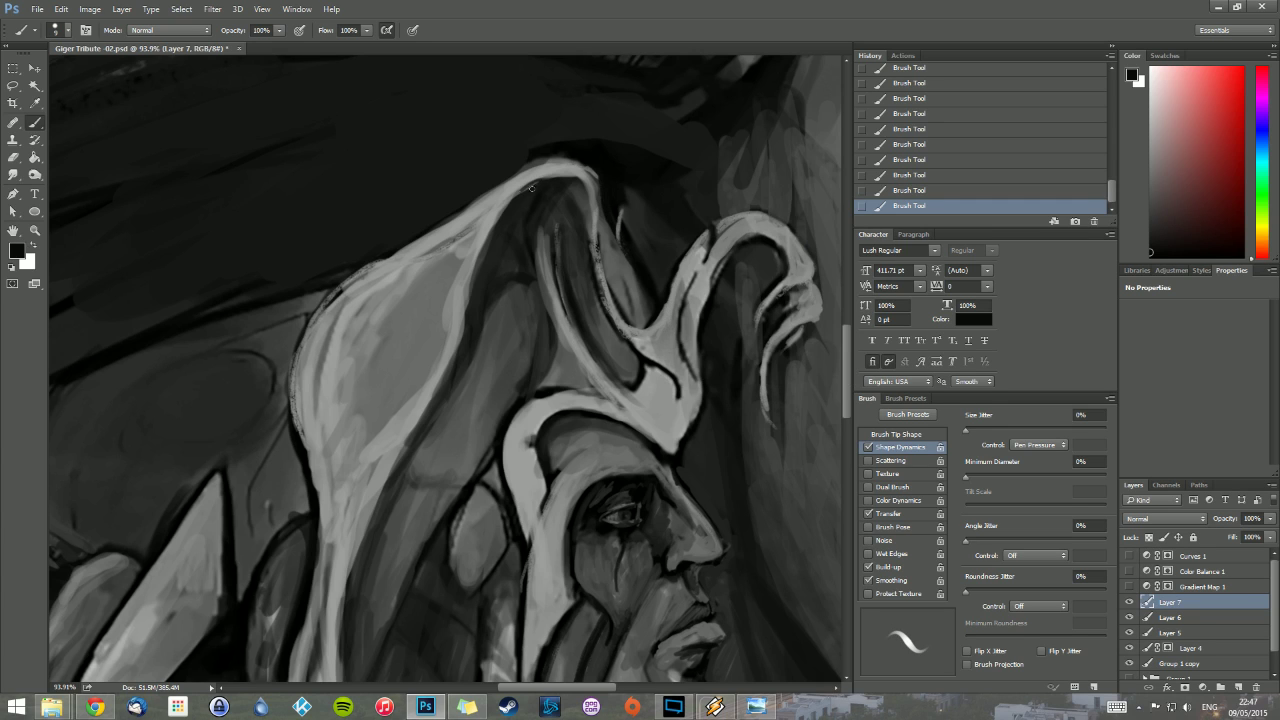
{"action": "left_click_drag", "start_coordinate": [531, 188], "coordinate": [483, 263]}
{"action": "mouse_move", "coordinate": [507, 204]}
{"action": "left_mouse_down"}
{"action": "mouse_move", "coordinate": [487, 242]}
{"action": "mouse_move", "coordinate": [516, 192]}
{"action": "mouse_move", "coordinate": [570, 176]}
{"action": "mouse_move", "coordinate": [593, 260]}
{"action": "left_mouse_up"}
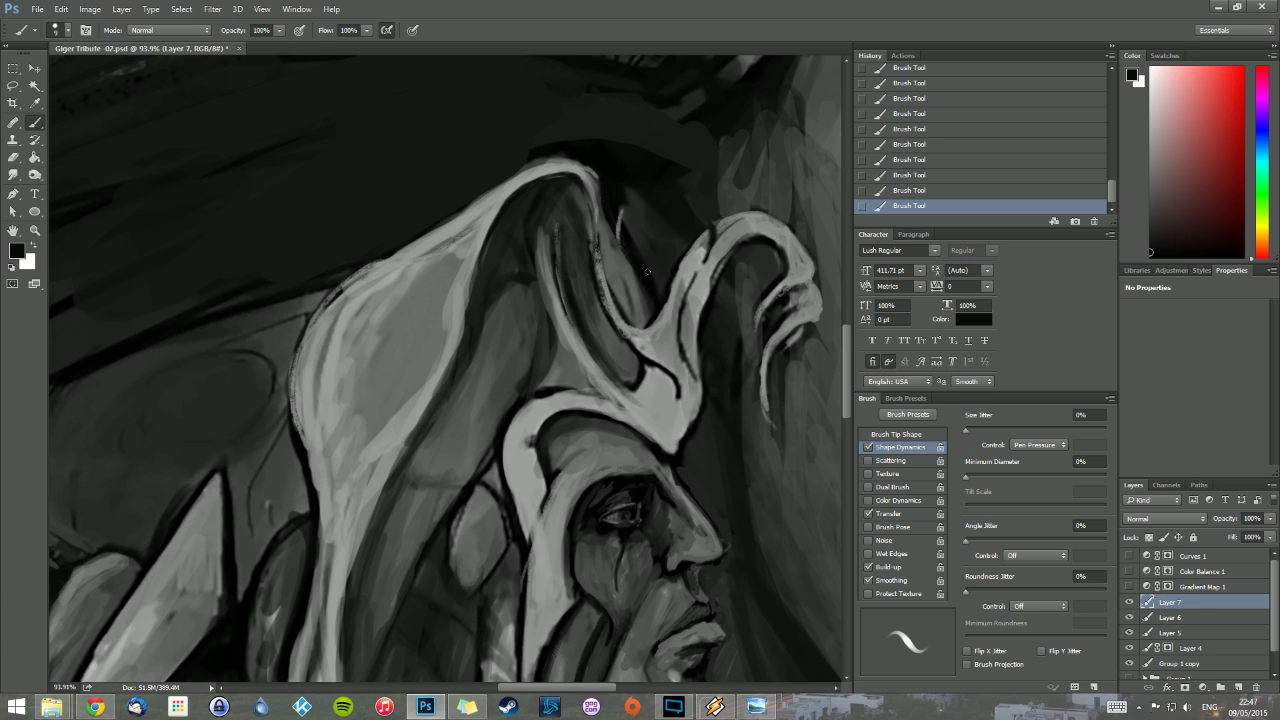
Step: Clean up the curled horn and its thin hanging tip with sampled light grey and dark background grey
{"action": "left_click", "coordinate": [701, 254], "text": "alt"}
{"action": "mouse_move", "coordinate": [660, 319]}
{"action": "left_mouse_down"}
{"action": "mouse_move", "coordinate": [688, 246]}
{"action": "mouse_move", "coordinate": [710, 228]}
{"action": "mouse_move", "coordinate": [765, 212]}
{"action": "mouse_move", "coordinate": [790, 226]}
{"action": "mouse_move", "coordinate": [815, 272]}
{"action": "left_mouse_up"}
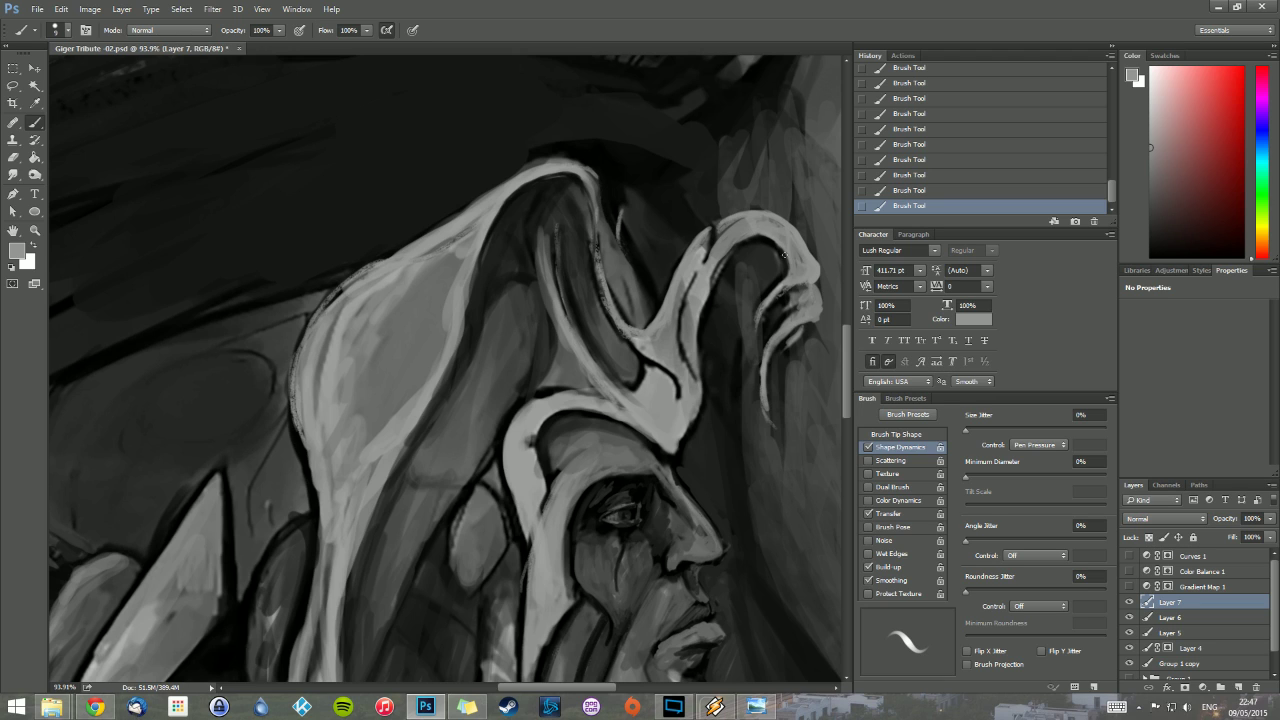
{"action": "left_click_drag", "start_coordinate": [780, 282], "coordinate": [757, 335]}
{"action": "left_click_drag", "start_coordinate": [763, 375], "coordinate": [763, 400]}
{"action": "left_click", "coordinate": [770, 390], "text": "alt"}
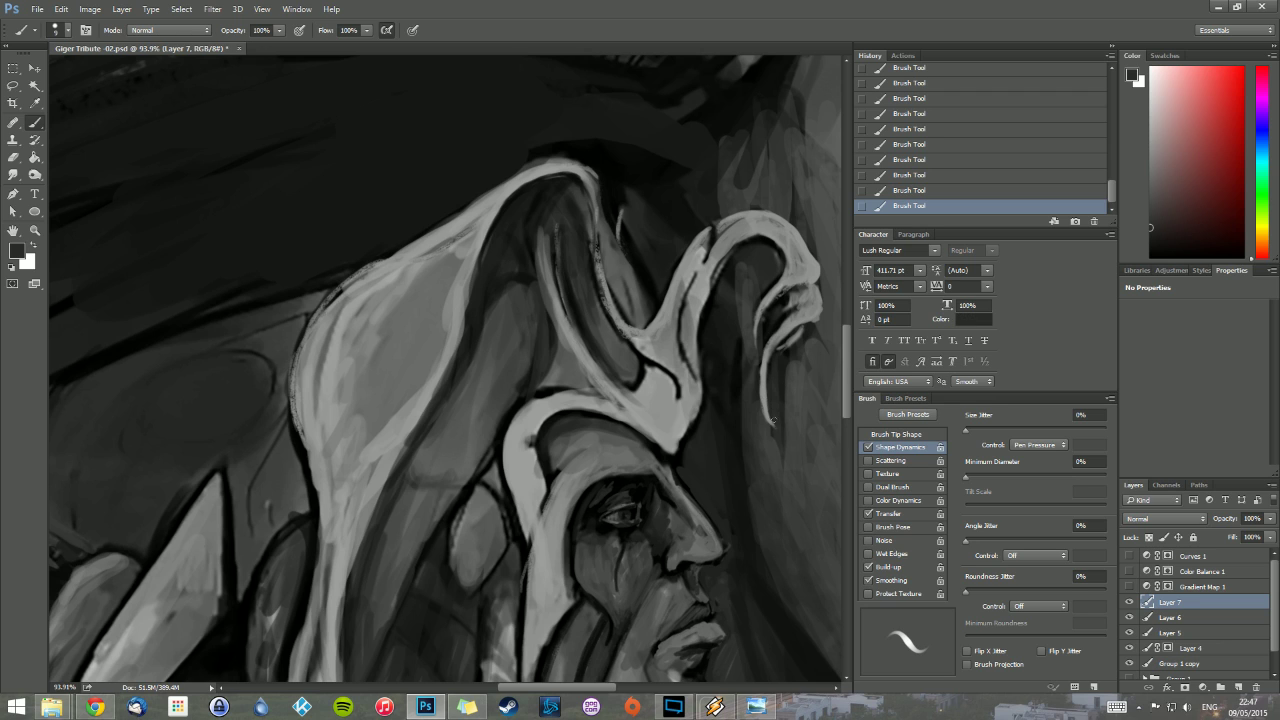
{"action": "left_click_drag", "start_coordinate": [765, 375], "coordinate": [773, 412]}
Step: Set the brush to 46 px and blend the horn's base and the adjoining headdress rim with sampled mid grey
{"action": "left_click", "coordinate": [676, 323], "text": "alt"}
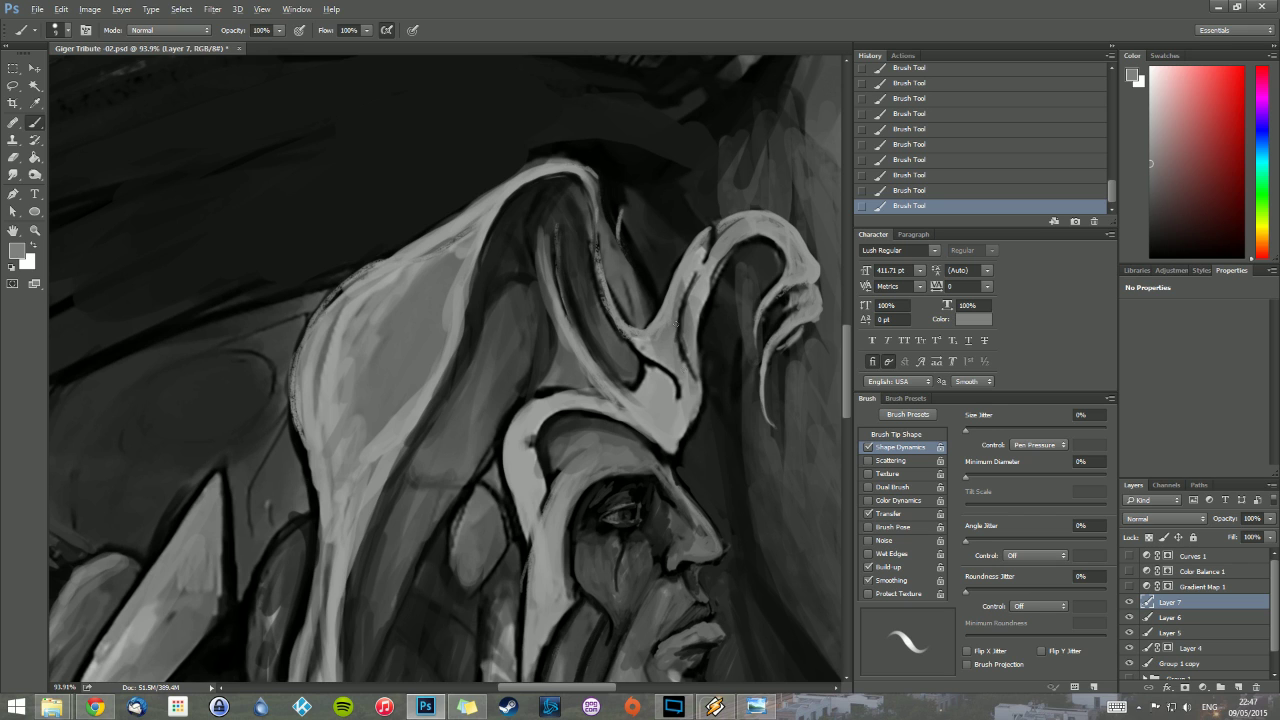
{"action": "right_click", "coordinate": [705, 285]}
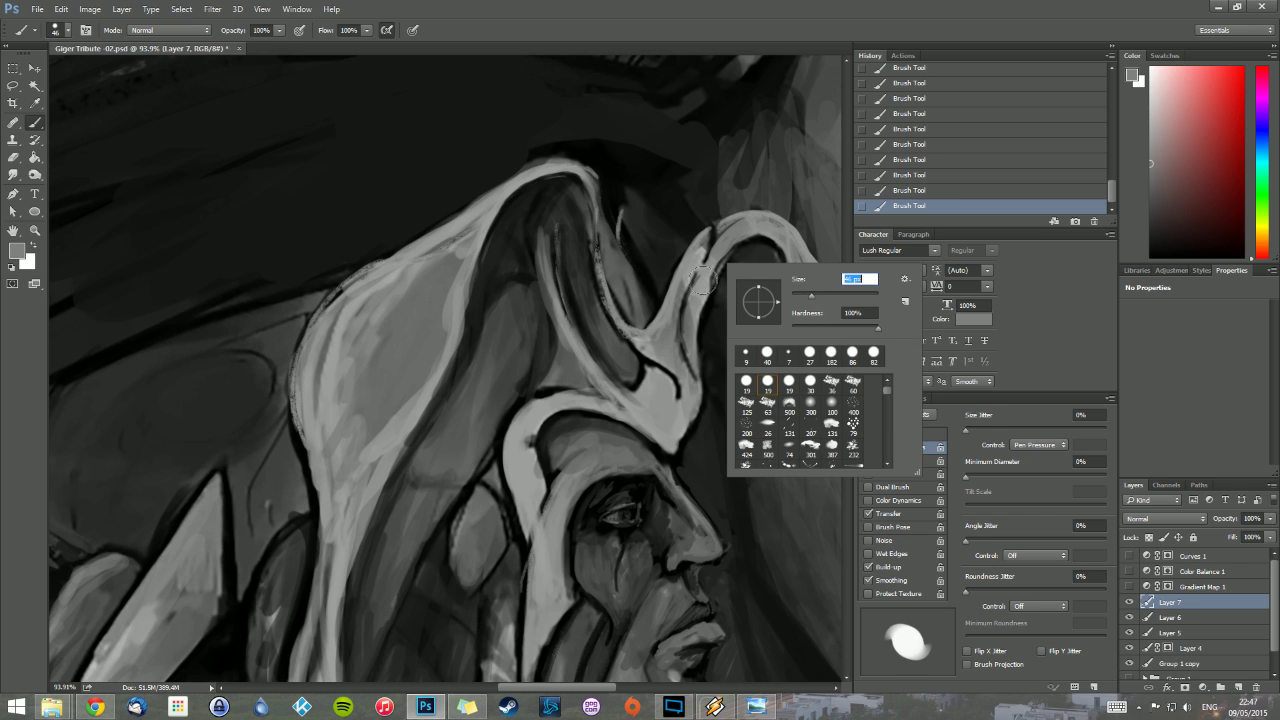
{"action": "mouse_move", "coordinate": [692, 277]}
{"action": "left_mouse_down"}
{"action": "mouse_move", "coordinate": [679, 358]}
{"action": "mouse_move", "coordinate": [722, 238]}
{"action": "mouse_move", "coordinate": [696, 274]}
{"action": "mouse_move", "coordinate": [684, 361]}
{"action": "mouse_move", "coordinate": [634, 378]}
{"action": "mouse_move", "coordinate": [660, 354]}
{"action": "mouse_move", "coordinate": [645, 358]}
{"action": "mouse_move", "coordinate": [652, 388]}
{"action": "mouse_move", "coordinate": [654, 350]}
{"action": "left_mouse_up"}
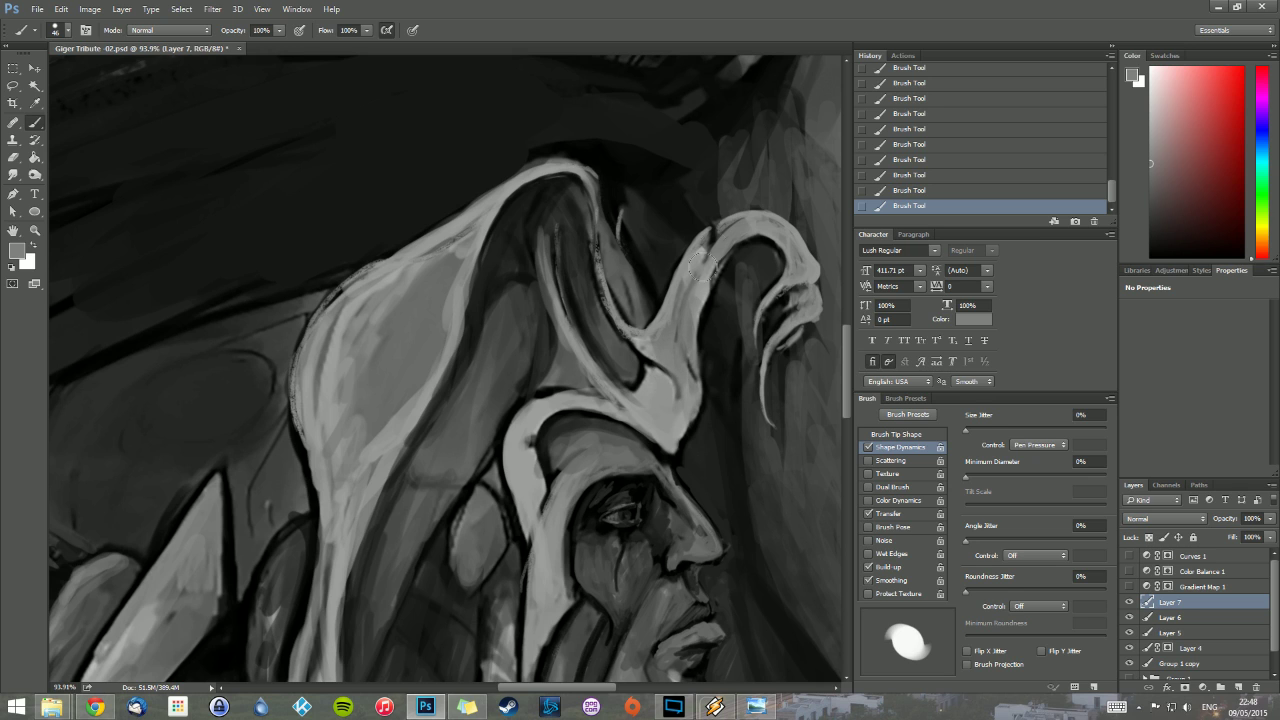
{"action": "left_click_drag", "start_coordinate": [596, 258], "coordinate": [624, 338]}
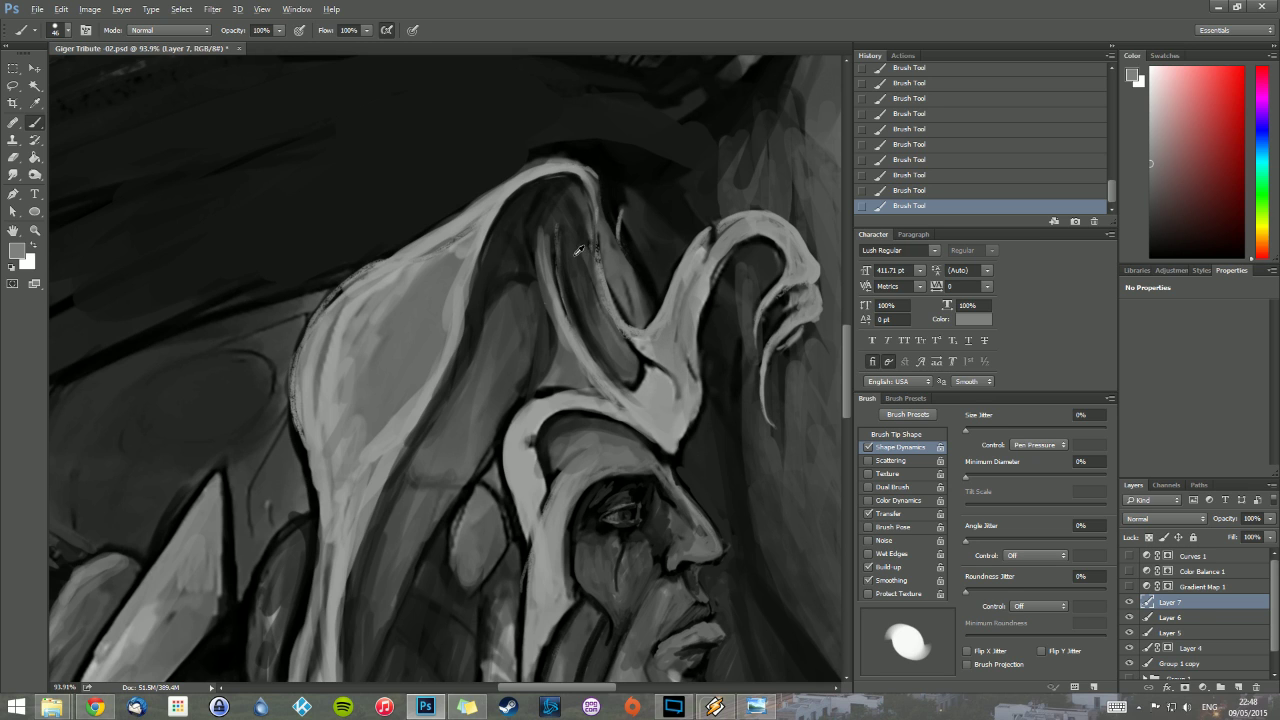
Step: Blend the headdress's broad pale back panel with mid grey sampled from its outer edge
{"action": "left_click", "coordinate": [577, 251], "text": "alt"}
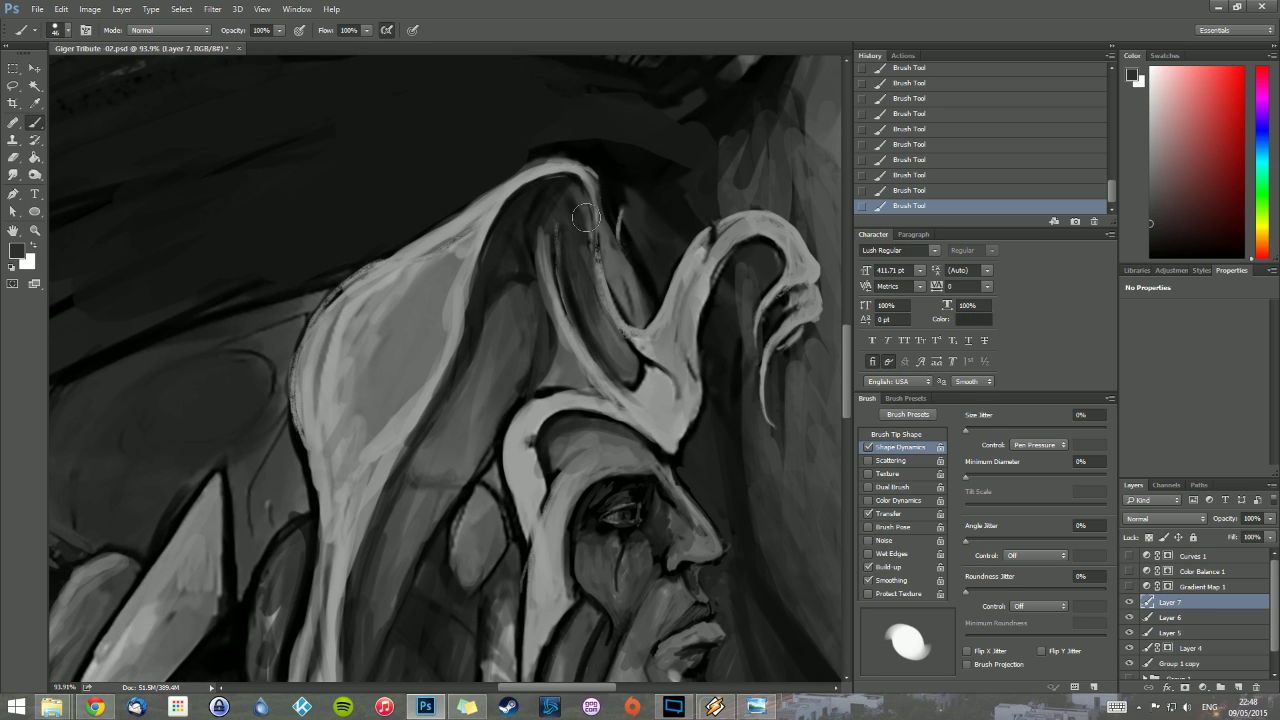
{"action": "left_click", "coordinate": [318, 368], "text": "alt"}
{"action": "left_click_drag", "start_coordinate": [345, 318], "coordinate": [326, 412]}
{"action": "left_click_drag", "start_coordinate": [352, 350], "coordinate": [328, 426]}
{"action": "mouse_move", "coordinate": [364, 316]}
{"action": "left_mouse_down"}
{"action": "mouse_move", "coordinate": [400, 288]}
{"action": "mouse_move", "coordinate": [324, 326]}
{"action": "left_mouse_up"}
{"action": "mouse_move", "coordinate": [366, 288]}
{"action": "left_mouse_down"}
{"action": "mouse_move", "coordinate": [420, 270]}
{"action": "mouse_move", "coordinate": [360, 278]}
{"action": "mouse_move", "coordinate": [455, 325]}
{"action": "mouse_move", "coordinate": [379, 472]}
{"action": "mouse_move", "coordinate": [425, 385]}
{"action": "left_mouse_up"}
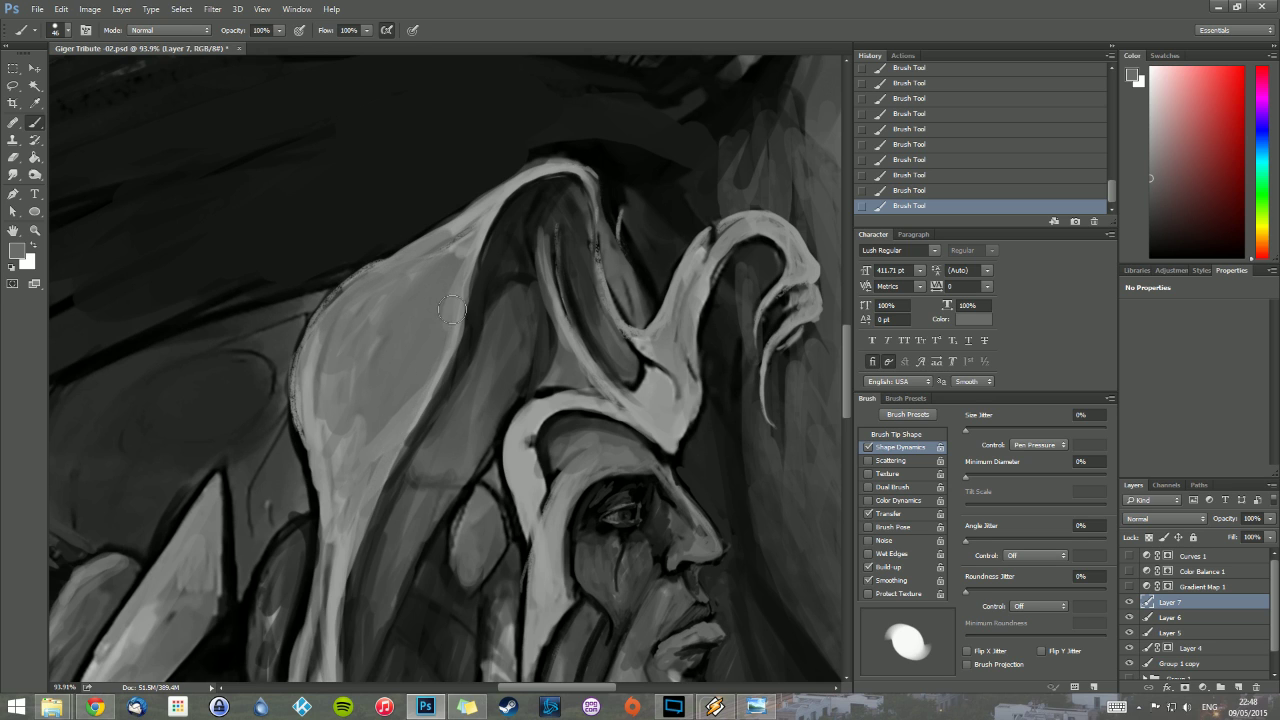
Step: Reduce the brush size and redraw the dark contour along the back panel's inner edge with sampled black
{"action": "left_click", "coordinate": [523, 400], "text": "alt"}
{"action": "right_click", "coordinate": [523, 412]}
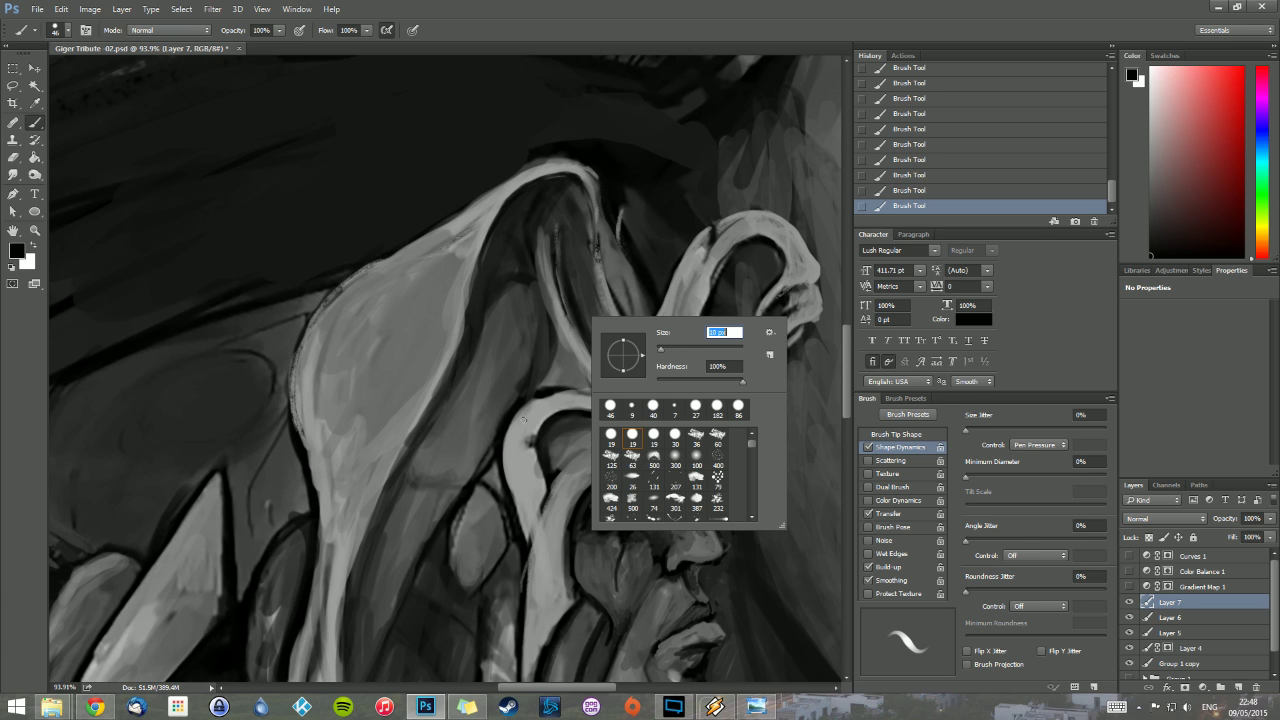
{"action": "mouse_move", "coordinate": [360, 545]}
{"action": "left_mouse_down"}
{"action": "mouse_move", "coordinate": [357, 556]}
{"action": "mouse_move", "coordinate": [462, 378]}
{"action": "left_mouse_up"}
{"action": "left_click_drag", "start_coordinate": [436, 424], "coordinate": [480, 252]}
{"action": "left_click_drag", "start_coordinate": [472, 304], "coordinate": [482, 256]}
Step: Clean up both edges of the headdress's back panel with grey sampled from its surface
{"action": "left_click", "coordinate": [452, 332], "text": "alt"}
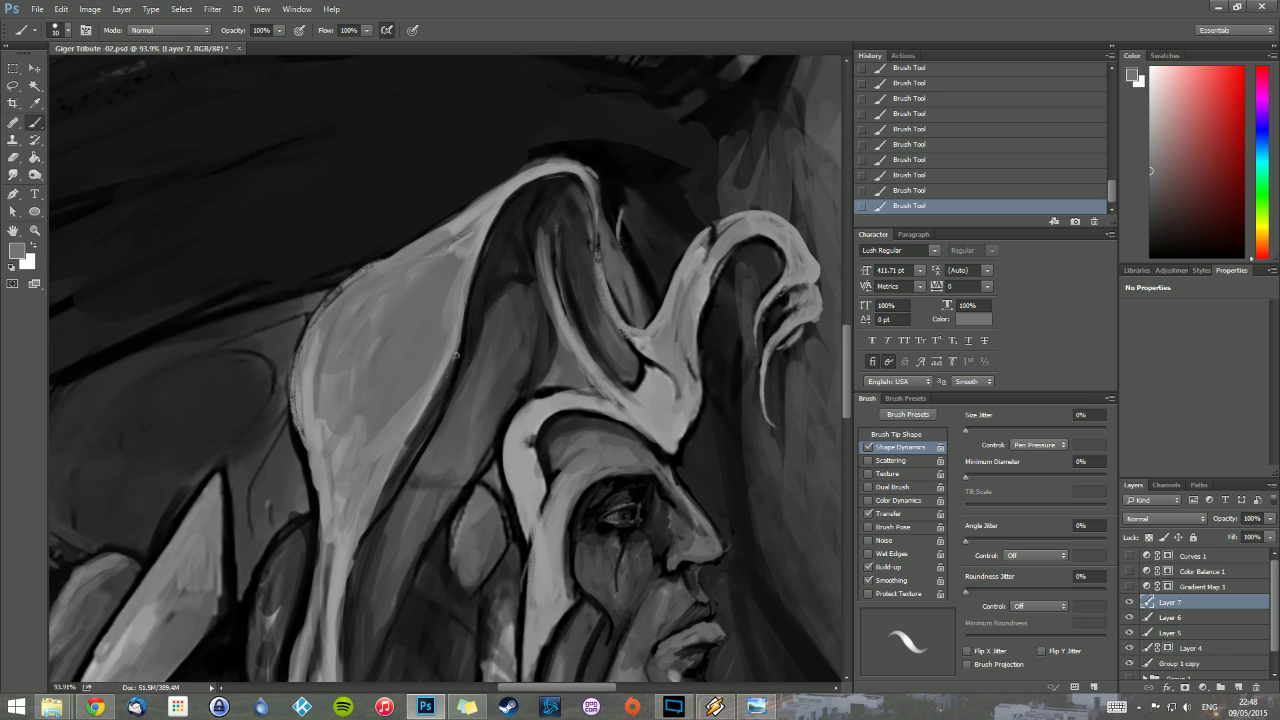
{"action": "left_click_drag", "start_coordinate": [457, 348], "coordinate": [424, 433]}
{"action": "mouse_move", "coordinate": [364, 532]}
{"action": "left_mouse_down"}
{"action": "mouse_move", "coordinate": [412, 464]}
{"action": "mouse_move", "coordinate": [450, 354]}
{"action": "left_mouse_up"}
{"action": "left_click_drag", "start_coordinate": [426, 412], "coordinate": [354, 536]}
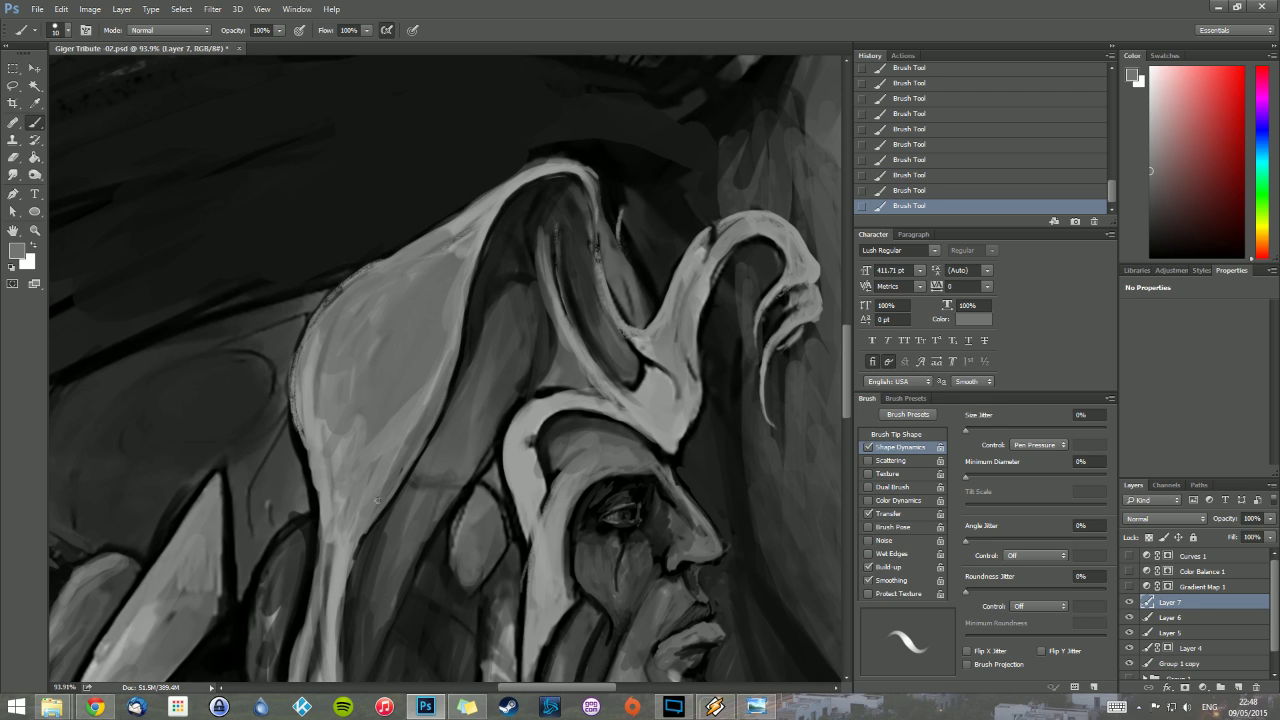
{"action": "left_click_drag", "start_coordinate": [376, 500], "coordinate": [423, 445]}
{"action": "mouse_move", "coordinate": [298, 428]}
{"action": "left_mouse_down"}
{"action": "mouse_move", "coordinate": [326, 509]}
{"action": "mouse_move", "coordinate": [307, 450]}
{"action": "mouse_move", "coordinate": [288, 447]}
{"action": "mouse_move", "coordinate": [304, 467]}
{"action": "mouse_move", "coordinate": [289, 402]}
{"action": "mouse_move", "coordinate": [297, 441]}
{"action": "mouse_move", "coordinate": [304, 333]}
{"action": "mouse_move", "coordinate": [293, 370]}
{"action": "mouse_move", "coordinate": [320, 305]}
{"action": "mouse_move", "coordinate": [296, 353]}
{"action": "mouse_move", "coordinate": [345, 285]}
{"action": "left_mouse_up"}
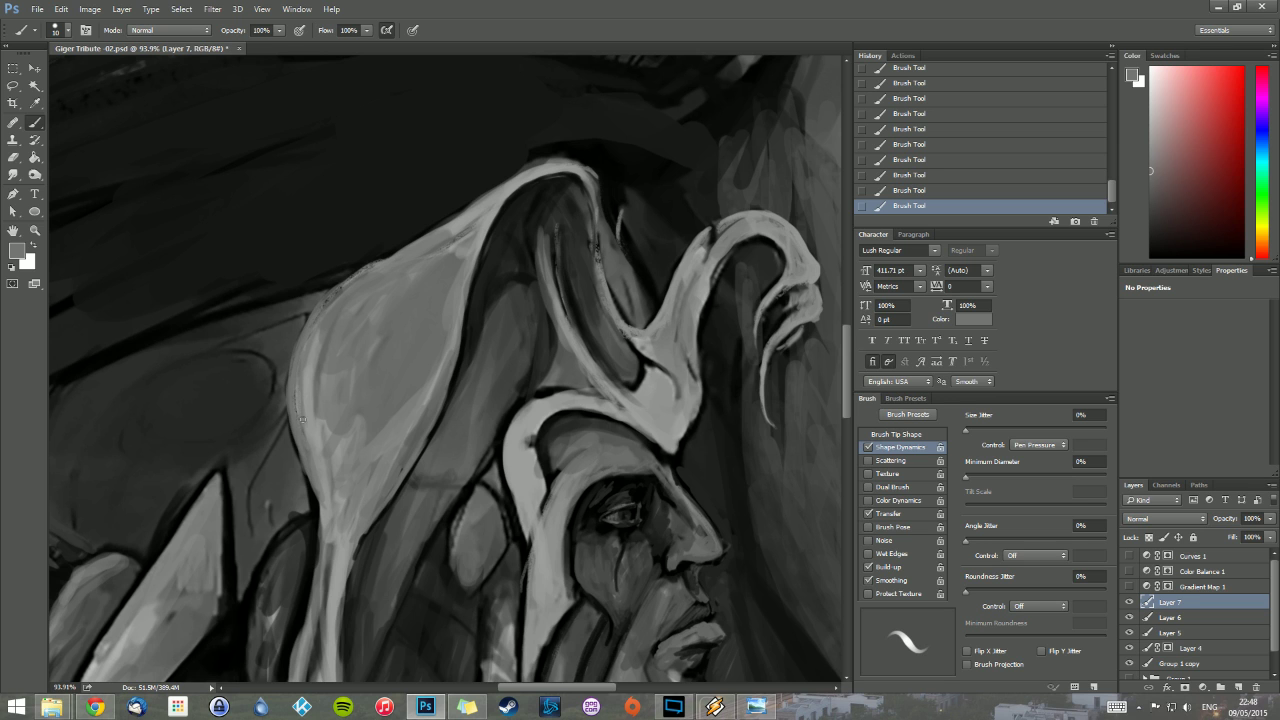
Step: Refine the back panel's tapering lower strand and upper rim, using light grey sampled from the panel
{"action": "left_click_drag", "start_coordinate": [305, 466], "coordinate": [317, 568]}
{"action": "left_click_drag", "start_coordinate": [345, 449], "coordinate": [382, 348]}
{"action": "mouse_move", "coordinate": [400, 395]}
{"action": "left_mouse_down"}
{"action": "mouse_move", "coordinate": [384, 500]}
{"action": "mouse_move", "coordinate": [419, 466]}
{"action": "mouse_move", "coordinate": [400, 436]}
{"action": "mouse_move", "coordinate": [368, 543]}
{"action": "mouse_move", "coordinate": [371, 520]}
{"action": "mouse_move", "coordinate": [387, 614]}
{"action": "mouse_move", "coordinate": [372, 533]}
{"action": "mouse_move", "coordinate": [385, 560]}
{"action": "mouse_move", "coordinate": [420, 391]}
{"action": "mouse_move", "coordinate": [409, 423]}
{"action": "mouse_move", "coordinate": [429, 418]}
{"action": "mouse_move", "coordinate": [426, 436]}
{"action": "mouse_move", "coordinate": [382, 495]}
{"action": "mouse_move", "coordinate": [399, 423]}
{"action": "left_mouse_up"}
{"action": "left_click", "coordinate": [418, 409], "text": "alt"}
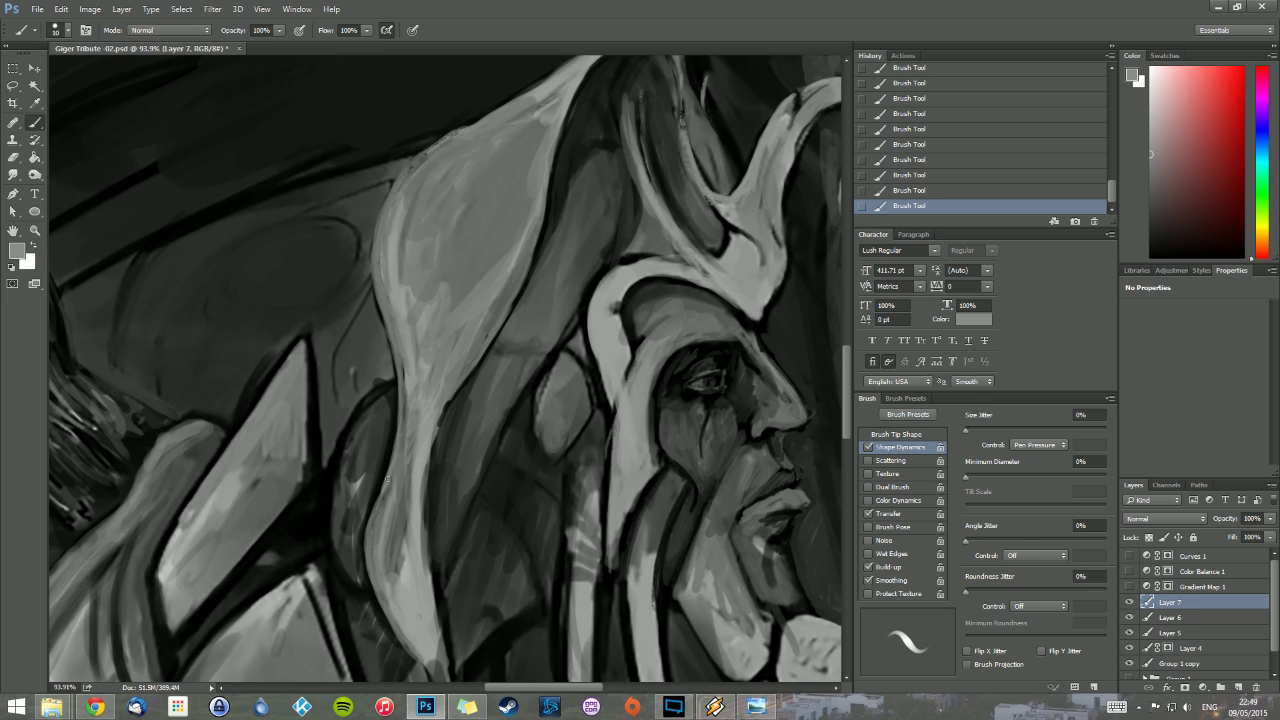
{"action": "mouse_move", "coordinate": [387, 478]}
{"action": "left_mouse_down"}
{"action": "mouse_move", "coordinate": [384, 502]}
{"action": "mouse_move", "coordinate": [398, 470]}
{"action": "mouse_move", "coordinate": [399, 574]}
{"action": "mouse_move", "coordinate": [392, 544]}
{"action": "mouse_move", "coordinate": [406, 592]}
{"action": "left_mouse_up"}
{"action": "left_click_drag", "start_coordinate": [427, 460], "coordinate": [456, 389]}
{"action": "left_click_drag", "start_coordinate": [433, 433], "coordinate": [460, 388]}
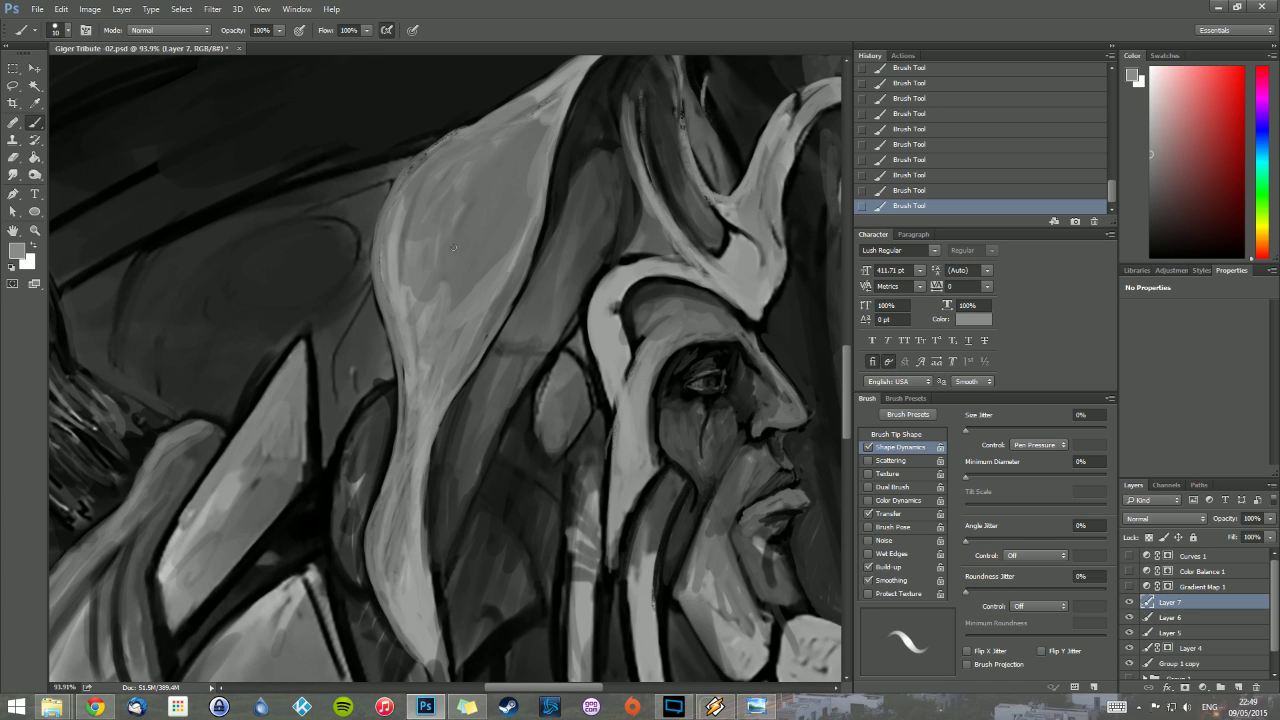
{"action": "mouse_move", "coordinate": [395, 198]}
{"action": "left_mouse_down"}
{"action": "mouse_move", "coordinate": [461, 131]}
{"action": "mouse_move", "coordinate": [429, 151]}
{"action": "mouse_move", "coordinate": [553, 75]}
{"action": "left_mouse_up"}
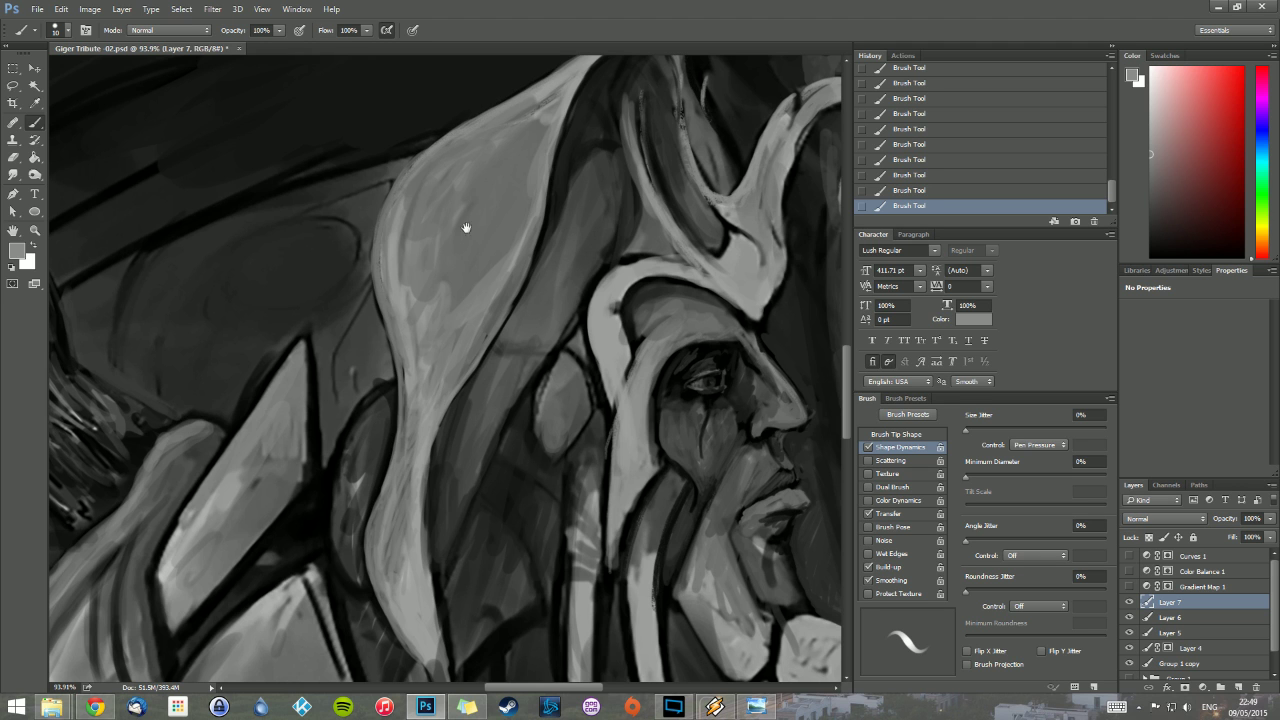
Step: Widen and tidy the outer edge of the pale headdress band beside the face with light grey
{"action": "mouse_move", "coordinate": [411, 423]}
{"action": "left_mouse_down"}
{"action": "mouse_move", "coordinate": [480, 160]}
{"action": "mouse_move", "coordinate": [423, 229]}
{"action": "left_mouse_up"}
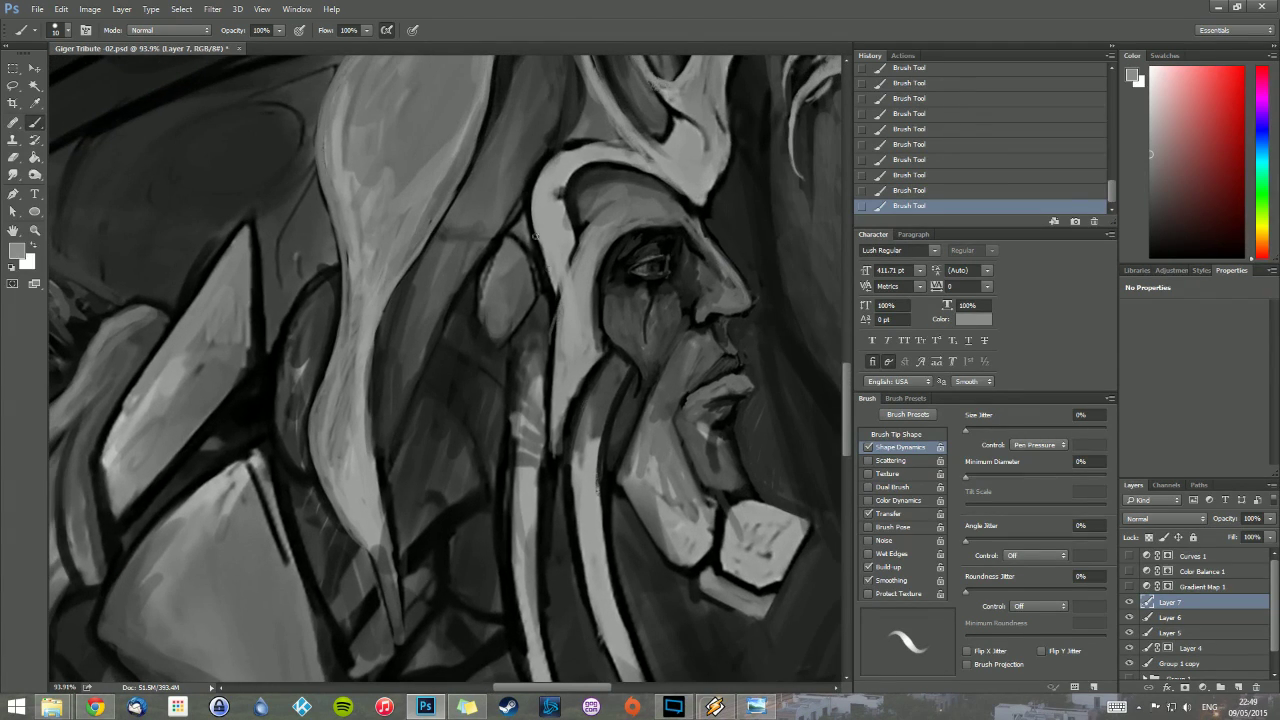
{"action": "mouse_move", "coordinate": [535, 237]}
{"action": "left_mouse_down"}
{"action": "mouse_move", "coordinate": [555, 312]}
{"action": "mouse_move", "coordinate": [550, 430]}
{"action": "left_mouse_up"}
{"action": "mouse_move", "coordinate": [567, 251]}
{"action": "left_mouse_down"}
{"action": "mouse_move", "coordinate": [571, 270]}
{"action": "mouse_move", "coordinate": [560, 184]}
{"action": "mouse_move", "coordinate": [531, 190]}
{"action": "mouse_move", "coordinate": [566, 147]}
{"action": "mouse_move", "coordinate": [605, 146]}
{"action": "left_mouse_up"}
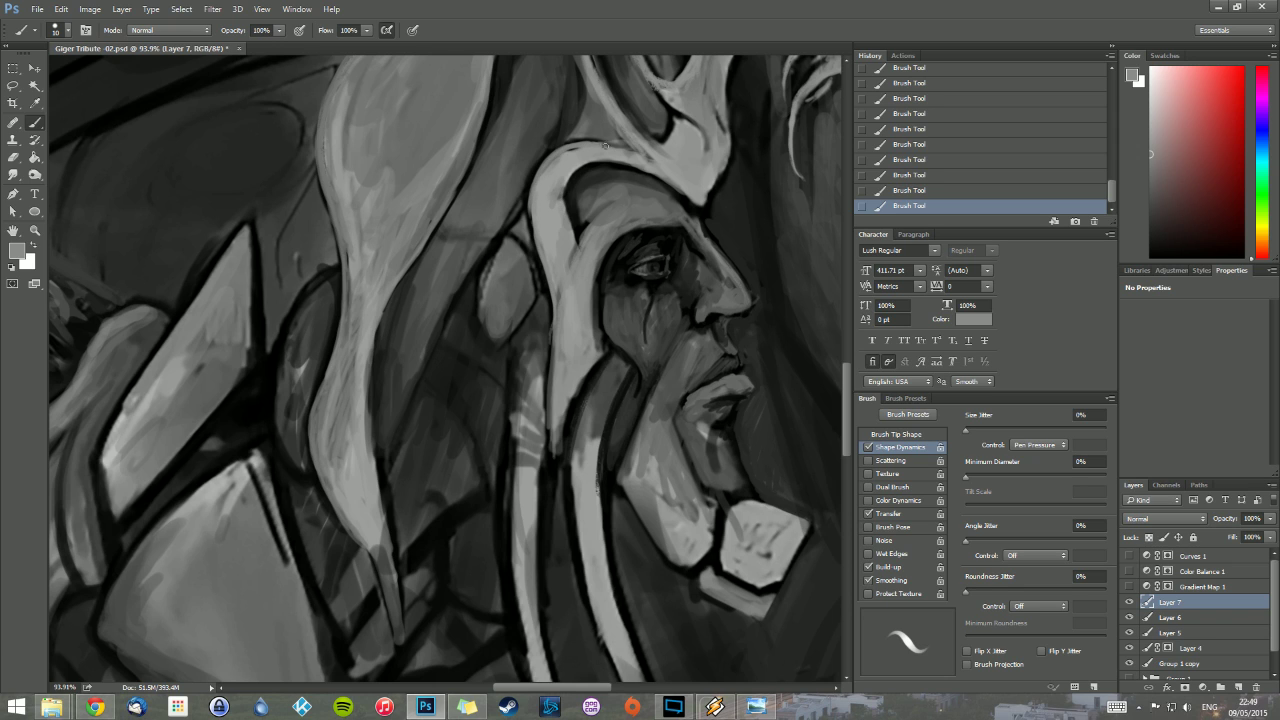
{"action": "left_click_drag", "start_coordinate": [534, 192], "coordinate": [543, 258]}
{"action": "mouse_move", "coordinate": [569, 332]}
{"action": "left_mouse_down"}
{"action": "mouse_move", "coordinate": [567, 238]}
{"action": "mouse_move", "coordinate": [556, 369]}
{"action": "mouse_move", "coordinate": [559, 327]}
{"action": "left_mouse_up"}
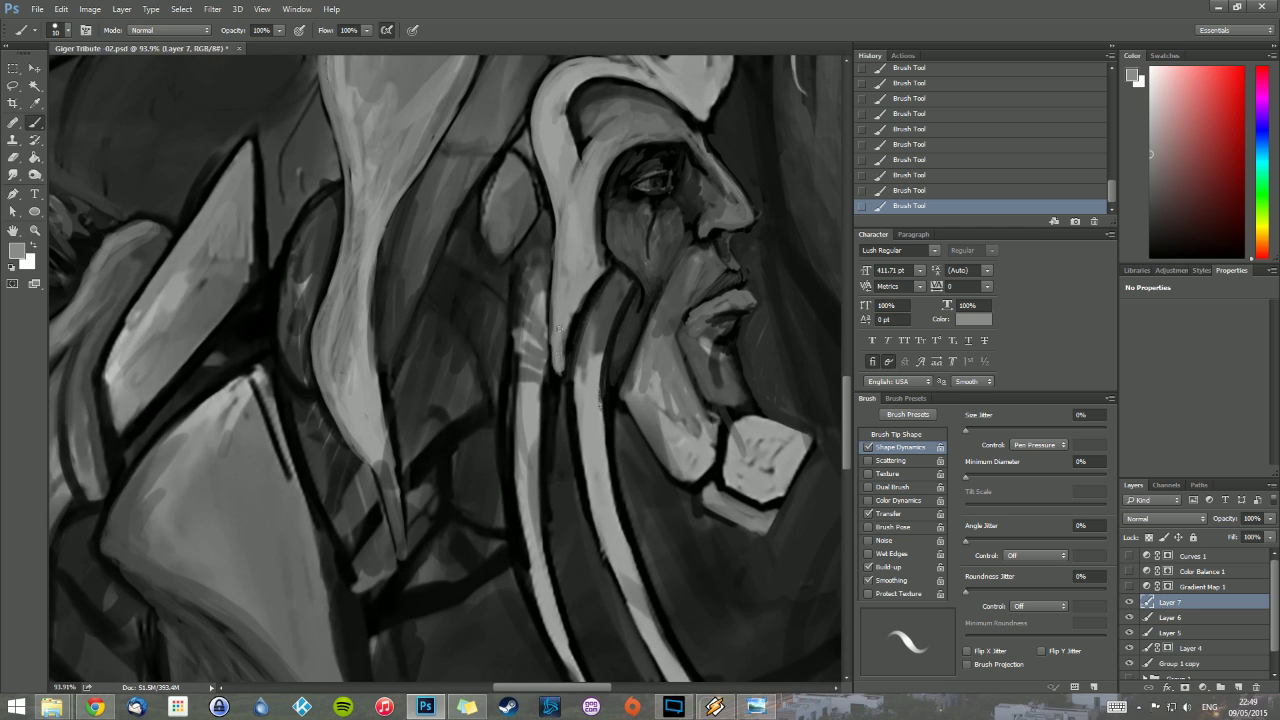
Step: Restore the default black and draw dark creases in the shadowed cloth behind the face and around the strand's tip
{"action": "key", "text": "d"}
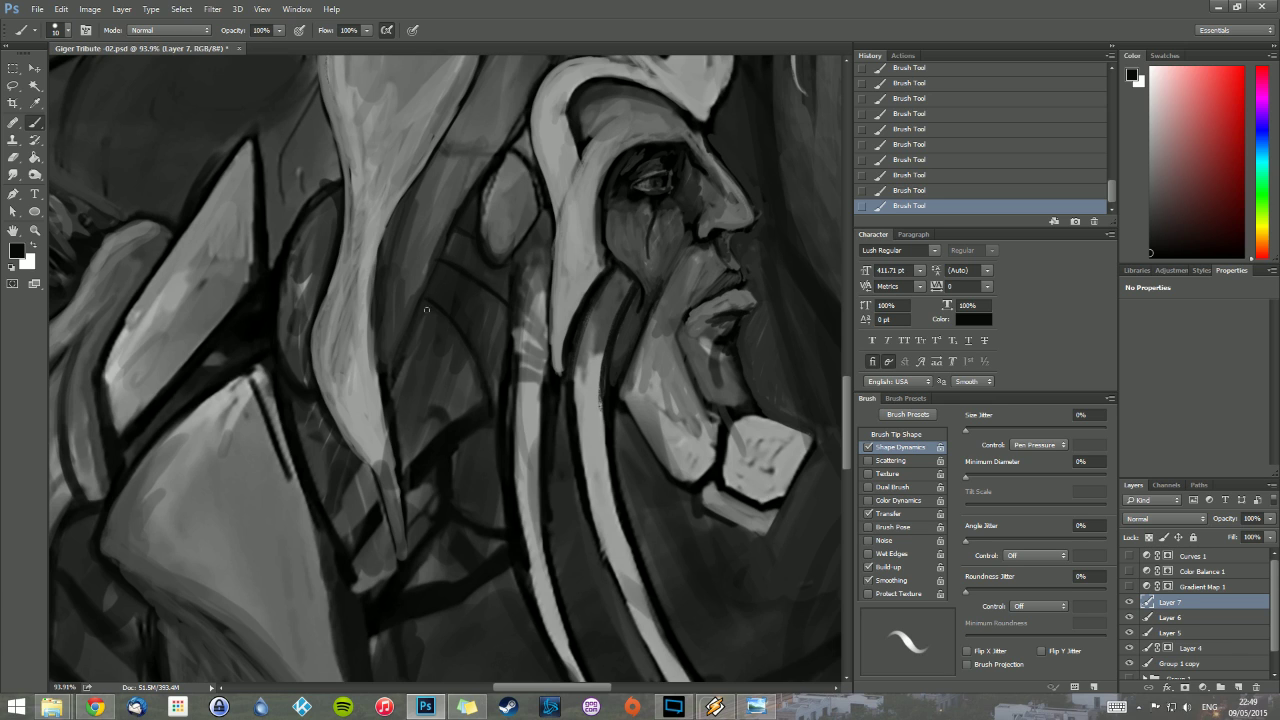
{"action": "left_click_drag", "start_coordinate": [453, 231], "coordinate": [426, 292]}
{"action": "left_click_drag", "start_coordinate": [409, 465], "coordinate": [479, 400]}
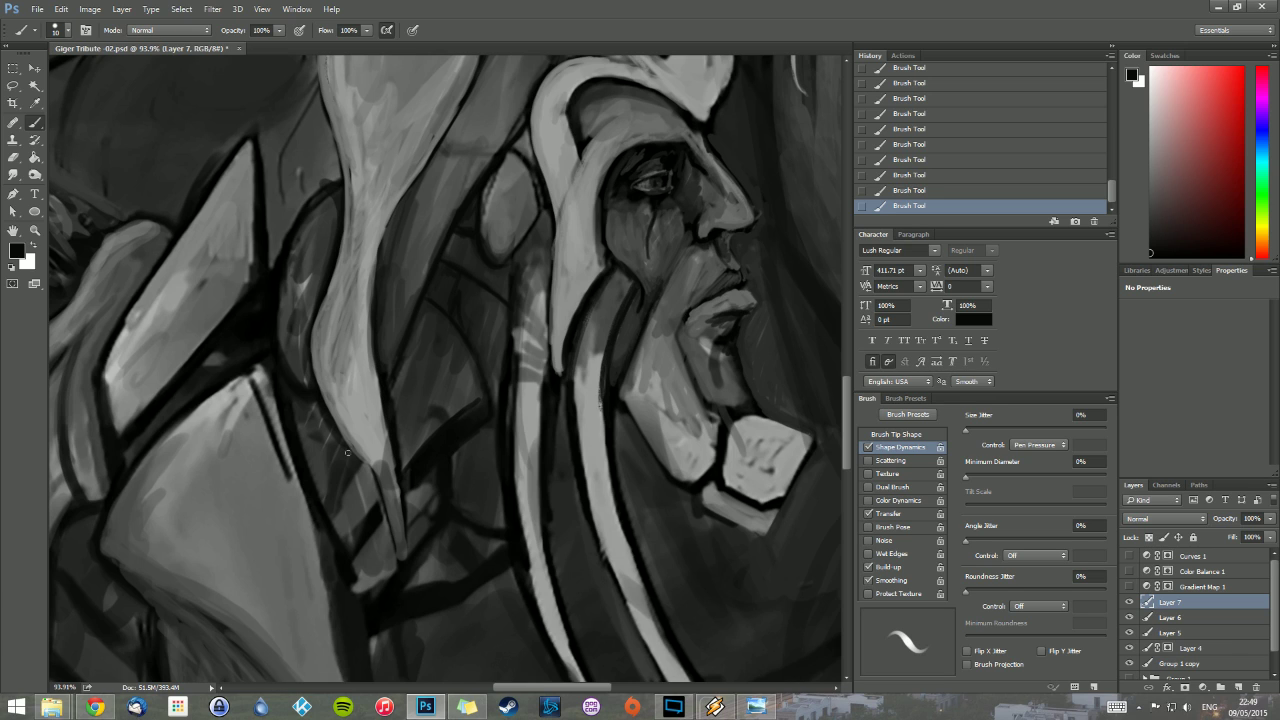
{"action": "left_click_drag", "start_coordinate": [365, 467], "coordinate": [397, 592]}
Step: Extend the back strand into a fine point and blend it with sampled dark and light greys
{"action": "left_click", "coordinate": [403, 522], "text": "alt"}
{"action": "mouse_move", "coordinate": [401, 528]}
{"action": "left_mouse_down"}
{"action": "mouse_move", "coordinate": [398, 590]}
{"action": "mouse_move", "coordinate": [399, 555]}
{"action": "left_mouse_up"}
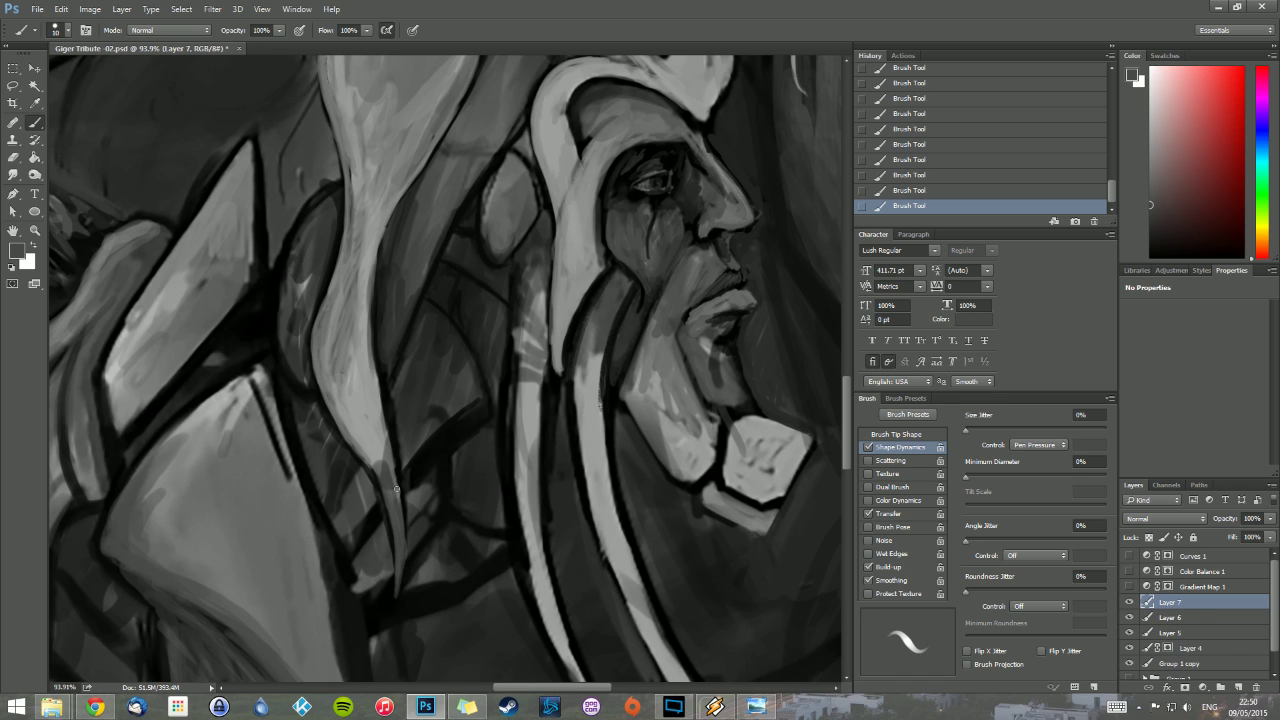
{"action": "left_click_drag", "start_coordinate": [375, 376], "coordinate": [391, 443]}
{"action": "mouse_move", "coordinate": [381, 393]}
{"action": "left_mouse_down"}
{"action": "mouse_move", "coordinate": [387, 479]}
{"action": "mouse_move", "coordinate": [366, 375]}
{"action": "mouse_move", "coordinate": [392, 486]}
{"action": "mouse_move", "coordinate": [381, 388]}
{"action": "mouse_move", "coordinate": [393, 469]}
{"action": "mouse_move", "coordinate": [364, 451]}
{"action": "mouse_move", "coordinate": [391, 518]}
{"action": "left_mouse_up"}
{"action": "left_click", "coordinate": [377, 431], "text": "alt"}
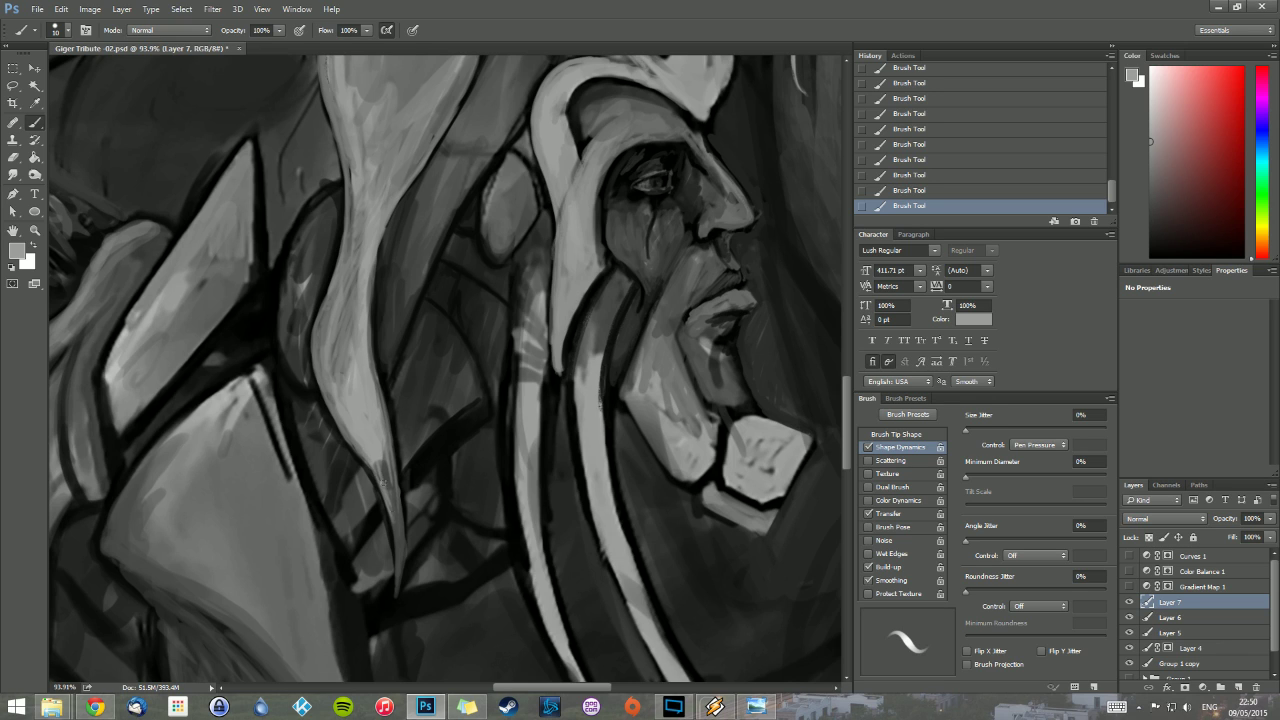
{"action": "mouse_move", "coordinate": [383, 460]}
{"action": "left_mouse_down"}
{"action": "mouse_move", "coordinate": [398, 560]}
{"action": "mouse_move", "coordinate": [394, 466]}
{"action": "left_mouse_up"}
Step: Brighten the outer edge of the rear hanging tendril's upper segment with light grey
{"action": "mouse_move", "coordinate": [511, 380]}
{"action": "left_mouse_down"}
{"action": "mouse_move", "coordinate": [534, 378]}
{"action": "mouse_move", "coordinate": [510, 336]}
{"action": "mouse_move", "coordinate": [515, 268]}
{"action": "mouse_move", "coordinate": [511, 346]}
{"action": "left_mouse_up"}
{"action": "mouse_move", "coordinate": [511, 288]}
{"action": "left_mouse_down"}
{"action": "mouse_move", "coordinate": [507, 366]}
{"action": "mouse_move", "coordinate": [512, 317]}
{"action": "left_mouse_up"}
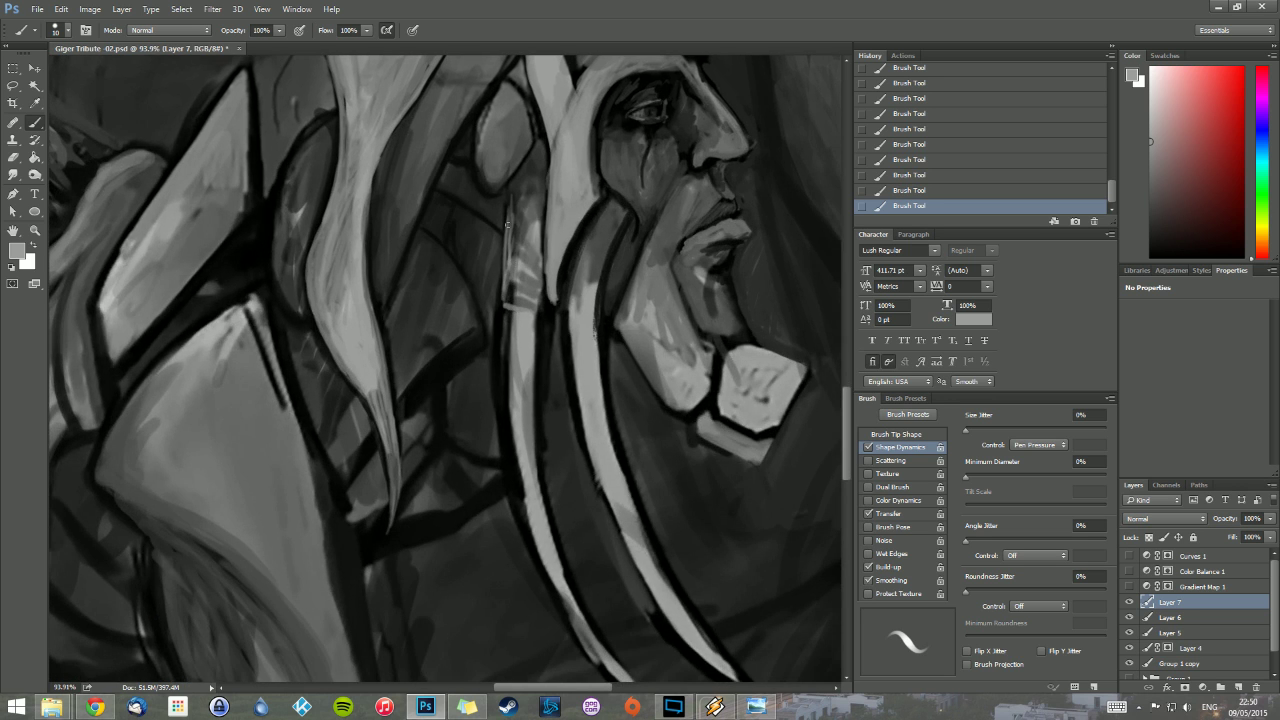
{"action": "mouse_move", "coordinate": [508, 222]}
{"action": "left_mouse_down"}
{"action": "mouse_move", "coordinate": [528, 244]}
{"action": "mouse_move", "coordinate": [510, 298]}
{"action": "left_mouse_up"}
Step: Thicken the rear hanging tendril along its outer curve with light grey, covering the black outline down to the tip
{"action": "left_click_drag", "start_coordinate": [521, 366], "coordinate": [487, 285]}
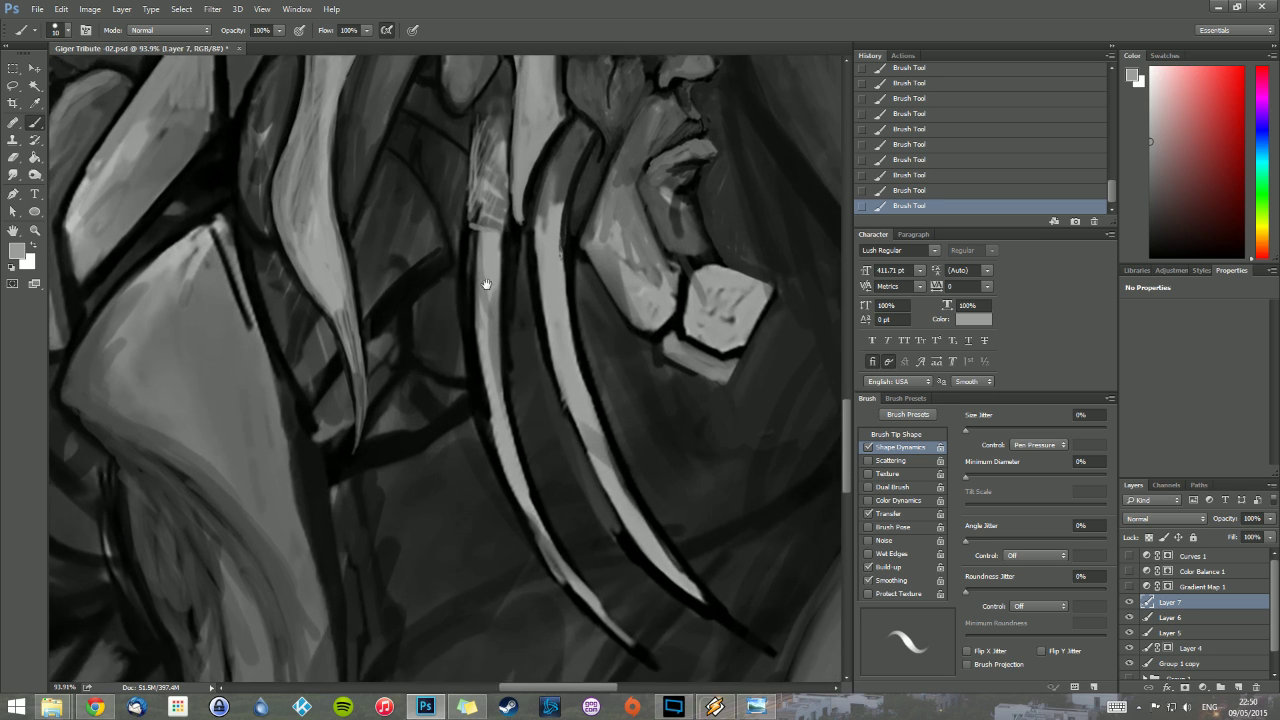
{"action": "mouse_move", "coordinate": [478, 240]}
{"action": "left_mouse_down"}
{"action": "mouse_move", "coordinate": [476, 228]}
{"action": "mouse_move", "coordinate": [468, 366]}
{"action": "mouse_move", "coordinate": [466, 242]}
{"action": "left_mouse_up"}
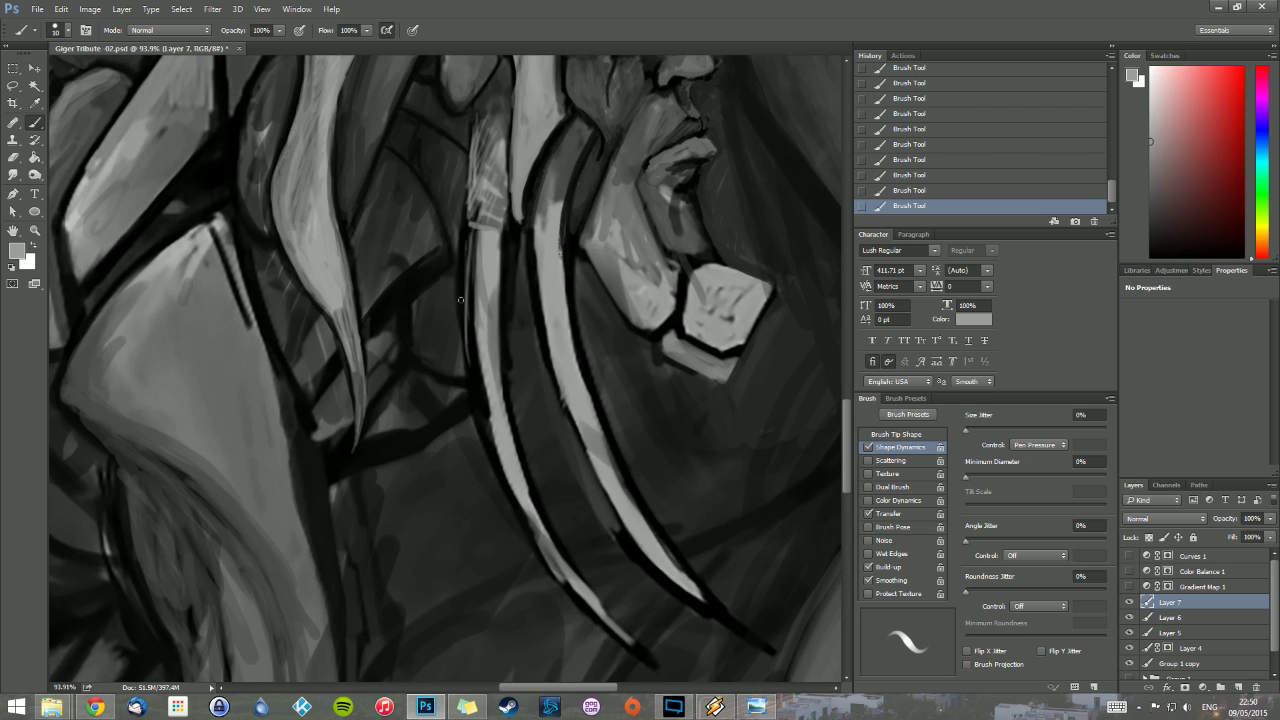
{"action": "left_click_drag", "start_coordinate": [461, 300], "coordinate": [488, 440]}
{"action": "left_click_drag", "start_coordinate": [476, 372], "coordinate": [502, 476]}
{"action": "mouse_move", "coordinate": [478, 340]}
{"action": "left_mouse_down"}
{"action": "mouse_move", "coordinate": [496, 460]}
{"action": "mouse_move", "coordinate": [466, 246]}
{"action": "mouse_move", "coordinate": [490, 438]}
{"action": "mouse_move", "coordinate": [486, 338]}
{"action": "mouse_move", "coordinate": [484, 402]}
{"action": "mouse_move", "coordinate": [468, 352]}
{"action": "left_mouse_up"}
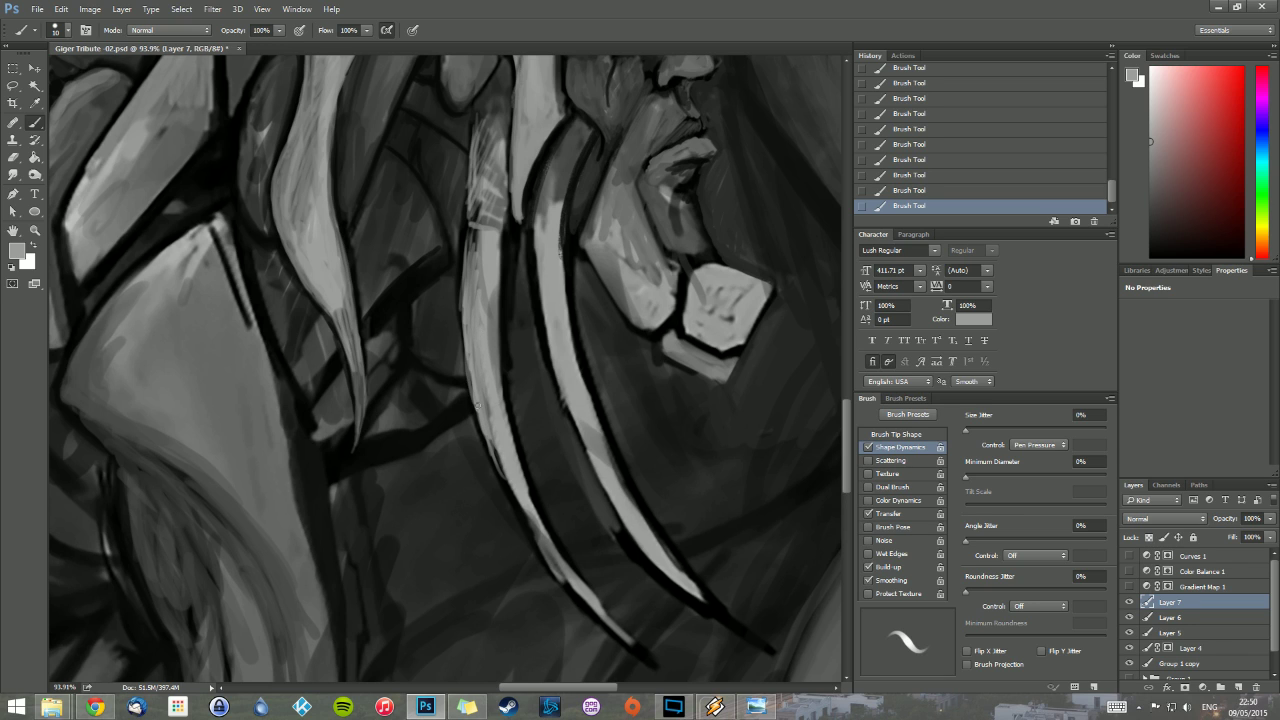
{"action": "mouse_move", "coordinate": [474, 418]}
{"action": "left_mouse_down"}
{"action": "mouse_move", "coordinate": [468, 292]}
{"action": "mouse_move", "coordinate": [491, 464]}
{"action": "mouse_move", "coordinate": [499, 449]}
{"action": "mouse_move", "coordinate": [473, 410]}
{"action": "mouse_move", "coordinate": [493, 470]}
{"action": "mouse_move", "coordinate": [483, 443]}
{"action": "mouse_move", "coordinate": [540, 546]}
{"action": "mouse_move", "coordinate": [486, 439]}
{"action": "mouse_move", "coordinate": [577, 600]}
{"action": "mouse_move", "coordinate": [543, 557]}
{"action": "mouse_move", "coordinate": [652, 667]}
{"action": "left_mouse_up"}
{"action": "left_click_drag", "start_coordinate": [570, 585], "coordinate": [620, 638]}
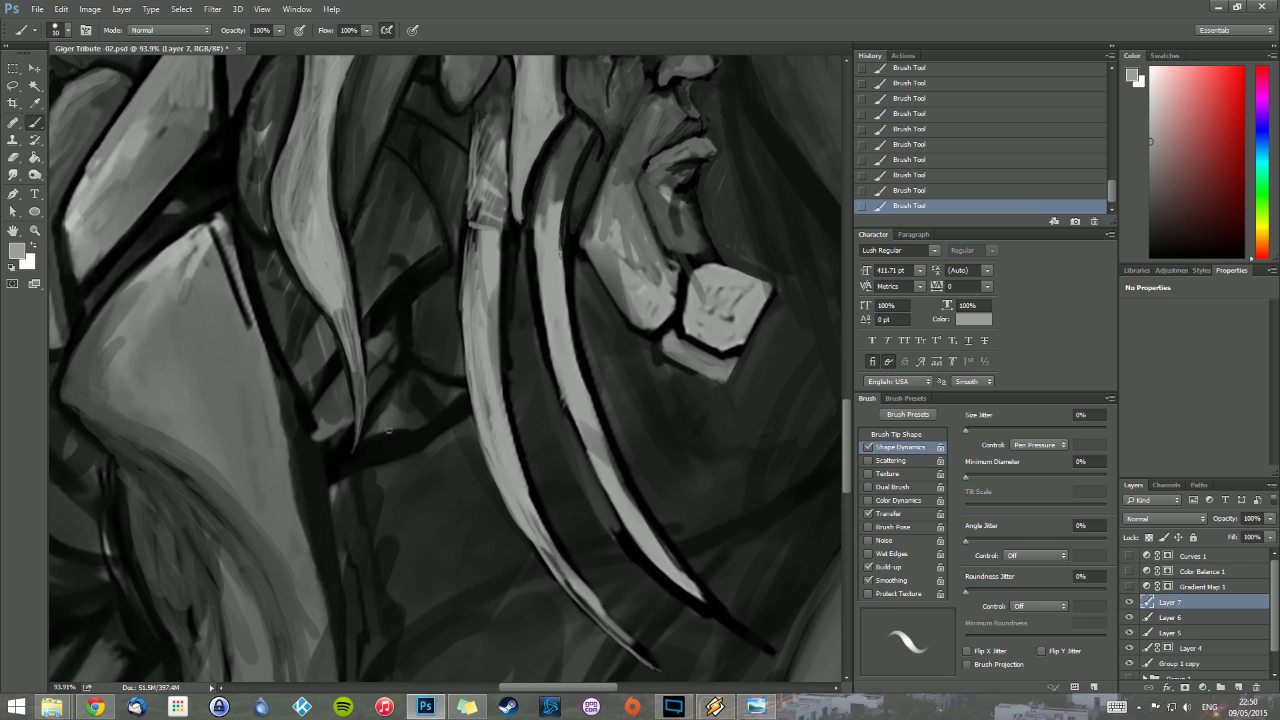
Step: Sharpen the shoulder plate's upper edge and lengthen the rear tendril's tip with light grey
{"action": "mouse_move", "coordinate": [133, 282]}
{"action": "left_mouse_down"}
{"action": "mouse_move", "coordinate": [222, 208]}
{"action": "mouse_move", "coordinate": [228, 228]}
{"action": "mouse_move", "coordinate": [229, 214]}
{"action": "mouse_move", "coordinate": [206, 224]}
{"action": "left_mouse_up"}
{"action": "left_click_drag", "start_coordinate": [635, 645], "coordinate": [671, 677]}
{"action": "left_click_drag", "start_coordinate": [611, 624], "coordinate": [684, 680]}
Step: Taper the front tendril's tip to a point and add light grey along its upper edges
{"action": "left_click_drag", "start_coordinate": [652, 567], "coordinate": [760, 644]}
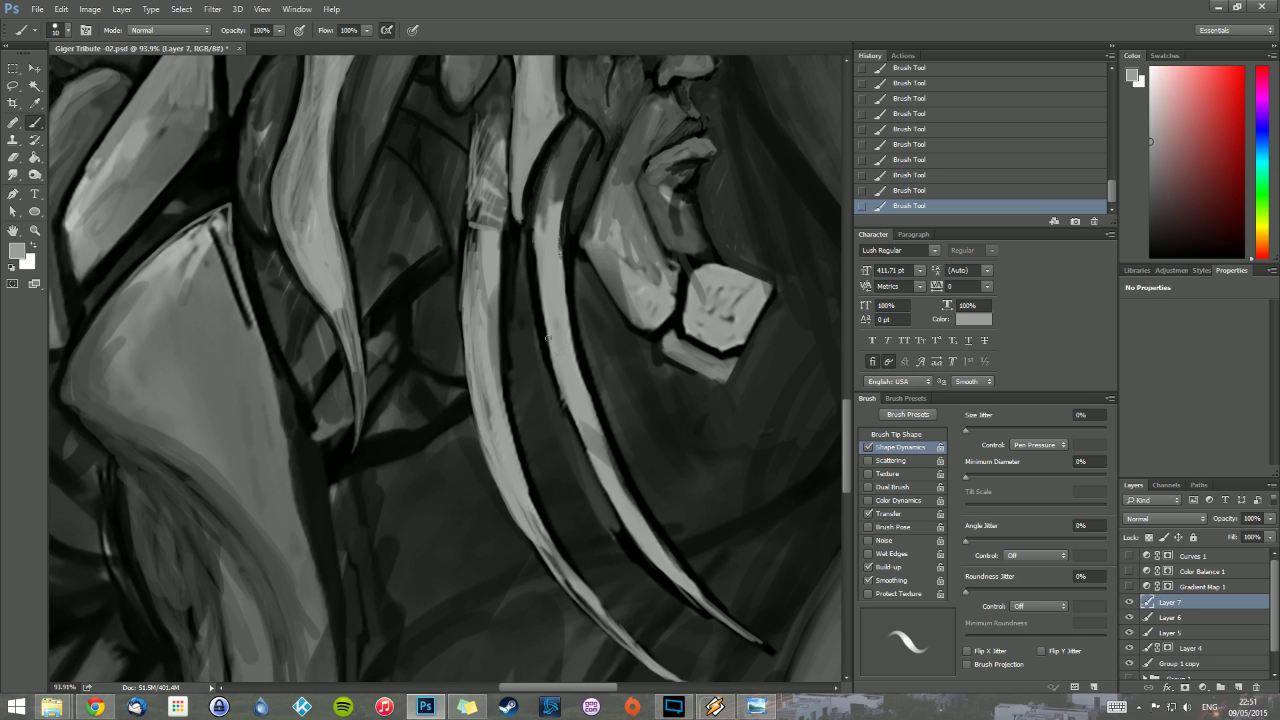
{"action": "left_click_drag", "start_coordinate": [547, 339], "coordinate": [532, 178]}
{"action": "mouse_move", "coordinate": [576, 250]}
{"action": "left_mouse_down"}
{"action": "mouse_move", "coordinate": [565, 155]}
{"action": "mouse_move", "coordinate": [584, 254]}
{"action": "left_mouse_up"}
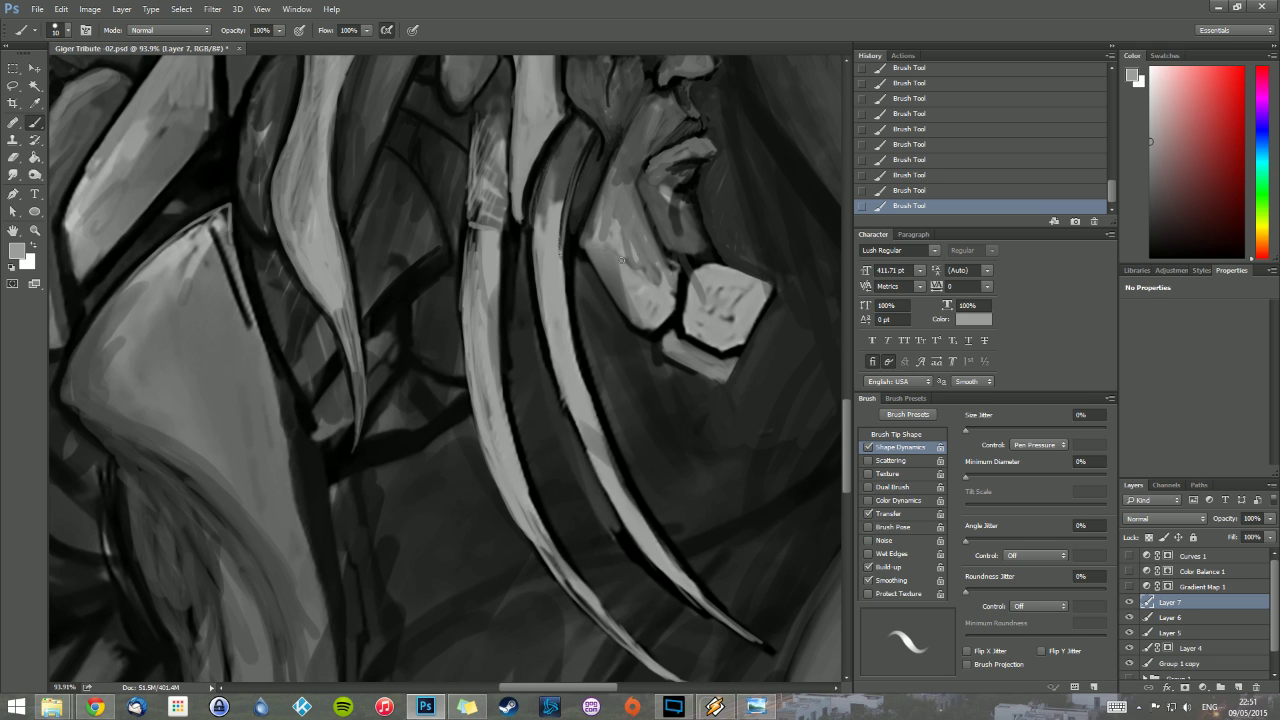
Step: Clean up the pale block on the chin, repainting its face with sampled light grey and trimming its outline with dark background grey
{"action": "left_click", "coordinate": [610, 295], "text": "alt"}
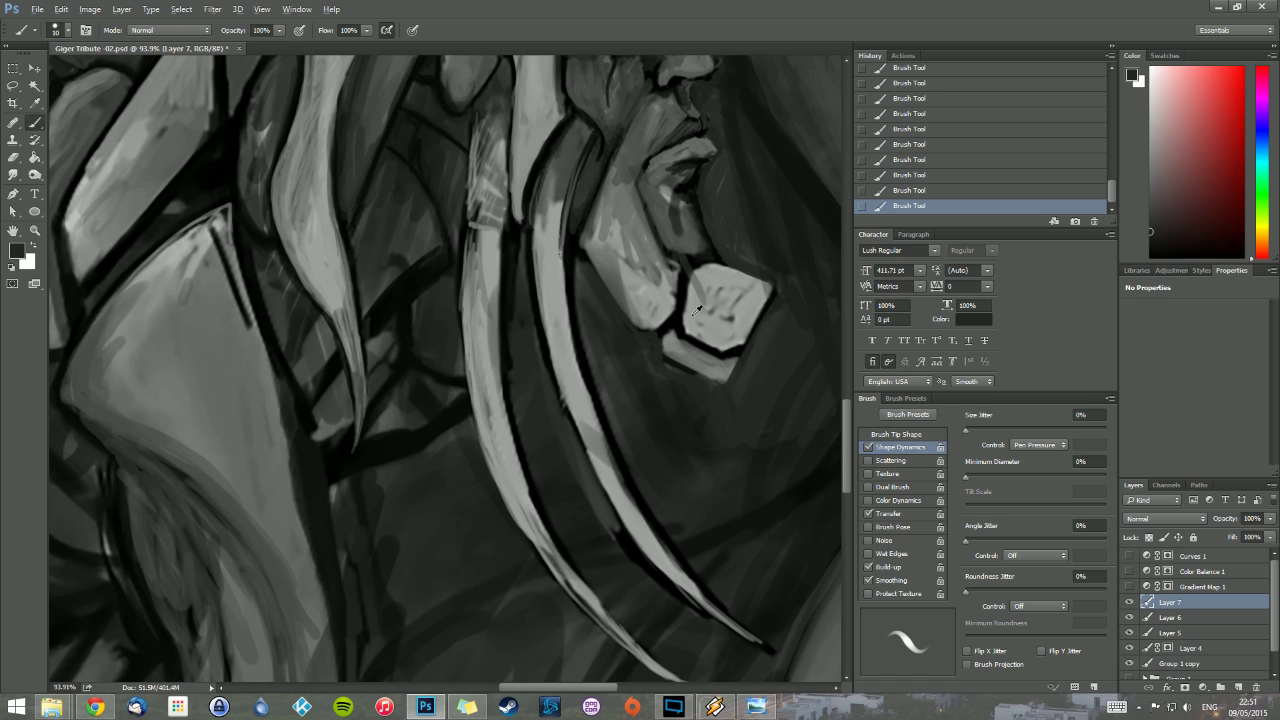
{"action": "left_click", "coordinate": [693, 314], "text": "alt"}
{"action": "mouse_move", "coordinate": [685, 318]}
{"action": "left_mouse_down"}
{"action": "mouse_move", "coordinate": [690, 277]}
{"action": "mouse_move", "coordinate": [713, 262]}
{"action": "left_mouse_up"}
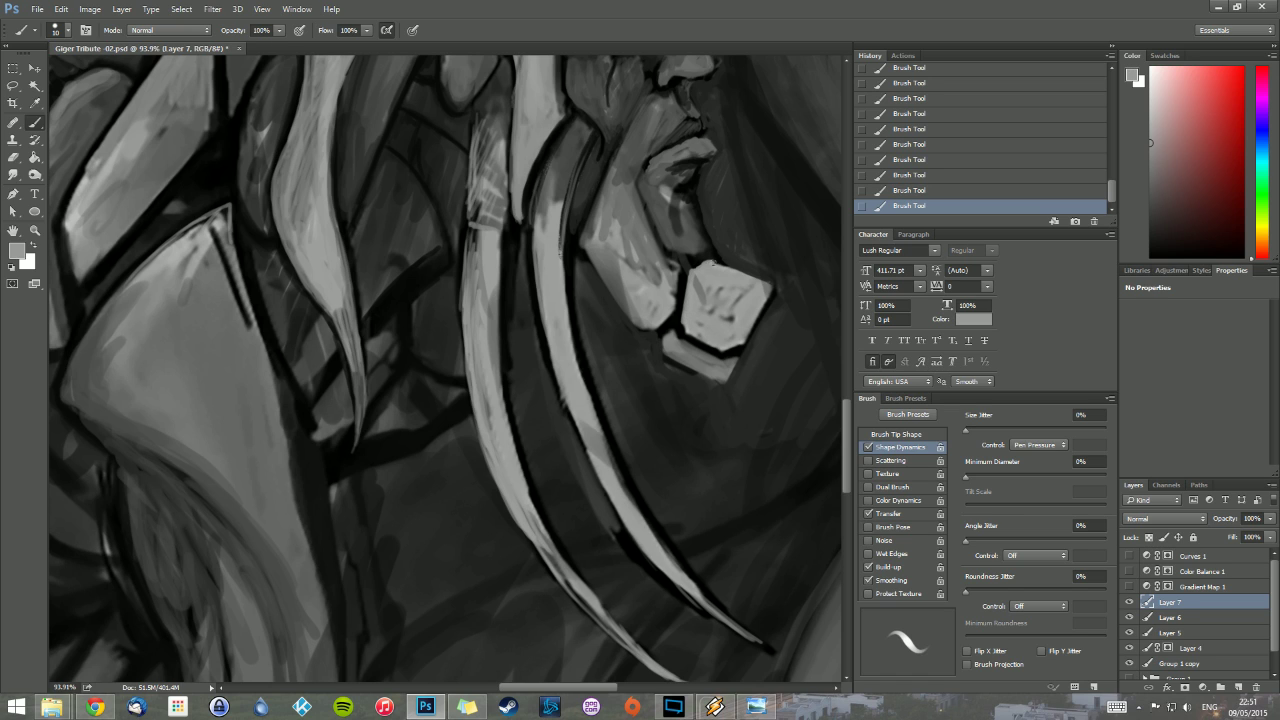
{"action": "left_click", "coordinate": [716, 218], "text": "alt"}
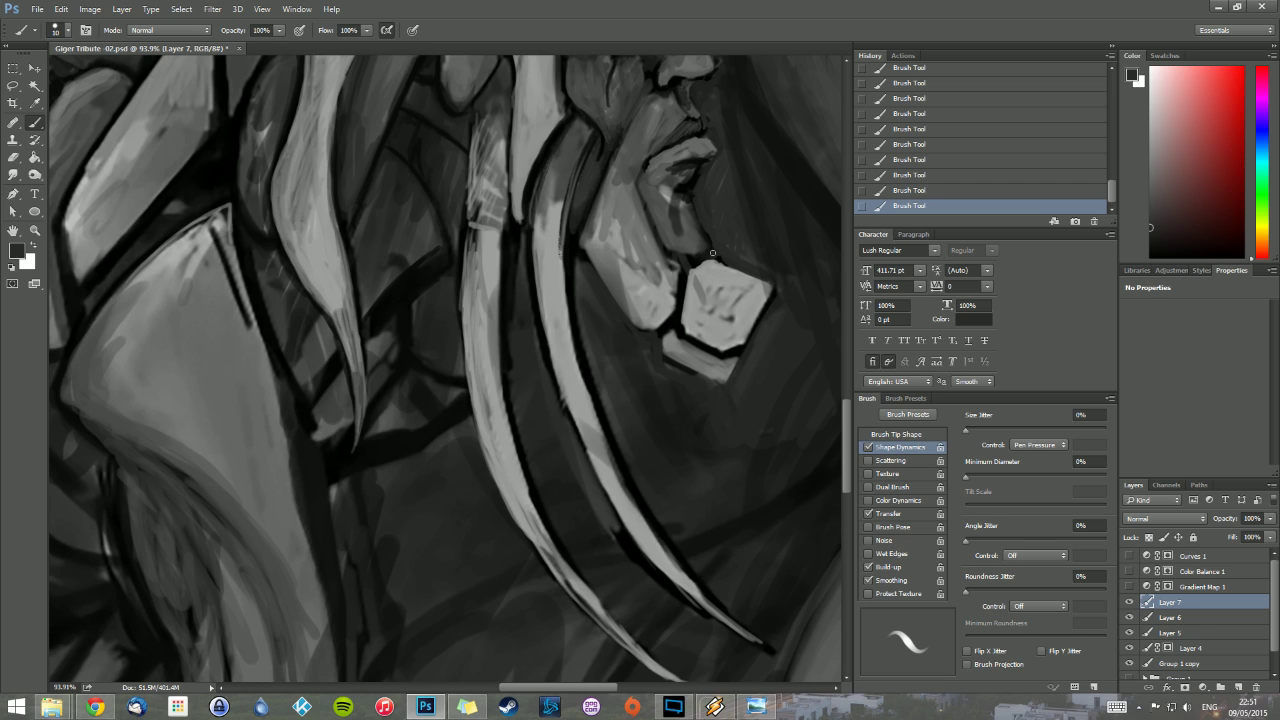
{"action": "mouse_move", "coordinate": [776, 284]}
{"action": "left_mouse_down"}
{"action": "mouse_move", "coordinate": [750, 338]}
{"action": "mouse_move", "coordinate": [757, 367]}
{"action": "mouse_move", "coordinate": [752, 338]}
{"action": "mouse_move", "coordinate": [732, 374]}
{"action": "left_mouse_up"}
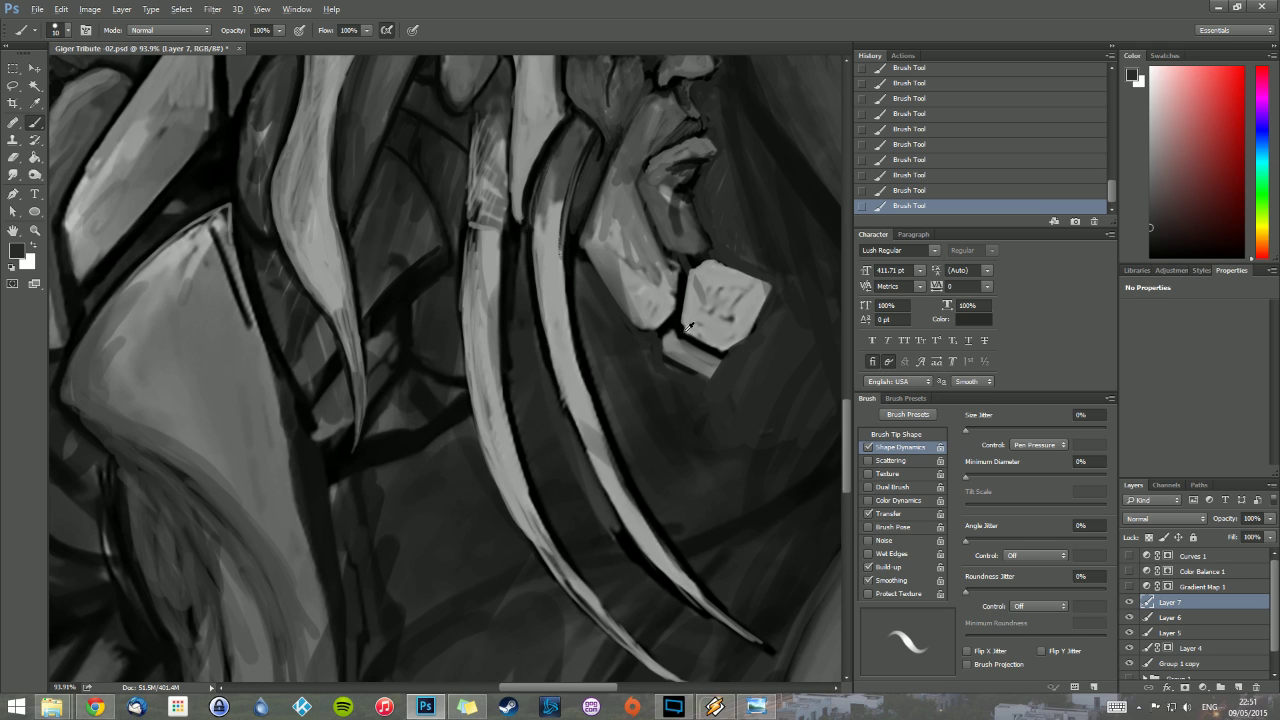
{"action": "left_click", "coordinate": [687, 325], "text": "alt"}
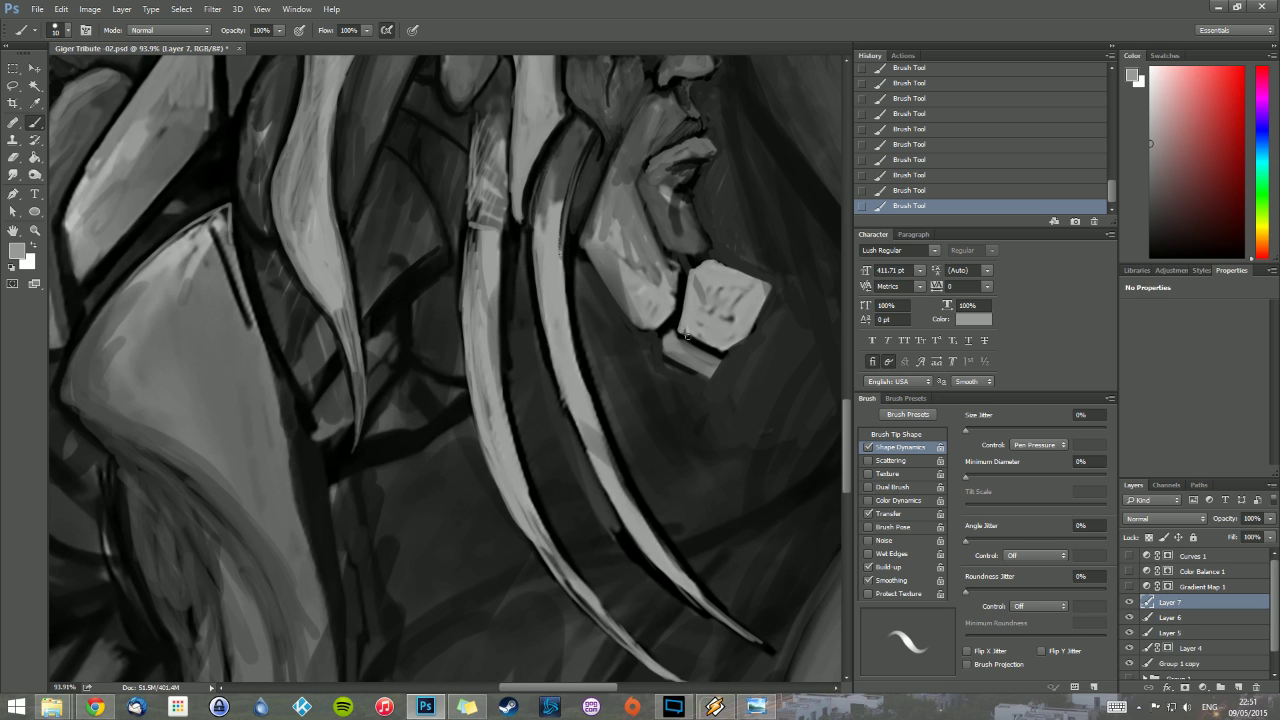
{"action": "left_click_drag", "start_coordinate": [686, 334], "coordinate": [719, 352]}
{"action": "mouse_move", "coordinate": [698, 270]}
{"action": "left_mouse_down"}
{"action": "mouse_move", "coordinate": [708, 330]}
{"action": "mouse_move", "coordinate": [734, 285]}
{"action": "left_mouse_up"}
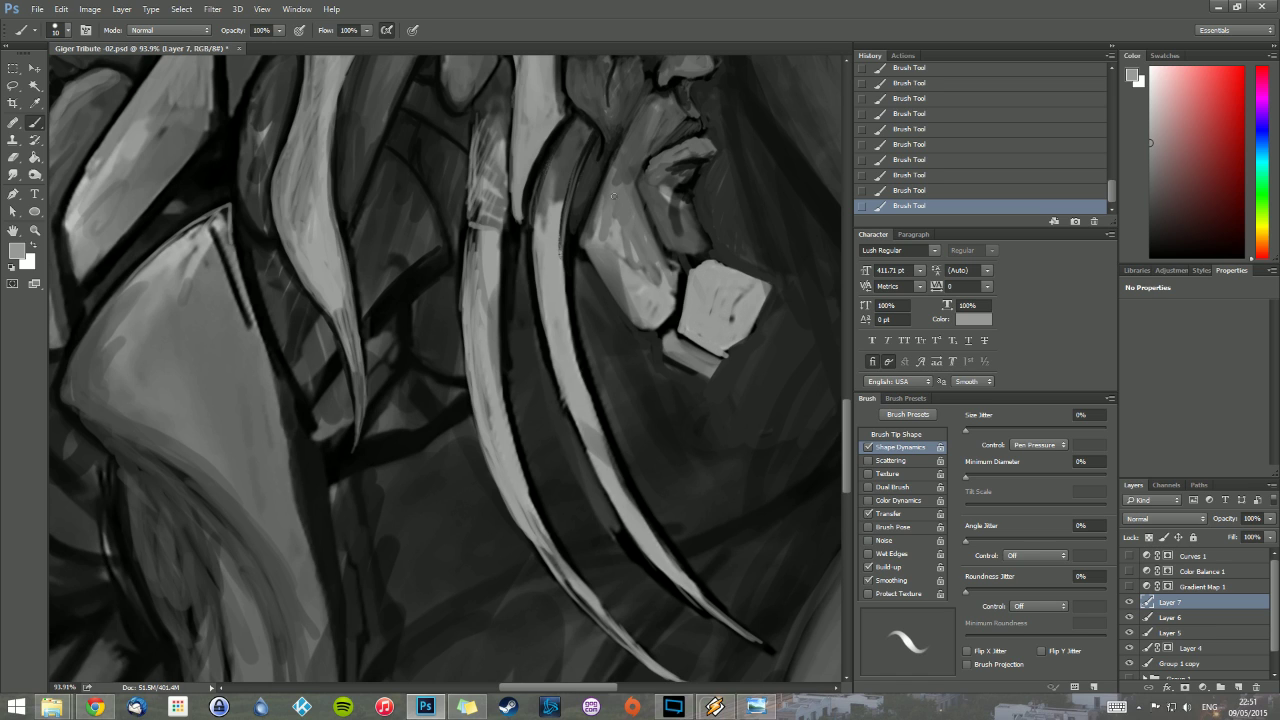
Step: Hatch light grey over the jaw, sharpen its lower edge, and touch up the chin block and upper jaw with sampled tones
{"action": "mouse_move", "coordinate": [613, 196]}
{"action": "left_mouse_down"}
{"action": "mouse_move", "coordinate": [616, 253]}
{"action": "mouse_move", "coordinate": [631, 235]}
{"action": "mouse_move", "coordinate": [651, 293]}
{"action": "mouse_move", "coordinate": [657, 265]}
{"action": "mouse_move", "coordinate": [640, 232]}
{"action": "mouse_move", "coordinate": [683, 280]}
{"action": "left_mouse_up"}
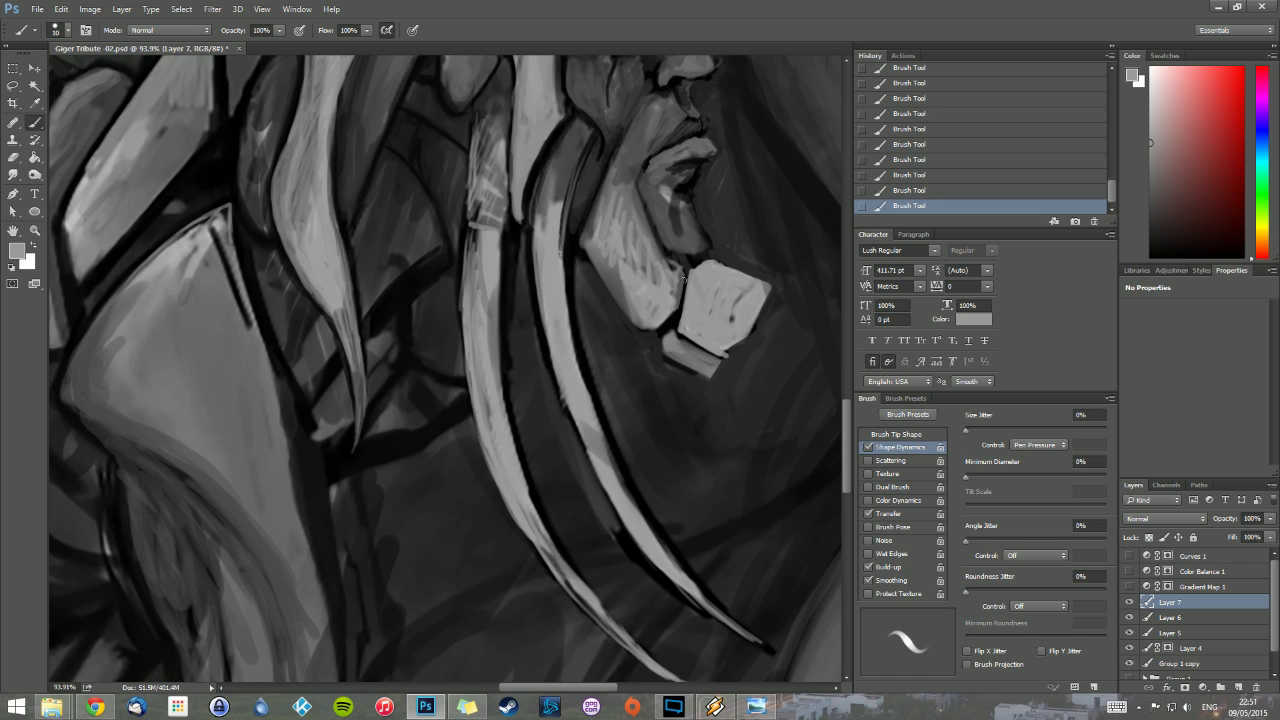
{"action": "mouse_move", "coordinate": [664, 326]}
{"action": "left_mouse_down"}
{"action": "mouse_move", "coordinate": [675, 308]}
{"action": "mouse_move", "coordinate": [656, 331]}
{"action": "left_mouse_up"}
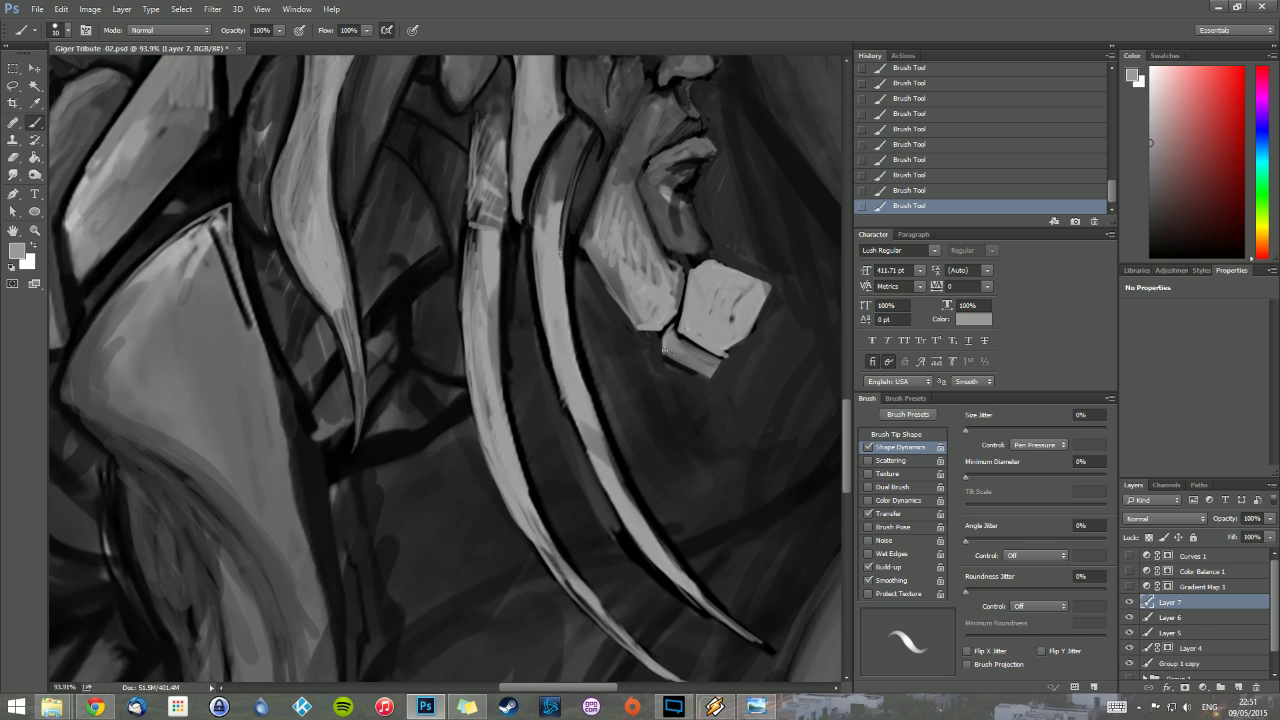
{"action": "left_click", "coordinate": [733, 360], "text": "alt"}
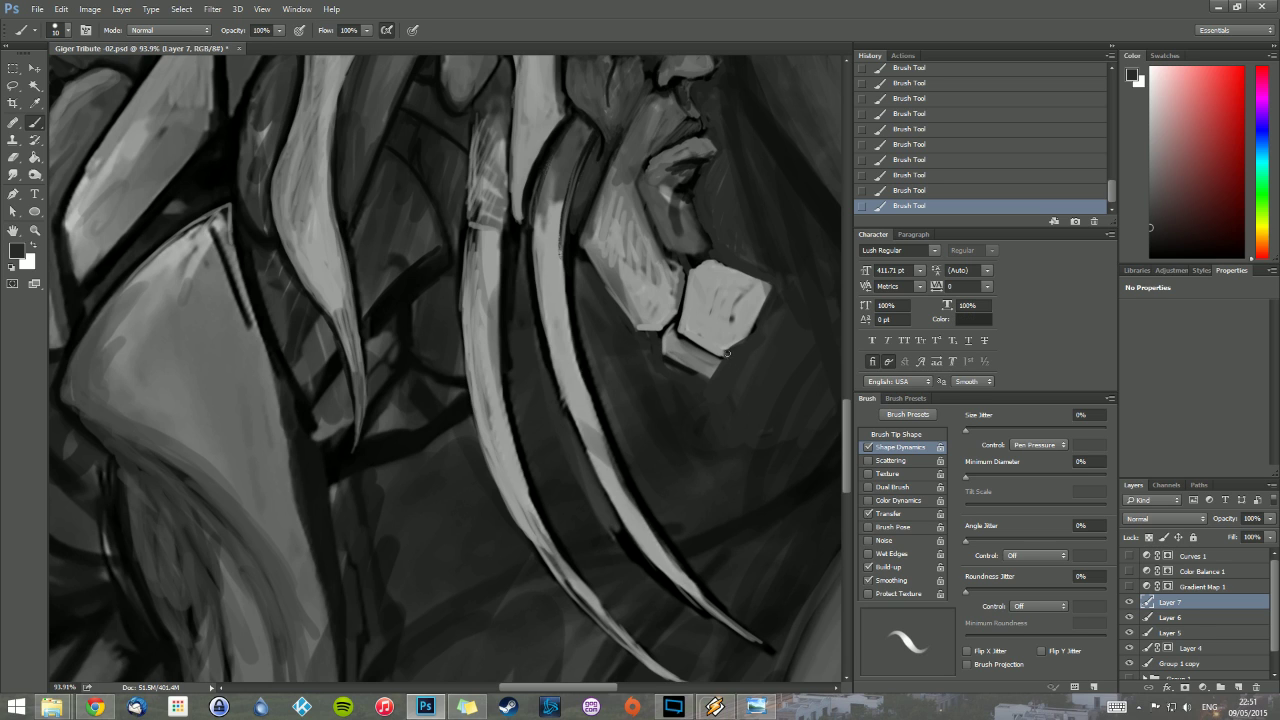
{"action": "left_click", "coordinate": [727, 352], "text": "alt"}
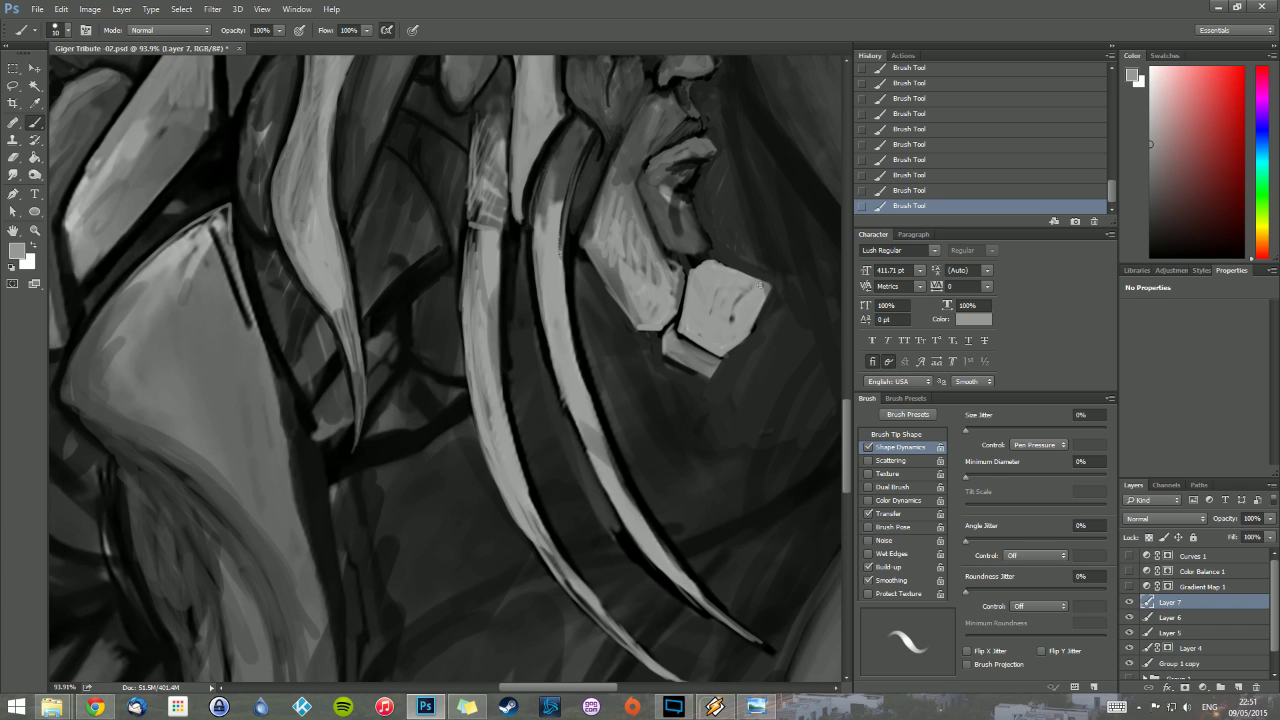
{"action": "left_click_drag", "start_coordinate": [736, 309], "coordinate": [748, 290]}
{"action": "left_click_drag", "start_coordinate": [658, 141], "coordinate": [680, 120]}
Step: Fit the whole painting on screen to review the overall composition
{"action": "key", "text": "z"}
{"action": "right_click", "coordinate": [264, 201]}
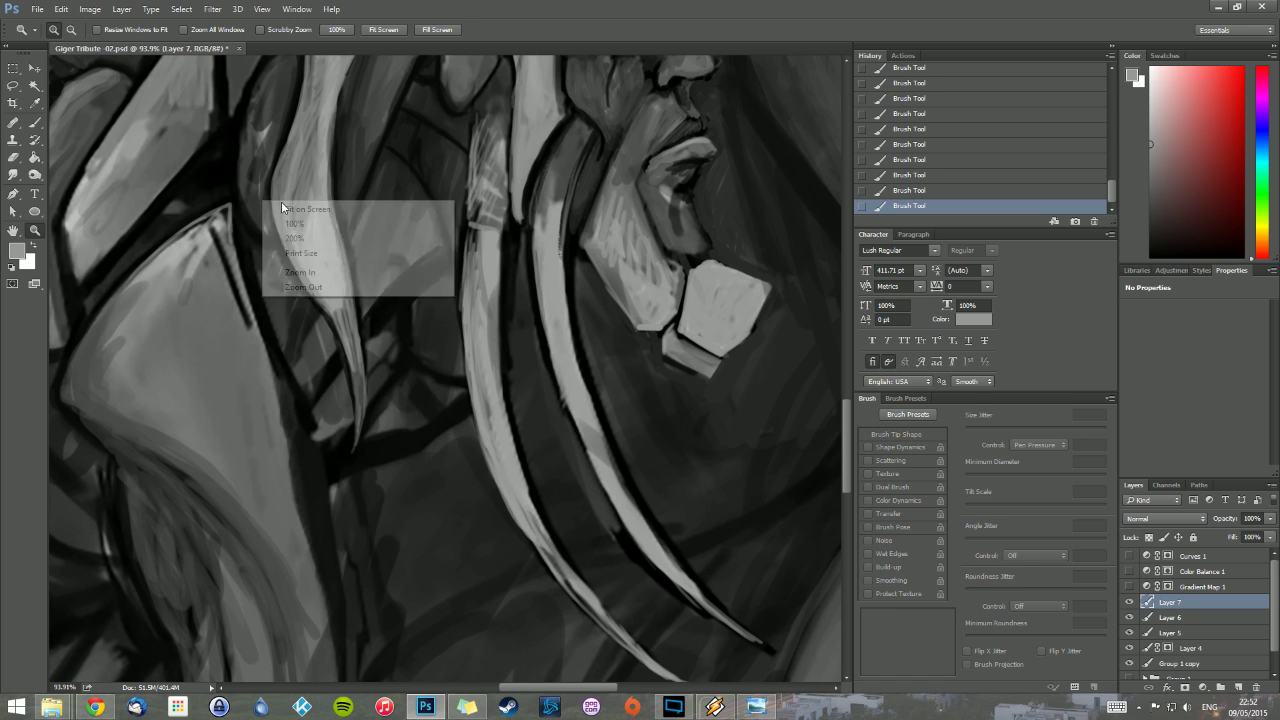
{"action": "left_click", "coordinate": [290, 207]}
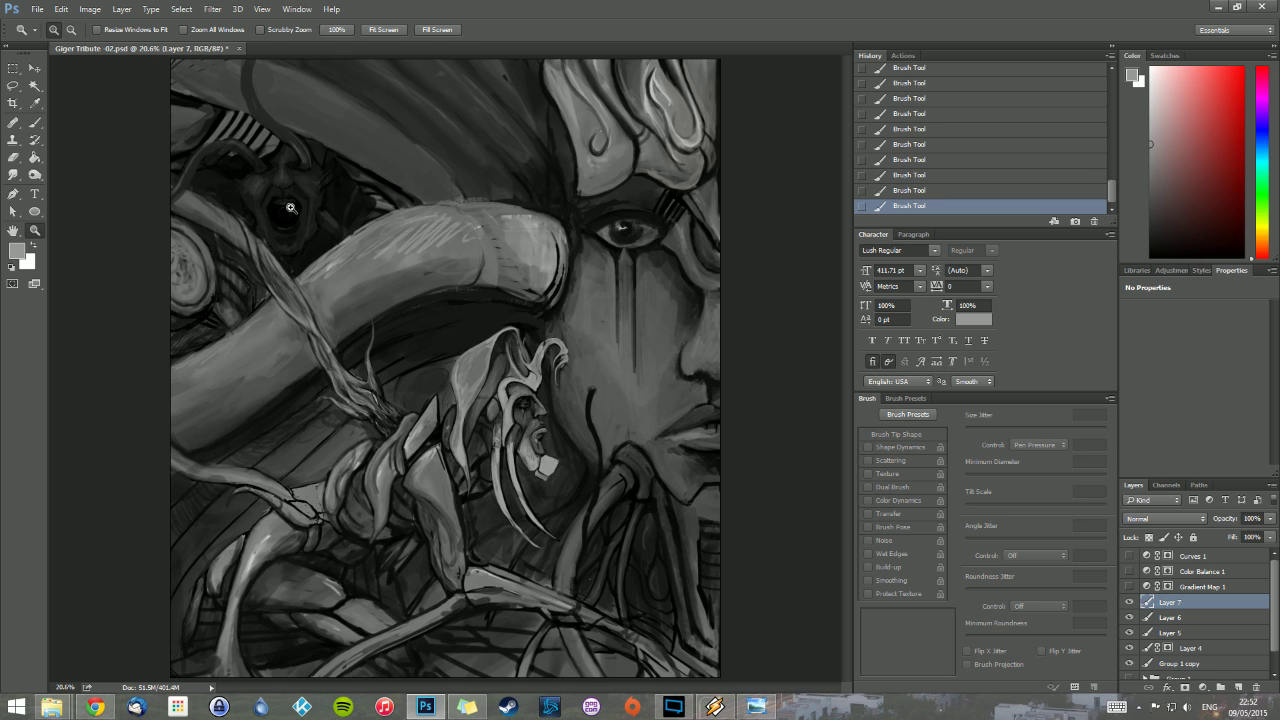
Step: Save the painting and group the visible paint layers from Layer 7 down to Group 1 copy into a new group
{"action": "key", "text": "ctrl+s"}
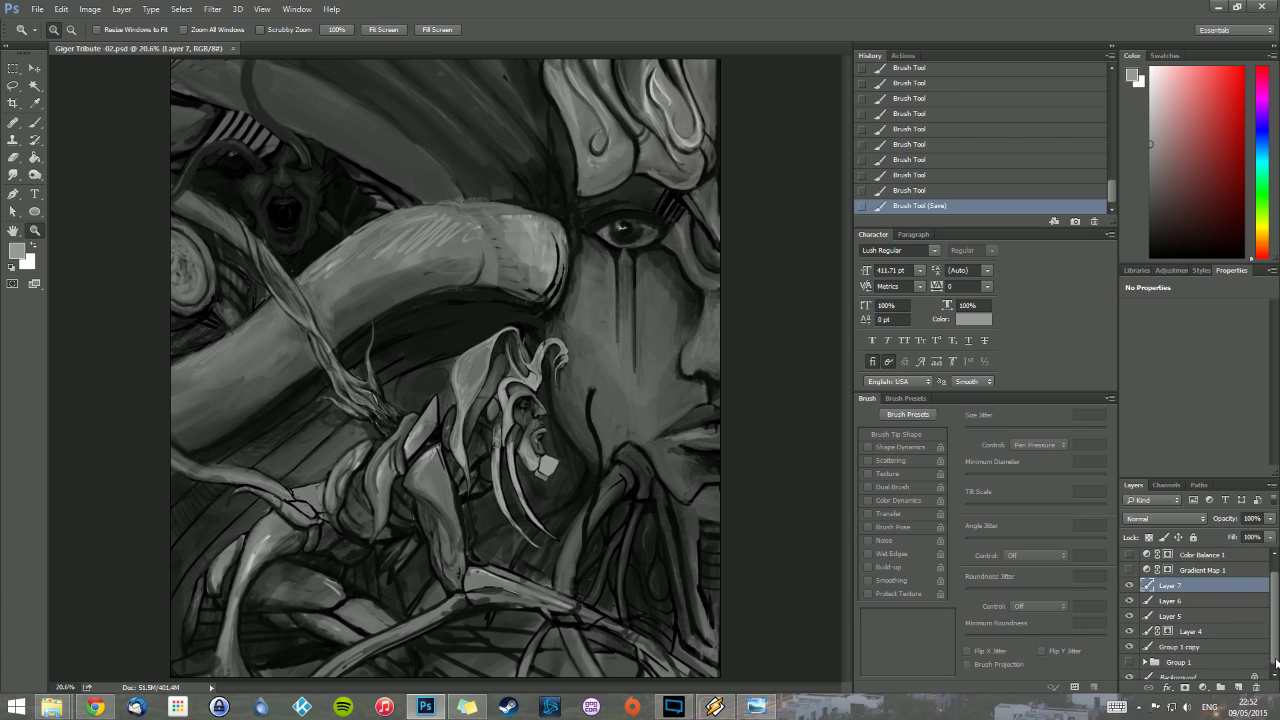
{"action": "scroll", "coordinate": [1210, 640], "scroll_direction": "down", "scroll_amount": 1}
{"action": "left_click", "coordinate": [1212, 645], "text": "shift"}
{"action": "left_click", "coordinate": [1272, 485]}
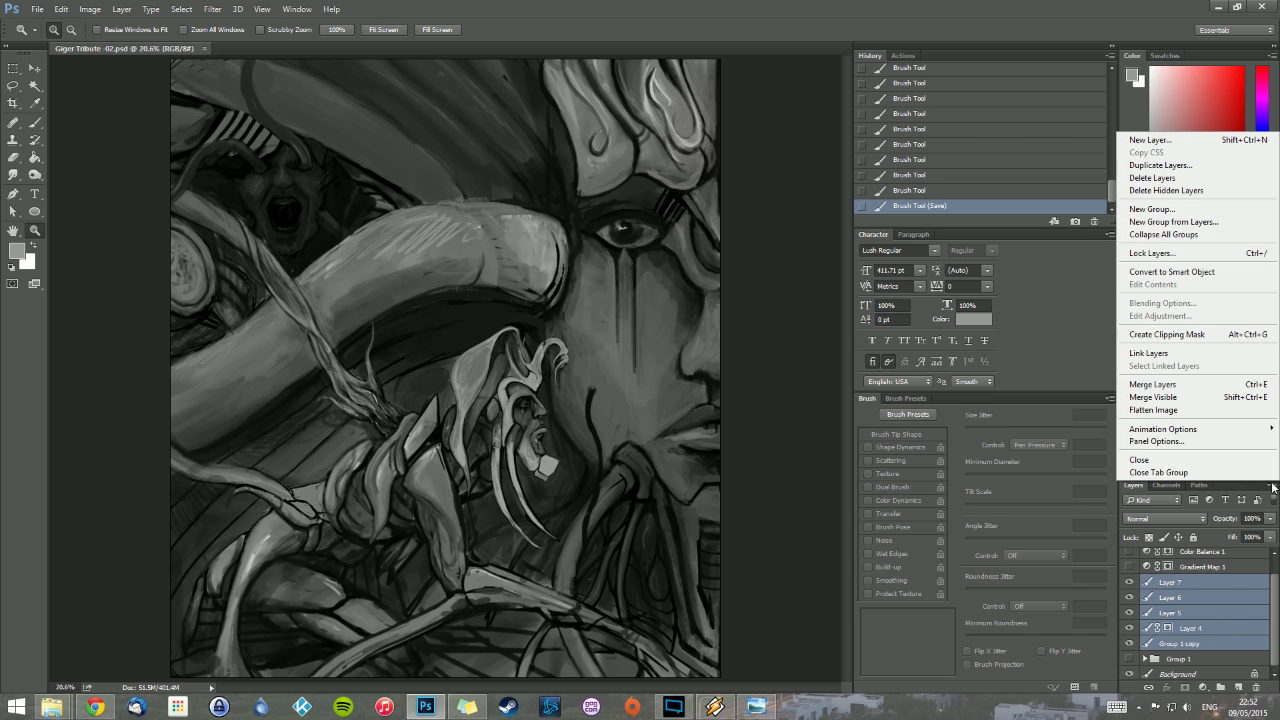
{"action": "left_click", "coordinate": [1164, 222]}
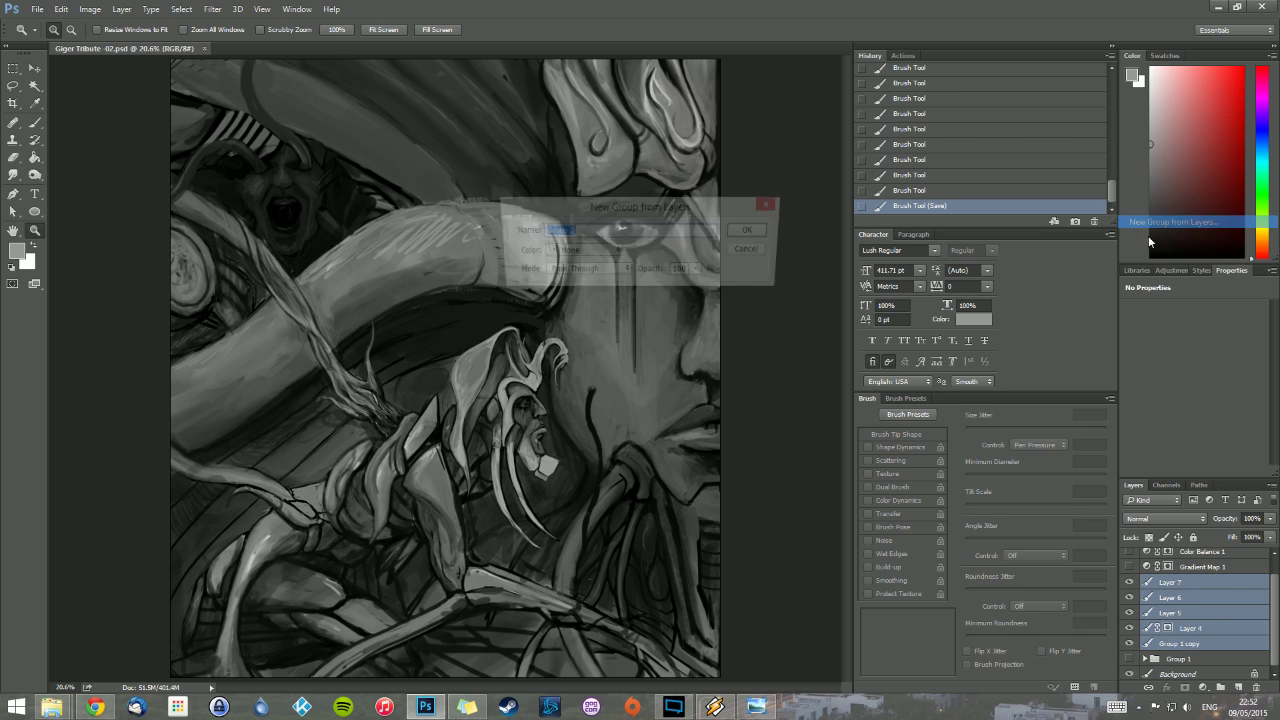
{"action": "left_click", "coordinate": [756, 231]}
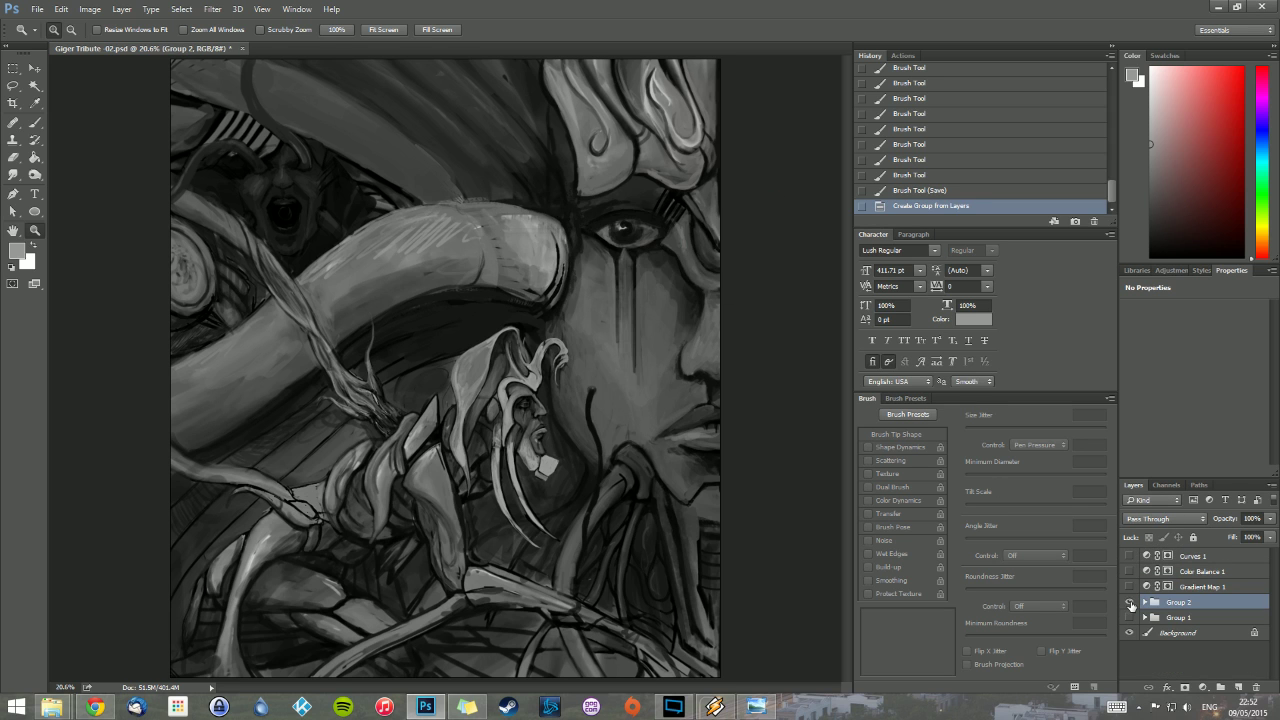
Step: Toggle the new group's visibility to compare the painting, and add an empty layer directly above the group
{"action": "left_click", "coordinate": [1131, 603]}
{"action": "left_click", "coordinate": [1130, 601]}
{"action": "left_click", "coordinate": [1131, 587]}
{"action": "left_click", "coordinate": [1131, 571]}
{"action": "left_click", "coordinate": [1221, 688]}
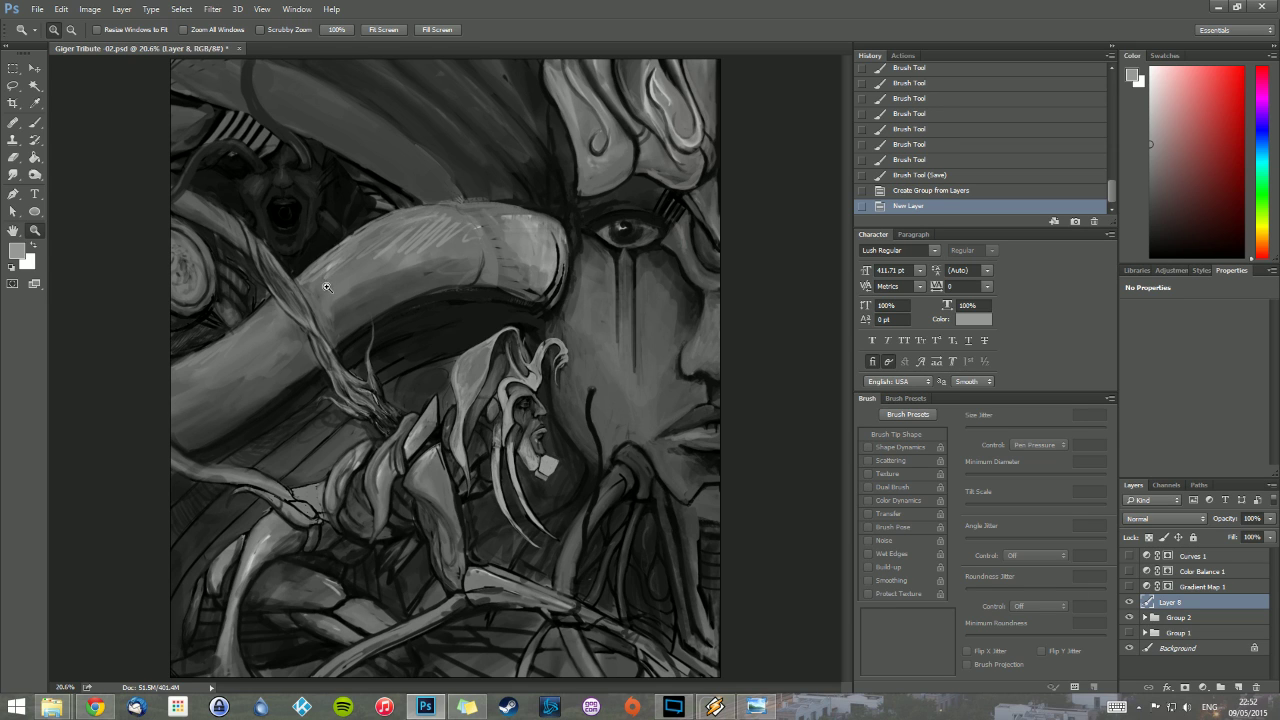
Step: Reset the foreground colour to black and set up the cloud-textured scatter brush at 164 px with 56% opacity
{"action": "left_click", "coordinate": [13, 267]}
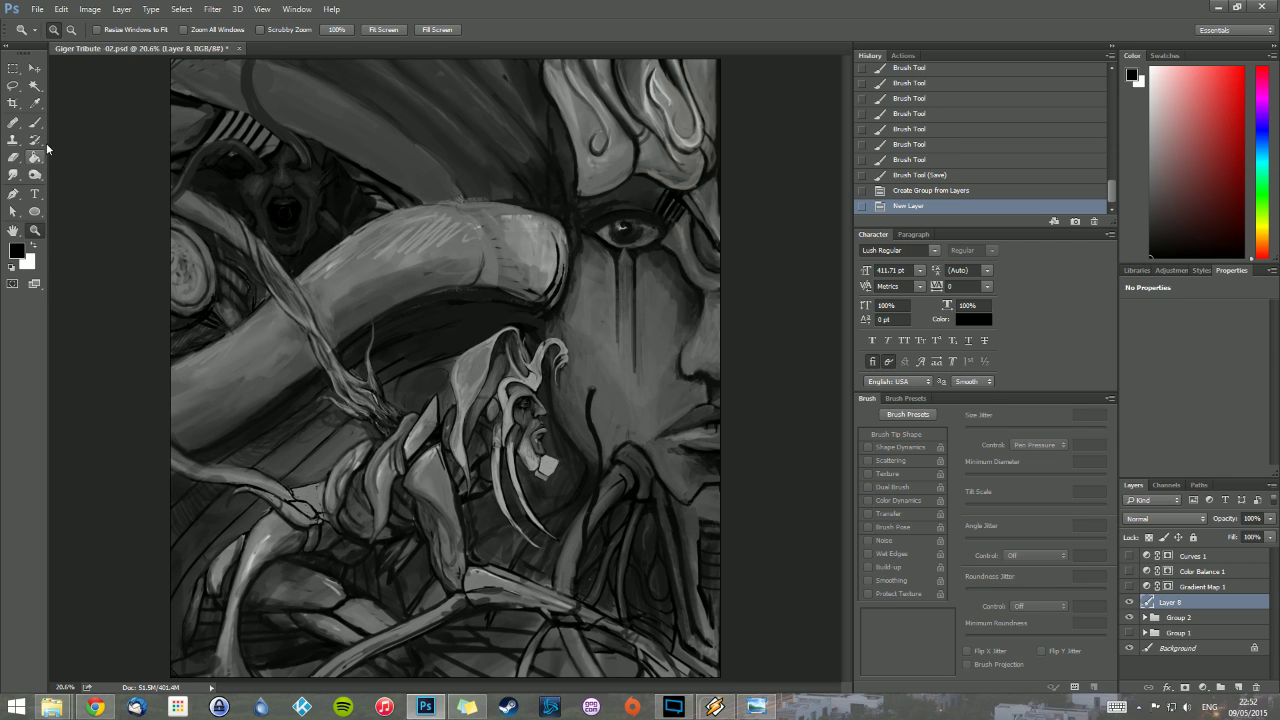
{"action": "left_click", "coordinate": [35, 122]}
{"action": "right_click", "coordinate": [464, 325]}
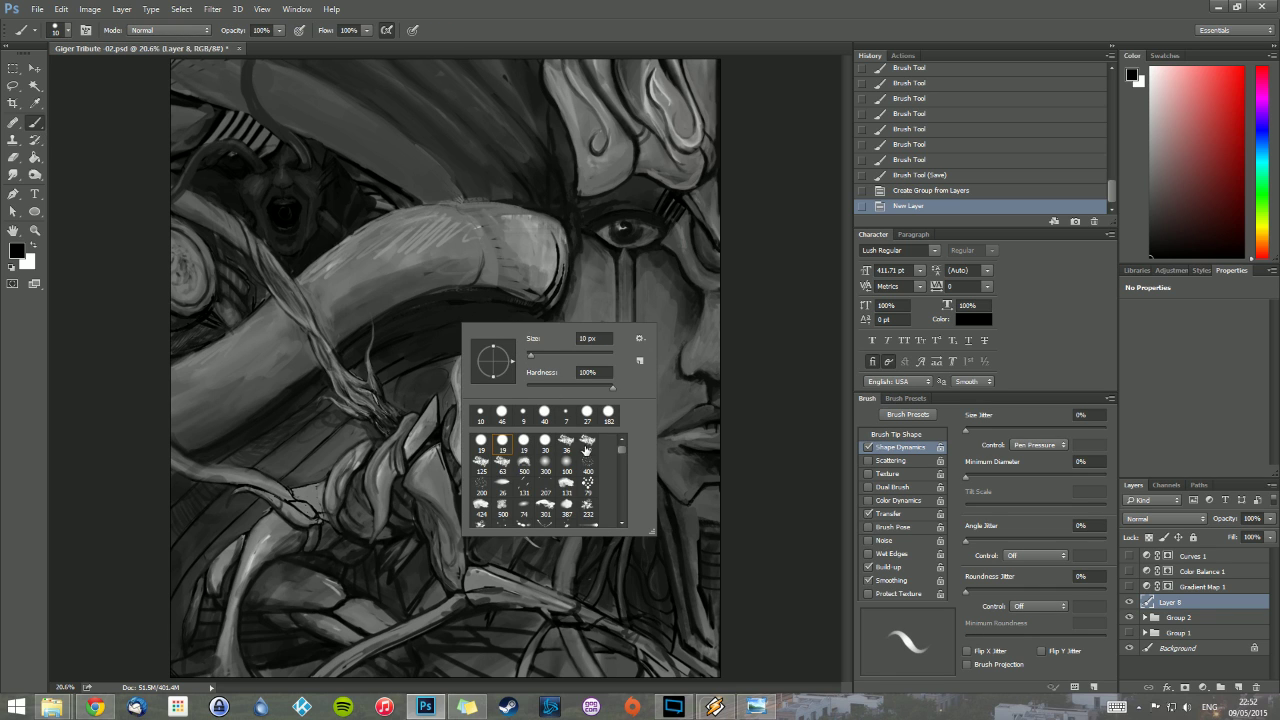
{"action": "left_click", "coordinate": [484, 507]}
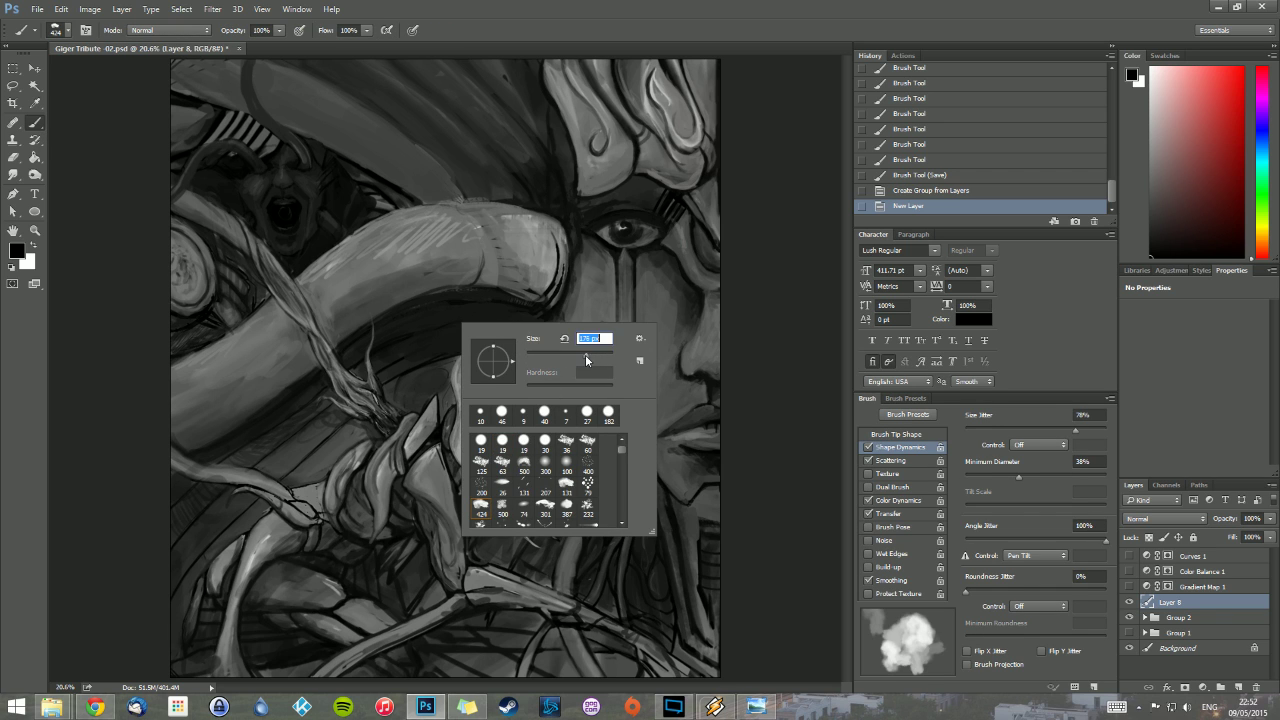
{"action": "left_click", "coordinate": [622, 19]}
{"action": "left_click", "coordinate": [279, 31]}
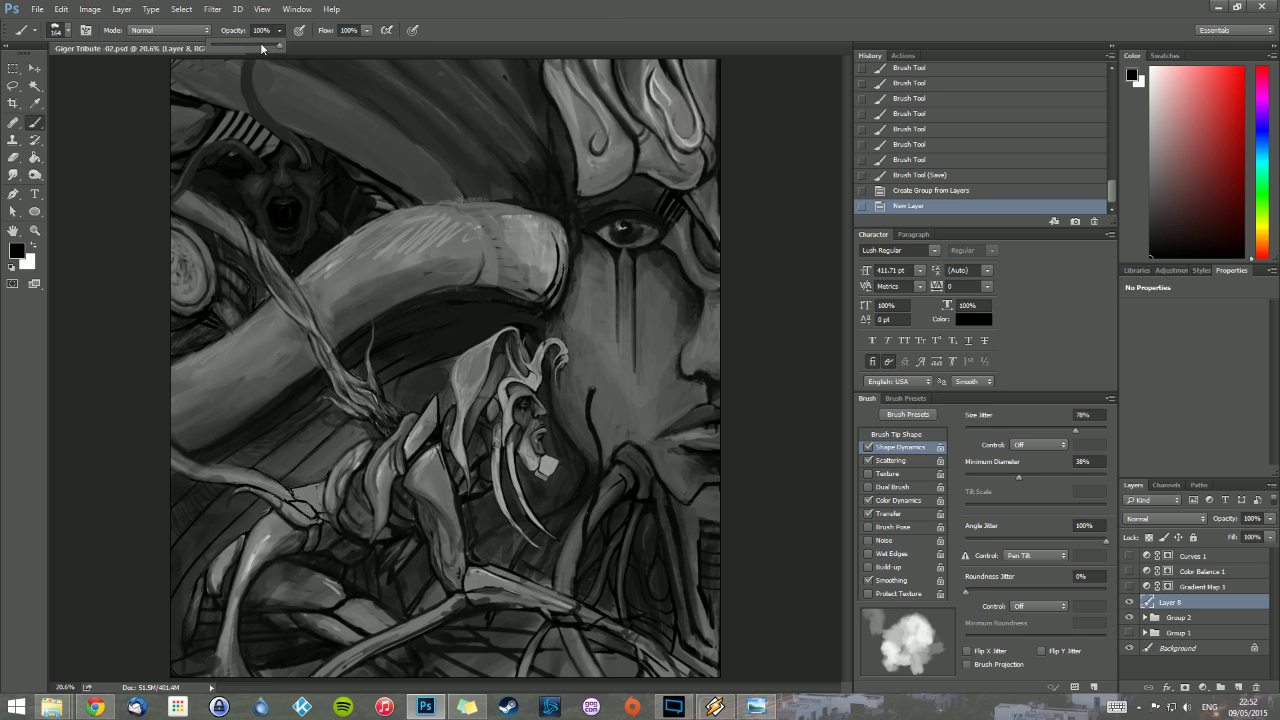
Step: Brush black cloud texture over the dark background beneath the large curved tube and behind the hooded figure's back
{"action": "left_click", "coordinate": [390, 346]}
{"action": "mouse_move", "coordinate": [385, 349]}
{"action": "left_mouse_down"}
{"action": "mouse_move", "coordinate": [364, 372]}
{"action": "mouse_move", "coordinate": [372, 397]}
{"action": "left_mouse_up"}
{"action": "mouse_move", "coordinate": [390, 364]}
{"action": "left_mouse_down"}
{"action": "mouse_move", "coordinate": [406, 399]}
{"action": "mouse_move", "coordinate": [426, 401]}
{"action": "mouse_move", "coordinate": [446, 373]}
{"action": "mouse_move", "coordinate": [428, 366]}
{"action": "mouse_move", "coordinate": [438, 377]}
{"action": "mouse_move", "coordinate": [460, 367]}
{"action": "left_mouse_up"}
{"action": "left_click_drag", "start_coordinate": [440, 364], "coordinate": [412, 364]}
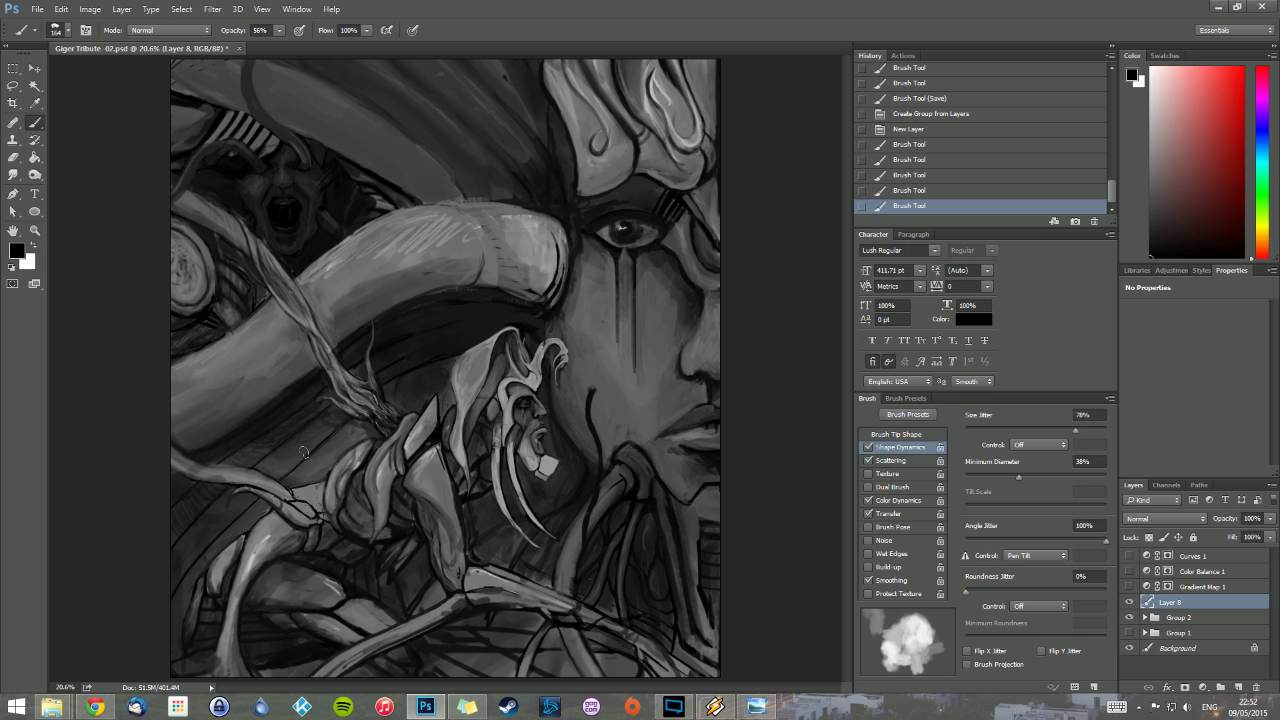
{"action": "left_click_drag", "start_coordinate": [334, 458], "coordinate": [342, 425]}
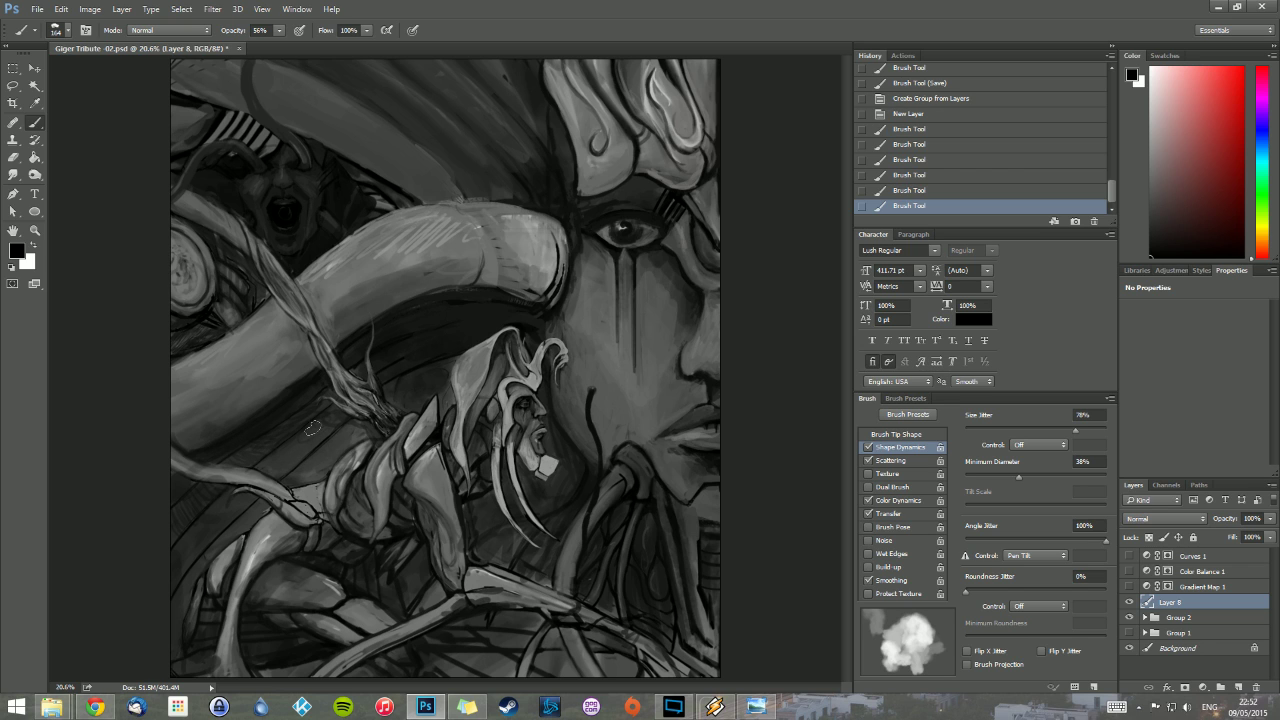
Step: Switch to the 131 px textured brush and darken the background behind the figure and along the canvas's left edge
{"action": "right_click", "coordinate": [436, 445]}
{"action": "left_click", "coordinate": [441, 579]}
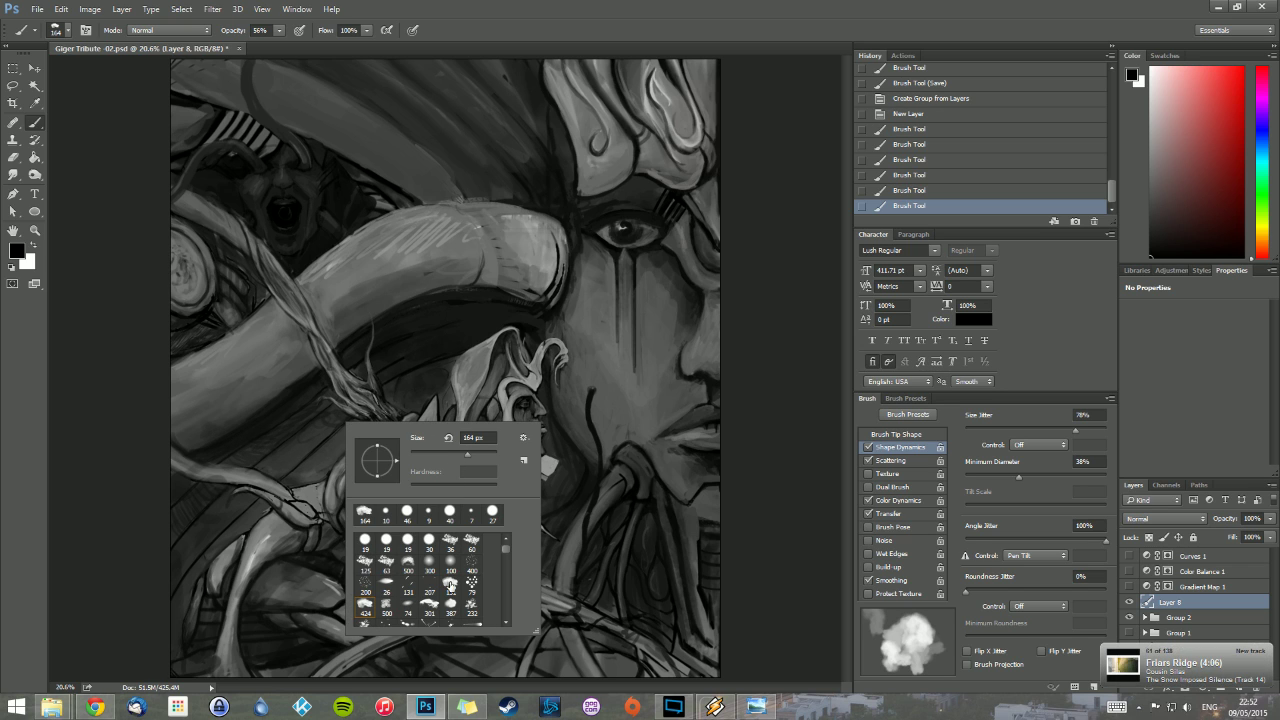
{"action": "left_click", "coordinate": [307, 460]}
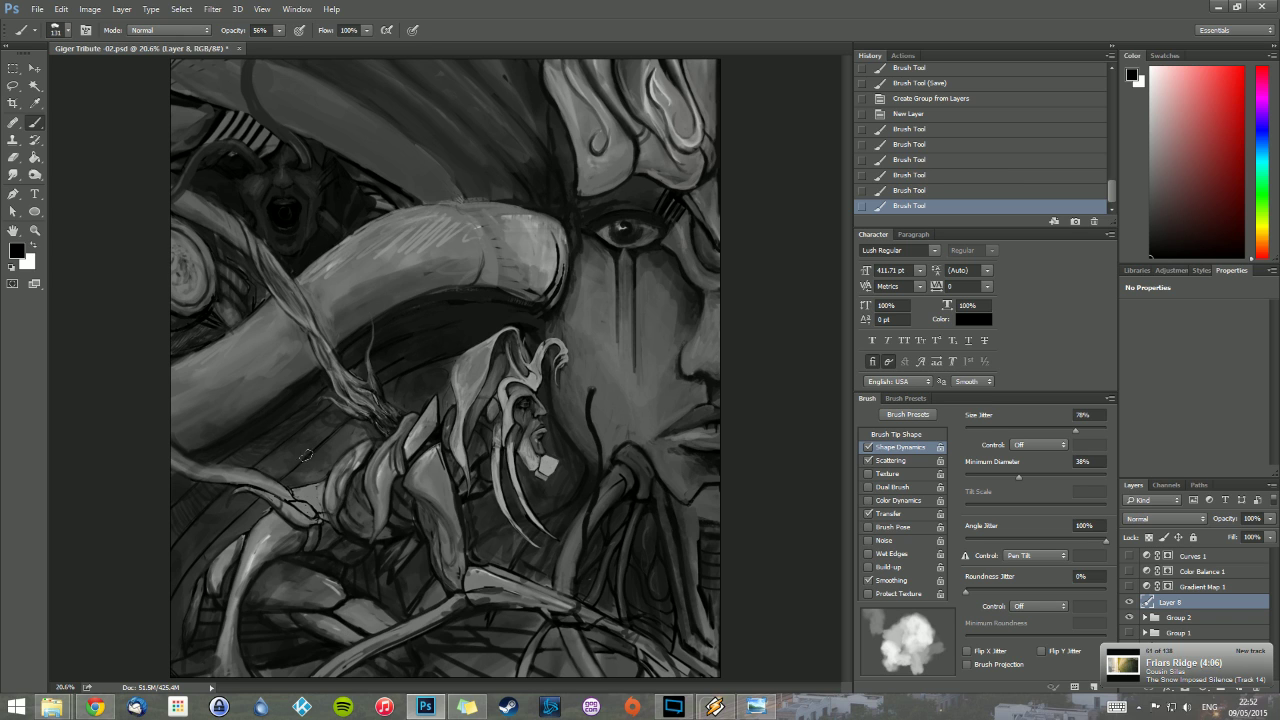
{"action": "mouse_move", "coordinate": [324, 434]}
{"action": "left_mouse_down"}
{"action": "mouse_move", "coordinate": [338, 462]}
{"action": "mouse_move", "coordinate": [320, 475]}
{"action": "left_mouse_up"}
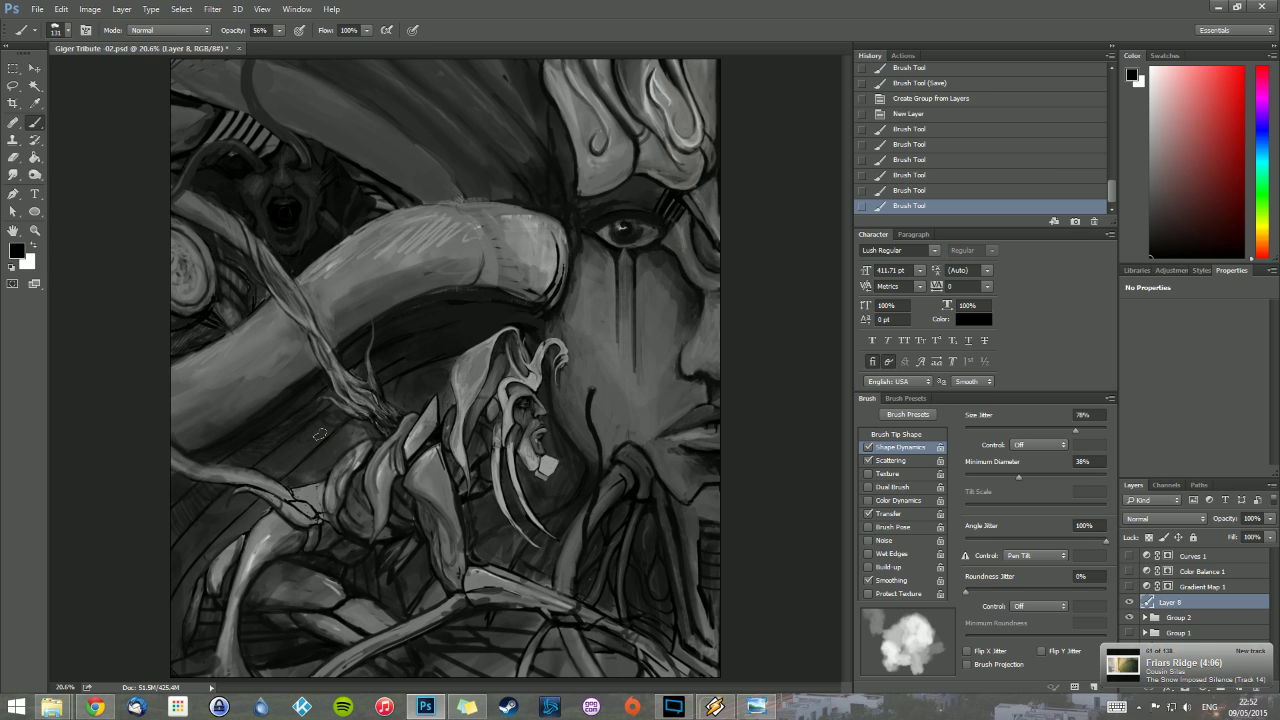
{"action": "mouse_move", "coordinate": [183, 493]}
{"action": "left_mouse_down"}
{"action": "mouse_move", "coordinate": [222, 516]}
{"action": "mouse_move", "coordinate": [250, 502]}
{"action": "left_mouse_up"}
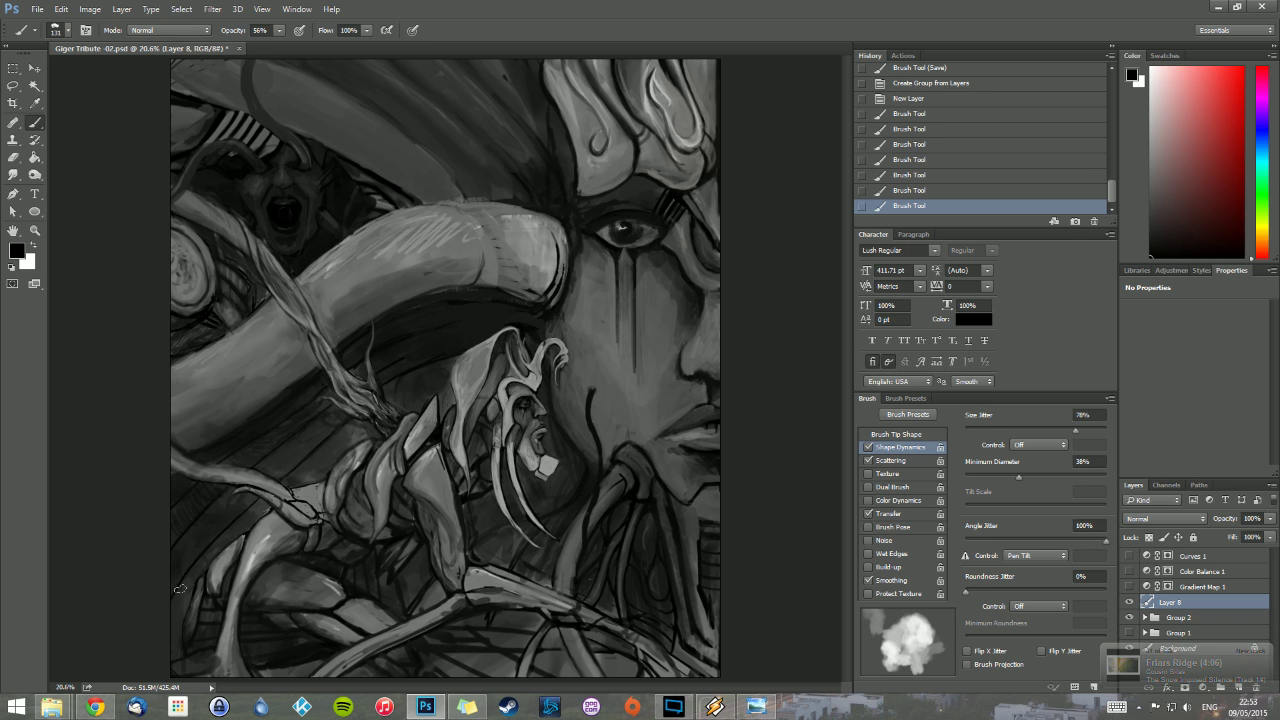
{"action": "left_click_drag", "start_coordinate": [192, 574], "coordinate": [178, 616]}
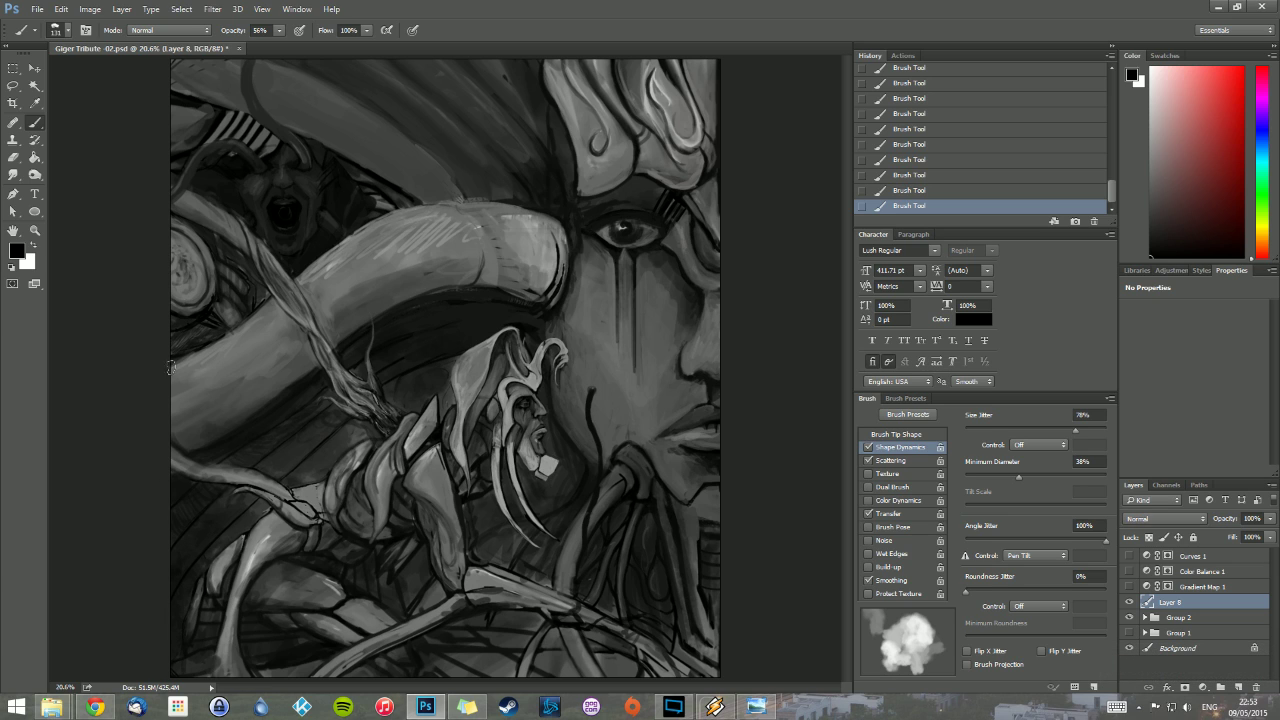
Step: Mottle the underside of the large curved tube, the giant face's forehead ornament and the side of its nose with black texture
{"action": "mouse_move", "coordinate": [175, 392]}
{"action": "left_mouse_down"}
{"action": "mouse_move", "coordinate": [299, 335]}
{"action": "mouse_move", "coordinate": [245, 380]}
{"action": "left_mouse_up"}
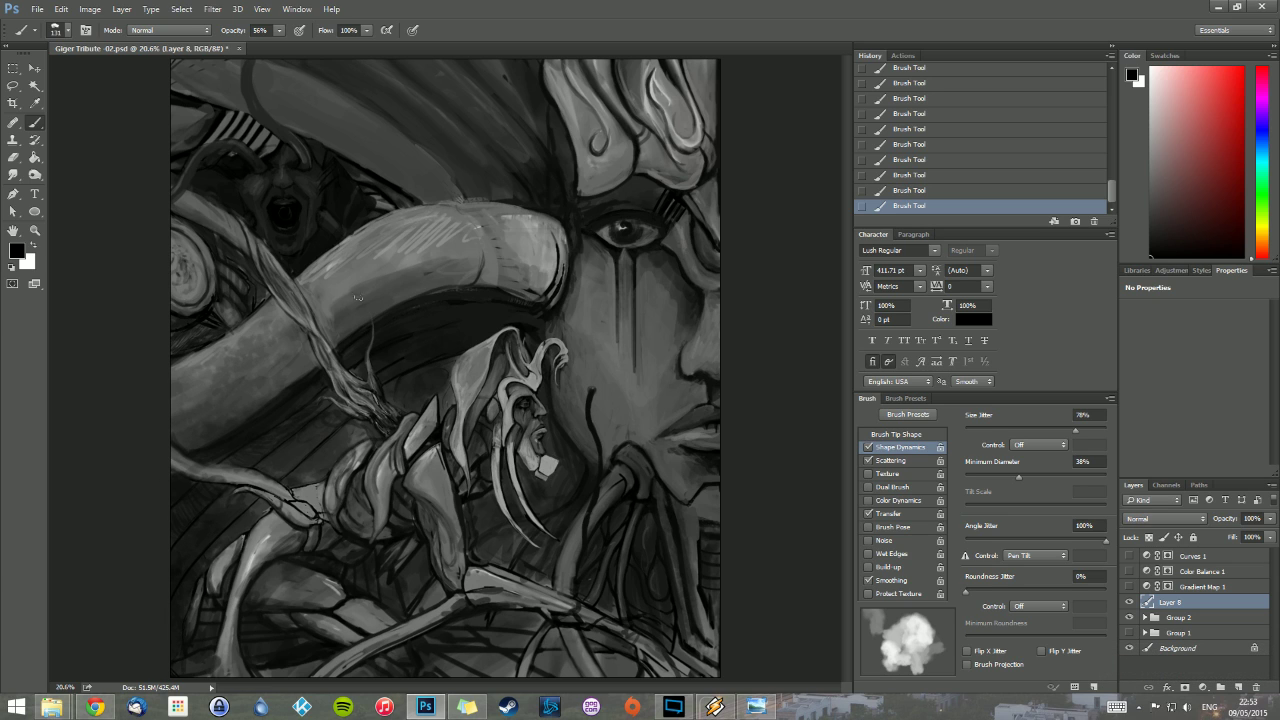
{"action": "left_click_drag", "start_coordinate": [410, 275], "coordinate": [494, 262]}
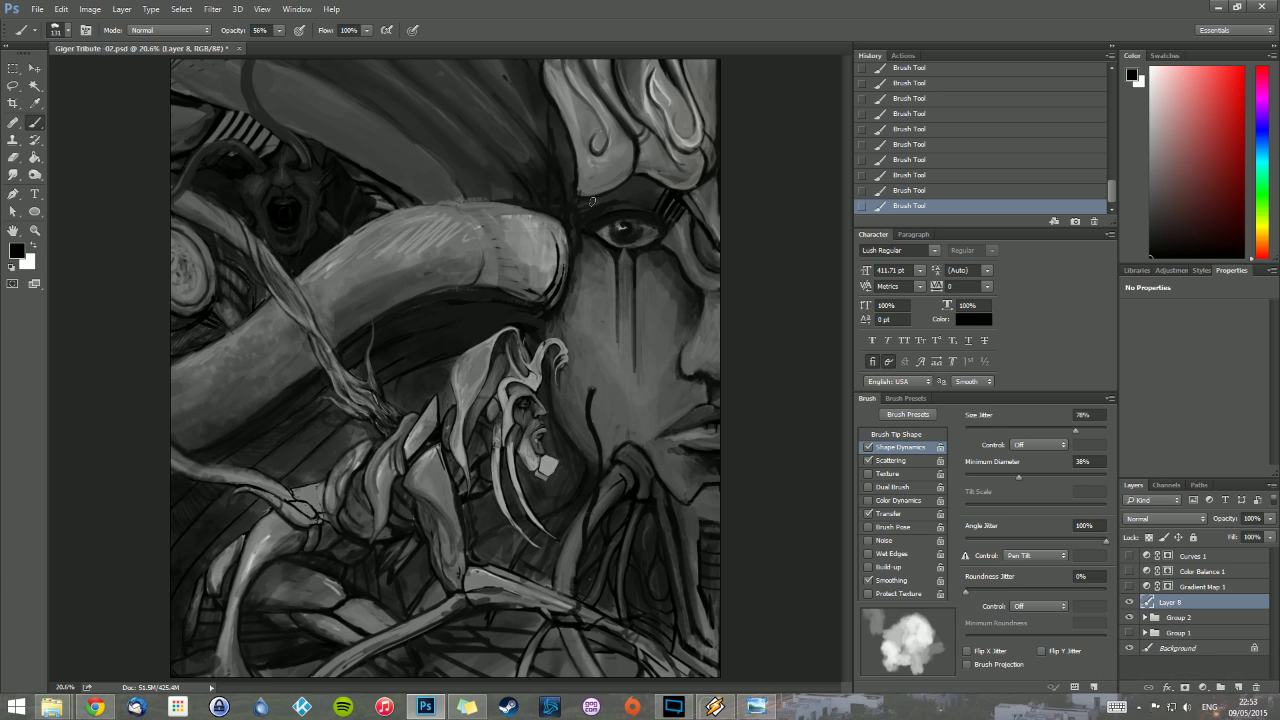
{"action": "left_click_drag", "start_coordinate": [623, 193], "coordinate": [598, 68]}
{"action": "left_click_drag", "start_coordinate": [650, 170], "coordinate": [698, 88]}
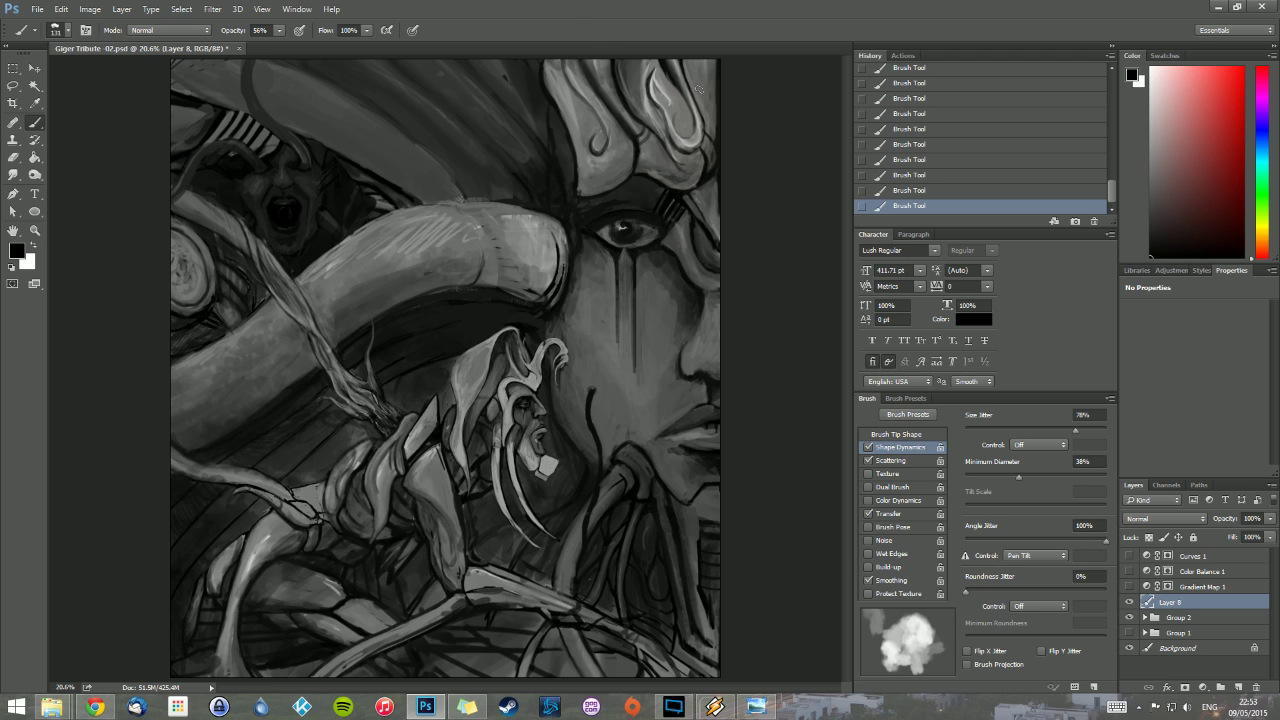
{"action": "left_click_drag", "start_coordinate": [690, 254], "coordinate": [692, 266]}
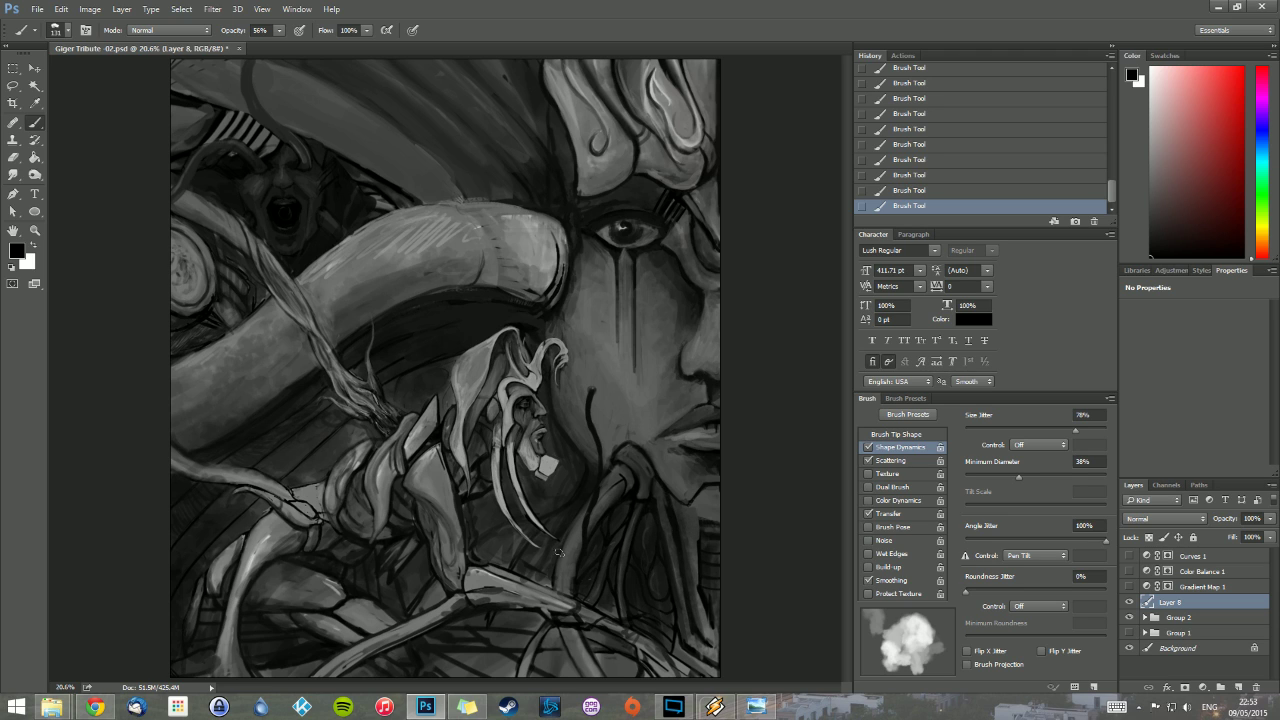
Step: Darken around the hooded figure's face and hanging tendrils and between the roots below with textured black strokes
{"action": "mouse_move", "coordinate": [492, 462]}
{"action": "left_mouse_down"}
{"action": "mouse_move", "coordinate": [502, 528]}
{"action": "mouse_move", "coordinate": [506, 514]}
{"action": "left_mouse_up"}
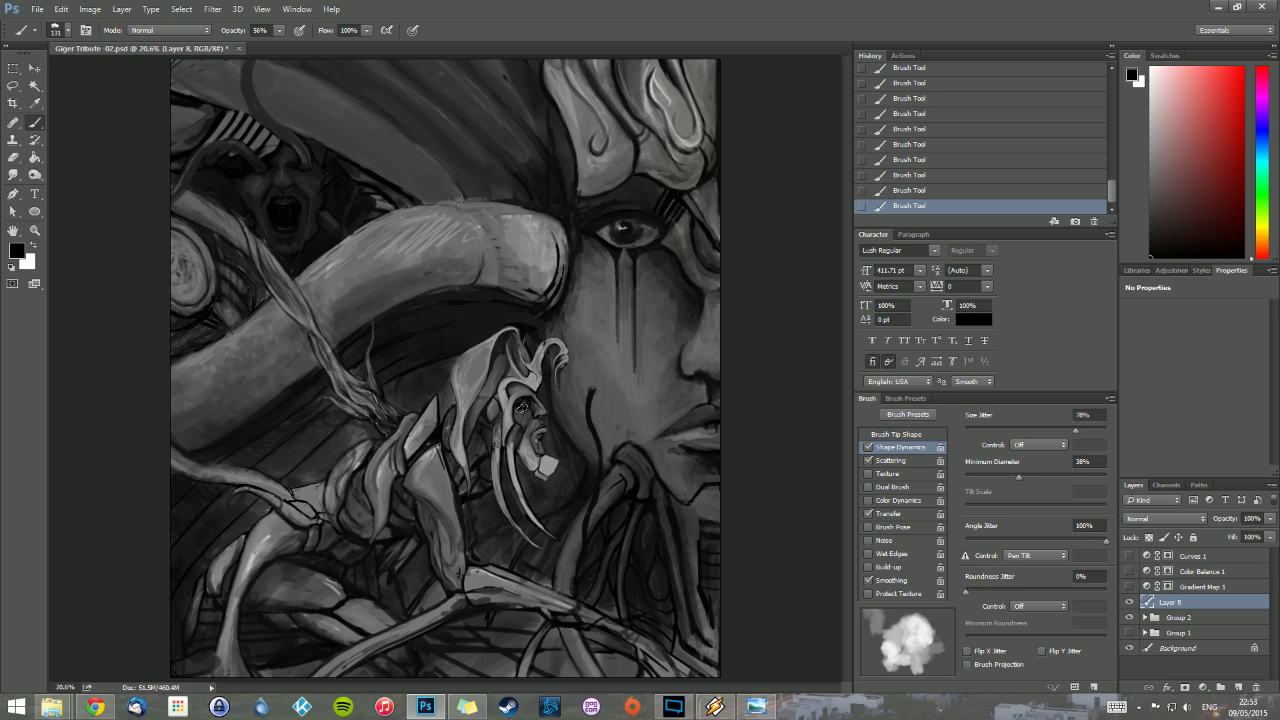
{"action": "mouse_move", "coordinate": [509, 460]}
{"action": "left_mouse_down"}
{"action": "mouse_move", "coordinate": [521, 406]}
{"action": "mouse_move", "coordinate": [505, 383]}
{"action": "left_mouse_up"}
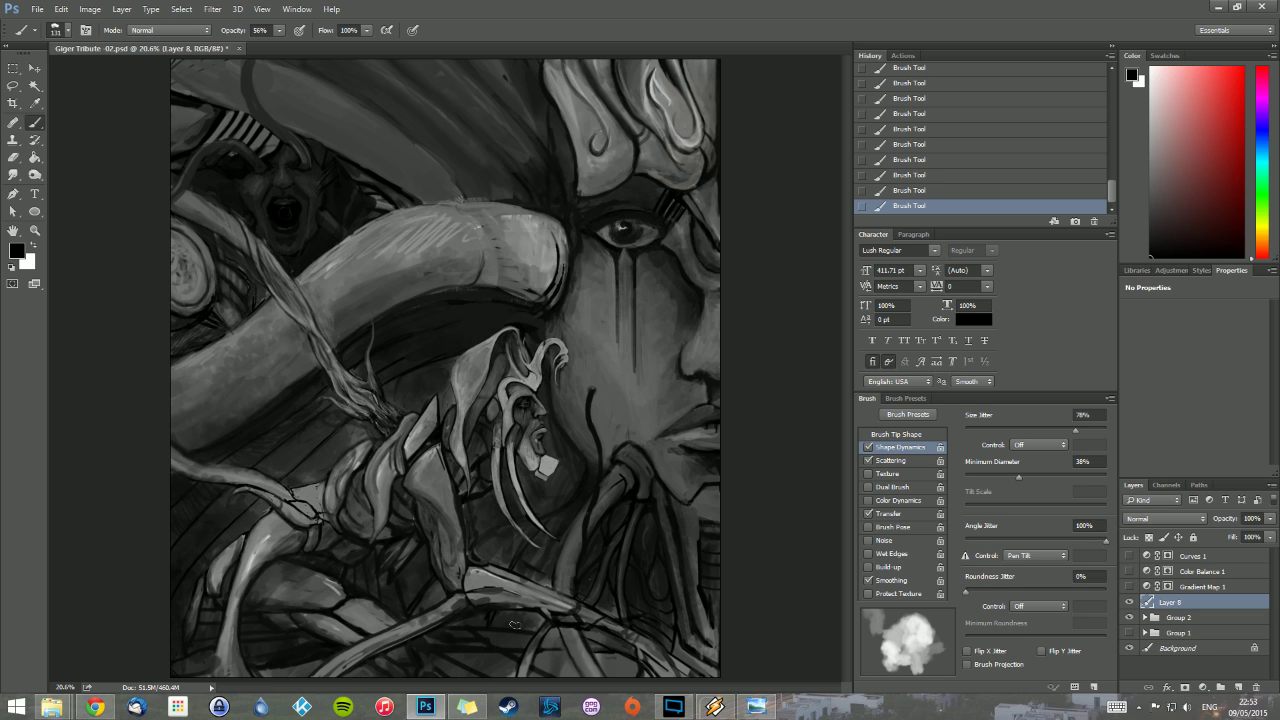
{"action": "mouse_move", "coordinate": [554, 650]}
{"action": "left_mouse_down"}
{"action": "mouse_move", "coordinate": [570, 667]}
{"action": "mouse_move", "coordinate": [627, 667]}
{"action": "mouse_move", "coordinate": [591, 640]}
{"action": "left_mouse_up"}
{"action": "left_click_drag", "start_coordinate": [553, 629], "coordinate": [560, 640]}
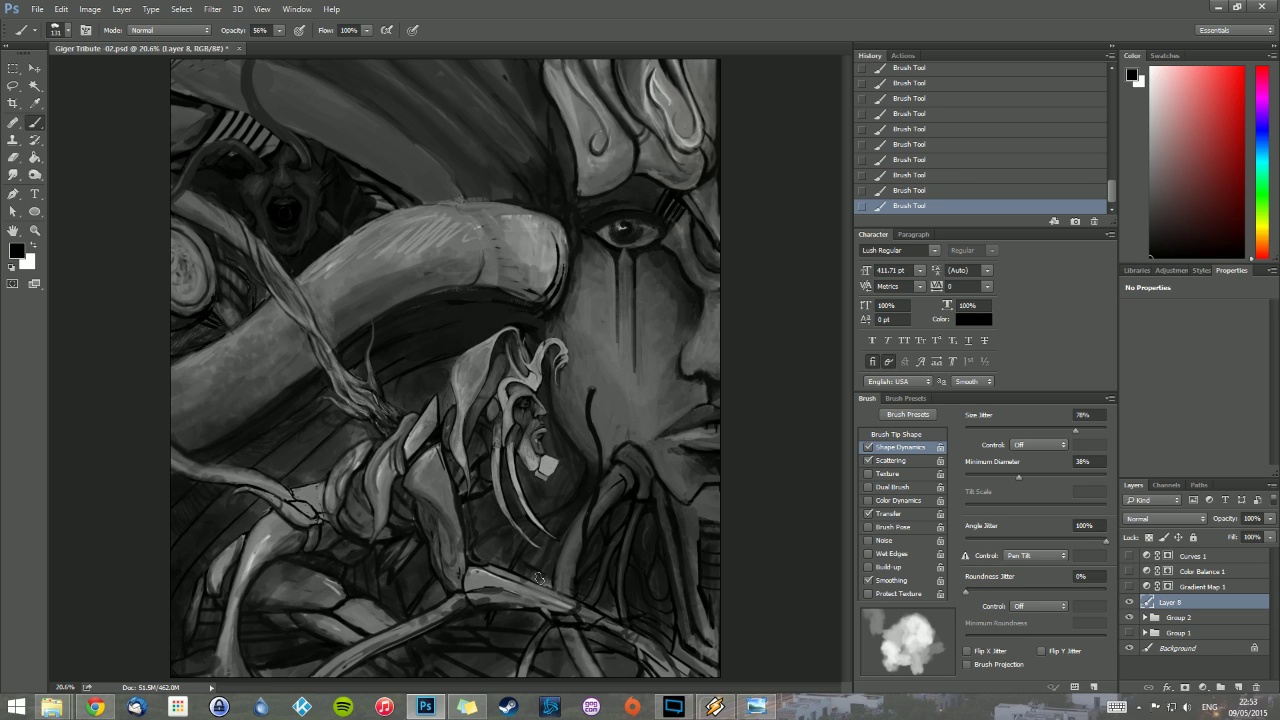
{"action": "left_click_drag", "start_coordinate": [544, 584], "coordinate": [508, 576]}
Step: Add black texture to the lower-left background, the round form at the left edge and the broad tube across the top
{"action": "left_click_drag", "start_coordinate": [308, 671], "coordinate": [266, 671]}
{"action": "left_click_drag", "start_coordinate": [200, 616], "coordinate": [194, 582]}
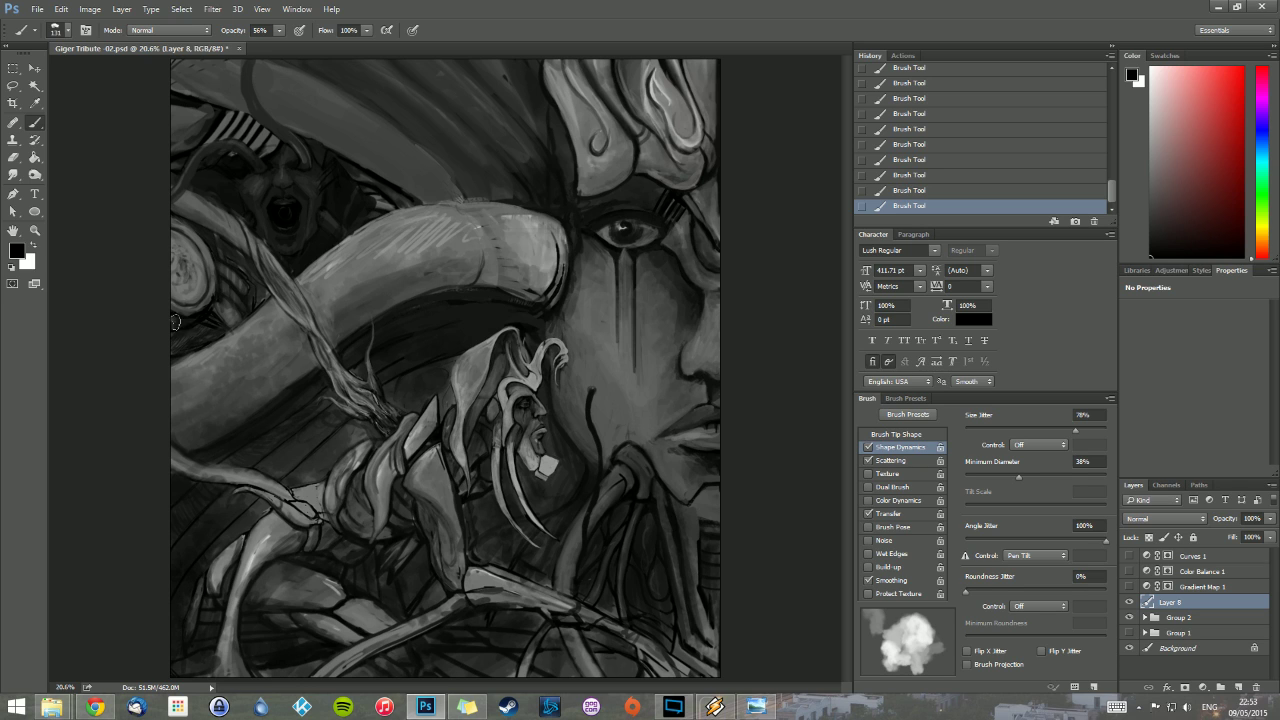
{"action": "mouse_move", "coordinate": [178, 228]}
{"action": "left_mouse_down"}
{"action": "mouse_move", "coordinate": [212, 274]}
{"action": "mouse_move", "coordinate": [202, 292]}
{"action": "left_mouse_up"}
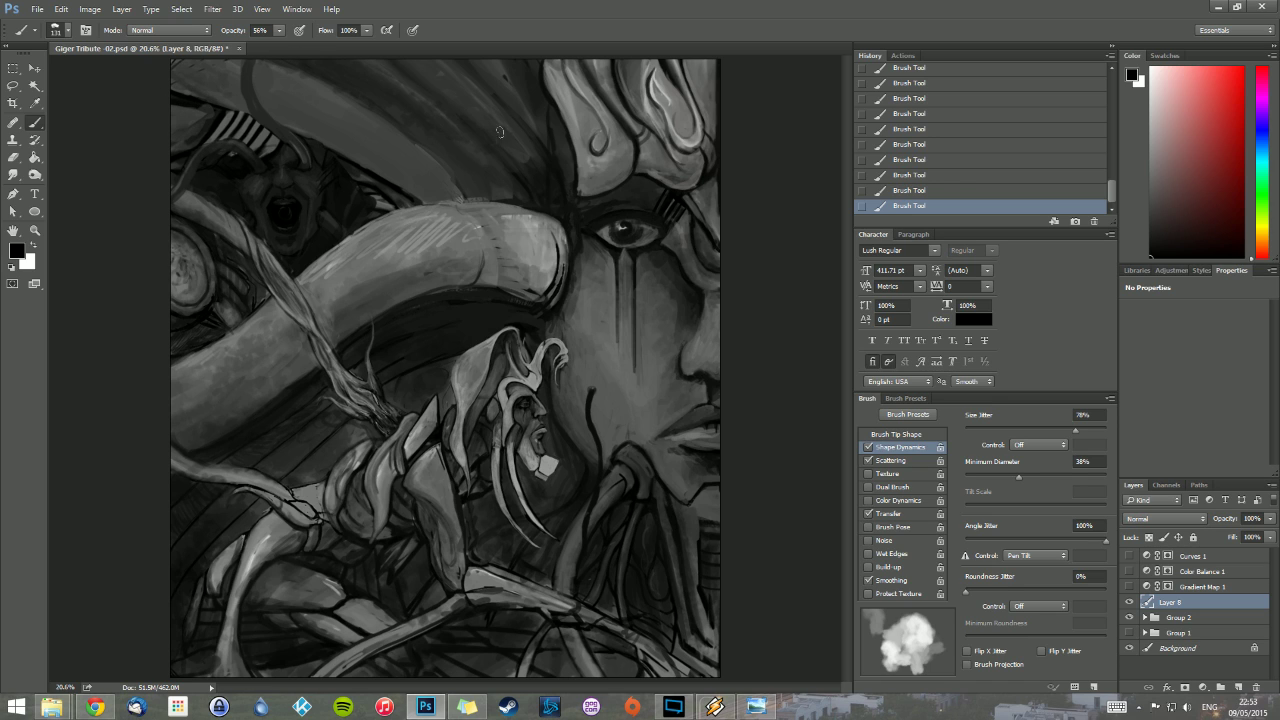
{"action": "left_click_drag", "start_coordinate": [270, 70], "coordinate": [408, 142]}
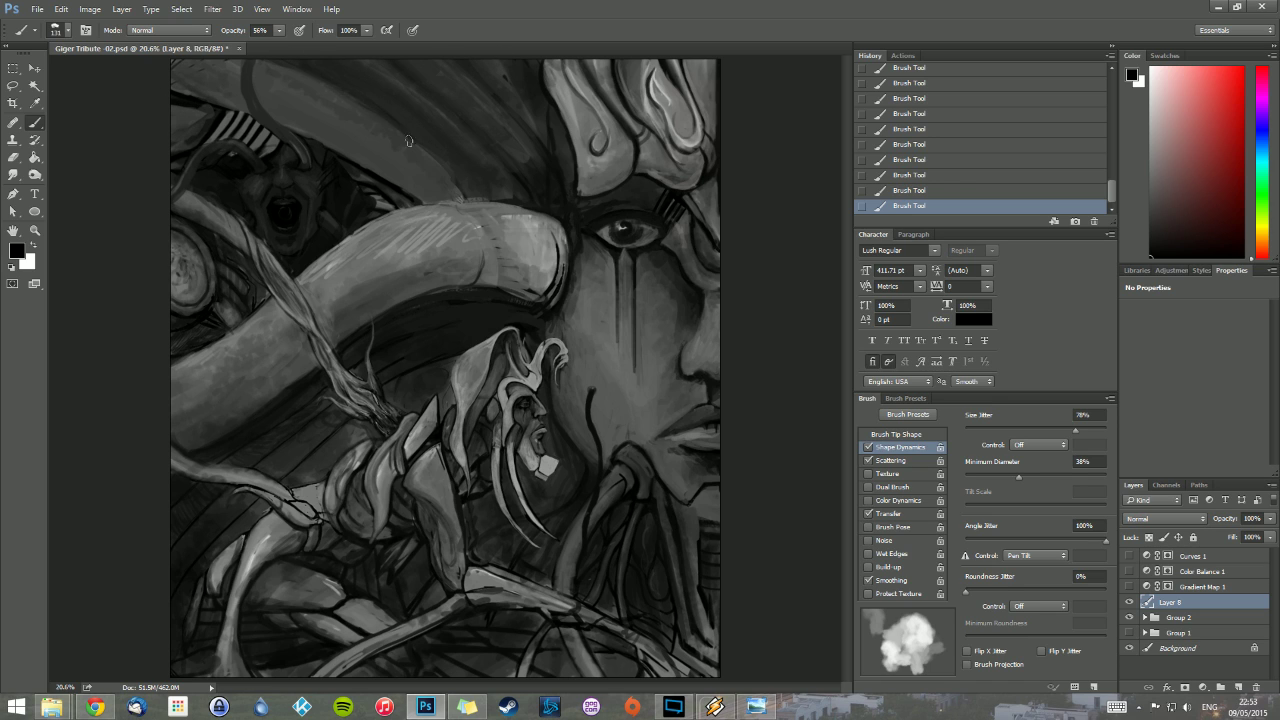
{"action": "mouse_move", "coordinate": [200, 60]}
{"action": "left_mouse_down"}
{"action": "mouse_move", "coordinate": [448, 193]}
{"action": "mouse_move", "coordinate": [216, 70]}
{"action": "mouse_move", "coordinate": [424, 183]}
{"action": "left_mouse_up"}
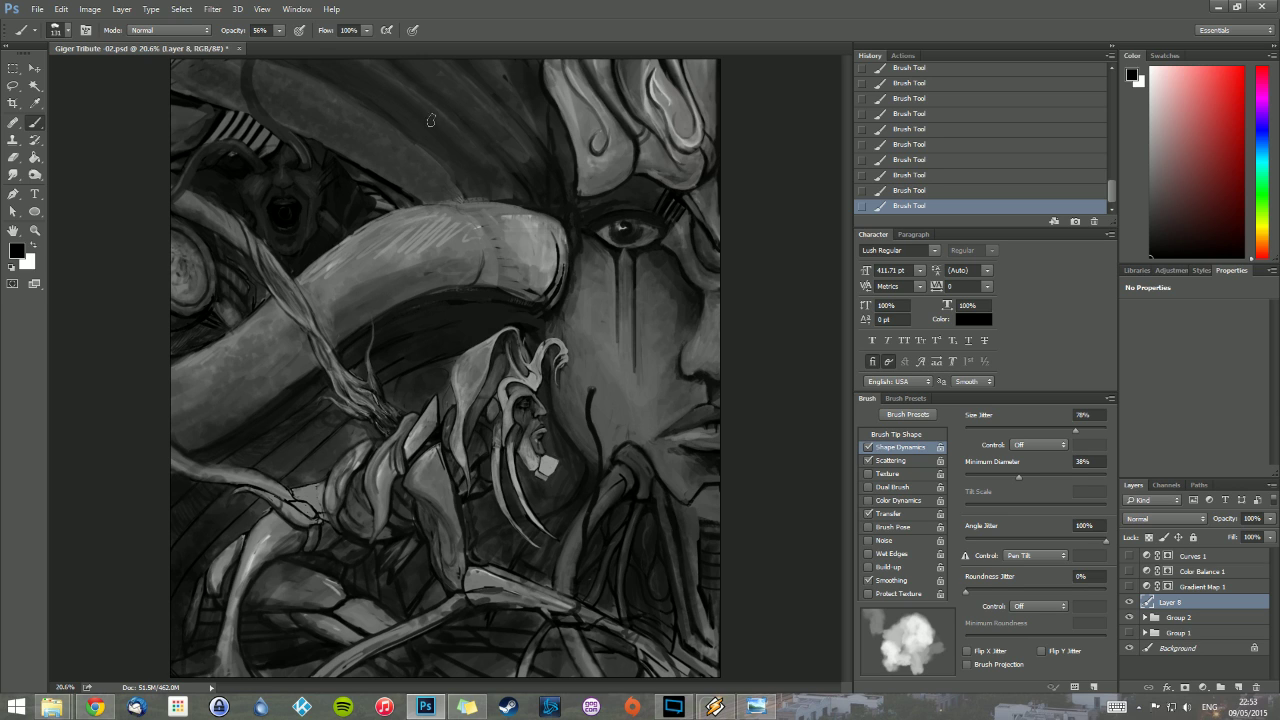
Step: Texture the giant face's forehead ornament, cheek and chin, and continue the black mottling across the hooded figure's hood and torso
{"action": "left_click_drag", "start_coordinate": [572, 84], "coordinate": [597, 144]}
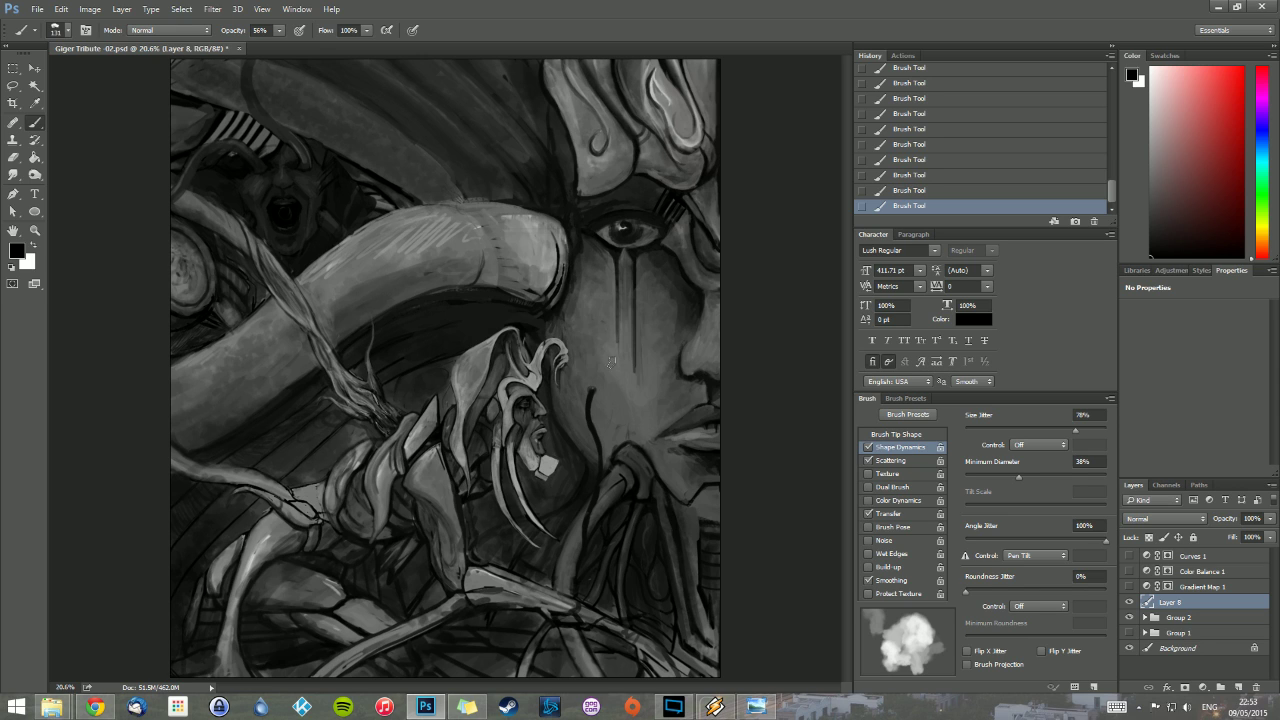
{"action": "mouse_move", "coordinate": [576, 345]}
{"action": "left_mouse_down"}
{"action": "mouse_move", "coordinate": [561, 391]}
{"action": "mouse_move", "coordinate": [562, 352]}
{"action": "left_mouse_up"}
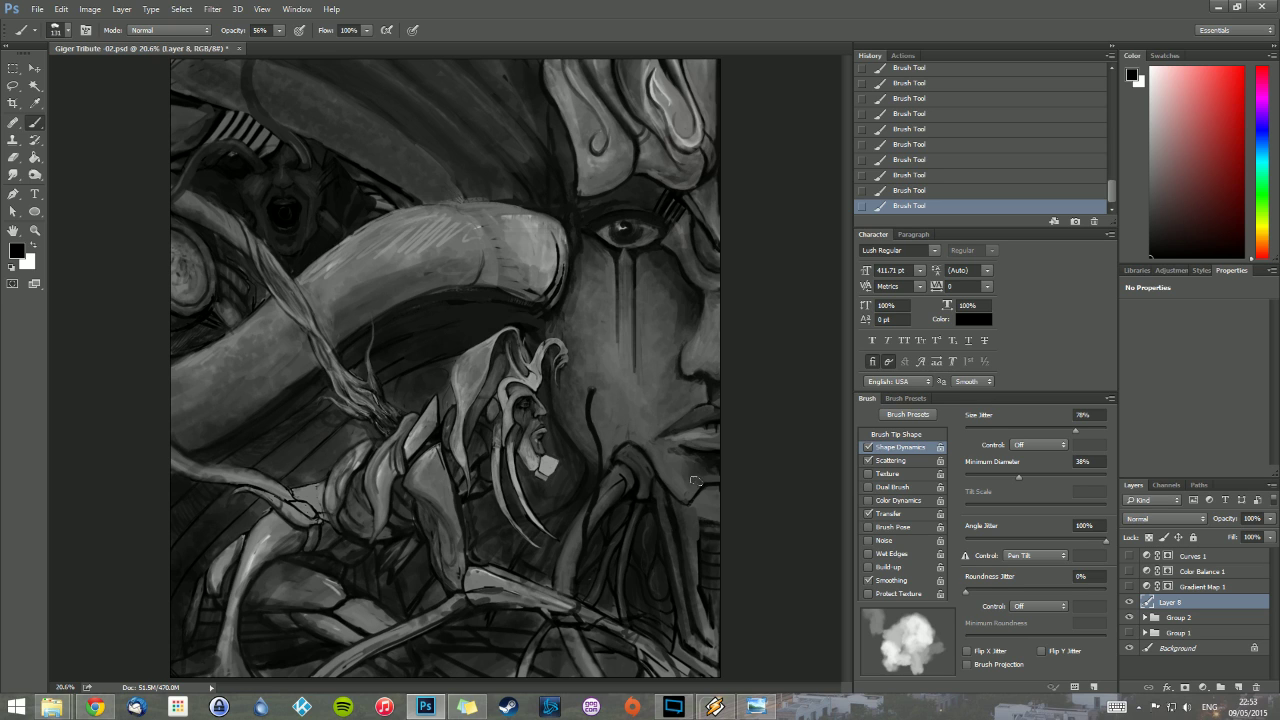
{"action": "mouse_move", "coordinate": [707, 490]}
{"action": "left_mouse_down"}
{"action": "mouse_move", "coordinate": [692, 498]}
{"action": "mouse_move", "coordinate": [606, 408]}
{"action": "left_mouse_up"}
{"action": "mouse_move", "coordinate": [521, 361]}
{"action": "left_mouse_down"}
{"action": "mouse_move", "coordinate": [499, 342]}
{"action": "mouse_move", "coordinate": [469, 493]}
{"action": "mouse_move", "coordinate": [425, 431]}
{"action": "mouse_move", "coordinate": [378, 475]}
{"action": "left_mouse_up"}
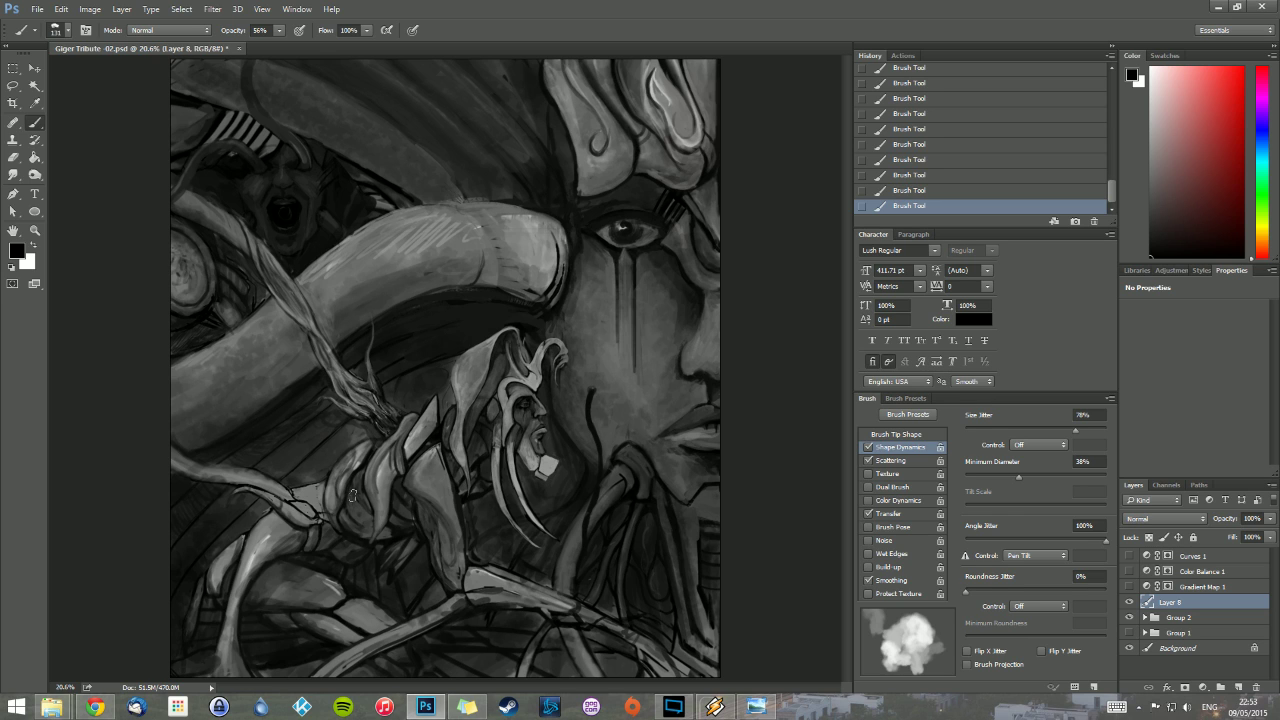
Step: Reduce the textured brush to 66 px and shade the hooded figure's torso and the roots along the painting's lower edge
{"action": "right_click", "coordinate": [484, 461]}
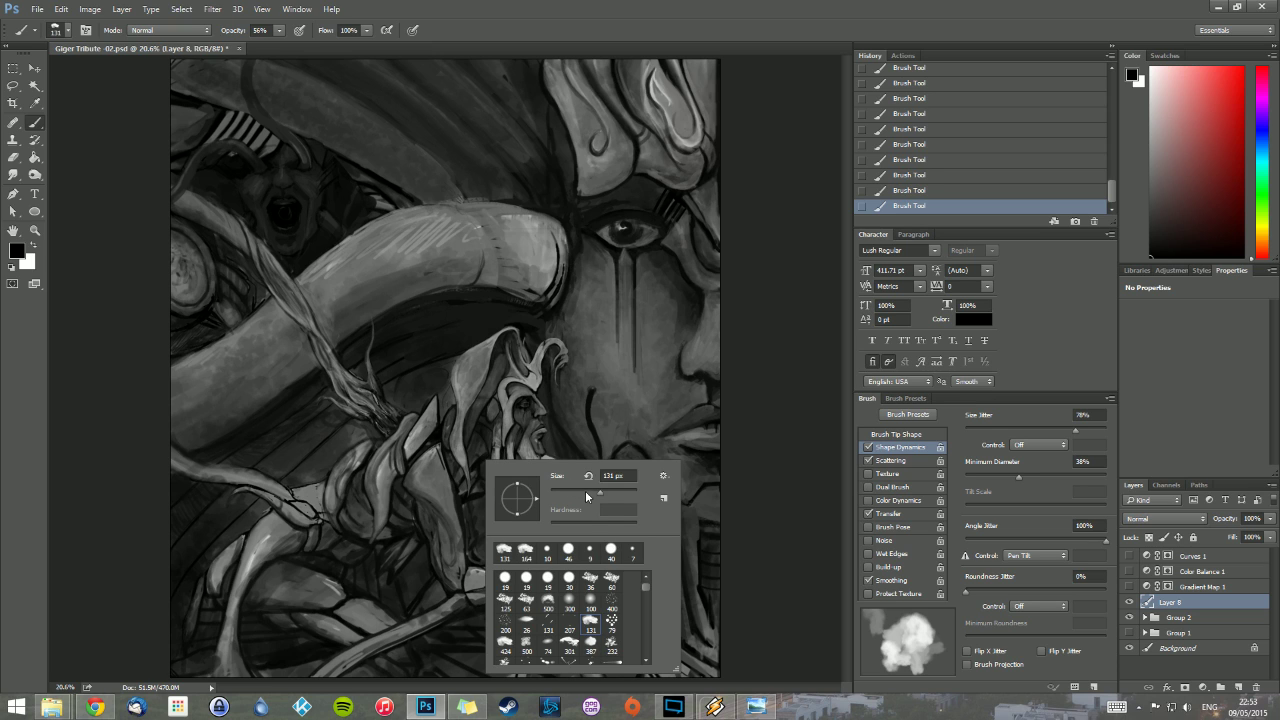
{"action": "left_click", "coordinate": [582, 493]}
{"action": "left_click", "coordinate": [359, 477]}
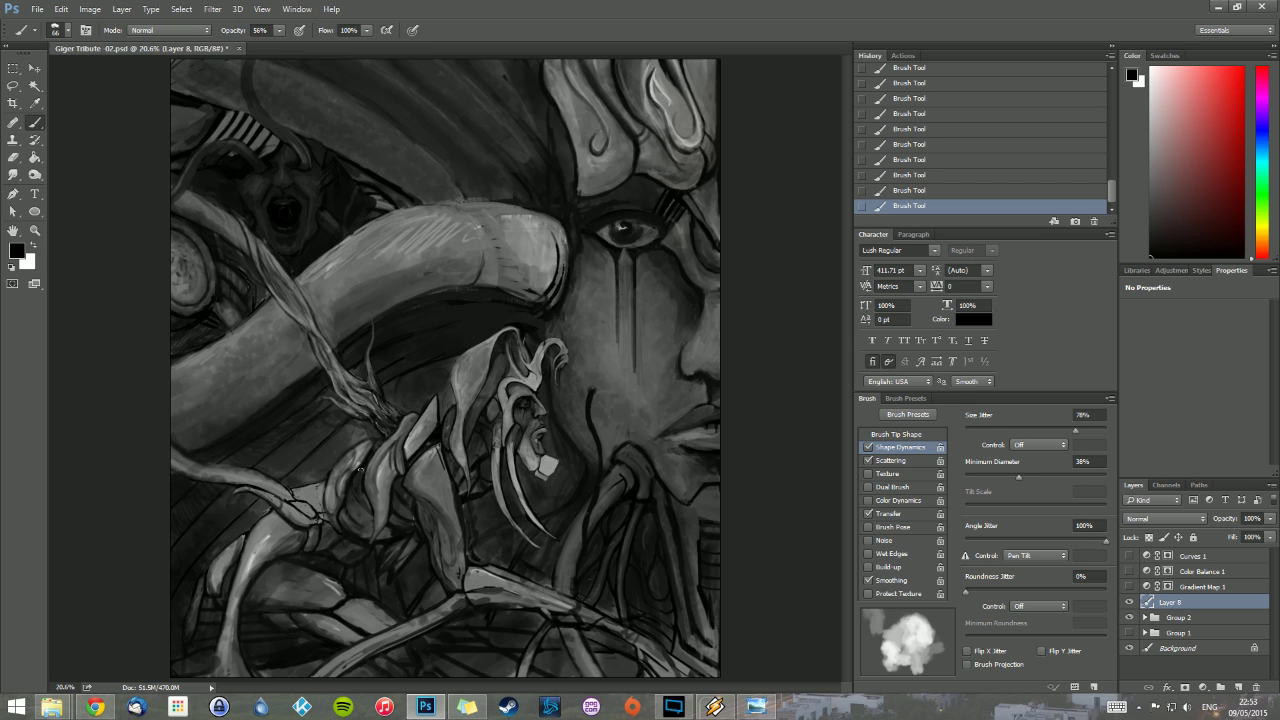
{"action": "mouse_move", "coordinate": [307, 497]}
{"action": "left_mouse_down"}
{"action": "mouse_move", "coordinate": [350, 558]}
{"action": "mouse_move", "coordinate": [396, 590]}
{"action": "mouse_move", "coordinate": [448, 595]}
{"action": "left_mouse_up"}
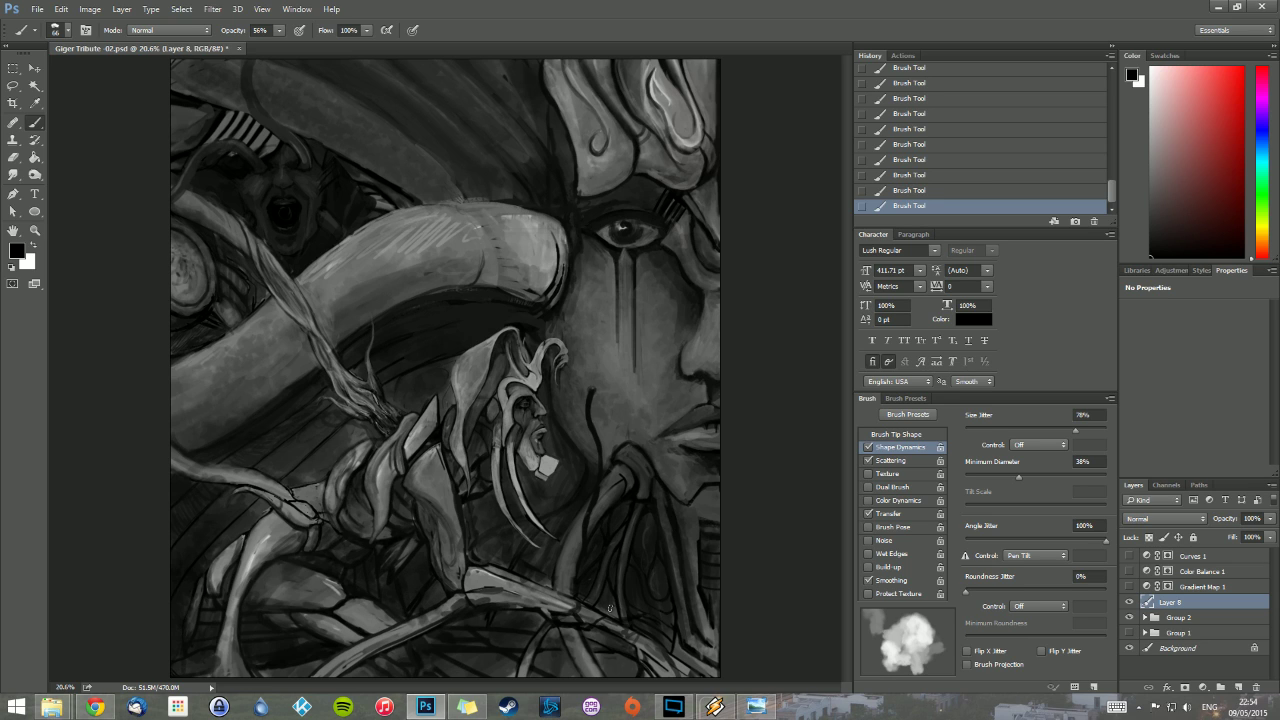
{"action": "mouse_move", "coordinate": [600, 606]}
{"action": "left_mouse_down"}
{"action": "mouse_move", "coordinate": [619, 615]}
{"action": "mouse_move", "coordinate": [622, 648]}
{"action": "mouse_move", "coordinate": [600, 672]}
{"action": "mouse_move", "coordinate": [627, 651]}
{"action": "mouse_move", "coordinate": [634, 672]}
{"action": "mouse_move", "coordinate": [565, 632]}
{"action": "mouse_move", "coordinate": [590, 668]}
{"action": "mouse_move", "coordinate": [558, 636]}
{"action": "mouse_move", "coordinate": [570, 665]}
{"action": "mouse_move", "coordinate": [550, 640]}
{"action": "mouse_move", "coordinate": [536, 678]}
{"action": "mouse_move", "coordinate": [465, 651]}
{"action": "mouse_move", "coordinate": [430, 662]}
{"action": "mouse_move", "coordinate": [511, 687]}
{"action": "left_mouse_up"}
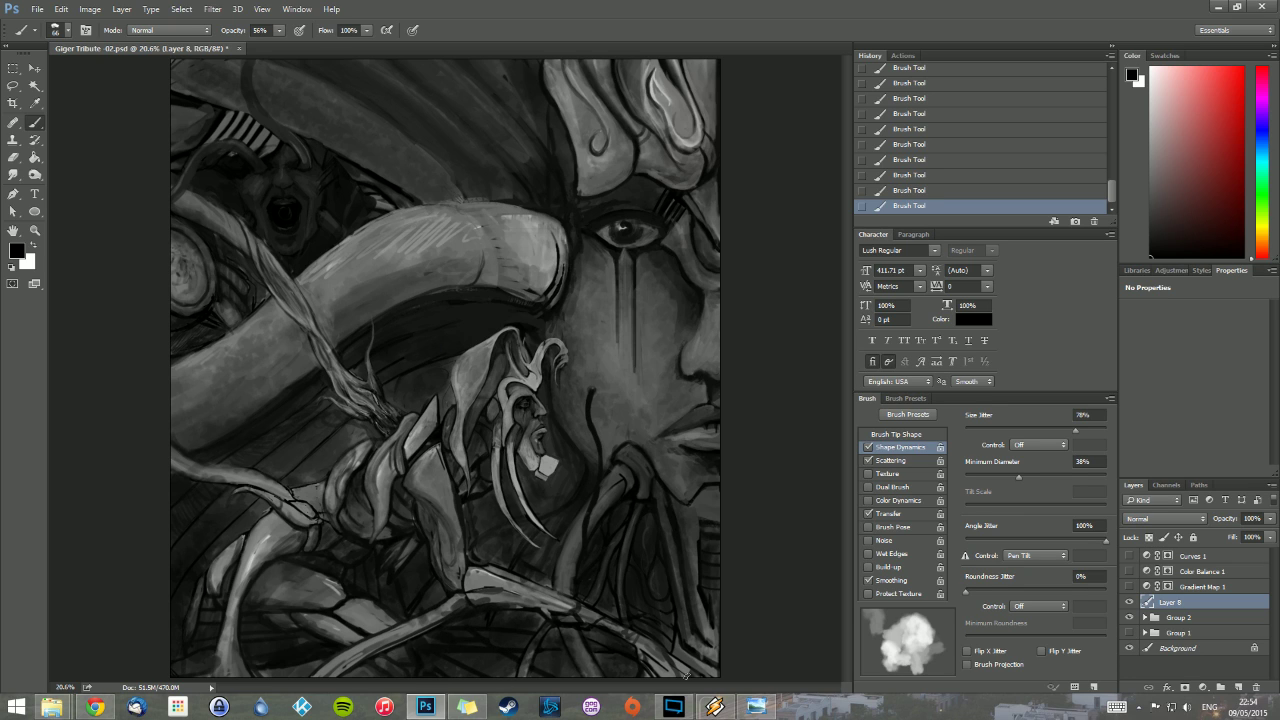
{"action": "mouse_move", "coordinate": [686, 676]}
{"action": "left_mouse_down"}
{"action": "mouse_move", "coordinate": [676, 654]}
{"action": "mouse_move", "coordinate": [707, 670]}
{"action": "mouse_move", "coordinate": [654, 670]}
{"action": "mouse_move", "coordinate": [712, 656]}
{"action": "left_mouse_up"}
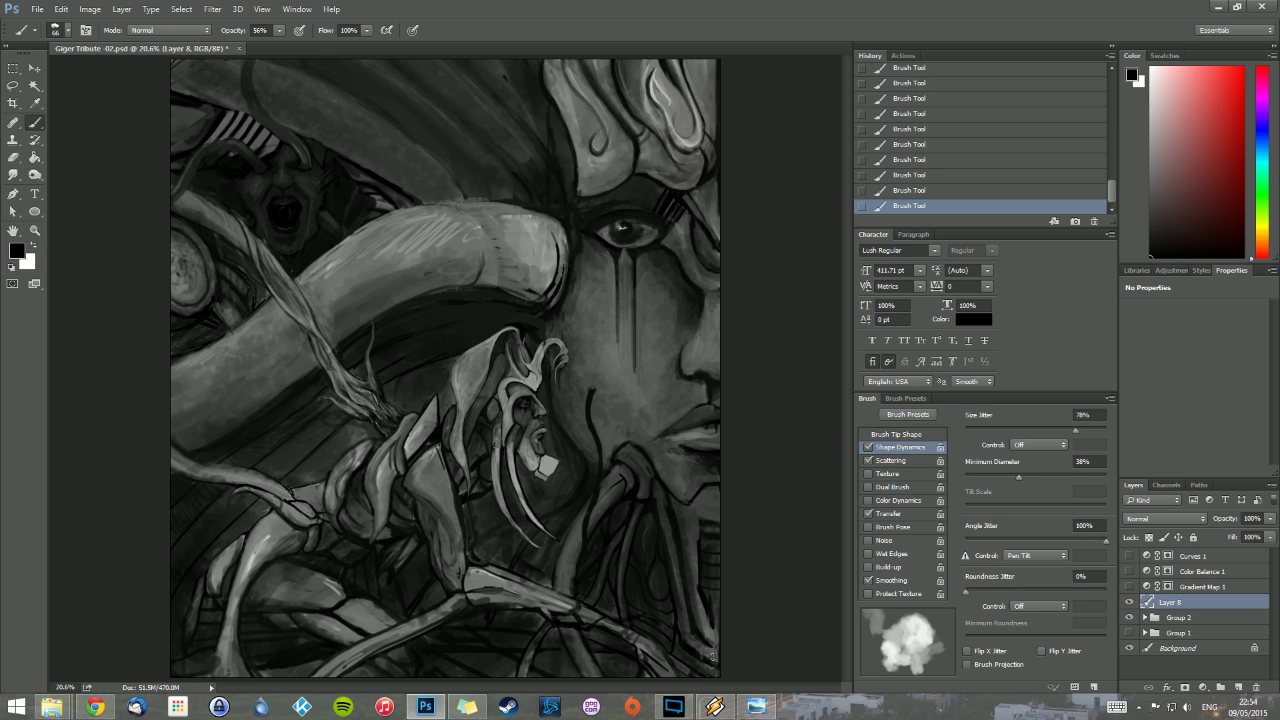
Step: Repaint the roots below the giant face's chin in a sampled mid grey and soften the scratchy highlights along the broad tube
{"action": "left_click", "coordinate": [711, 619], "text": "alt"}
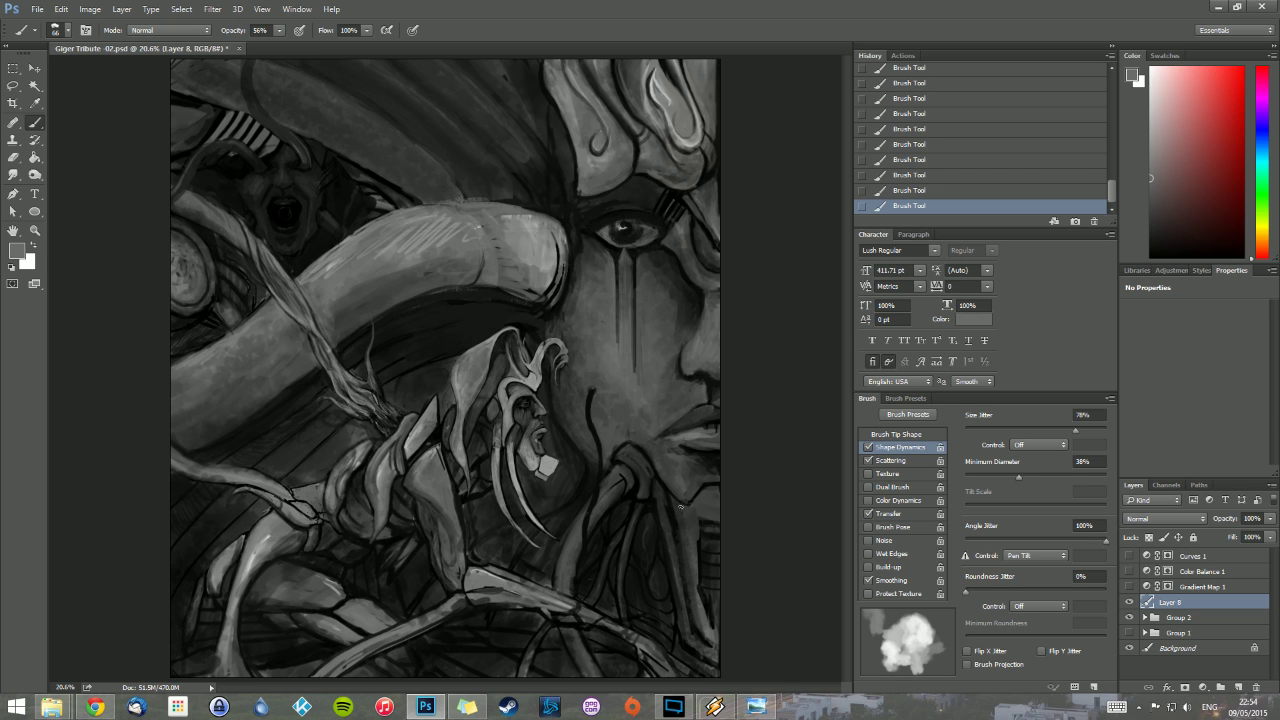
{"action": "mouse_move", "coordinate": [682, 590]}
{"action": "left_mouse_down"}
{"action": "mouse_move", "coordinate": [695, 633]}
{"action": "mouse_move", "coordinate": [718, 651]}
{"action": "mouse_move", "coordinate": [699, 548]}
{"action": "left_mouse_up"}
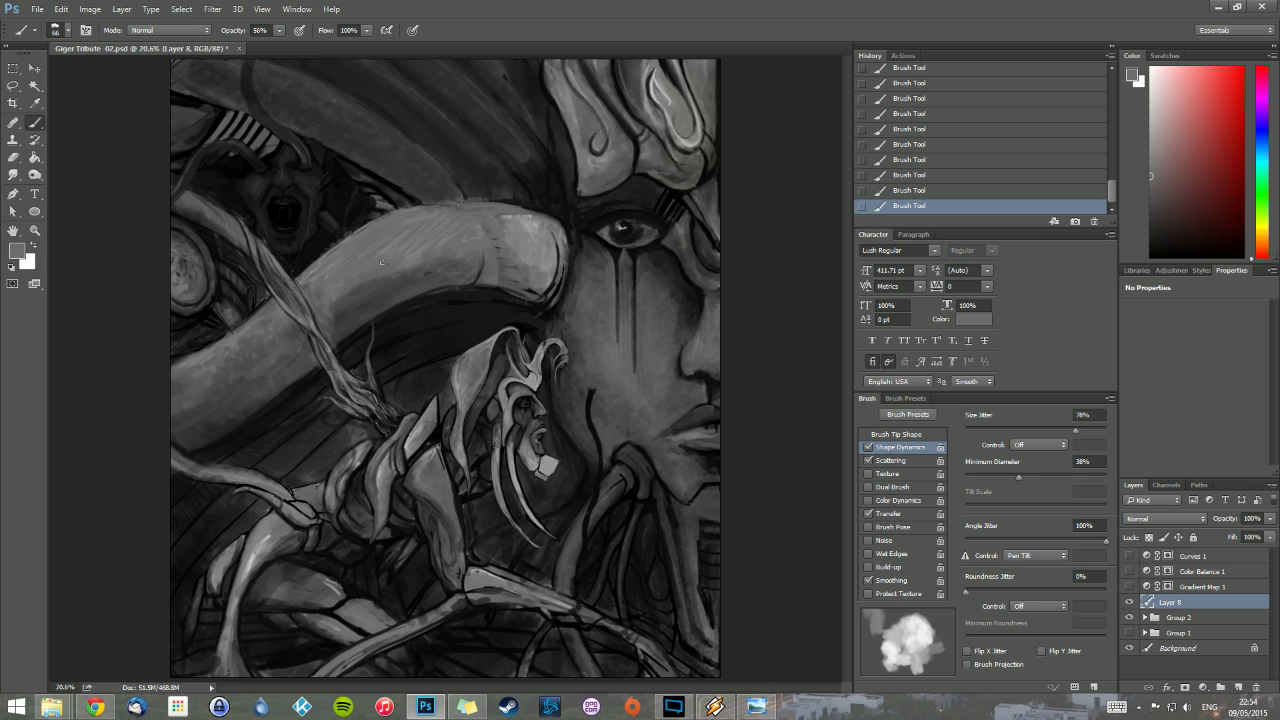
{"action": "left_click", "coordinate": [361, 254], "text": "alt"}
Step: Reduce the cloud brush to 24 px and rework the edges and folds of the giant face's forehead ornament in sampled light and dark greys
{"action": "left_click", "coordinate": [523, 218], "text": "alt"}
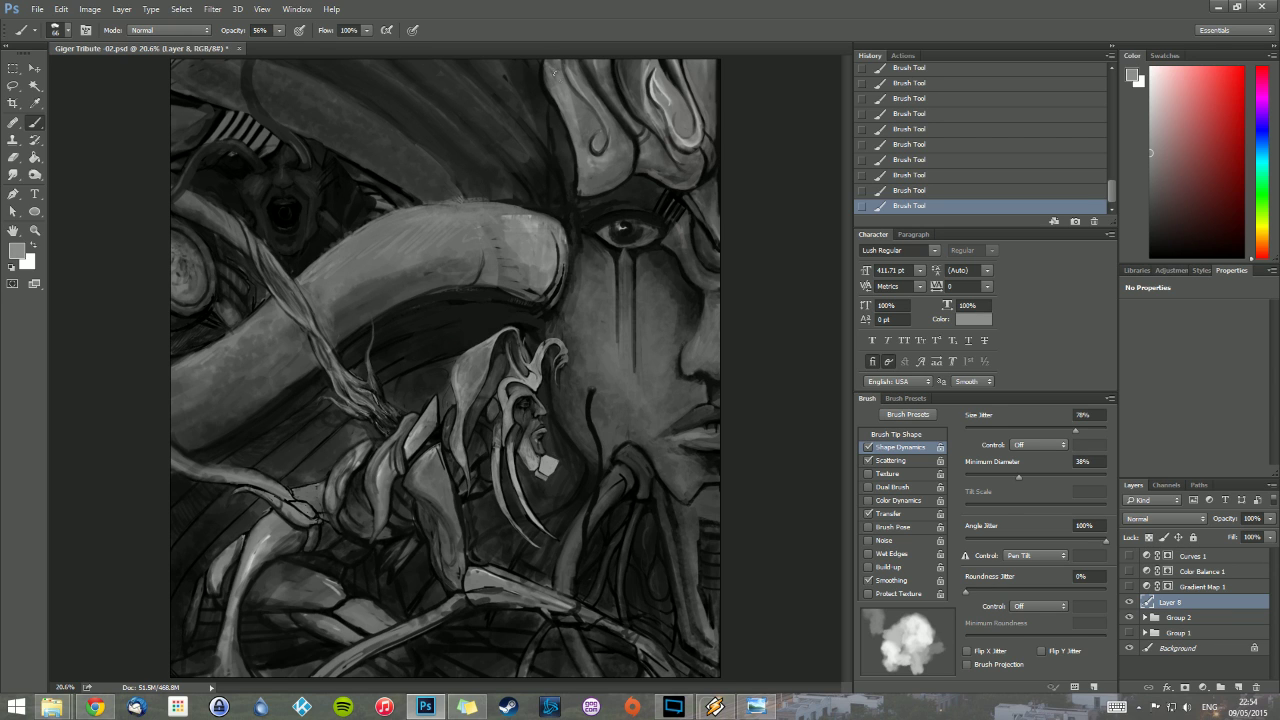
{"action": "right_click", "coordinate": [618, 96]}
{"action": "left_click_drag", "start_coordinate": [545, 67], "coordinate": [546, 78]}
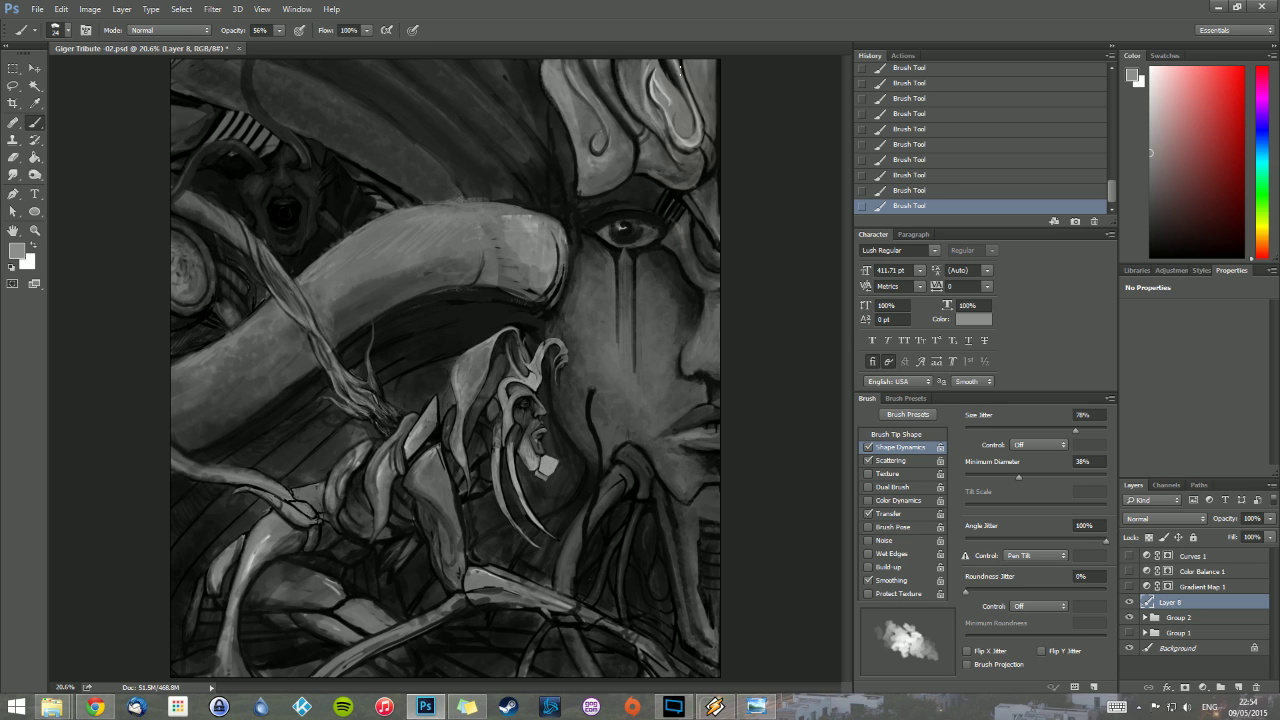
{"action": "left_click", "coordinate": [652, 86], "text": "alt"}
{"action": "mouse_move", "coordinate": [653, 78]}
{"action": "left_mouse_down"}
{"action": "mouse_move", "coordinate": [677, 138]}
{"action": "mouse_move", "coordinate": [692, 132]}
{"action": "mouse_move", "coordinate": [679, 82]}
{"action": "mouse_move", "coordinate": [695, 116]}
{"action": "mouse_move", "coordinate": [686, 72]}
{"action": "mouse_move", "coordinate": [708, 132]}
{"action": "mouse_move", "coordinate": [708, 93]}
{"action": "left_mouse_up"}
{"action": "key", "text": "d"}
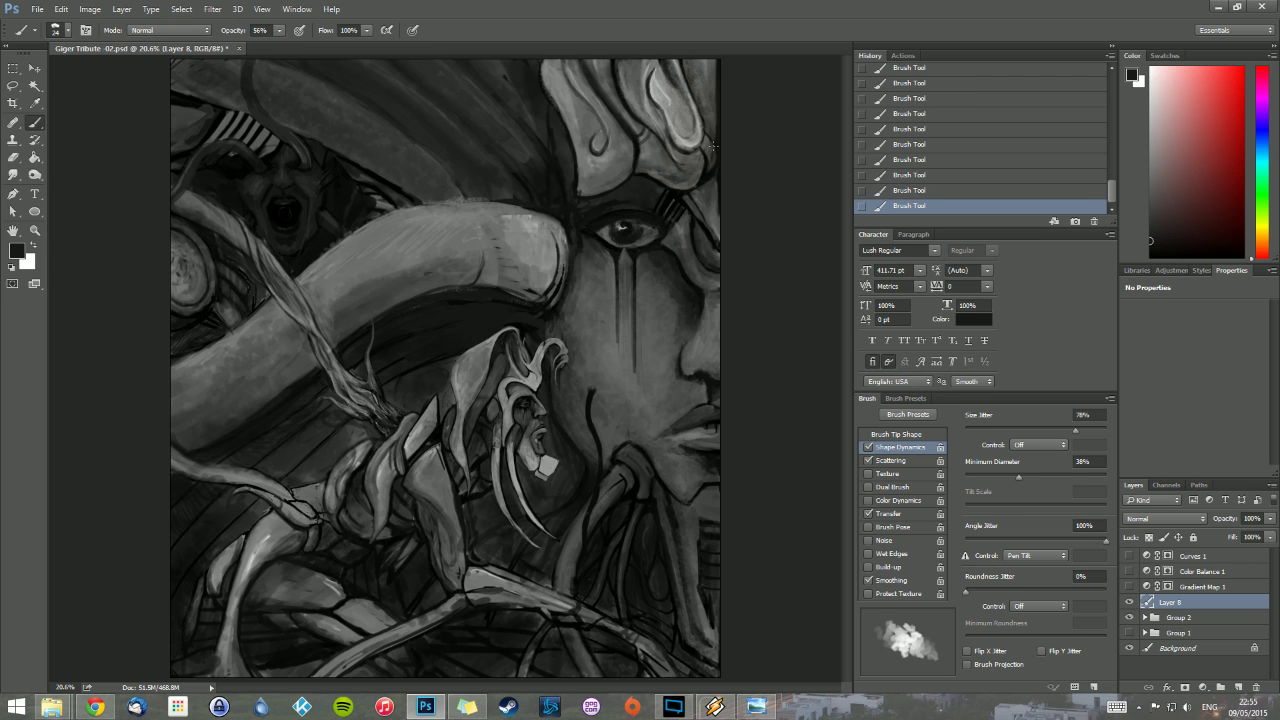
{"action": "left_click_drag", "start_coordinate": [693, 197], "coordinate": [718, 206]}
Step: Blend the seam across the broad tube and darken the twisted tendril down to the hooded figure's shoulder with sampled dark greys
{"action": "left_click", "coordinate": [668, 352], "text": "alt"}
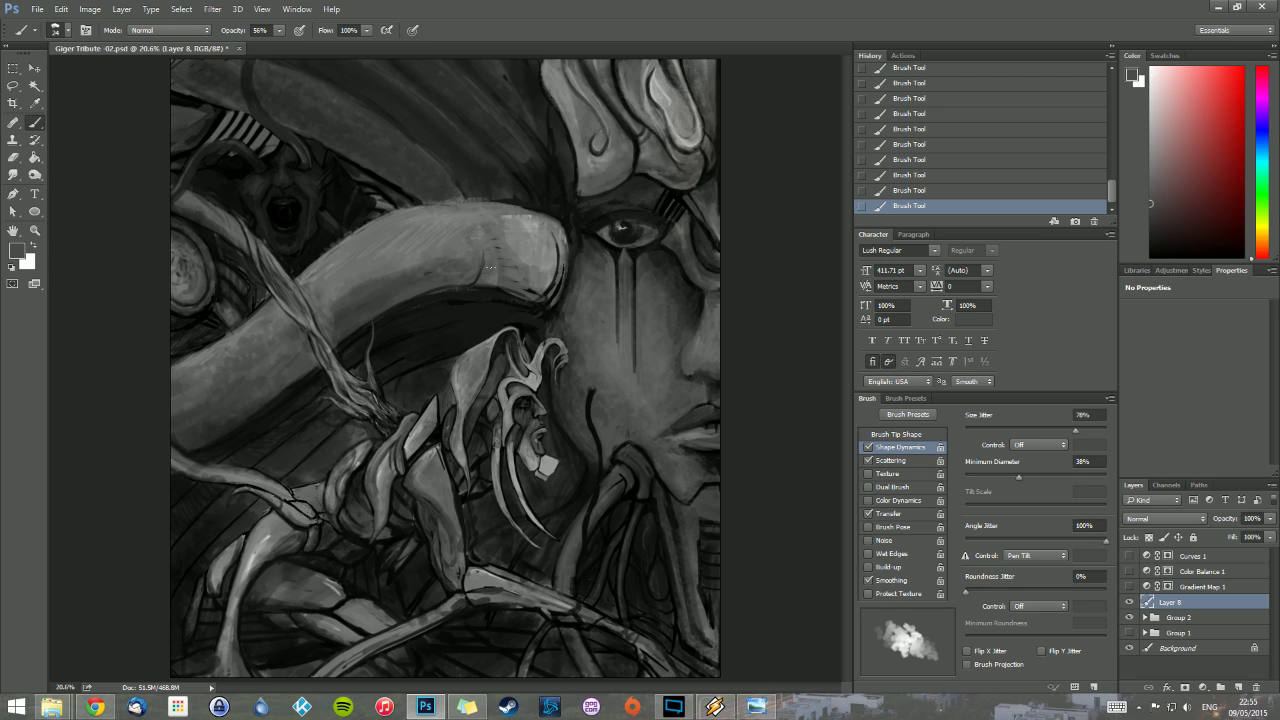
{"action": "left_click", "coordinate": [484, 270], "text": "alt"}
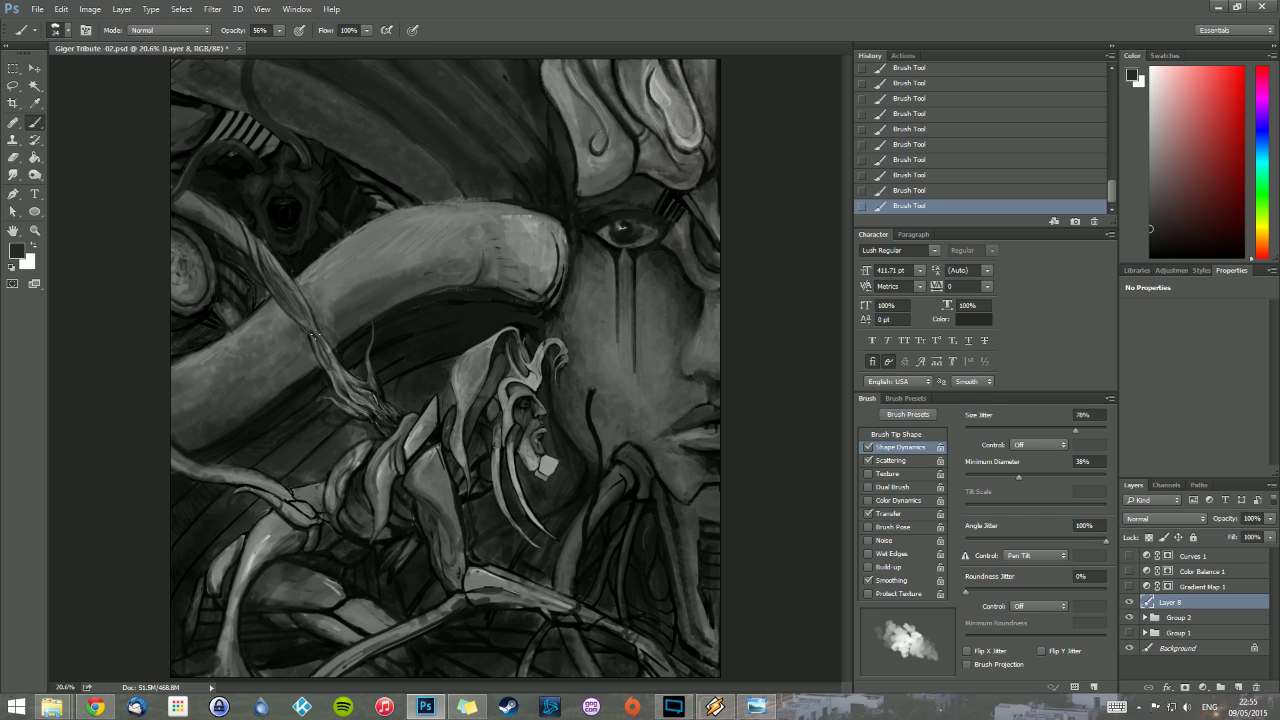
{"action": "mouse_move", "coordinate": [314, 334]}
{"action": "left_mouse_down"}
{"action": "mouse_move", "coordinate": [358, 392]}
{"action": "mouse_move", "coordinate": [352, 408]}
{"action": "left_mouse_up"}
{"action": "mouse_move", "coordinate": [391, 463]}
{"action": "left_mouse_down"}
{"action": "mouse_move", "coordinate": [380, 470]}
{"action": "mouse_move", "coordinate": [396, 445]}
{"action": "left_mouse_up"}
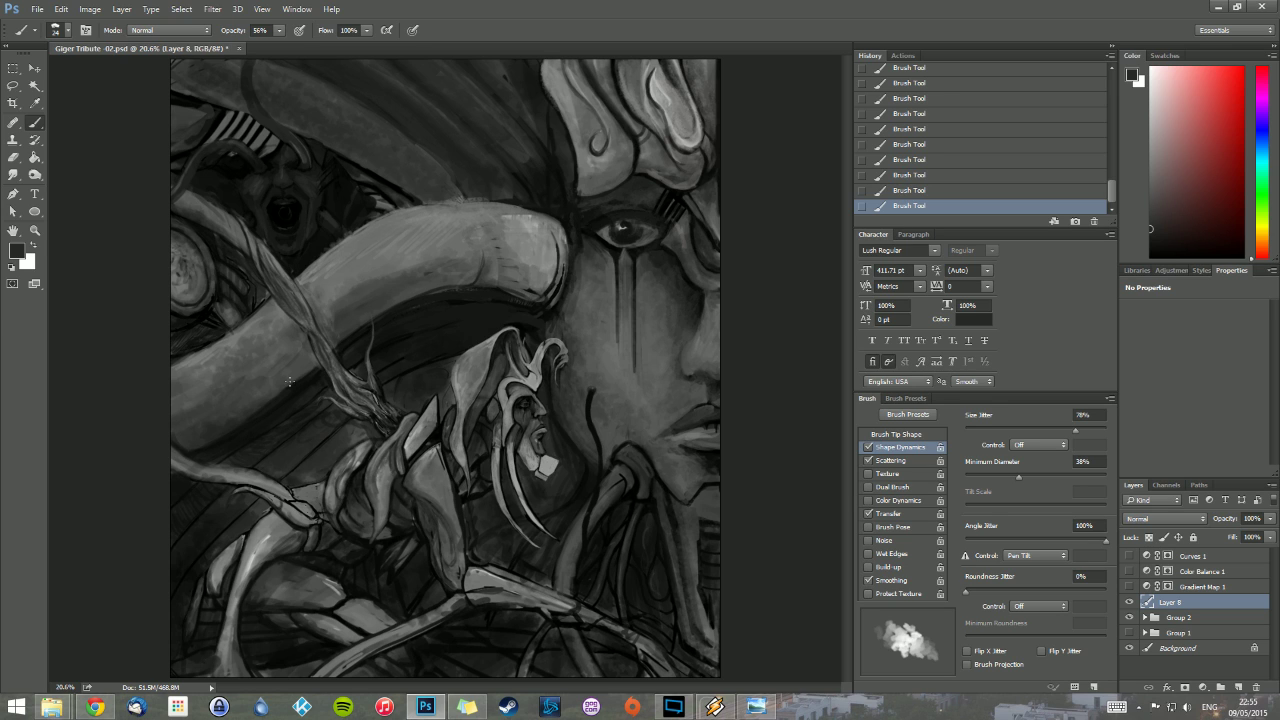
Step: Add a new layer above Layer 8 and shade the hooded figure's back and the roots beneath it in black
{"action": "left_click", "coordinate": [12, 265]}
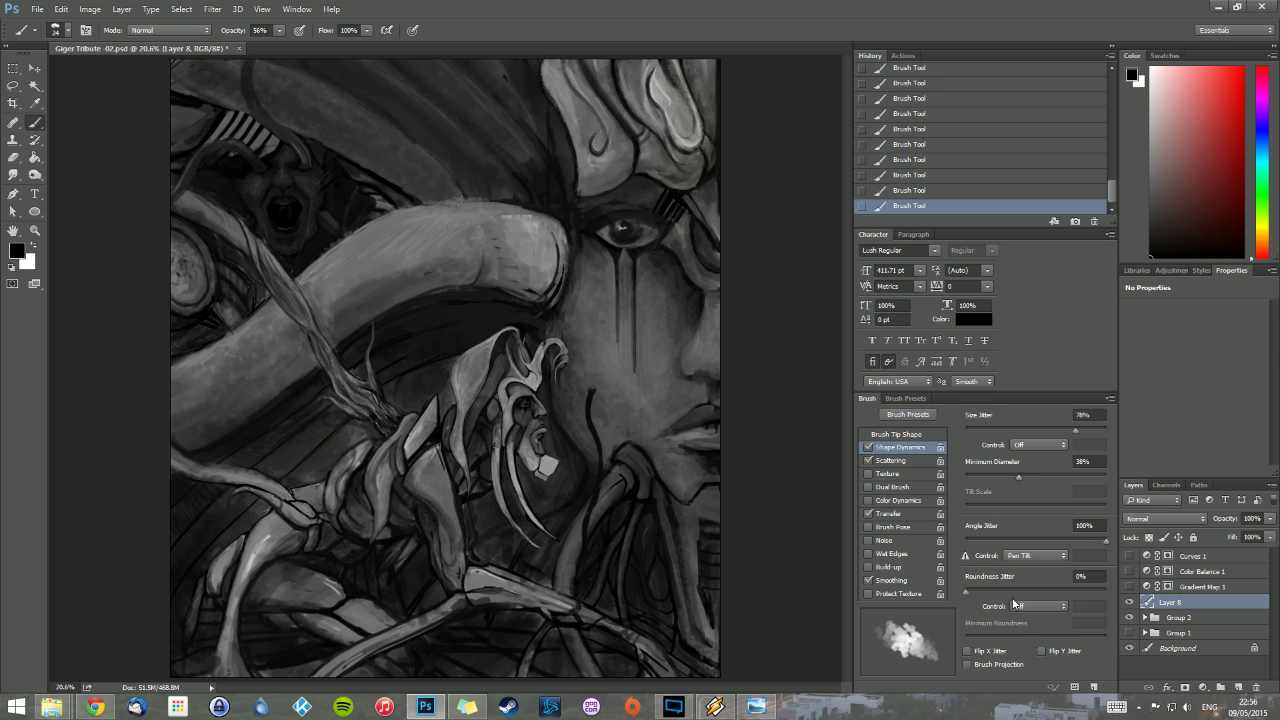
{"action": "left_click", "coordinate": [1238, 688]}
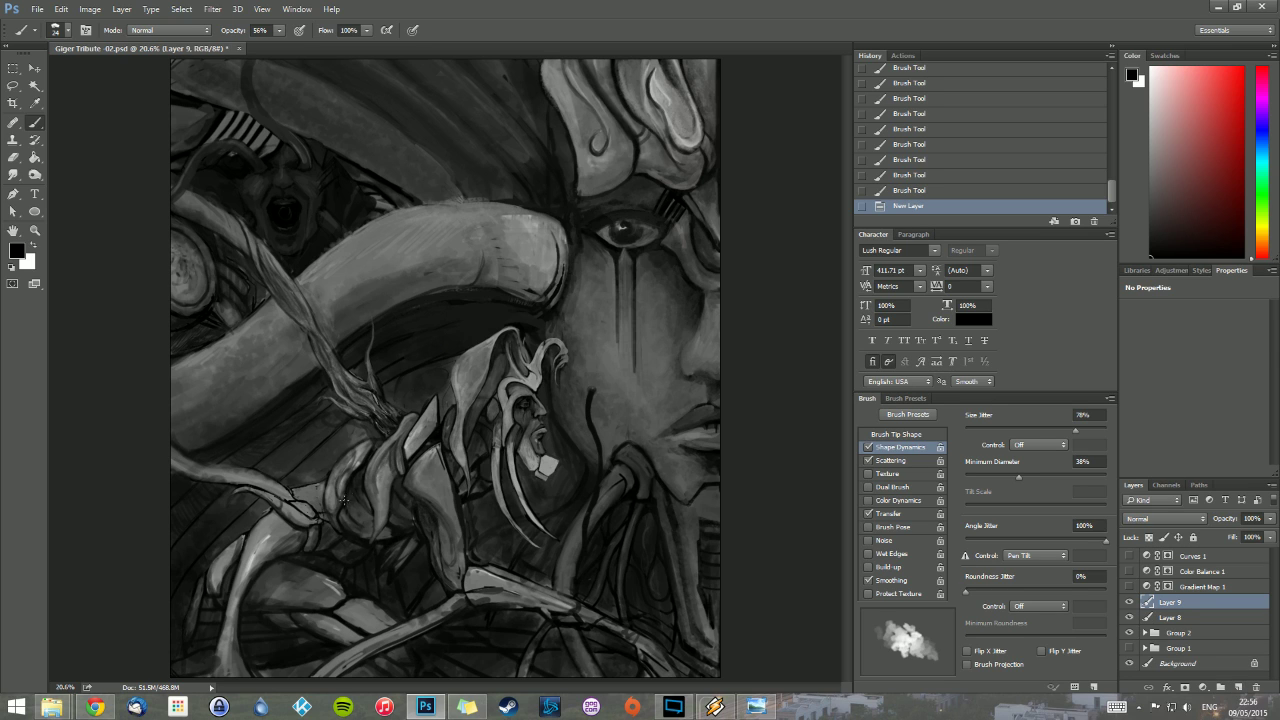
{"action": "left_click_drag", "start_coordinate": [339, 487], "coordinate": [345, 507]}
{"action": "mouse_move", "coordinate": [342, 499]}
{"action": "left_mouse_down"}
{"action": "mouse_move", "coordinate": [373, 524]}
{"action": "mouse_move", "coordinate": [345, 517]}
{"action": "mouse_move", "coordinate": [310, 502]}
{"action": "left_mouse_up"}
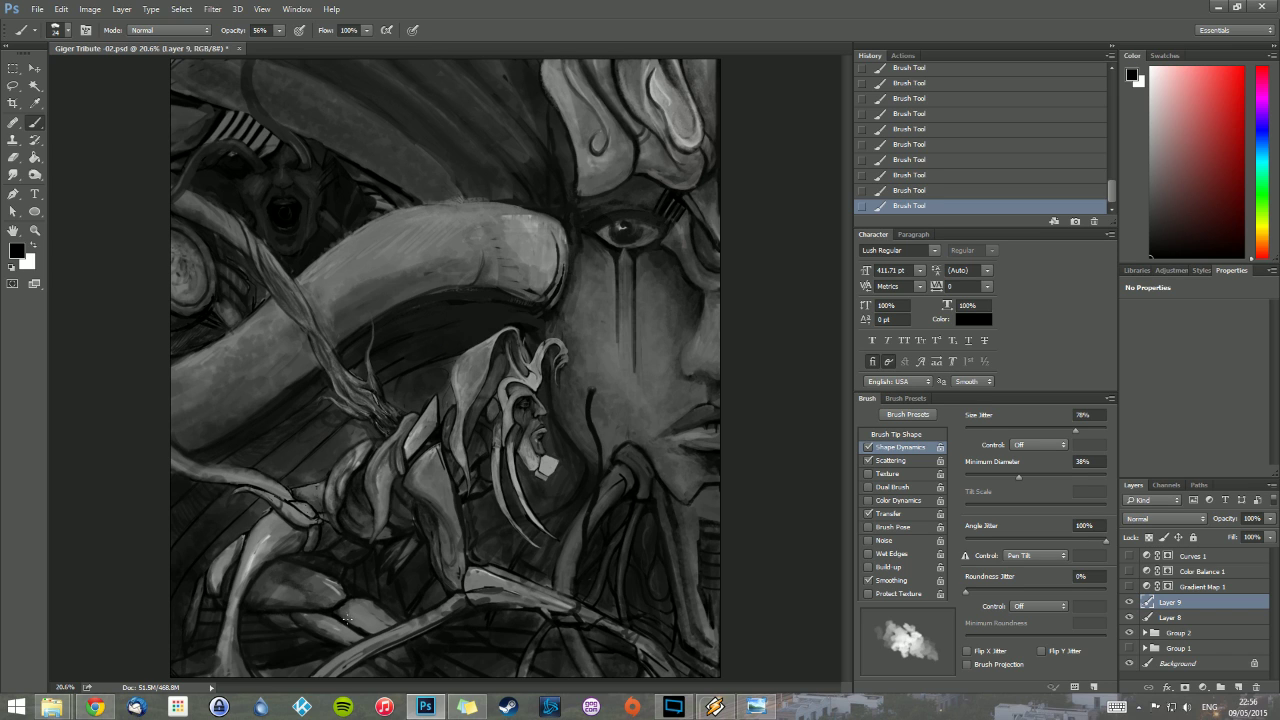
{"action": "left_click_drag", "start_coordinate": [355, 660], "coordinate": [394, 627]}
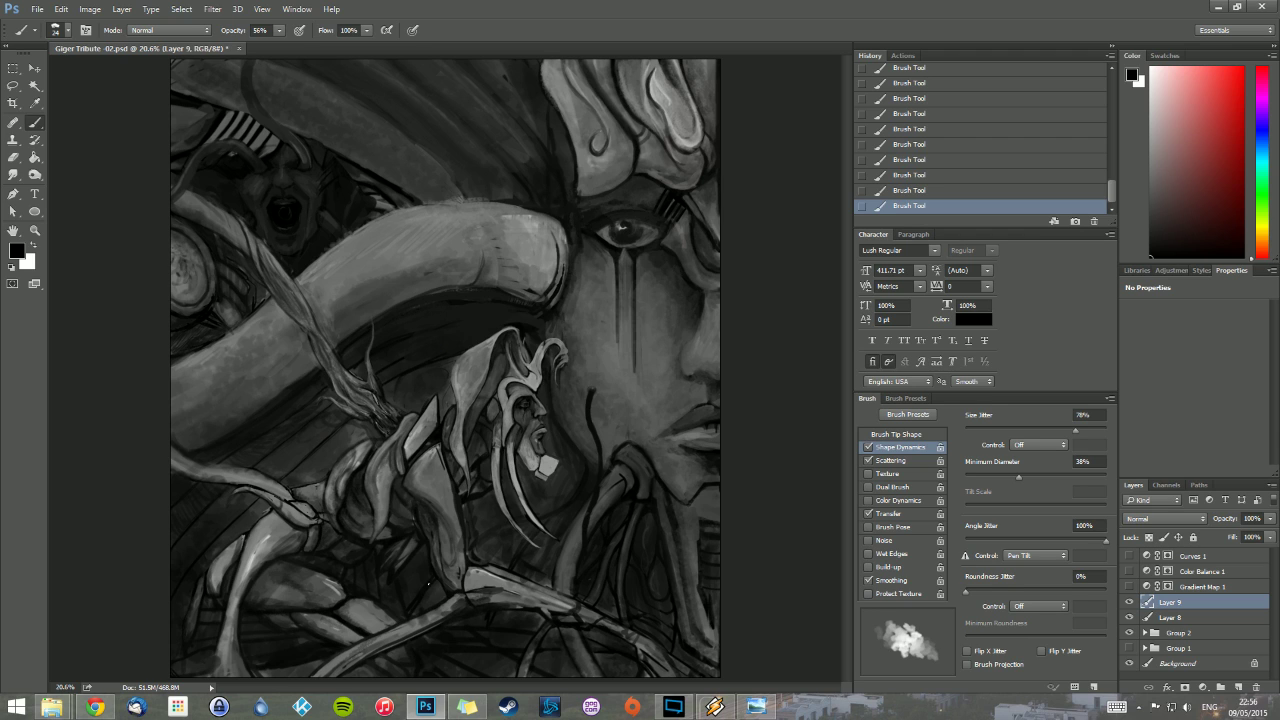
Step: Repaint the roots under the hooded figure and the giant chin in sampled greys, reducing the brush to 9 px for the thin strands
{"action": "left_click", "coordinate": [452, 601], "text": "alt"}
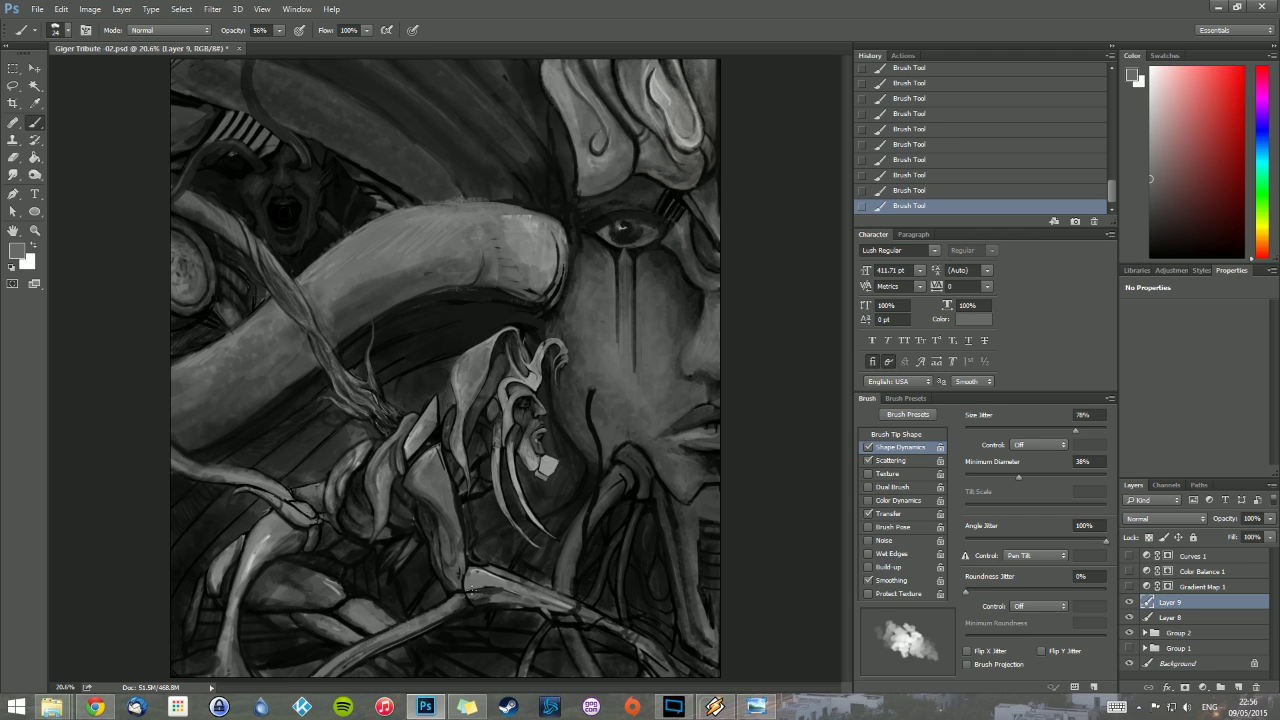
{"action": "mouse_move", "coordinate": [475, 593]}
{"action": "left_mouse_down"}
{"action": "mouse_move", "coordinate": [491, 598]}
{"action": "mouse_move", "coordinate": [487, 588]}
{"action": "left_mouse_up"}
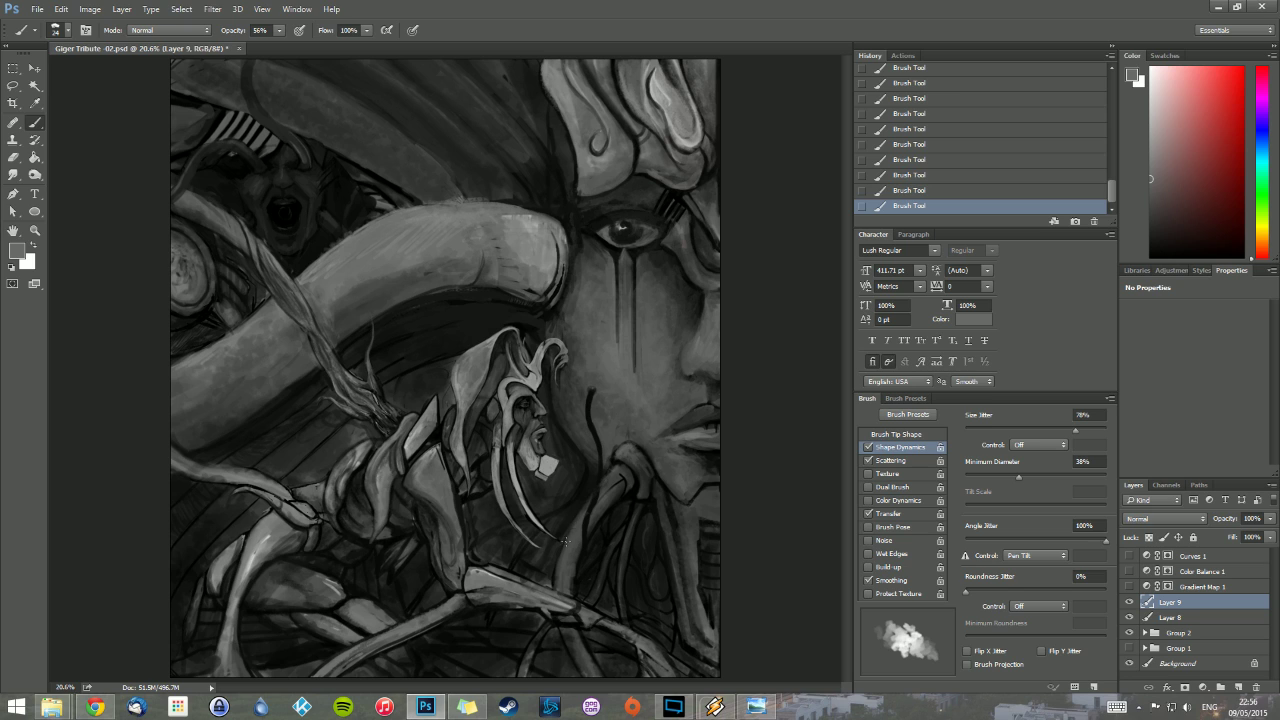
{"action": "left_click", "coordinate": [505, 387], "text": "alt"}
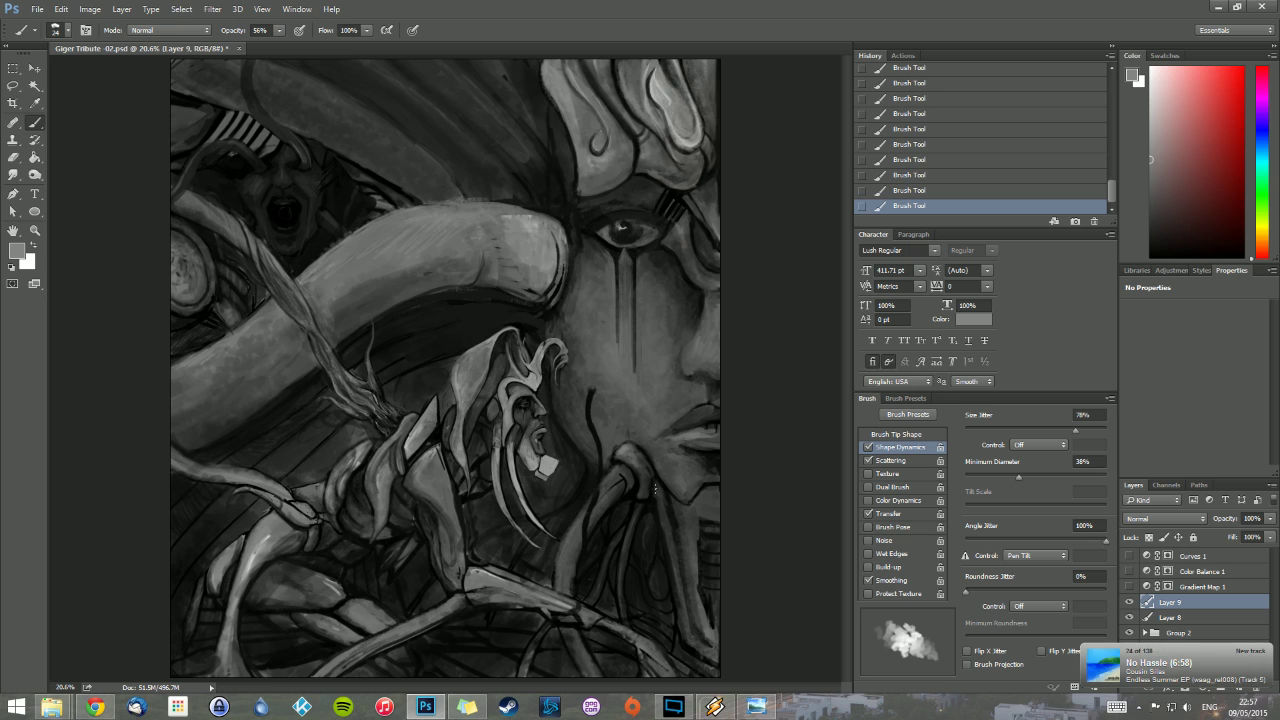
{"action": "right_click", "coordinate": [690, 515]}
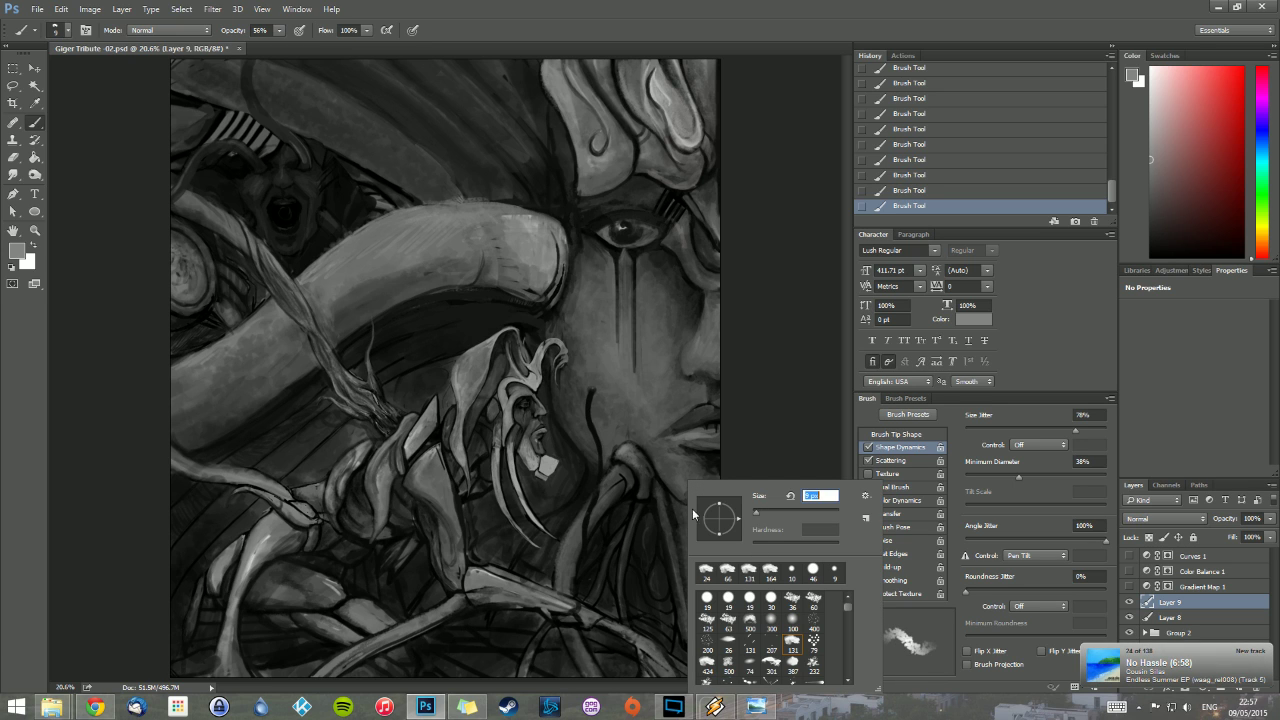
{"action": "left_click_drag", "start_coordinate": [654, 494], "coordinate": [663, 522]}
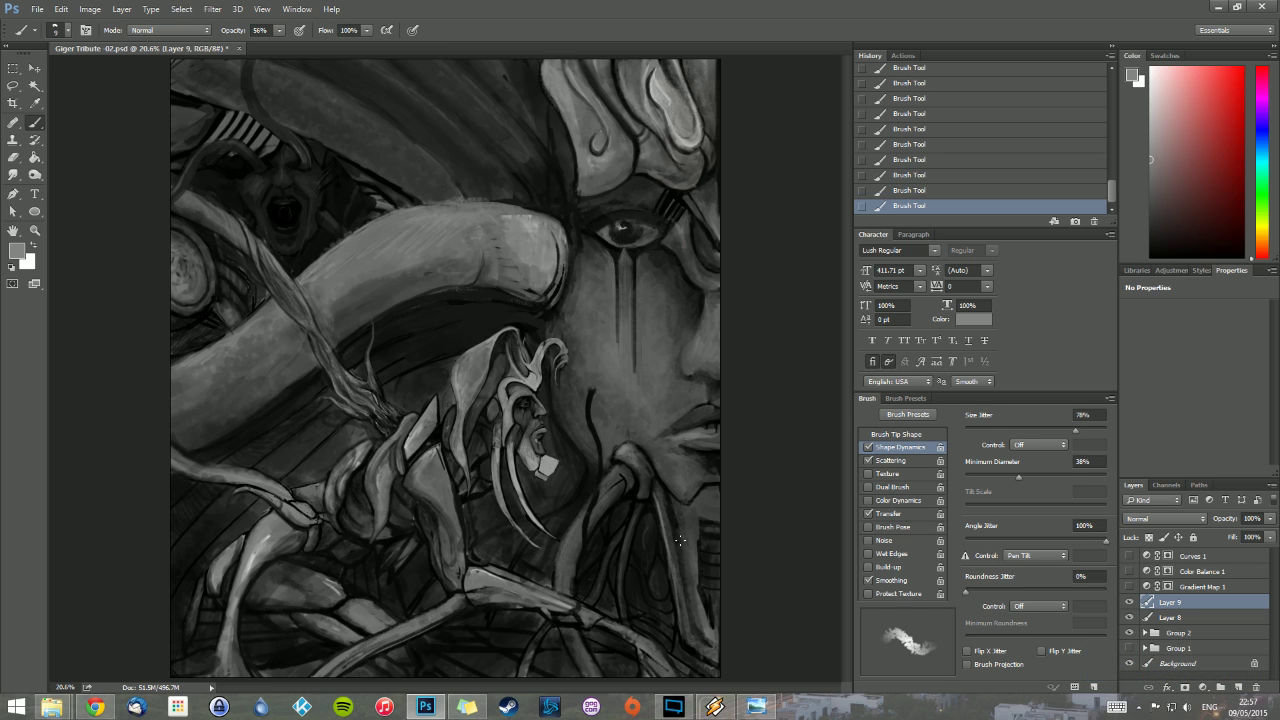
{"action": "left_click_drag", "start_coordinate": [680, 540], "coordinate": [684, 551]}
Step: Enlarge the cloud brush and darken the hooded figure's pale chin, face and face surround with a sampled near-black
{"action": "left_click", "coordinate": [716, 425], "text": "alt"}
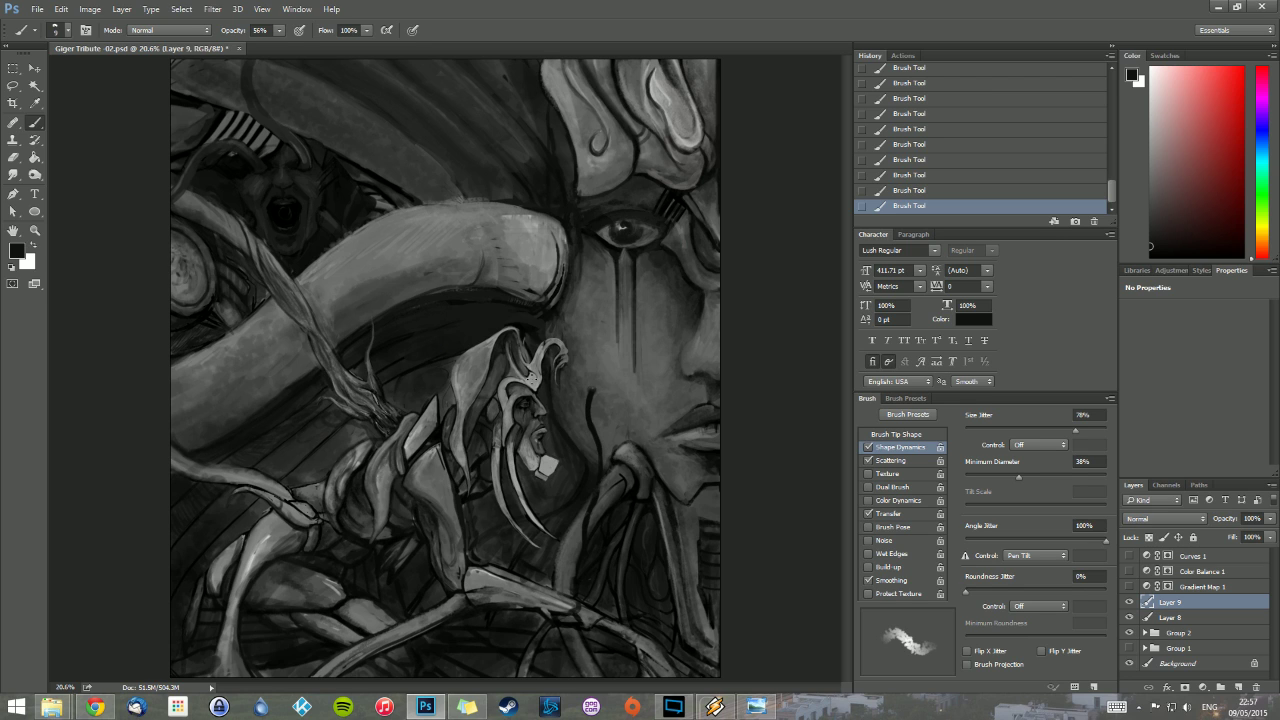
{"action": "right_click", "coordinate": [532, 382]}
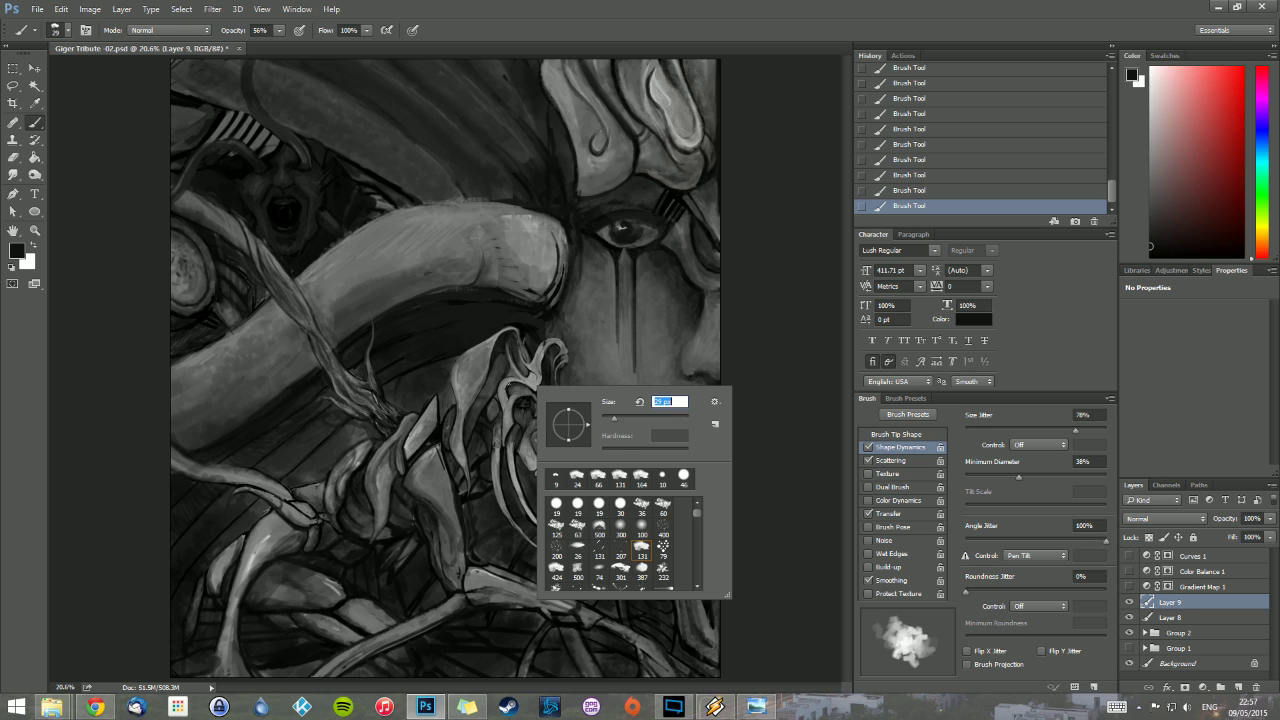
{"action": "left_click", "coordinate": [509, 384]}
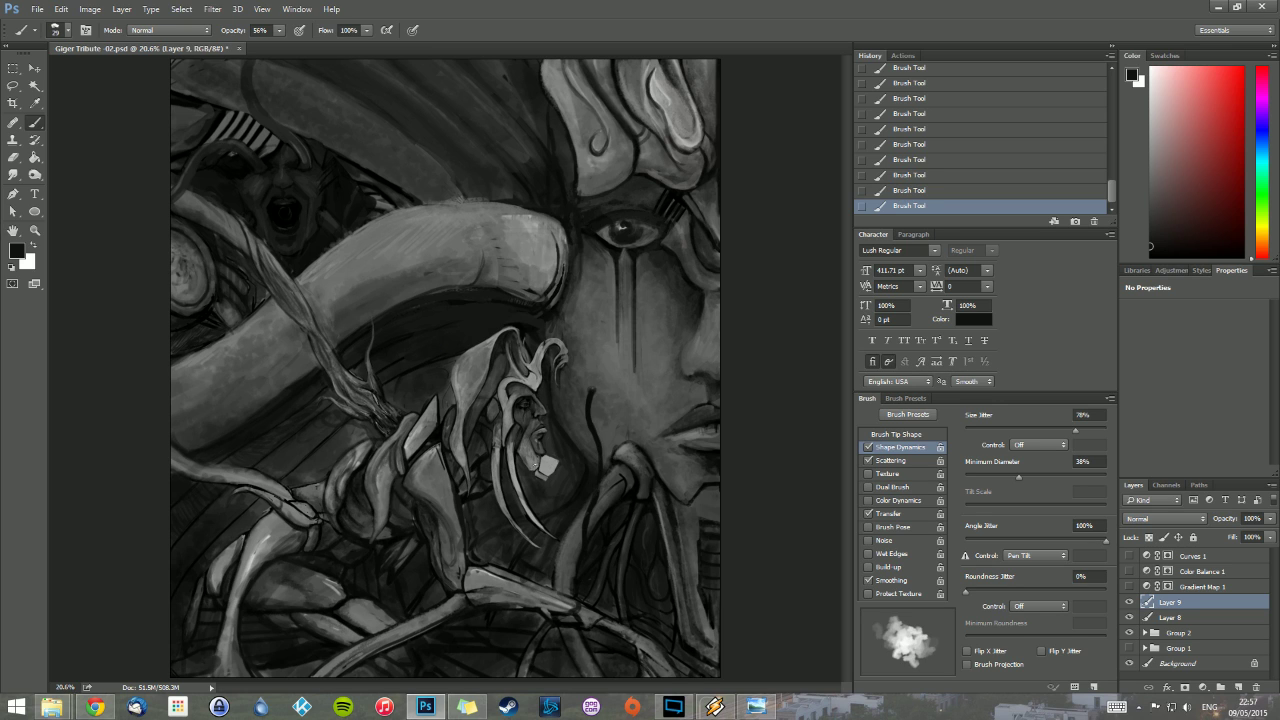
{"action": "right_click", "coordinate": [548, 438]}
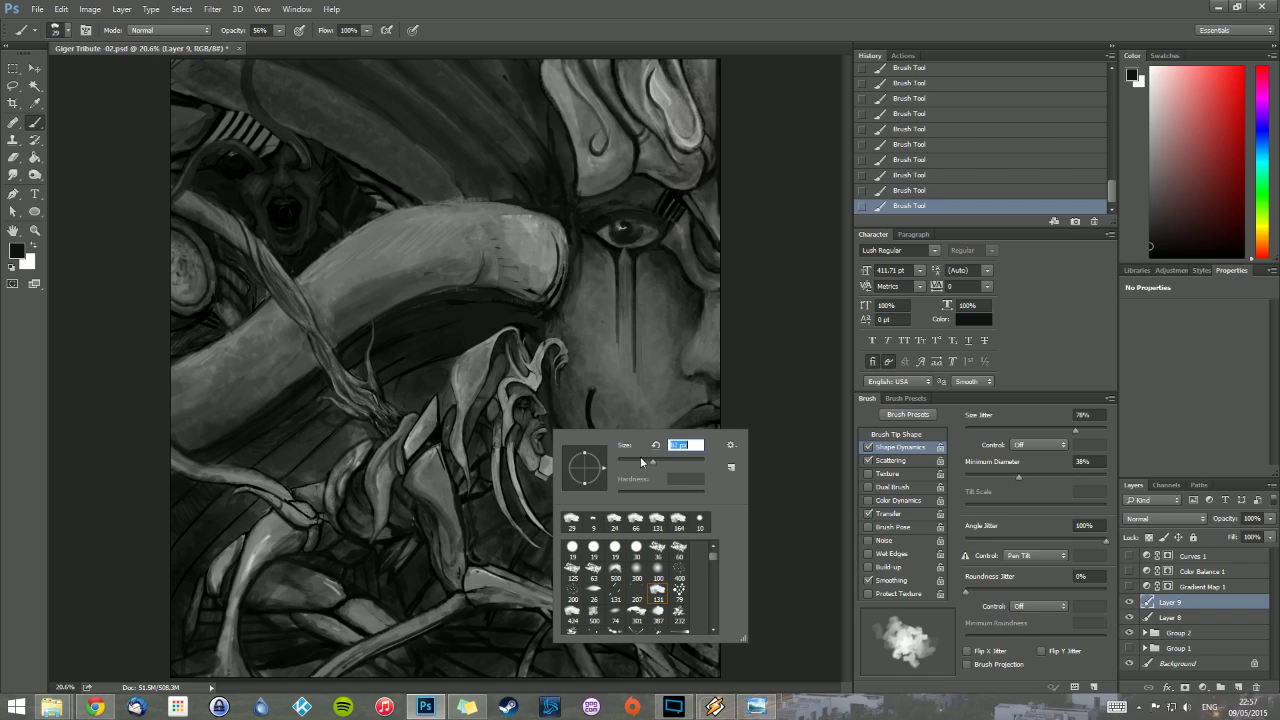
{"action": "key", "text": "Escape"}
{"action": "mouse_move", "coordinate": [546, 474]}
{"action": "left_mouse_down"}
{"action": "mouse_move", "coordinate": [543, 457]}
{"action": "mouse_move", "coordinate": [520, 466]}
{"action": "mouse_move", "coordinate": [512, 490]}
{"action": "mouse_move", "coordinate": [558, 542]}
{"action": "mouse_move", "coordinate": [519, 492]}
{"action": "mouse_move", "coordinate": [547, 529]}
{"action": "mouse_move", "coordinate": [510, 446]}
{"action": "left_mouse_up"}
{"action": "mouse_move", "coordinate": [502, 508]}
{"action": "left_mouse_down"}
{"action": "mouse_move", "coordinate": [506, 380]}
{"action": "mouse_move", "coordinate": [508, 412]}
{"action": "mouse_move", "coordinate": [544, 343]}
{"action": "left_mouse_up"}
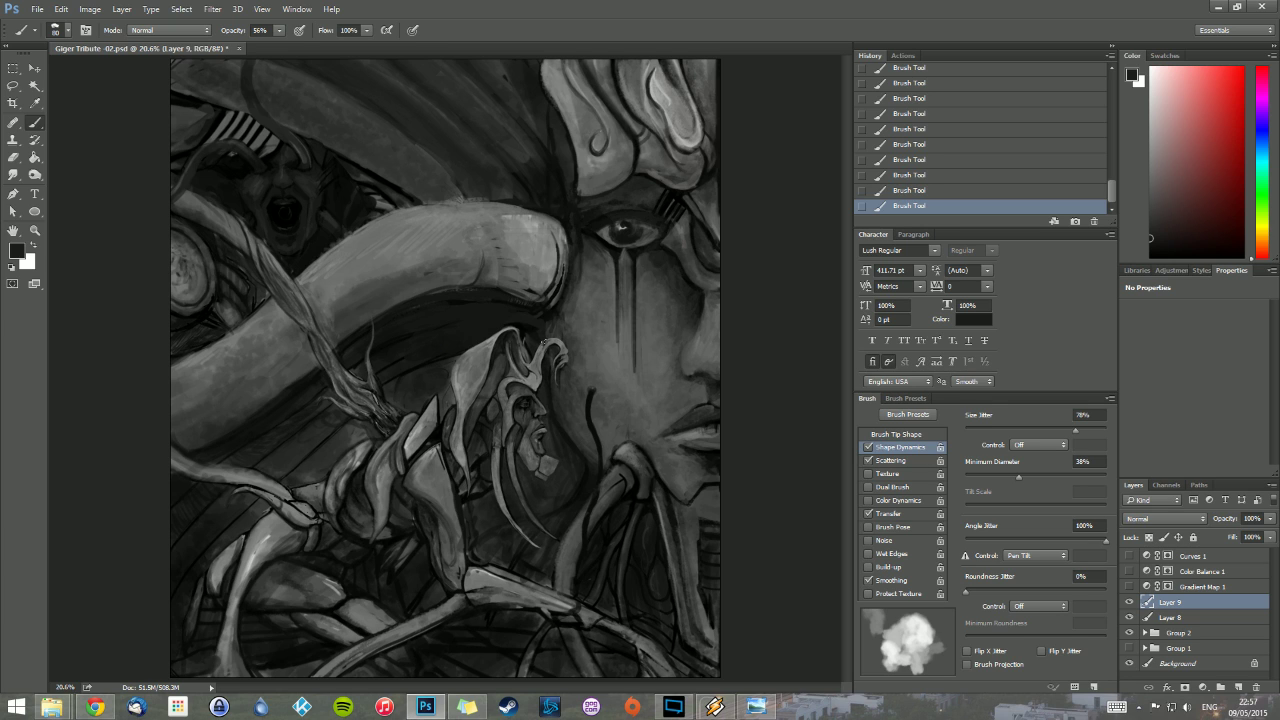
Step: Shade the hooded figure's headpiece, hanging tendrils and the lower fold of the hood with dark strokes
{"action": "left_click_drag", "start_coordinate": [531, 390], "coordinate": [538, 379]}
{"action": "left_click_drag", "start_coordinate": [497, 478], "coordinate": [534, 544]}
{"action": "left_click_drag", "start_coordinate": [459, 445], "coordinate": [465, 467]}
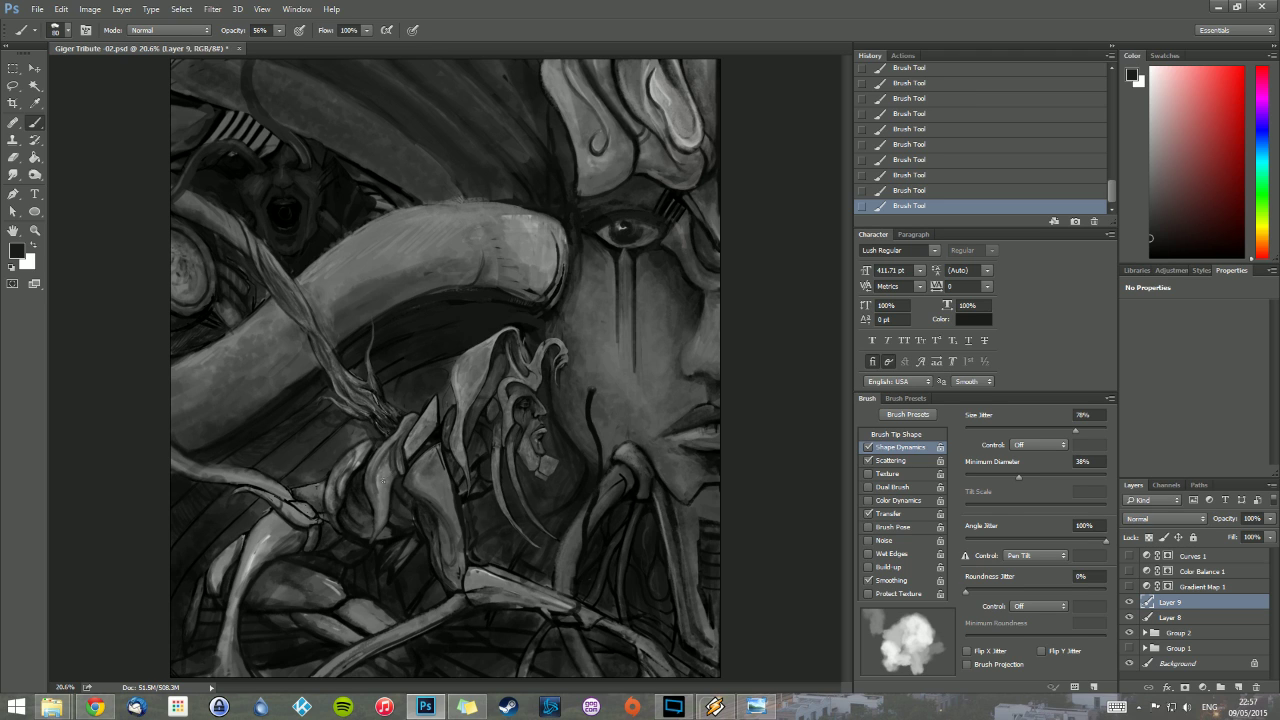
Step: Darken the pale curved limb at the painting's lower left and texture the broad tube from its rounded end along its underside
{"action": "left_click_drag", "start_coordinate": [266, 524], "coordinate": [231, 636]}
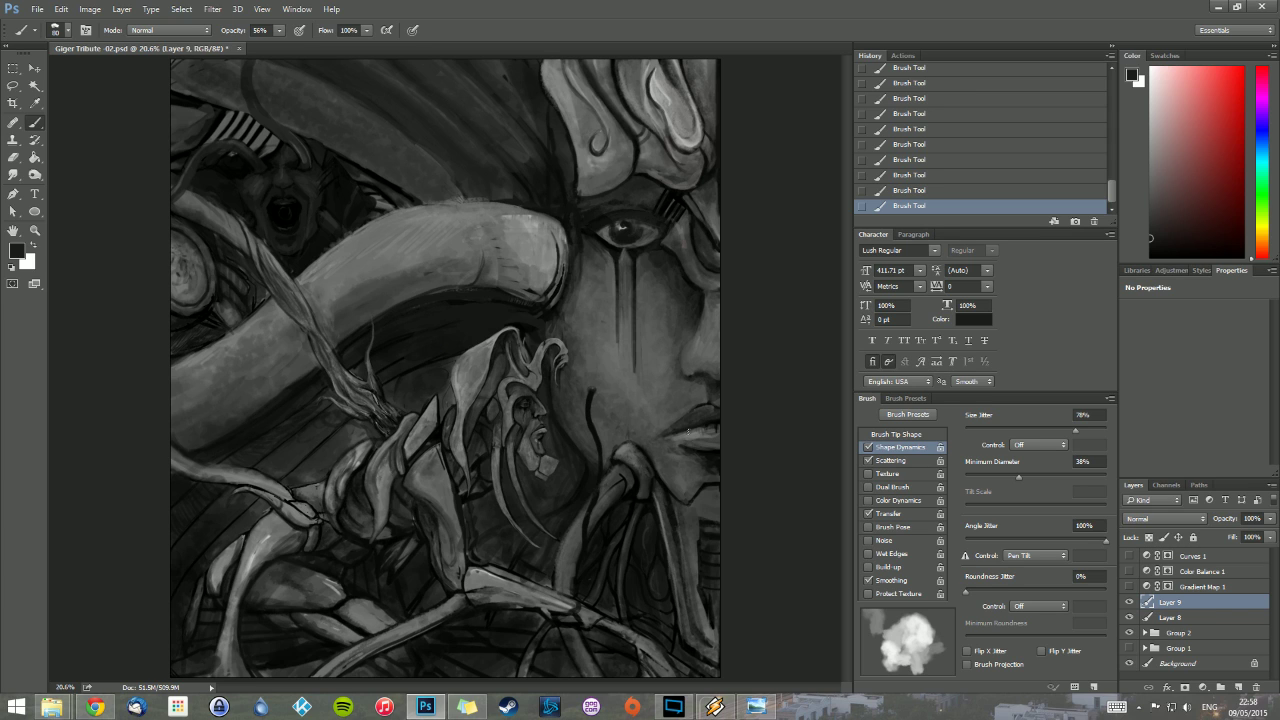
{"action": "mouse_move", "coordinate": [554, 246]}
{"action": "left_mouse_down"}
{"action": "mouse_move", "coordinate": [518, 237]}
{"action": "mouse_move", "coordinate": [542, 297]}
{"action": "mouse_move", "coordinate": [523, 240]}
{"action": "mouse_move", "coordinate": [482, 280]}
{"action": "mouse_move", "coordinate": [477, 265]}
{"action": "mouse_move", "coordinate": [407, 252]}
{"action": "mouse_move", "coordinate": [336, 303]}
{"action": "left_mouse_up"}
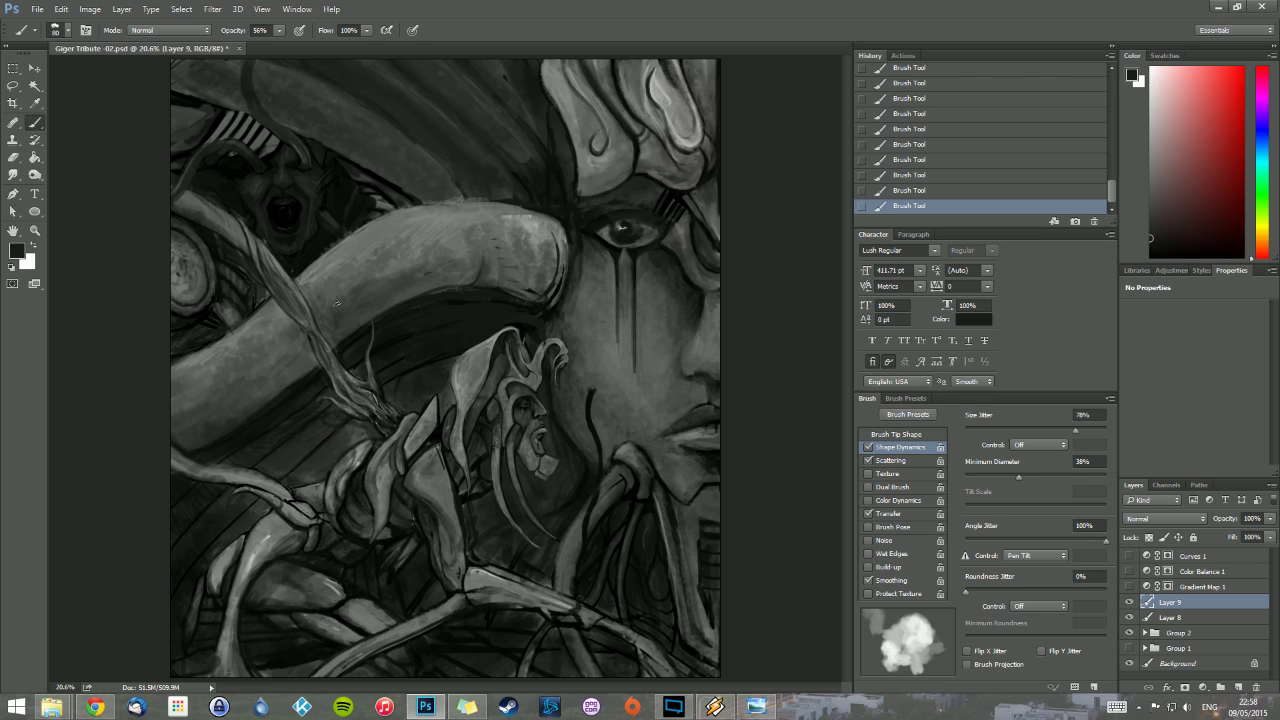
{"action": "mouse_move", "coordinate": [305, 347]}
{"action": "left_mouse_down"}
{"action": "mouse_move", "coordinate": [206, 394]}
{"action": "mouse_move", "coordinate": [210, 376]}
{"action": "left_mouse_up"}
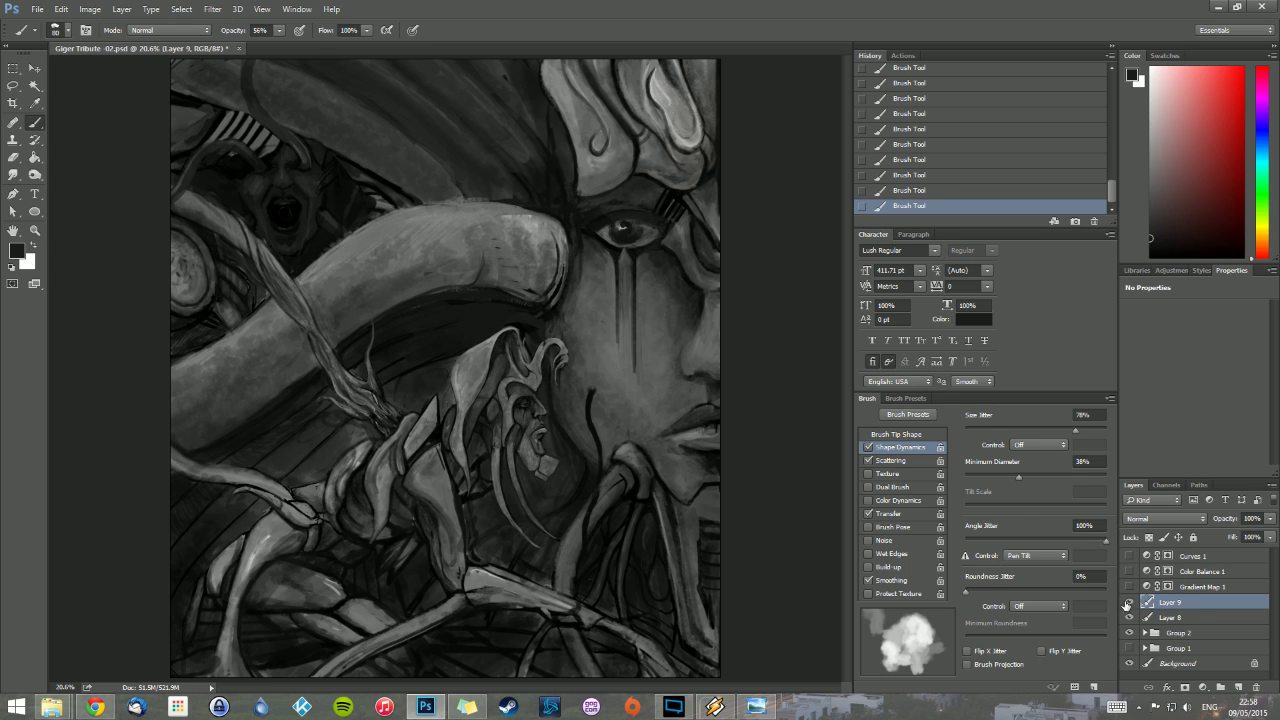
Step: Move Layer 8 and Layer 9 into Group 2, and toggle the group's visibility to compare against the original painting
{"action": "left_click", "coordinate": [1145, 633]}
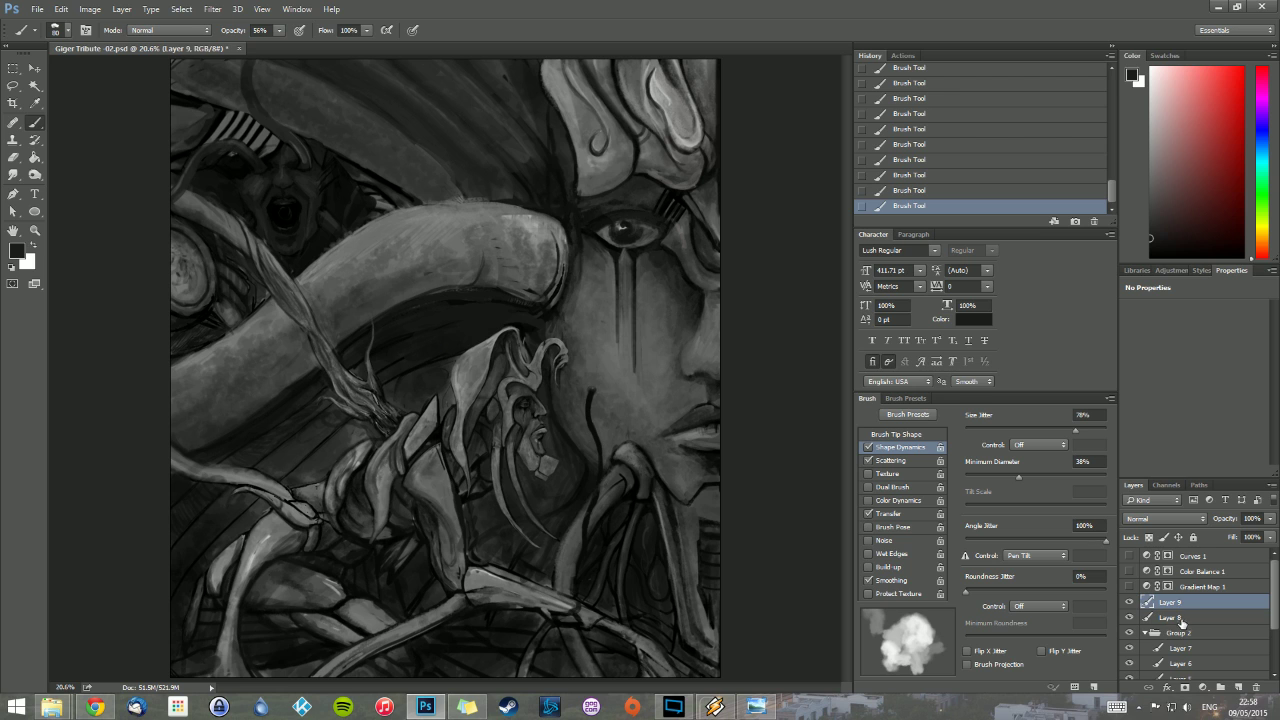
{"action": "left_click", "coordinate": [1190, 620], "text": "shift"}
{"action": "left_click_drag", "start_coordinate": [1191, 620], "coordinate": [1155, 634]}
{"action": "left_click", "coordinate": [1148, 603]}
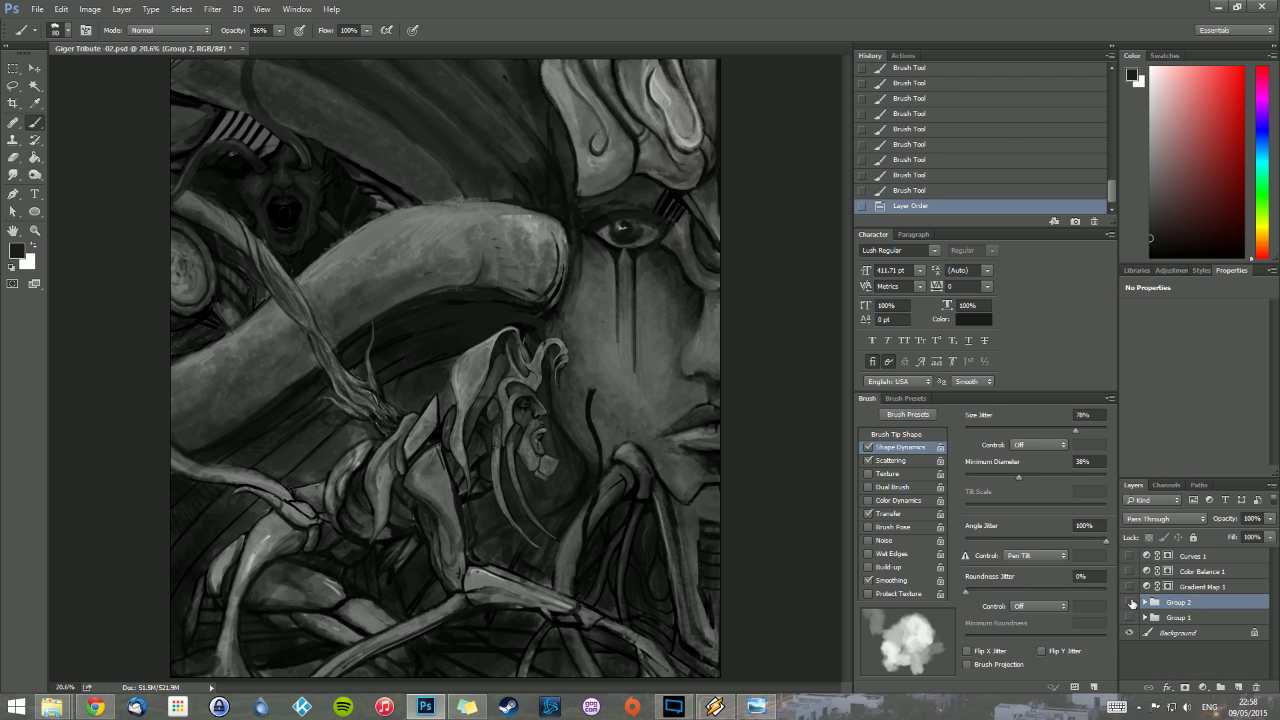
{"action": "left_click", "coordinate": [1130, 603]}
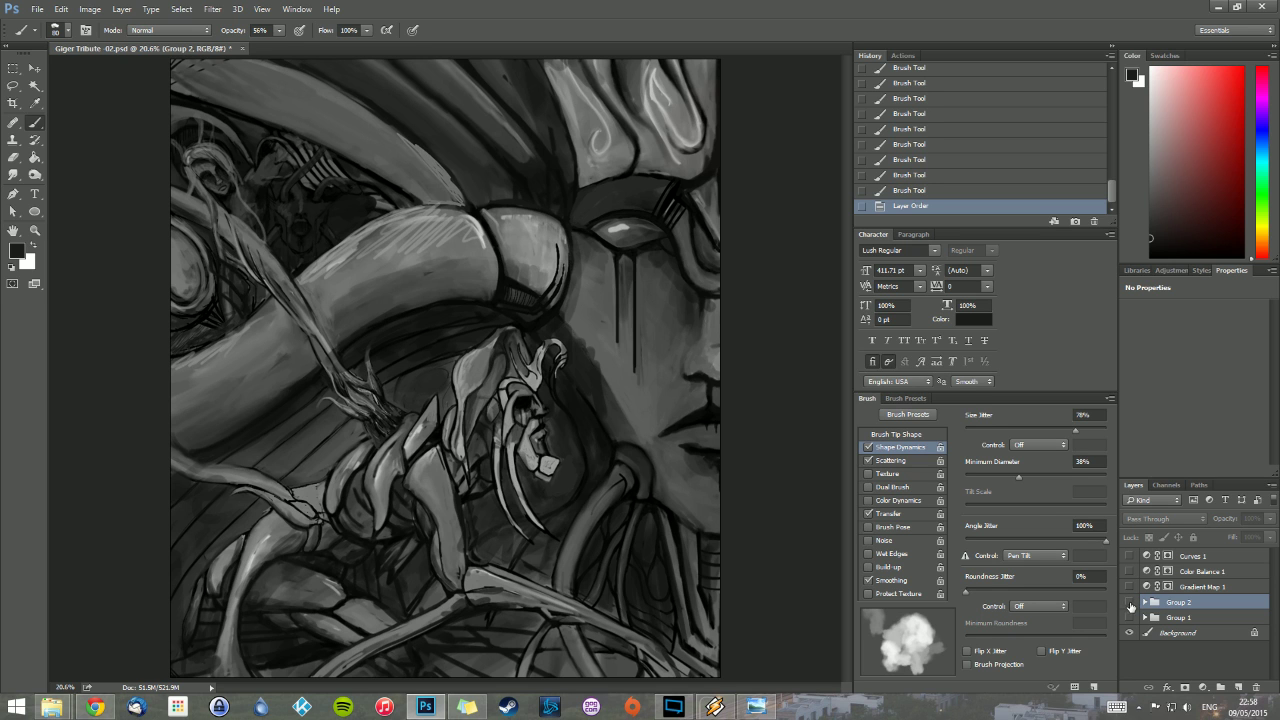
{"action": "left_click", "coordinate": [1130, 603]}
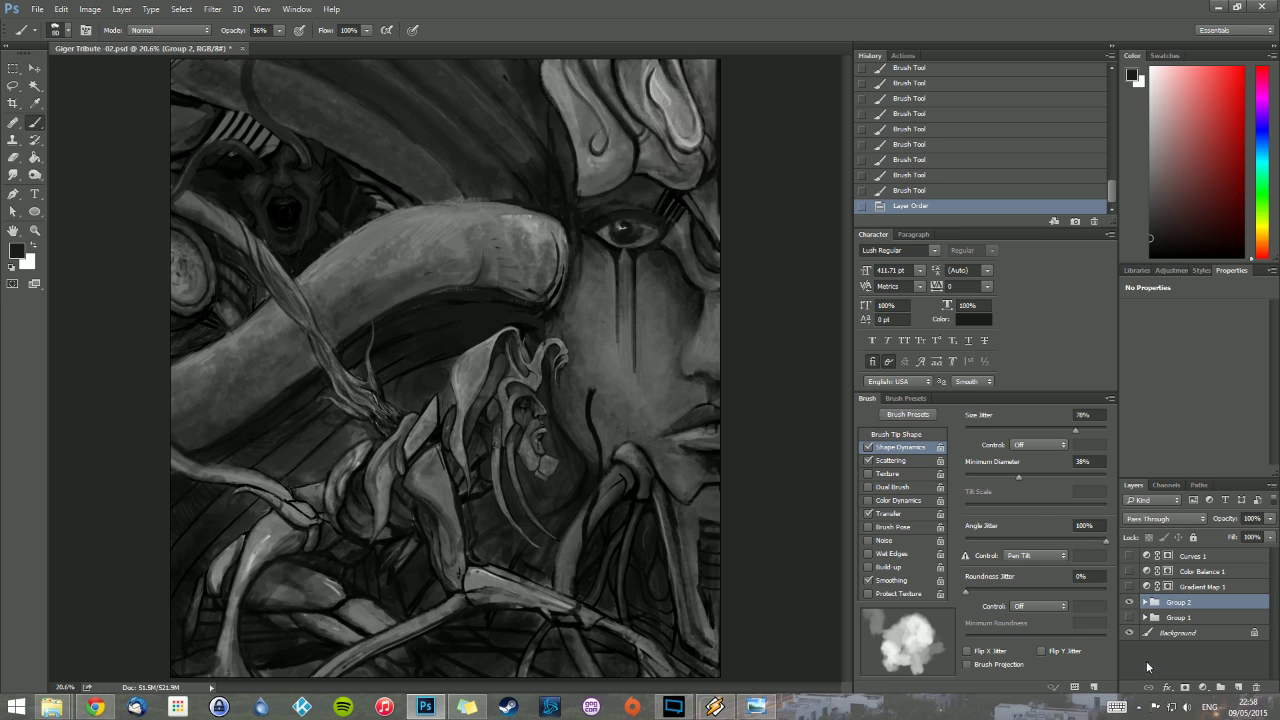
Step: Try the Curves 1 adjustment inside Group 2 with a changed opacity, and delete that adjustment layer
{"action": "left_click", "coordinate": [1131, 557]}
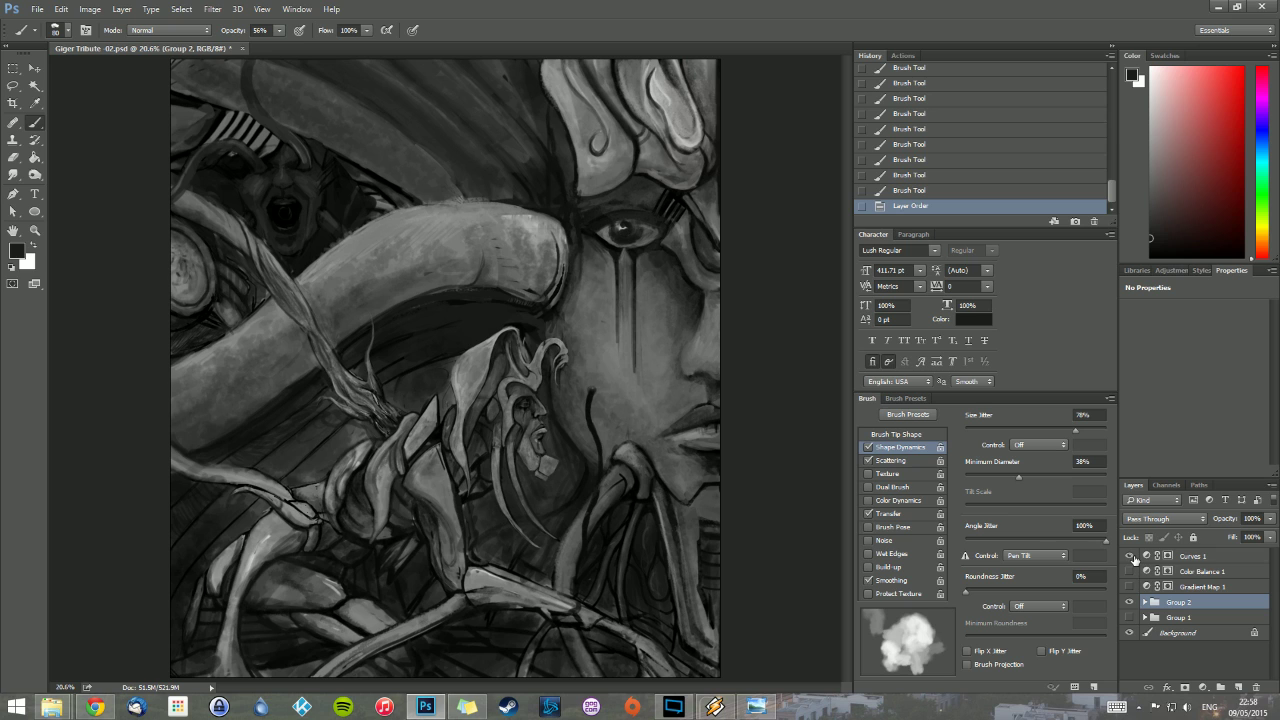
{"action": "left_click", "coordinate": [1145, 602]}
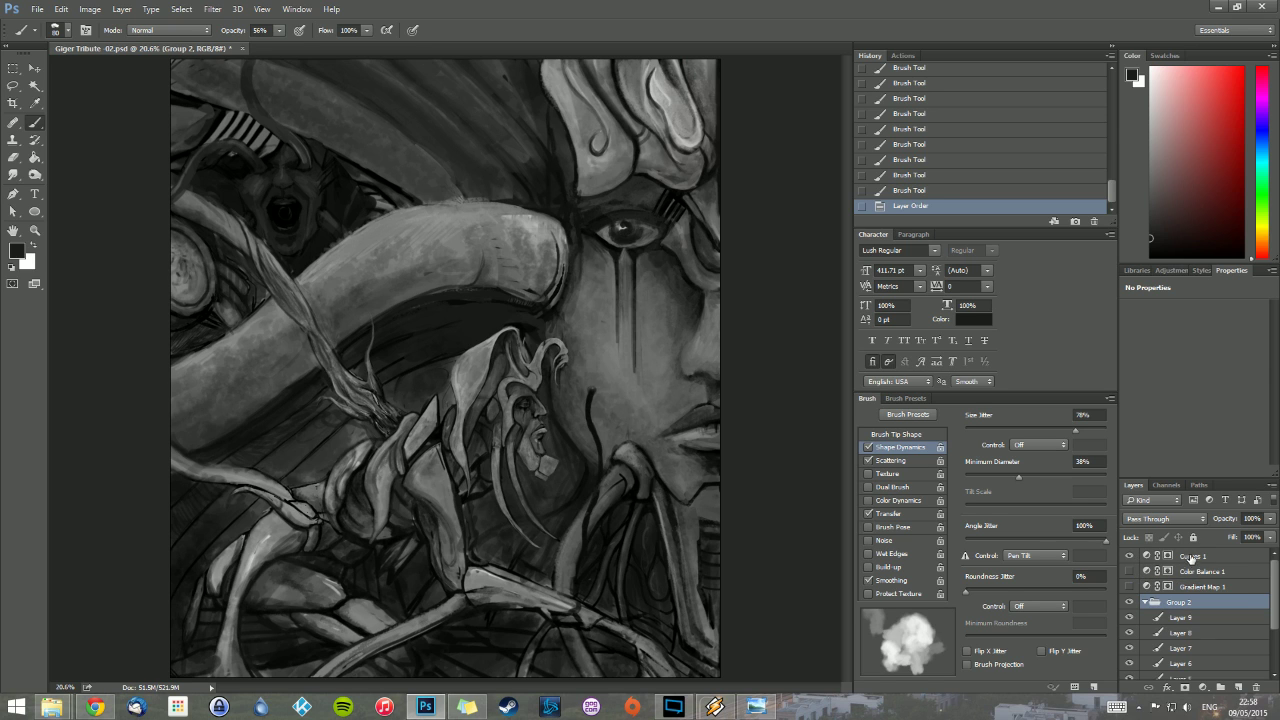
{"action": "left_click_drag", "start_coordinate": [1190, 558], "coordinate": [1195, 611]}
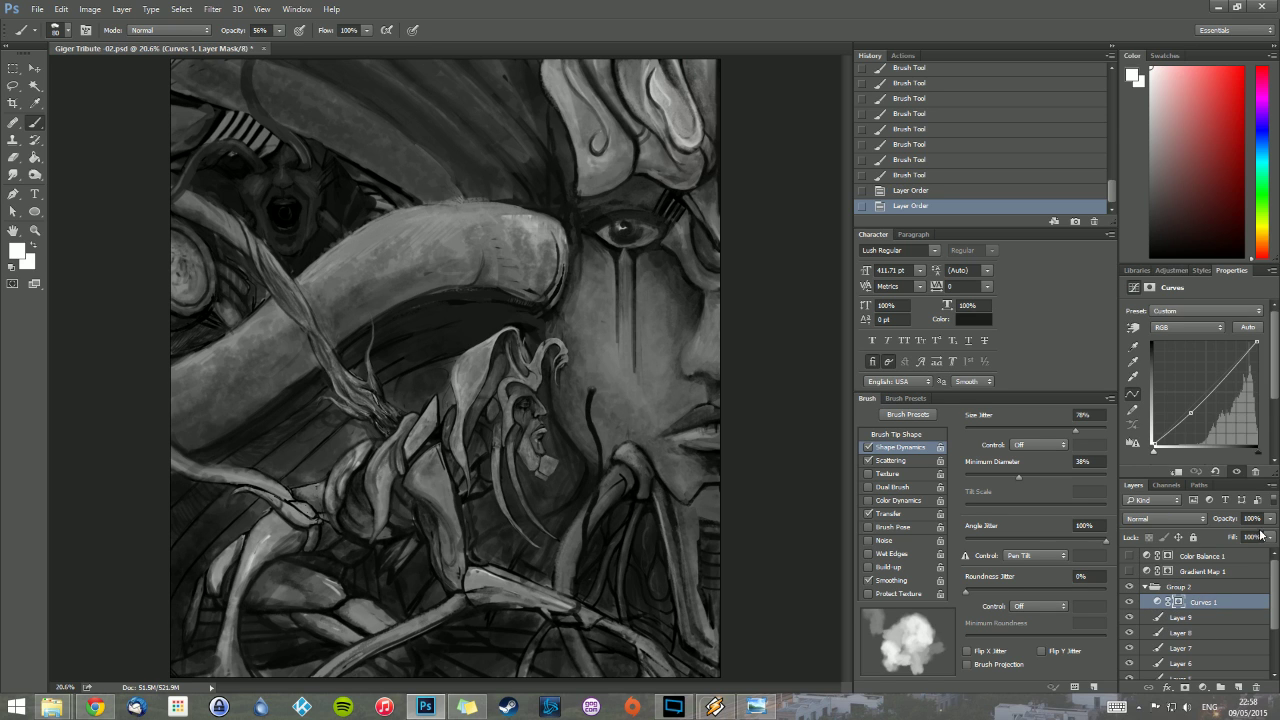
{"action": "left_click", "coordinate": [1269, 518]}
{"action": "mouse_move", "coordinate": [1266, 536]}
{"action": "left_mouse_down"}
{"action": "mouse_move", "coordinate": [1236, 539]}
{"action": "mouse_move", "coordinate": [1273, 538]}
{"action": "left_mouse_up"}
{"action": "left_click_drag", "start_coordinate": [1212, 602], "coordinate": [1257, 686]}
{"action": "left_click", "coordinate": [1146, 582]}
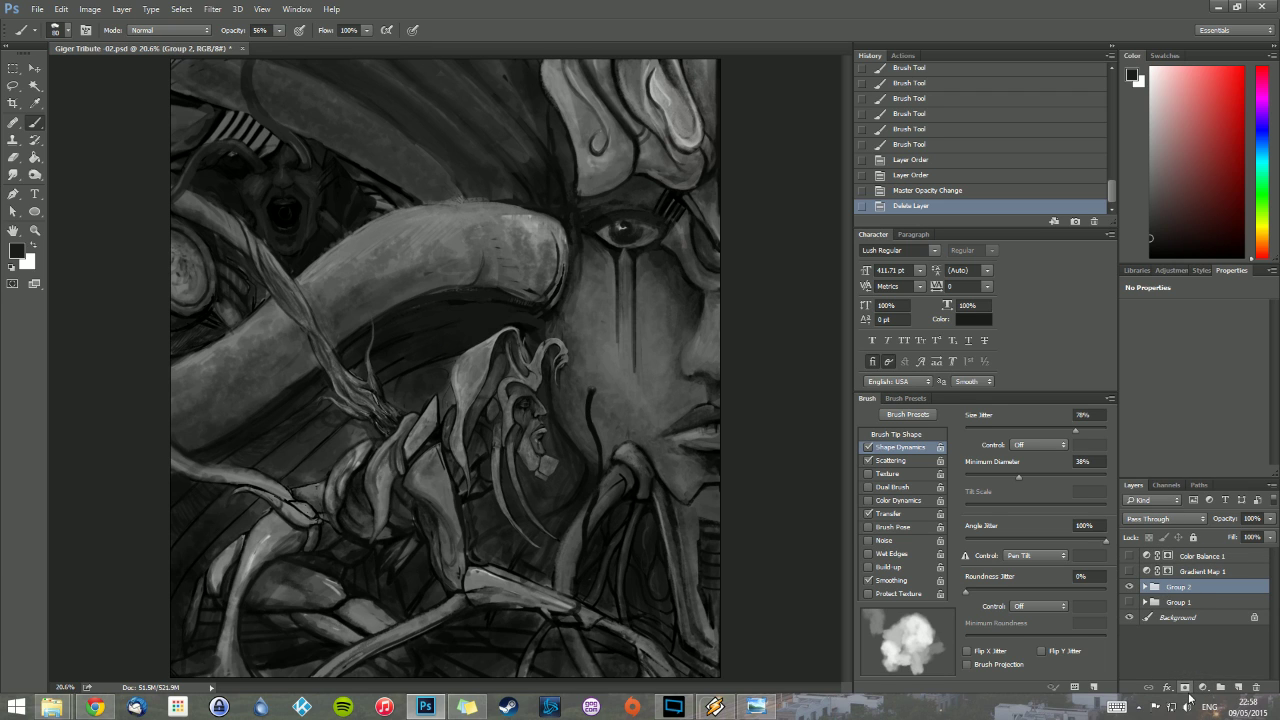
{"action": "left_click", "coordinate": [1145, 587]}
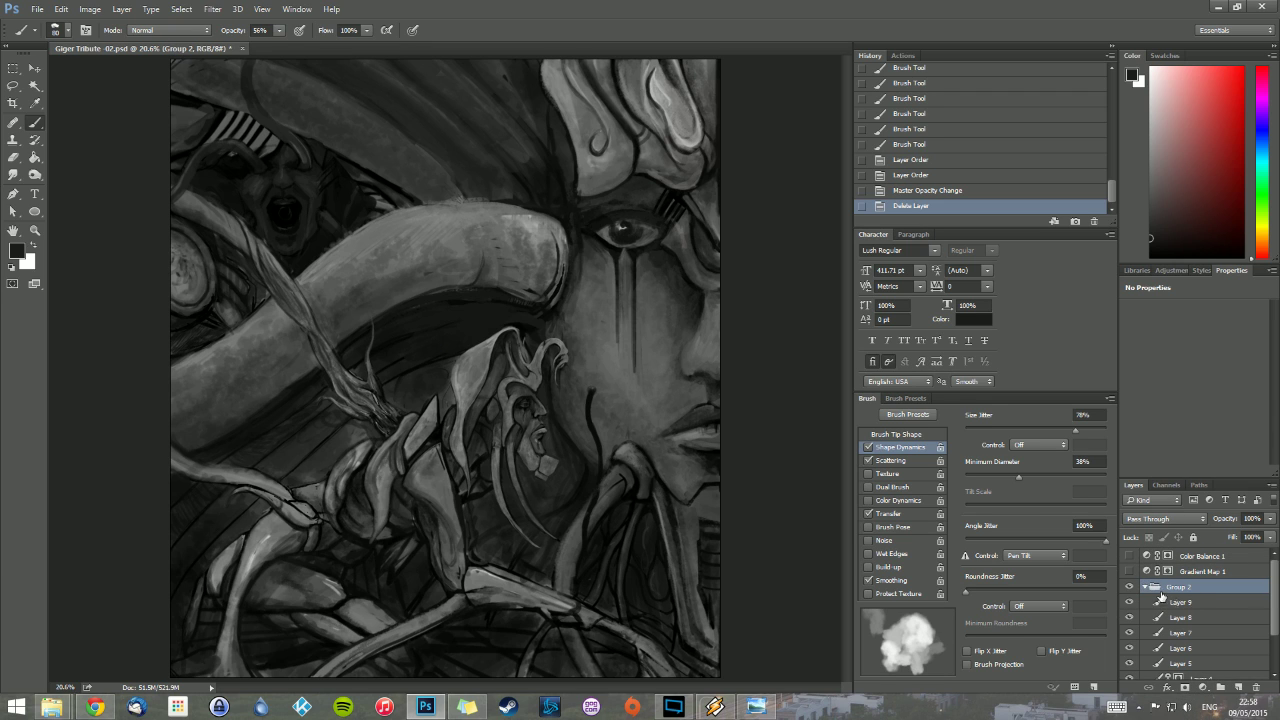
Step: Create Layer 10 in Group 2 and set up a white 500-preset textured brush at 52 px and 18% opacity
{"action": "left_click", "coordinate": [1239, 687]}
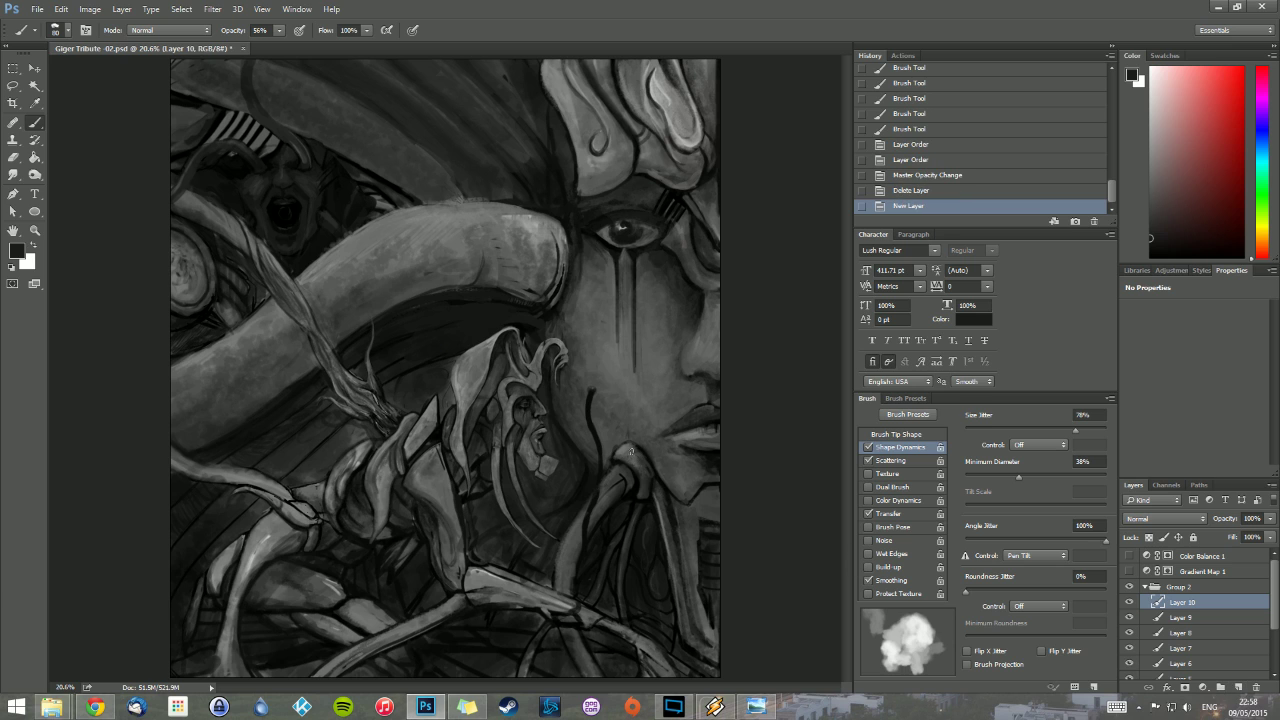
{"action": "key", "text": "d"}
{"action": "key", "text": "x"}
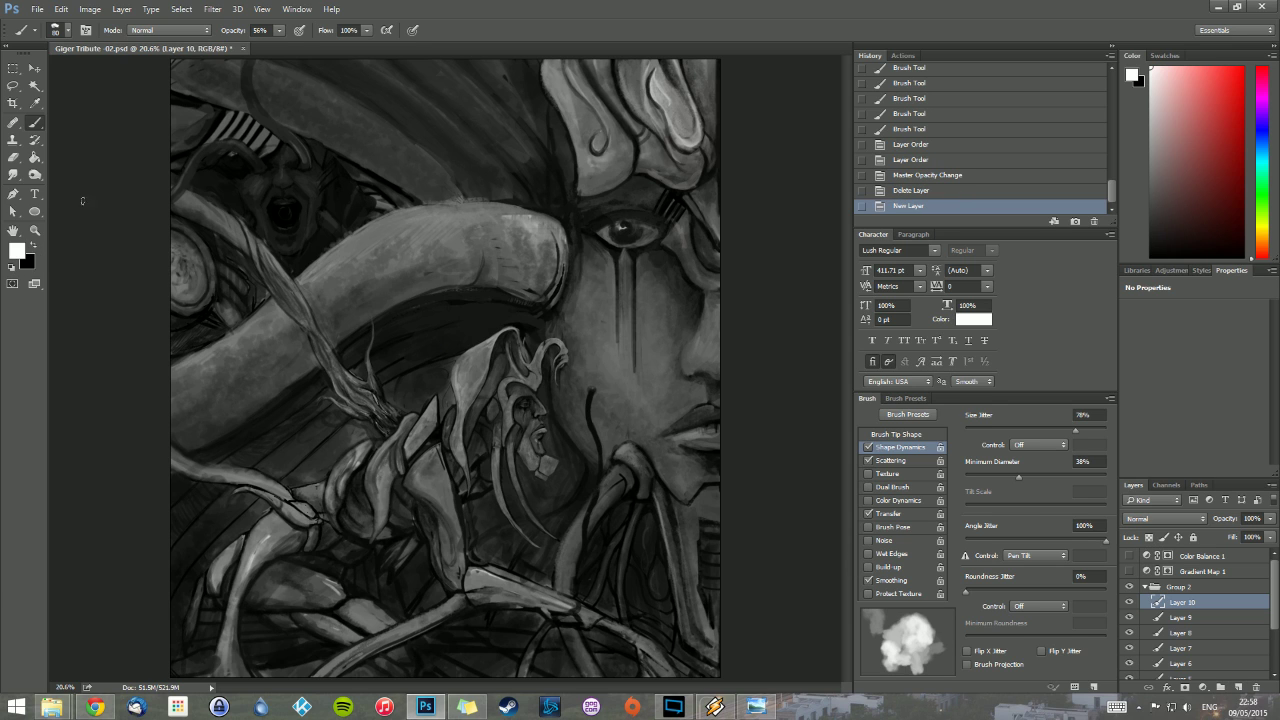
{"action": "right_click", "coordinate": [383, 314]}
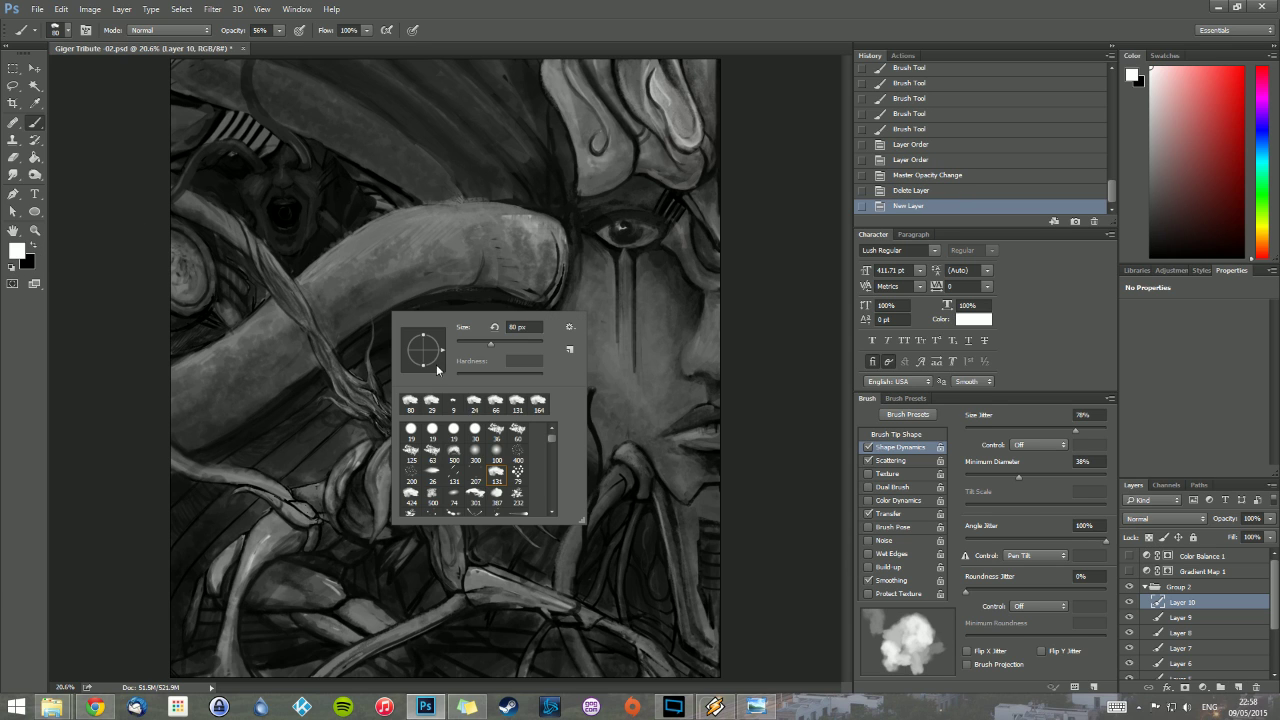
{"action": "left_click", "coordinate": [519, 497]}
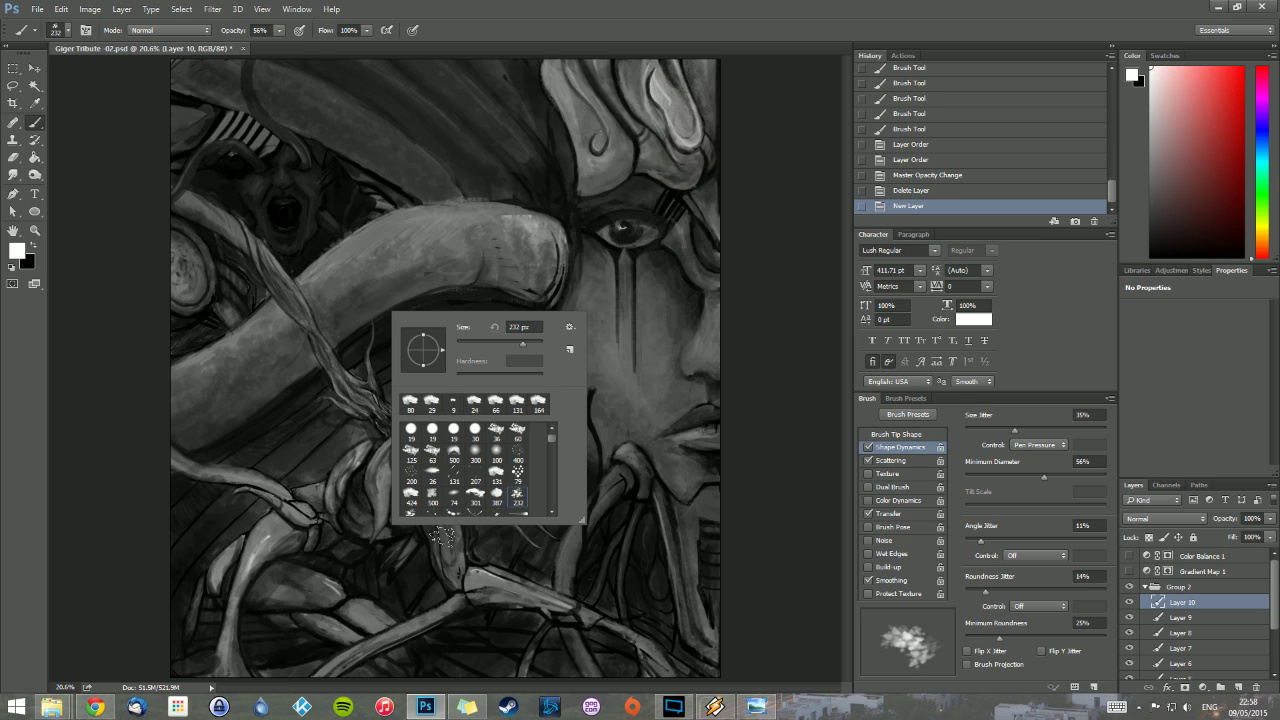
{"action": "left_click", "coordinate": [432, 495]}
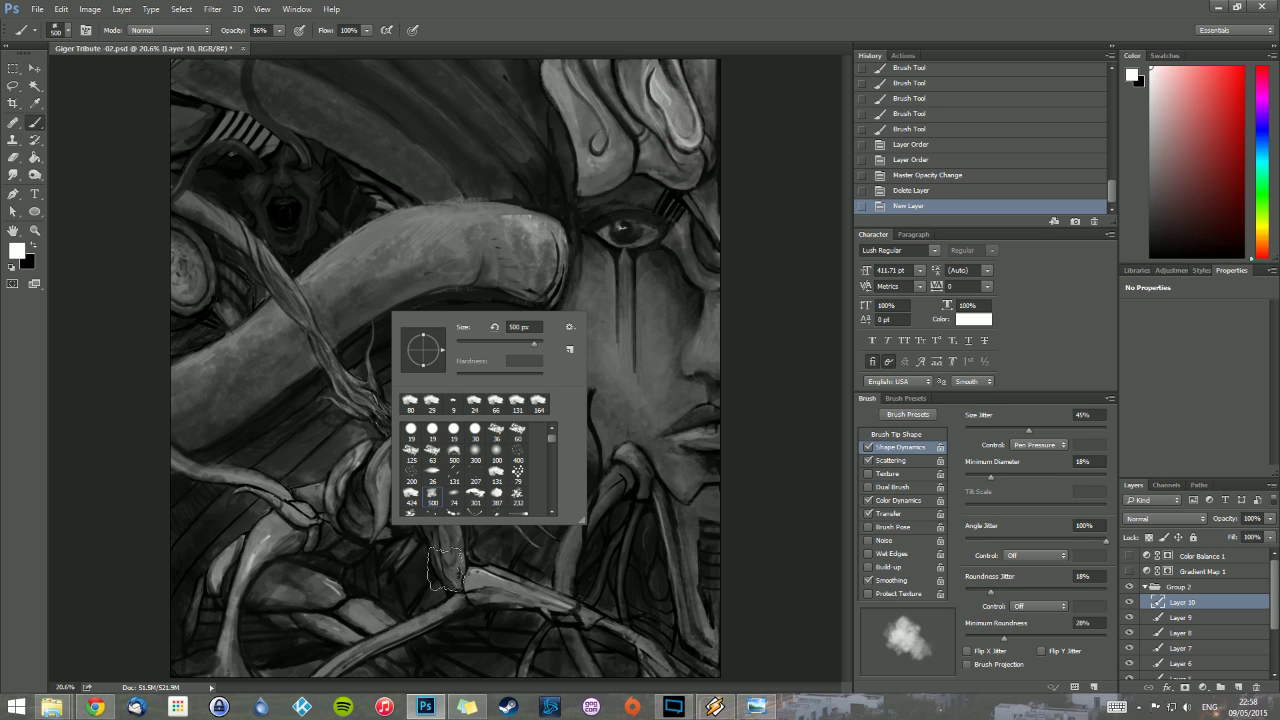
{"action": "left_click", "coordinate": [476, 342]}
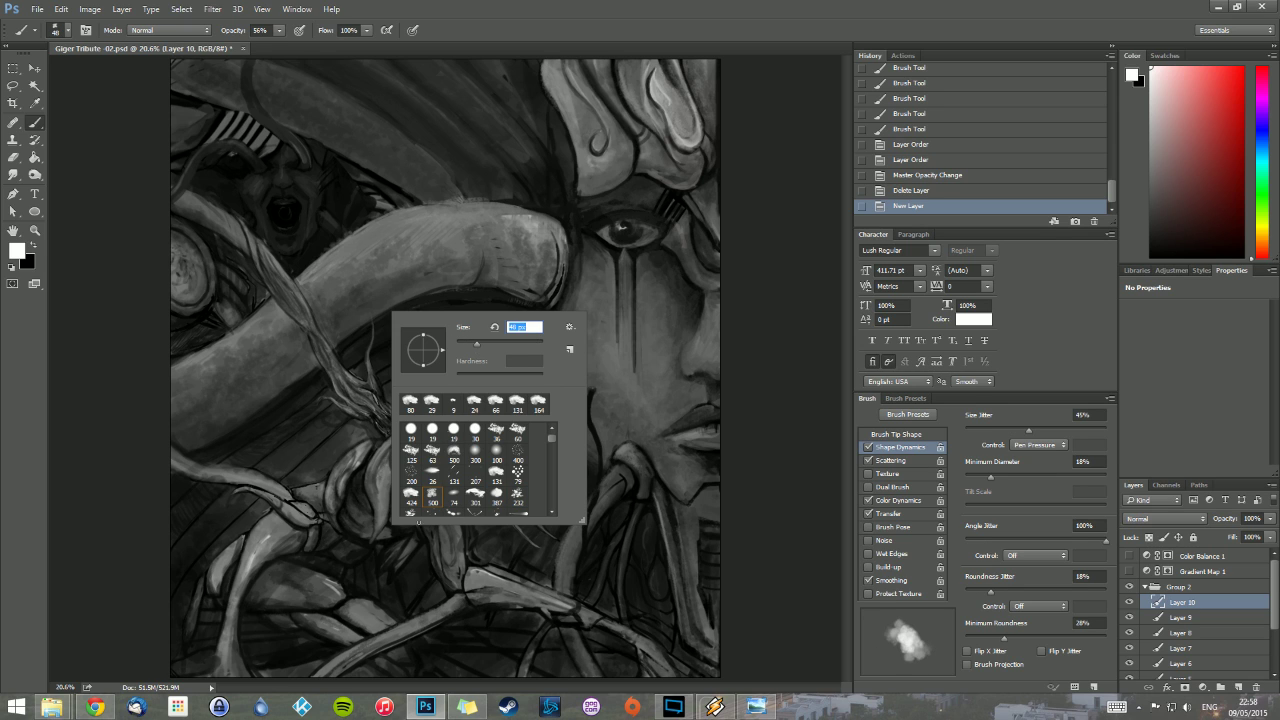
{"action": "left_click_drag", "start_coordinate": [476, 342], "coordinate": [478, 341]}
{"action": "left_click", "coordinate": [279, 30]}
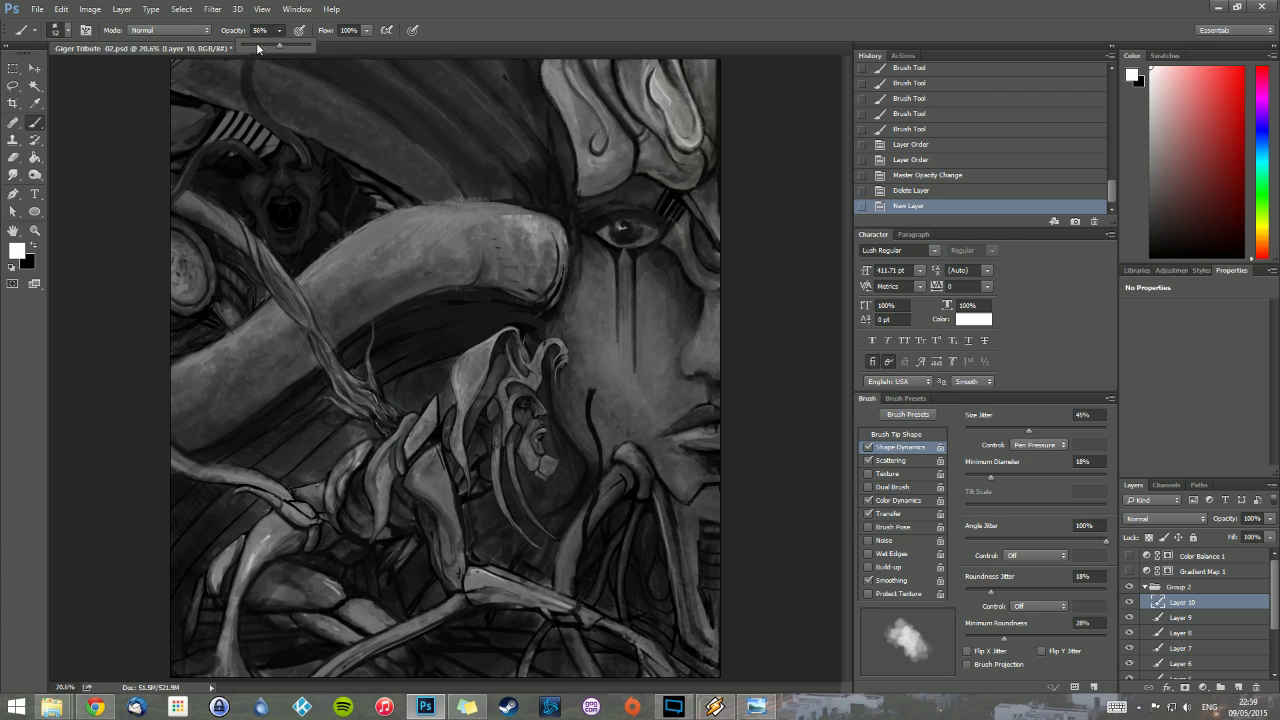
Step: Paint soft white highlights along the upper end of the thin limb and on the round disc at the painting's left edge
{"action": "left_click", "coordinate": [206, 205]}
{"action": "left_click_drag", "start_coordinate": [206, 205], "coordinate": [192, 196]}
{"action": "left_click_drag", "start_coordinate": [206, 205], "coordinate": [191, 194]}
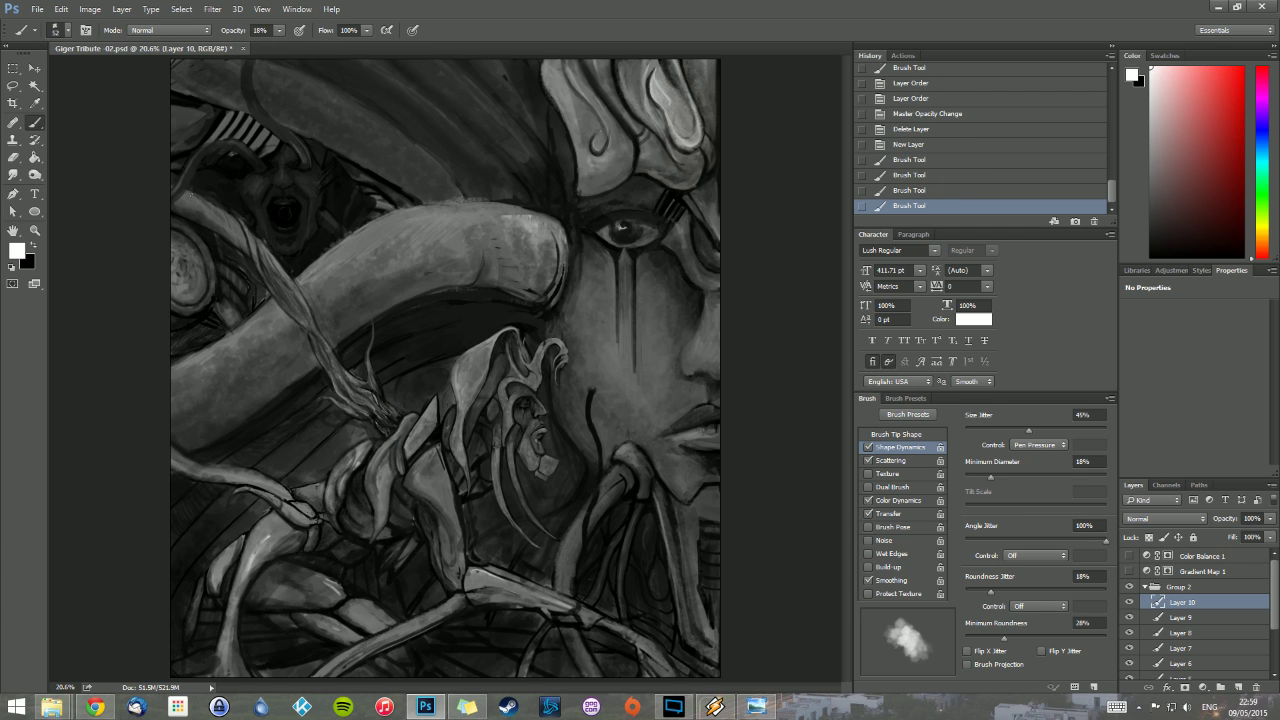
{"action": "left_click", "coordinate": [200, 201]}
{"action": "left_click", "coordinate": [210, 207]}
{"action": "mouse_move", "coordinate": [238, 235]}
{"action": "left_mouse_down"}
{"action": "mouse_move", "coordinate": [246, 244]}
{"action": "mouse_move", "coordinate": [175, 247]}
{"action": "mouse_move", "coordinate": [194, 271]}
{"action": "left_mouse_up"}
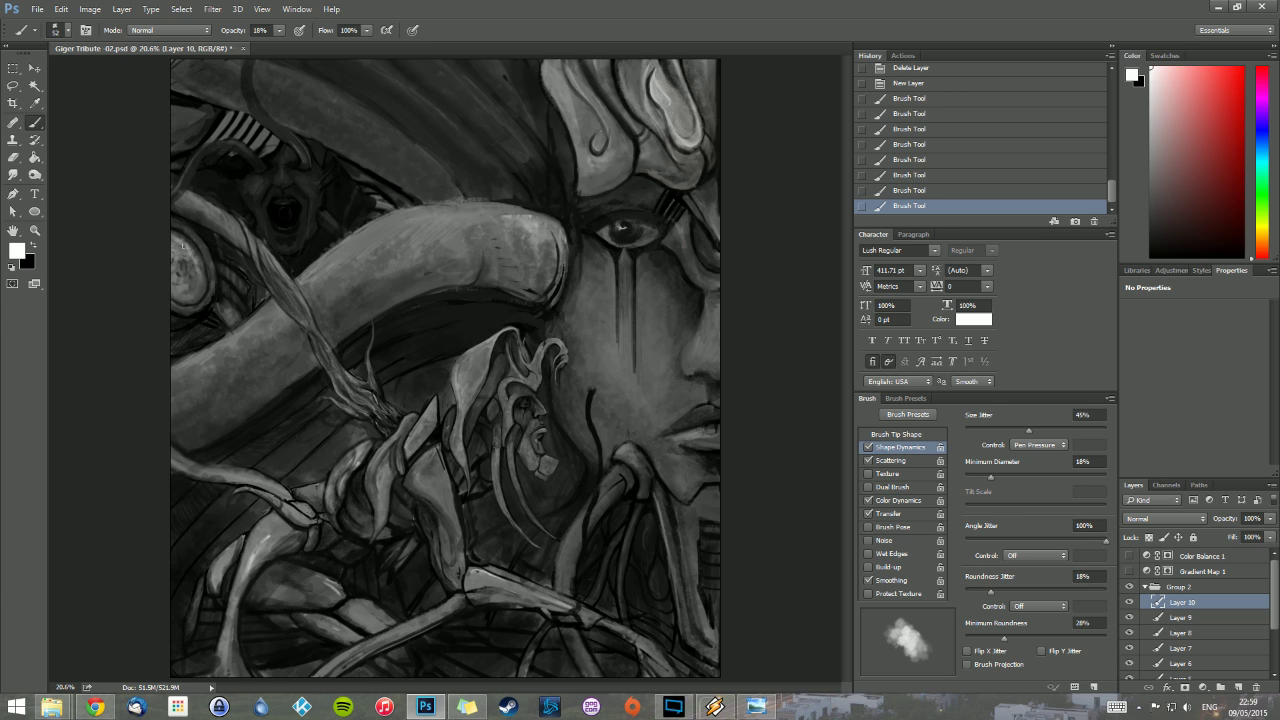
{"action": "left_click_drag", "start_coordinate": [191, 298], "coordinate": [198, 280]}
{"action": "left_click_drag", "start_coordinate": [190, 285], "coordinate": [200, 270]}
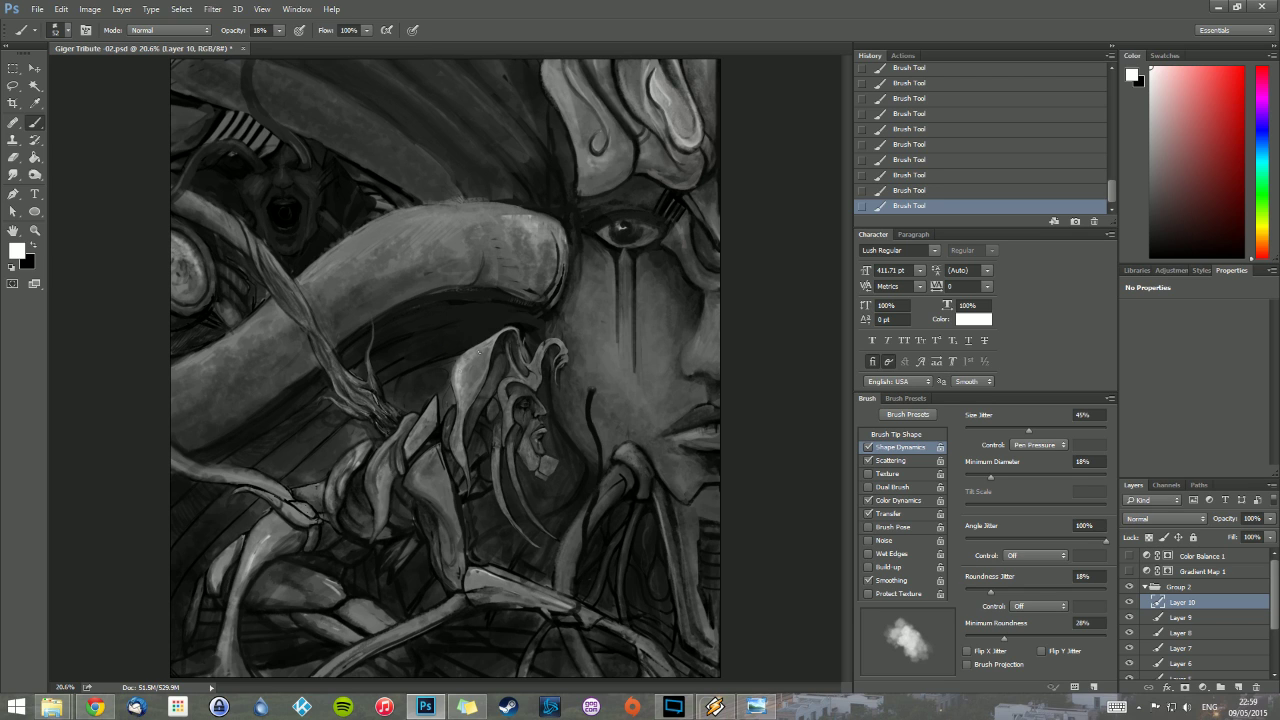
Step: Highlight the front of the central figure's hood and set Layer 10's blend mode to Overlay
{"action": "mouse_move", "coordinate": [480, 352]}
{"action": "left_mouse_down"}
{"action": "mouse_move", "coordinate": [462, 392]}
{"action": "mouse_move", "coordinate": [462, 371]}
{"action": "left_mouse_up"}
{"action": "left_click_drag", "start_coordinate": [476, 355], "coordinate": [474, 376]}
{"action": "left_click", "coordinate": [1177, 519]}
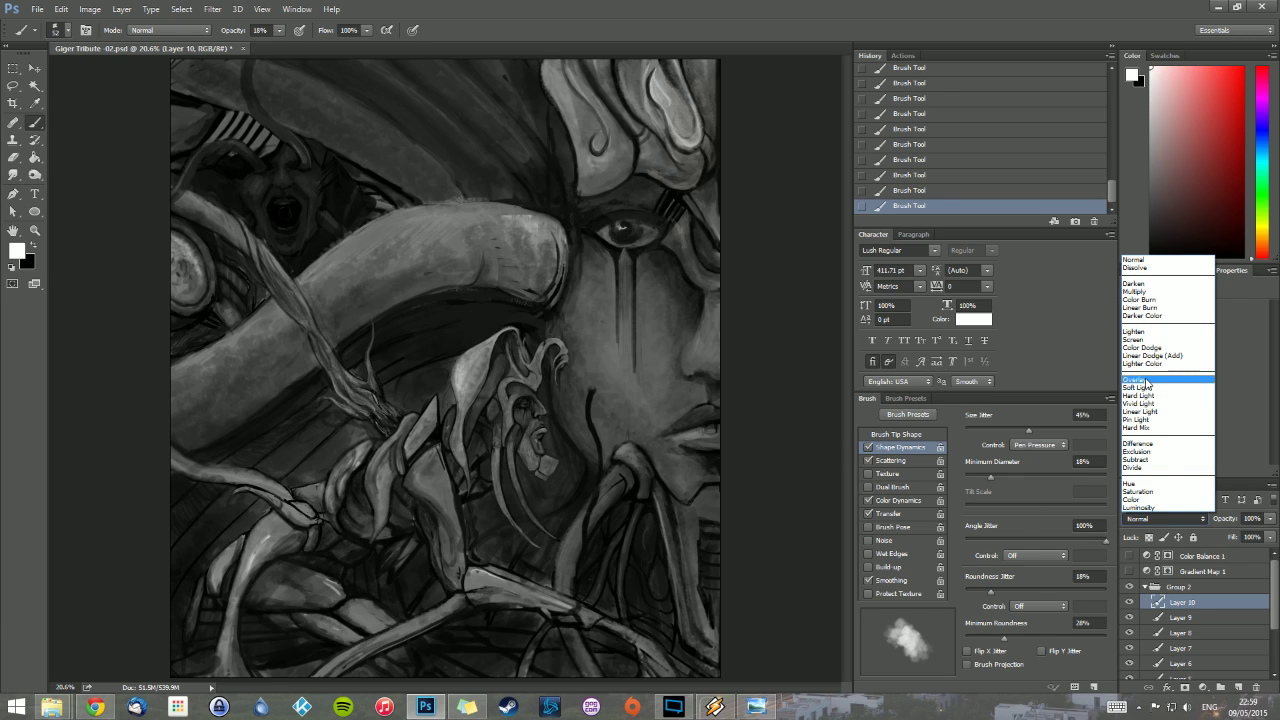
{"action": "left_click", "coordinate": [1165, 385]}
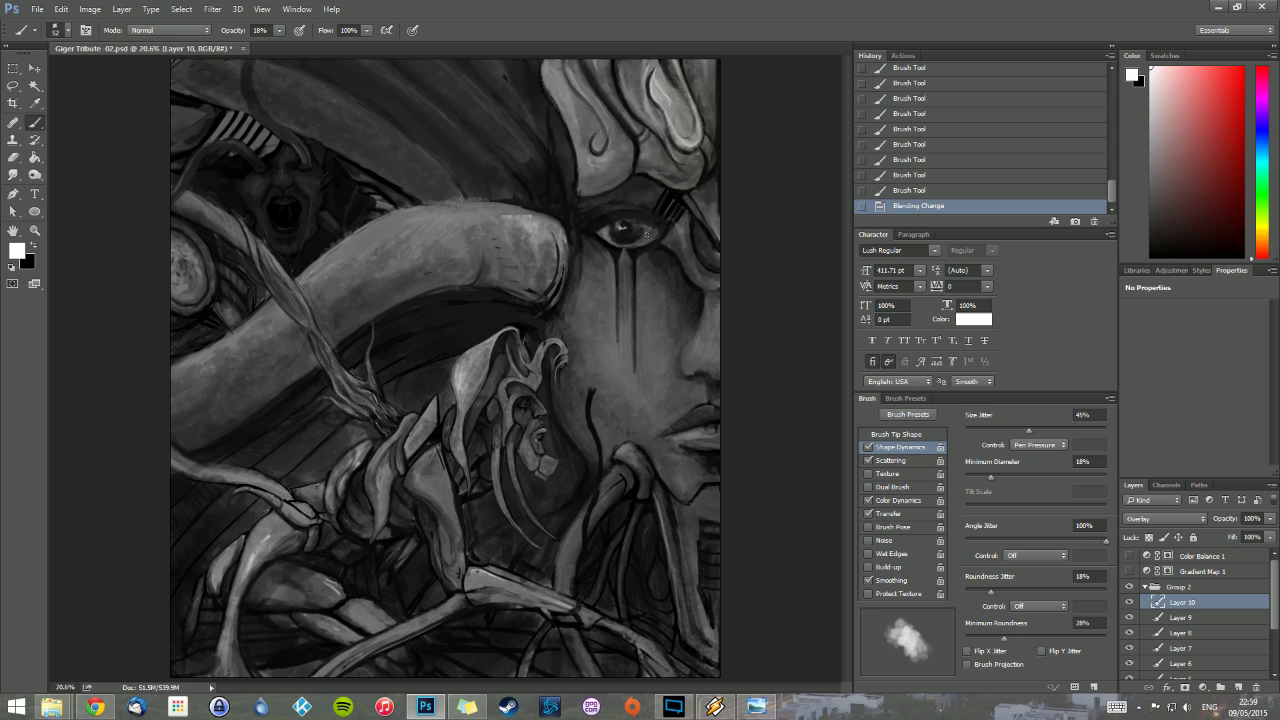
Step: Brighten the large face's eye with small white dabs across the iris and the white of the eye
{"action": "left_click", "coordinate": [620, 228]}
{"action": "left_click", "coordinate": [618, 227]}
{"action": "left_click", "coordinate": [616, 226]}
{"action": "left_click", "coordinate": [612, 224]}
{"action": "left_click", "coordinate": [610, 223]}
{"action": "left_click", "coordinate": [606, 221]}
{"action": "left_click", "coordinate": [602, 218]}
{"action": "left_click", "coordinate": [603, 218]}
{"action": "left_click", "coordinate": [606, 219]}
{"action": "left_click", "coordinate": [609, 220]}
Step: Create Layer 11, choose the 19 px hard round brush and reset the colours to a black foreground
{"action": "left_click", "coordinate": [600, 143], "text": "alt"}
{"action": "left_click", "coordinate": [1256, 690]}
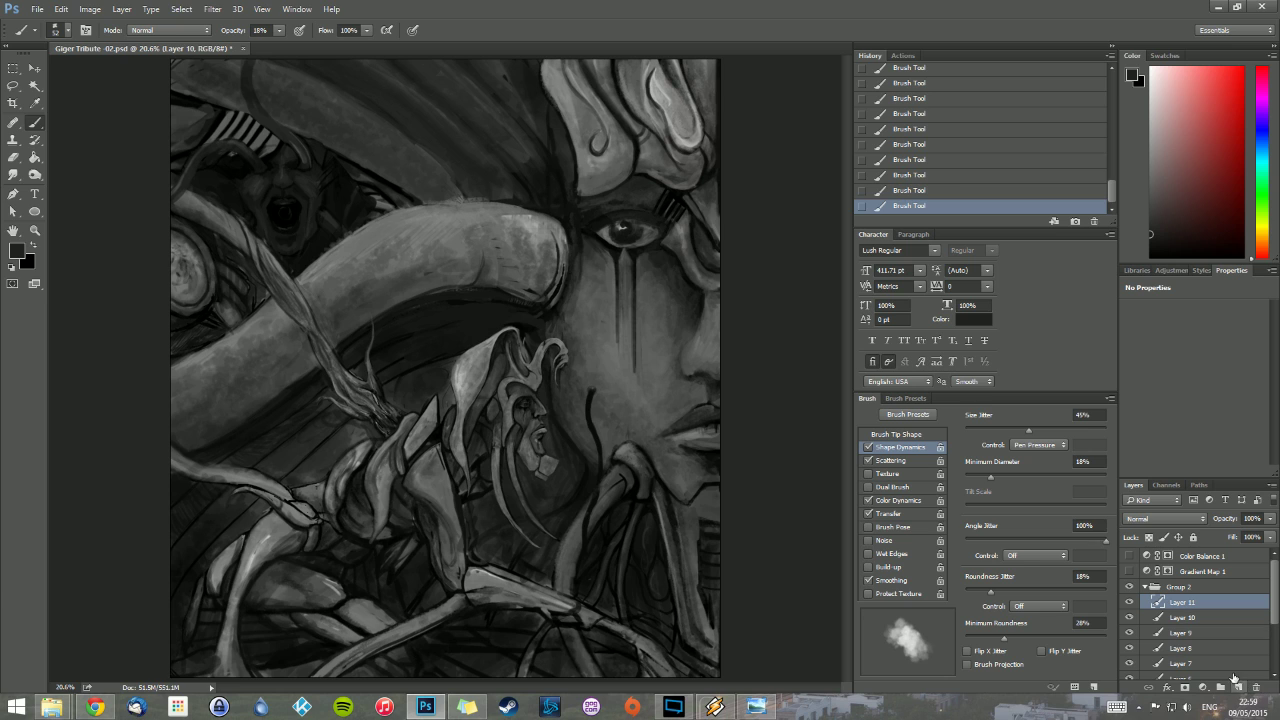
{"action": "right_click", "coordinate": [646, 454]}
{"action": "left_click", "coordinate": [609, 519]}
{"action": "left_click", "coordinate": [625, 519]}
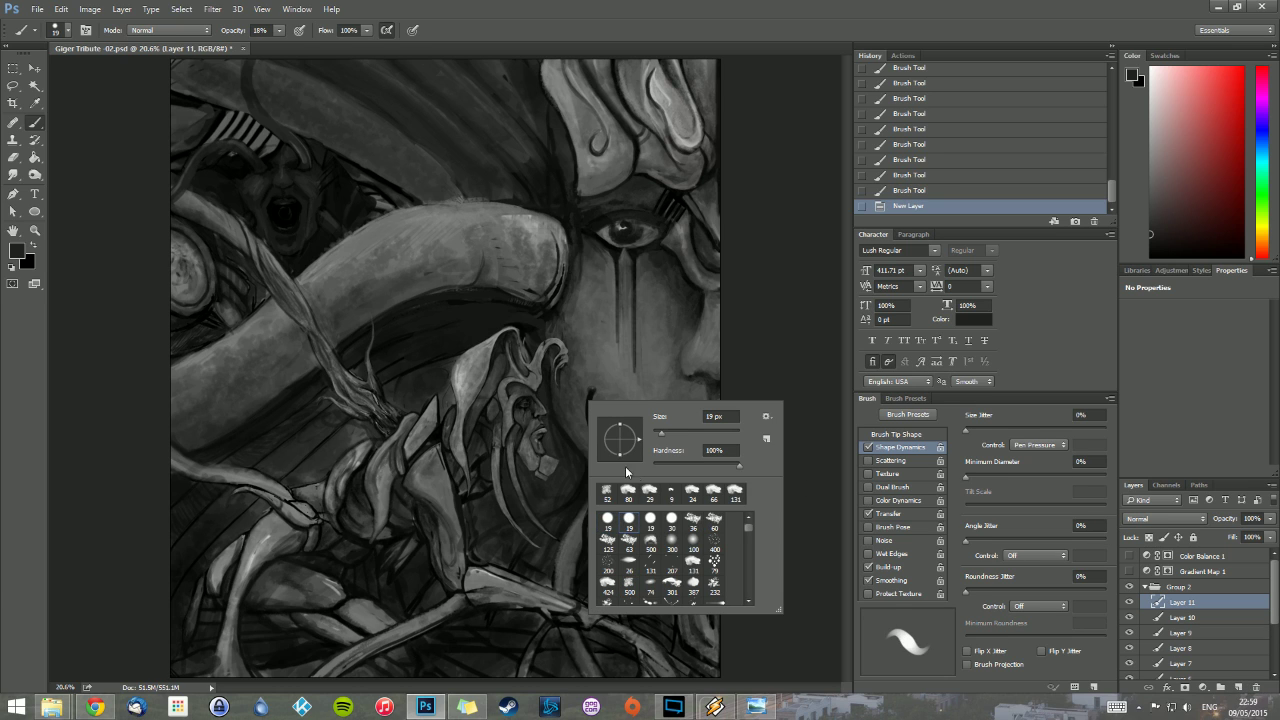
{"action": "left_click", "coordinate": [663, 26]}
{"action": "left_click", "coordinate": [12, 267]}
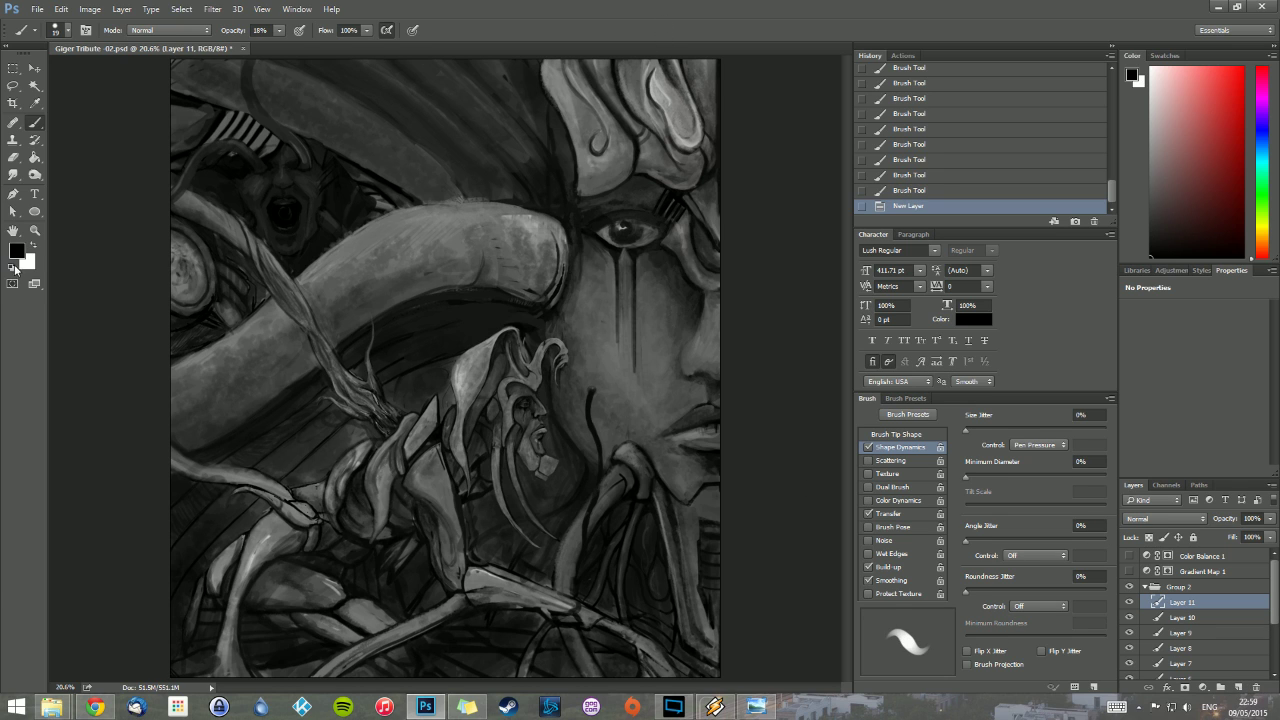
Step: Darken the area beside the large face's nose bridge with short black strokes at the painting's right edge
{"action": "left_click_drag", "start_coordinate": [703, 291], "coordinate": [712, 292]}
{"action": "left_click_drag", "start_coordinate": [698, 288], "coordinate": [716, 287]}
{"action": "left_click", "coordinate": [715, 291]}
{"action": "left_click_drag", "start_coordinate": [707, 291], "coordinate": [718, 286]}
{"action": "left_click_drag", "start_coordinate": [708, 290], "coordinate": [720, 281]}
Step: Enlarge the round brush to 54 px and shade the tendrils and neck below the large face with black and sampled greys
{"action": "right_click", "coordinate": [653, 176]}
{"action": "left_click_drag", "start_coordinate": [735, 197], "coordinate": [751, 197]}
{"action": "left_click", "coordinate": [653, 177]}
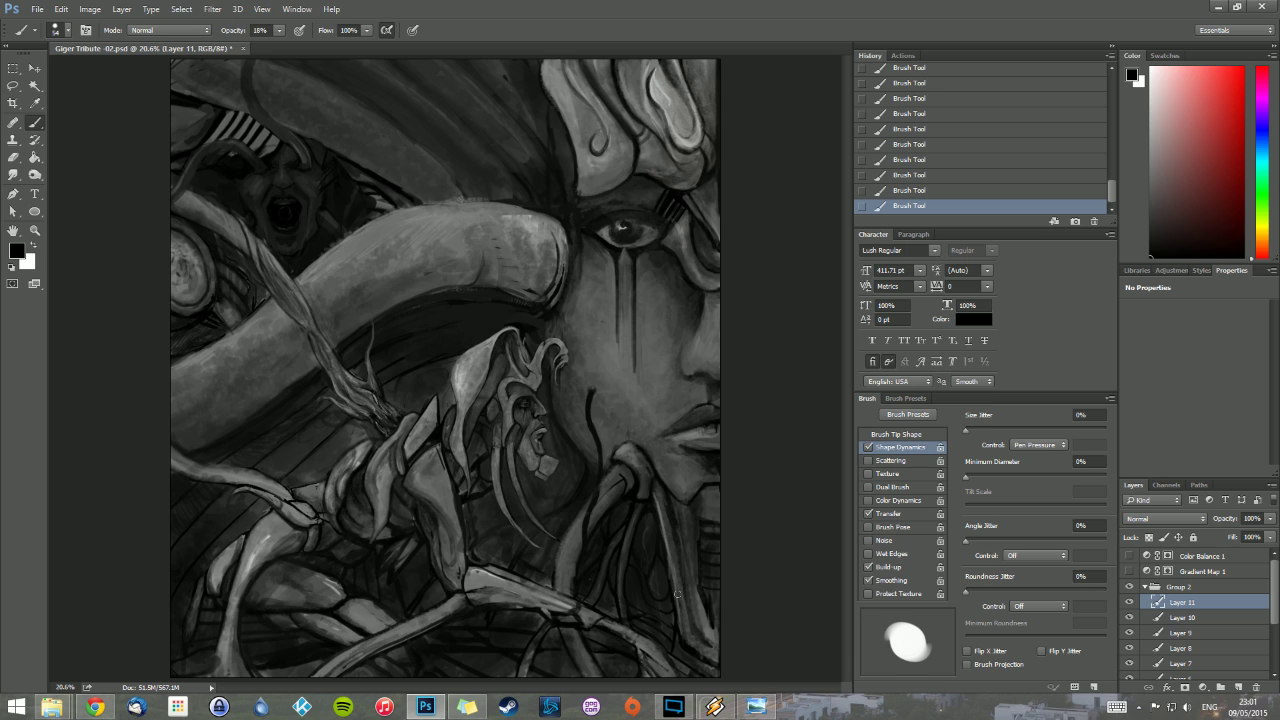
{"action": "left_click", "coordinate": [691, 600], "text": "alt"}
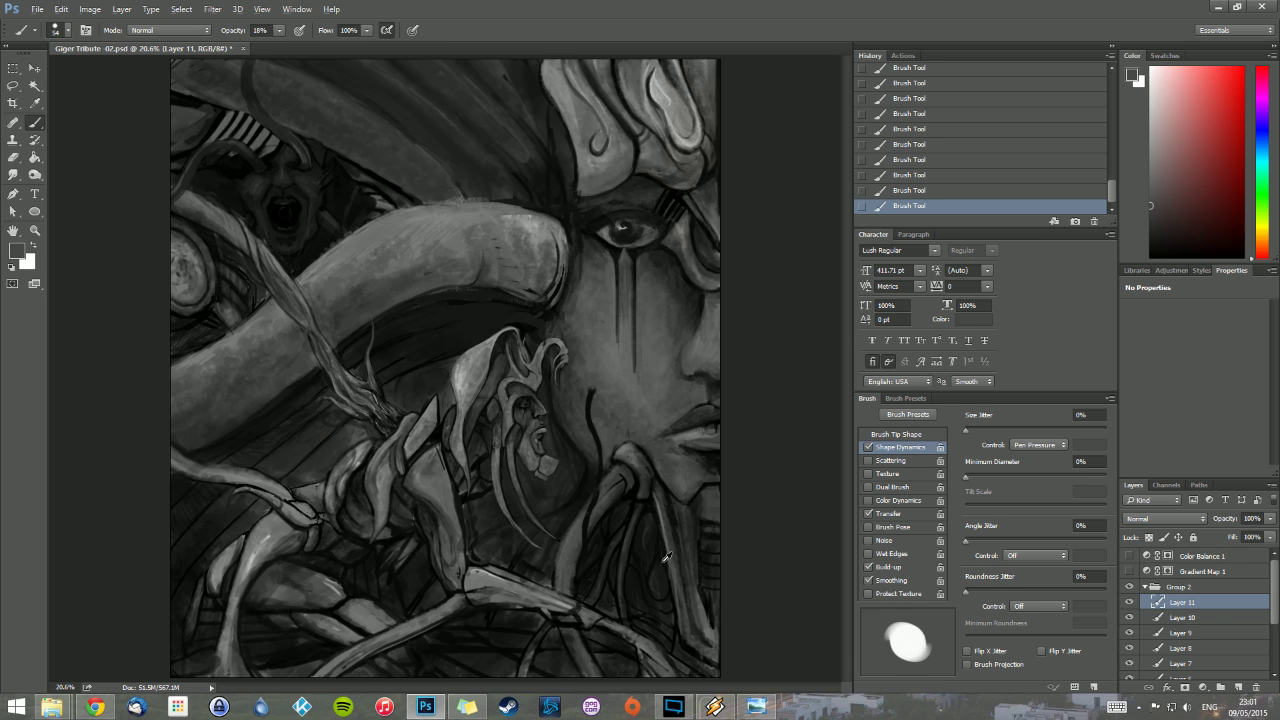
{"action": "key", "text": "d"}
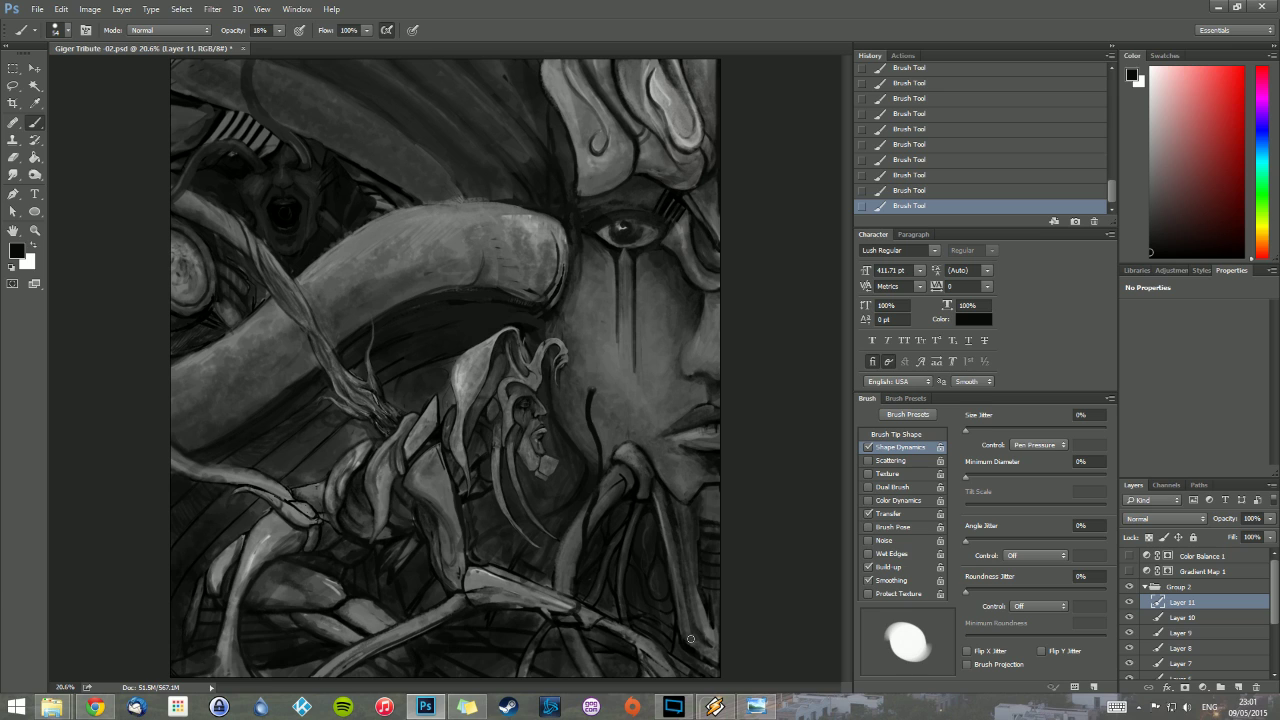
{"action": "left_click", "coordinate": [690, 640], "text": "alt"}
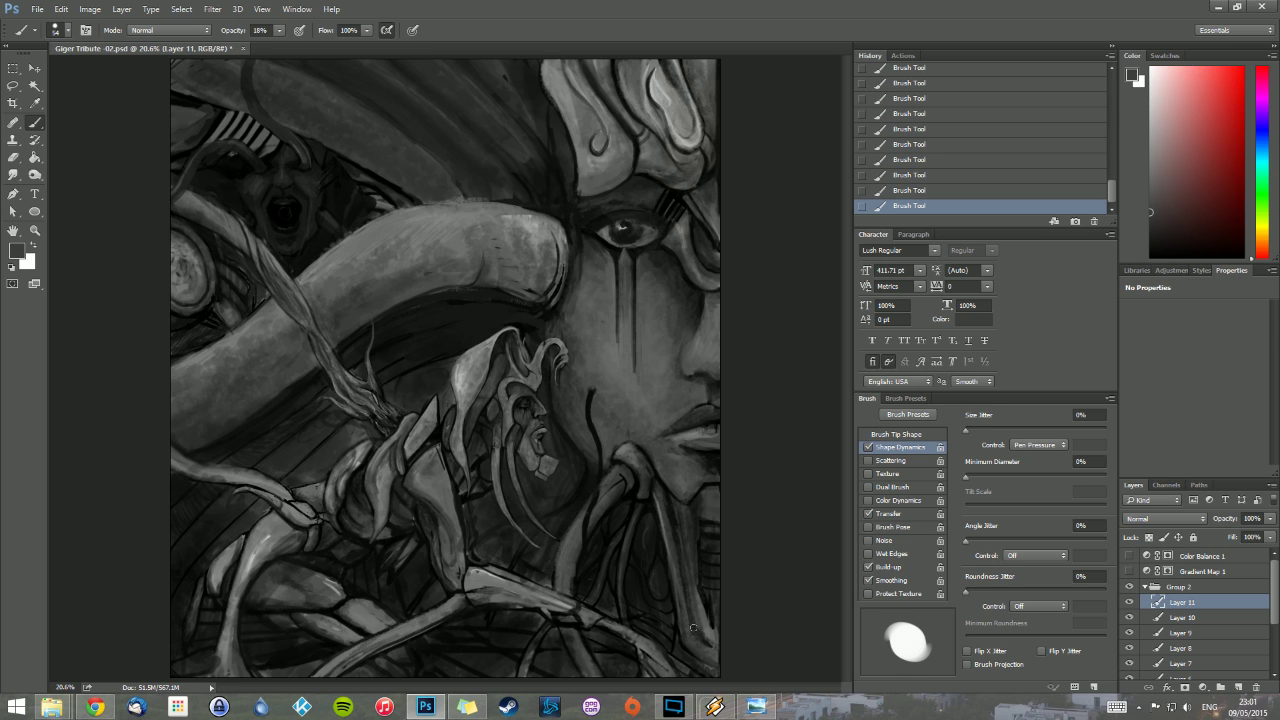
{"action": "left_click", "coordinate": [716, 628], "text": "alt"}
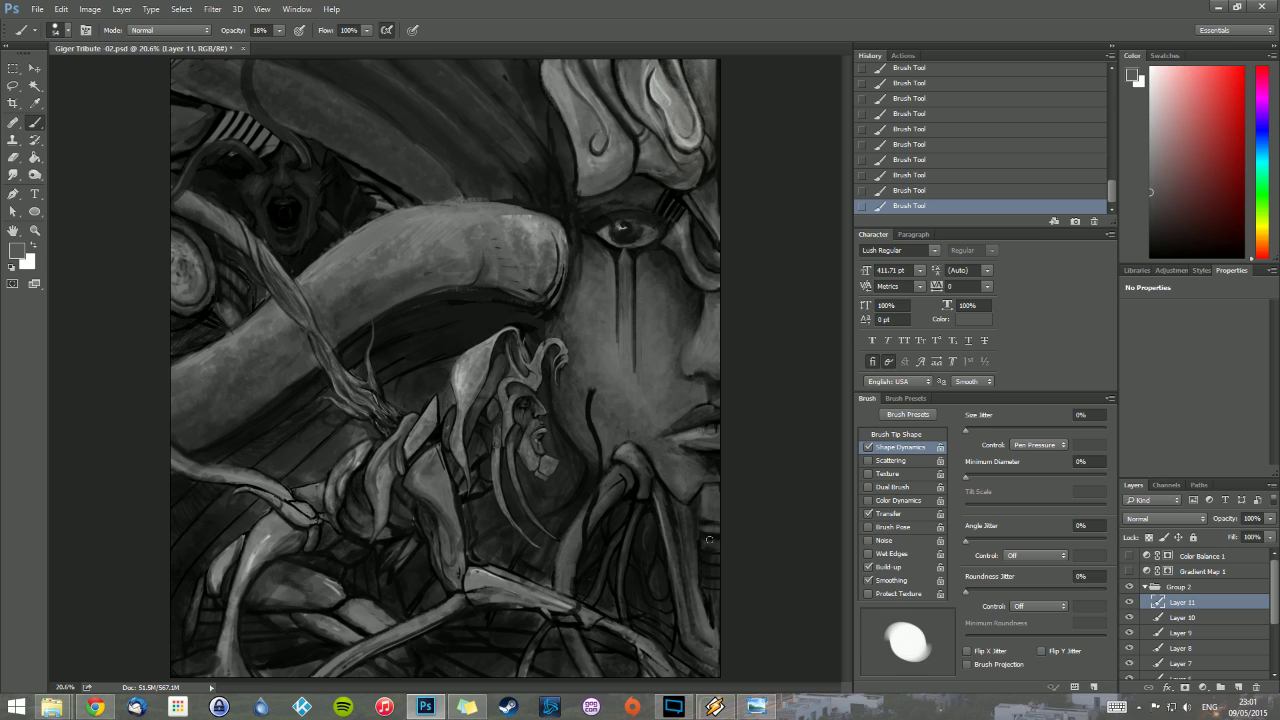
{"action": "left_click", "coordinate": [668, 494], "text": "alt"}
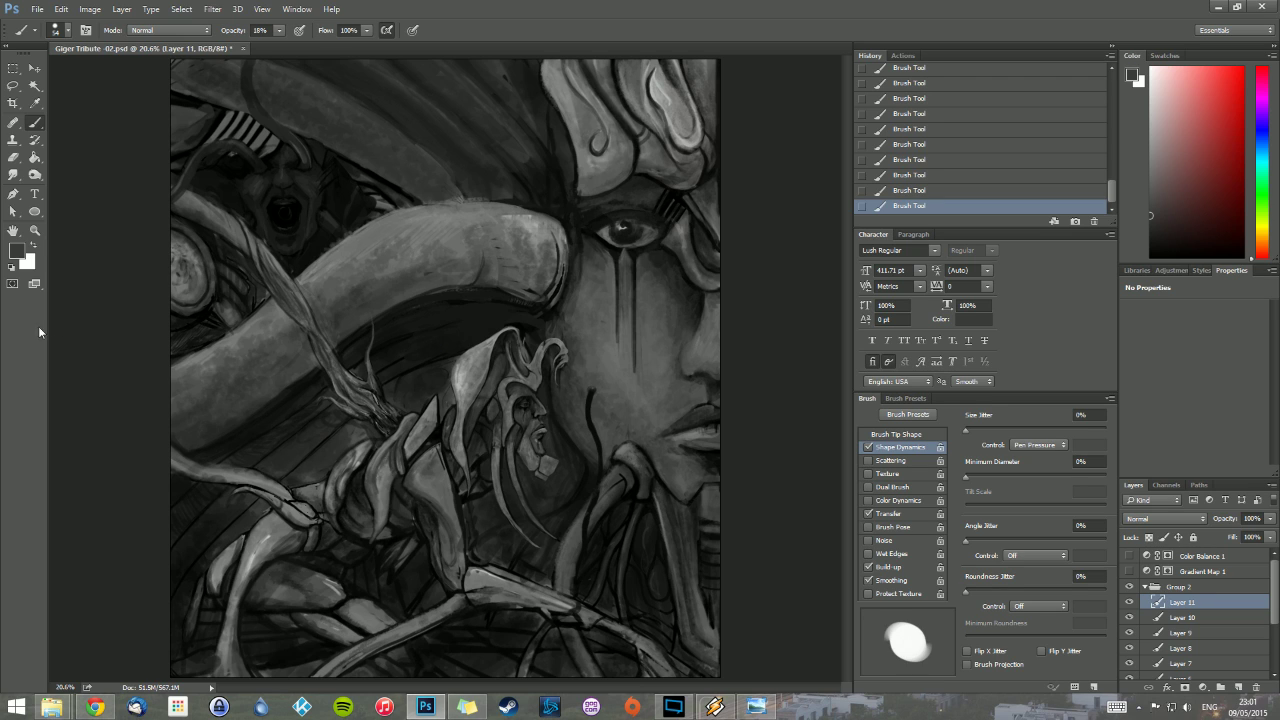
Step: Darken the striped ribs above the screaming face in black, using the 424-preset cloud brush reduced to 61 px
{"action": "left_click", "coordinate": [12, 267]}
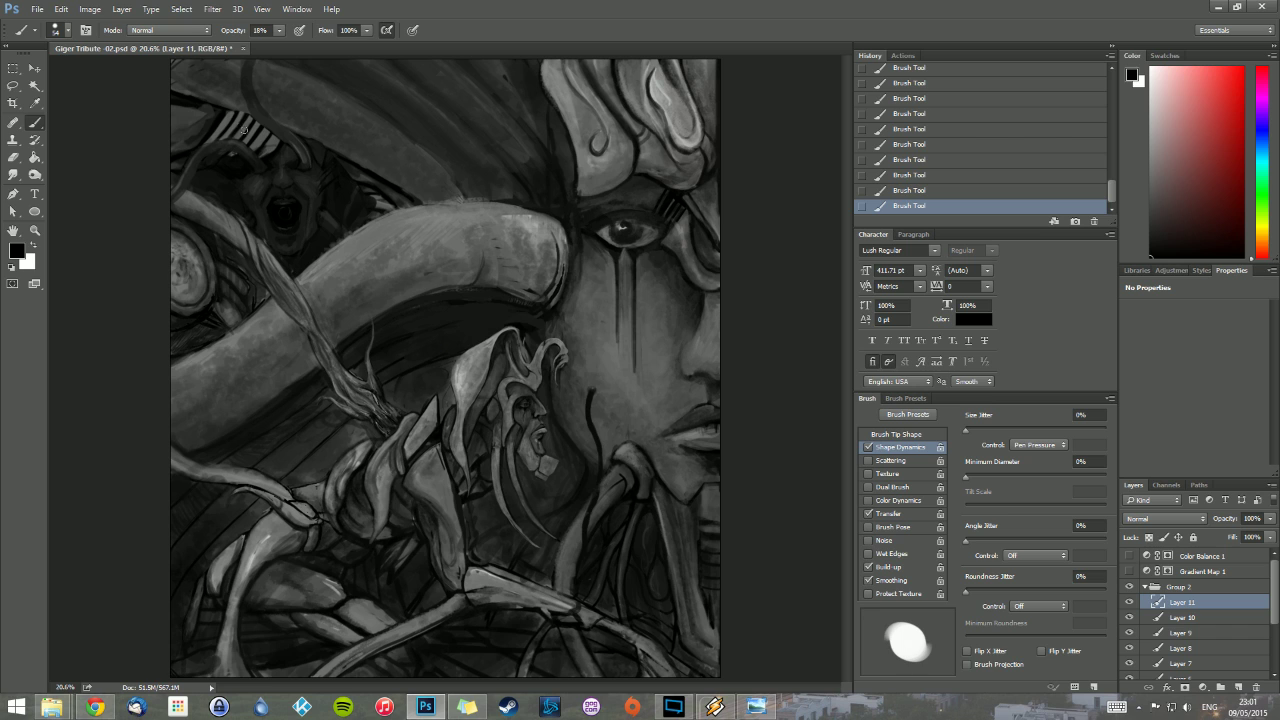
{"action": "right_click", "coordinate": [338, 170]}
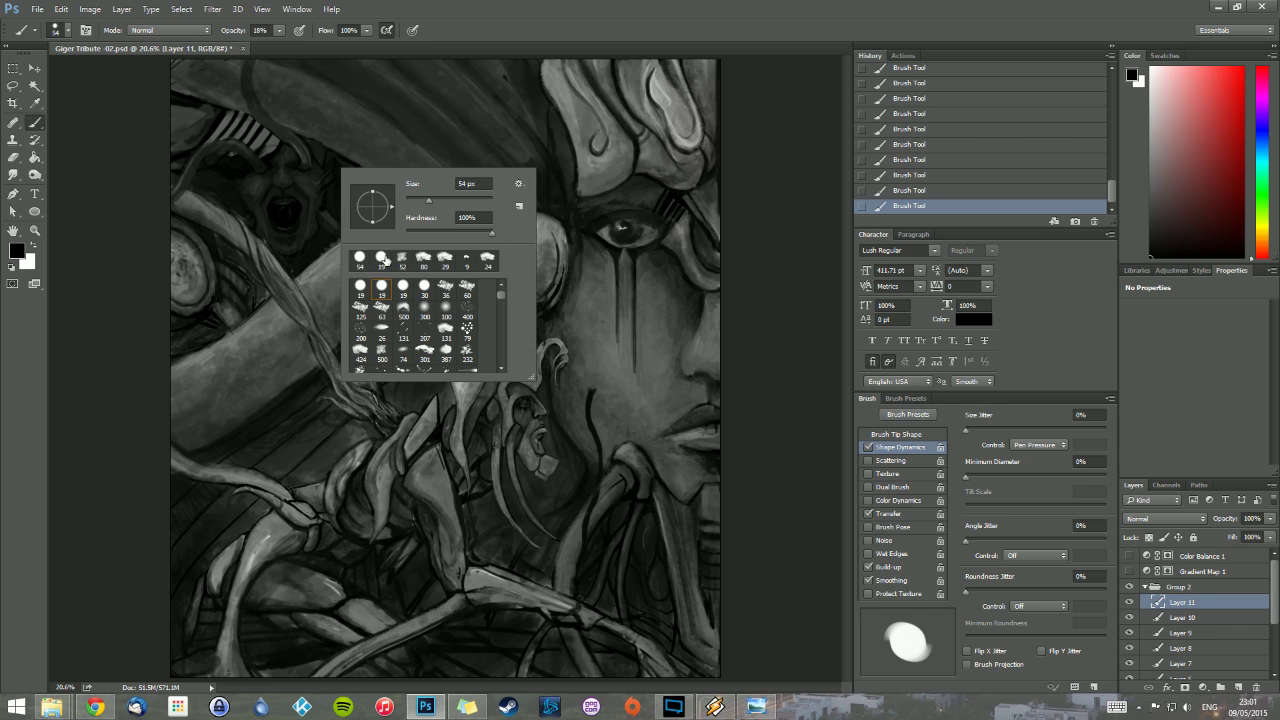
{"action": "left_click", "coordinate": [360, 352]}
{"action": "mouse_move", "coordinate": [243, 141]}
{"action": "left_mouse_down"}
{"action": "mouse_move", "coordinate": [224, 124]}
{"action": "mouse_move", "coordinate": [251, 135]}
{"action": "left_mouse_up"}
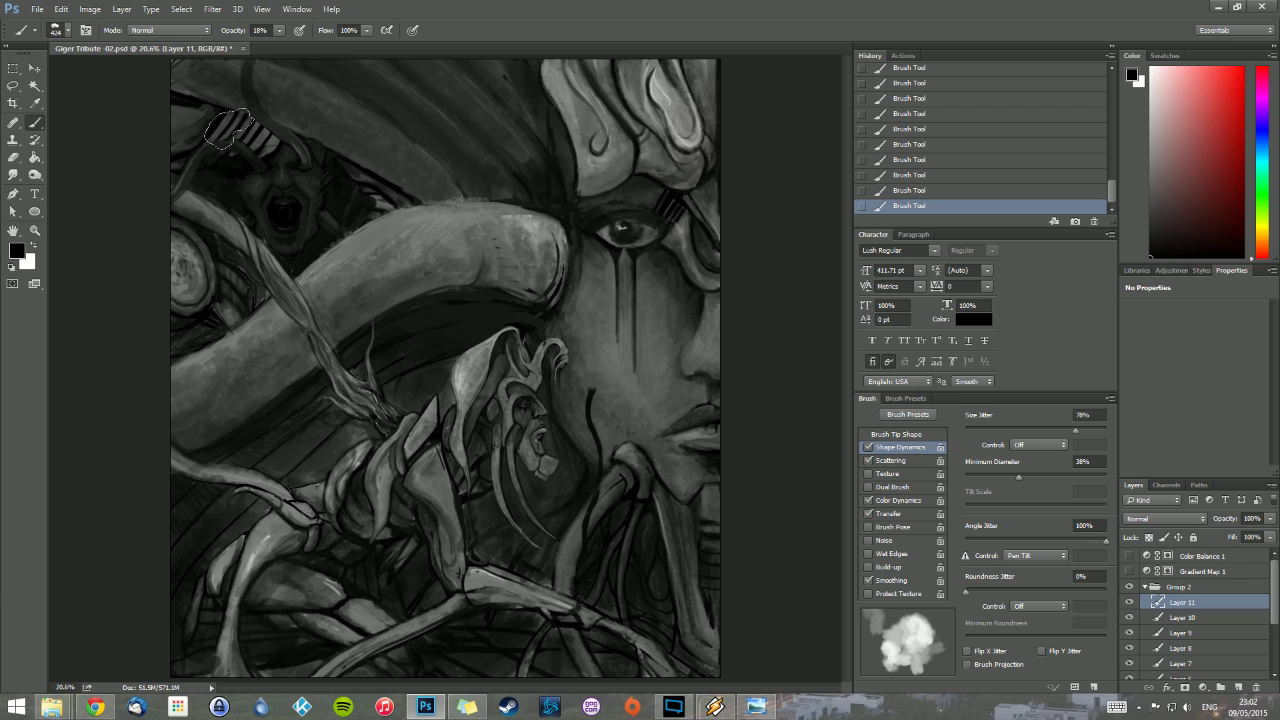
{"action": "right_click", "coordinate": [286, 141]}
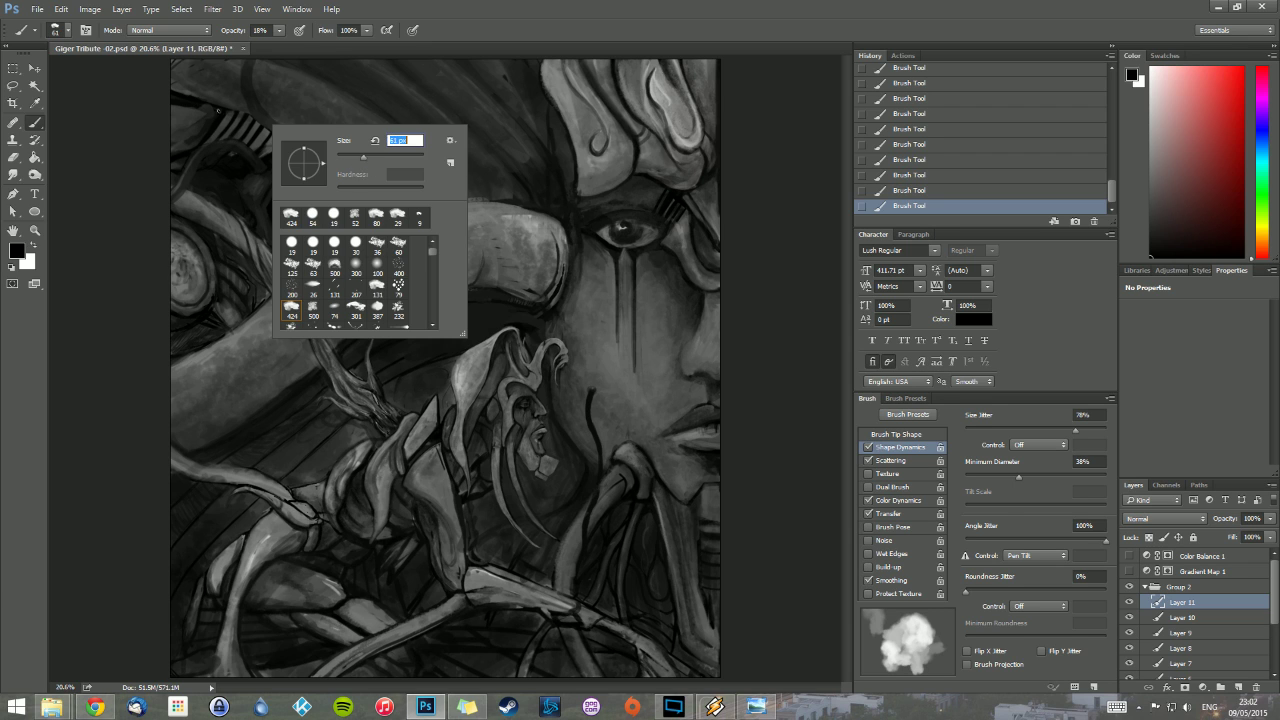
{"action": "key", "text": "Return"}
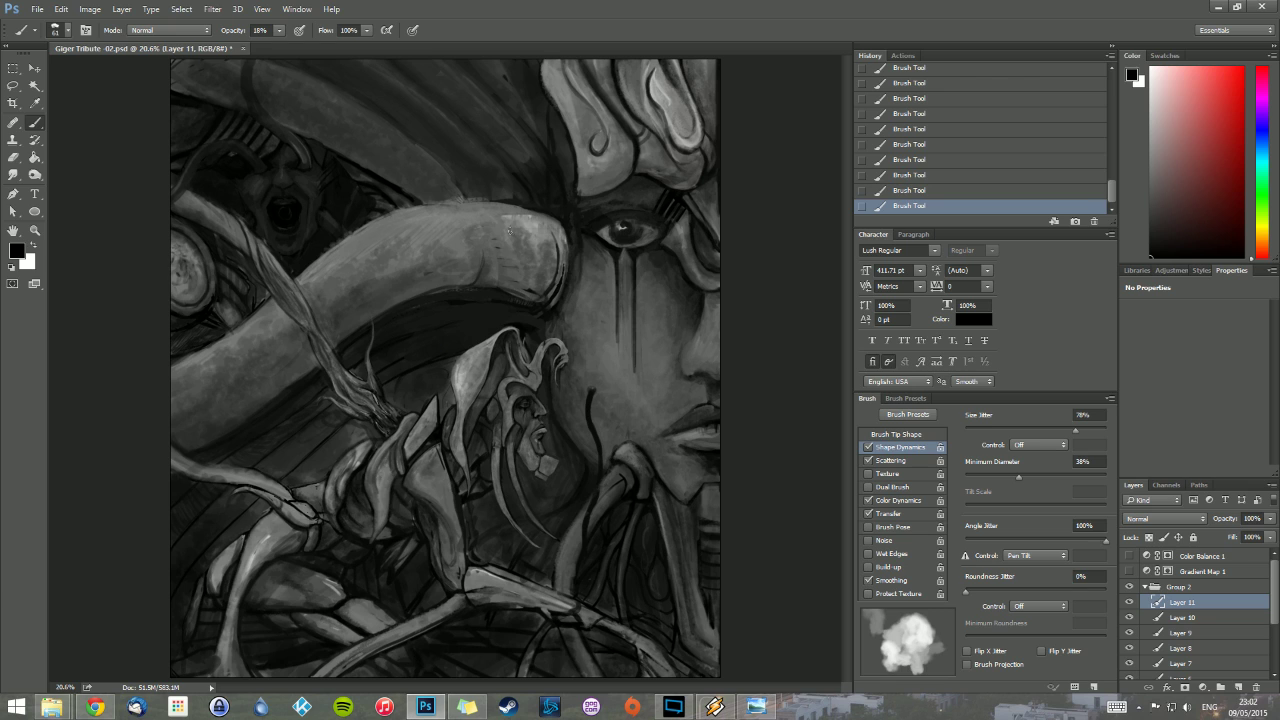
Step: Create Layer 12 and set the cloud brush to 100% opacity and a size of 30 px
{"action": "left_click", "coordinate": [279, 30]}
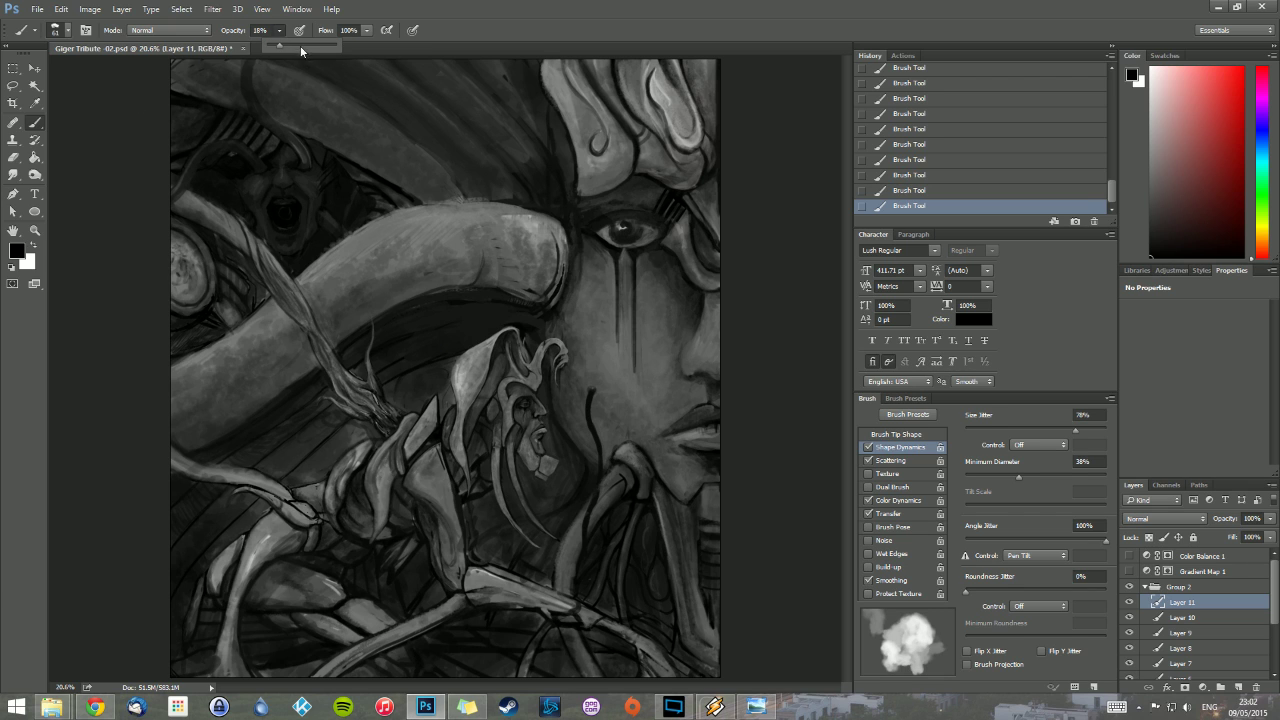
{"action": "left_click", "coordinate": [1237, 688]}
{"action": "right_click", "coordinate": [364, 94]}
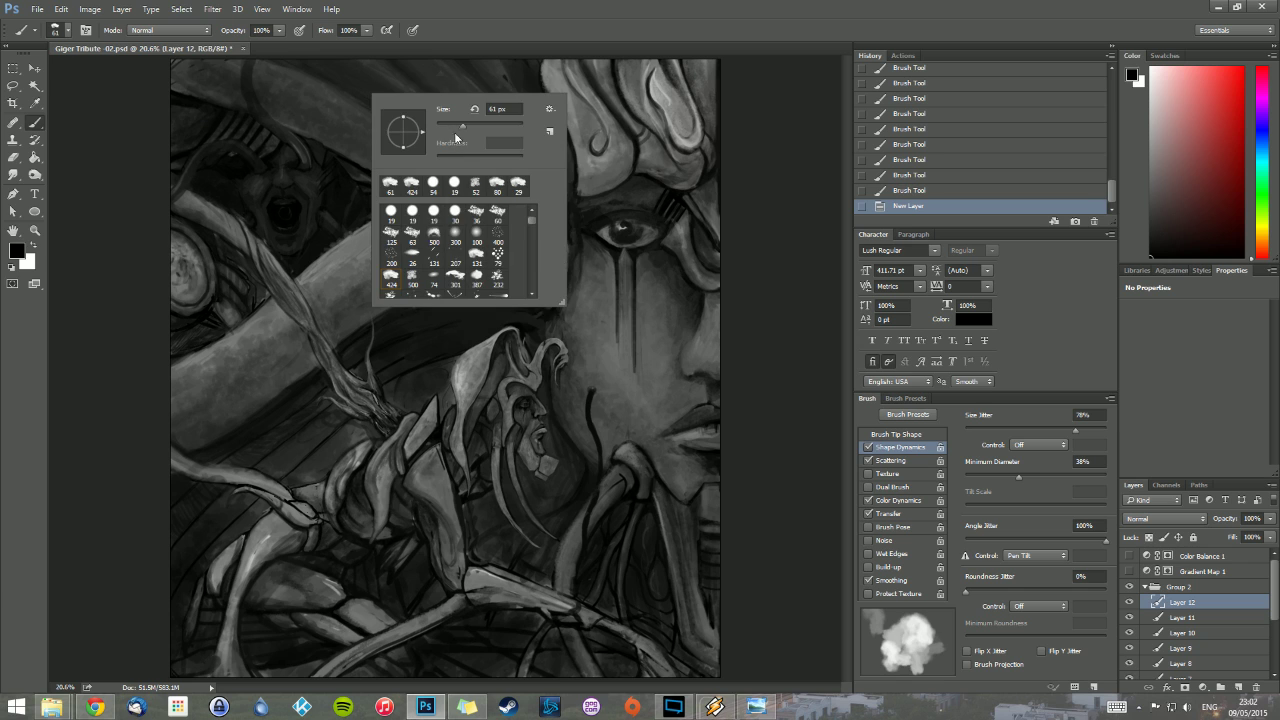
{"action": "left_click", "coordinate": [435, 121]}
Step: Paint black texture strokes along the upper edge of the dark curved tube at the top of the painting
{"action": "left_click", "coordinate": [306, 69]}
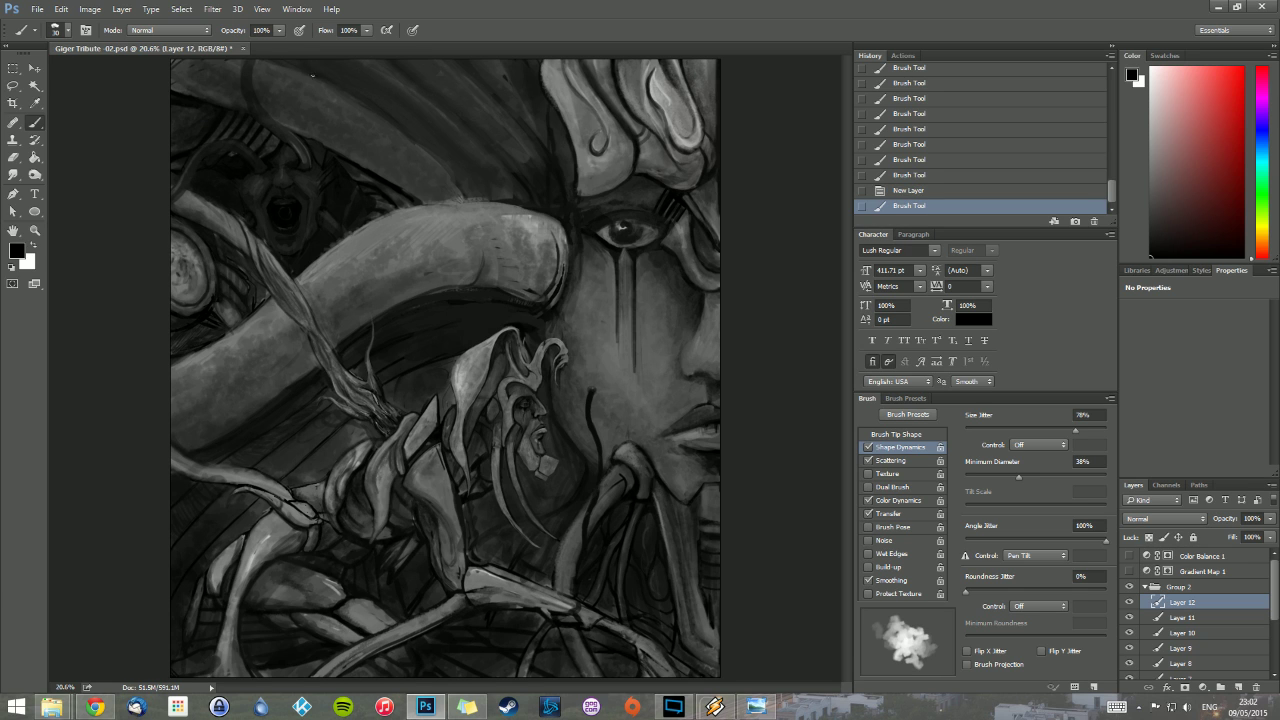
{"action": "left_click_drag", "start_coordinate": [312, 75], "coordinate": [306, 73]}
{"action": "left_click_drag", "start_coordinate": [308, 73], "coordinate": [350, 96]}
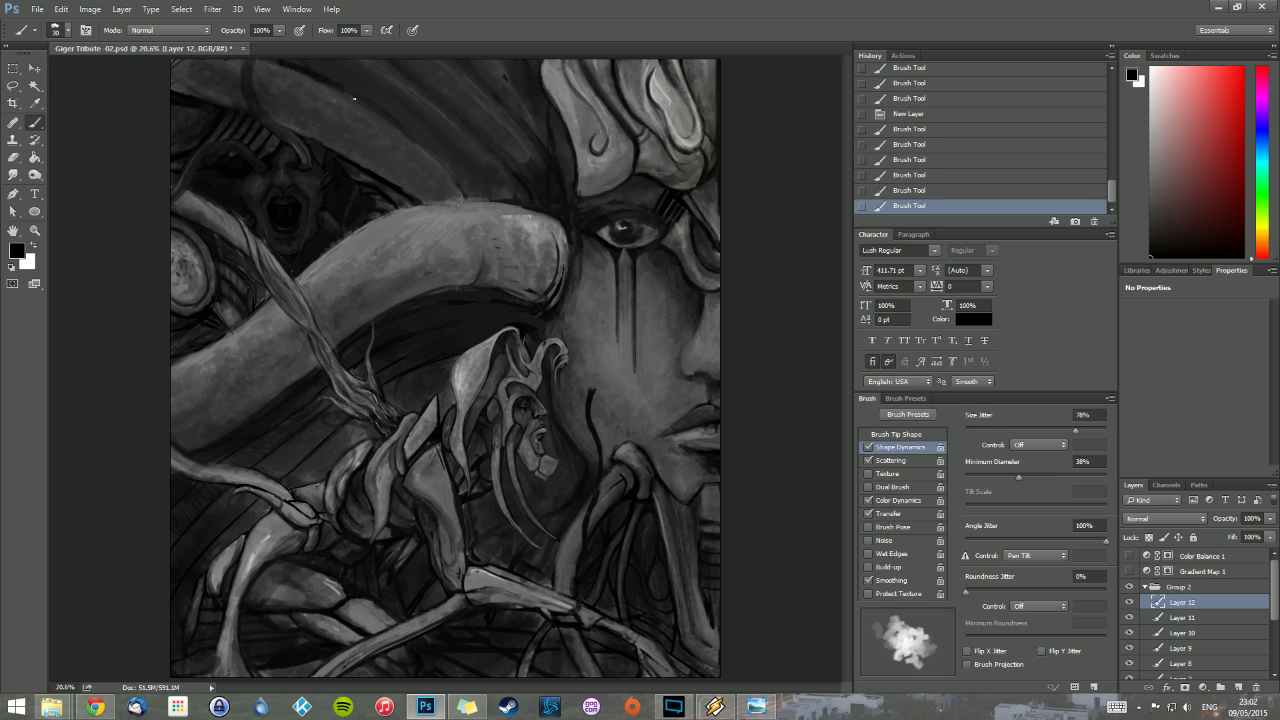
{"action": "left_click", "coordinate": [365, 106]}
{"action": "left_click", "coordinate": [378, 115]}
{"action": "left_click", "coordinate": [390, 123]}
{"action": "left_click", "coordinate": [402, 132]}
{"action": "left_click_drag", "start_coordinate": [430, 153], "coordinate": [445, 170]}
{"action": "left_click_drag", "start_coordinate": [435, 157], "coordinate": [464, 187]}
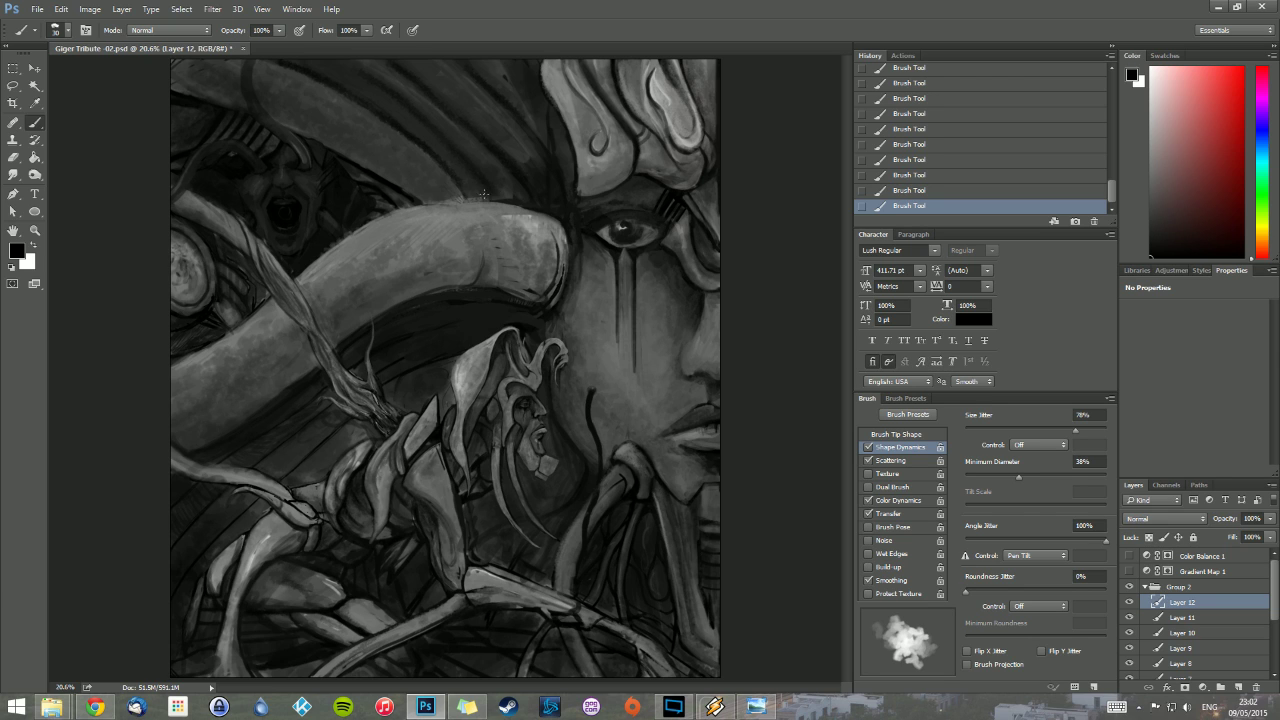
Step: Enlarge the cloud brush and darken the curl on the large face's headpiece and the shadow beneath the broad tube
{"action": "right_click", "coordinate": [555, 151]}
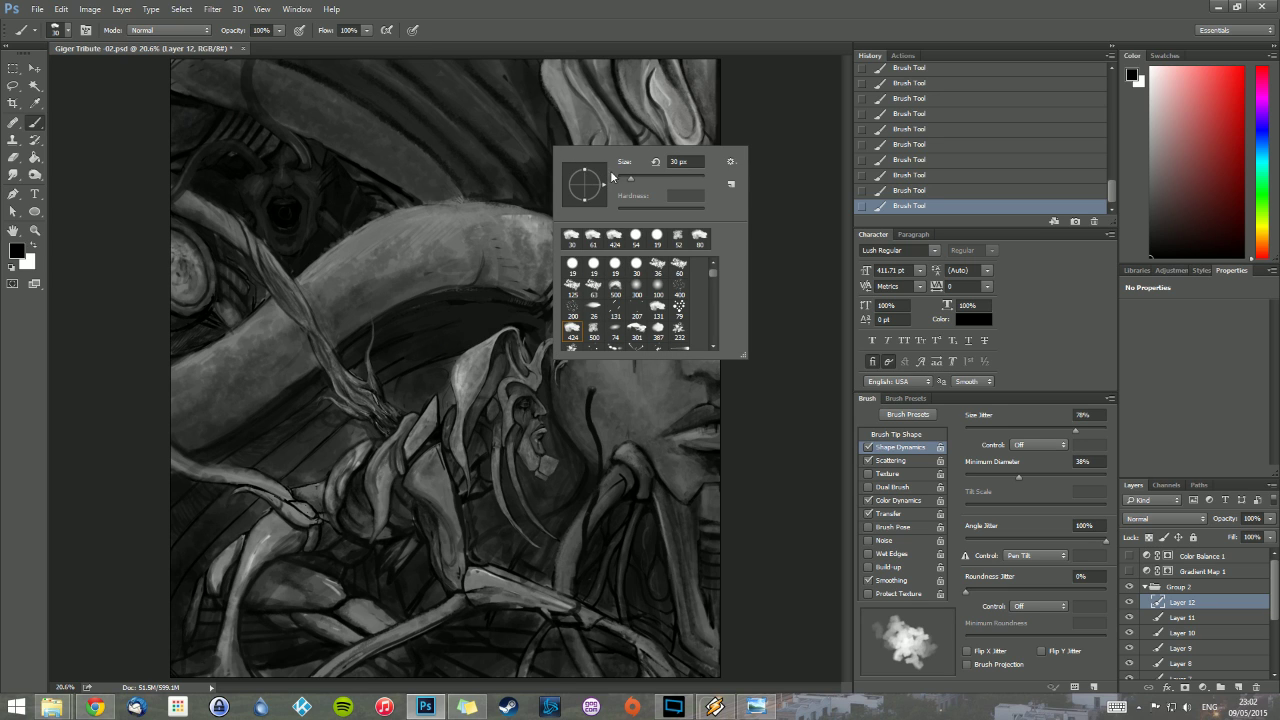
{"action": "left_click", "coordinate": [639, 178]}
{"action": "left_click", "coordinate": [536, 71]}
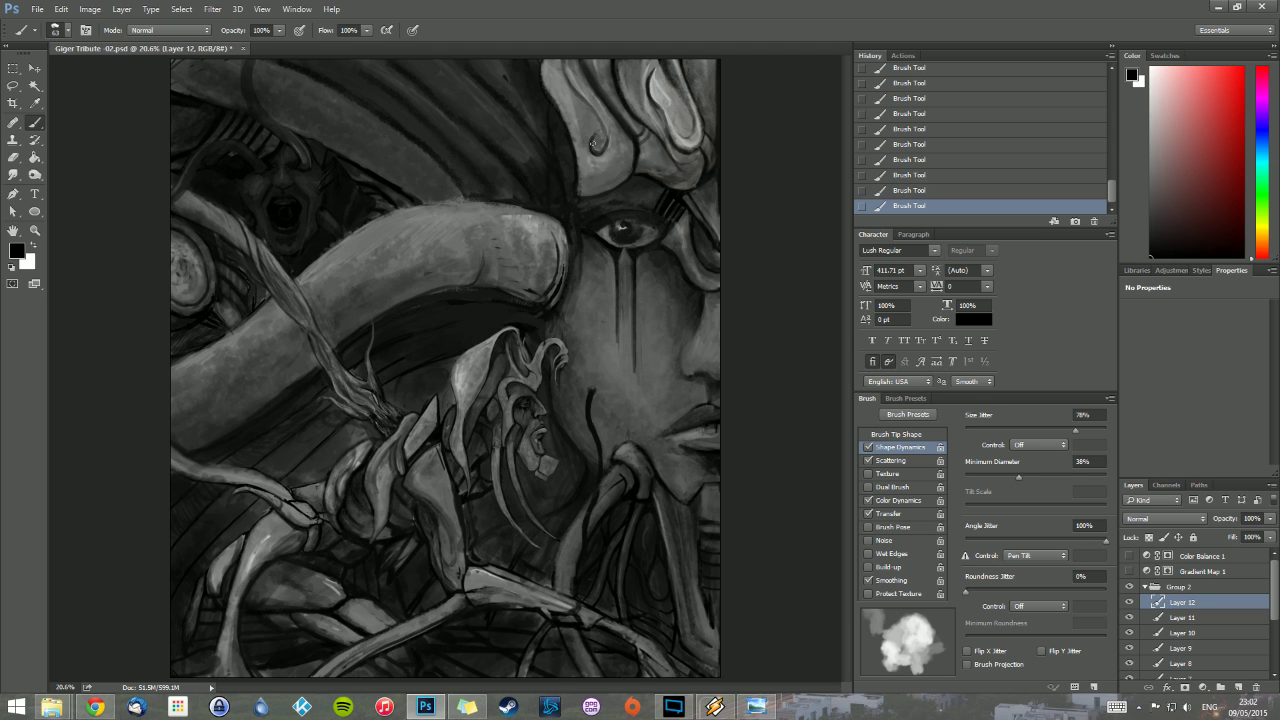
{"action": "mouse_move", "coordinate": [594, 141]}
{"action": "left_mouse_down"}
{"action": "mouse_move", "coordinate": [597, 153]}
{"action": "mouse_move", "coordinate": [576, 79]}
{"action": "left_mouse_up"}
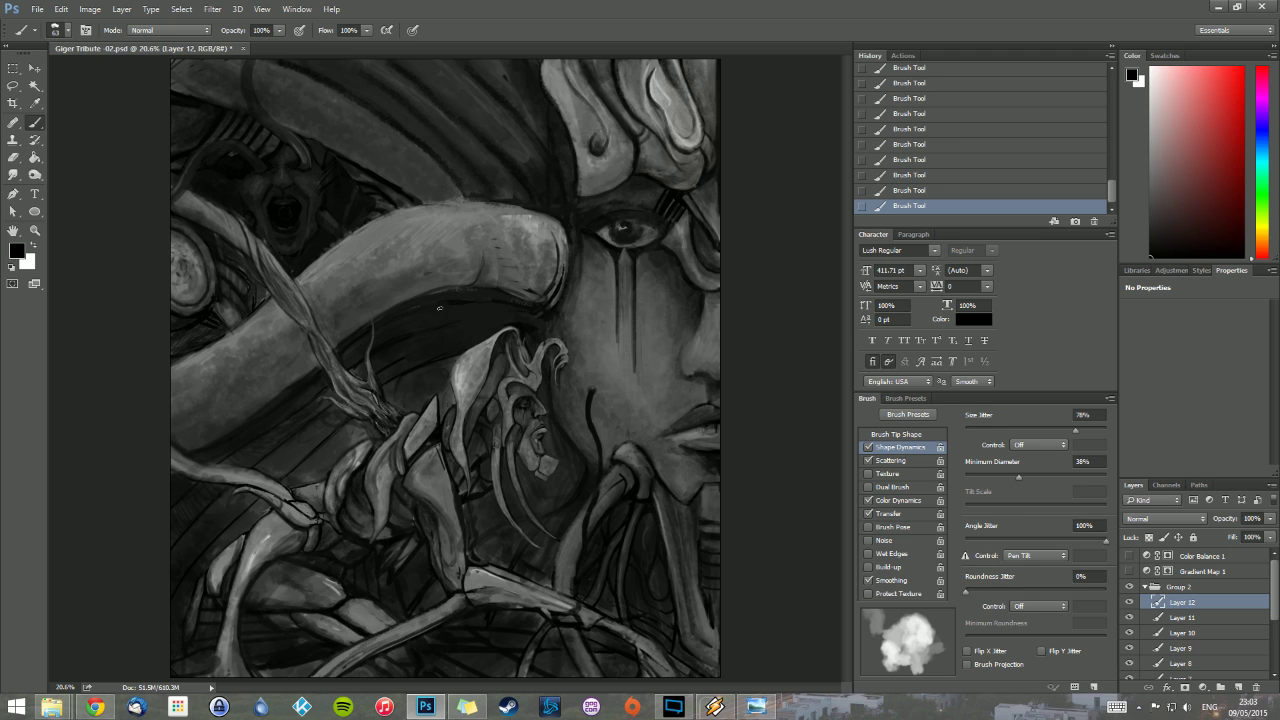
{"action": "left_click_drag", "start_coordinate": [448, 290], "coordinate": [420, 303]}
{"action": "left_click", "coordinate": [390, 343], "text": "alt"}
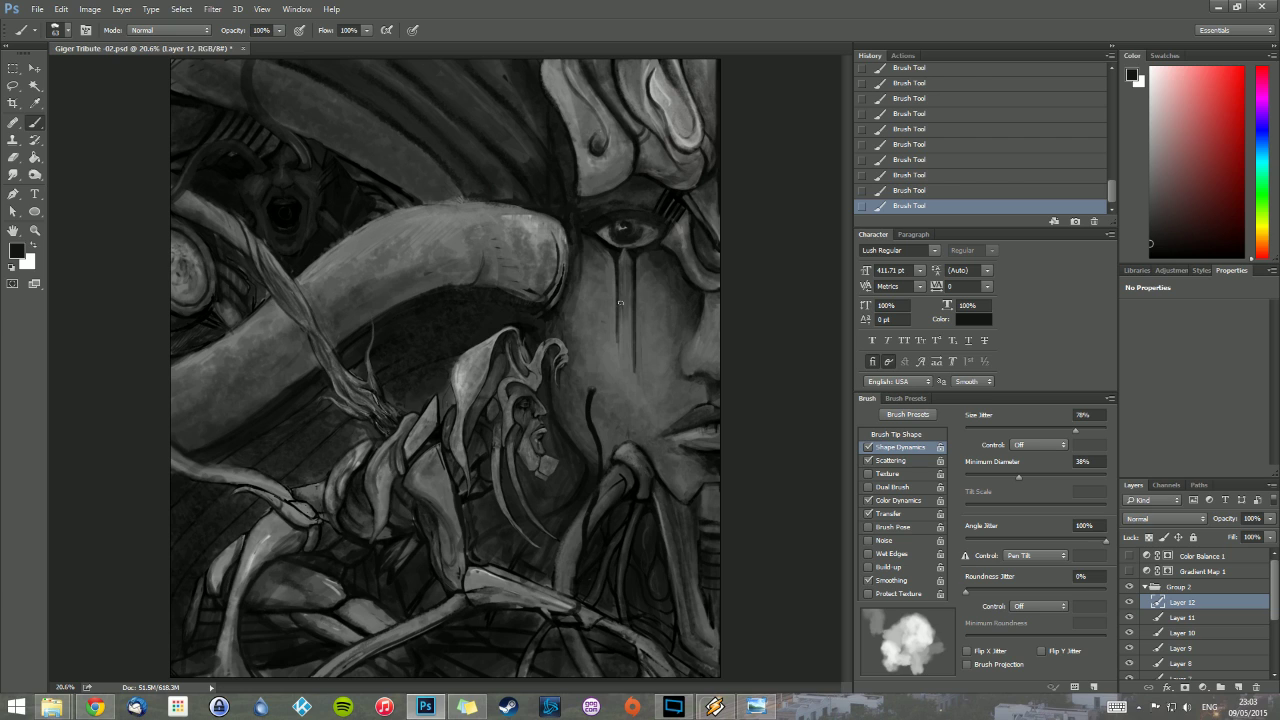
Step: Erase parts of the dark texture on Layer 12 around the large face's cheek and set the layer's opacity to 77%
{"action": "left_click", "coordinate": [592, 302], "text": "alt"}
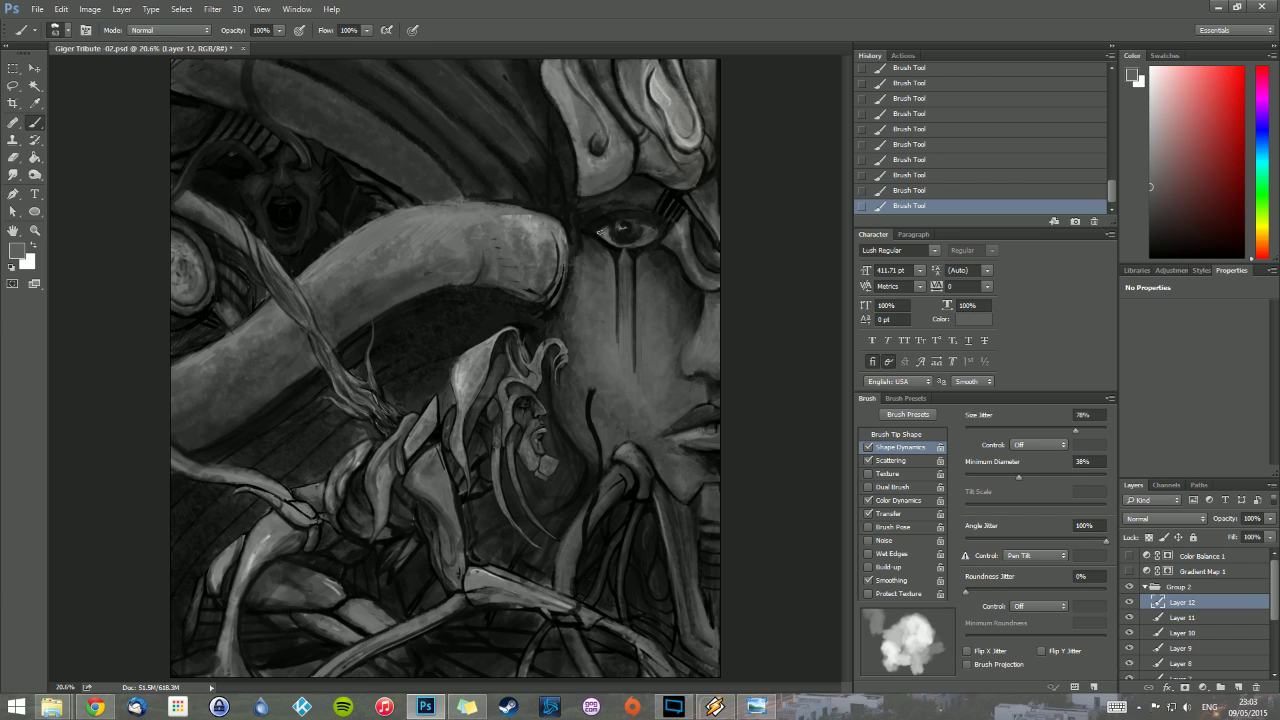
{"action": "mouse_move", "coordinate": [600, 232]}
{"action": "left_mouse_down"}
{"action": "mouse_move", "coordinate": [554, 243]}
{"action": "mouse_move", "coordinate": [582, 367]}
{"action": "left_mouse_up"}
{"action": "left_click_drag", "start_coordinate": [1270, 518], "coordinate": [1256, 538]}
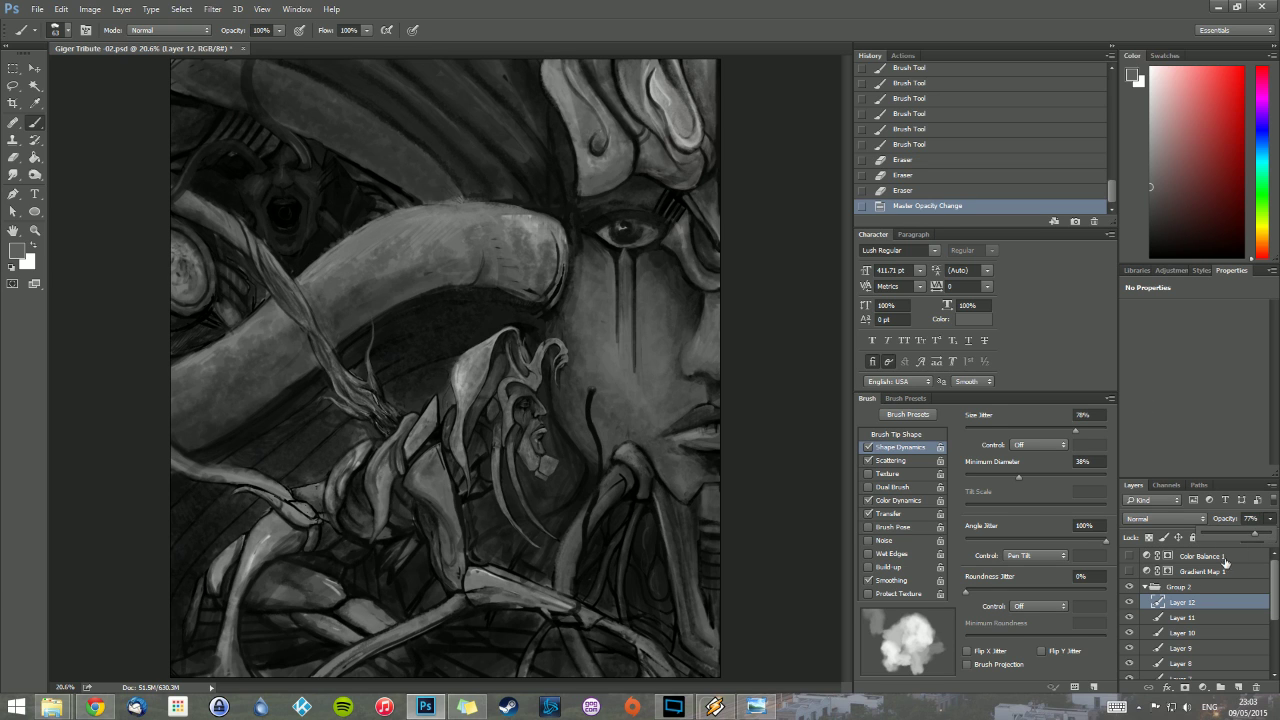
Step: Collapse Group 2 and toggle the visibility of Group 2 and Group 1 to compare the two versions of the painting
{"action": "left_click", "coordinate": [1145, 588]}
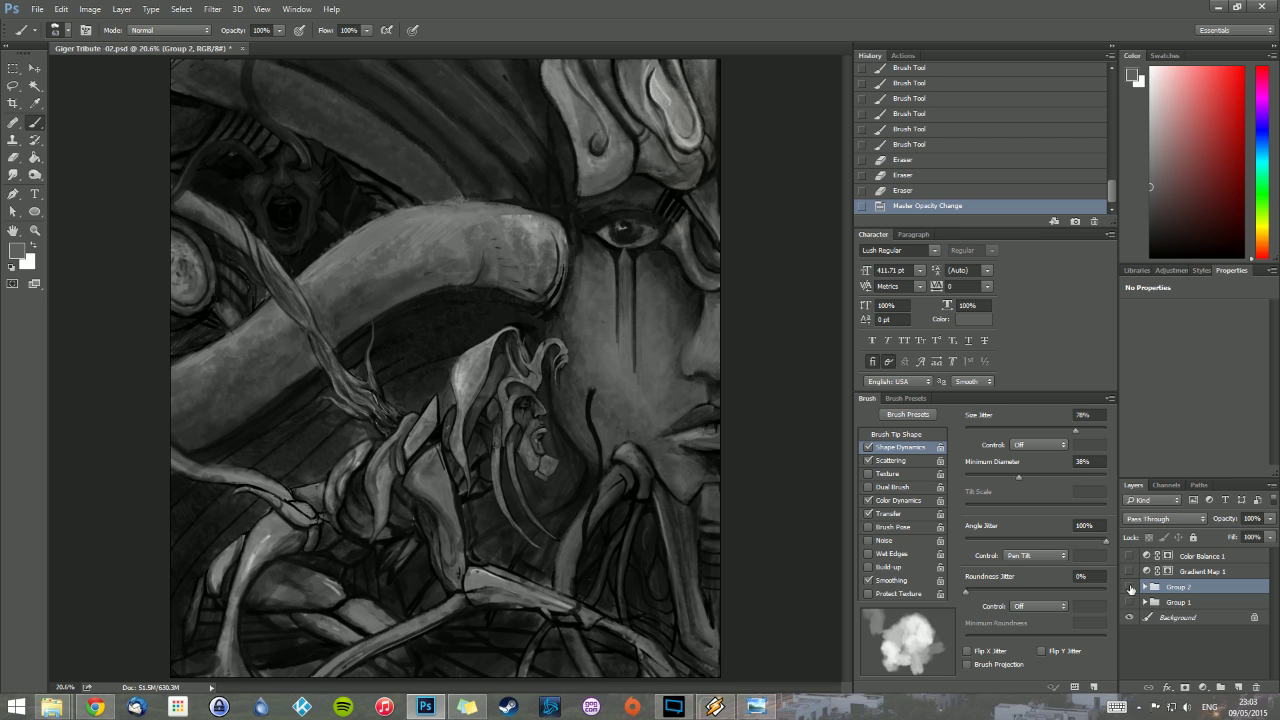
{"action": "left_click", "coordinate": [1130, 590]}
{"action": "left_click", "coordinate": [1130, 588]}
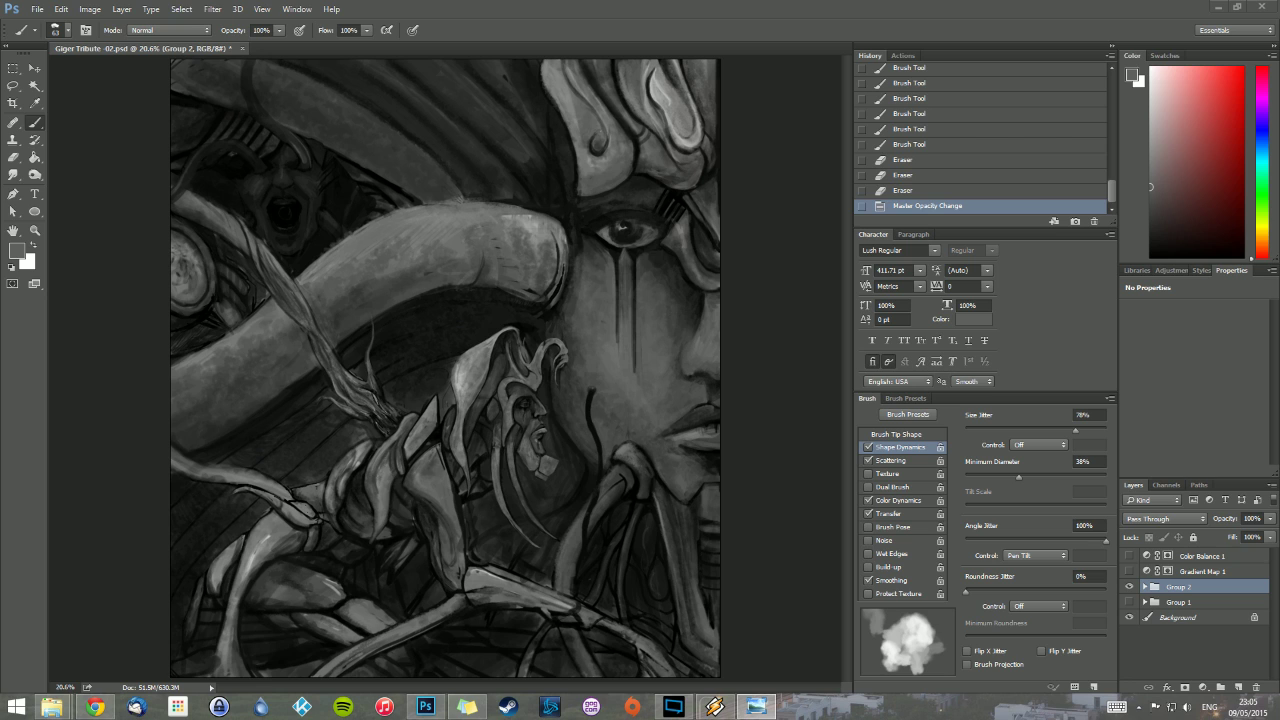
{"action": "left_click", "coordinate": [1129, 586]}
{"action": "left_click", "coordinate": [1129, 602]}
{"action": "left_click", "coordinate": [1129, 586]}
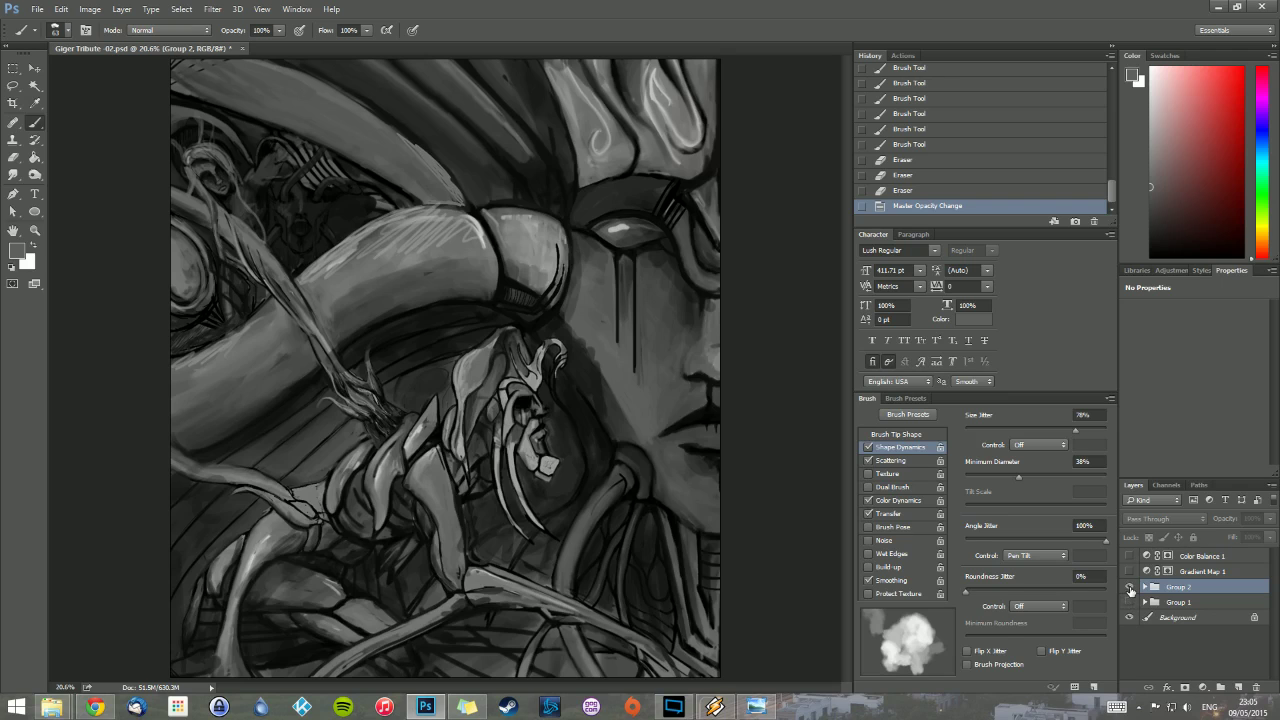
Step: Show the Gradient Map 1 and Color Balance 1 adjustment layers and select Gradient Map 1
{"action": "left_click", "coordinate": [1129, 571]}
{"action": "left_click", "coordinate": [1130, 556]}
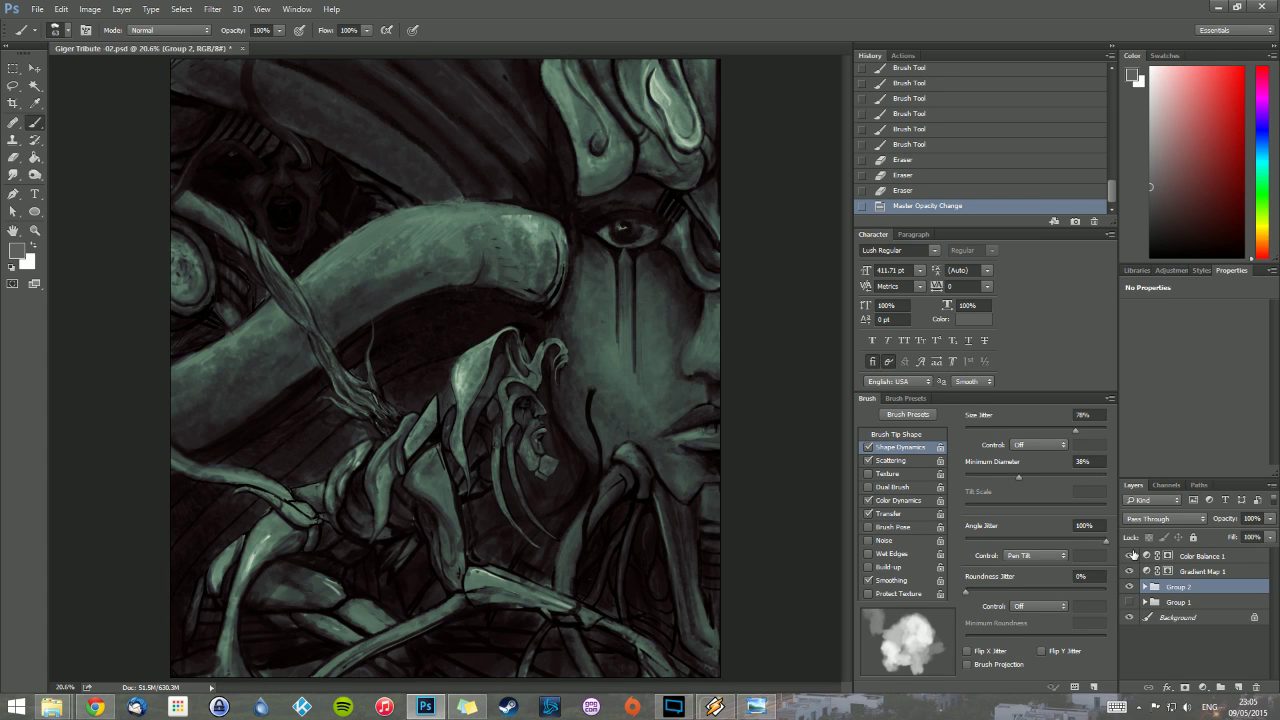
{"action": "left_click", "coordinate": [1208, 571]}
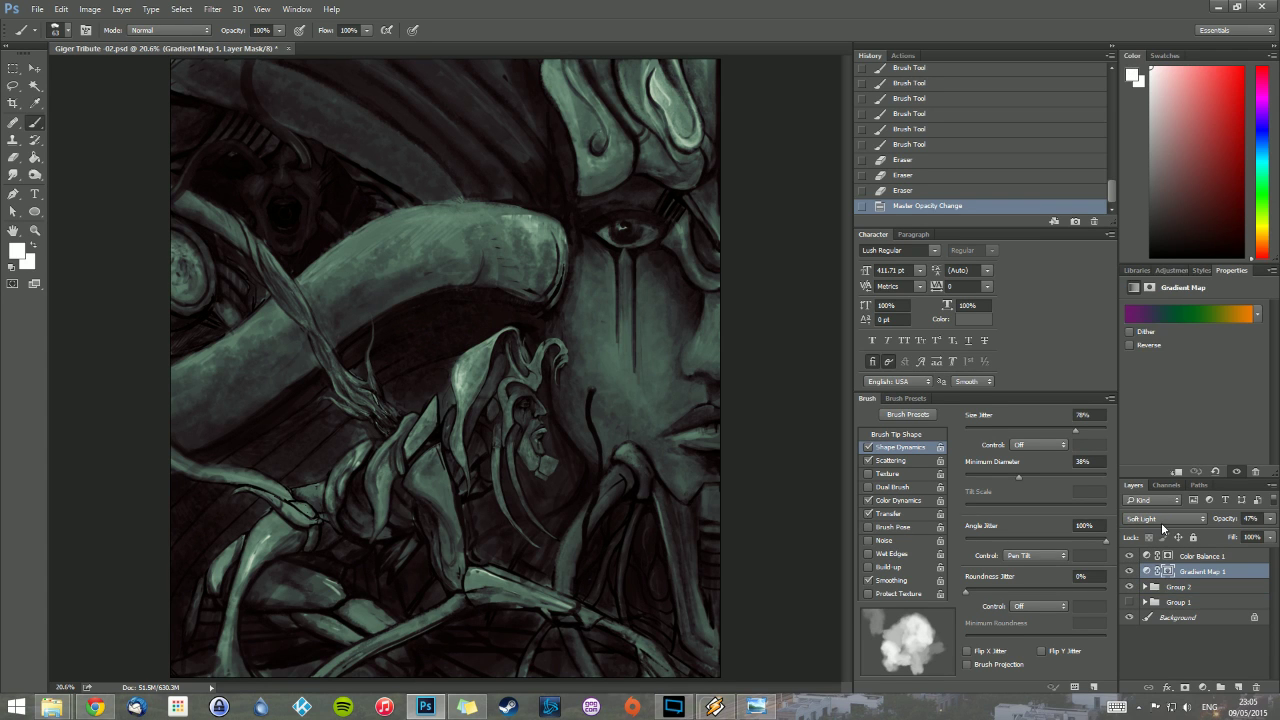
Step: Try the Color and Vivid Light blend modes on Gradient Map 1 and raise its opacity to 100%
{"action": "left_click", "coordinate": [1161, 519]}
{"action": "left_click", "coordinate": [1155, 499]}
{"action": "left_click", "coordinate": [1168, 517]}
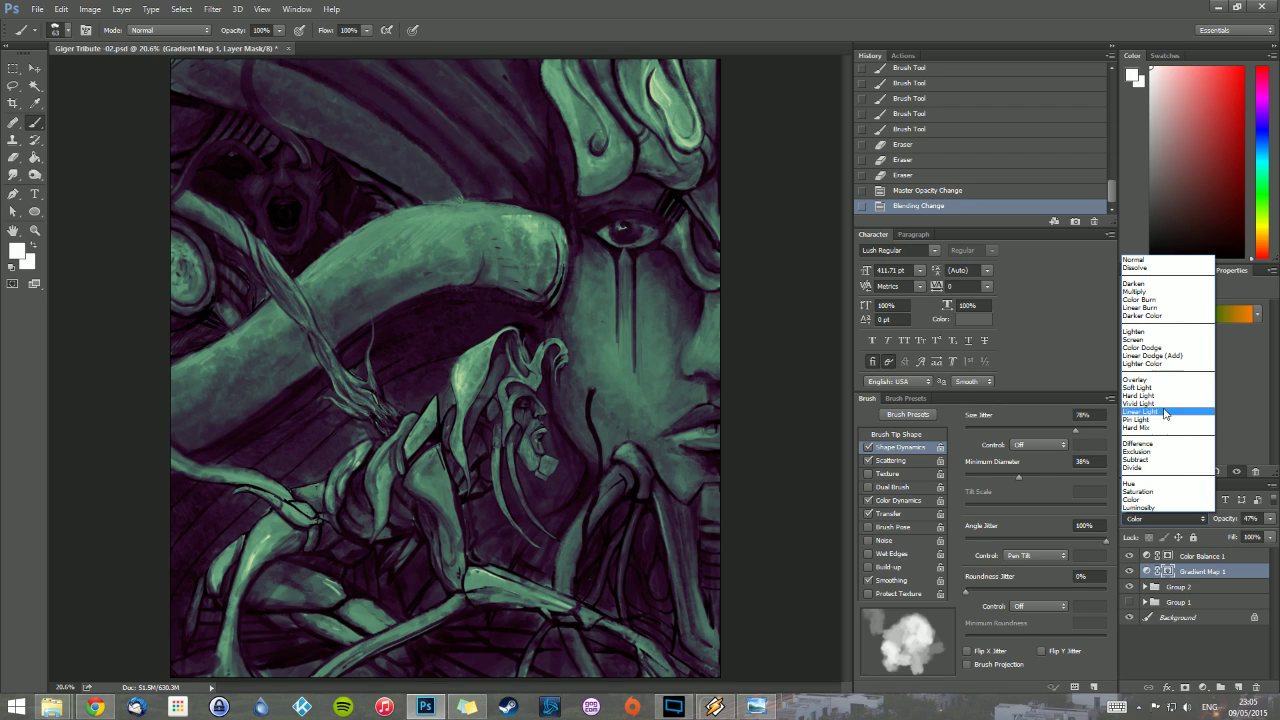
{"action": "left_click", "coordinate": [1156, 403]}
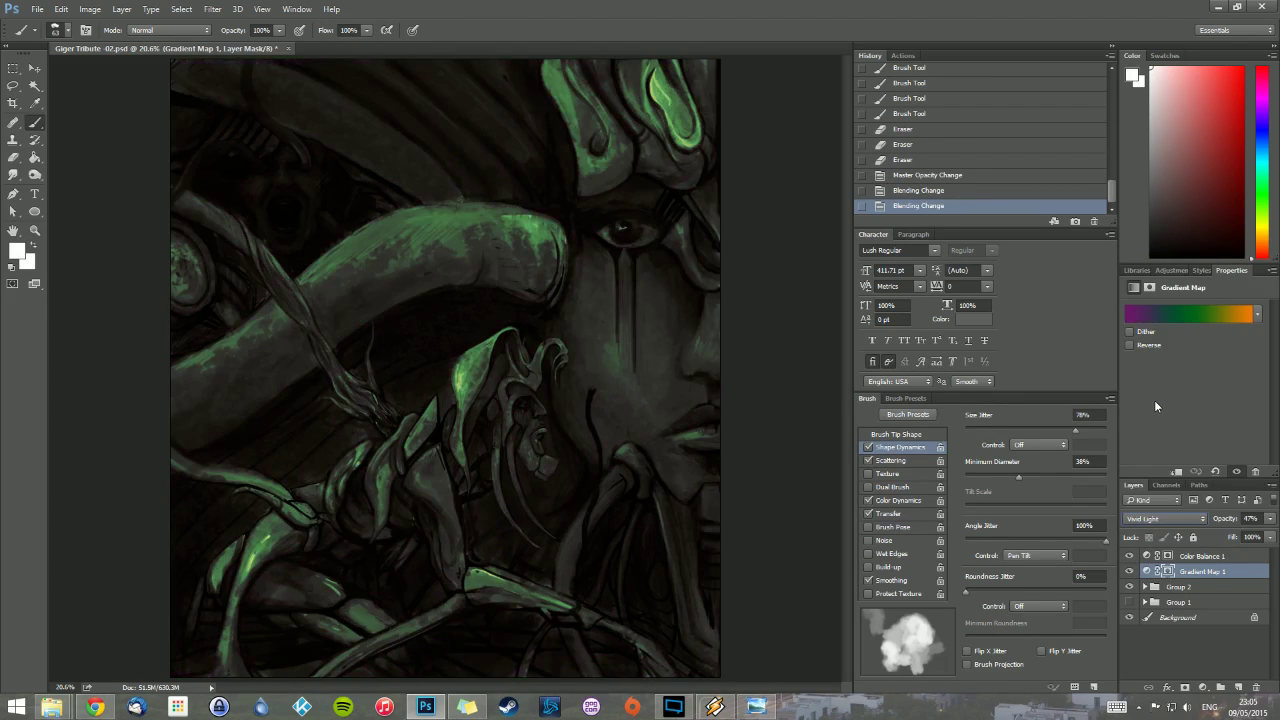
{"action": "left_click", "coordinate": [1270, 518]}
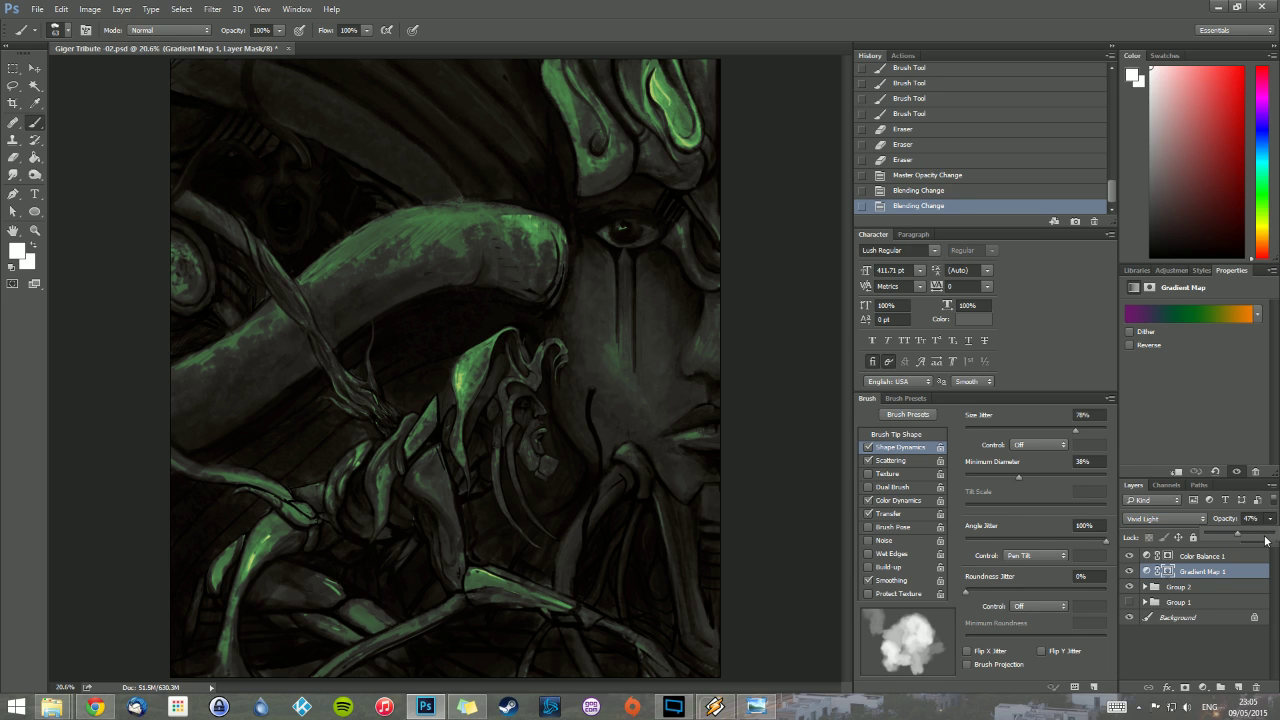
{"action": "left_click_drag", "start_coordinate": [1276, 539], "coordinate": [1272, 537]}
Step: Apply the violet-to-orange gradient to Gradient Map 1, with the Soft Light blend mode and 22% opacity
{"action": "left_click", "coordinate": [1258, 316]}
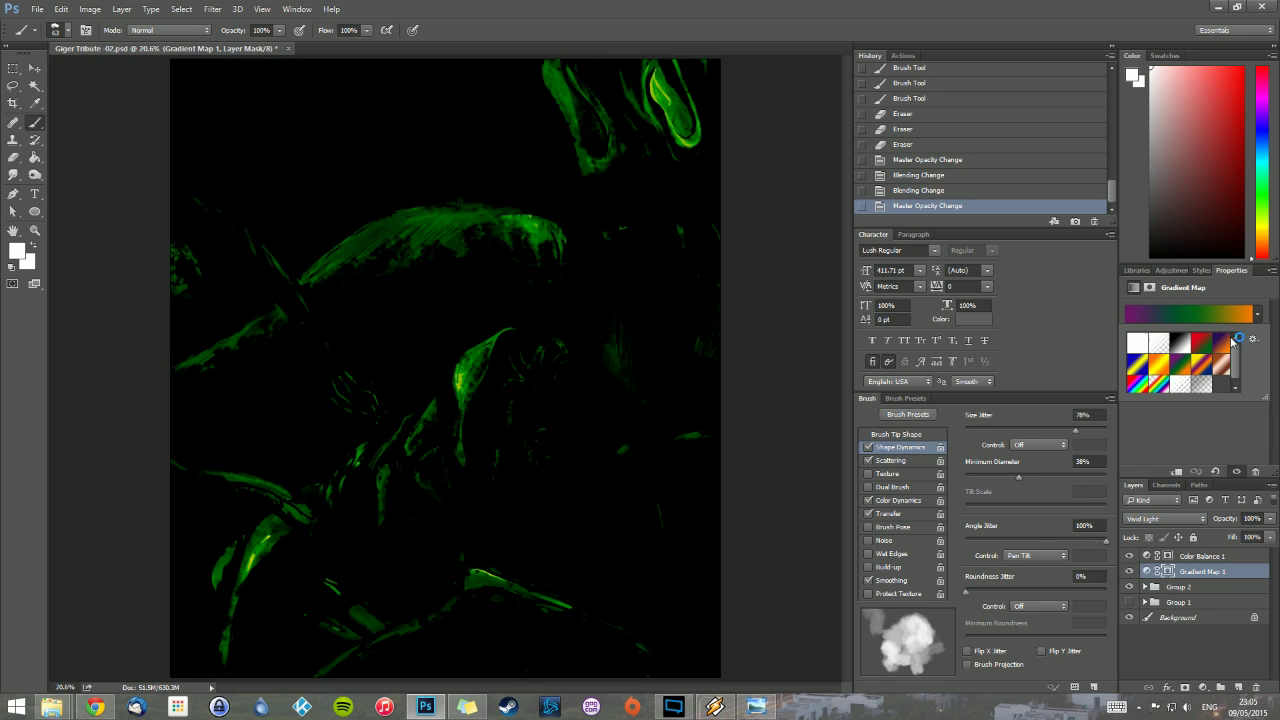
{"action": "left_click", "coordinate": [1223, 347]}
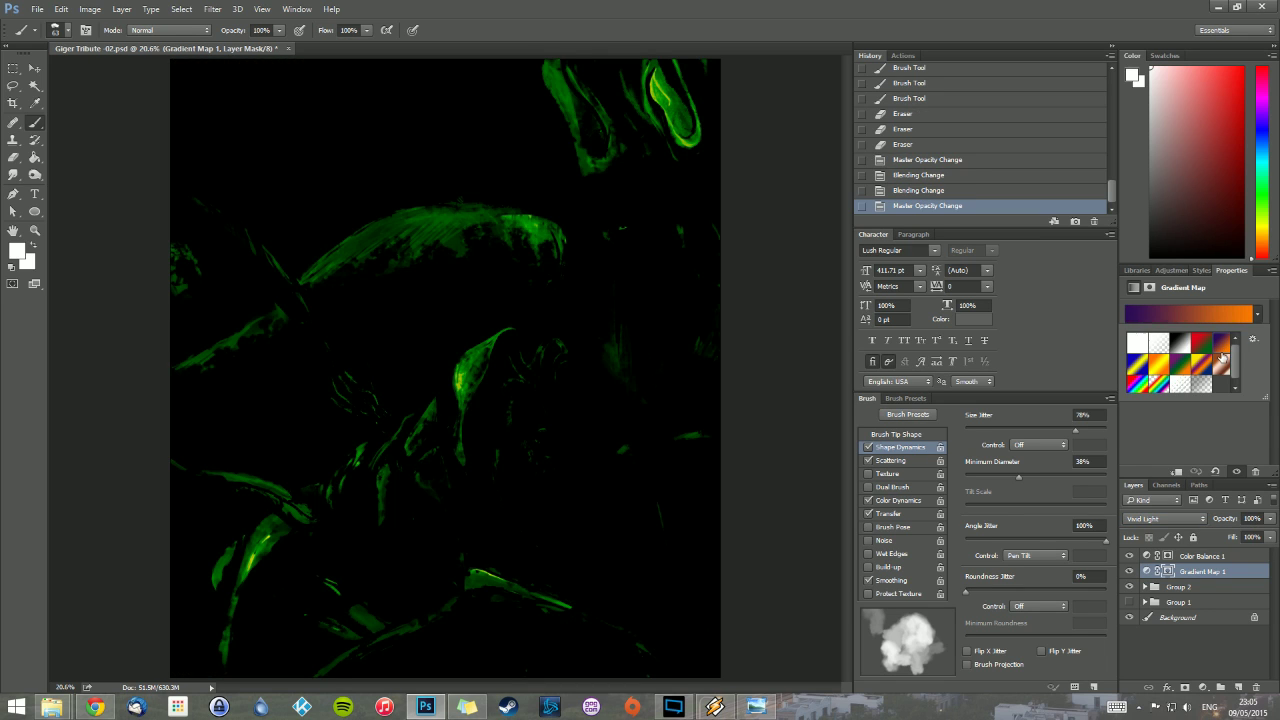
{"action": "left_click", "coordinate": [1170, 519]}
{"action": "left_click", "coordinate": [1153, 398]}
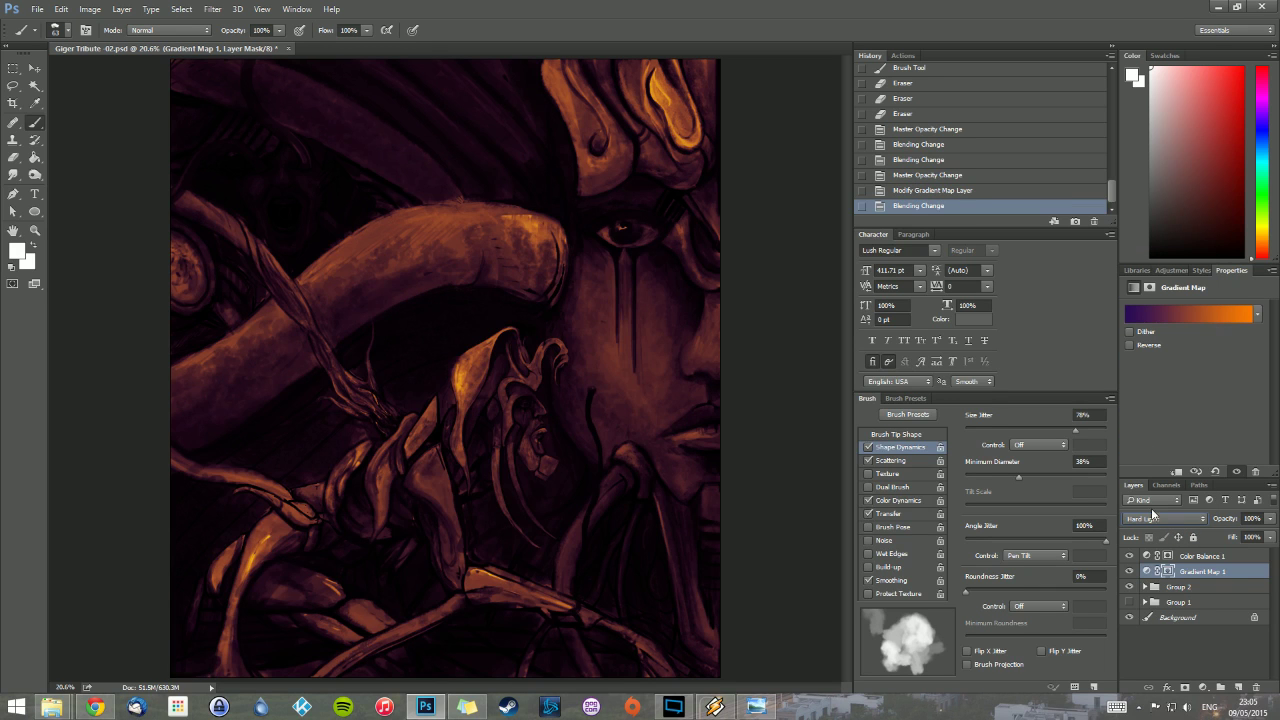
{"action": "left_click", "coordinate": [1170, 519]}
{"action": "left_click", "coordinate": [1148, 388]}
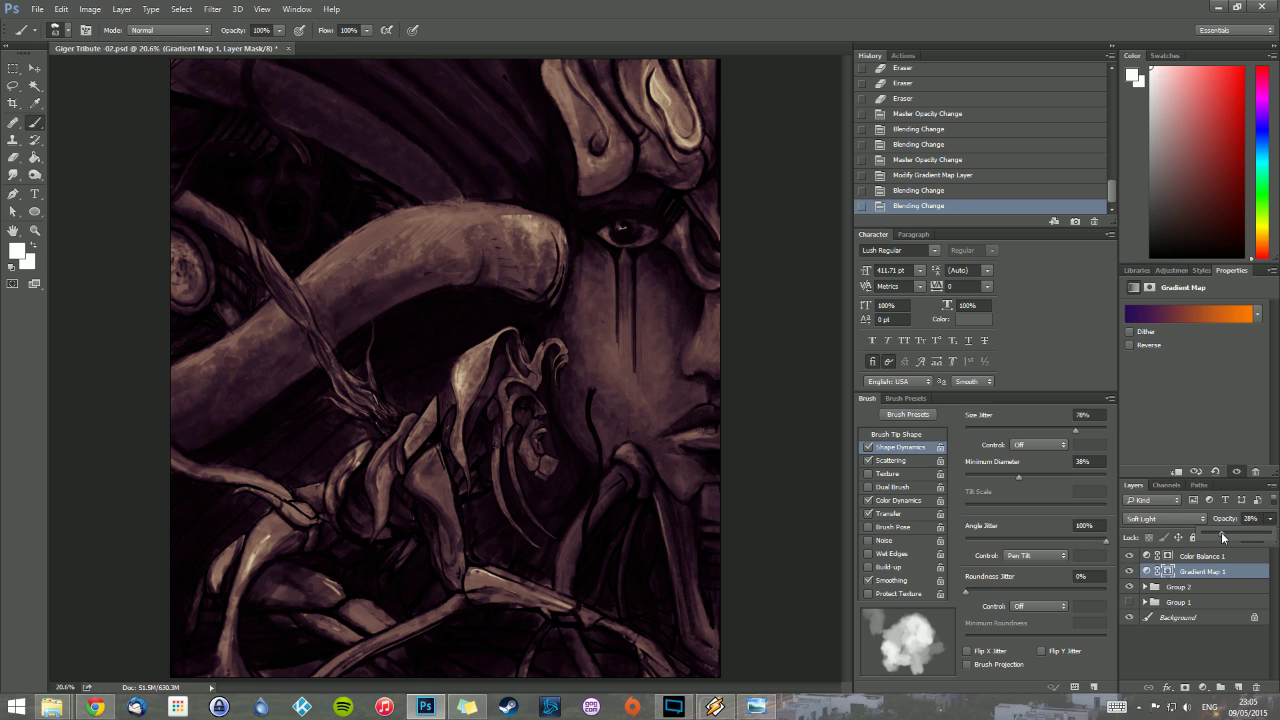
{"action": "left_click", "coordinate": [1221, 532]}
{"action": "left_click_drag", "start_coordinate": [1226, 530], "coordinate": [1216, 537]}
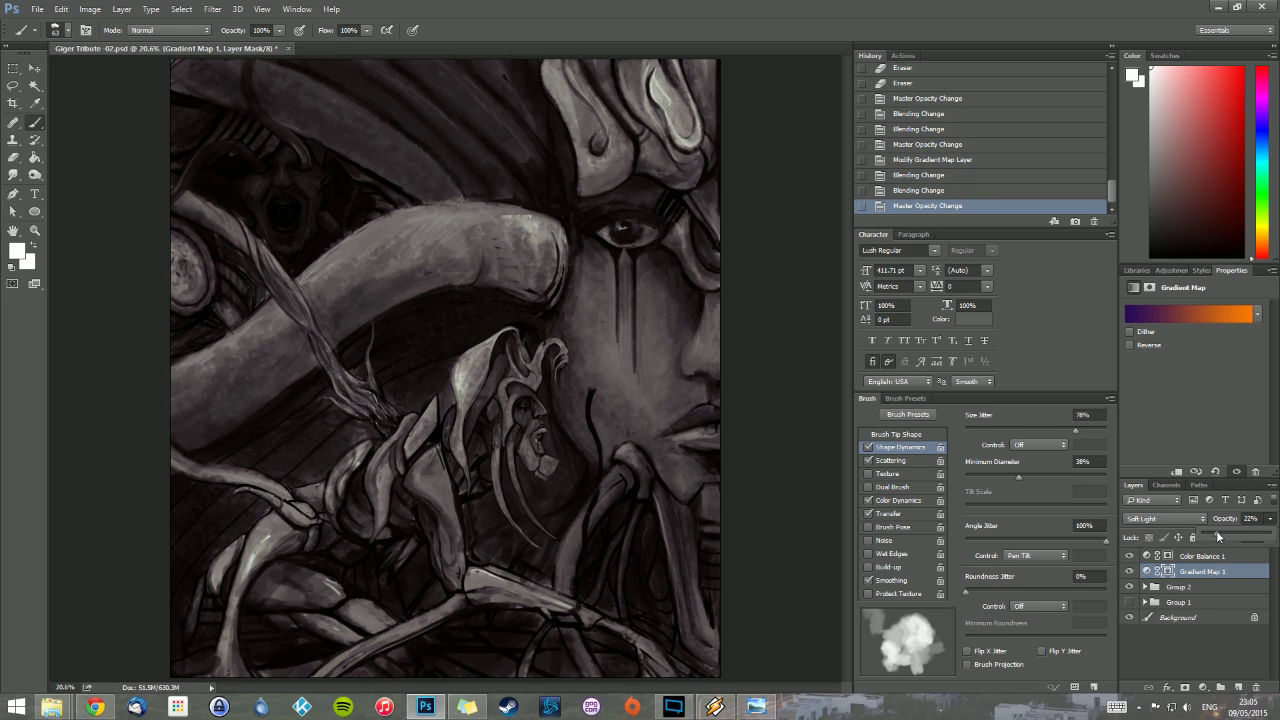
Step: Compare the painting with and without Color Balance 1, and delete that adjustment layer
{"action": "left_click", "coordinate": [1130, 556]}
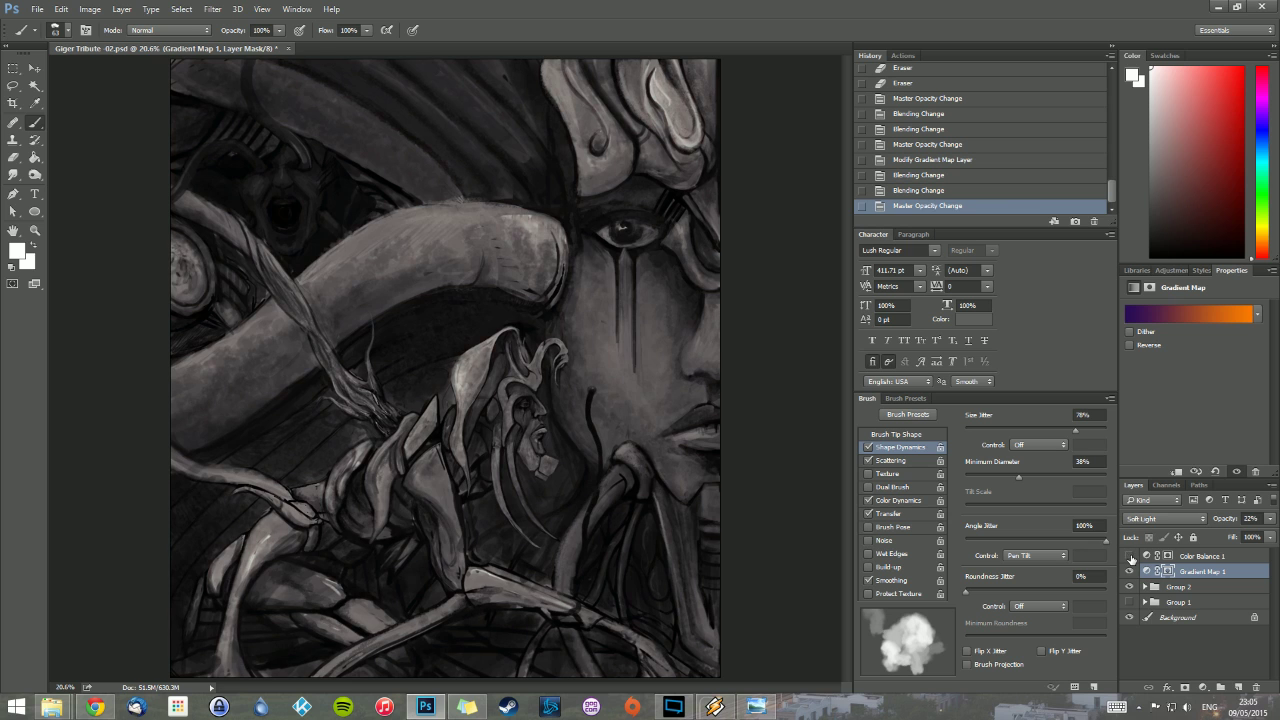
{"action": "left_click", "coordinate": [1130, 556]}
{"action": "left_click", "coordinate": [1130, 556]}
{"action": "left_click_drag", "start_coordinate": [1192, 558], "coordinate": [1256, 688]}
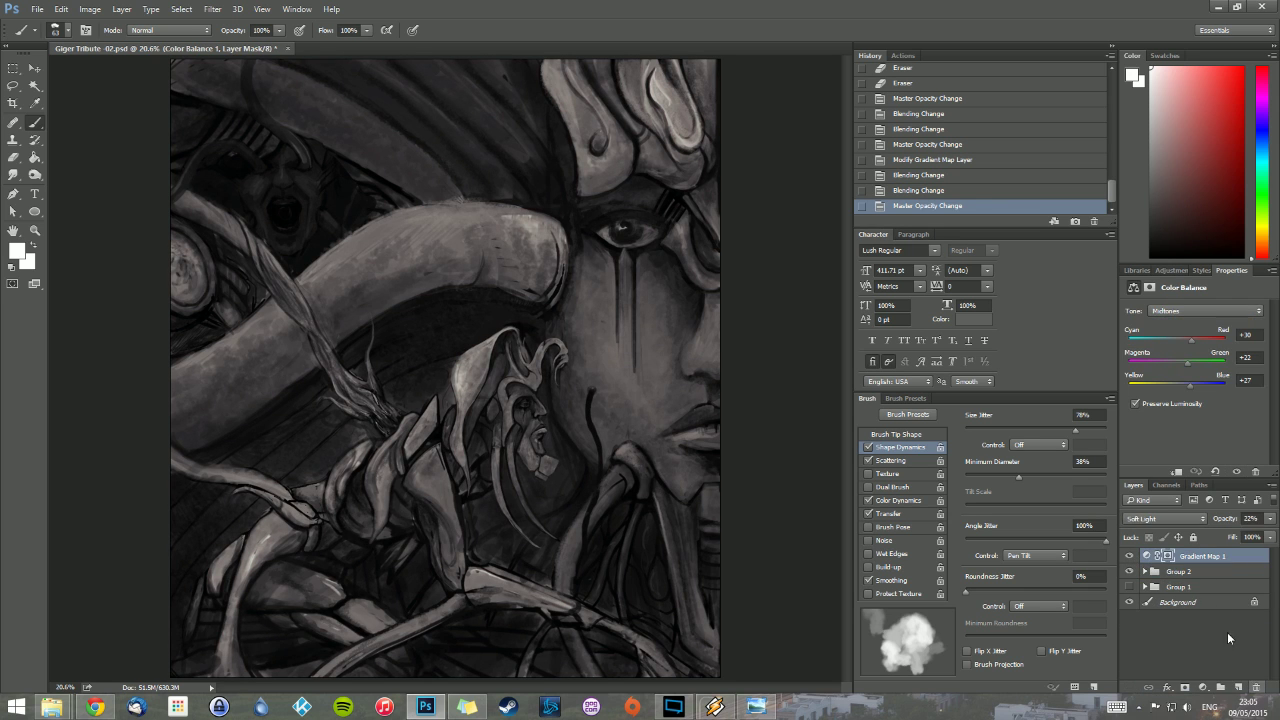
Step: Expand Group 2 and add a new layer above Layer 12
{"action": "left_click", "coordinate": [1146, 571]}
{"action": "left_click", "coordinate": [1188, 587]}
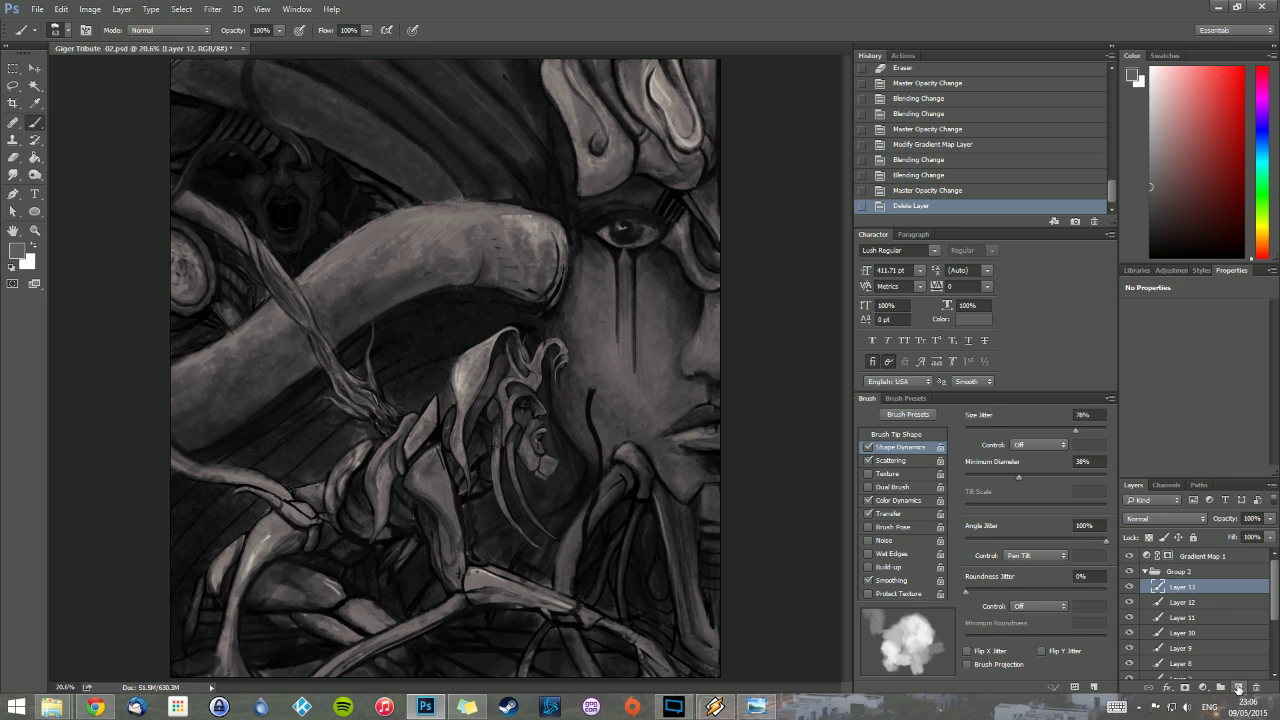
{"action": "left_click", "coordinate": [1237, 688]}
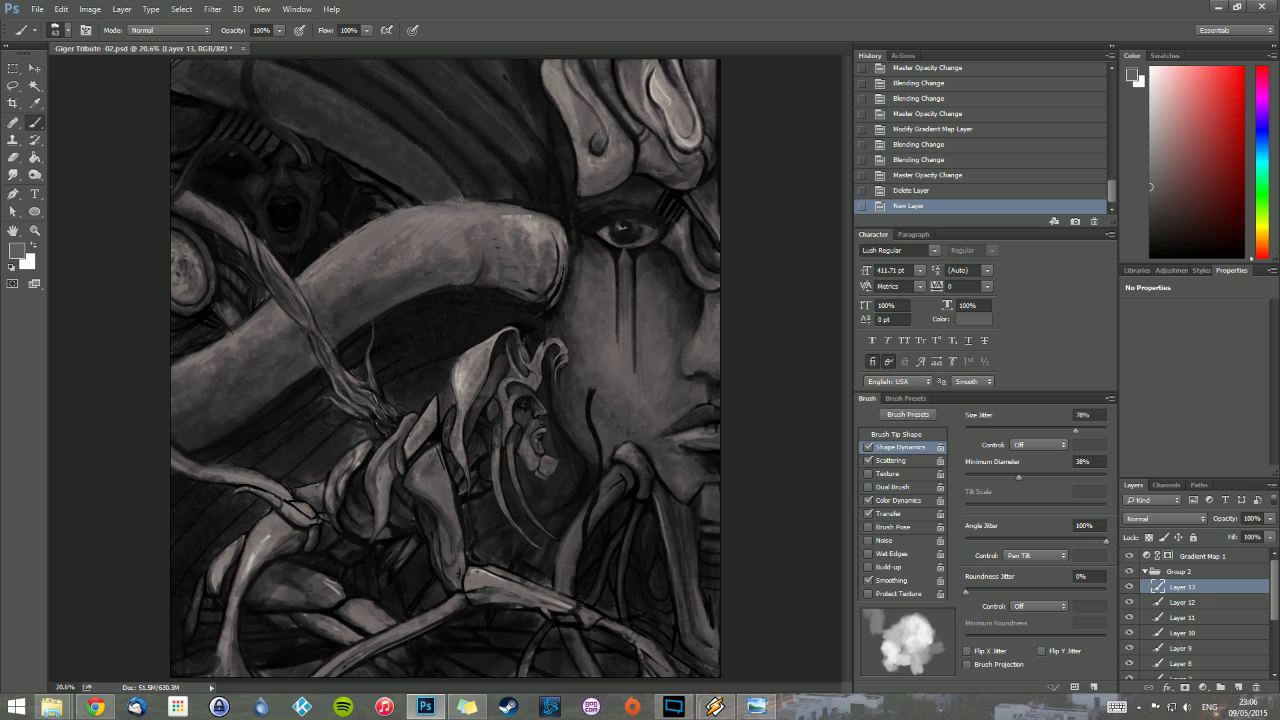
{"action": "key", "text": "alt+Tab"}
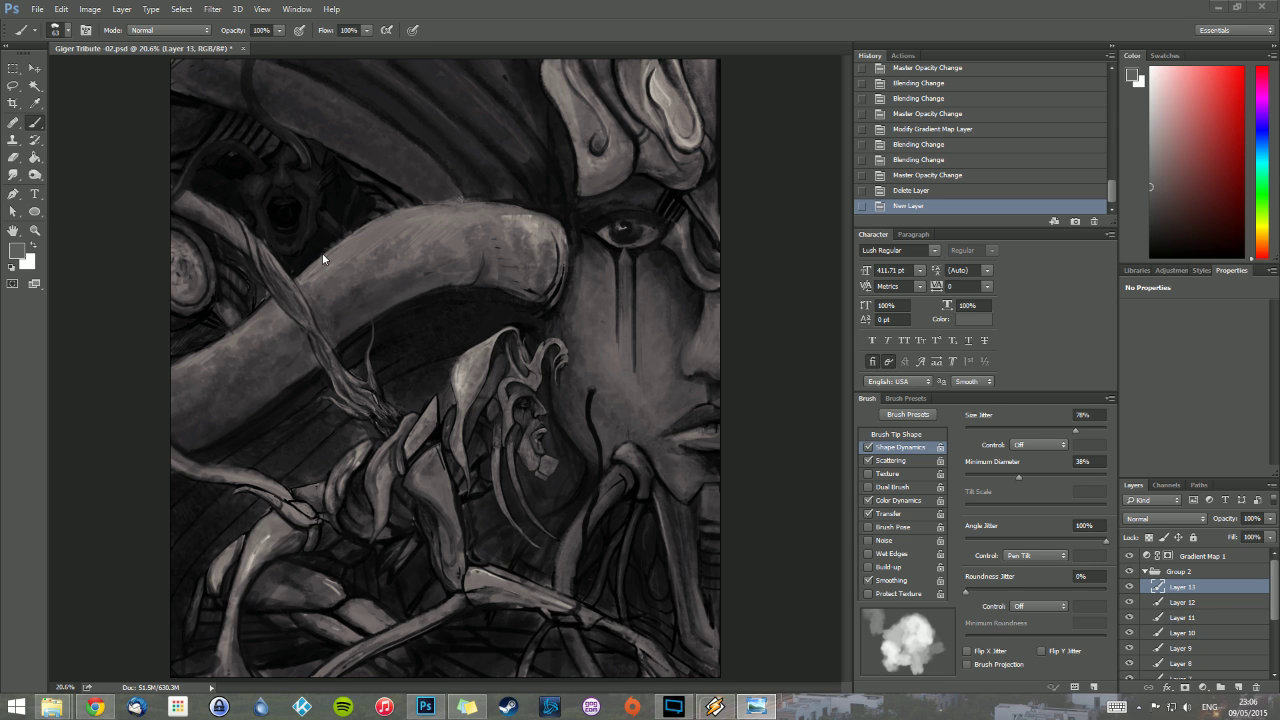
{"action": "double_click", "coordinate": [701, 9]}
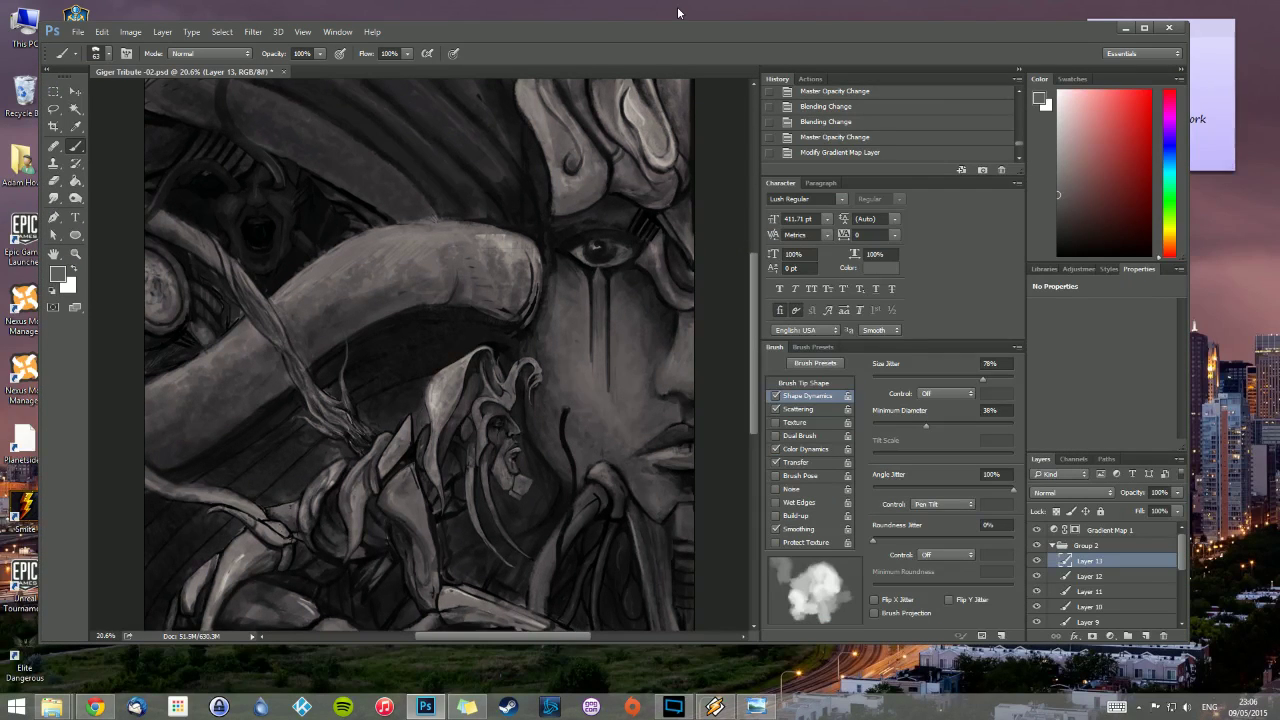
{"action": "double_click", "coordinate": [716, 31]}
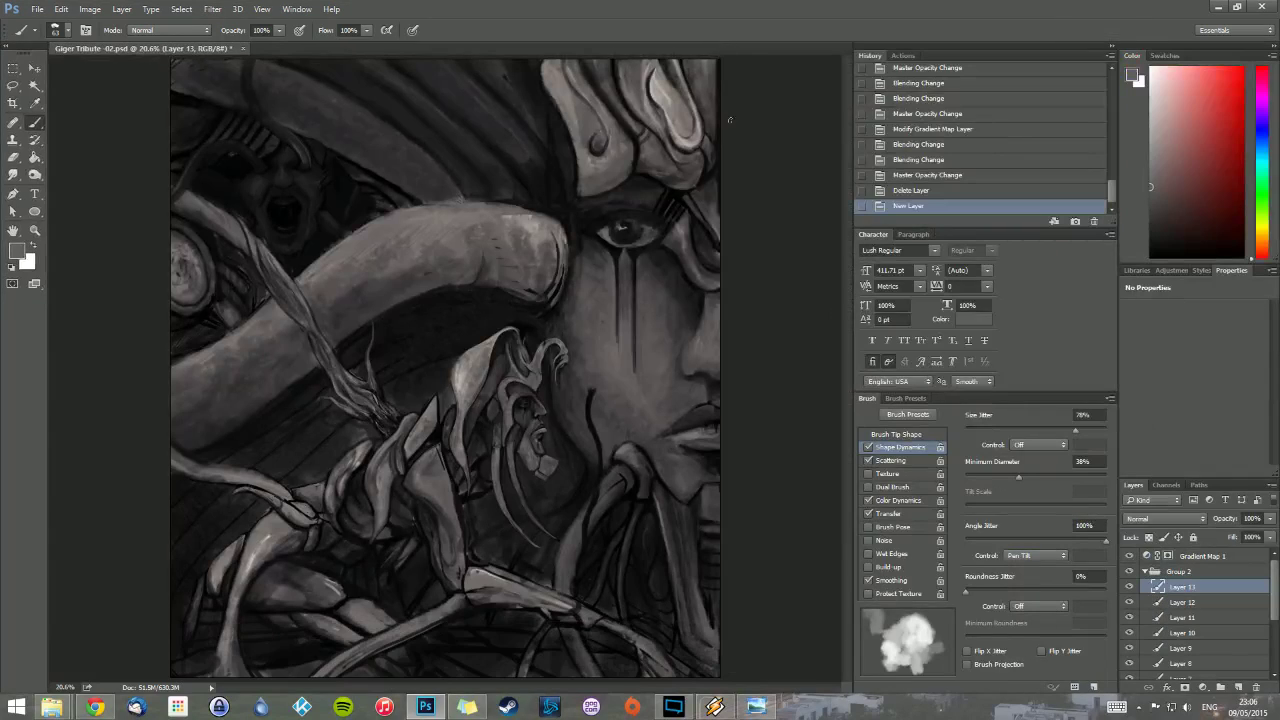
Step: Add another layer at the top of Group 2 and paint near-black cloud brush strokes along the broad tube's upper edge
{"action": "left_click", "coordinate": [1240, 686]}
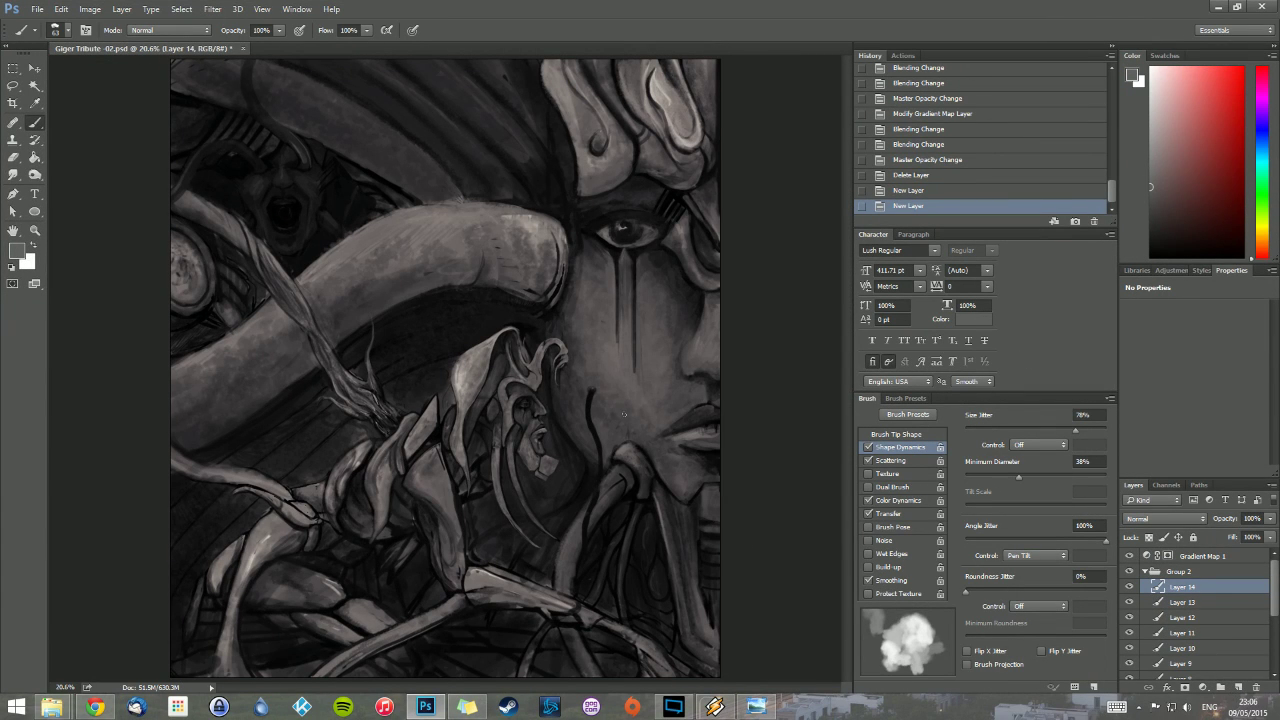
{"action": "left_click", "coordinate": [600, 228], "text": "alt"}
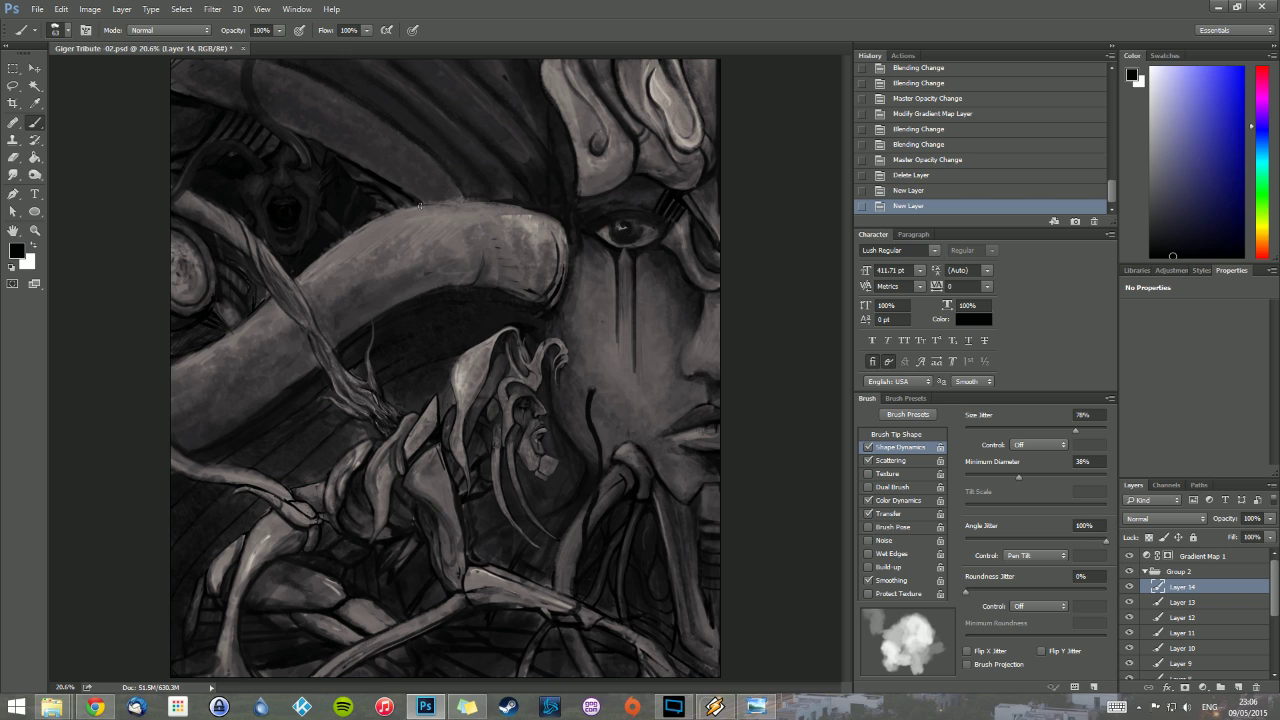
{"action": "left_click_drag", "start_coordinate": [420, 205], "coordinate": [438, 202]}
{"action": "left_click_drag", "start_coordinate": [438, 203], "coordinate": [456, 199]}
{"action": "left_click_drag", "start_coordinate": [456, 202], "coordinate": [478, 201]}
{"action": "left_click_drag", "start_coordinate": [480, 202], "coordinate": [492, 203]}
Step: Switch to the 19 px hard round brush and sharpen the broad tube's upper edge with near-black strokes
{"action": "right_click", "coordinate": [509, 207]}
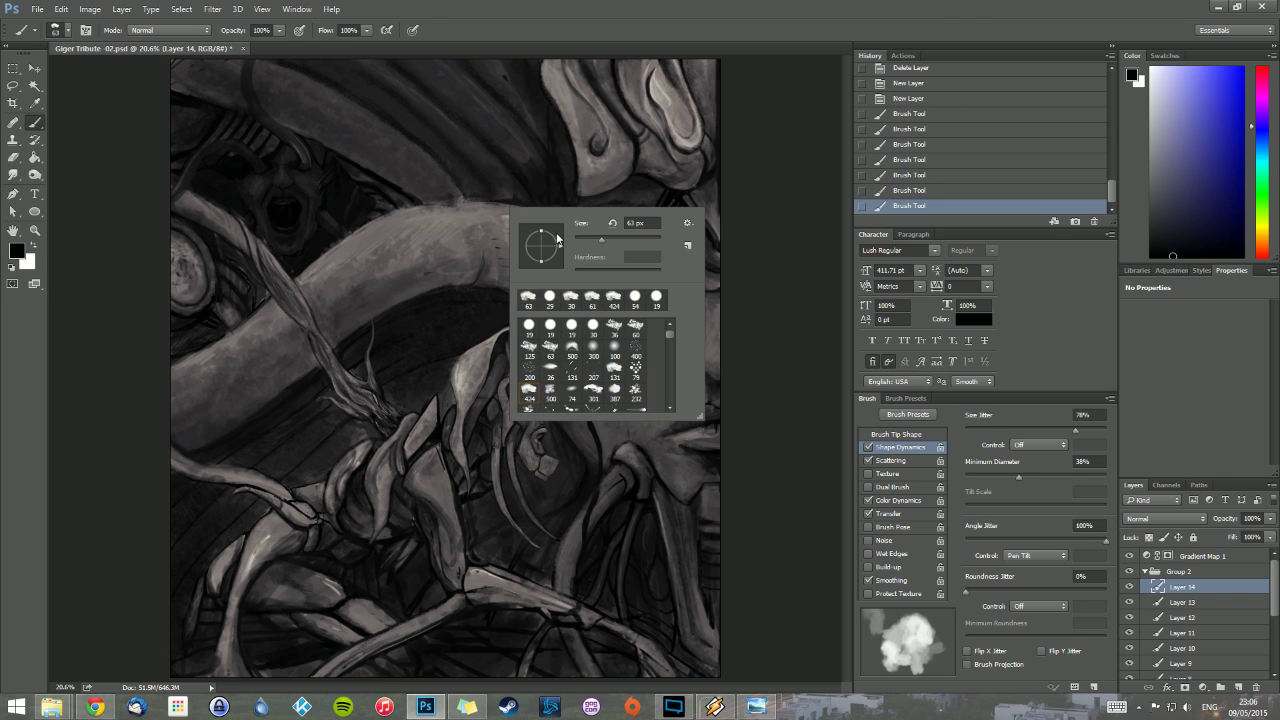
{"action": "left_click", "coordinate": [572, 327]}
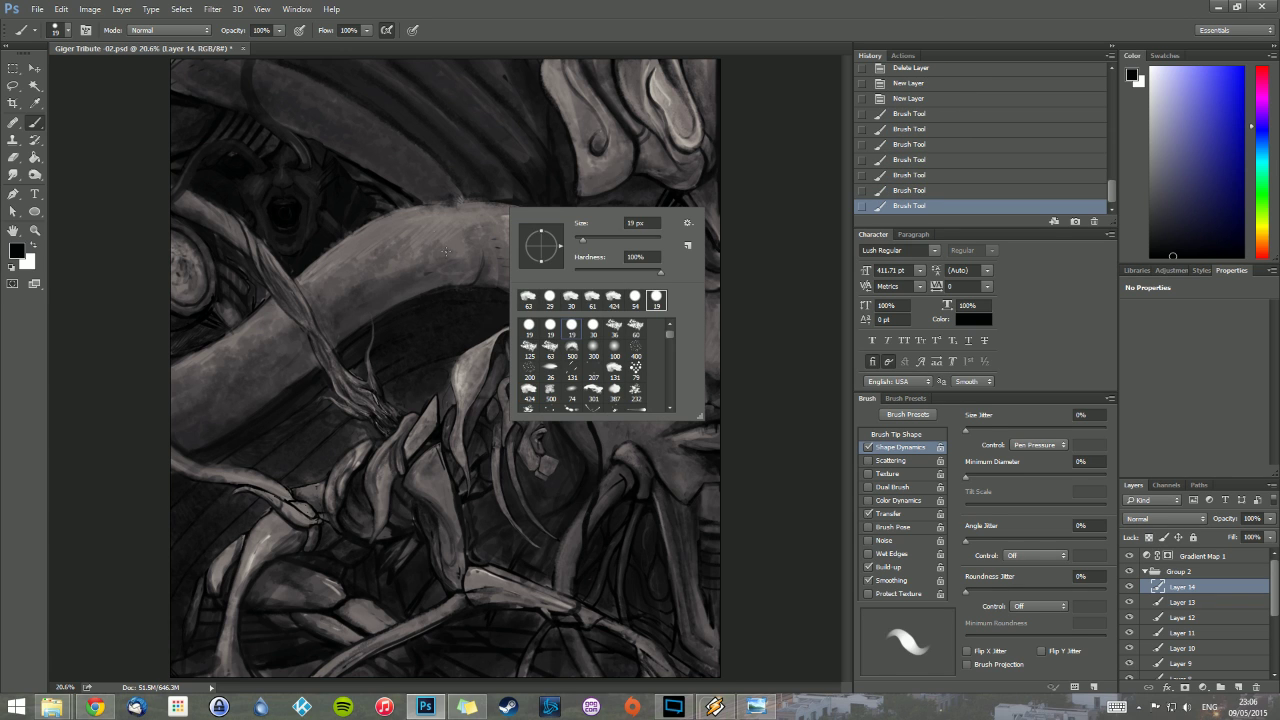
{"action": "left_click", "coordinate": [436, 205]}
{"action": "left_click", "coordinate": [447, 203]}
{"action": "left_click", "coordinate": [456, 201]}
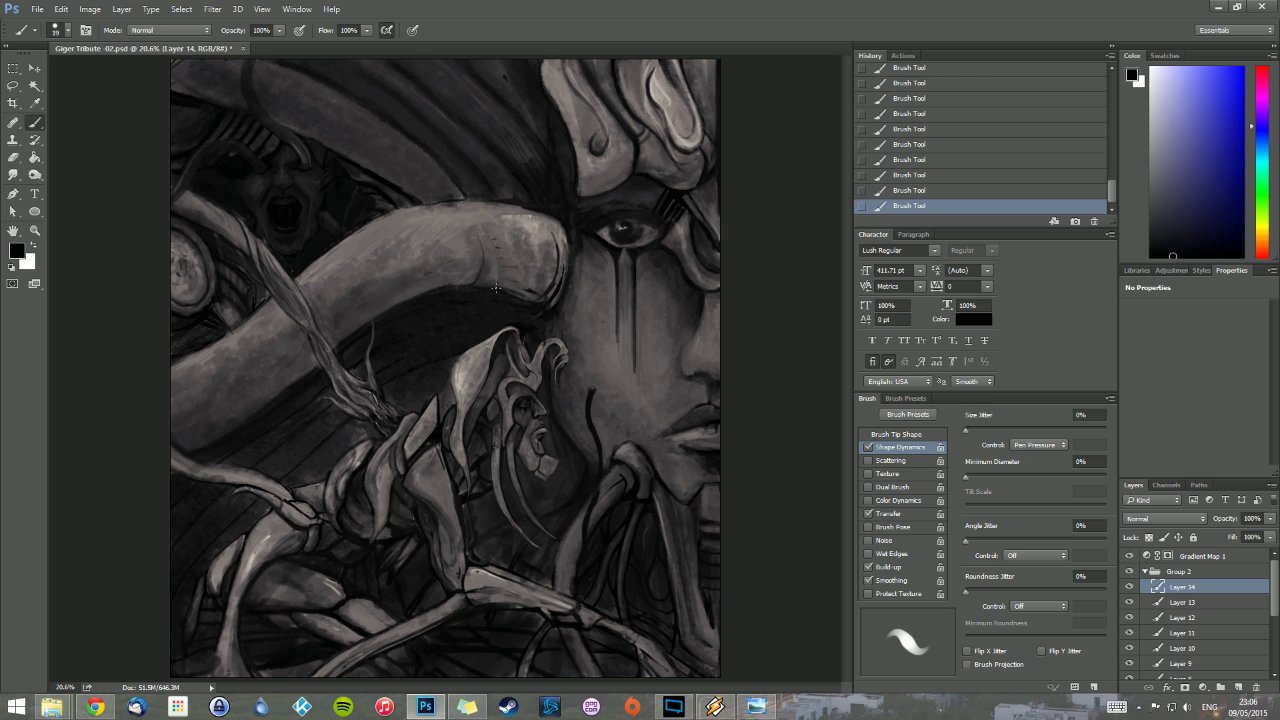
Step: Sample dark grey from the broad tube's underside and shade a crease across the tube with the round brush at 52 px
{"action": "left_click", "coordinate": [486, 282], "text": "alt"}
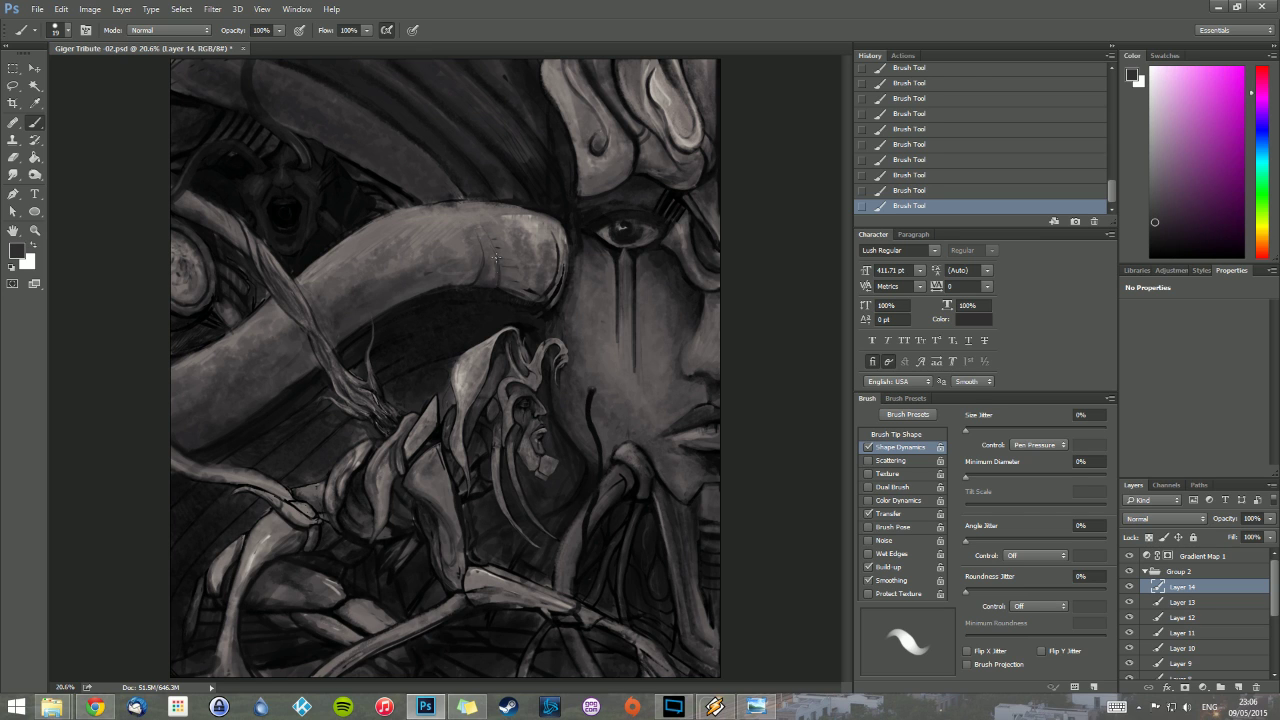
{"action": "right_click", "coordinate": [497, 256]}
{"action": "left_click", "coordinate": [592, 280]}
{"action": "left_click", "coordinate": [475, 251]}
{"action": "left_click_drag", "start_coordinate": [475, 246], "coordinate": [476, 267]}
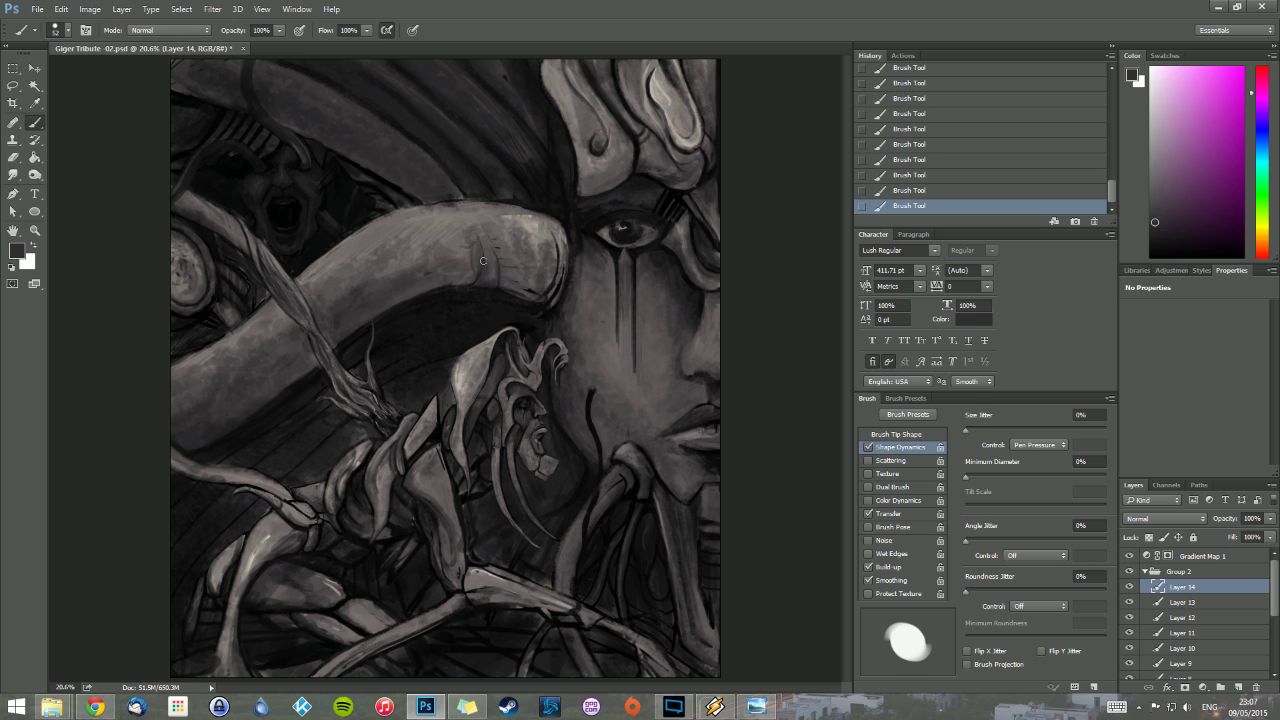
Step: Hide the Gradient Map 1 layer and sample the broad tube's mid grey as the painting colour
{"action": "left_click", "coordinate": [477, 257], "text": "alt"}
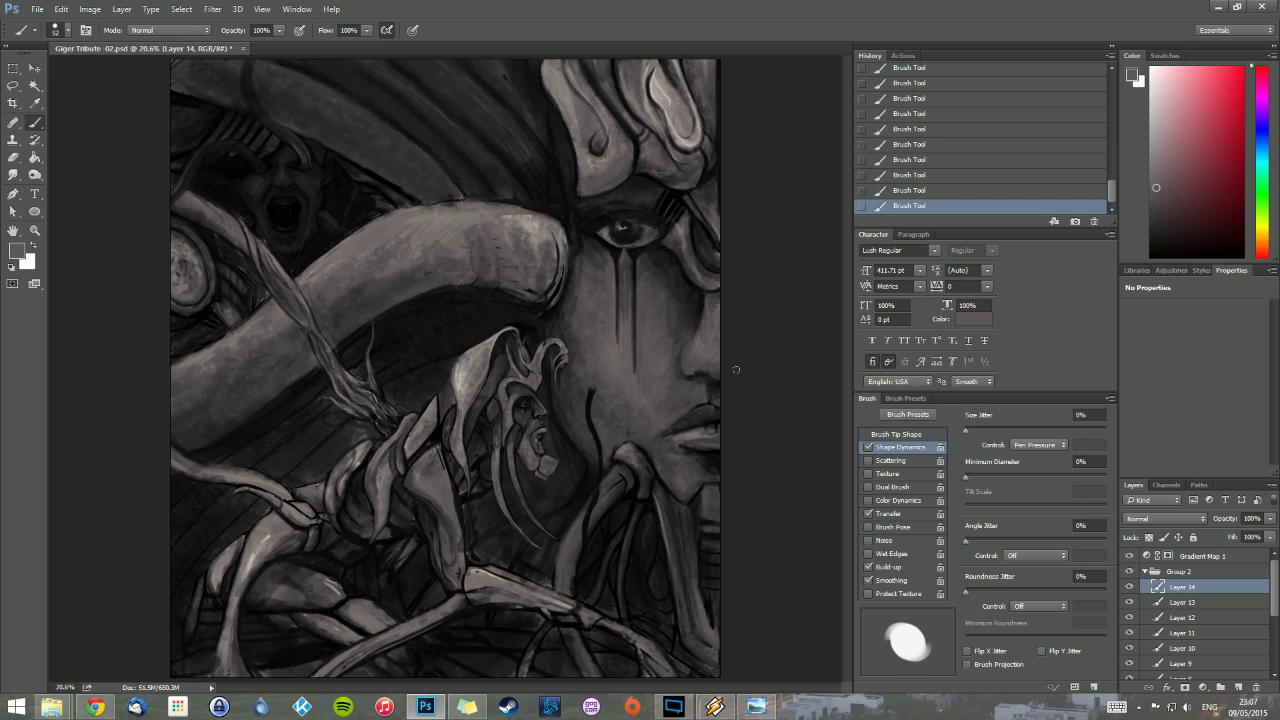
{"action": "left_click", "coordinate": [1129, 555]}
{"action": "left_click", "coordinate": [460, 243], "text": "alt"}
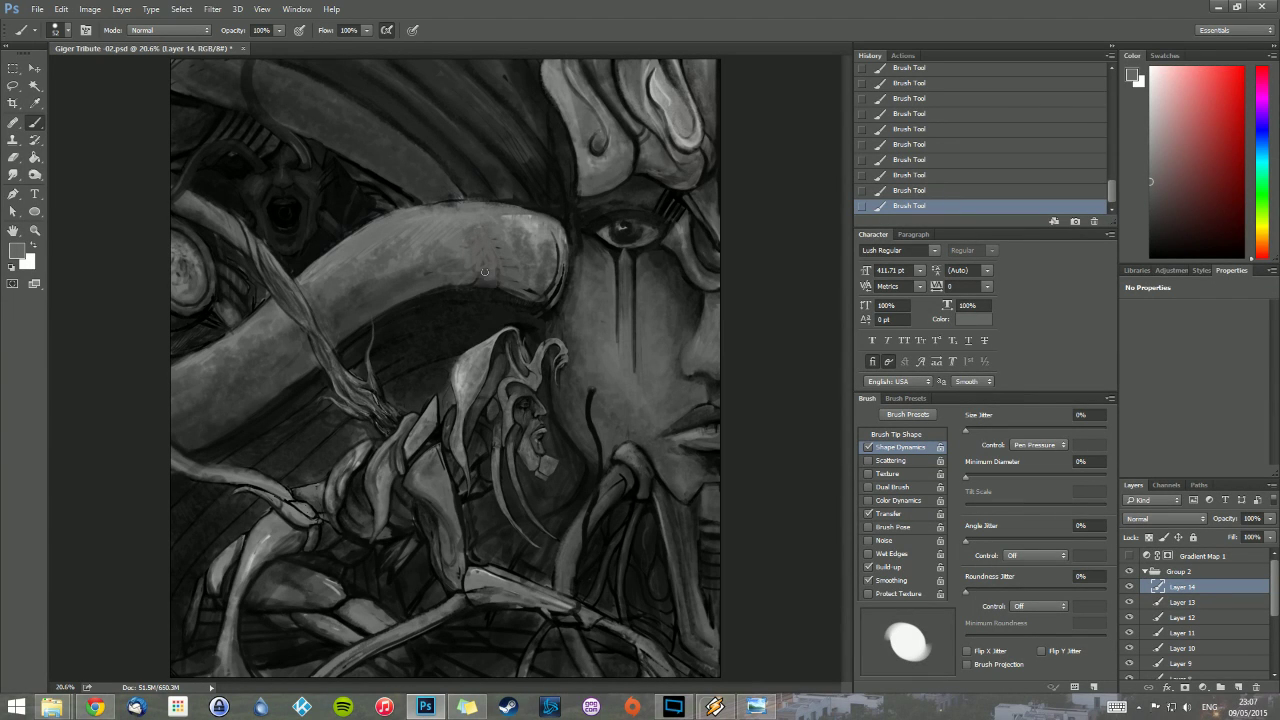
Step: Set the brush opacity to 60%, soften the broad tube's crease and paint grey strokes around the dark tube and screaming face
{"action": "left_click", "coordinate": [279, 31]}
{"action": "left_click_drag", "start_coordinate": [279, 45], "coordinate": [252, 46]}
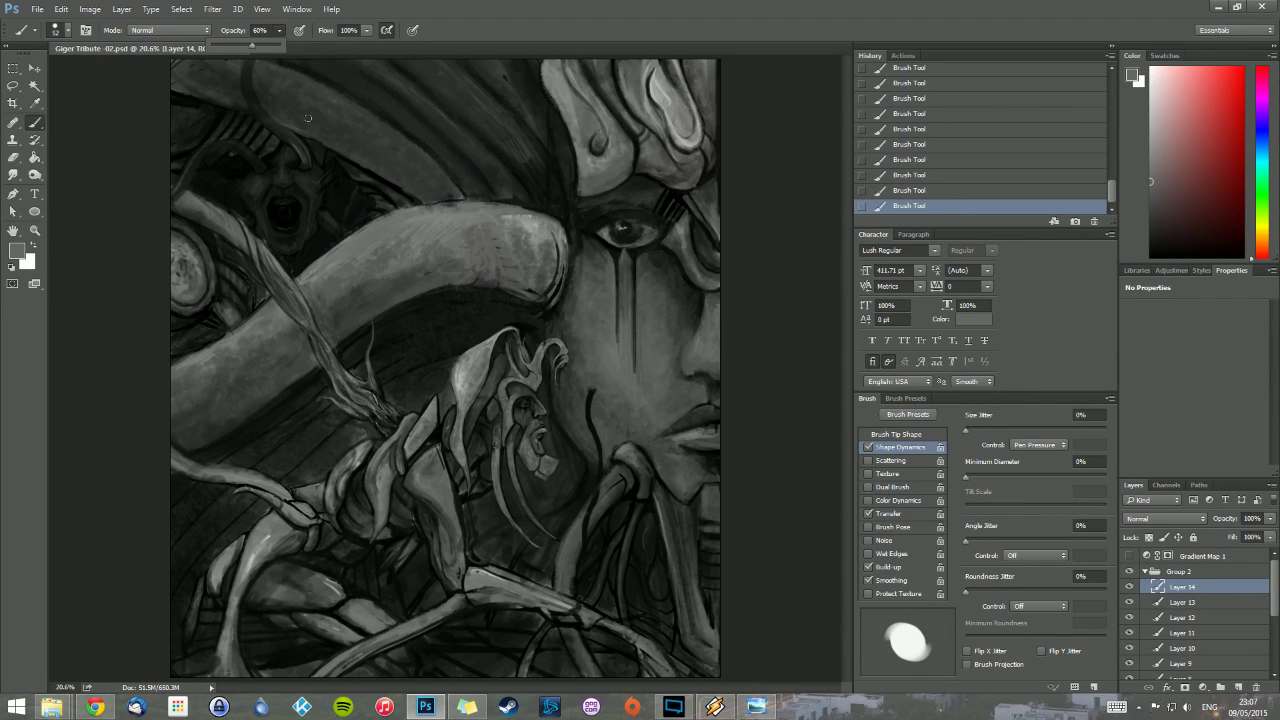
{"action": "left_click", "coordinate": [505, 276]}
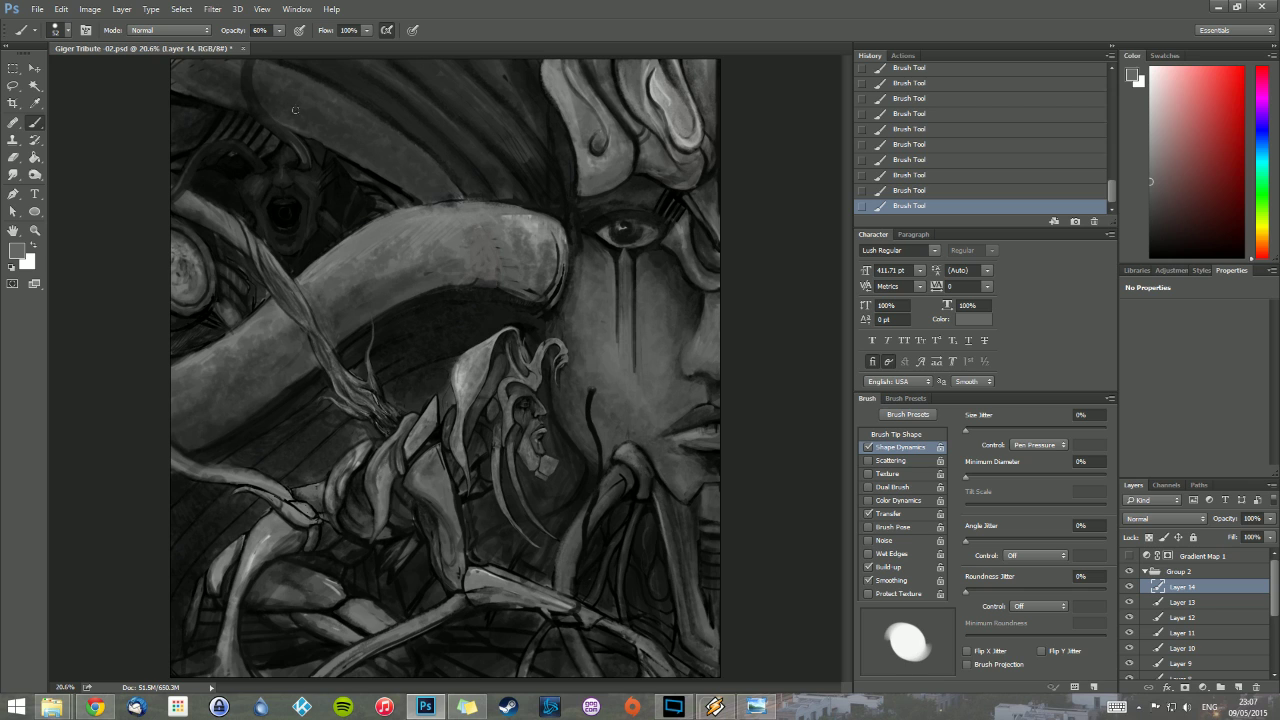
{"action": "left_click_drag", "start_coordinate": [245, 68], "coordinate": [302, 165]}
Step: Soften the grey strokes around the dark tube and screaming face with the Blur tool
{"action": "left_click", "coordinate": [13, 176]}
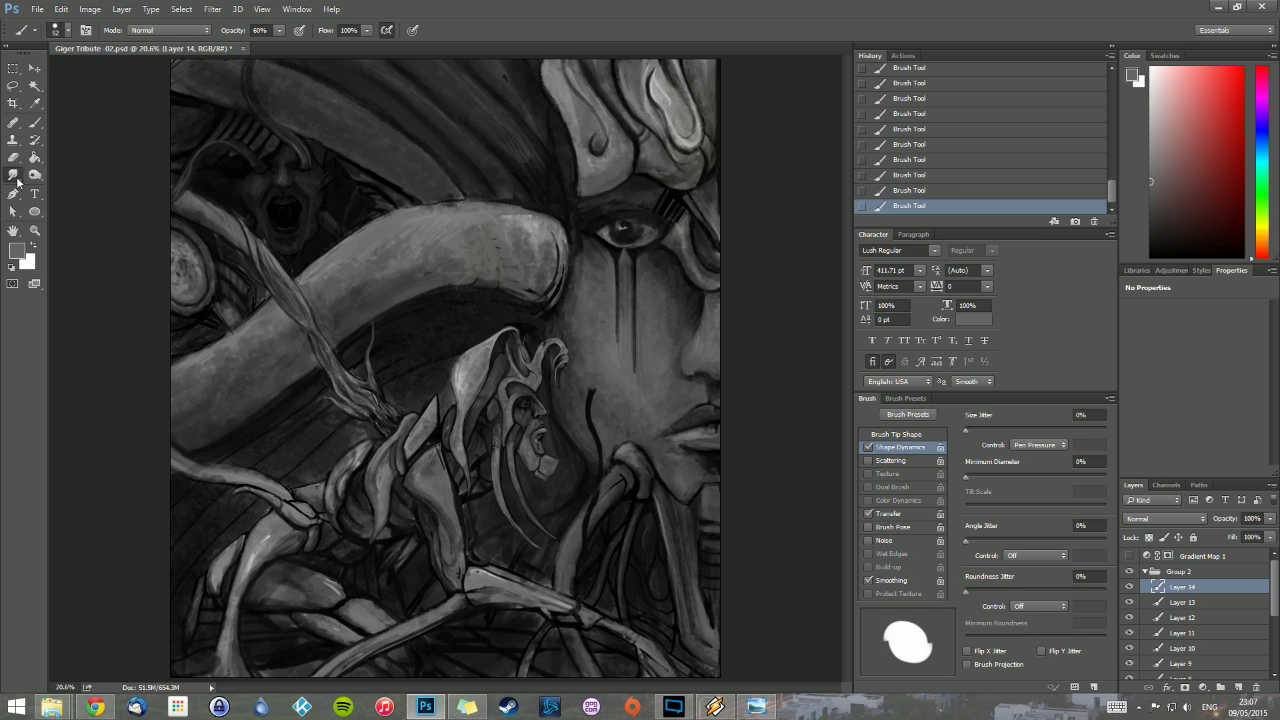
{"action": "right_click", "coordinate": [13, 175]}
{"action": "left_click", "coordinate": [50, 172]}
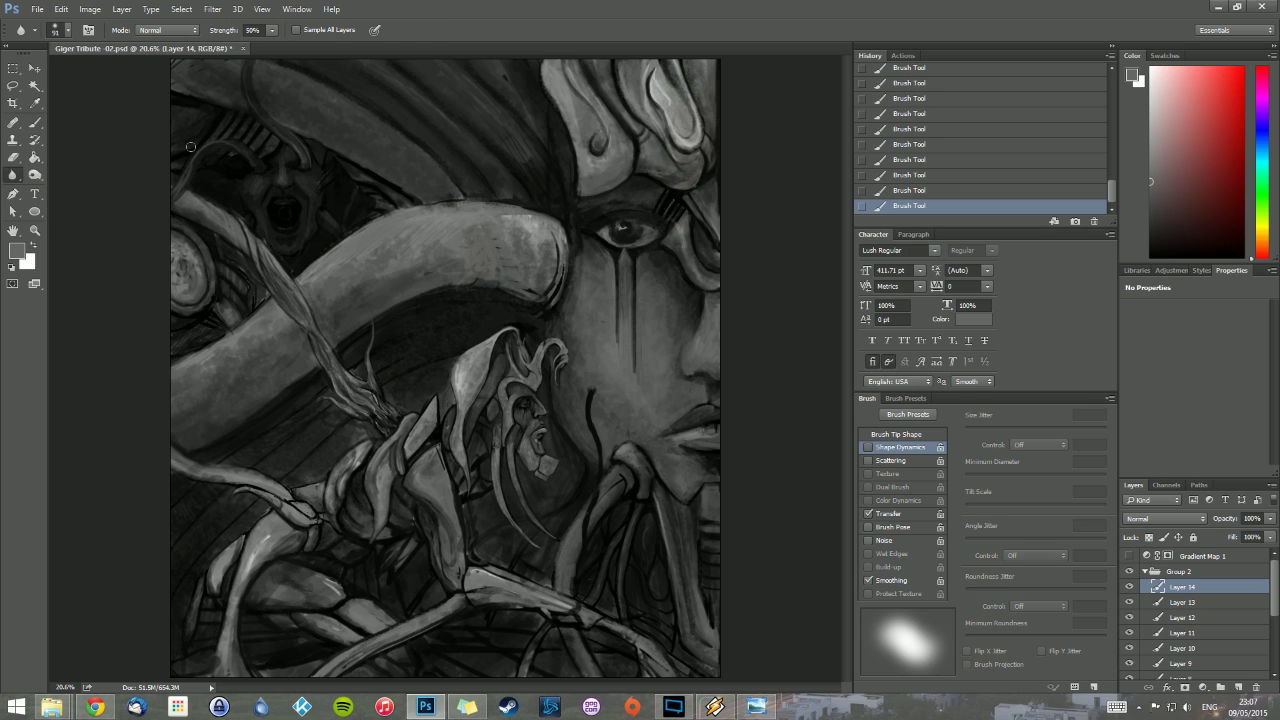
{"action": "mouse_move", "coordinate": [176, 192]}
{"action": "left_mouse_down"}
{"action": "mouse_move", "coordinate": [200, 153]}
{"action": "mouse_move", "coordinate": [256, 120]}
{"action": "mouse_move", "coordinate": [252, 88]}
{"action": "left_mouse_up"}
{"action": "left_click_drag", "start_coordinate": [254, 100], "coordinate": [292, 162]}
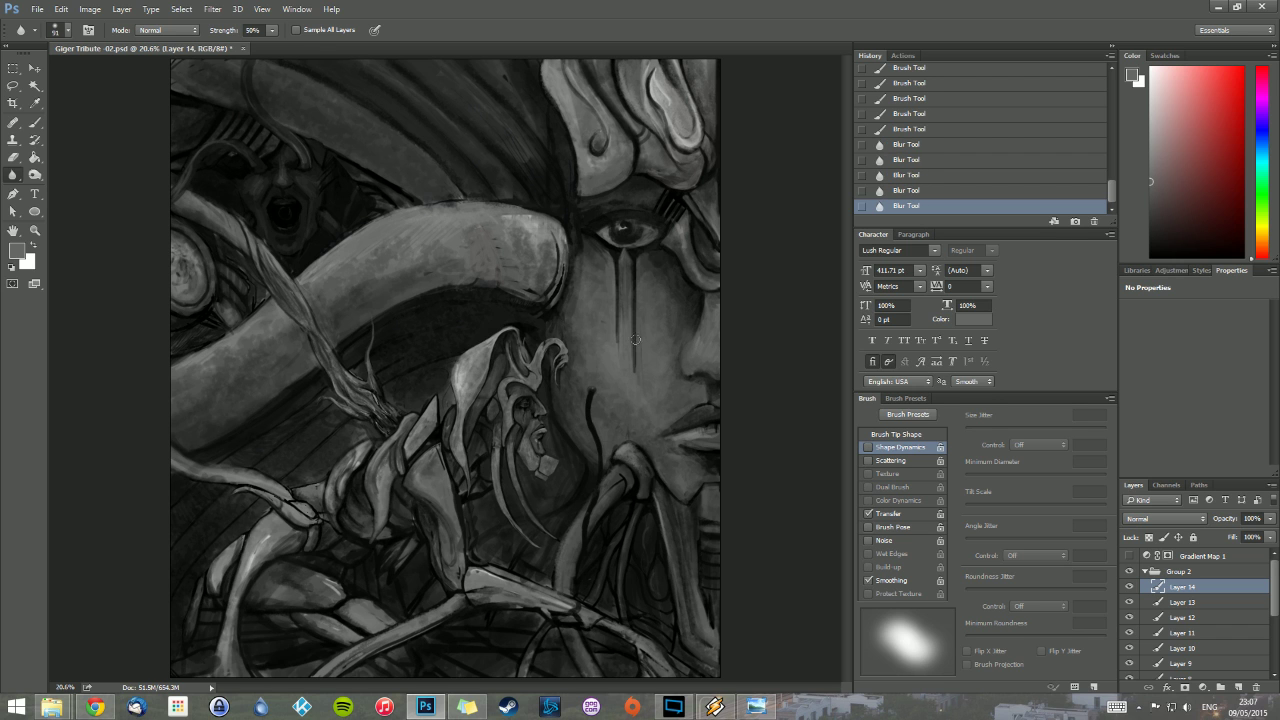
Step: Collapse Group 2 and compare the painting with the Gradient Map 1 and group layers shown and hidden
{"action": "left_click", "coordinate": [1144, 571]}
{"action": "left_click", "coordinate": [1131, 556]}
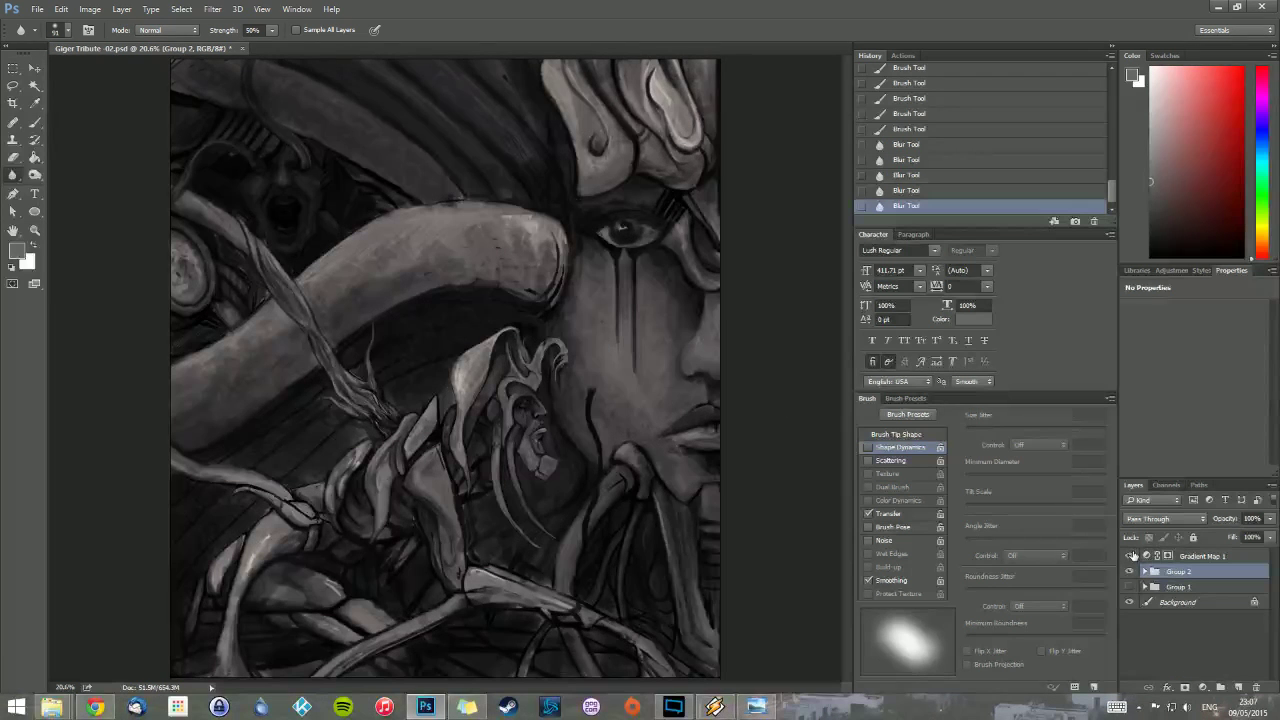
{"action": "left_click", "coordinate": [1130, 571]}
{"action": "left_click", "coordinate": [1133, 586]}
{"action": "key", "text": "alt+Tab"}
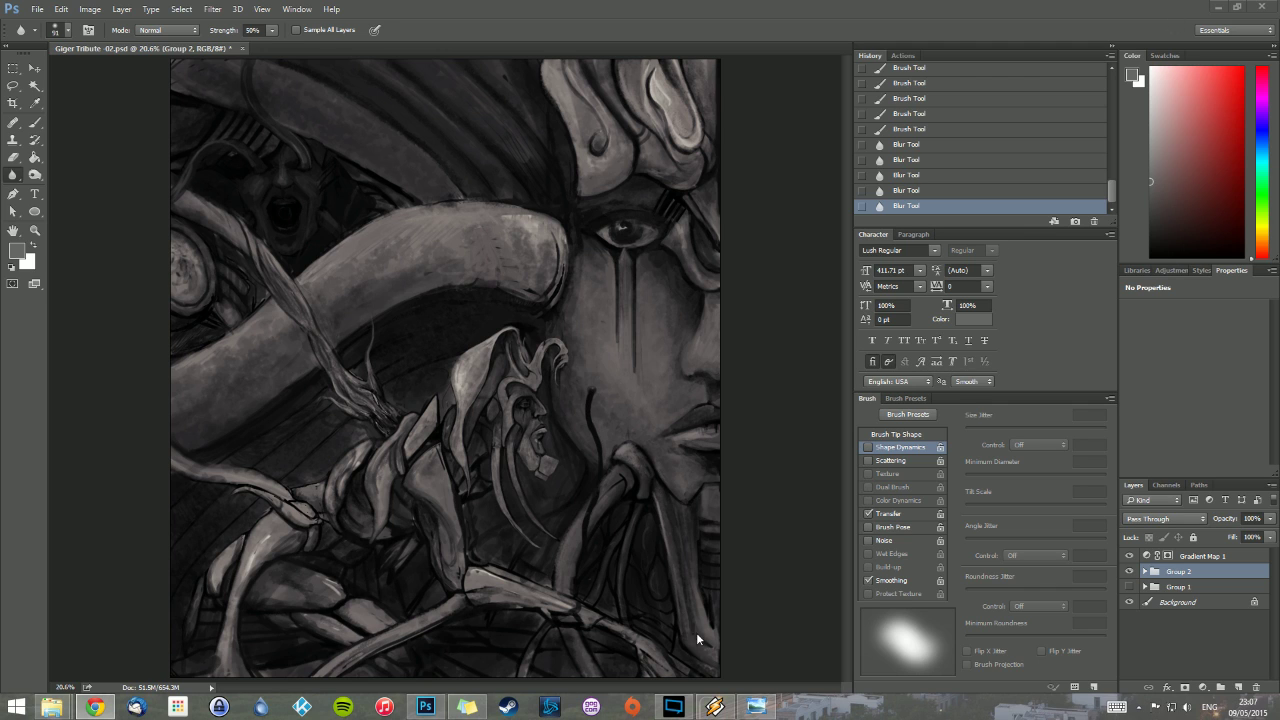
{"action": "left_click", "coordinate": [521, 6]}
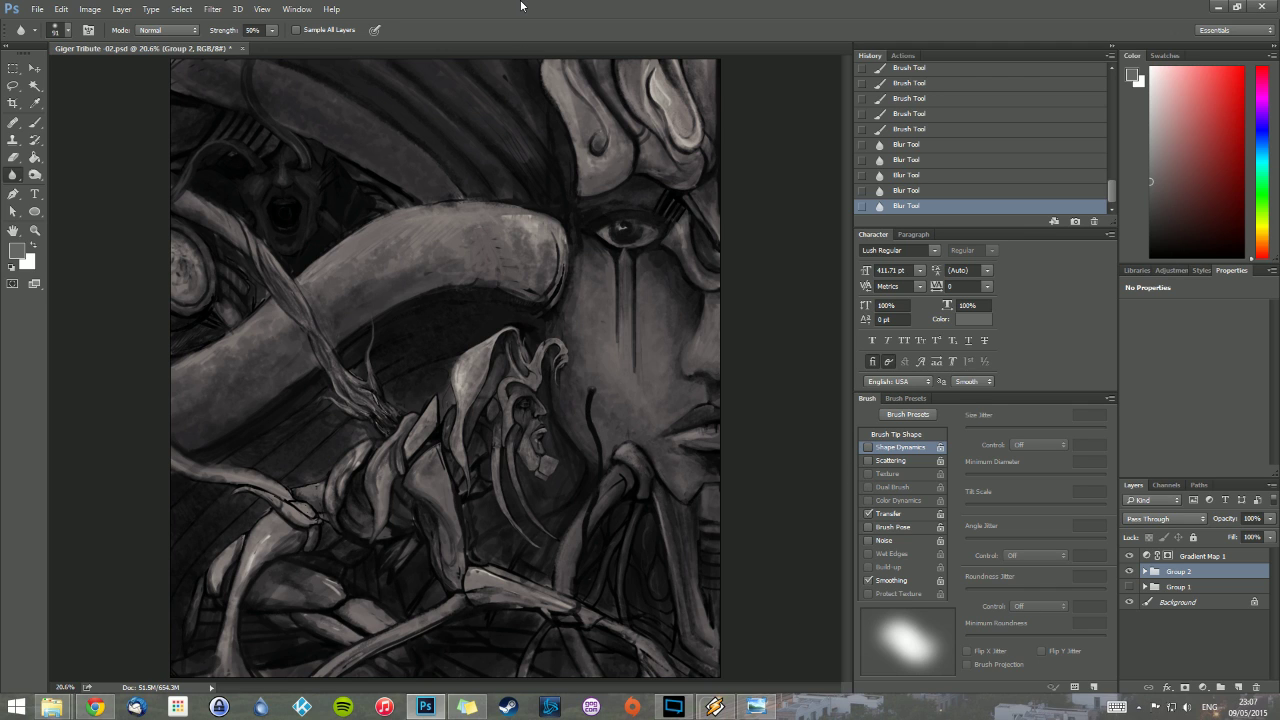
{"action": "left_click", "coordinate": [1131, 572]}
{"action": "left_click", "coordinate": [1131, 572]}
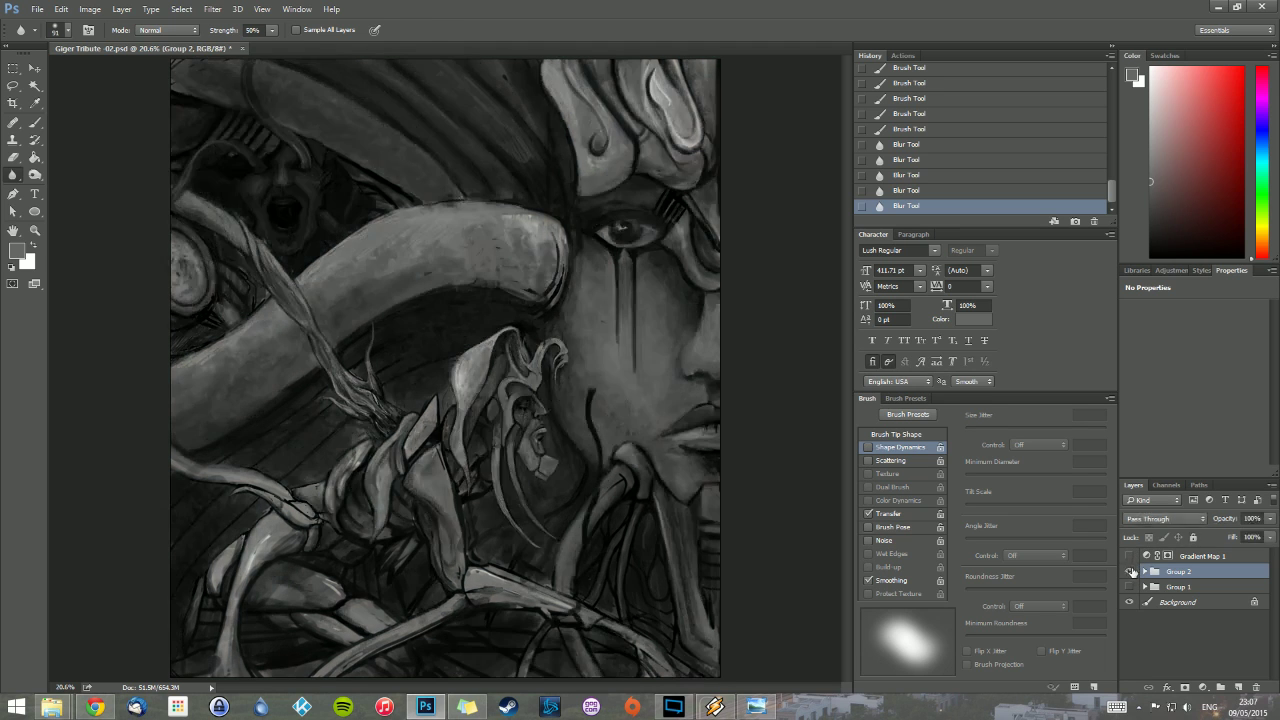
{"action": "left_click", "coordinate": [1131, 572]}
Step: Add a new layer and place it above Layer 14 inside Group 2
{"action": "left_click", "coordinate": [1238, 687]}
{"action": "left_click", "coordinate": [1145, 587]}
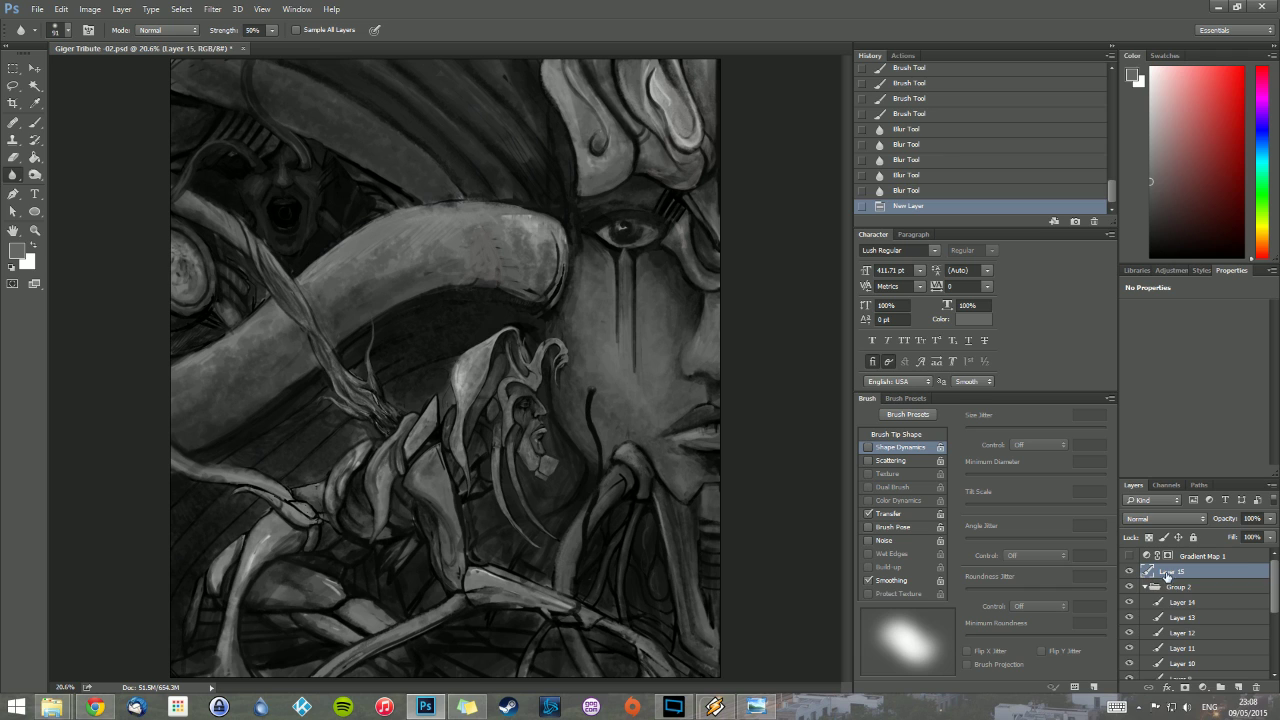
{"action": "left_click_drag", "start_coordinate": [1168, 575], "coordinate": [1170, 586]}
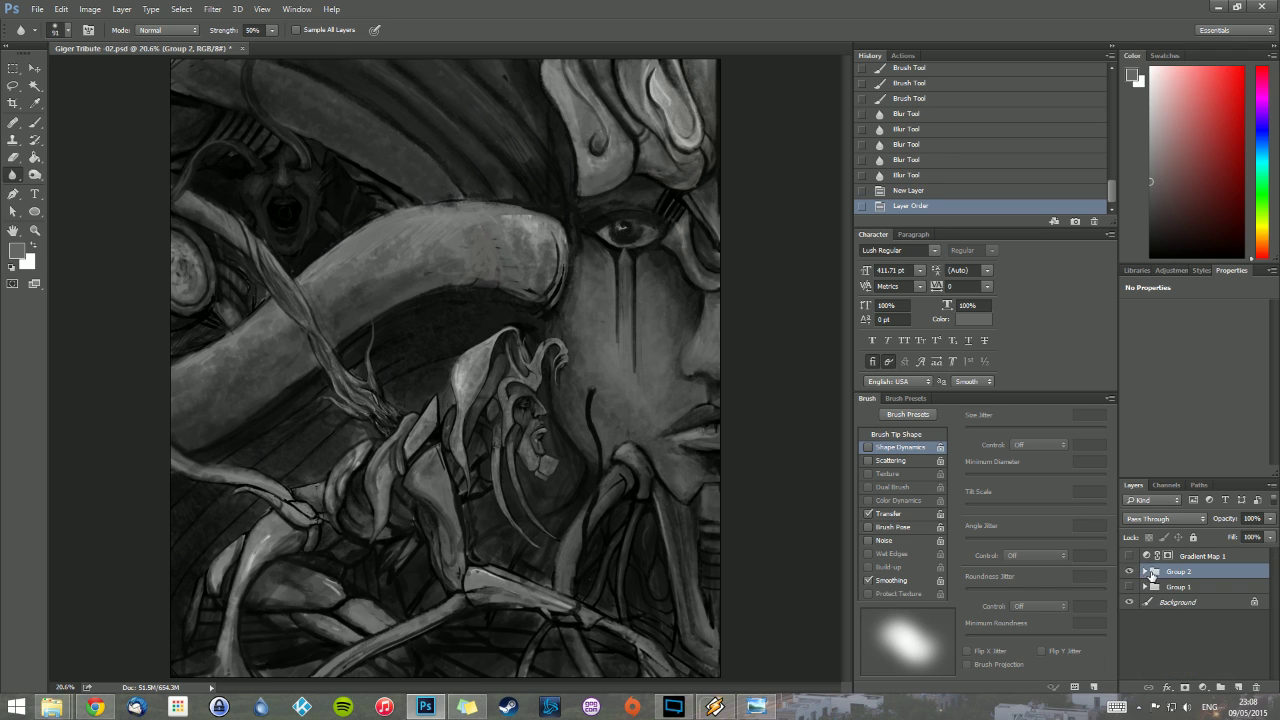
{"action": "left_click", "coordinate": [1168, 587]}
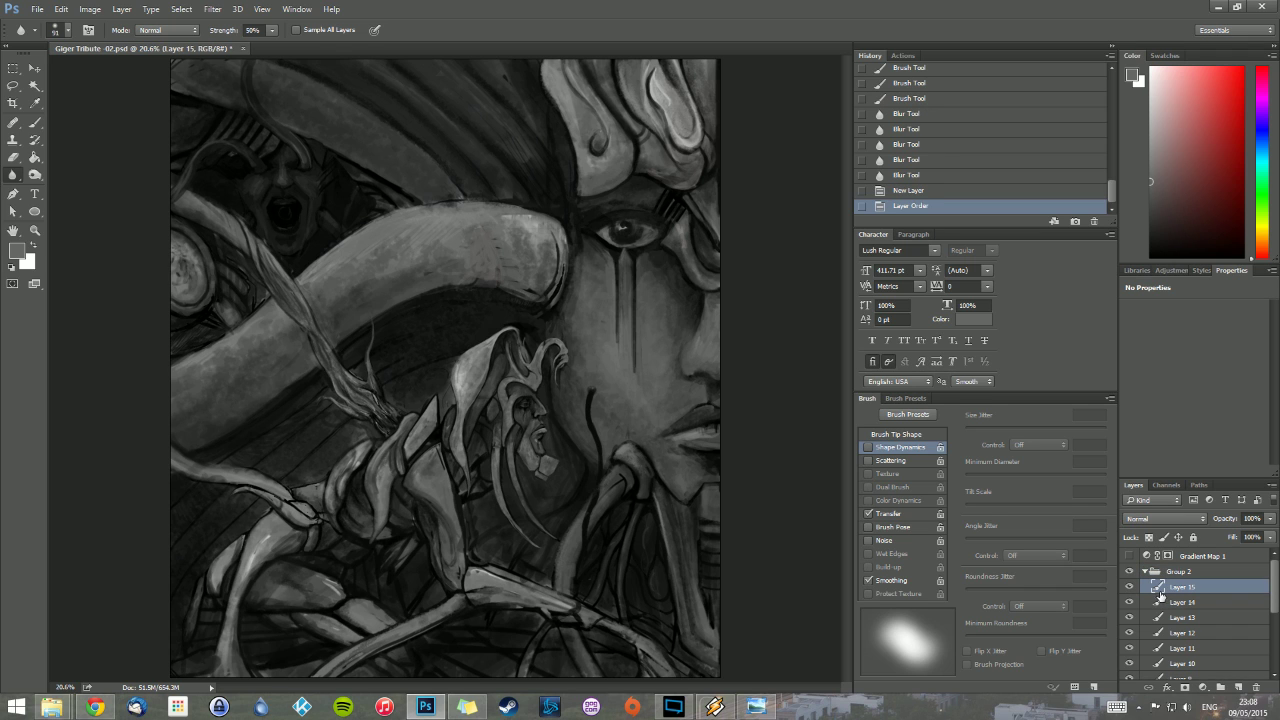
Step: Define the edge of the curled creature's upper mandible in black with the hard round brush at 7 px
{"action": "key", "text": "z"}
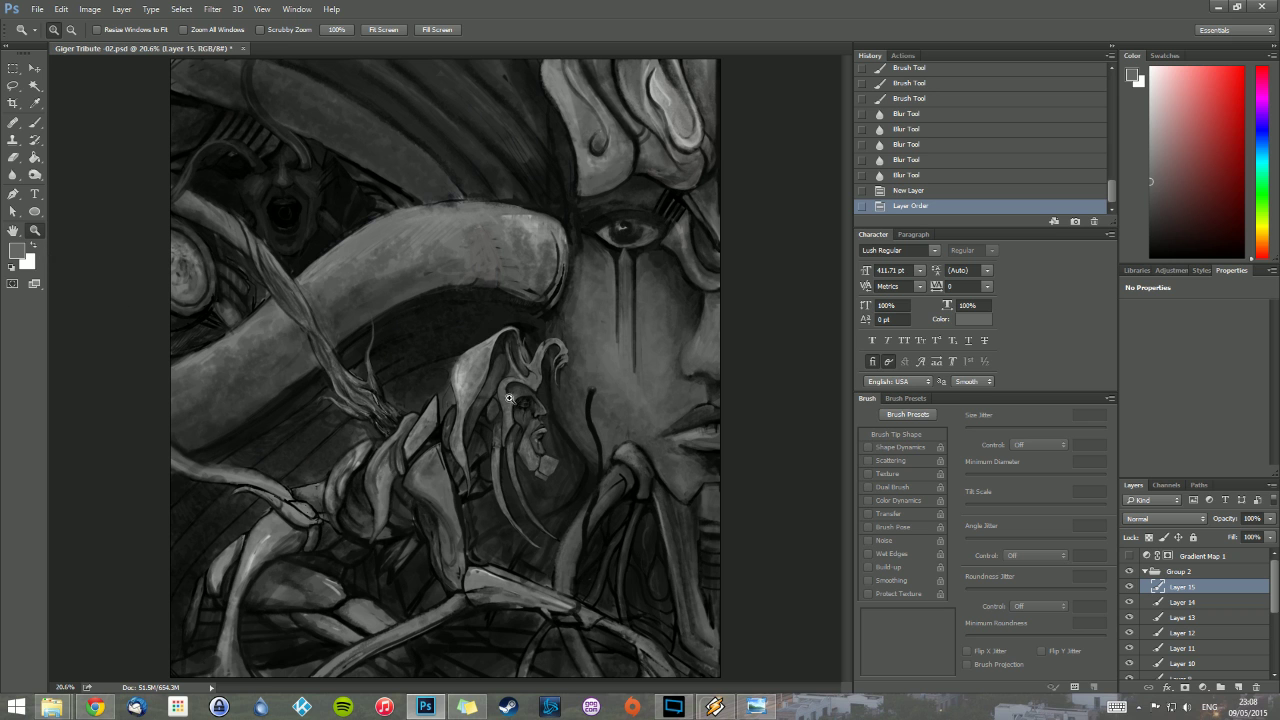
{"action": "left_click_drag", "start_coordinate": [511, 331], "coordinate": [615, 395]}
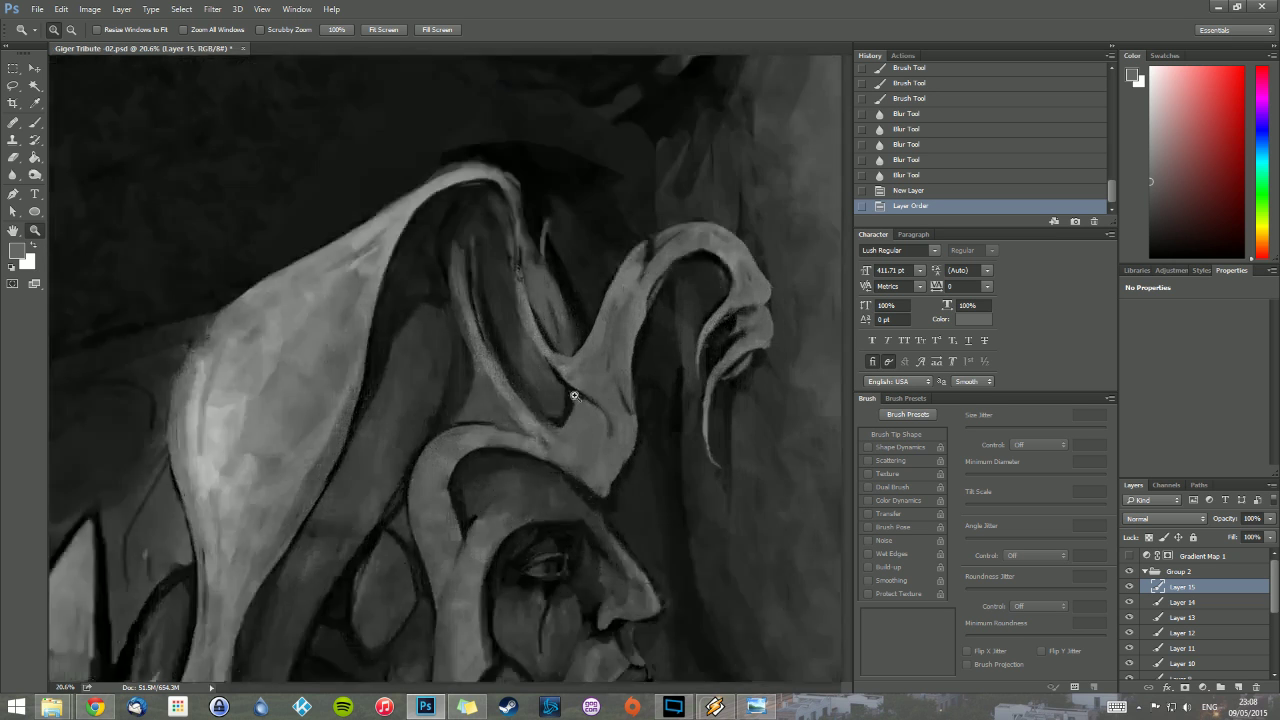
{"action": "left_click", "coordinate": [12, 266]}
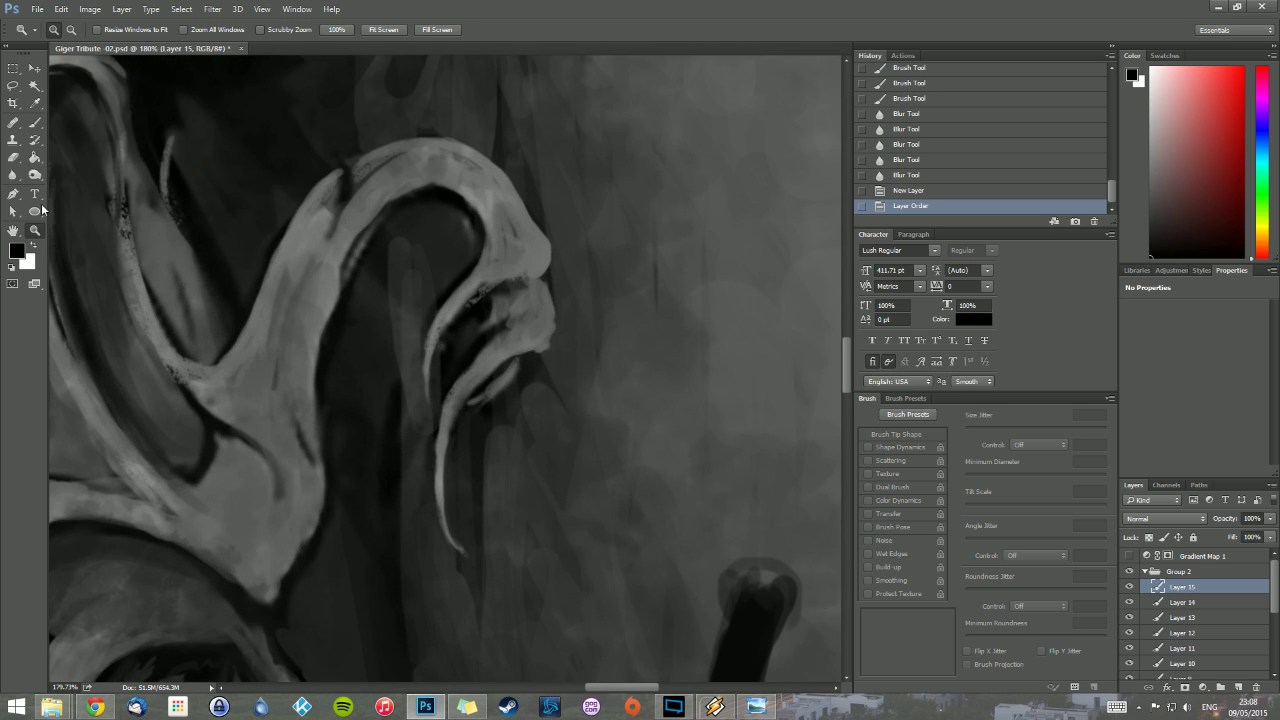
{"action": "left_click", "coordinate": [35, 122]}
{"action": "right_click", "coordinate": [546, 286]}
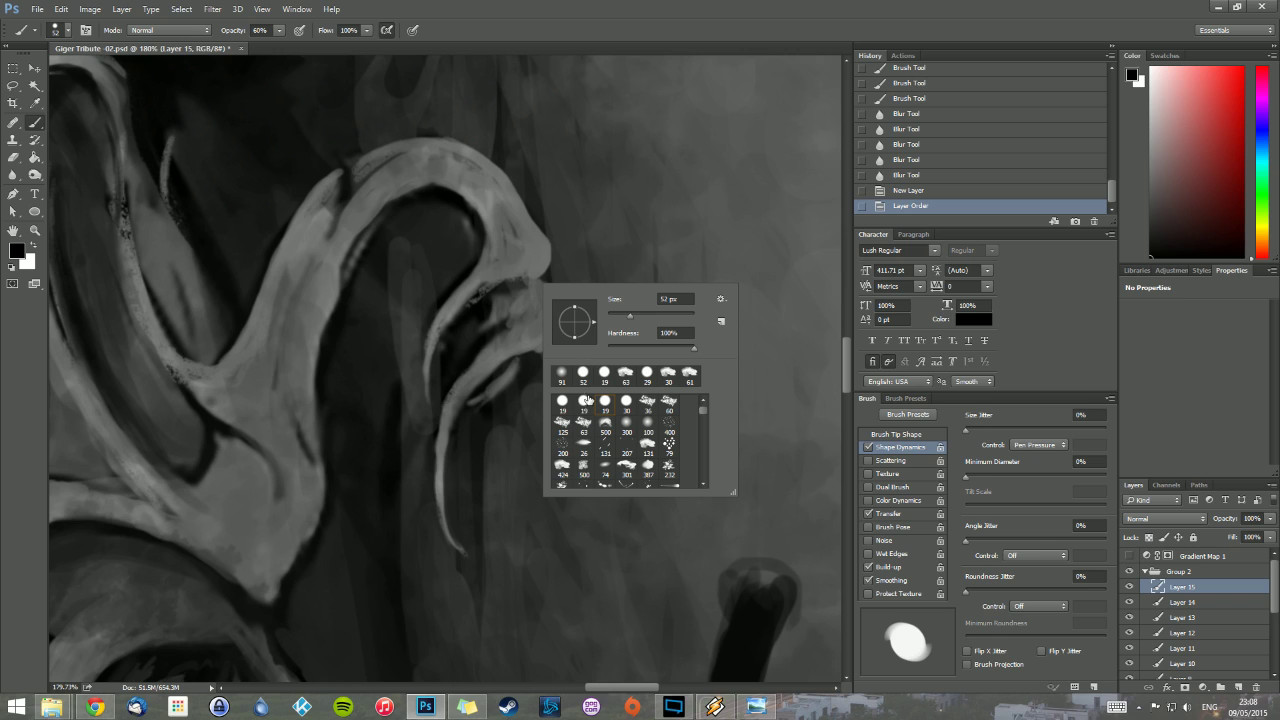
{"action": "left_click", "coordinate": [604, 374]}
{"action": "left_click", "coordinate": [612, 314]}
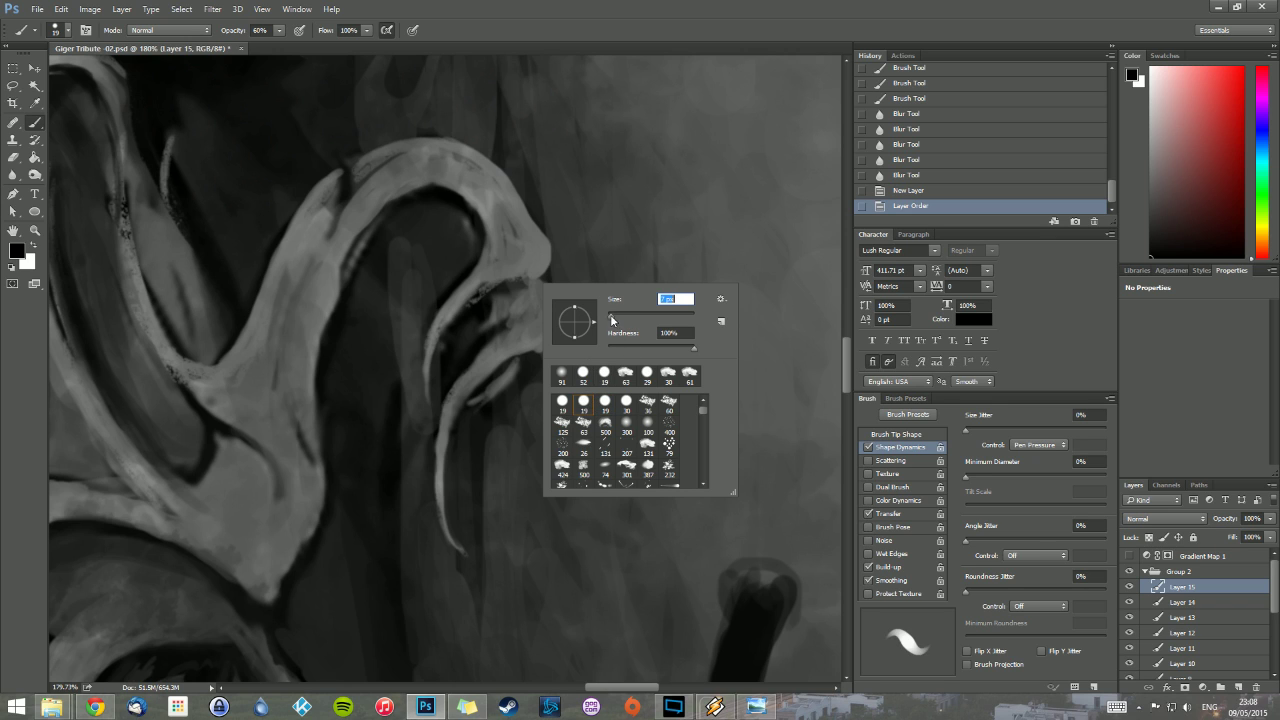
{"action": "left_click_drag", "start_coordinate": [439, 316], "coordinate": [425, 352]}
{"action": "left_click_drag", "start_coordinate": [426, 334], "coordinate": [429, 399]}
{"action": "left_click_drag", "start_coordinate": [424, 372], "coordinate": [430, 409]}
Step: Raise the brush opacity to 89% and draw black contour lines around the curled creature's nose, lips and lower mandible
{"action": "left_click", "coordinate": [277, 31]}
{"action": "left_click", "coordinate": [295, 44]}
{"action": "left_click_drag", "start_coordinate": [447, 332], "coordinate": [433, 367]}
{"action": "mouse_move", "coordinate": [464, 308]}
{"action": "left_mouse_down"}
{"action": "mouse_move", "coordinate": [521, 269]}
{"action": "mouse_move", "coordinate": [521, 242]}
{"action": "mouse_move", "coordinate": [521, 276]}
{"action": "mouse_move", "coordinate": [546, 266]}
{"action": "mouse_move", "coordinate": [543, 303]}
{"action": "mouse_move", "coordinate": [522, 283]}
{"action": "mouse_move", "coordinate": [546, 302]}
{"action": "left_mouse_up"}
{"action": "mouse_move", "coordinate": [523, 288]}
{"action": "left_mouse_down"}
{"action": "mouse_move", "coordinate": [555, 311]}
{"action": "mouse_move", "coordinate": [534, 326]}
{"action": "mouse_move", "coordinate": [494, 295]}
{"action": "mouse_move", "coordinate": [470, 342]}
{"action": "mouse_move", "coordinate": [509, 319]}
{"action": "left_mouse_up"}
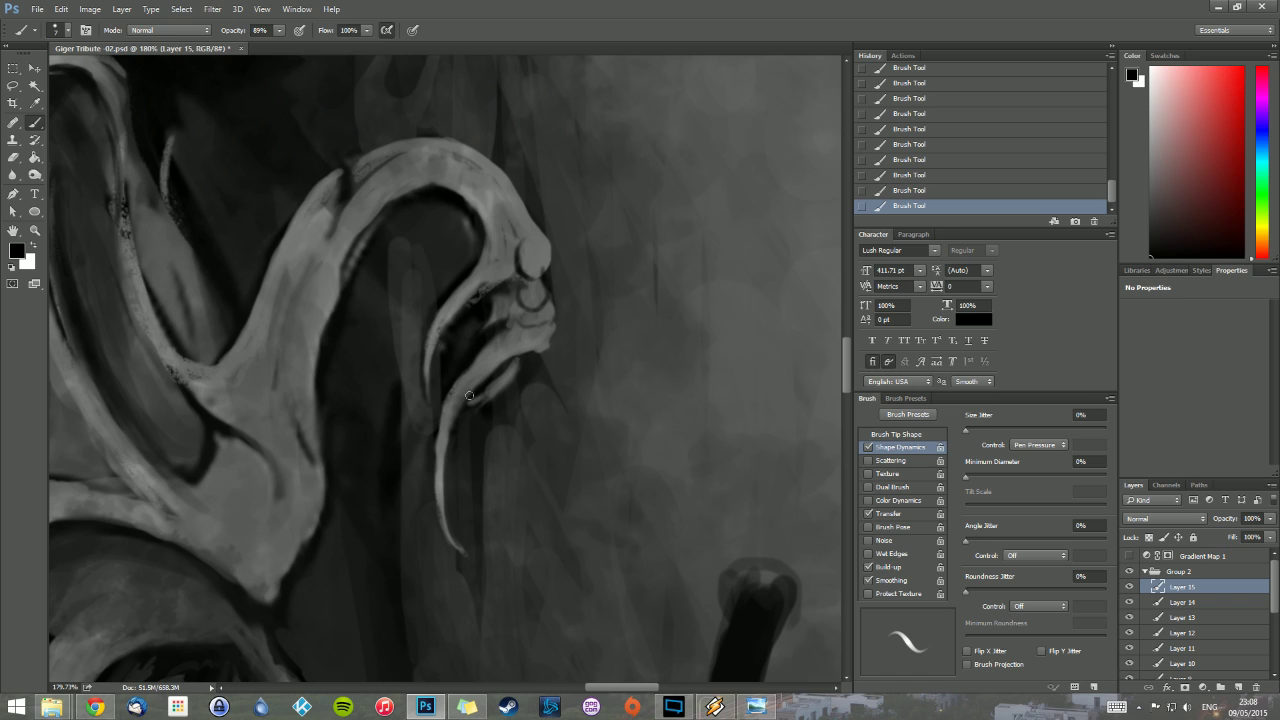
{"action": "mouse_move", "coordinate": [470, 394]}
{"action": "left_mouse_down"}
{"action": "mouse_move", "coordinate": [550, 336]}
{"action": "mouse_move", "coordinate": [515, 332]}
{"action": "mouse_move", "coordinate": [543, 336]}
{"action": "left_mouse_up"}
Step: Set the brush to 3 px and refine the creature's small facial folds with black and sampled grey
{"action": "right_click", "coordinate": [563, 318]}
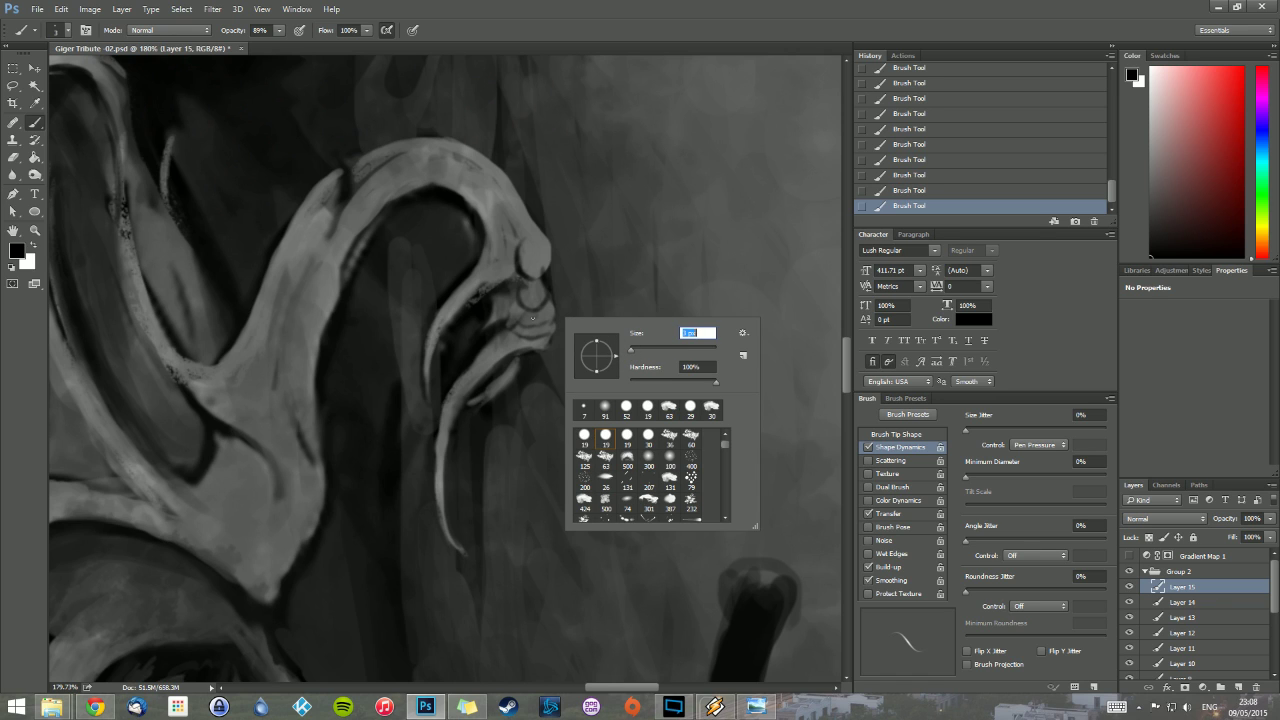
{"action": "key", "text": "Return"}
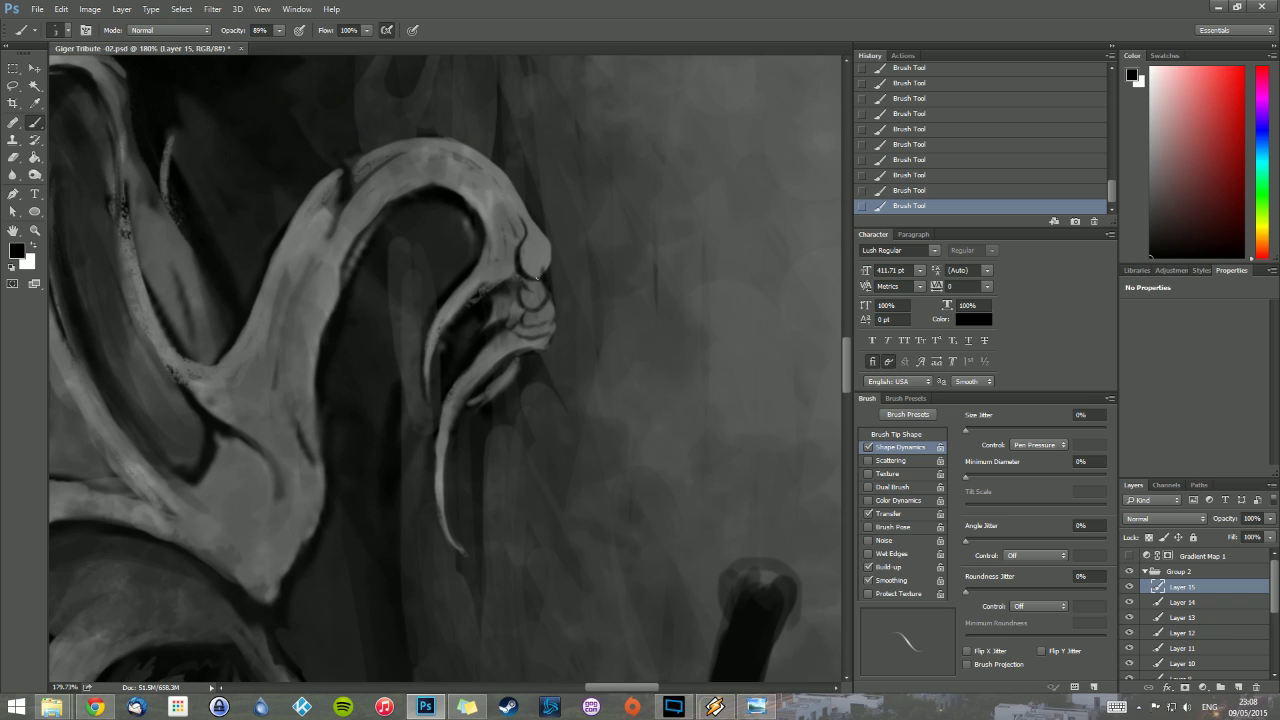
{"action": "left_click", "coordinate": [531, 258], "text": "alt"}
{"action": "mouse_move", "coordinate": [523, 266]}
{"action": "left_mouse_down"}
{"action": "mouse_move", "coordinate": [524, 248]}
{"action": "mouse_move", "coordinate": [520, 281]}
{"action": "left_mouse_up"}
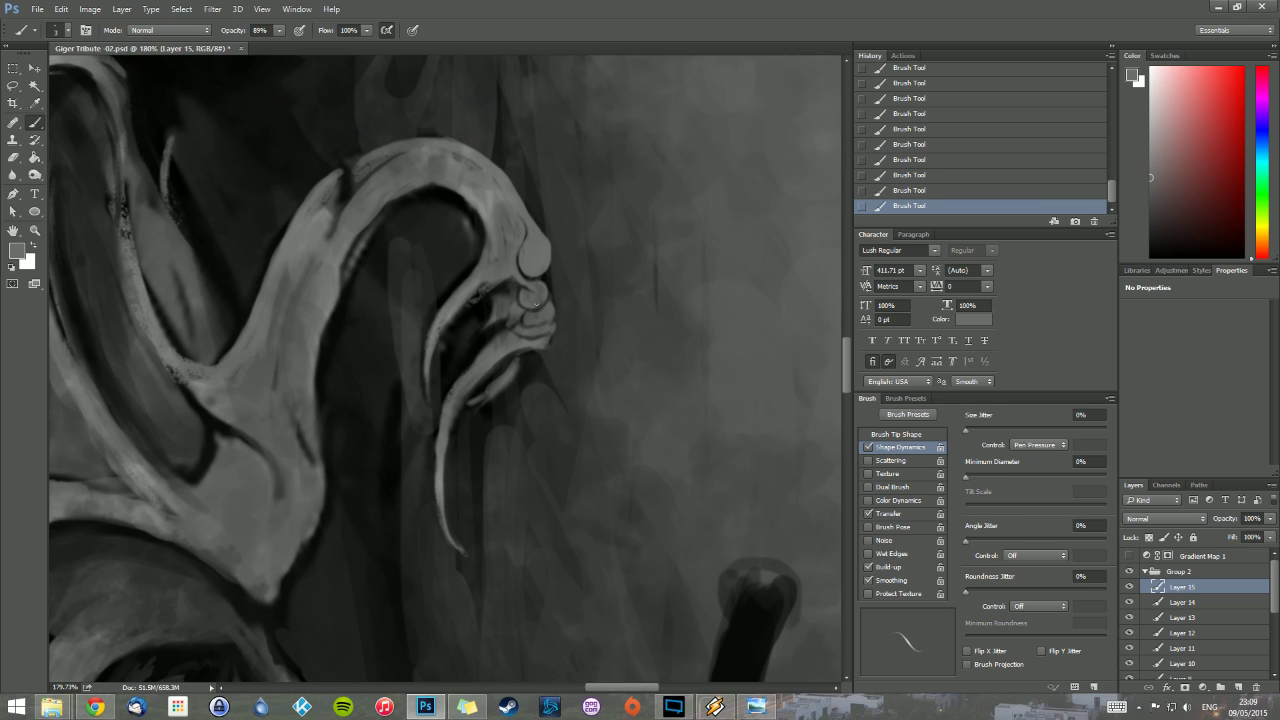
Step: Sample grey beside the creature's mouth and clean up the upper mandible and the inner edge of its curved neck
{"action": "left_click", "coordinate": [511, 268], "text": "alt"}
{"action": "mouse_move", "coordinate": [486, 293]}
{"action": "left_mouse_down"}
{"action": "mouse_move", "coordinate": [435, 352]}
{"action": "mouse_move", "coordinate": [429, 397]}
{"action": "mouse_move", "coordinate": [473, 282]}
{"action": "mouse_move", "coordinate": [425, 373]}
{"action": "mouse_move", "coordinate": [434, 317]}
{"action": "mouse_move", "coordinate": [465, 273]}
{"action": "left_mouse_up"}
{"action": "left_click_drag", "start_coordinate": [364, 238], "coordinate": [378, 218]}
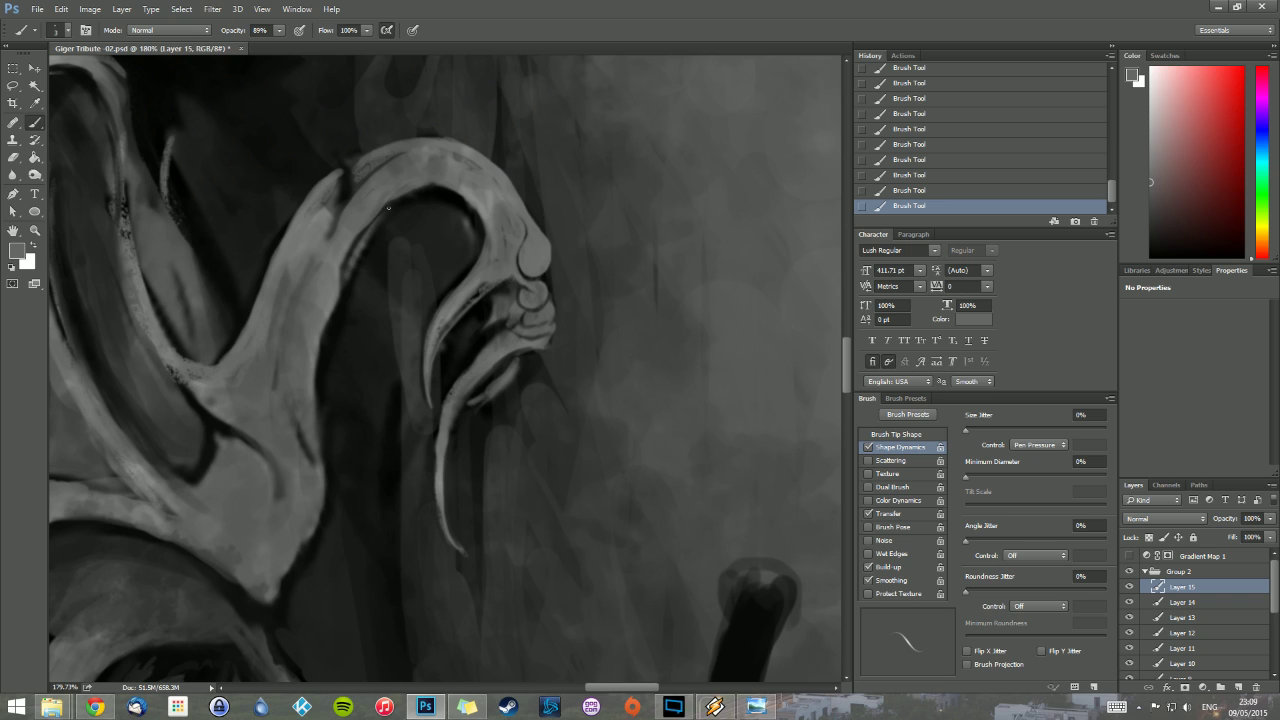
Step: Enlarge the brush to 23 px and smooth the grey shading along the creature's curved neck
{"action": "right_click", "coordinate": [355, 242]}
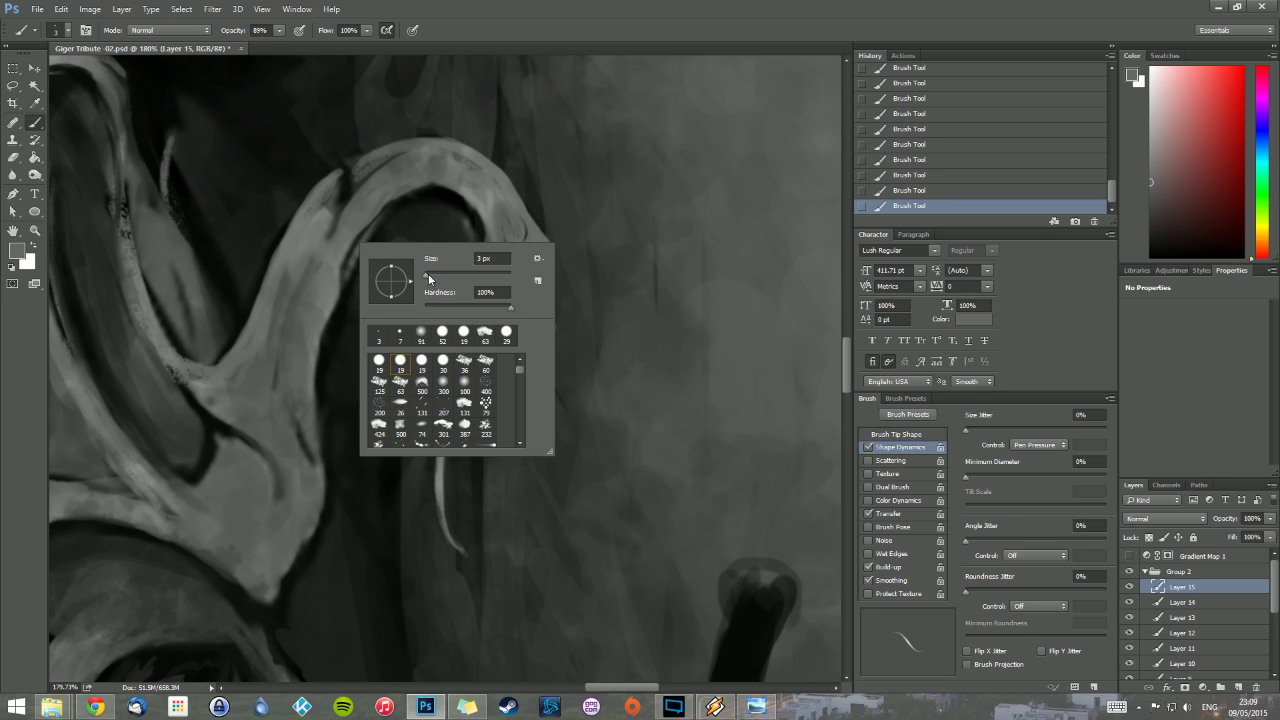
{"action": "left_click_drag", "start_coordinate": [428, 278], "coordinate": [434, 278]}
{"action": "mouse_move", "coordinate": [356, 230]}
{"action": "left_mouse_down"}
{"action": "mouse_move", "coordinate": [409, 184]}
{"action": "mouse_move", "coordinate": [355, 233]}
{"action": "mouse_move", "coordinate": [414, 183]}
{"action": "mouse_move", "coordinate": [469, 184]}
{"action": "mouse_move", "coordinate": [397, 172]}
{"action": "mouse_move", "coordinate": [367, 197]}
{"action": "mouse_move", "coordinate": [389, 162]}
{"action": "mouse_move", "coordinate": [339, 180]}
{"action": "mouse_move", "coordinate": [327, 194]}
{"action": "mouse_move", "coordinate": [356, 165]}
{"action": "mouse_move", "coordinate": [334, 186]}
{"action": "mouse_move", "coordinate": [386, 161]}
{"action": "mouse_move", "coordinate": [336, 205]}
{"action": "mouse_move", "coordinate": [351, 187]}
{"action": "mouse_move", "coordinate": [278, 323]}
{"action": "mouse_move", "coordinate": [285, 372]}
{"action": "mouse_move", "coordinate": [305, 352]}
{"action": "mouse_move", "coordinate": [167, 309]}
{"action": "left_mouse_up"}
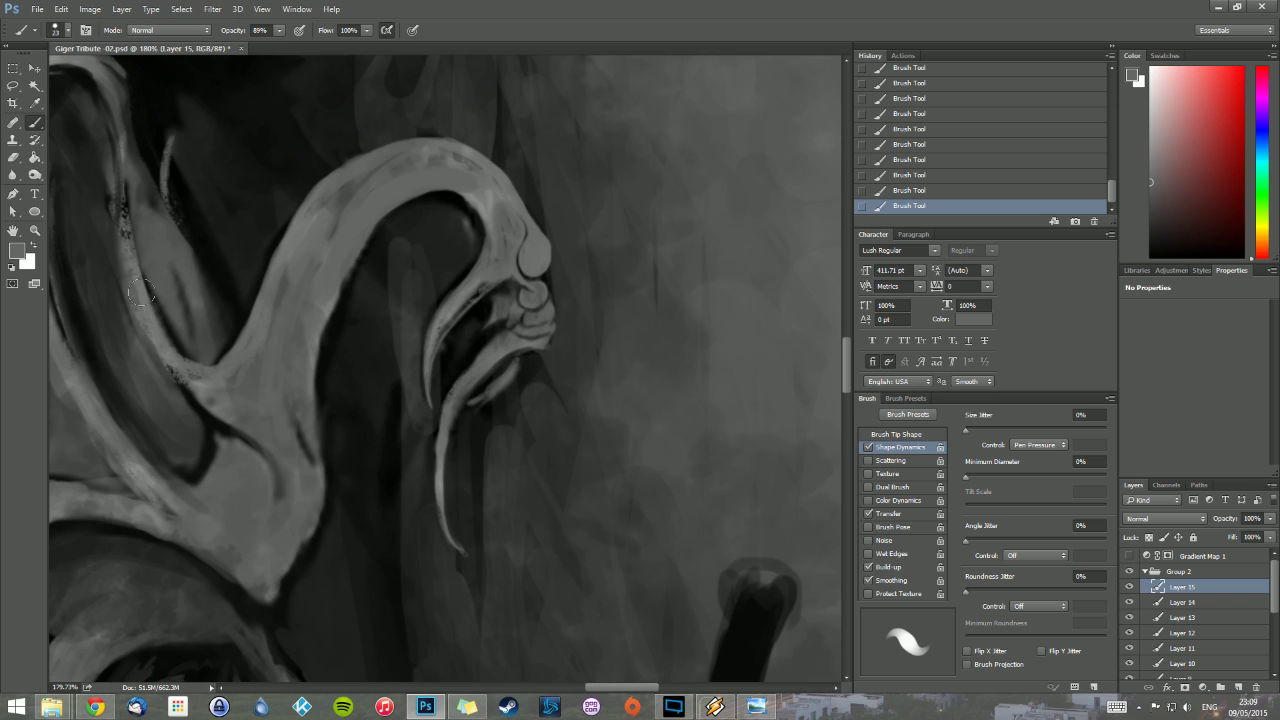
Step: Shade the membrane beside the thin horn with sampled grey, and darken its edges with black at 7 px
{"action": "left_click", "coordinate": [157, 240], "text": "alt"}
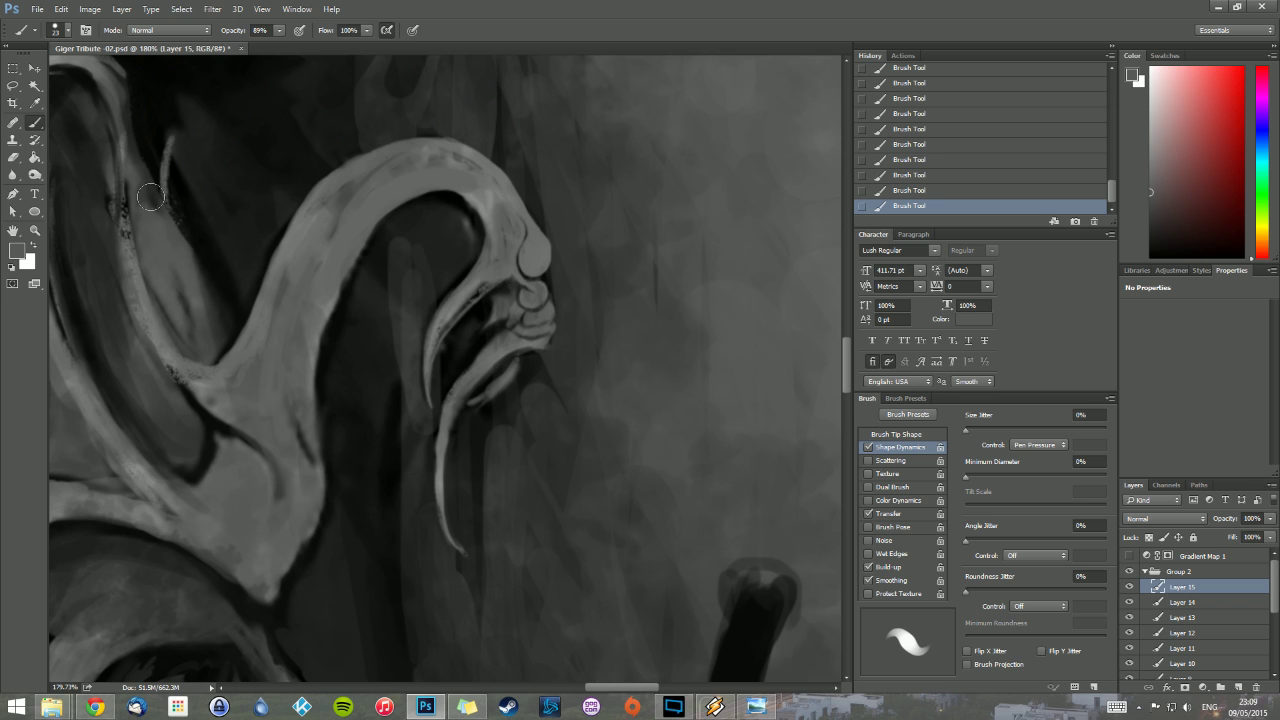
{"action": "key", "text": "d"}
{"action": "right_click", "coordinate": [222, 207]}
{"action": "left_click_drag", "start_coordinate": [270, 227], "coordinate": [264, 226]}
{"action": "left_click", "coordinate": [133, 93]}
{"action": "mouse_move", "coordinate": [133, 84]}
{"action": "left_mouse_down"}
{"action": "mouse_move", "coordinate": [138, 157]}
{"action": "mouse_move", "coordinate": [132, 142]}
{"action": "mouse_move", "coordinate": [157, 198]}
{"action": "mouse_move", "coordinate": [173, 182]}
{"action": "mouse_move", "coordinate": [211, 283]}
{"action": "left_mouse_up"}
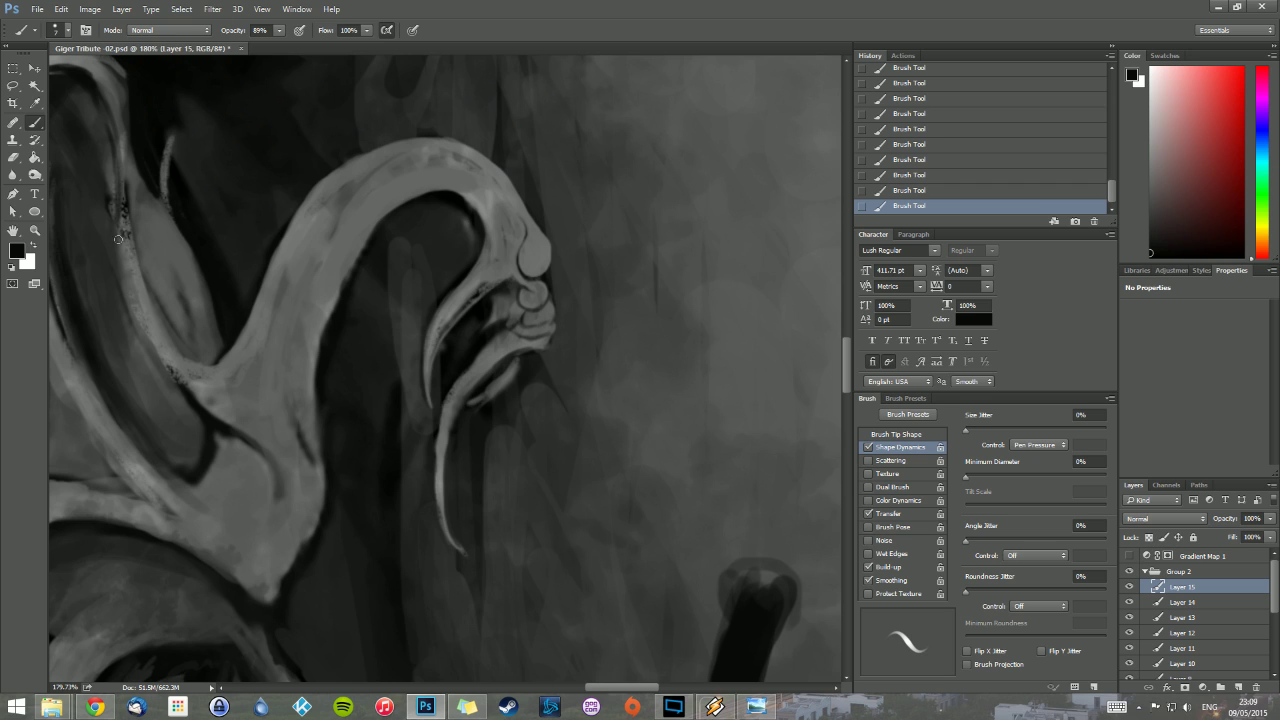
Step: Sharpen the edge of the thin ridge beside the membrane with black strokes
{"action": "left_click_drag", "start_coordinate": [121, 245], "coordinate": [131, 321]}
{"action": "mouse_move", "coordinate": [126, 276]}
{"action": "left_mouse_down"}
{"action": "mouse_move", "coordinate": [136, 326]}
{"action": "mouse_move", "coordinate": [163, 365]}
{"action": "left_mouse_up"}
{"action": "left_click_drag", "start_coordinate": [131, 303], "coordinate": [171, 377]}
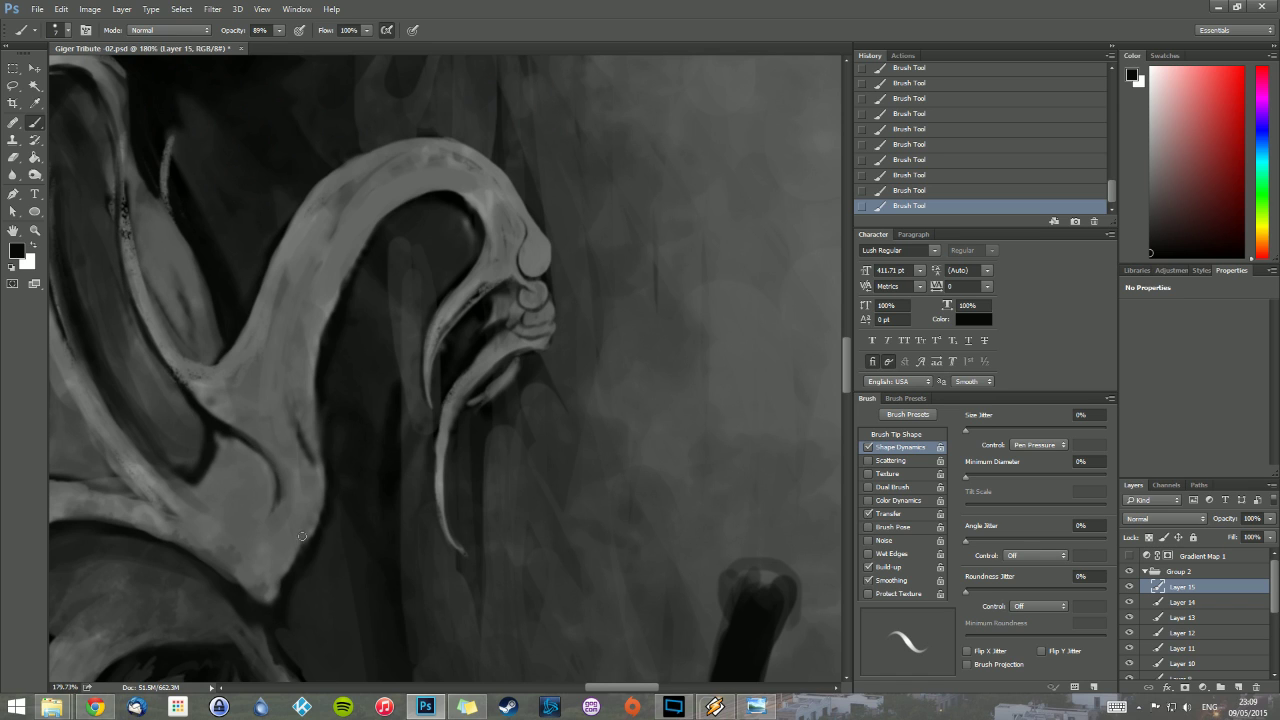
Step: Draw a black crease at the base of the curved neck and paint its outer edge with sampled dark grey
{"action": "mouse_move", "coordinate": [297, 506]}
{"action": "left_mouse_down"}
{"action": "mouse_move", "coordinate": [305, 537]}
{"action": "mouse_move", "coordinate": [299, 481]}
{"action": "left_mouse_up"}
{"action": "left_click", "coordinate": [311, 527], "text": "alt"}
{"action": "mouse_move", "coordinate": [312, 528]}
{"action": "left_mouse_down"}
{"action": "mouse_move", "coordinate": [319, 418]}
{"action": "mouse_move", "coordinate": [314, 521]}
{"action": "mouse_move", "coordinate": [325, 488]}
{"action": "mouse_move", "coordinate": [320, 504]}
{"action": "mouse_move", "coordinate": [307, 381]}
{"action": "mouse_move", "coordinate": [316, 339]}
{"action": "mouse_move", "coordinate": [316, 408]}
{"action": "mouse_move", "coordinate": [315, 352]}
{"action": "mouse_move", "coordinate": [308, 396]}
{"action": "mouse_move", "coordinate": [355, 251]}
{"action": "left_mouse_up"}
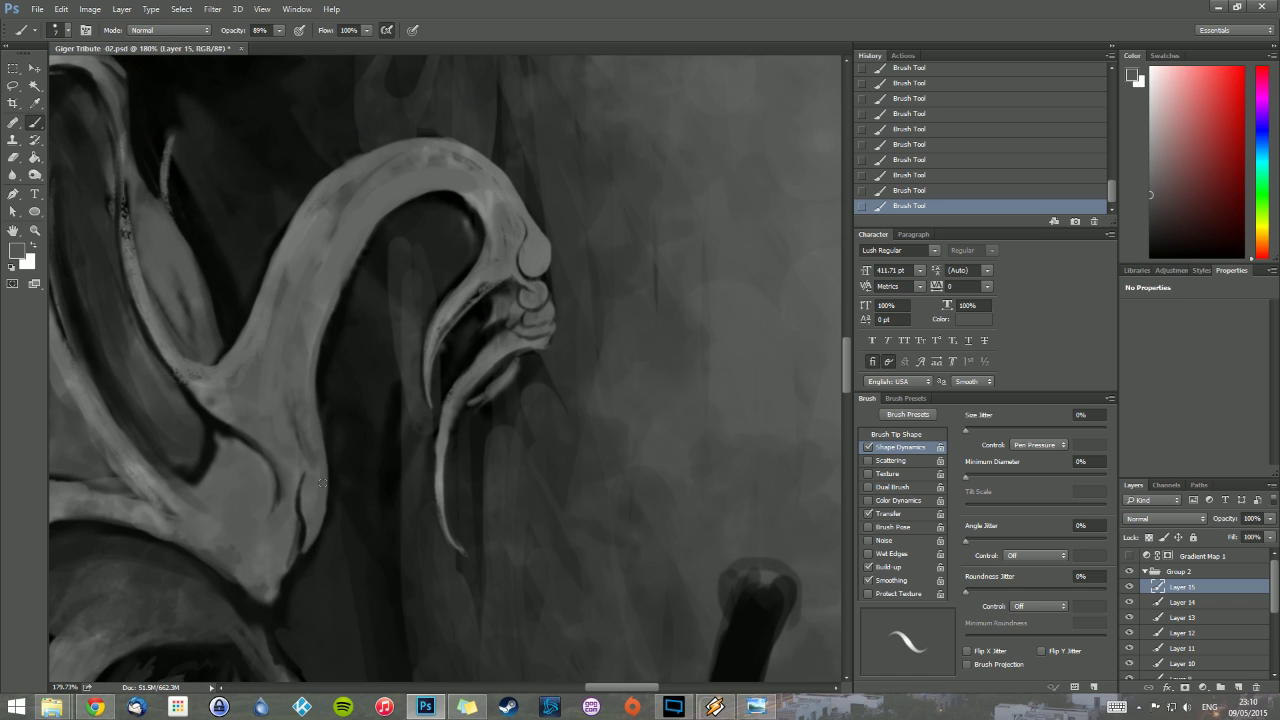
Step: Touch up the creature's upper mandible with sampled greys, and reset the brush to black at 1 px
{"action": "left_click", "coordinate": [482, 279], "text": "alt"}
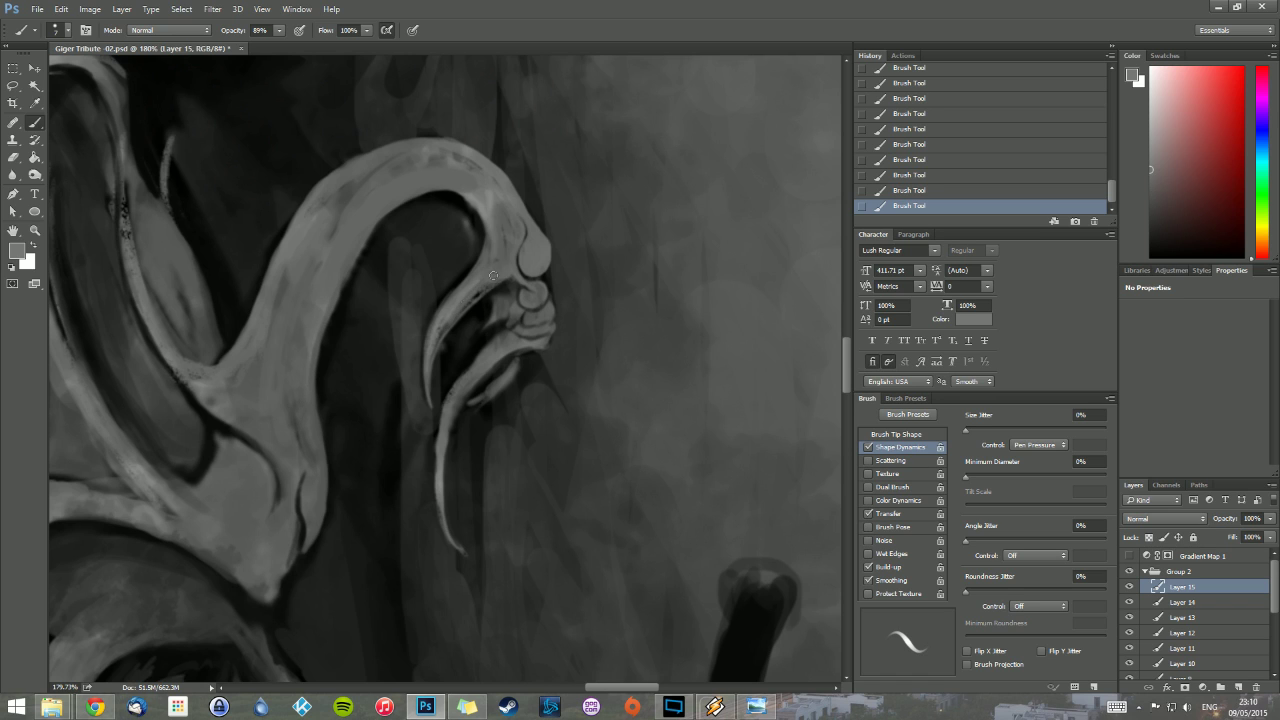
{"action": "left_click", "coordinate": [457, 178], "text": "alt"}
{"action": "key", "text": "d"}
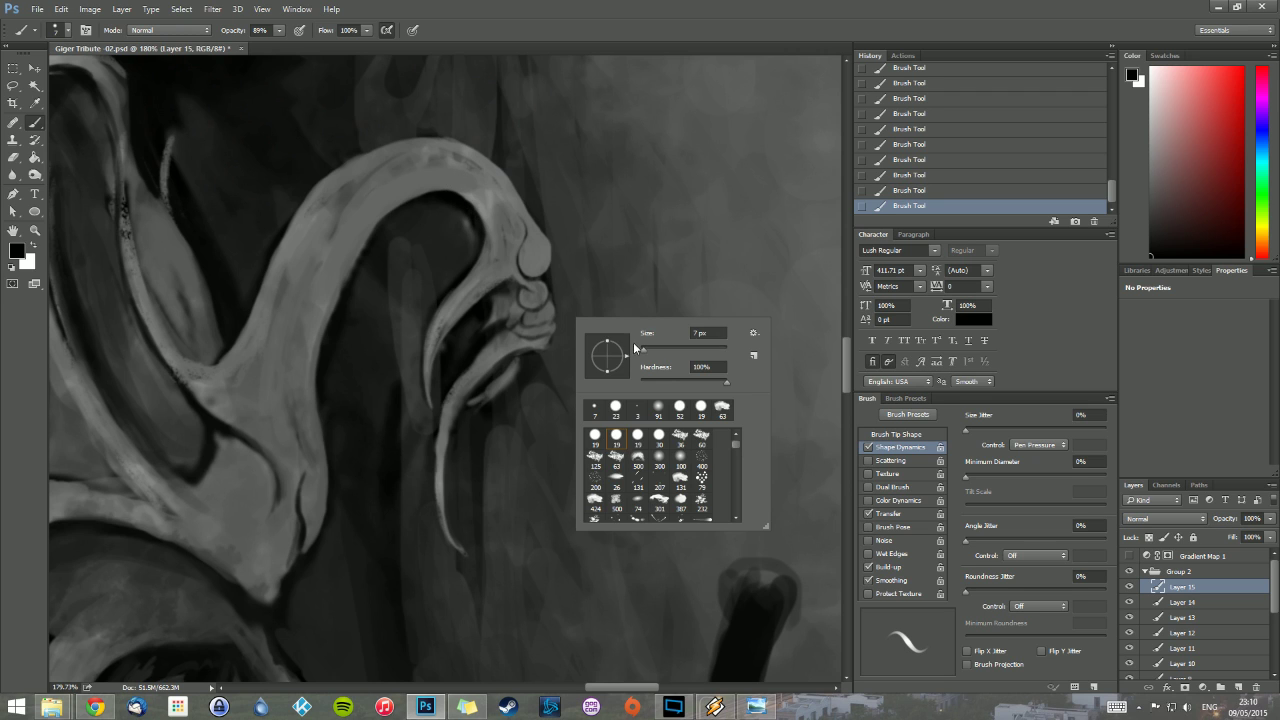
{"action": "right_click", "coordinate": [636, 348]}
{"action": "left_click_drag", "start_coordinate": [644, 353], "coordinate": [639, 353]}
Step: Sample the nose's grey, set the brush to 7 px, and soften the facial folds and lower mandible
{"action": "left_click", "coordinate": [543, 257], "text": "alt"}
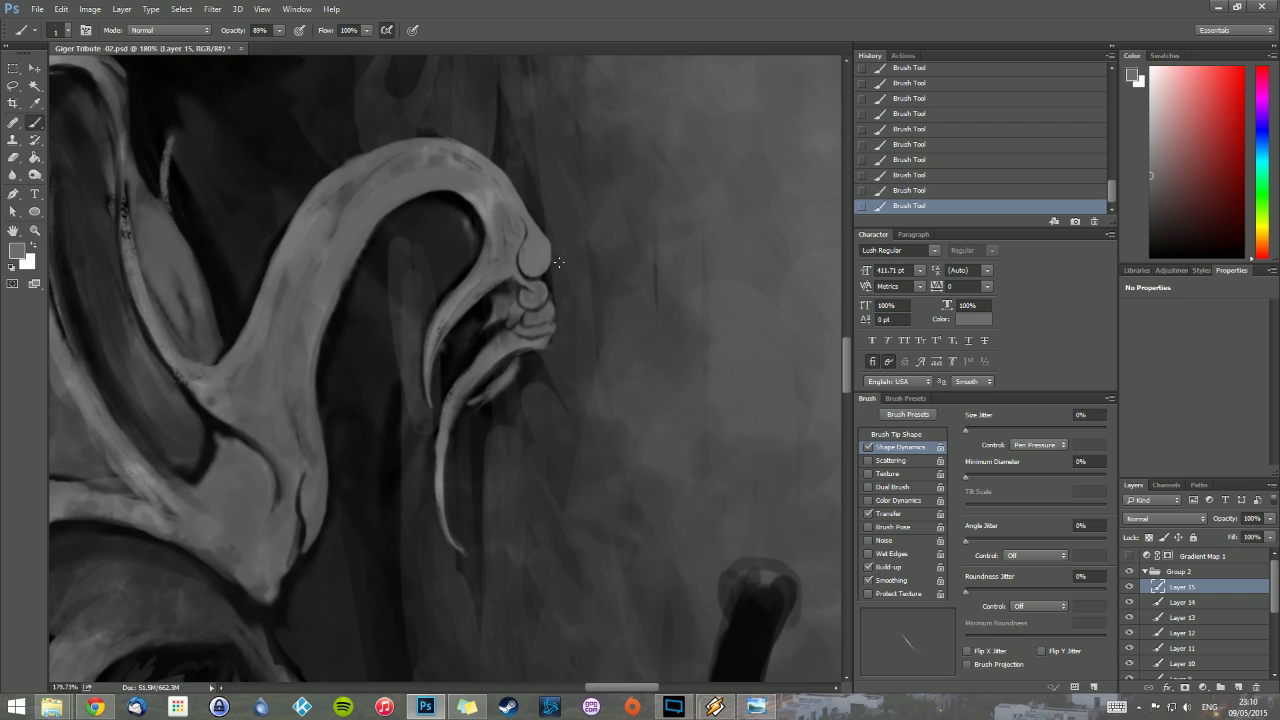
{"action": "right_click", "coordinate": [565, 264]}
{"action": "left_click_drag", "start_coordinate": [632, 296], "coordinate": [637, 296]}
{"action": "left_click", "coordinate": [545, 281]}
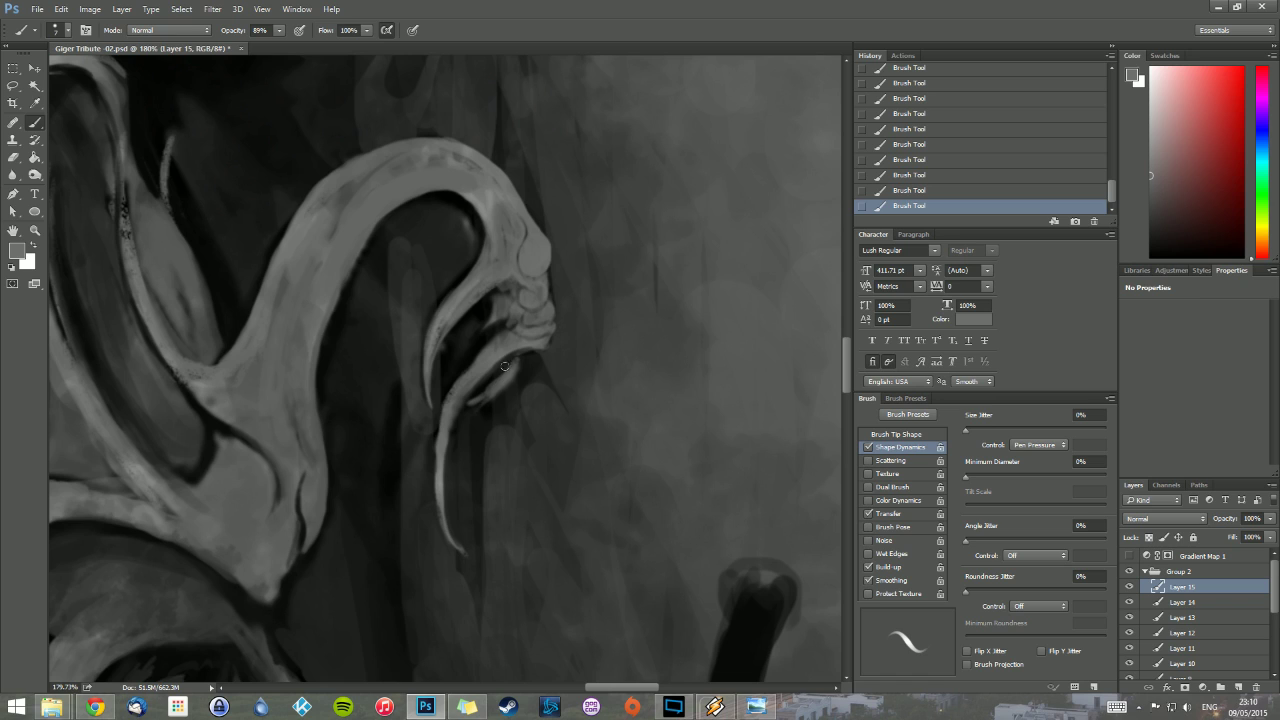
{"action": "mouse_move", "coordinate": [505, 366]}
{"action": "left_mouse_down"}
{"action": "mouse_move", "coordinate": [472, 403]}
{"action": "mouse_move", "coordinate": [483, 364]}
{"action": "mouse_move", "coordinate": [456, 393]}
{"action": "mouse_move", "coordinate": [490, 343]}
{"action": "left_mouse_up"}
{"action": "left_click_drag", "start_coordinate": [443, 479], "coordinate": [445, 416]}
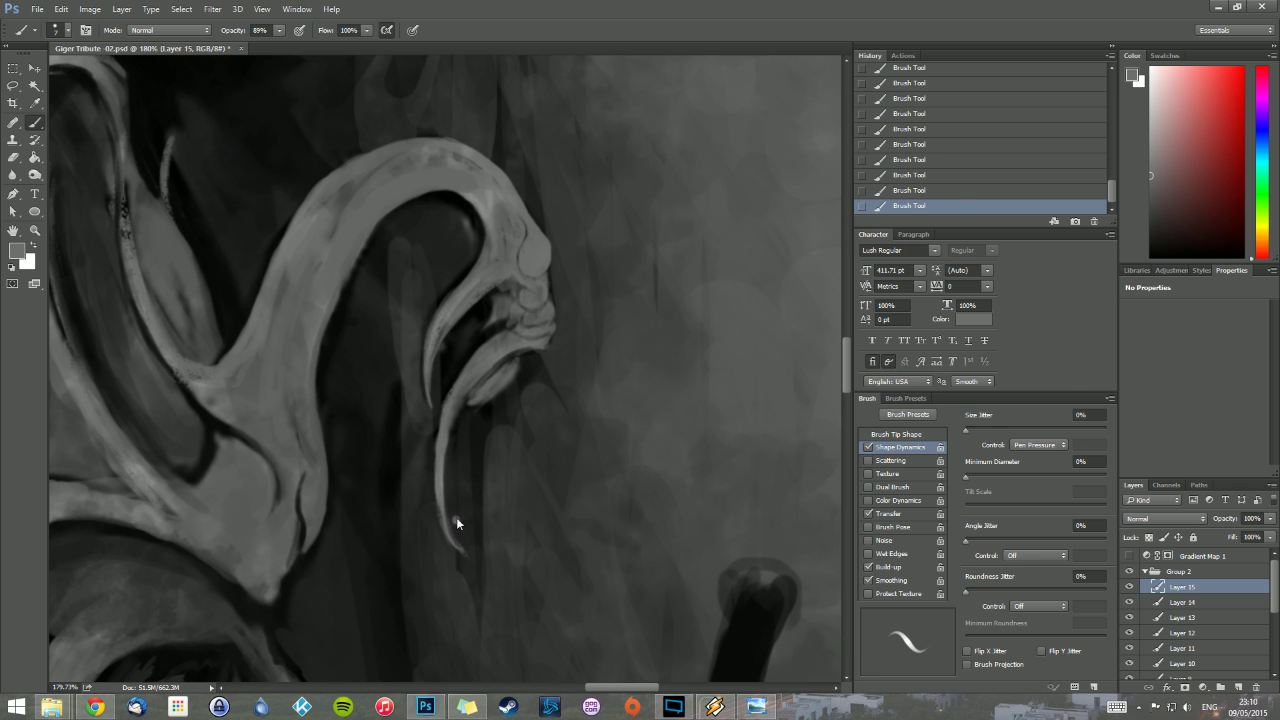
{"action": "key", "text": "super"}
{"action": "key", "text": "super"}
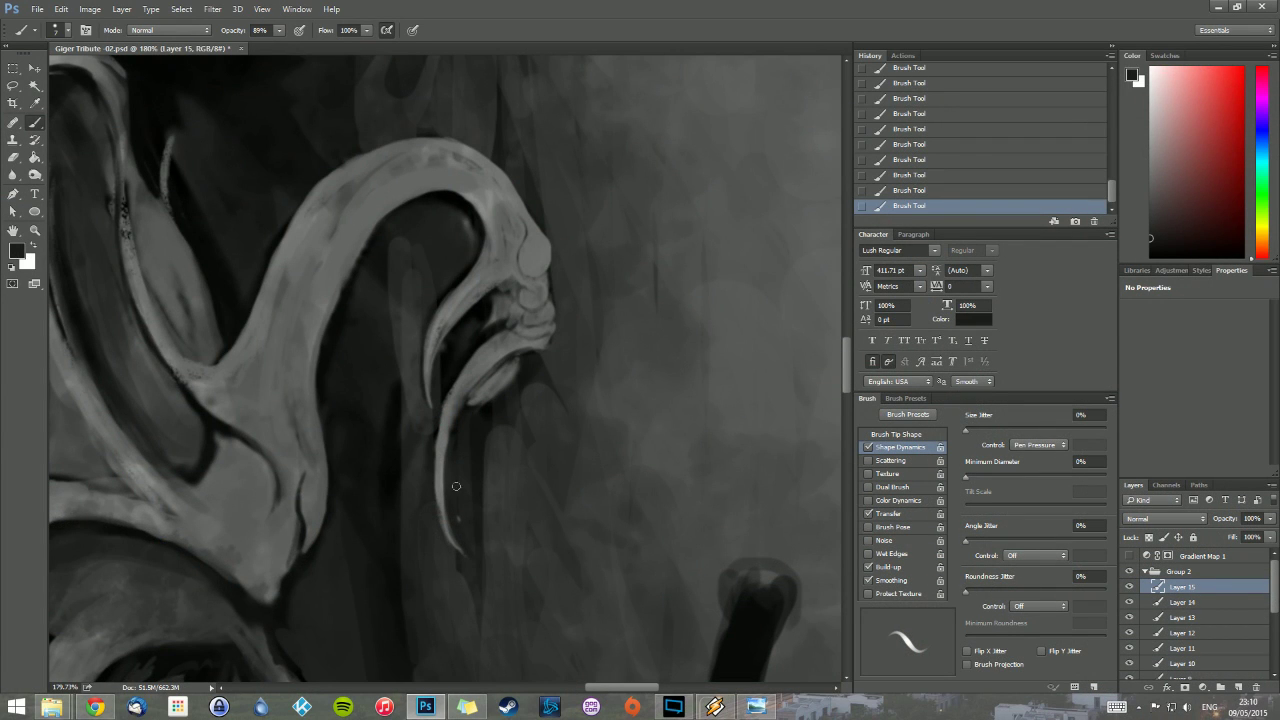
Step: Set the brush to 4 px and refine the edges of the creature's curved lower mandible with sampled black and greys
{"action": "left_click", "coordinate": [486, 308], "text": "alt"}
{"action": "right_click", "coordinate": [531, 328]}
{"action": "left_click_drag", "start_coordinate": [606, 358], "coordinate": [602, 357]}
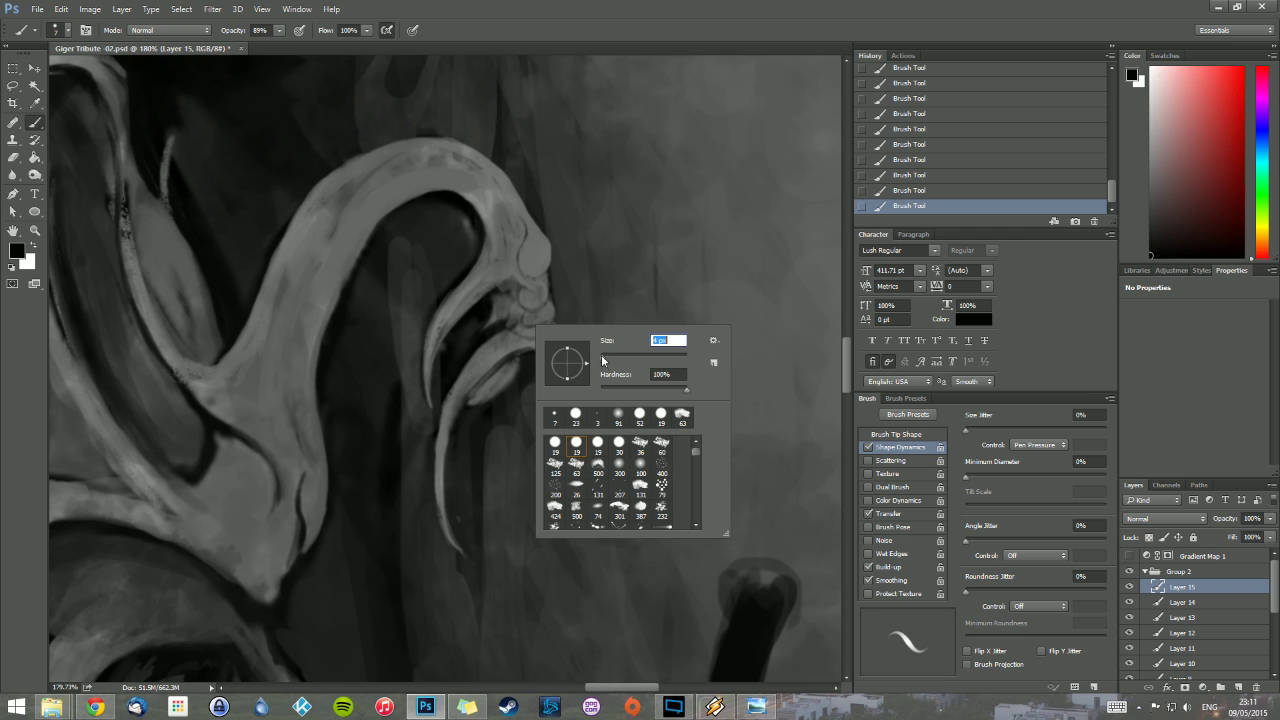
{"action": "left_click", "coordinate": [473, 389]}
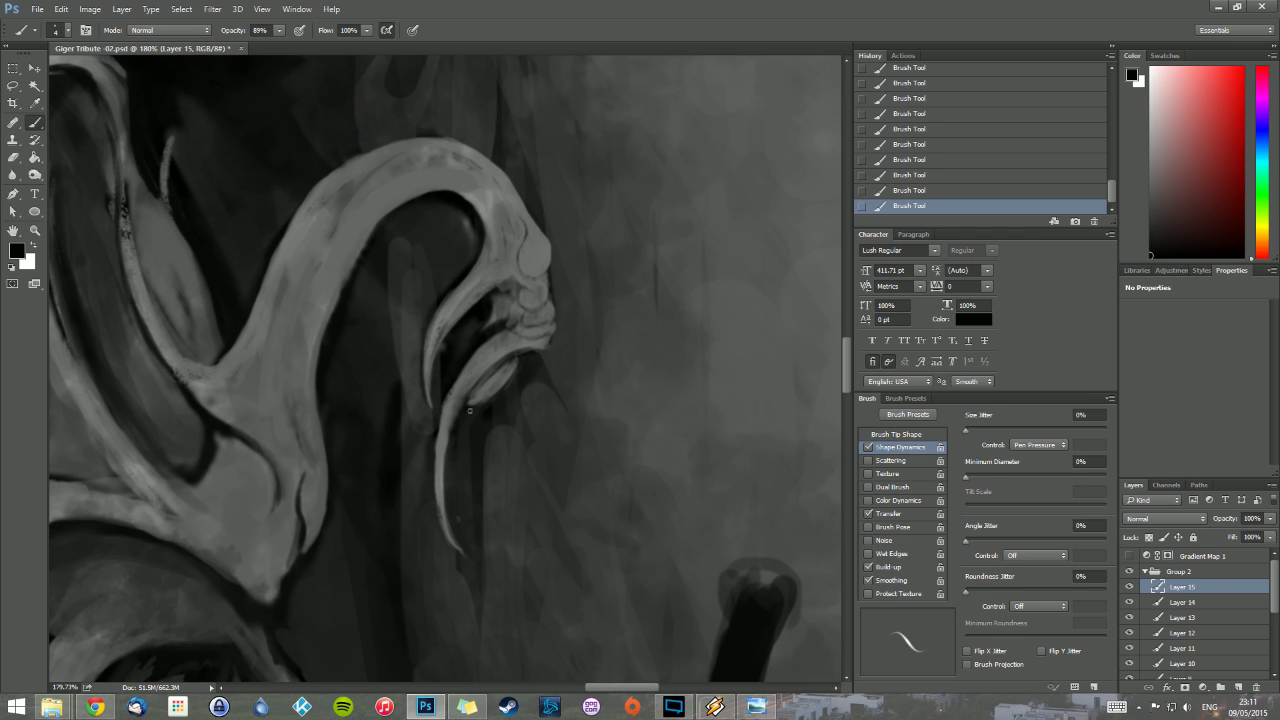
{"action": "left_click", "coordinate": [447, 420], "text": "alt"}
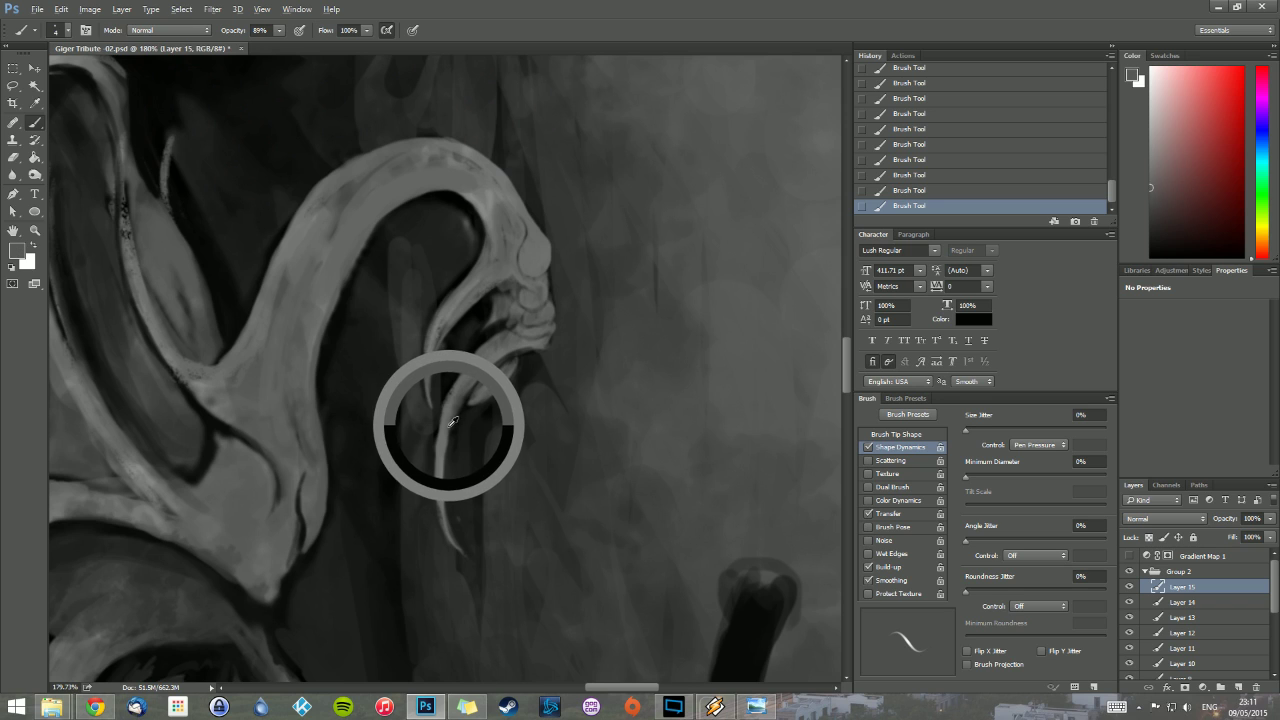
{"action": "left_click", "coordinate": [443, 445], "text": "alt"}
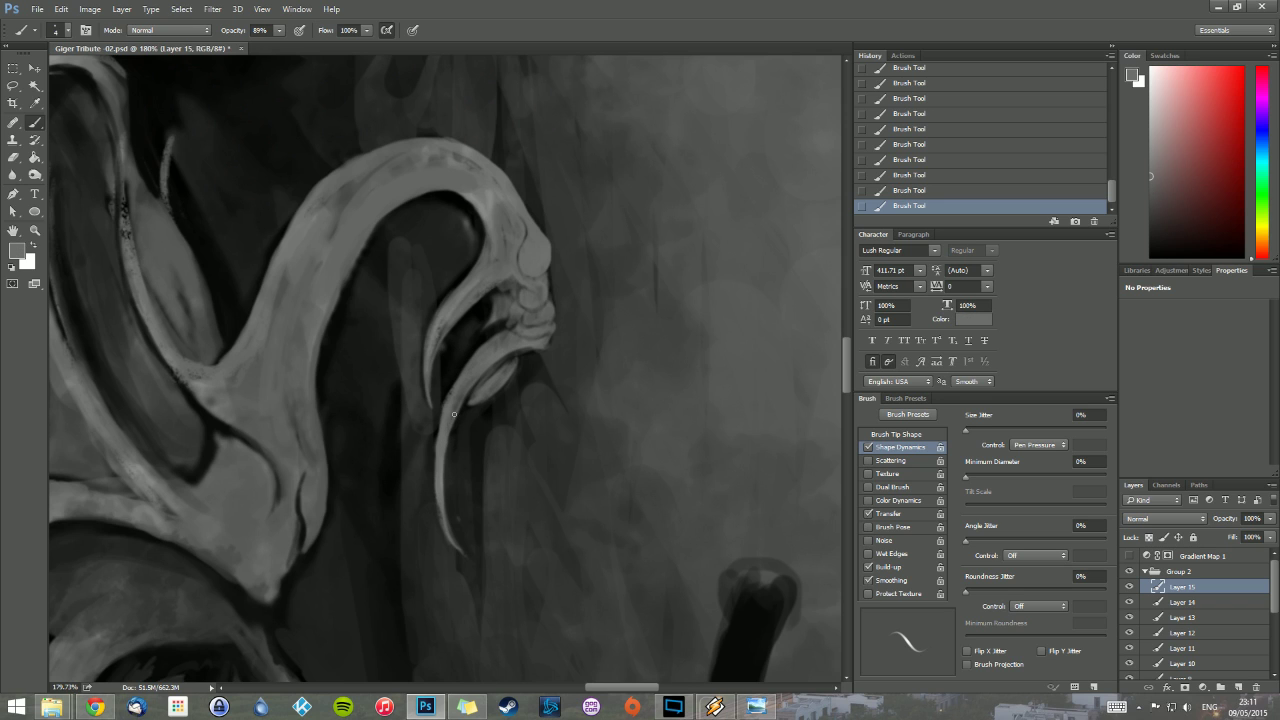
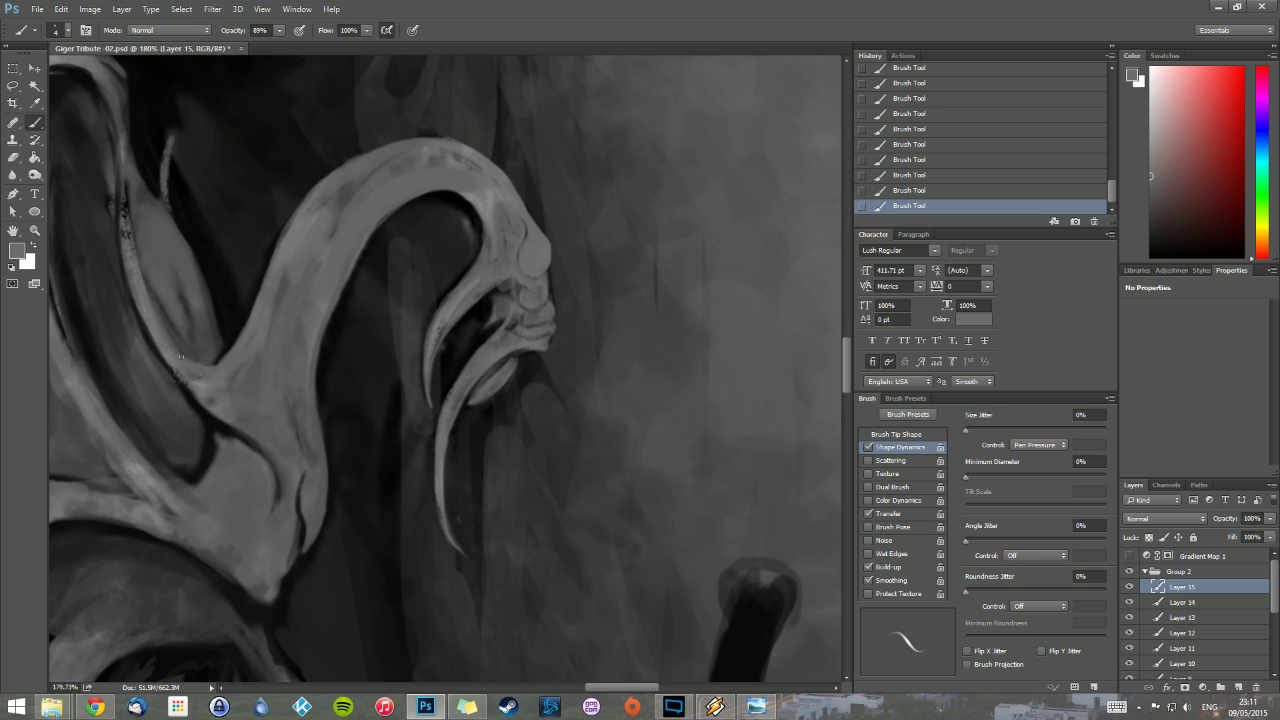
Step: Clean up the ridge junction, membrane rim and crease at the base of the curved neck with the sampled grey
{"action": "left_click_drag", "start_coordinate": [204, 367], "coordinate": [240, 334]}
{"action": "mouse_move", "coordinate": [195, 397]}
{"action": "left_mouse_down"}
{"action": "mouse_move", "coordinate": [178, 371]}
{"action": "mouse_move", "coordinate": [255, 439]}
{"action": "mouse_move", "coordinate": [241, 439]}
{"action": "left_mouse_up"}
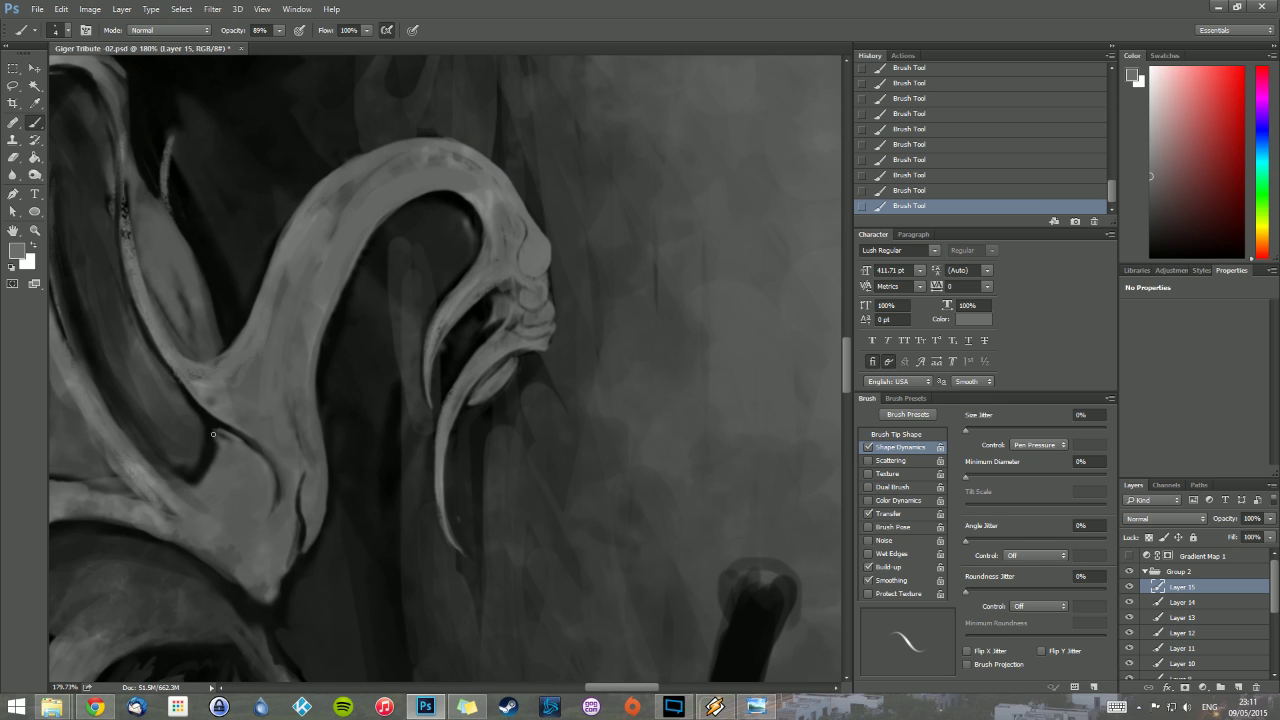
{"action": "mouse_move", "coordinate": [213, 434]}
{"action": "left_mouse_down"}
{"action": "mouse_move", "coordinate": [188, 492]}
{"action": "mouse_move", "coordinate": [206, 502]}
{"action": "mouse_move", "coordinate": [143, 482]}
{"action": "mouse_move", "coordinate": [197, 479]}
{"action": "mouse_move", "coordinate": [171, 474]}
{"action": "mouse_move", "coordinate": [123, 427]}
{"action": "mouse_move", "coordinate": [134, 451]}
{"action": "mouse_move", "coordinate": [190, 491]}
{"action": "left_mouse_up"}
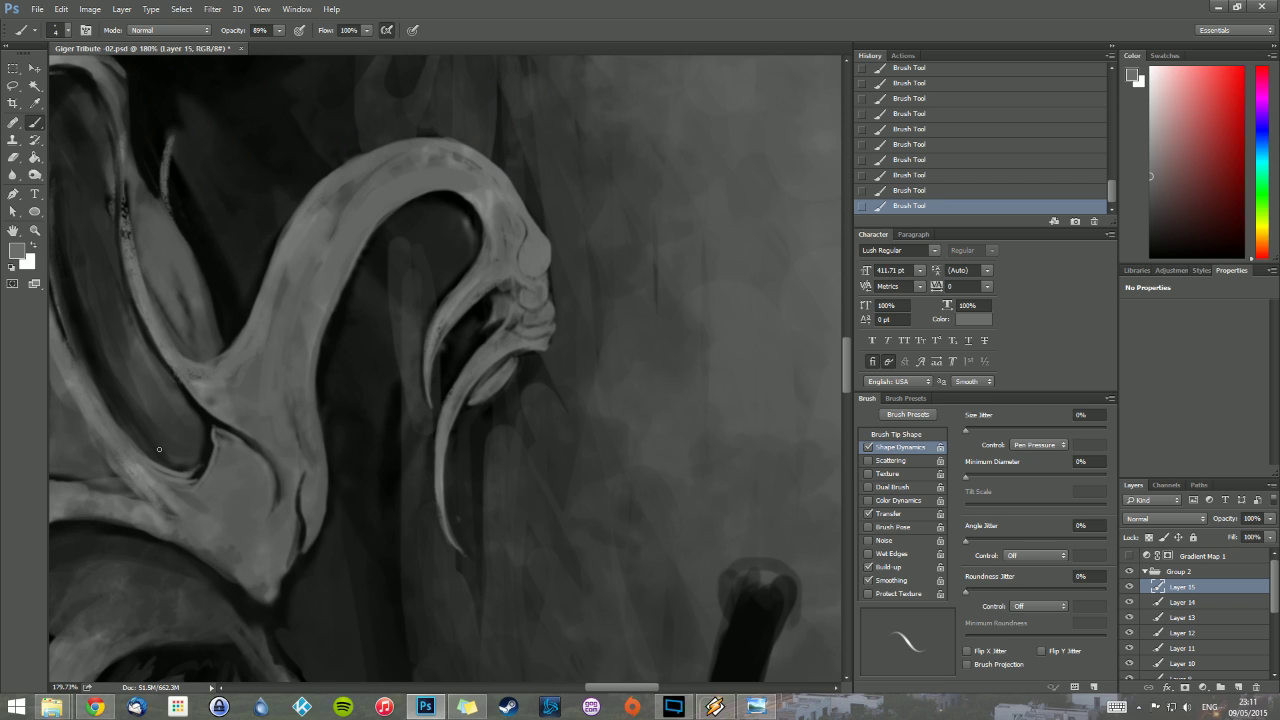
{"action": "left_click_drag", "start_coordinate": [155, 457], "coordinate": [181, 466]}
{"action": "mouse_move", "coordinate": [300, 519]}
{"action": "left_mouse_down"}
{"action": "mouse_move", "coordinate": [304, 474]}
{"action": "mouse_move", "coordinate": [283, 503]}
{"action": "left_mouse_up"}
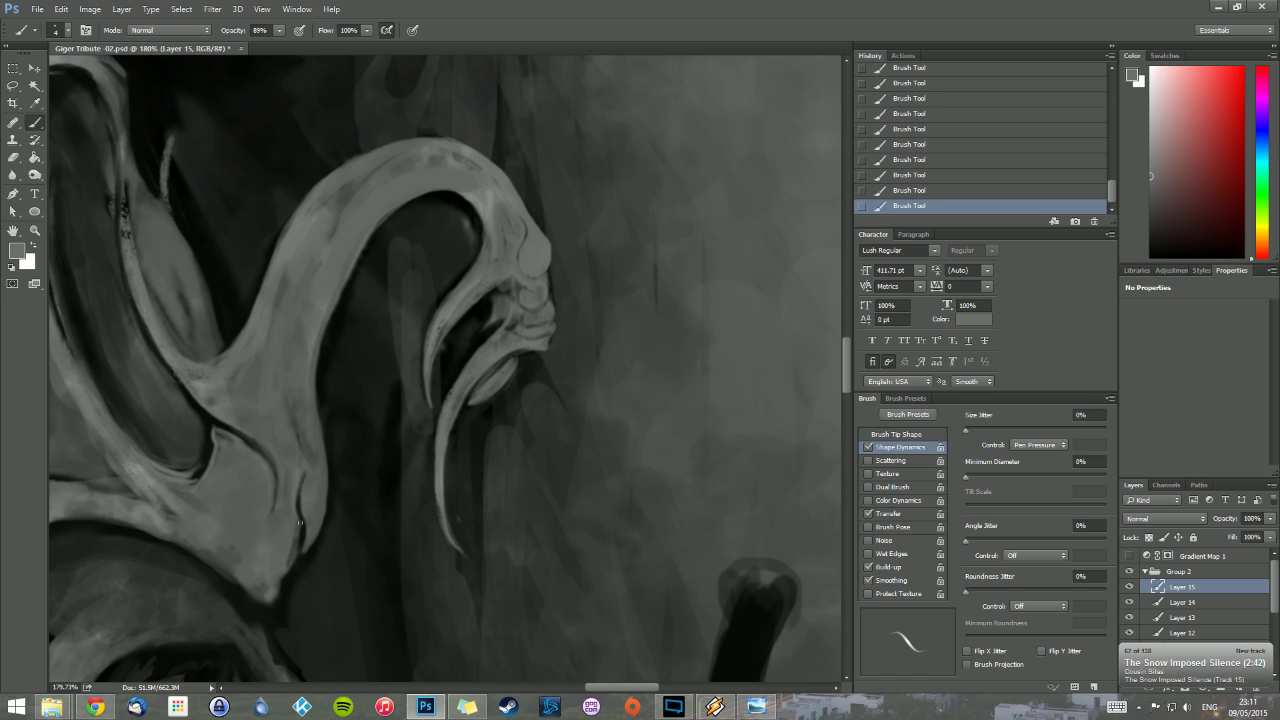
Step: Sample dark tones beside the headpiece's pointed tip, and paint a black crease across the brow and nose bridge of the face below
{"action": "left_click", "coordinate": [300, 578], "text": "alt"}
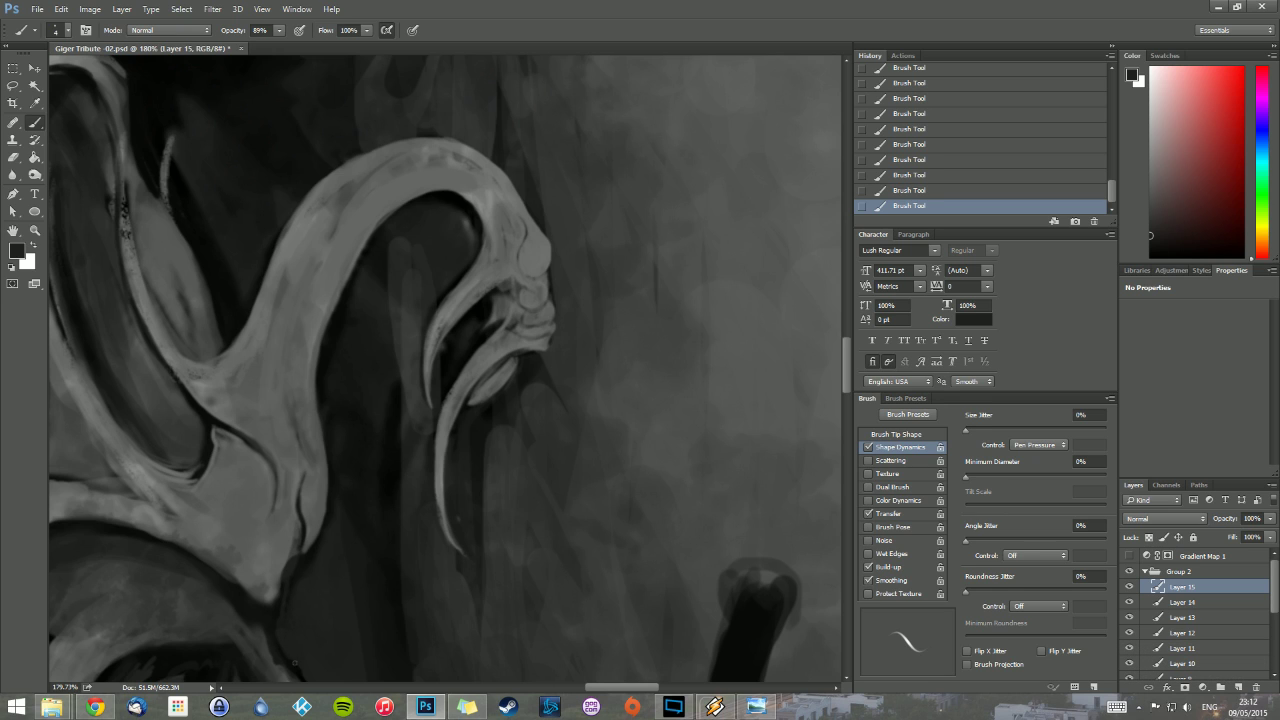
{"action": "left_click_drag", "start_coordinate": [284, 590], "coordinate": [313, 338]}
{"action": "left_click", "coordinate": [312, 379], "text": "alt"}
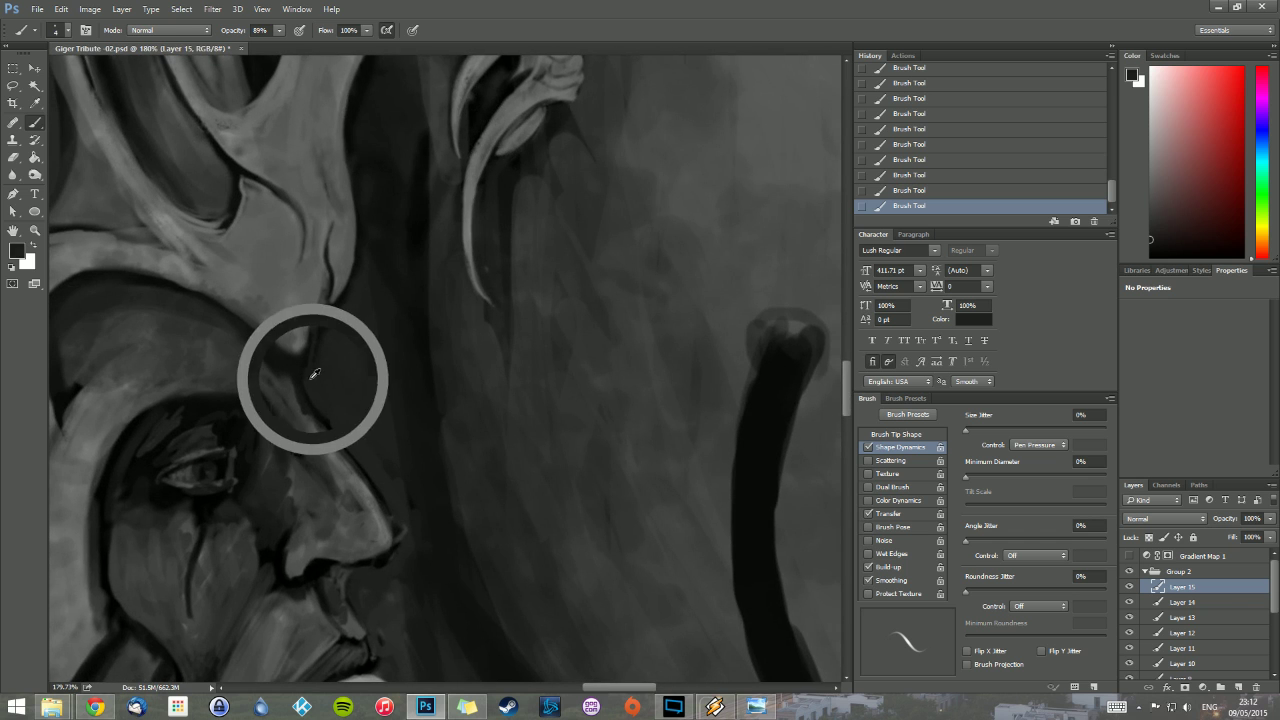
{"action": "left_click", "coordinate": [240, 395], "text": "alt"}
{"action": "left_click", "coordinate": [217, 465], "text": "alt"}
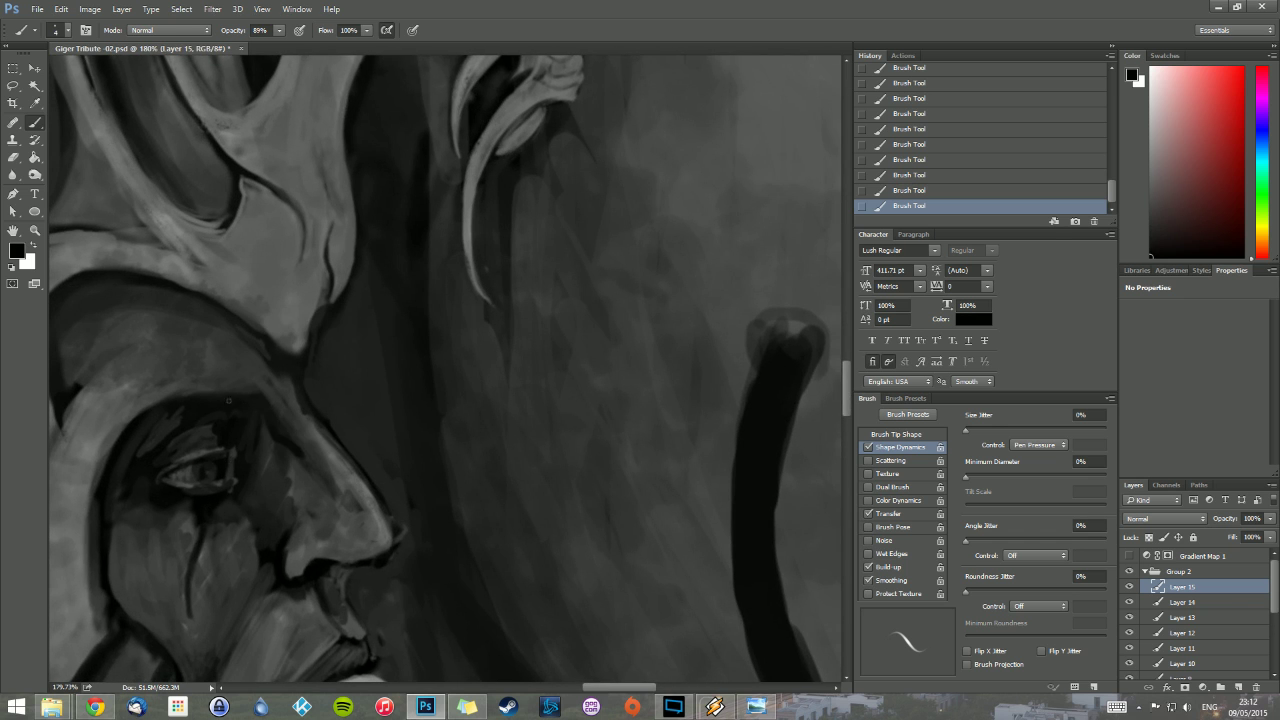
{"action": "mouse_move", "coordinate": [231, 381]}
{"action": "left_mouse_down"}
{"action": "mouse_move", "coordinate": [262, 383]}
{"action": "mouse_move", "coordinate": [266, 364]}
{"action": "mouse_move", "coordinate": [265, 395]}
{"action": "mouse_move", "coordinate": [277, 389]}
{"action": "mouse_move", "coordinate": [280, 405]}
{"action": "mouse_move", "coordinate": [290, 384]}
{"action": "mouse_move", "coordinate": [318, 419]}
{"action": "left_mouse_up"}
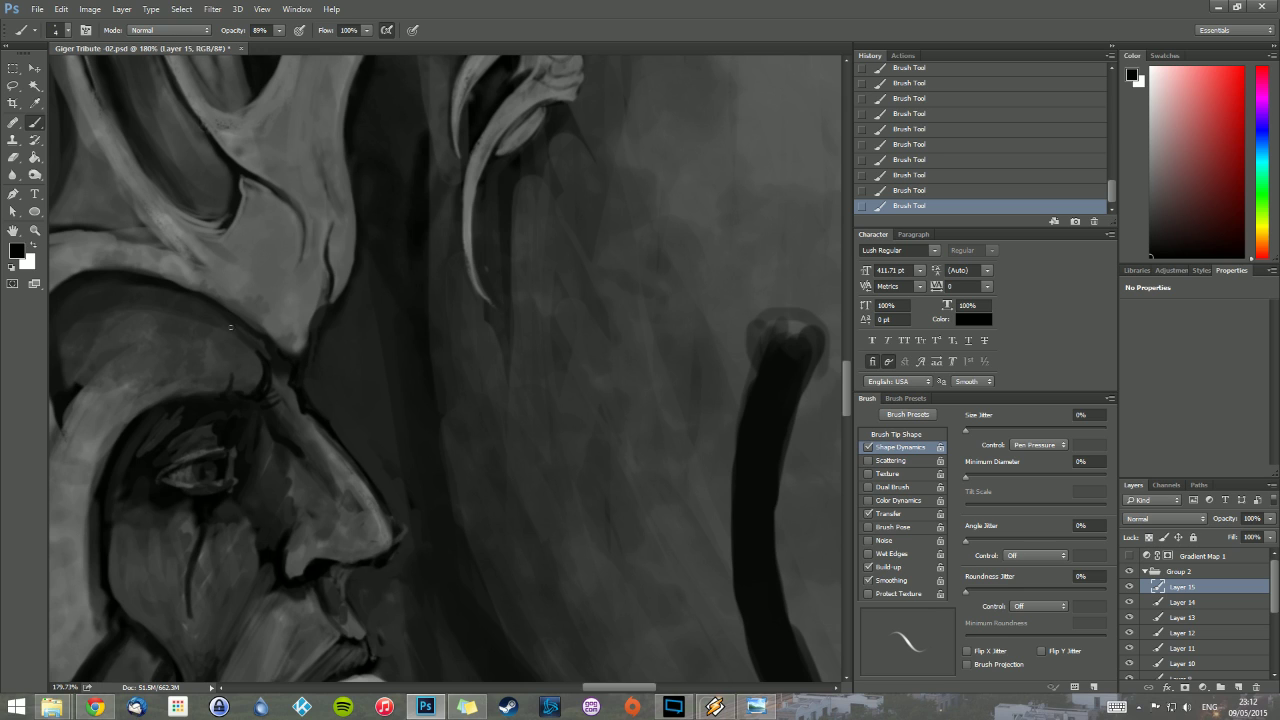
Step: Draw a black hooked crease on the headpiece above its pointed tip and deepen the crease along its outer edge
{"action": "left_click_drag", "start_coordinate": [277, 344], "coordinate": [256, 313]}
{"action": "mouse_move", "coordinate": [229, 271]}
{"action": "left_mouse_down"}
{"action": "mouse_move", "coordinate": [256, 294]}
{"action": "mouse_move", "coordinate": [266, 333]}
{"action": "left_mouse_up"}
{"action": "mouse_move", "coordinate": [245, 283]}
{"action": "left_mouse_down"}
{"action": "mouse_move", "coordinate": [239, 259]}
{"action": "mouse_move", "coordinate": [262, 248]}
{"action": "mouse_move", "coordinate": [240, 255]}
{"action": "mouse_move", "coordinate": [238, 272]}
{"action": "mouse_move", "coordinate": [262, 315]}
{"action": "mouse_move", "coordinate": [257, 249]}
{"action": "mouse_move", "coordinate": [266, 260]}
{"action": "left_mouse_up"}
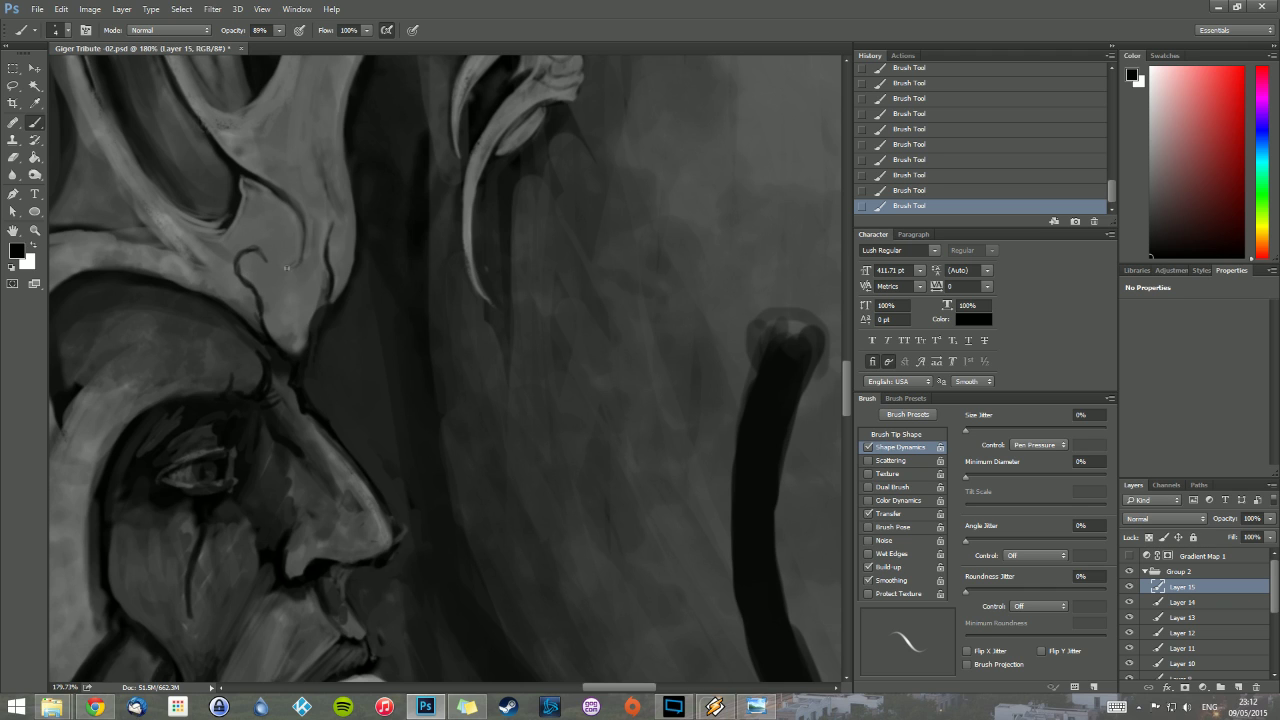
{"action": "left_click_drag", "start_coordinate": [338, 218], "coordinate": [325, 252]}
{"action": "mouse_move", "coordinate": [316, 302]}
{"action": "left_mouse_down"}
{"action": "mouse_move", "coordinate": [320, 286]}
{"action": "mouse_move", "coordinate": [306, 336]}
{"action": "left_mouse_up"}
{"action": "mouse_move", "coordinate": [323, 280]}
{"action": "left_mouse_down"}
{"action": "mouse_move", "coordinate": [315, 338]}
{"action": "mouse_move", "coordinate": [309, 318]}
{"action": "mouse_move", "coordinate": [327, 275]}
{"action": "left_mouse_up"}
{"action": "left_click", "coordinate": [320, 335], "text": "alt"}
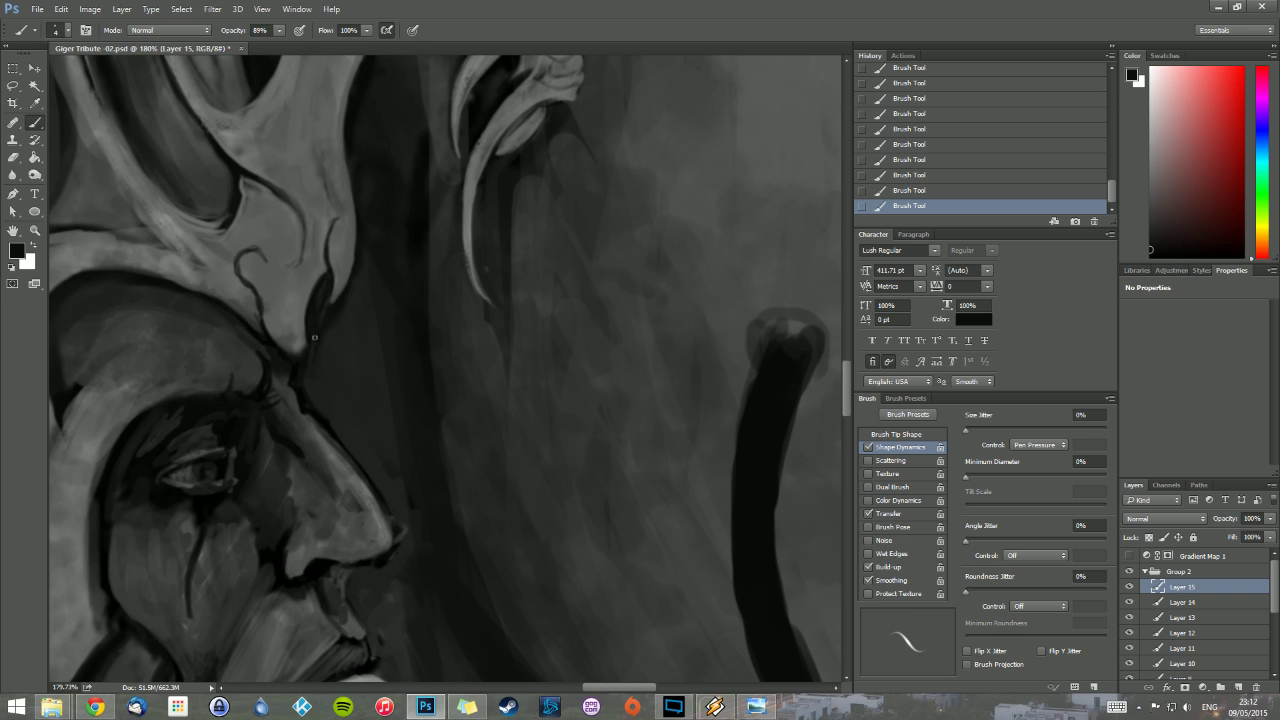
Step: Sample a dark grey and soften the headpiece's tip, the brow crease and the shading along the nose bridge
{"action": "left_click", "coordinate": [331, 298], "text": "alt"}
{"action": "left_click_drag", "start_coordinate": [305, 325], "coordinate": [301, 358]}
{"action": "mouse_move", "coordinate": [297, 345]}
{"action": "left_mouse_down"}
{"action": "mouse_move", "coordinate": [294, 357]}
{"action": "mouse_move", "coordinate": [269, 338]}
{"action": "left_mouse_up"}
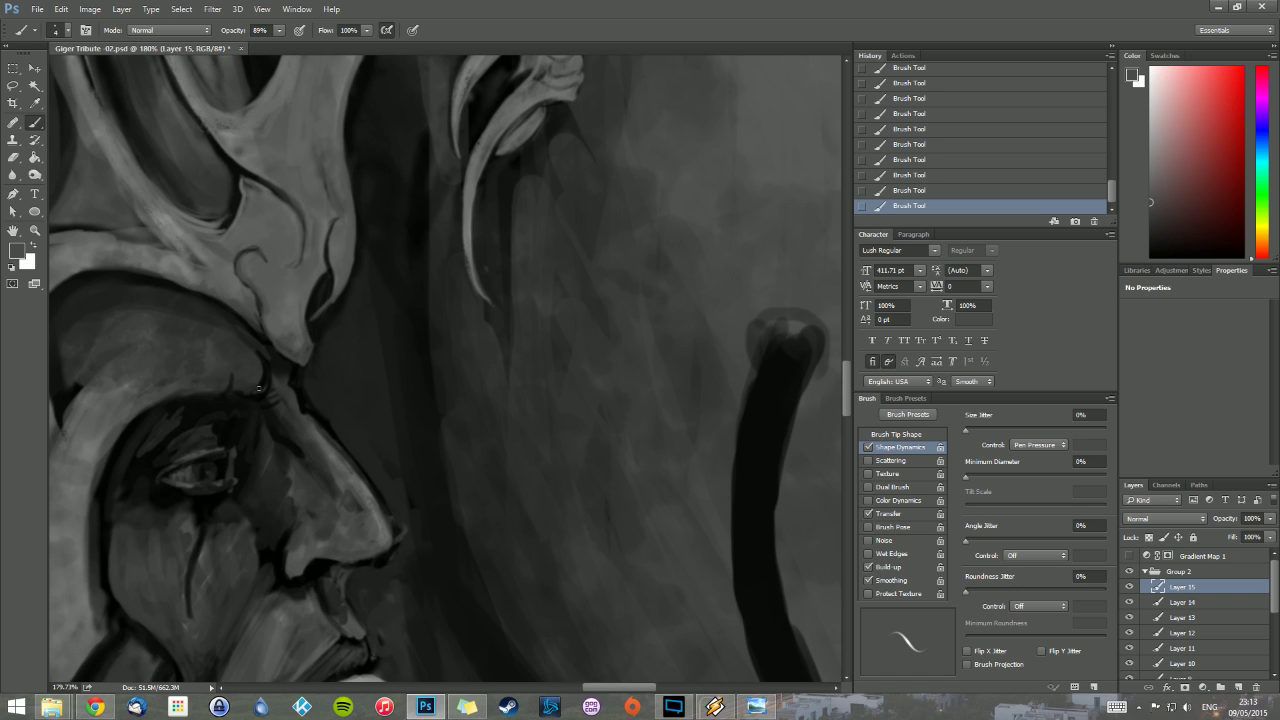
{"action": "mouse_move", "coordinate": [264, 382]}
{"action": "left_mouse_down"}
{"action": "mouse_move", "coordinate": [262, 354]}
{"action": "mouse_move", "coordinate": [265, 386]}
{"action": "left_mouse_up"}
{"action": "mouse_move", "coordinate": [283, 438]}
{"action": "left_mouse_down"}
{"action": "mouse_move", "coordinate": [325, 407]}
{"action": "mouse_move", "coordinate": [310, 413]}
{"action": "mouse_move", "coordinate": [363, 486]}
{"action": "mouse_move", "coordinate": [317, 441]}
{"action": "mouse_move", "coordinate": [318, 430]}
{"action": "mouse_move", "coordinate": [338, 438]}
{"action": "mouse_move", "coordinate": [369, 514]}
{"action": "mouse_move", "coordinate": [342, 486]}
{"action": "mouse_move", "coordinate": [359, 485]}
{"action": "mouse_move", "coordinate": [387, 516]}
{"action": "left_mouse_up"}
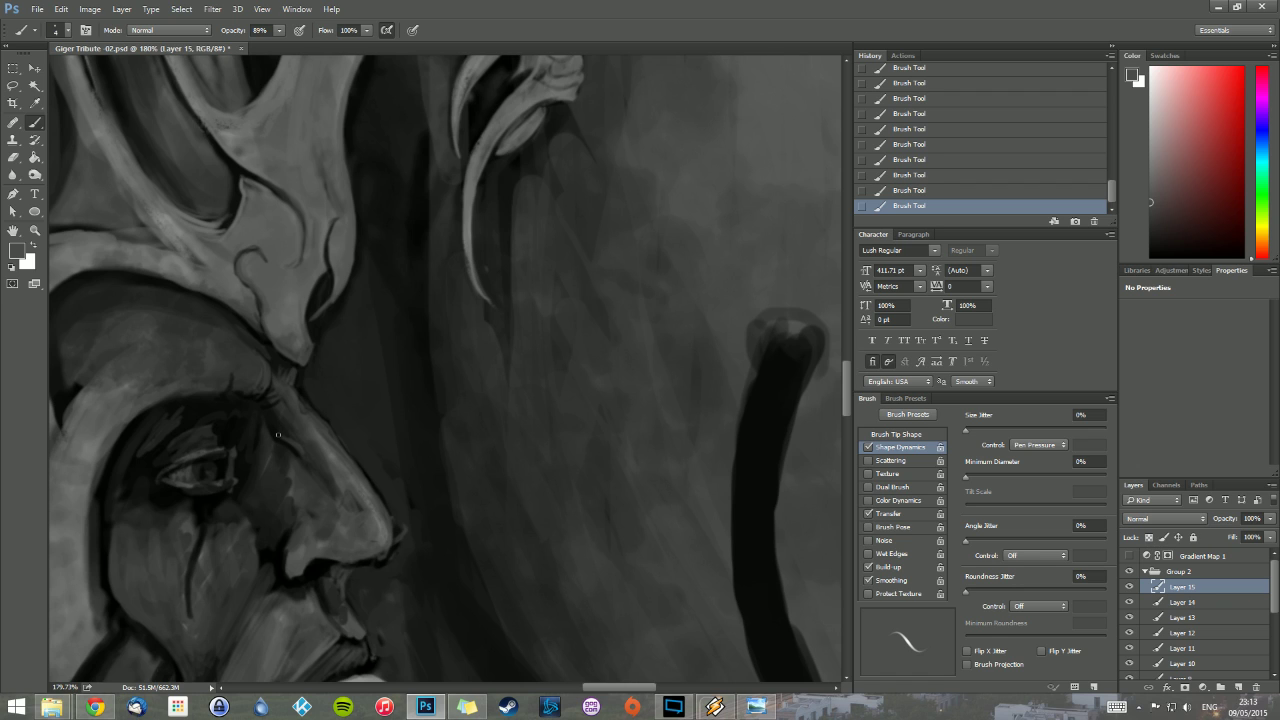
Step: Sample the dark tones around the eye socket and define the face's eye with black
{"action": "left_click", "coordinate": [268, 466], "text": "alt"}
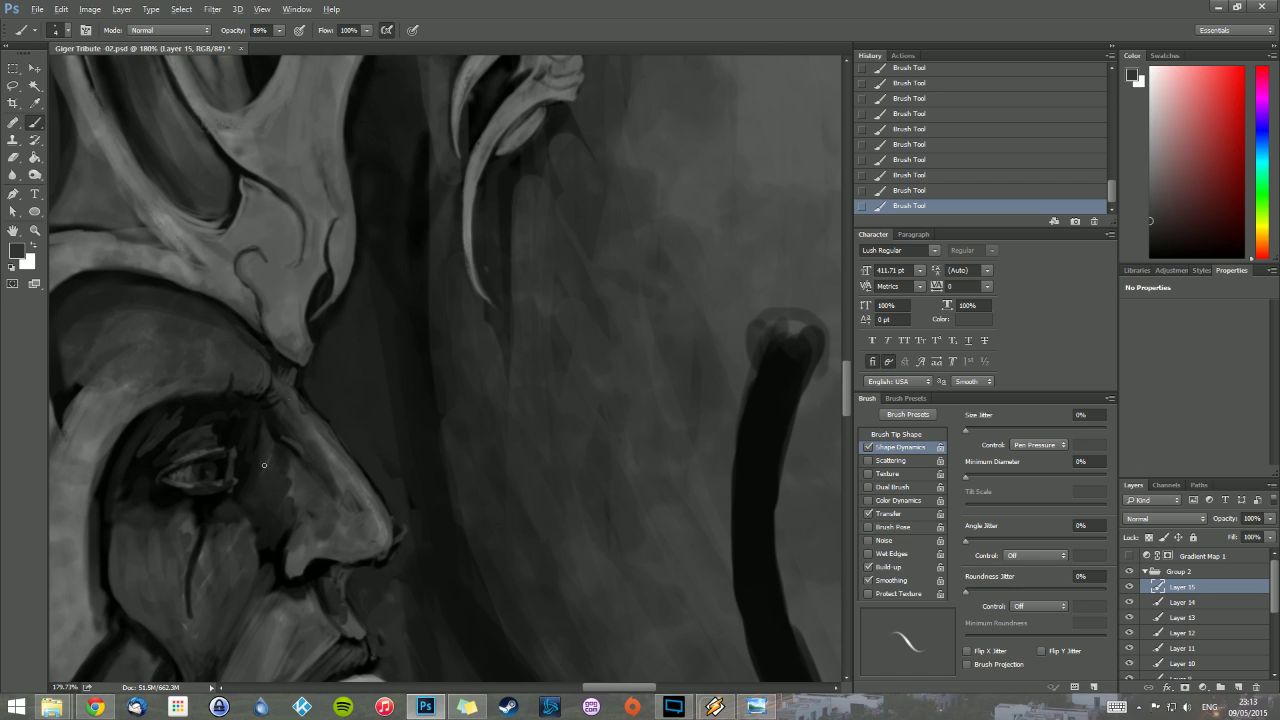
{"action": "left_click", "coordinate": [214, 499], "text": "alt"}
{"action": "left_click", "coordinate": [185, 482]}
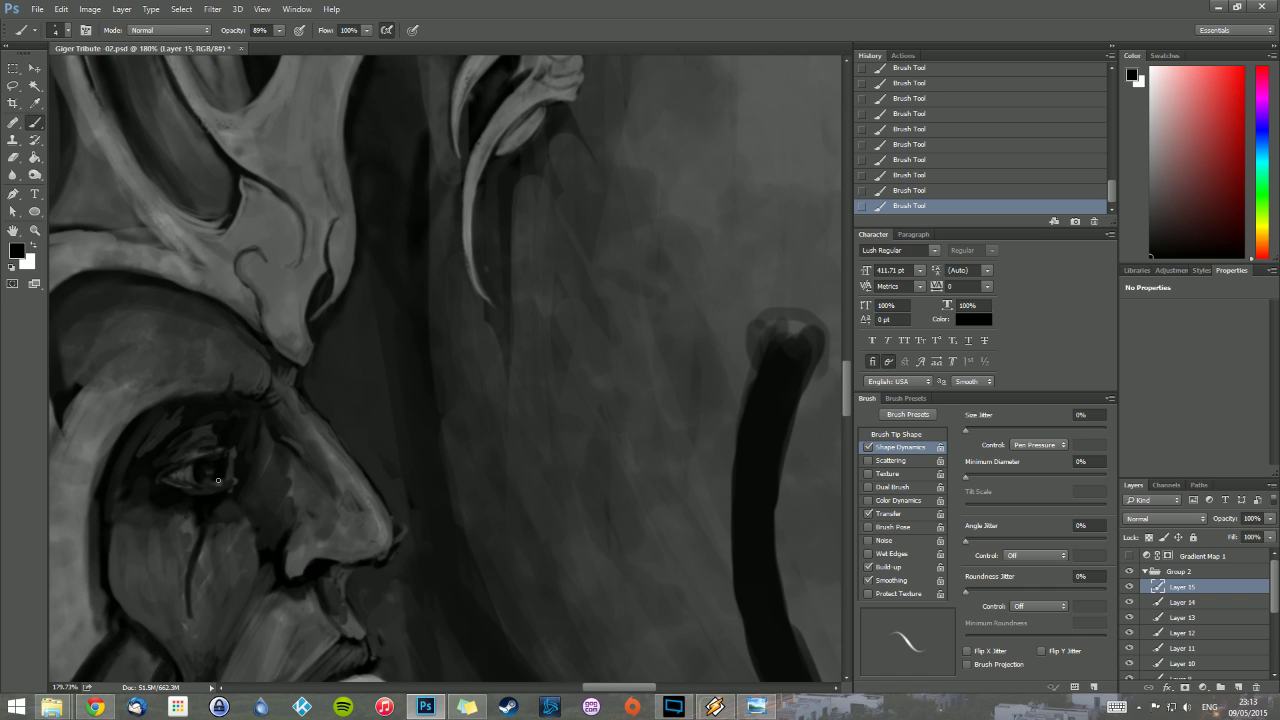
Step: Set the brush to 40 px and darken the eye socket, the side of the nose and the cheek with black and sampled dark grey
{"action": "right_click", "coordinate": [254, 453]}
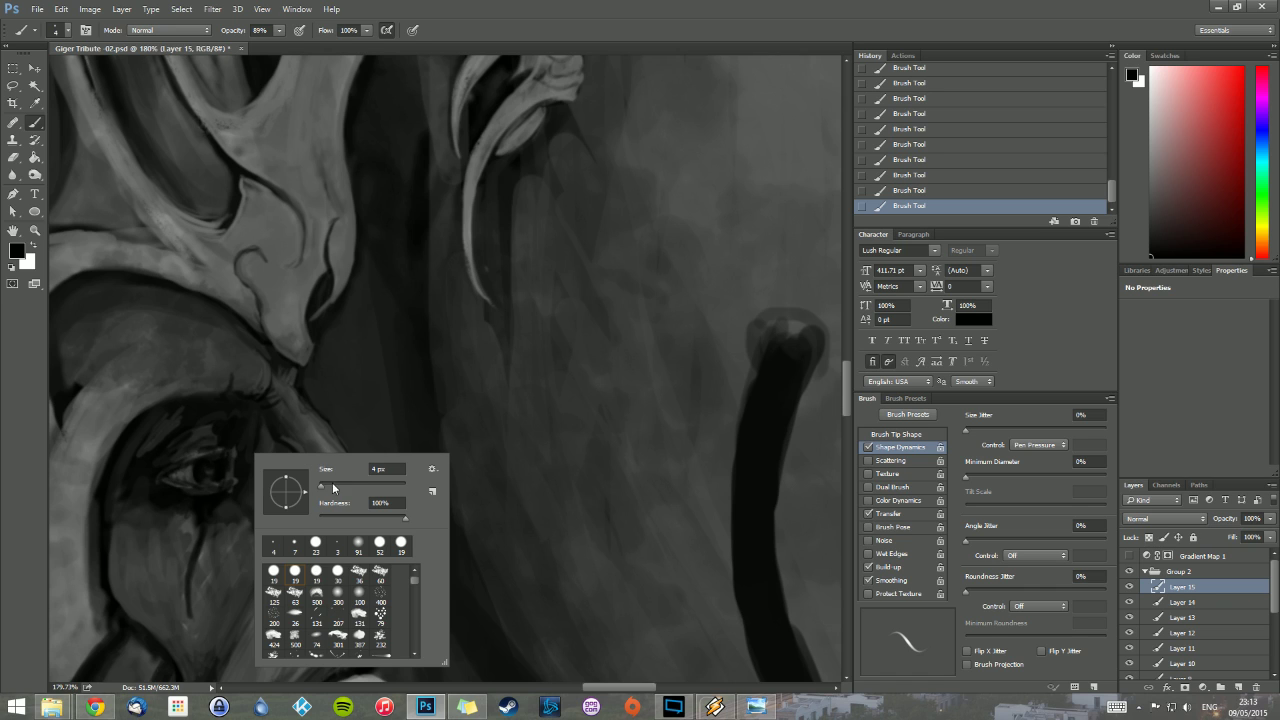
{"action": "type", "text": "40"}
{"action": "key", "text": "Return"}
{"action": "mouse_move", "coordinate": [247, 496]}
{"action": "left_mouse_down"}
{"action": "mouse_move", "coordinate": [190, 436]}
{"action": "mouse_move", "coordinate": [203, 417]}
{"action": "mouse_move", "coordinate": [221, 420]}
{"action": "mouse_move", "coordinate": [166, 429]}
{"action": "mouse_move", "coordinate": [208, 404]}
{"action": "mouse_move", "coordinate": [267, 430]}
{"action": "mouse_move", "coordinate": [266, 418]}
{"action": "mouse_move", "coordinate": [322, 507]}
{"action": "mouse_move", "coordinate": [266, 426]}
{"action": "mouse_move", "coordinate": [270, 456]}
{"action": "mouse_move", "coordinate": [205, 510]}
{"action": "mouse_move", "coordinate": [237, 549]}
{"action": "mouse_move", "coordinate": [278, 549]}
{"action": "mouse_move", "coordinate": [274, 524]}
{"action": "mouse_move", "coordinate": [234, 553]}
{"action": "mouse_move", "coordinate": [237, 610]}
{"action": "mouse_move", "coordinate": [263, 619]}
{"action": "mouse_move", "coordinate": [274, 564]}
{"action": "left_mouse_up"}
{"action": "left_click", "coordinate": [236, 552], "text": "alt"}
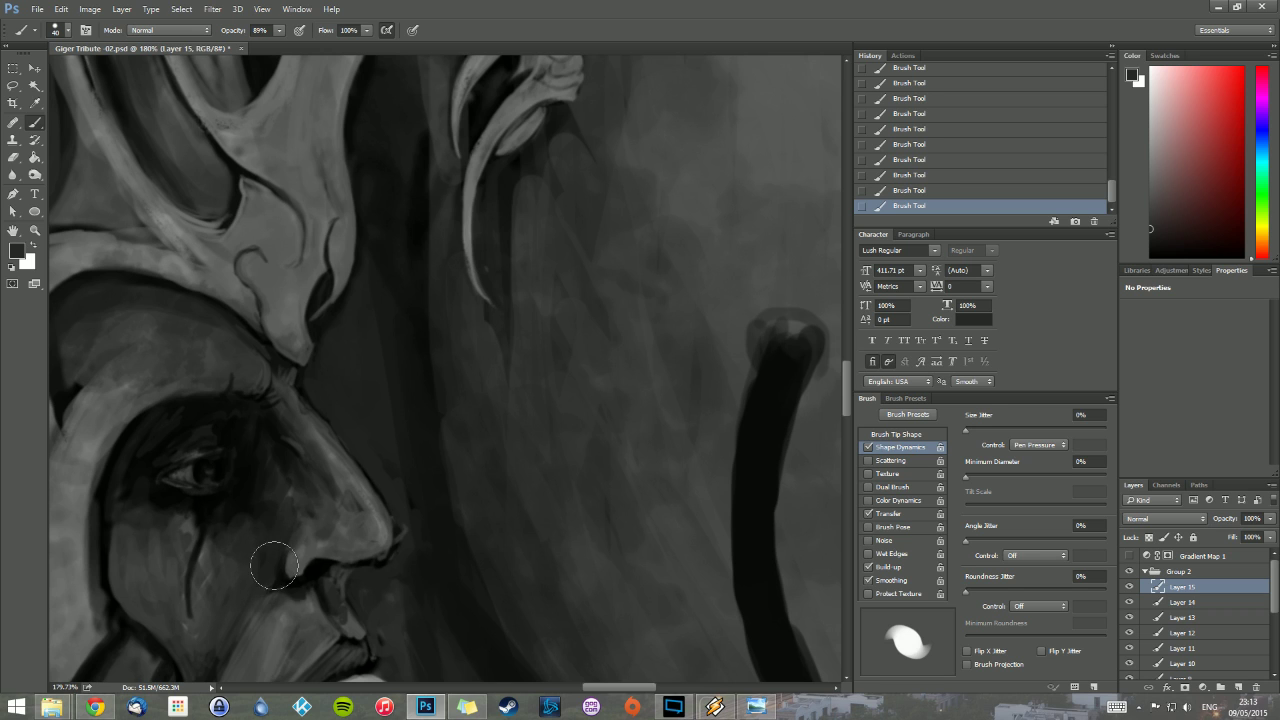
{"action": "left_click_drag", "start_coordinate": [251, 437], "coordinate": [261, 445]}
{"action": "left_click_drag", "start_coordinate": [162, 510], "coordinate": [123, 461]}
{"action": "mouse_move", "coordinate": [159, 501]}
{"action": "left_mouse_down"}
{"action": "mouse_move", "coordinate": [256, 440]}
{"action": "mouse_move", "coordinate": [243, 419]}
{"action": "mouse_move", "coordinate": [313, 456]}
{"action": "mouse_move", "coordinate": [242, 424]}
{"action": "mouse_move", "coordinate": [152, 487]}
{"action": "mouse_move", "coordinate": [132, 524]}
{"action": "left_mouse_up"}
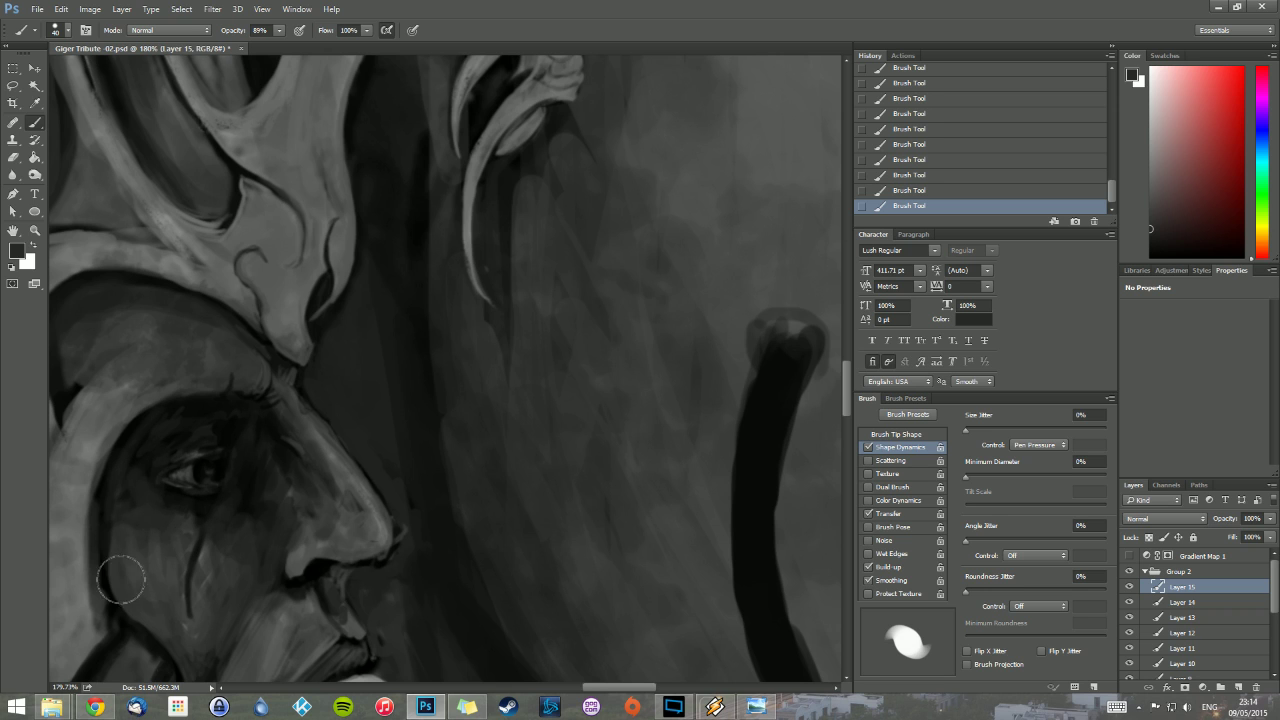
Step: Add a new layer above Layer 15 in Group 2, and toggle the group's visibility to compare the whole painting
{"action": "left_click", "coordinate": [35, 230]}
{"action": "right_click", "coordinate": [210, 257]}
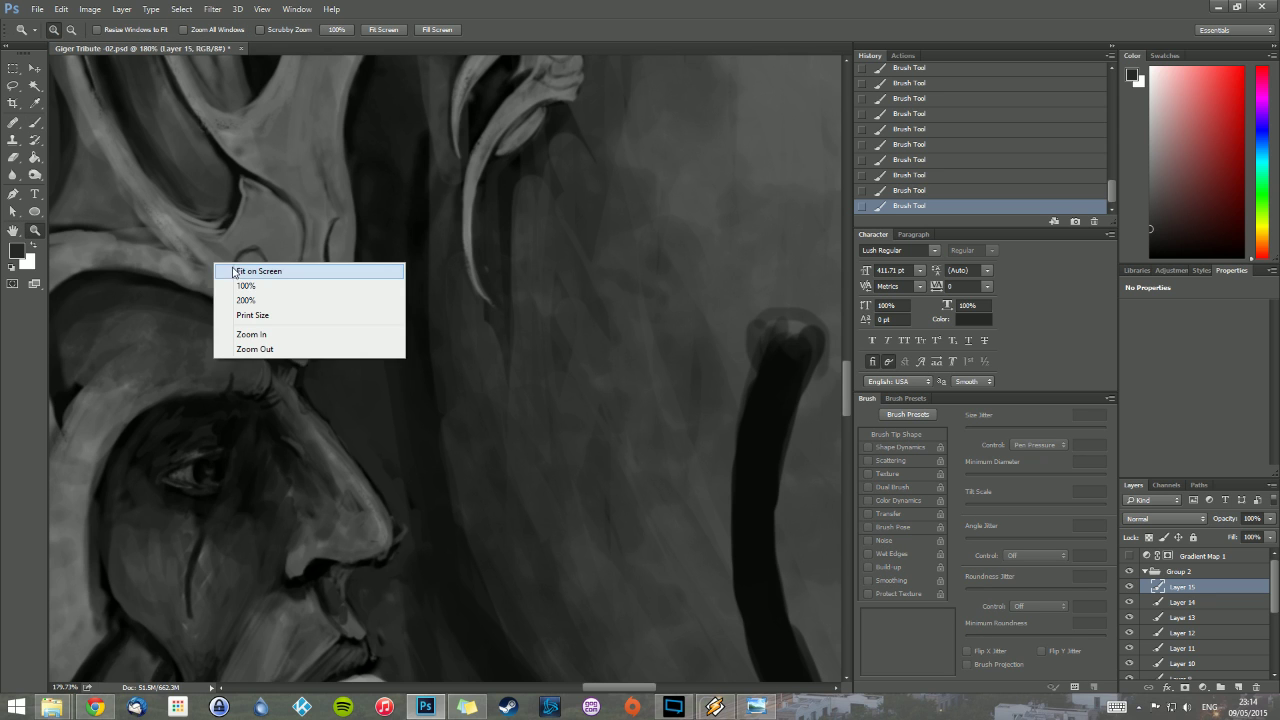
{"action": "left_click", "coordinate": [234, 265]}
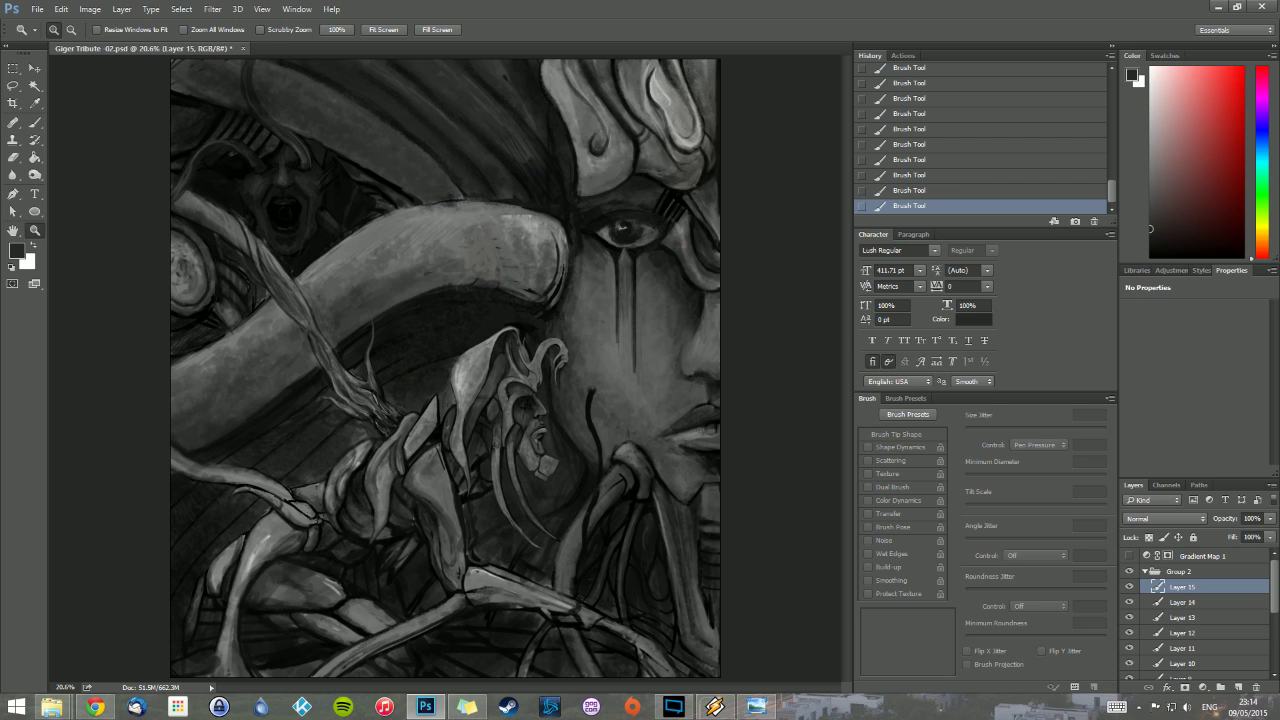
{"action": "key", "text": "alt+Tab"}
{"action": "left_click", "coordinate": [1130, 587]}
{"action": "left_click", "coordinate": [1238, 687]}
{"action": "left_click", "coordinate": [1130, 573]}
{"action": "left_click", "coordinate": [1131, 573]}
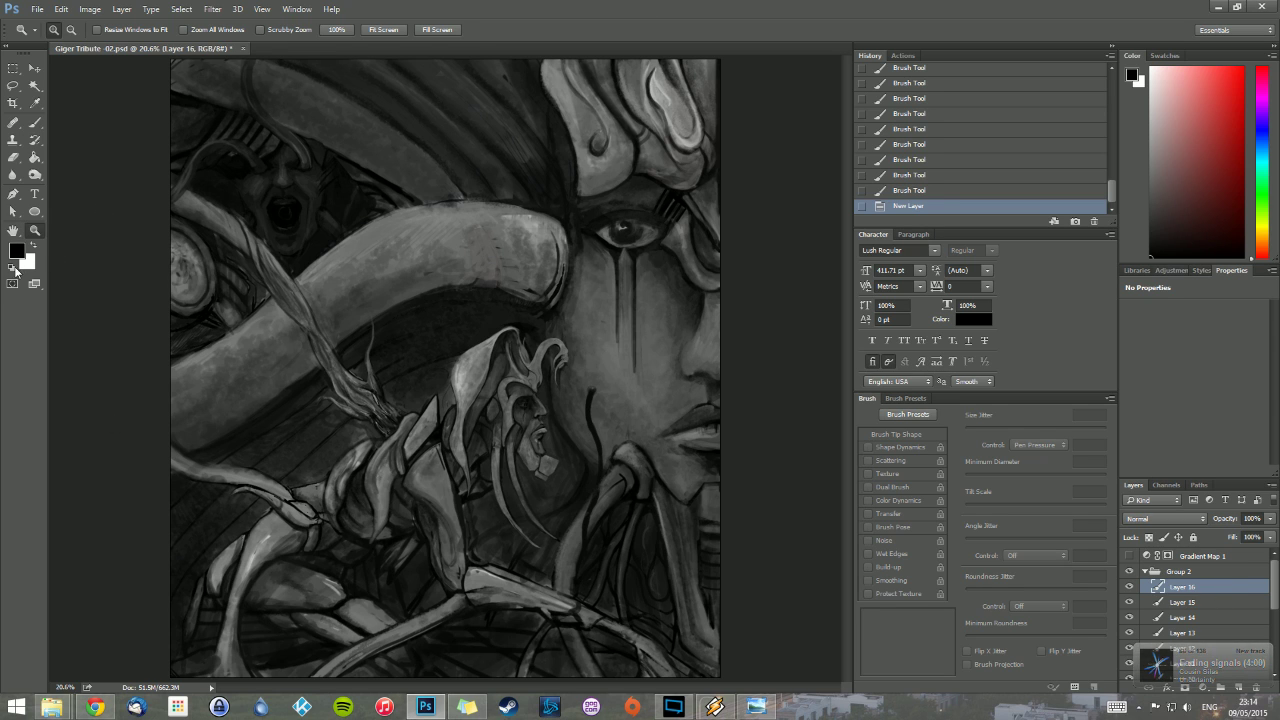
Step: Set the brush opacity to 94% and shade the thin limb below the lower-right joint with black and sampled grey
{"action": "left_click", "coordinate": [35, 122]}
{"action": "left_click", "coordinate": [279, 31]}
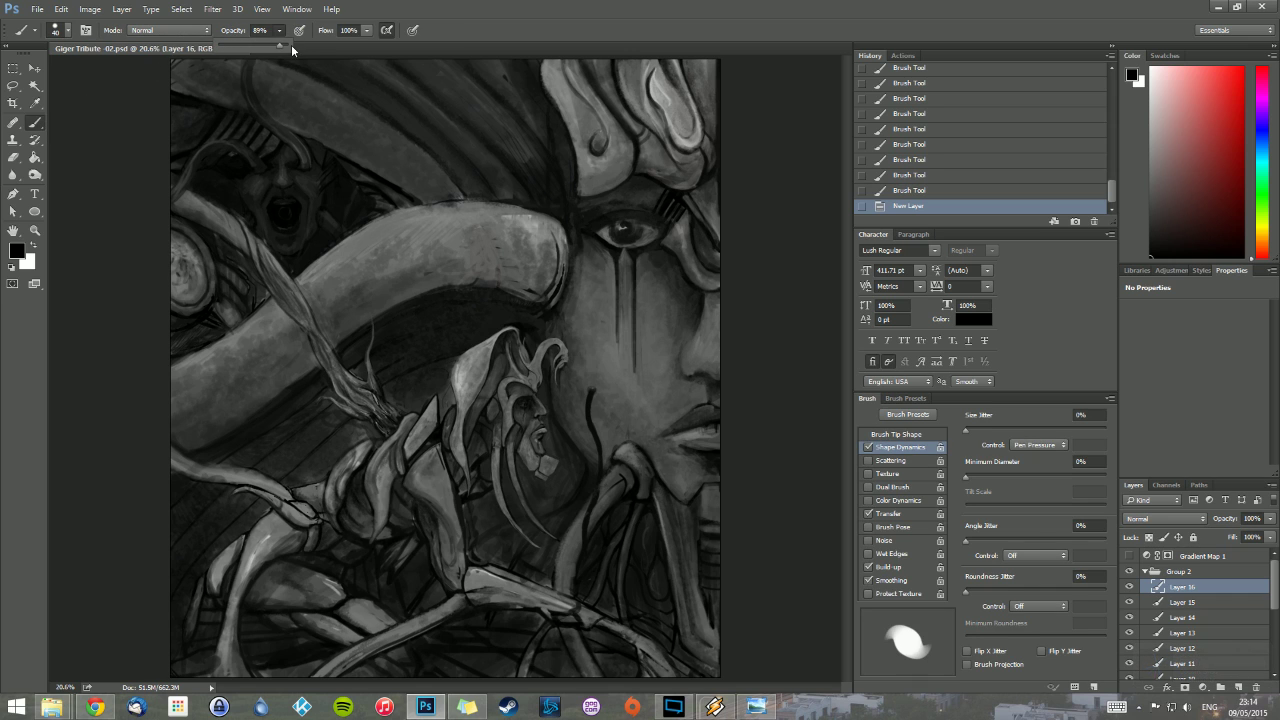
{"action": "left_click", "coordinate": [282, 45]}
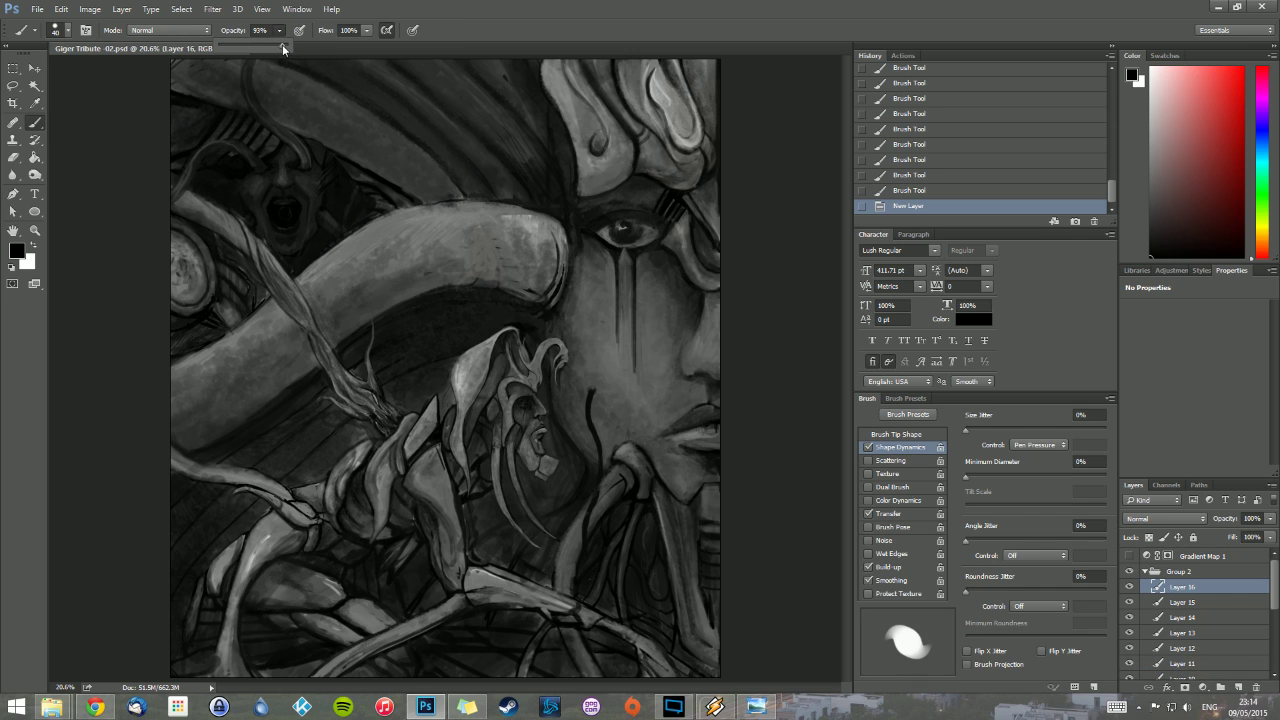
{"action": "left_click_drag", "start_coordinate": [579, 619], "coordinate": [585, 627]}
{"action": "left_click_drag", "start_coordinate": [585, 624], "coordinate": [590, 635]}
{"action": "left_click", "coordinate": [584, 615], "text": "alt"}
{"action": "mouse_move", "coordinate": [585, 624]}
{"action": "left_mouse_down"}
{"action": "mouse_move", "coordinate": [587, 657]}
{"action": "mouse_move", "coordinate": [599, 647]}
{"action": "mouse_move", "coordinate": [614, 667]}
{"action": "mouse_move", "coordinate": [587, 626]}
{"action": "mouse_move", "coordinate": [616, 675]}
{"action": "left_mouse_up"}
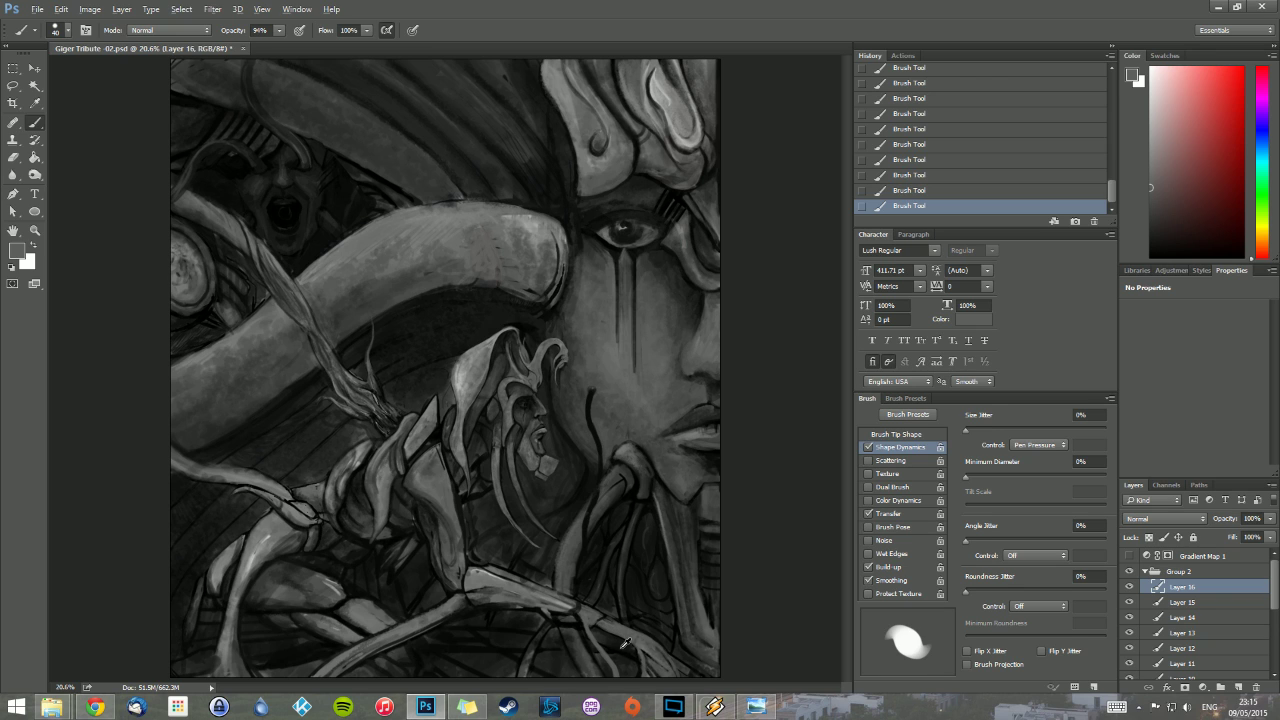
Step: Reset the colour to black, darken the upper edge of the lower-right limb, and blend it with sampled dark greys
{"action": "key", "text": "d"}
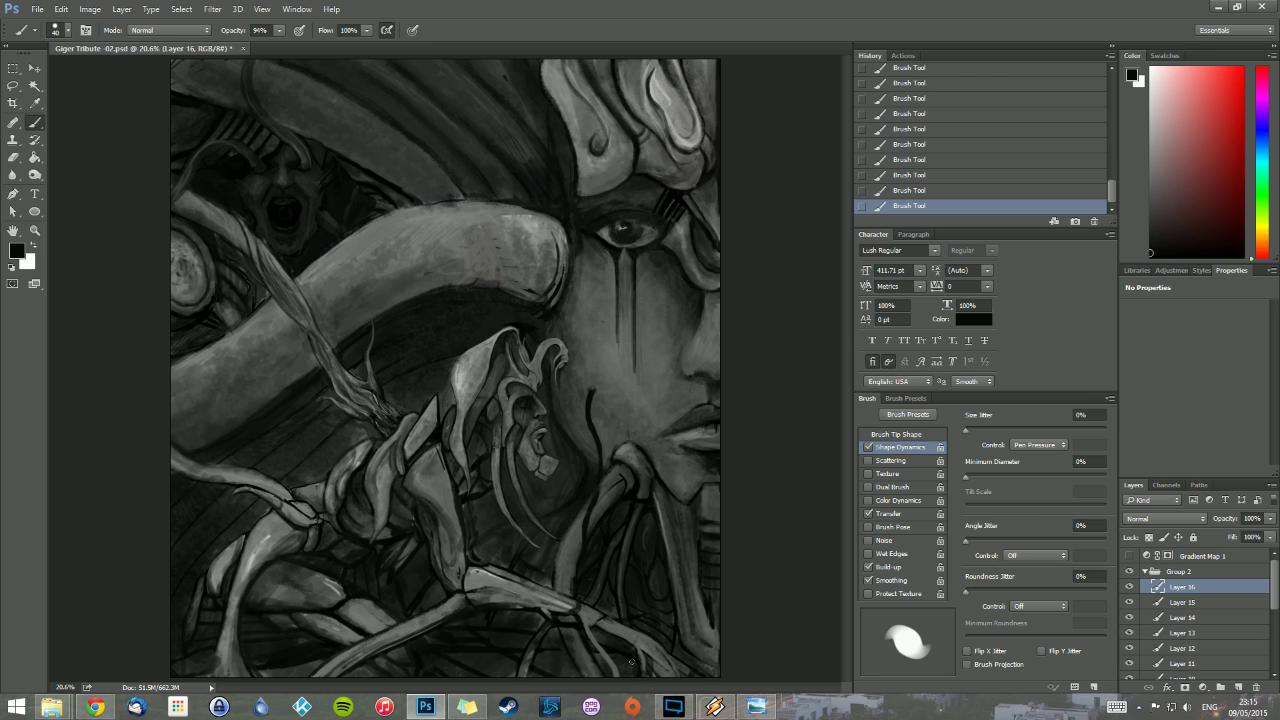
{"action": "left_click_drag", "start_coordinate": [599, 623], "coordinate": [624, 635]}
{"action": "left_click", "coordinate": [625, 598], "text": "alt"}
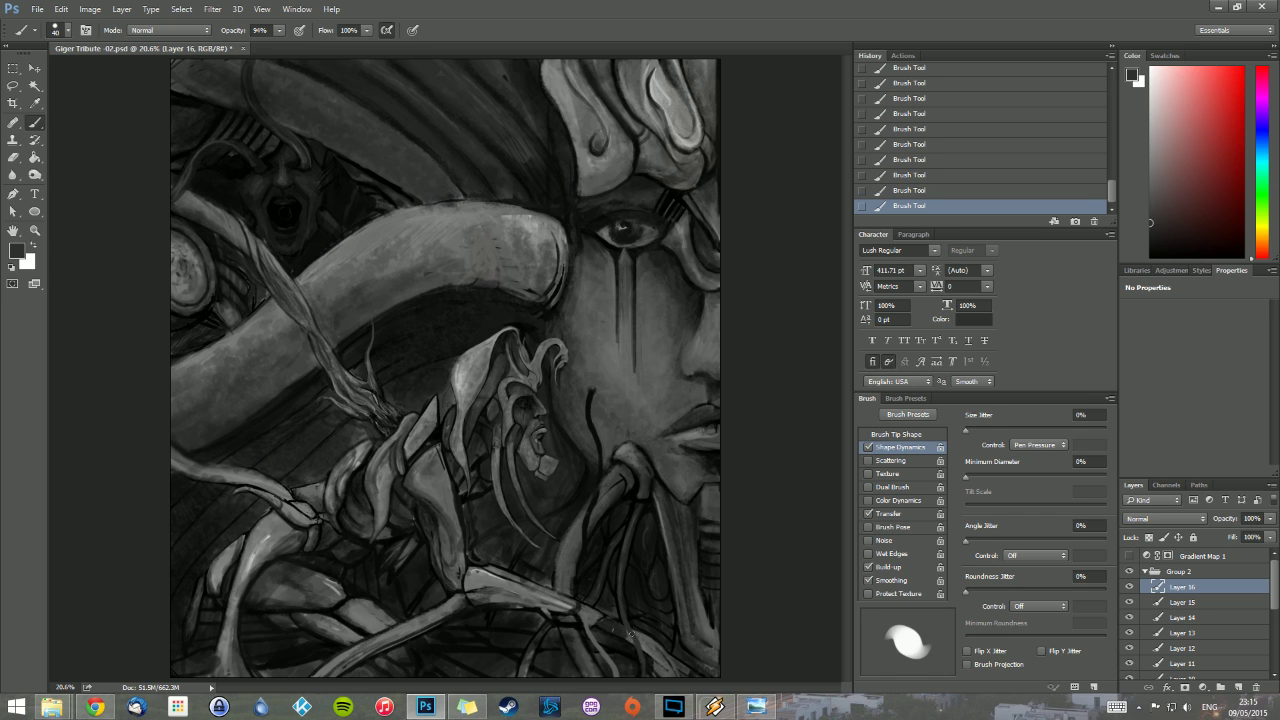
{"action": "left_click", "coordinate": [636, 615], "text": "alt"}
{"action": "mouse_move", "coordinate": [642, 637]}
{"action": "left_mouse_down"}
{"action": "mouse_move", "coordinate": [674, 664]}
{"action": "mouse_move", "coordinate": [676, 644]}
{"action": "left_mouse_up"}
Step: Sample greys near the painting's lower-right corner and smooth the base of the vertical strut beneath the large face's jaw
{"action": "left_click", "coordinate": [683, 616], "text": "alt"}
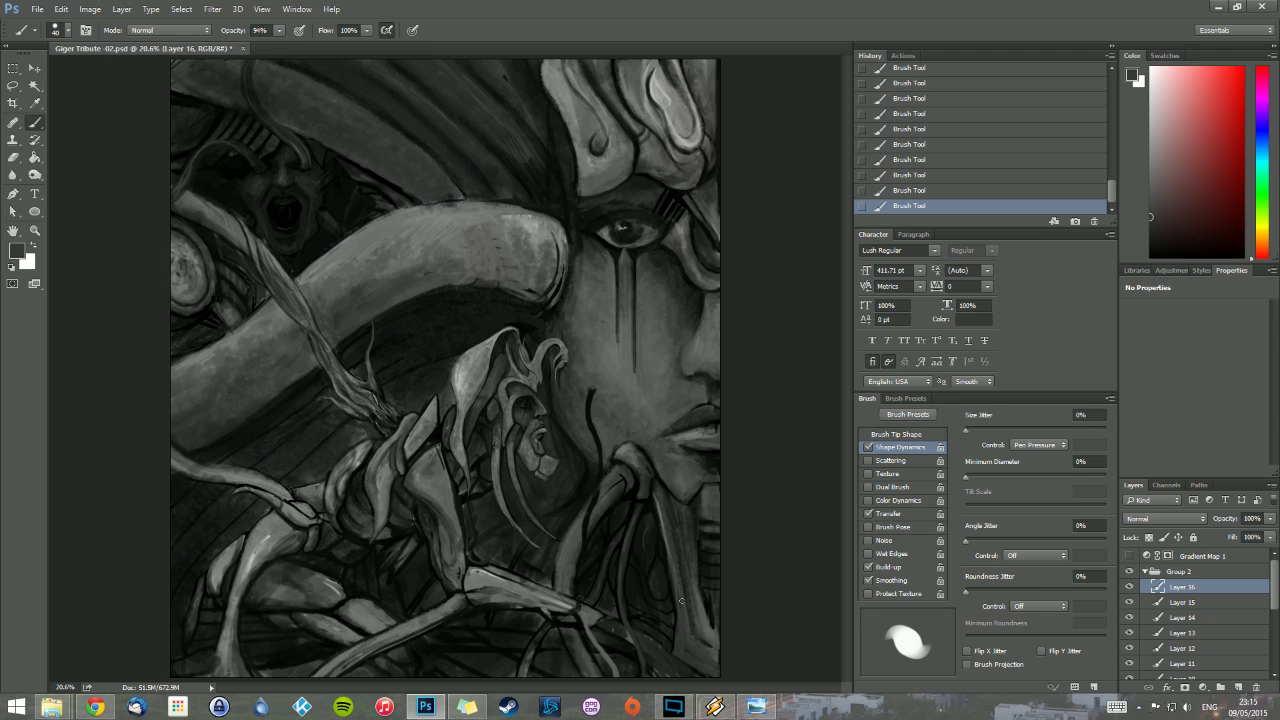
{"action": "left_click", "coordinate": [710, 626], "text": "alt"}
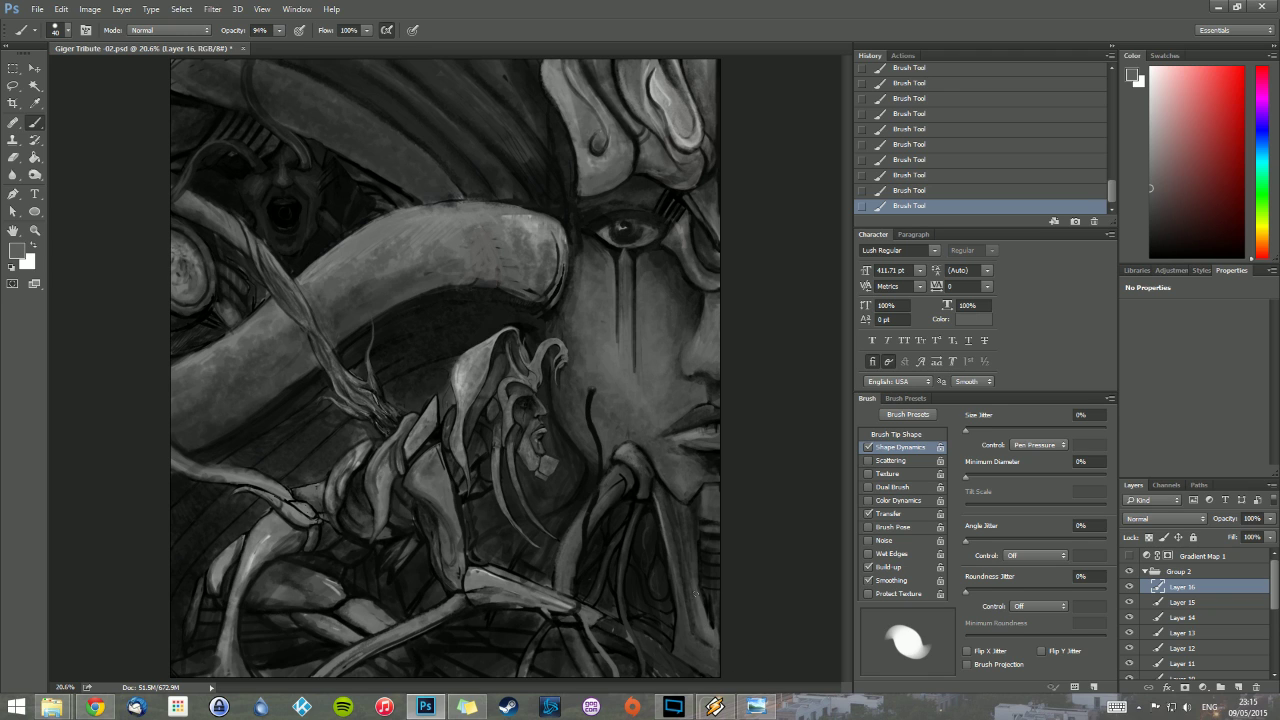
{"action": "left_click_drag", "start_coordinate": [684, 629], "coordinate": [677, 596]}
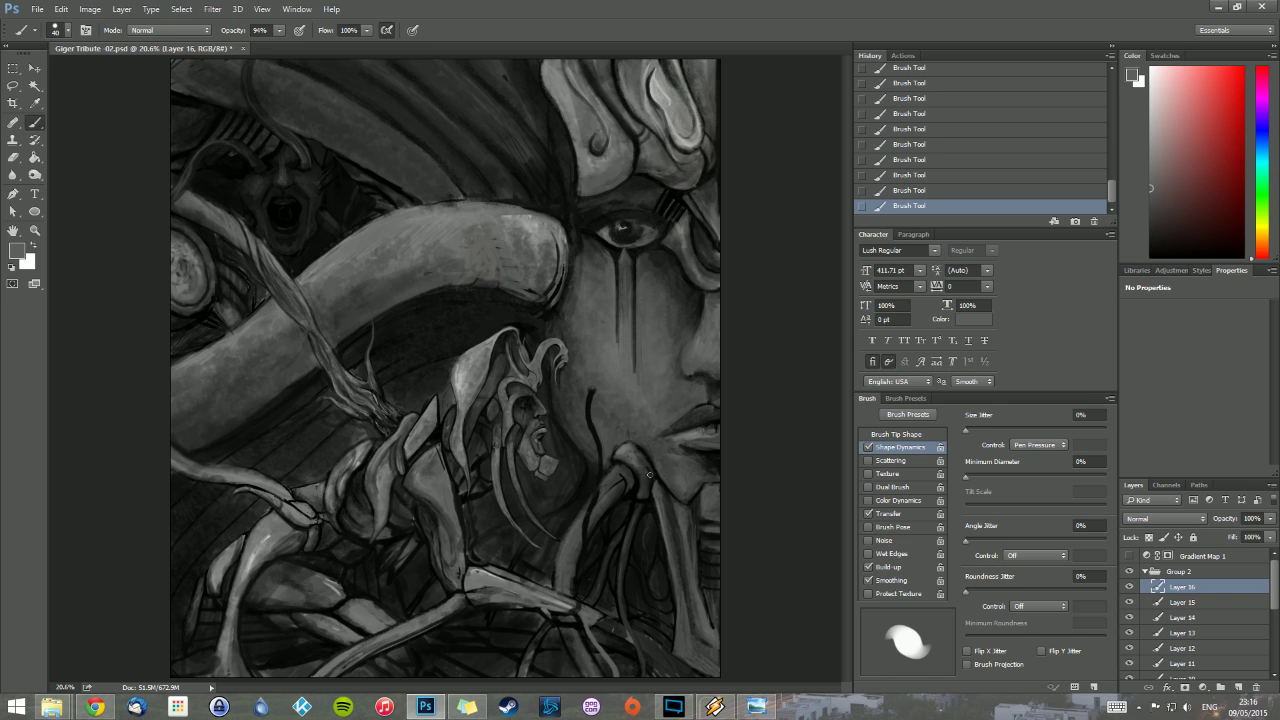
Step: Touch up the bent limb below the large face, and paint a black shadow between it and the jaw
{"action": "left_click_drag", "start_coordinate": [651, 481], "coordinate": [649, 468]}
{"action": "left_click", "coordinate": [650, 461], "text": "alt"}
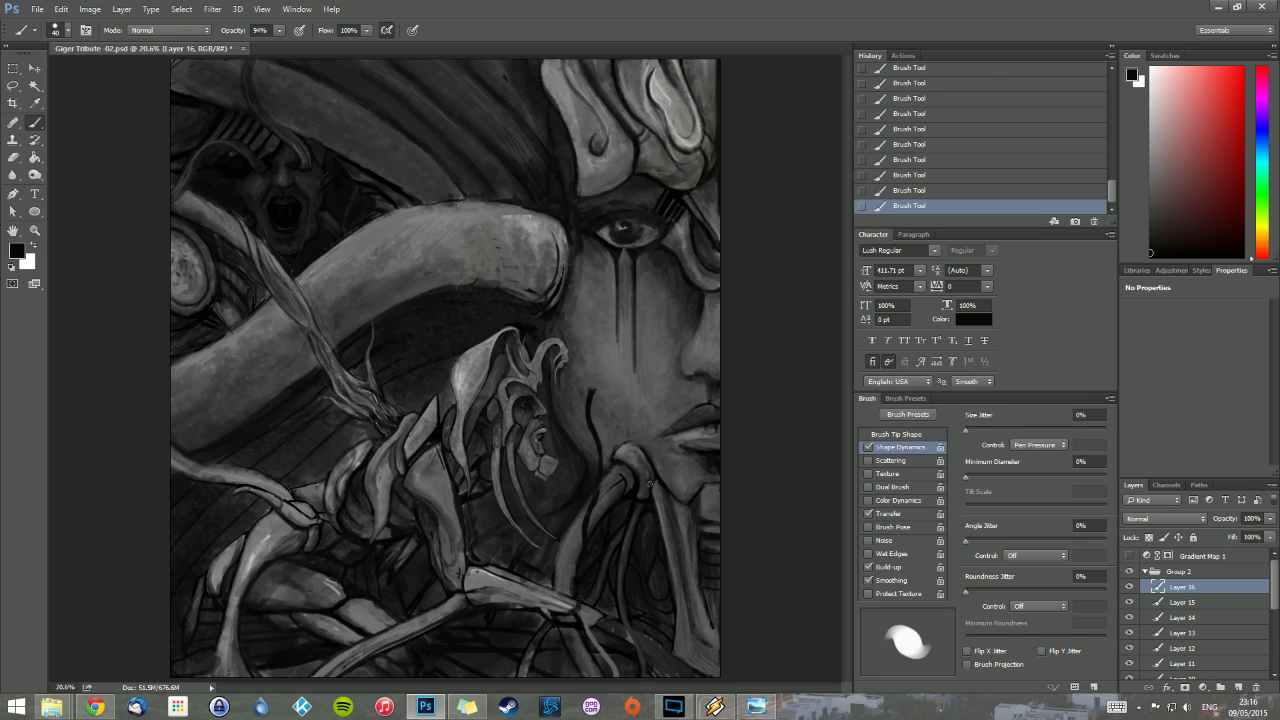
{"action": "mouse_move", "coordinate": [651, 470]}
{"action": "left_mouse_down"}
{"action": "mouse_move", "coordinate": [648, 490]}
{"action": "mouse_move", "coordinate": [702, 456]}
{"action": "left_mouse_up"}
Step: Shade the upright limb beside the small figure's face and the thin limb below its joint with sampled dark greys
{"action": "left_click", "coordinate": [564, 618], "text": "alt"}
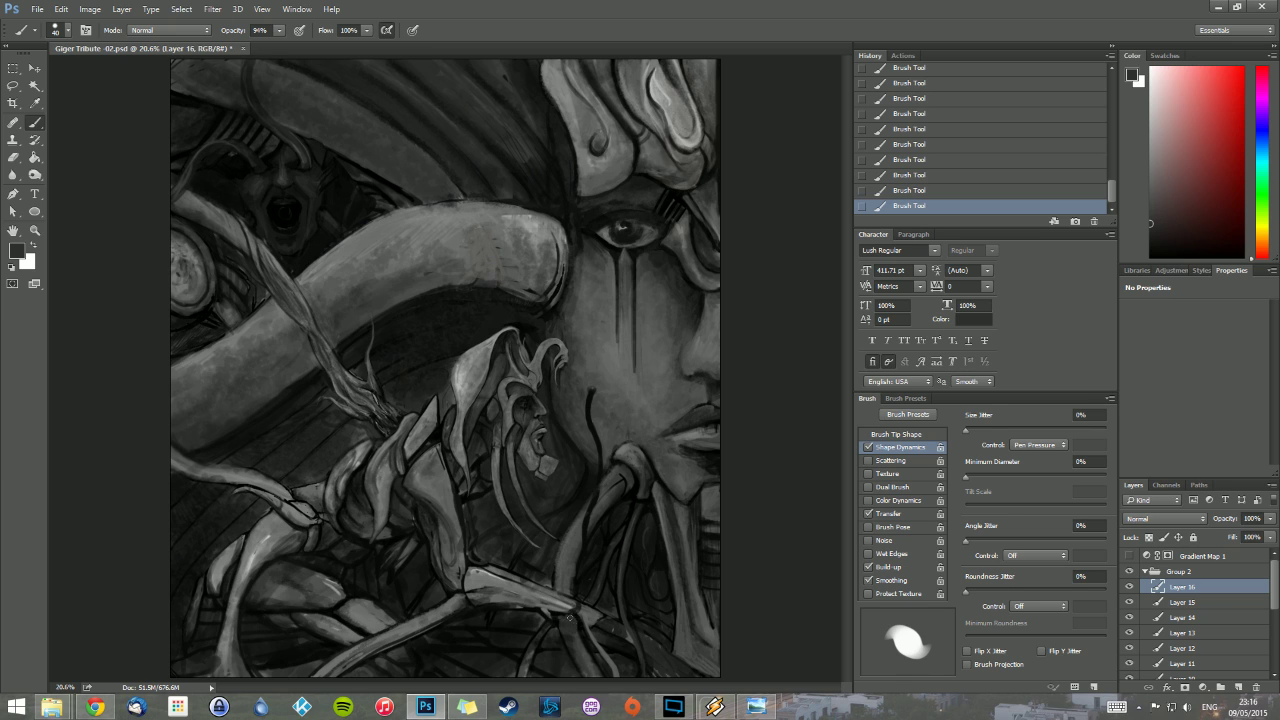
{"action": "left_click", "coordinate": [566, 538], "text": "alt"}
{"action": "left_click_drag", "start_coordinate": [555, 564], "coordinate": [566, 536]}
{"action": "left_click_drag", "start_coordinate": [576, 558], "coordinate": [572, 572]}
{"action": "left_click_drag", "start_coordinate": [581, 629], "coordinate": [614, 676]}
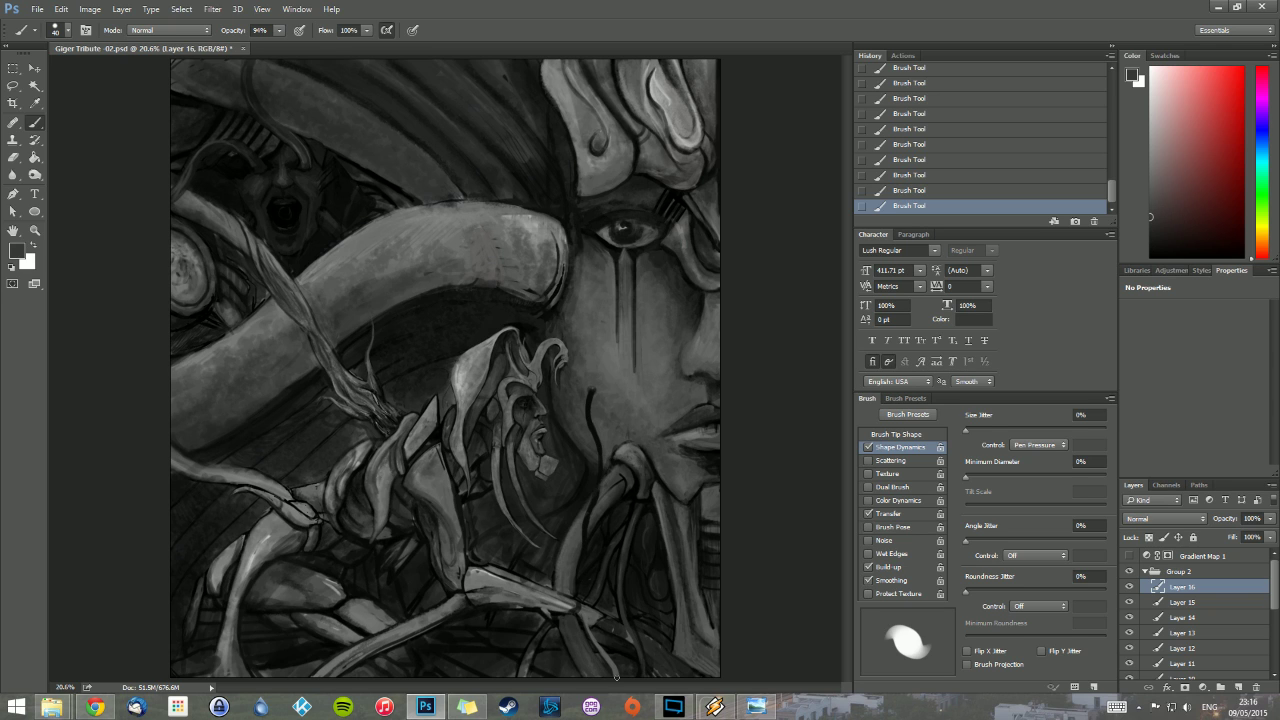
Step: Shade the horned figure's outstretched forearm and the dark background beneath it with sampled greys
{"action": "left_click", "coordinate": [495, 594], "text": "alt"}
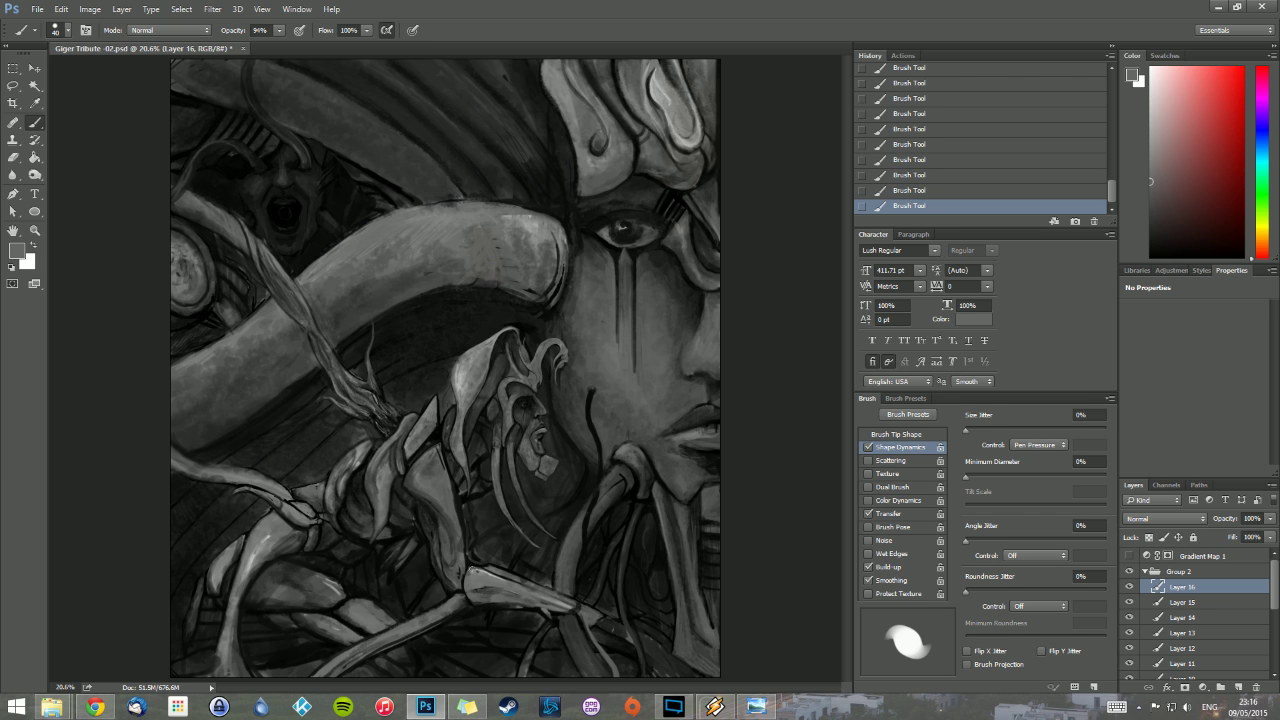
{"action": "left_click", "coordinate": [490, 560], "text": "alt"}
{"action": "left_click", "coordinate": [540, 614], "text": "alt"}
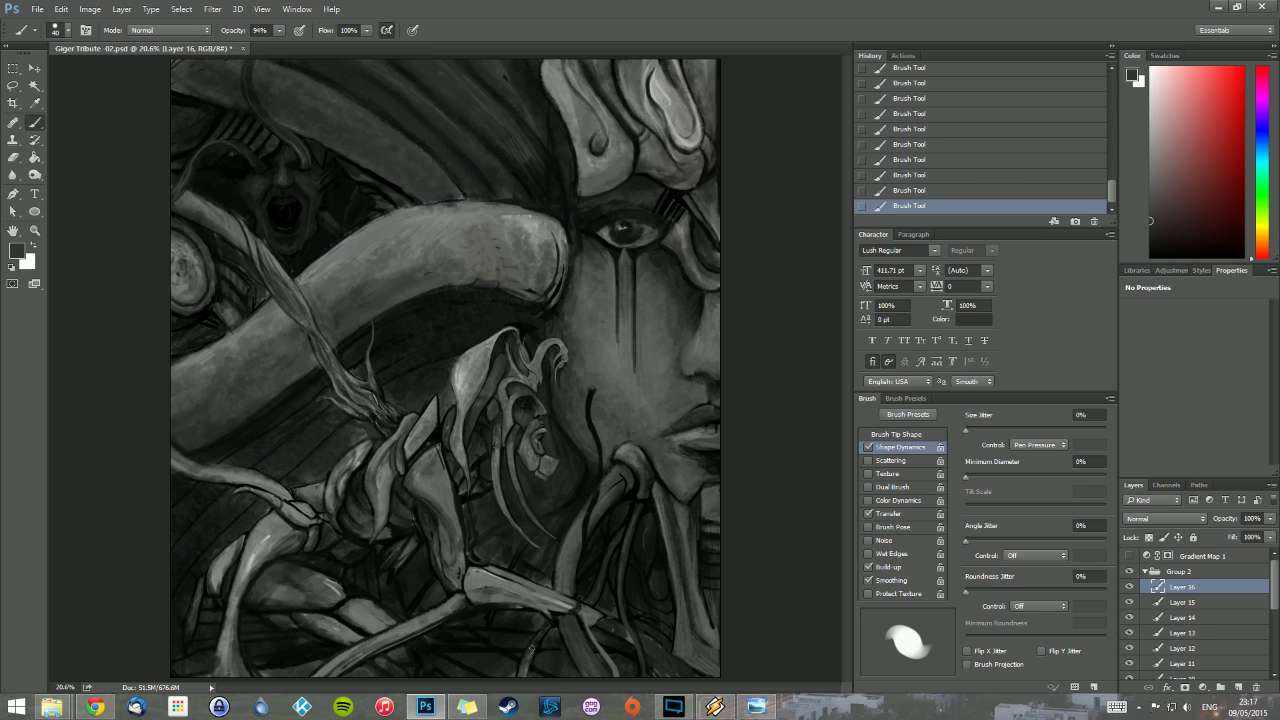
{"action": "left_click", "coordinate": [537, 667], "text": "alt"}
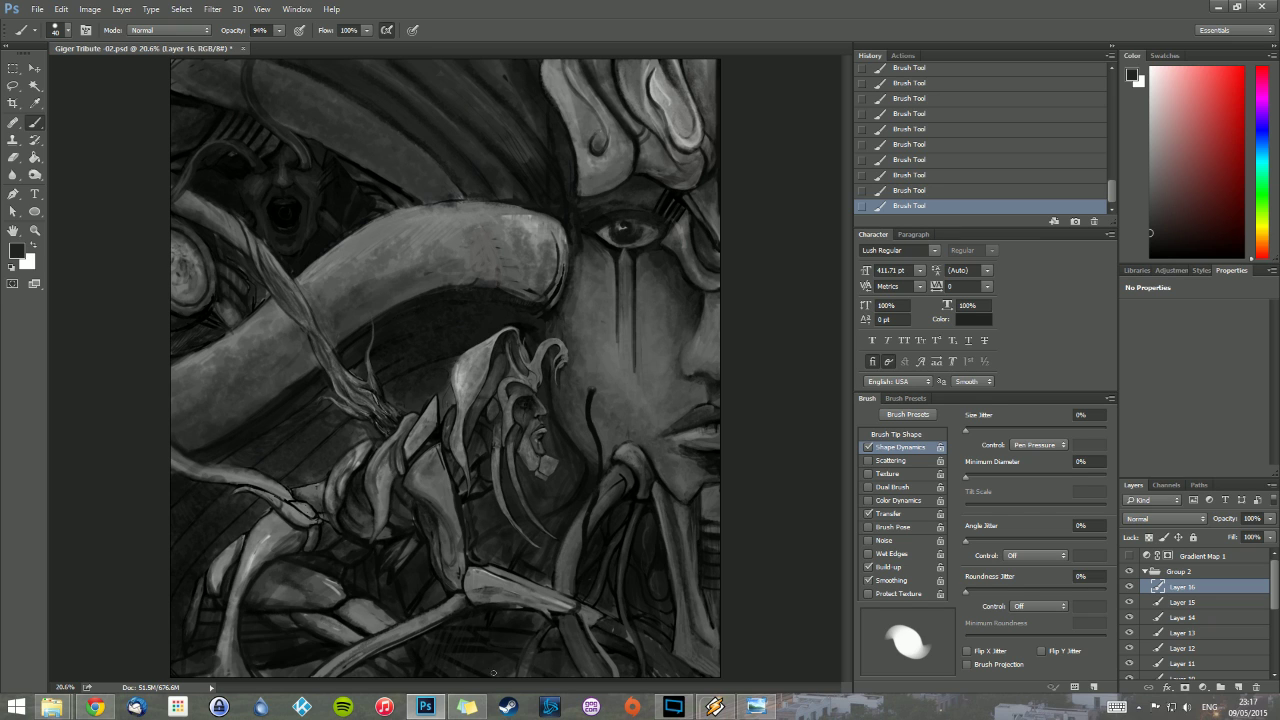
{"action": "left_click", "coordinate": [338, 610], "text": "alt"}
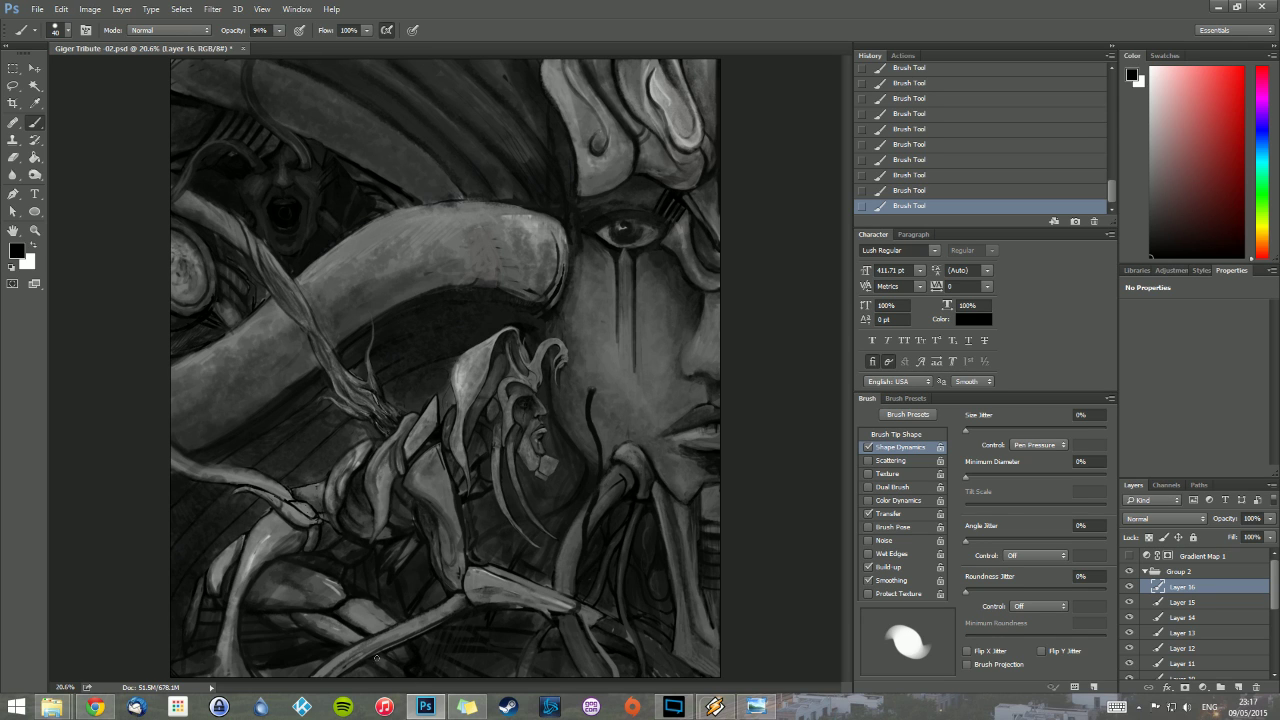
Step: Darken the gaps around the lower-left limbs near the painting's bottom edge with black and sampled dark tones
{"action": "left_click_drag", "start_coordinate": [336, 662], "coordinate": [317, 672]}
{"action": "mouse_move", "coordinate": [242, 611]}
{"action": "left_mouse_down"}
{"action": "mouse_move", "coordinate": [245, 674]}
{"action": "mouse_move", "coordinate": [237, 662]}
{"action": "mouse_move", "coordinate": [214, 679]}
{"action": "mouse_move", "coordinate": [214, 653]}
{"action": "left_mouse_up"}
{"action": "left_click", "coordinate": [196, 569], "text": "alt"}
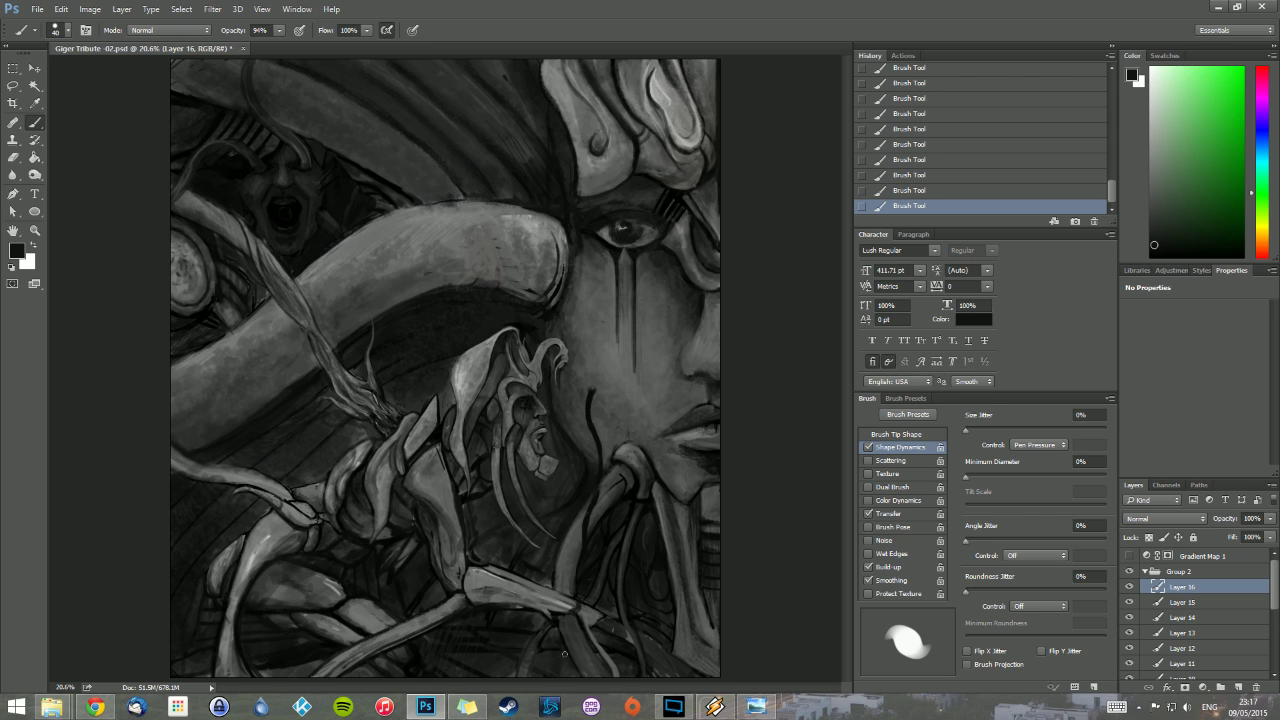
Step: Sample a mid grey from the forearm, reduce the brush to 18 px, and paint a thin tendril hanging from the wrist
{"action": "left_click", "coordinate": [548, 610], "text": "alt"}
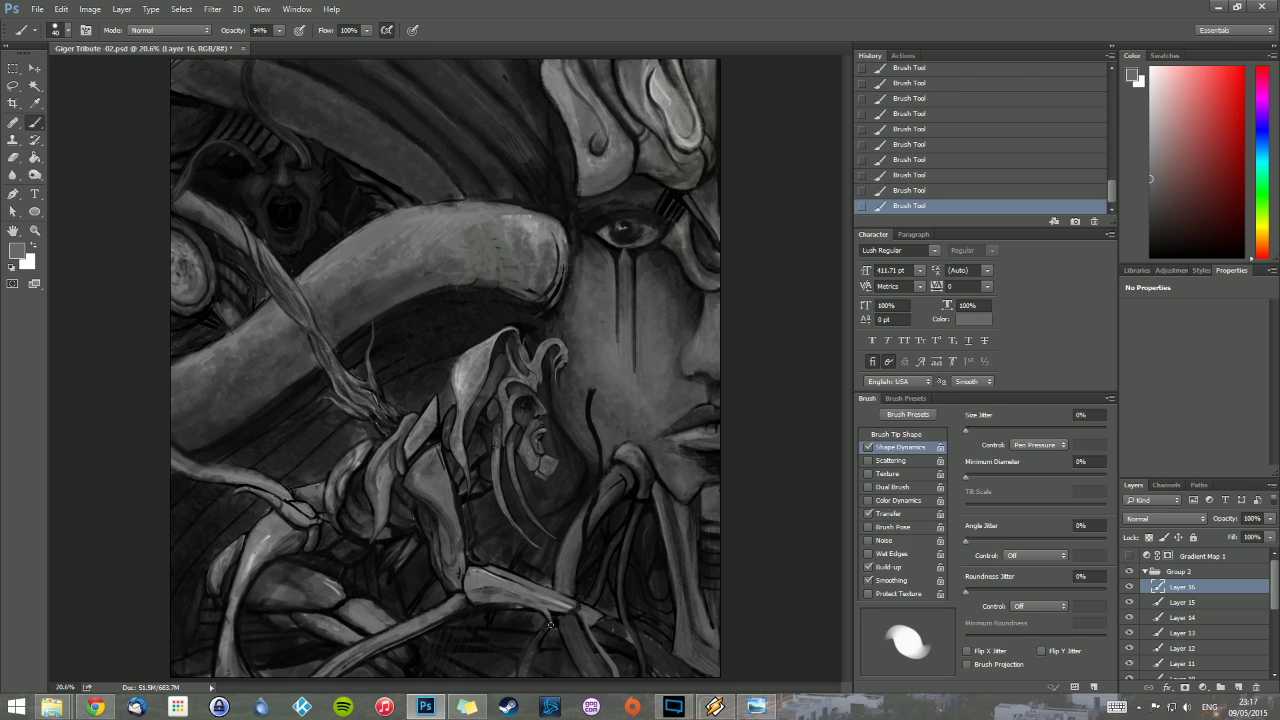
{"action": "right_click", "coordinate": [584, 602]}
{"action": "left_click_drag", "start_coordinate": [666, 512], "coordinate": [659, 512]}
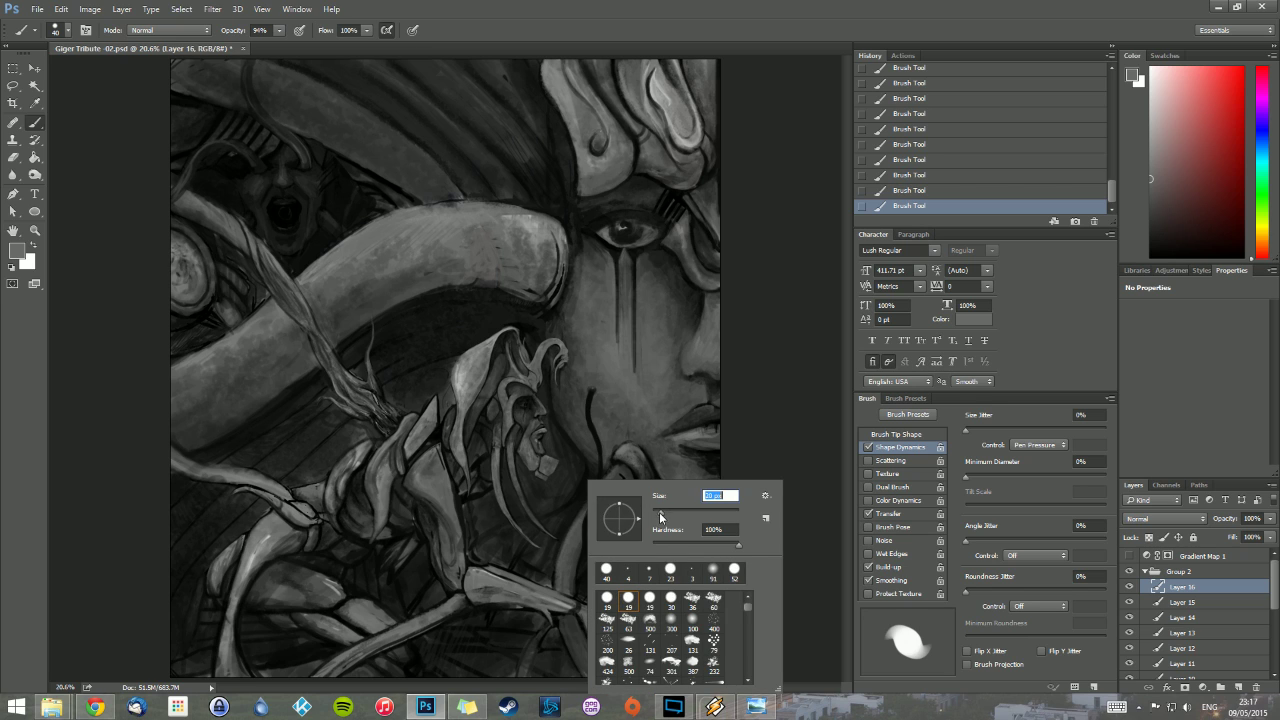
{"action": "left_click", "coordinate": [557, 620]}
{"action": "left_click_drag", "start_coordinate": [553, 615], "coordinate": [547, 657]}
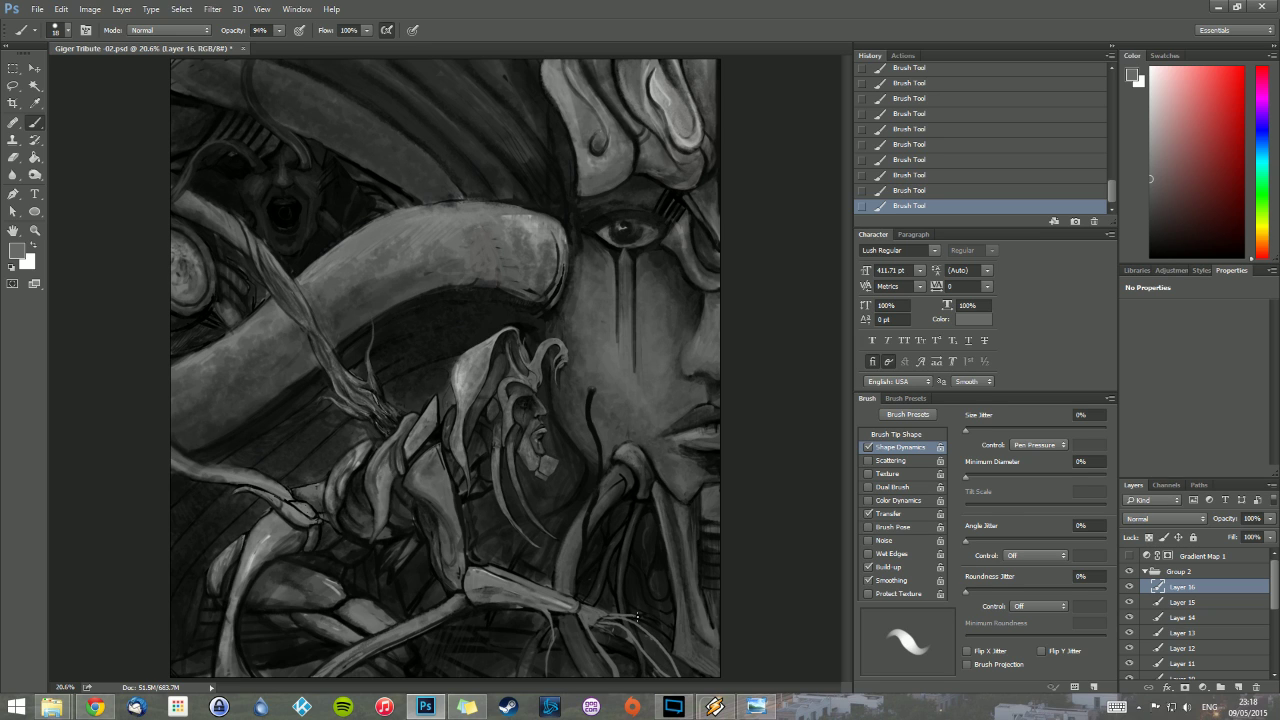
Step: Roll back the thin strands drawn from the figure's hand and rework the finger strand reaching the bottom edge
{"action": "left_click", "coordinate": [937, 192]}
{"action": "left_click", "coordinate": [942, 147]}
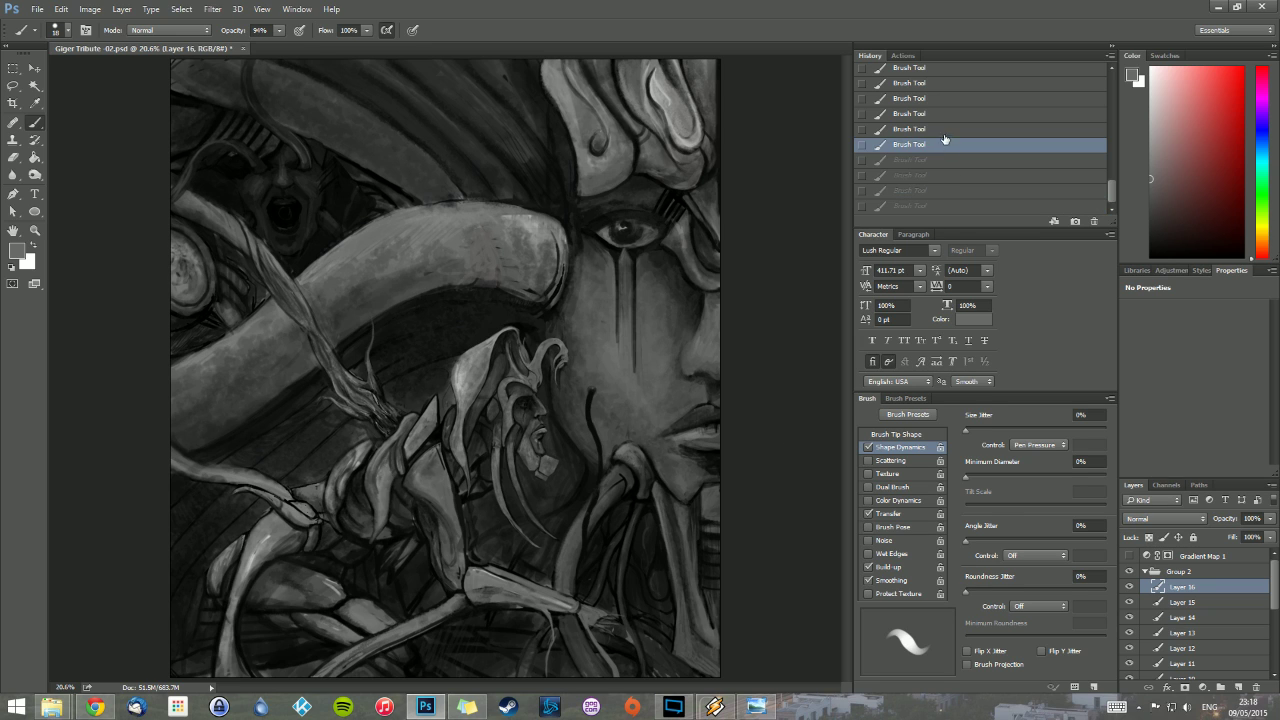
{"action": "left_click", "coordinate": [943, 134]}
{"action": "left_click", "coordinate": [938, 83]}
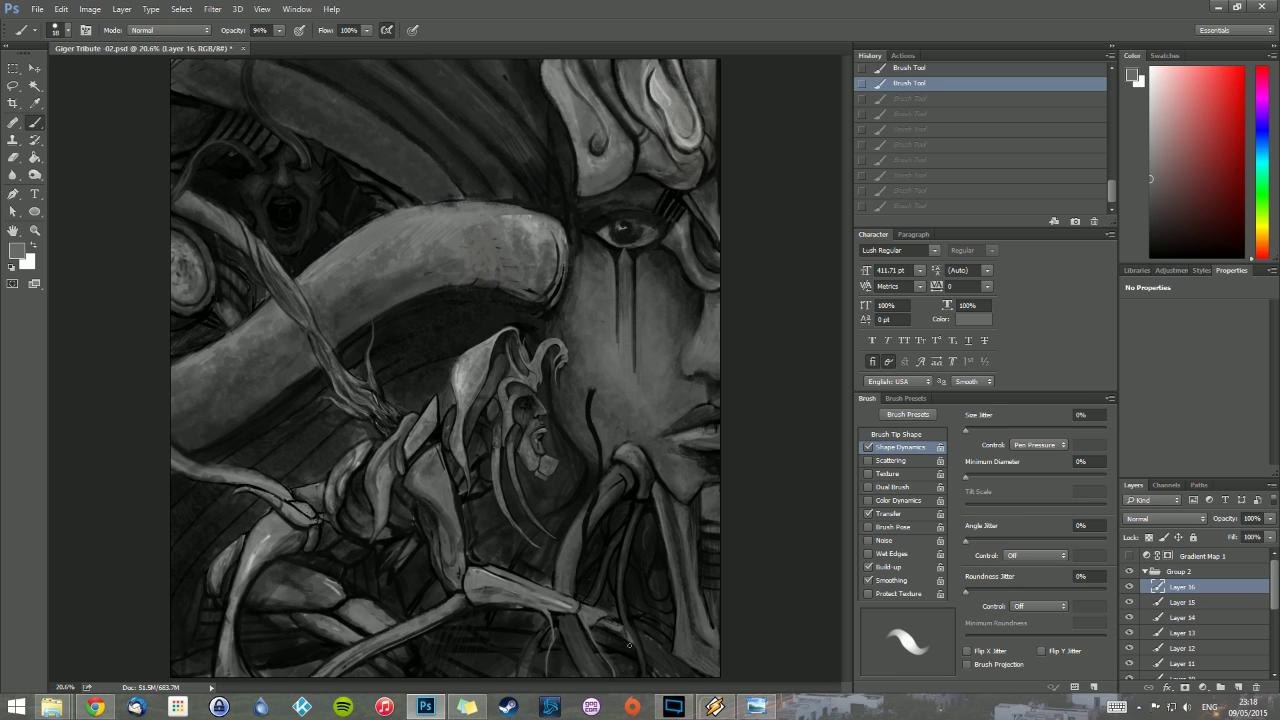
{"action": "left_click_drag", "start_coordinate": [629, 645], "coordinate": [636, 679]}
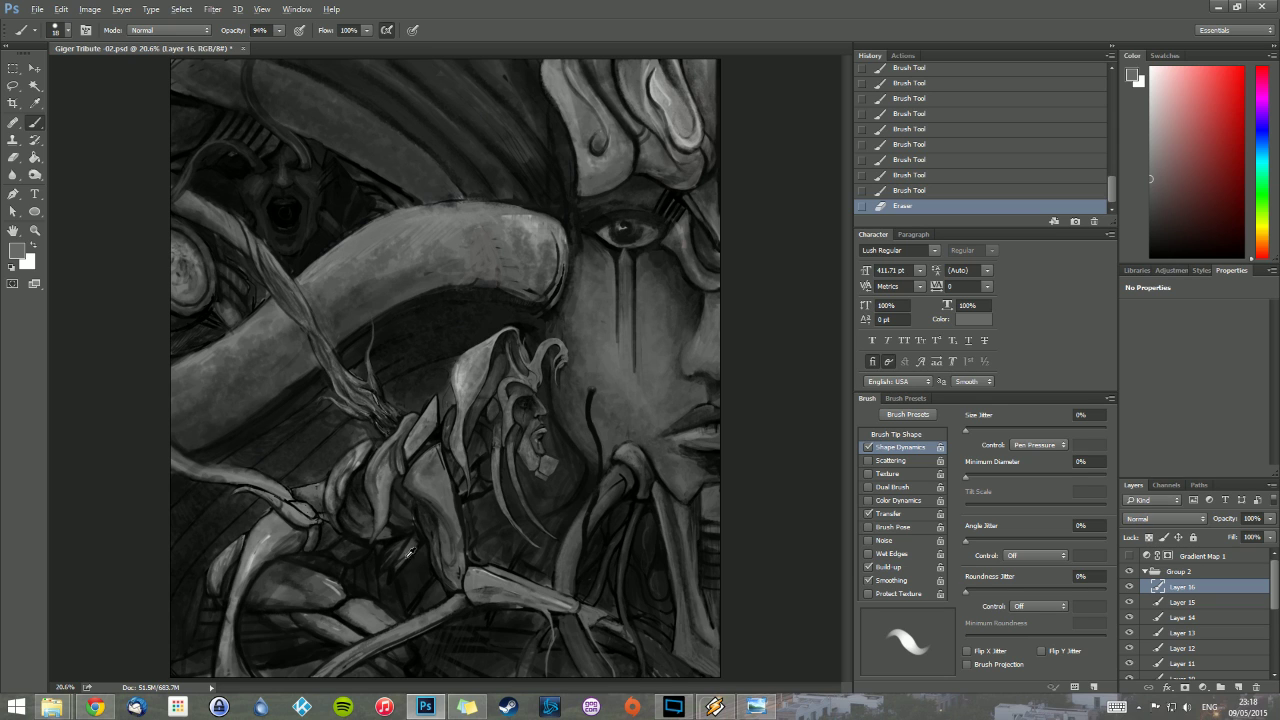
Step: Sample a dark grey beneath the figure's ribs and dab over the light marks in that gap
{"action": "left_click", "coordinate": [393, 575], "text": "alt"}
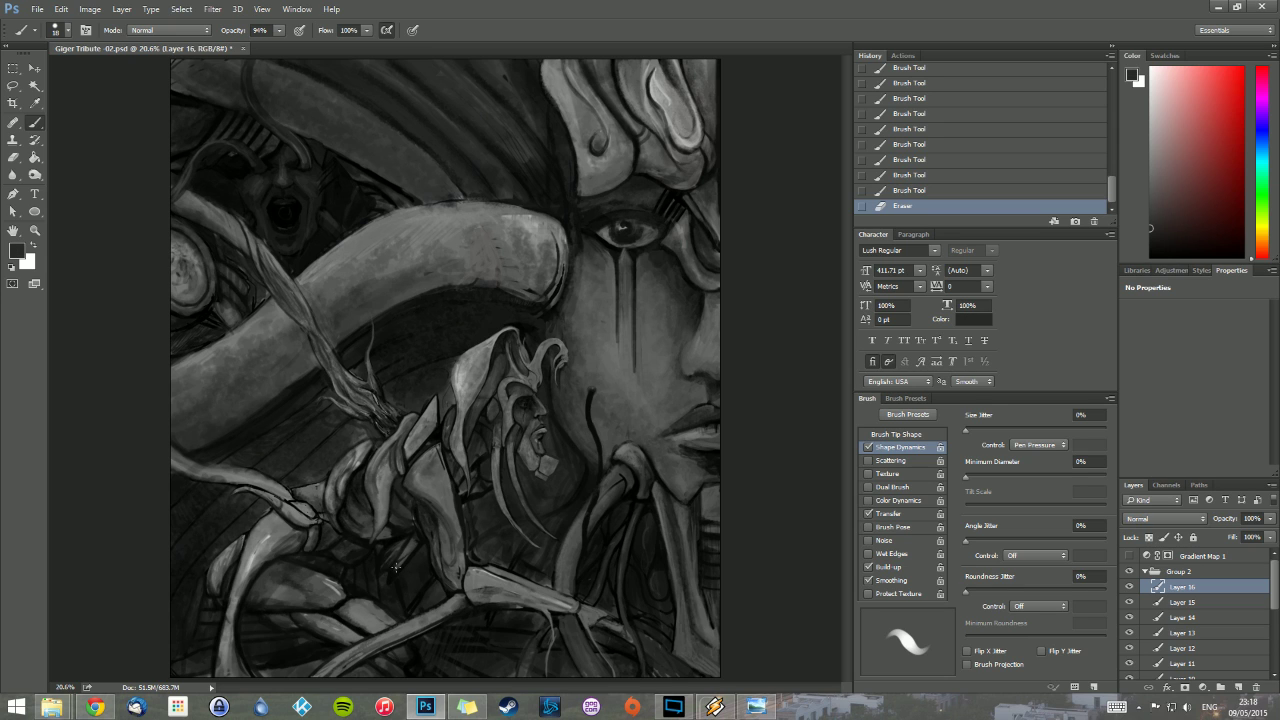
{"action": "left_click", "coordinate": [395, 567]}
{"action": "left_click", "coordinate": [393, 567]}
{"action": "left_click", "coordinate": [394, 568]}
{"action": "left_click", "coordinate": [398, 567]}
{"action": "left_click", "coordinate": [403, 563]}
{"action": "left_click", "coordinate": [406, 560]}
{"action": "left_click", "coordinate": [406, 560]}
Step: Touch up the pointed lower ends of the figure's ribs with greys sampled from around them
{"action": "left_click", "coordinate": [393, 533], "text": "alt"}
{"action": "left_click", "coordinate": [398, 533]}
{"action": "left_click", "coordinate": [399, 533]}
{"action": "left_click", "coordinate": [399, 533]}
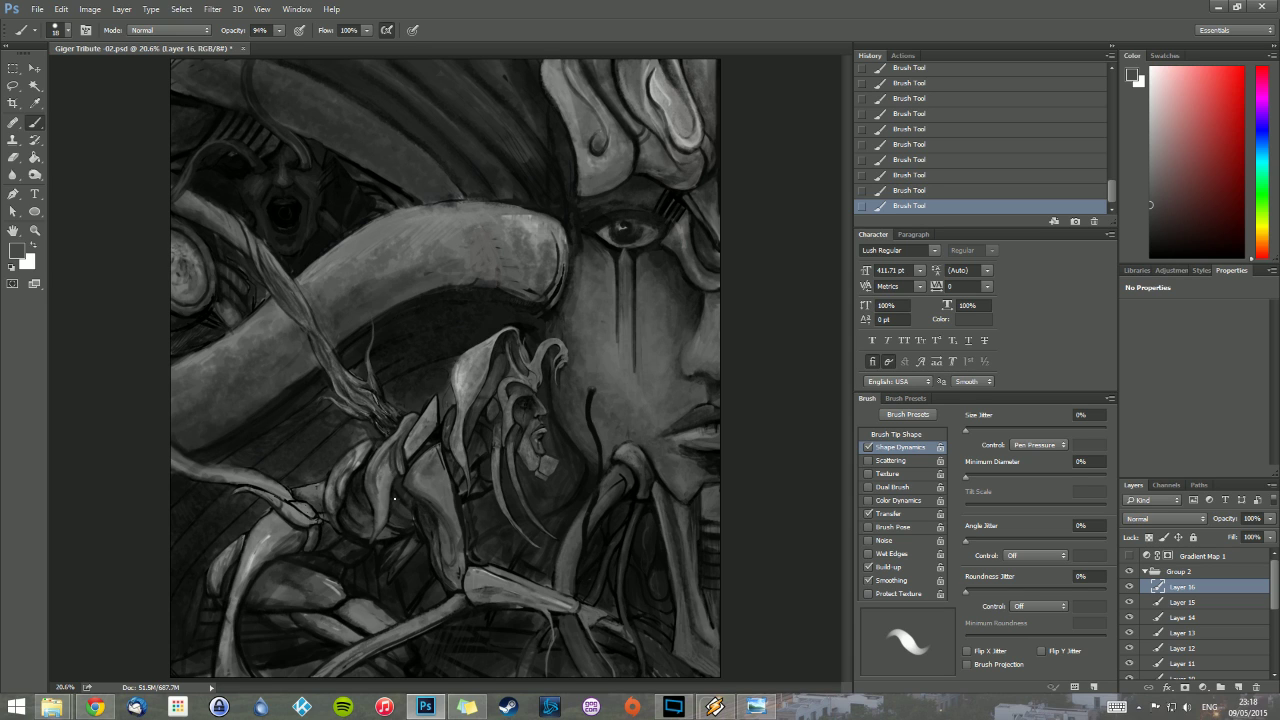
{"action": "left_click", "coordinate": [387, 537]}
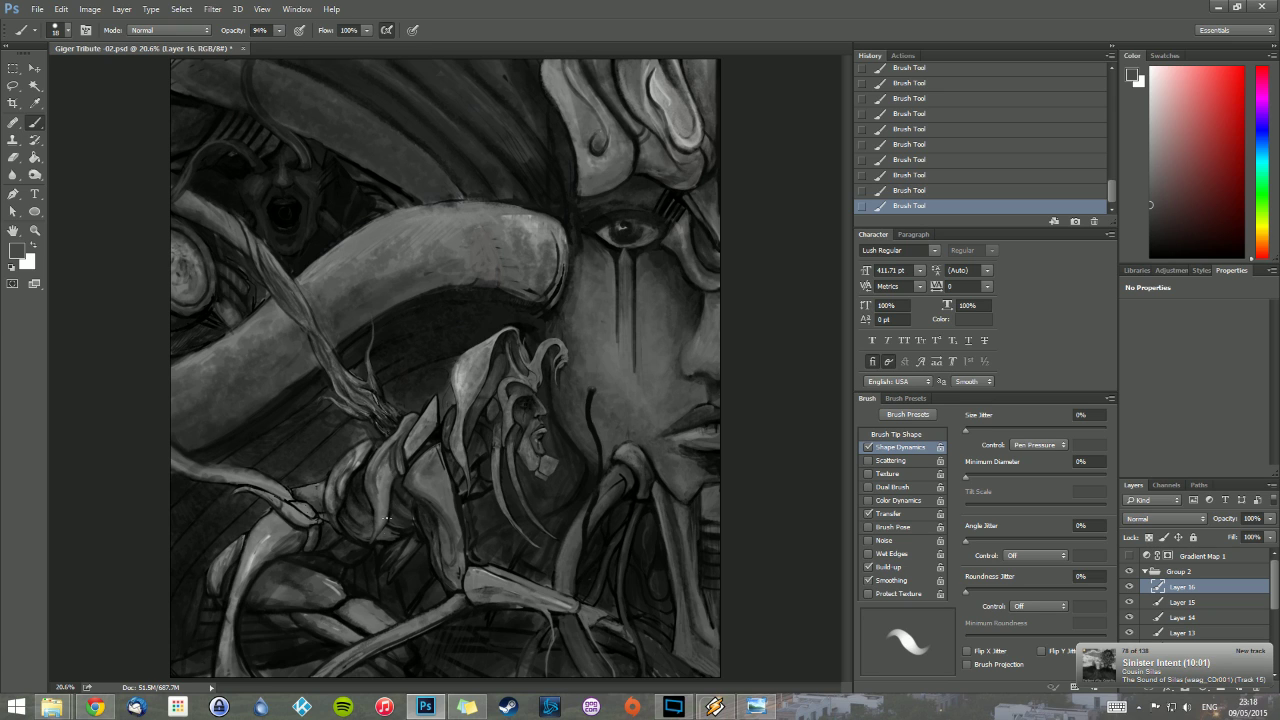
{"action": "left_click", "coordinate": [385, 514], "text": "alt"}
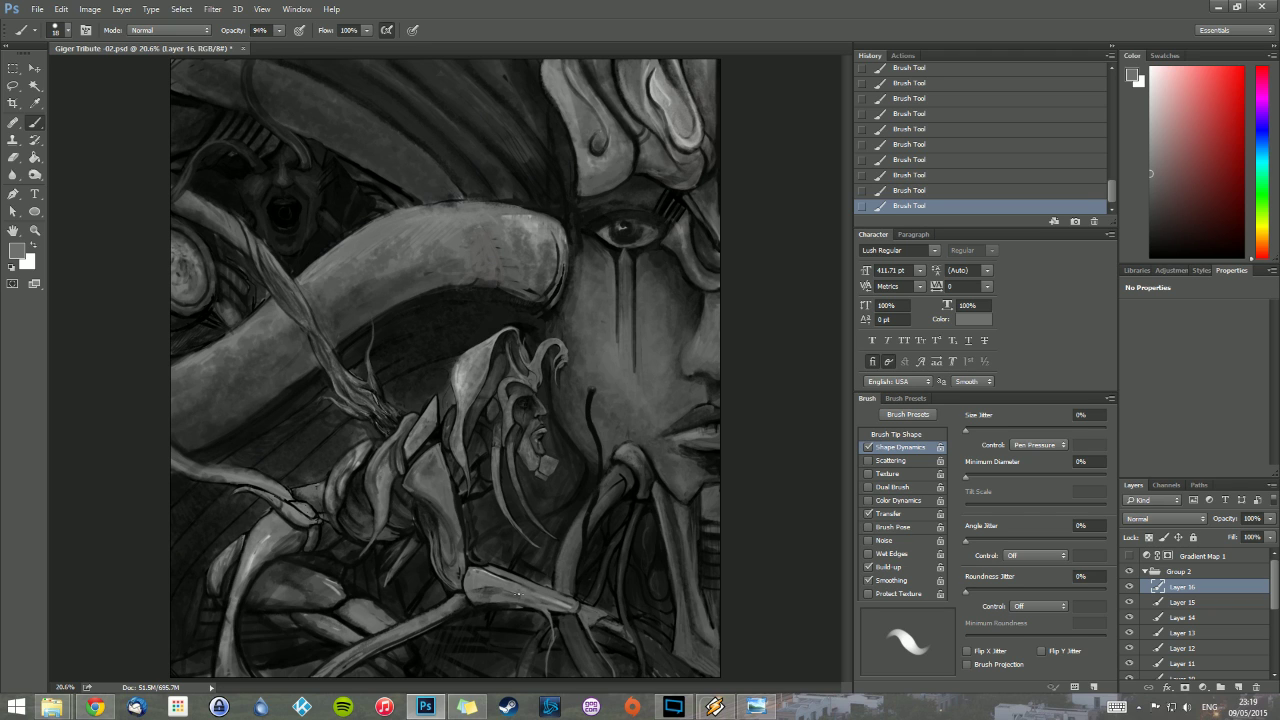
Step: Enlarge the brush to 66 px and smooth the dark background around the figure's torso with dark greys
{"action": "key", "text": "alt"}
{"action": "key", "text": "d"}
{"action": "right_click", "coordinate": [477, 656]}
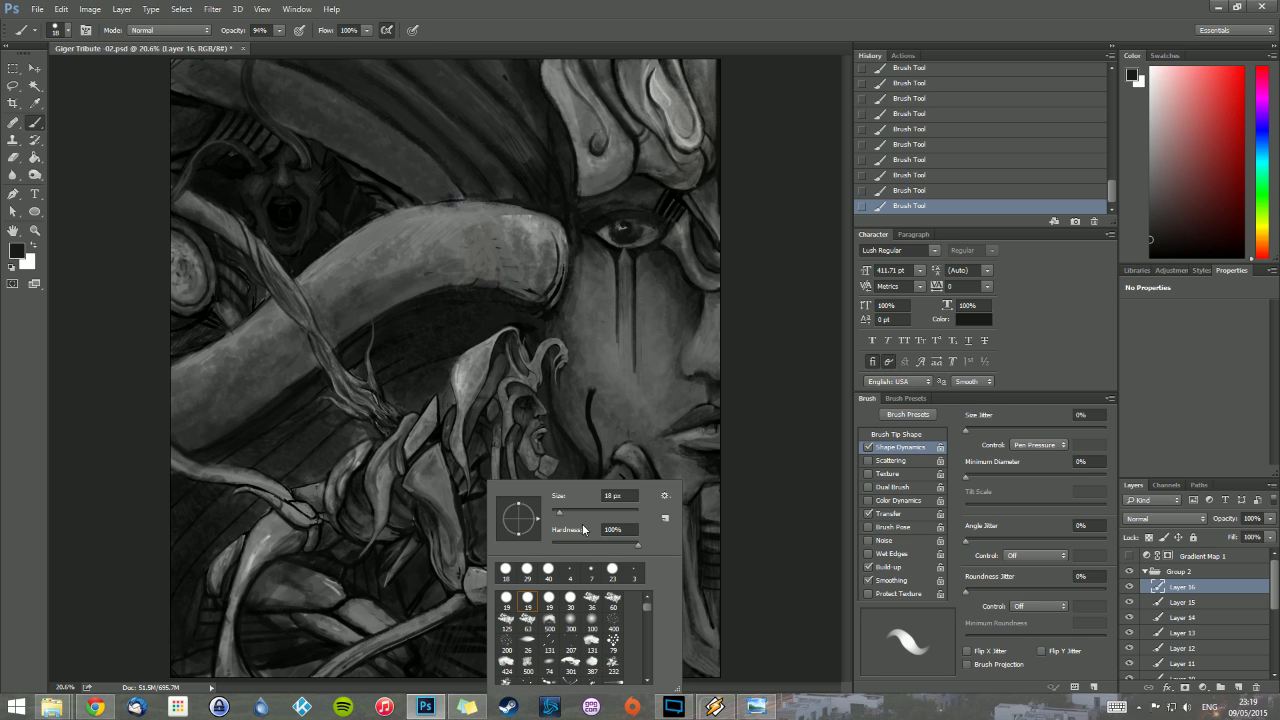
{"action": "double_click", "coordinate": [527, 568]}
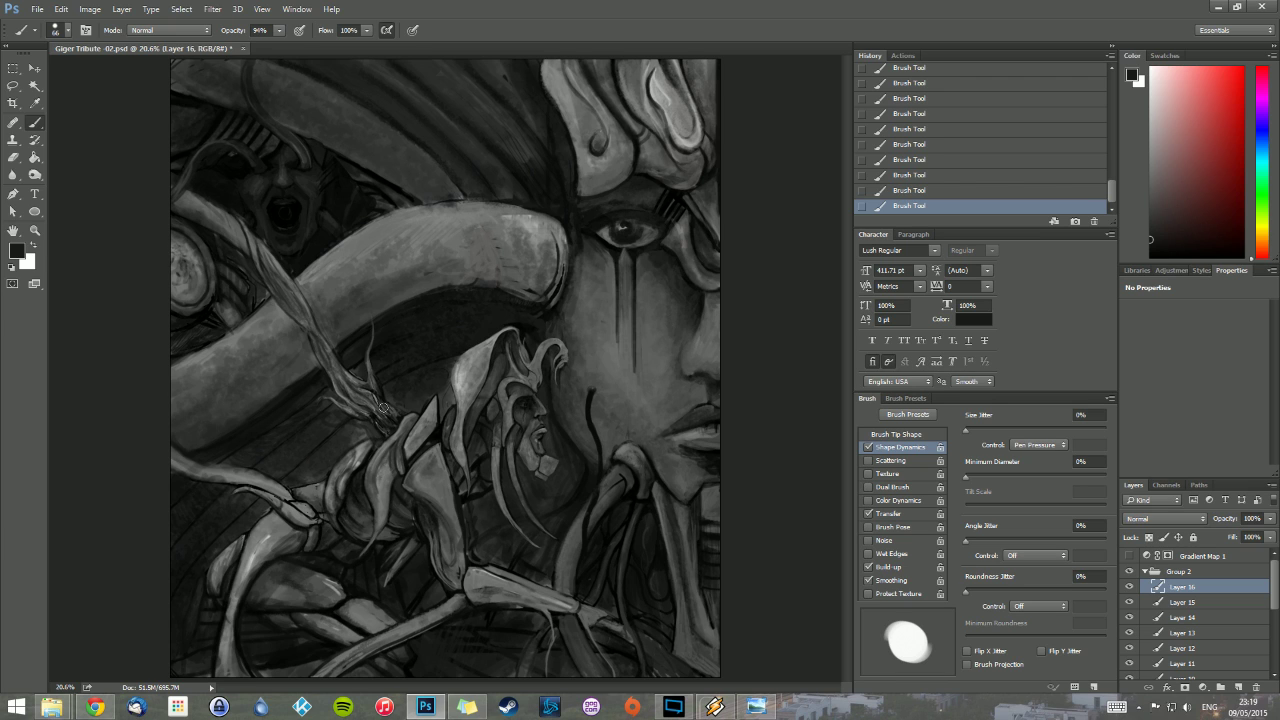
{"action": "left_click", "coordinate": [485, 518], "text": "alt"}
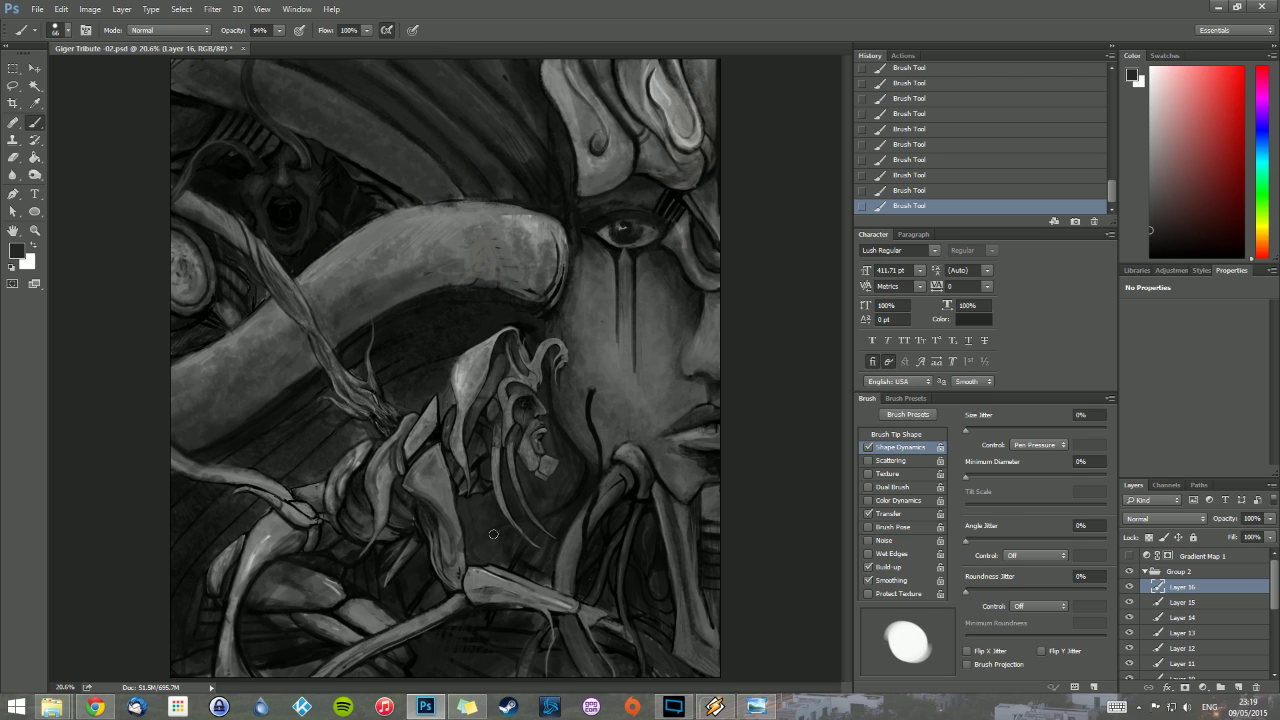
Step: Set the brush to 40 px, darken around the small bearded face, and shade the figure's upper arm with sampled grey
{"action": "right_click", "coordinate": [570, 425]}
{"action": "left_click", "coordinate": [665, 442]}
{"action": "left_click", "coordinate": [583, 457]}
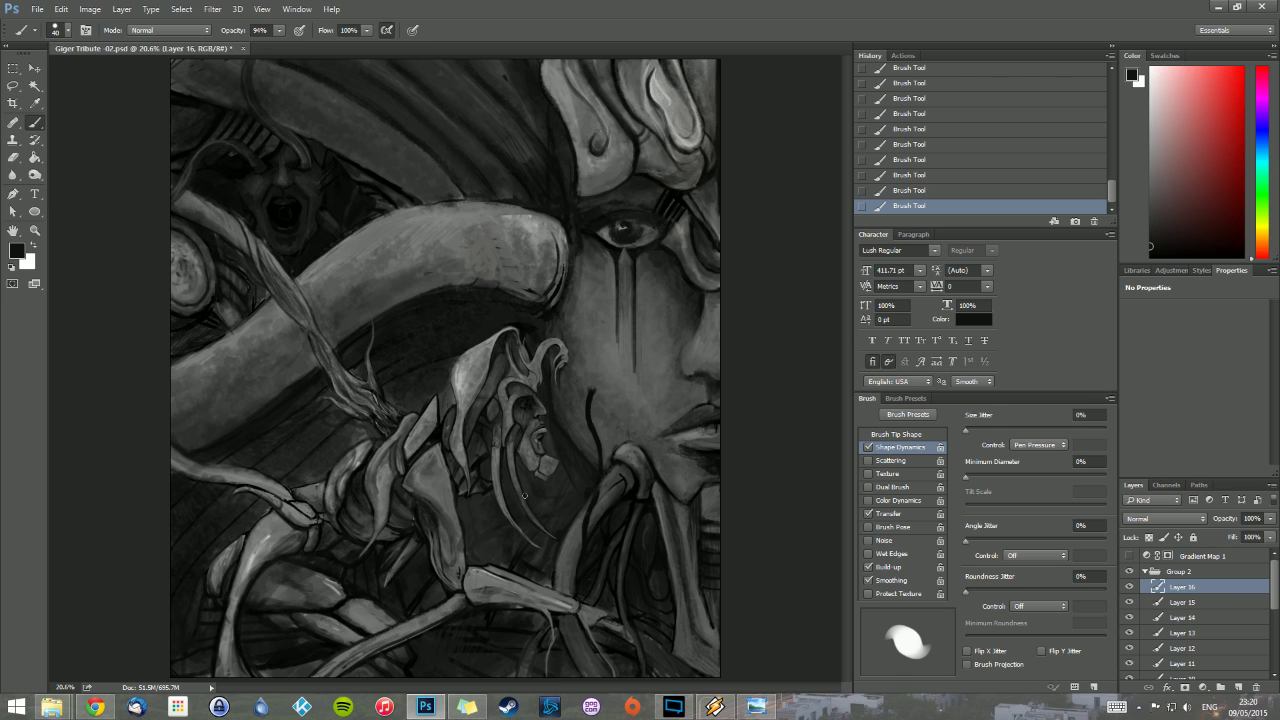
{"action": "left_click", "coordinate": [444, 478], "text": "alt"}
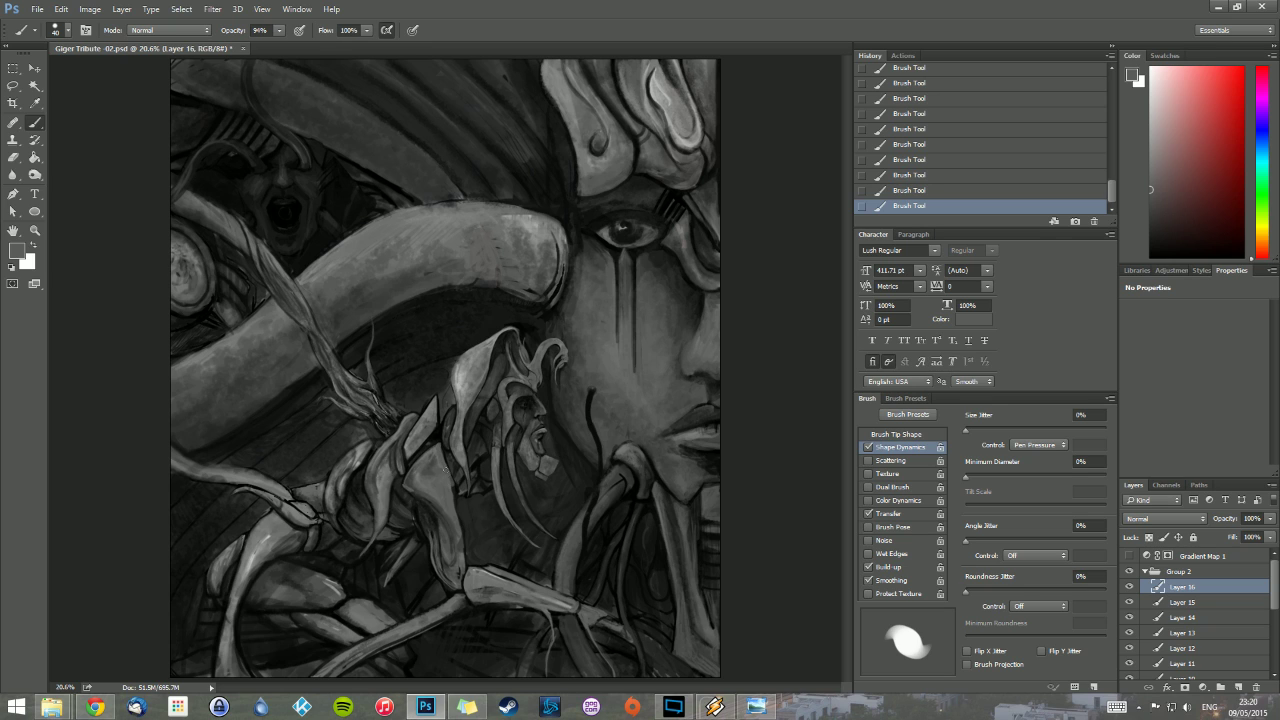
{"action": "left_click_drag", "start_coordinate": [451, 481], "coordinate": [448, 487]}
{"action": "left_click_drag", "start_coordinate": [455, 494], "coordinate": [459, 525]}
Step: Retouch the large face's teardrop-shaped headpiece hollow, brow and lower eyelid with sampled greys
{"action": "left_click", "coordinate": [598, 140], "text": "alt"}
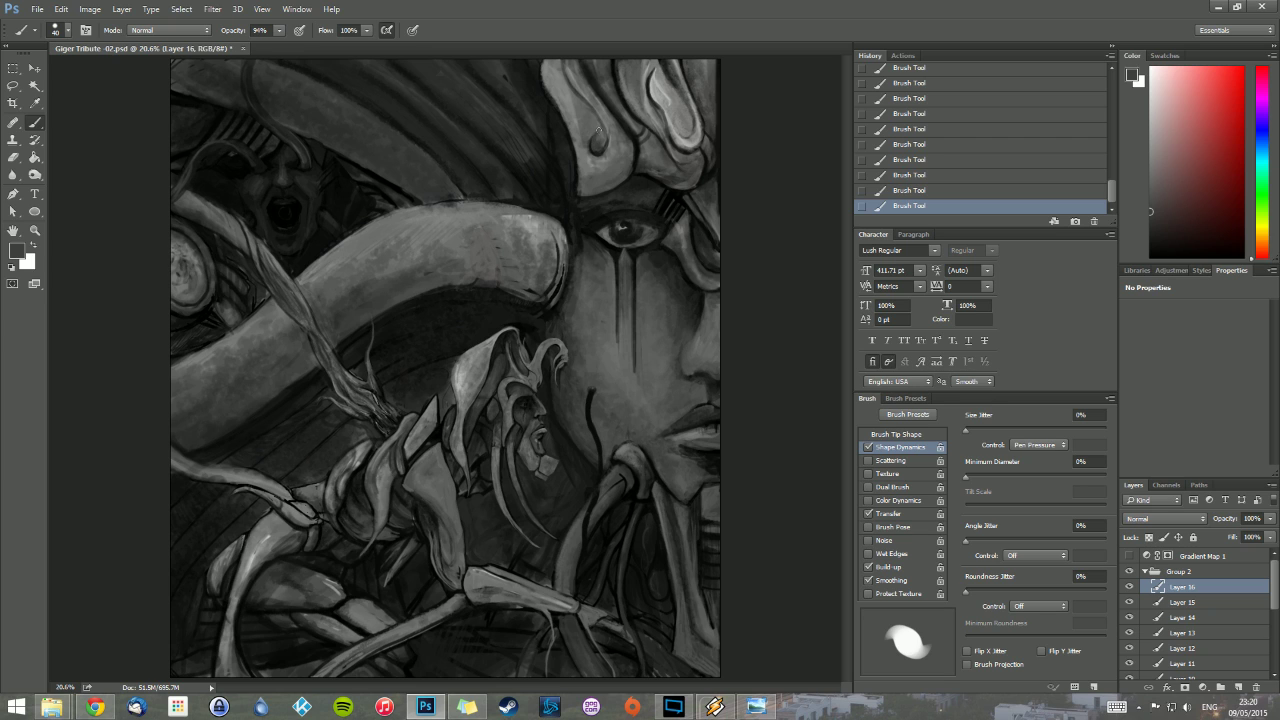
{"action": "left_click", "coordinate": [596, 130], "text": "alt"}
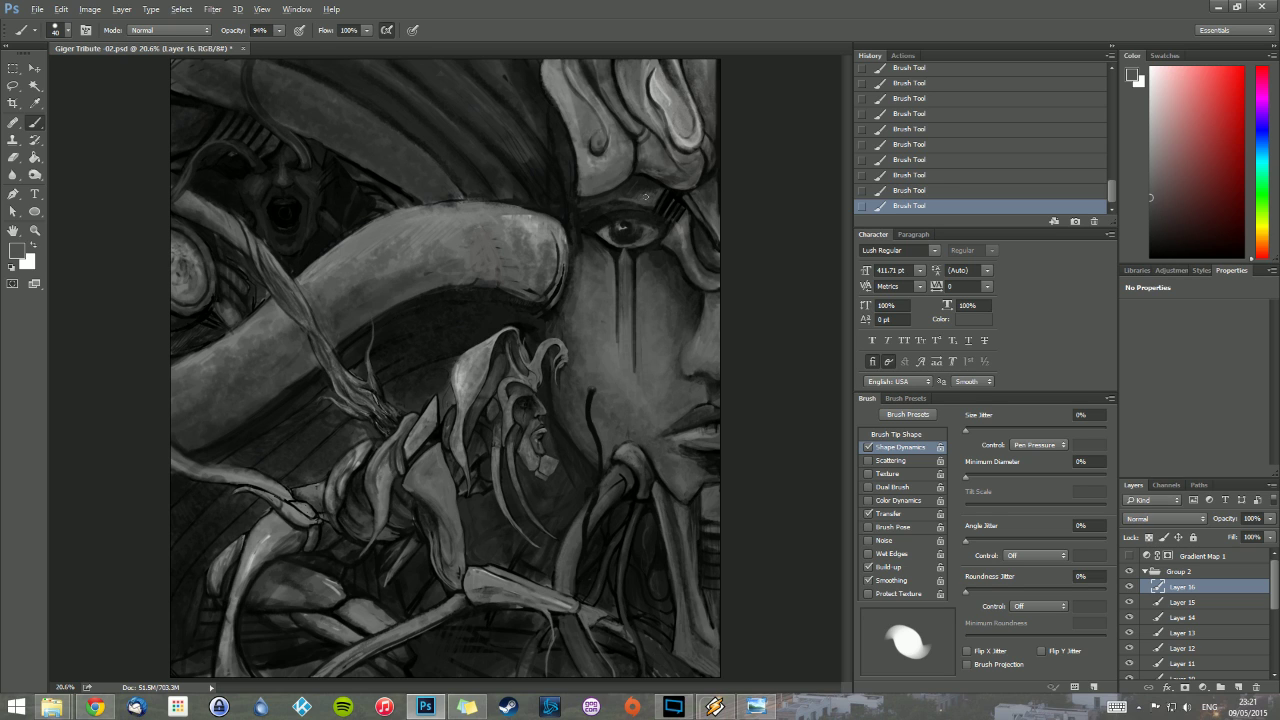
{"action": "left_click", "coordinate": [634, 196], "text": "alt"}
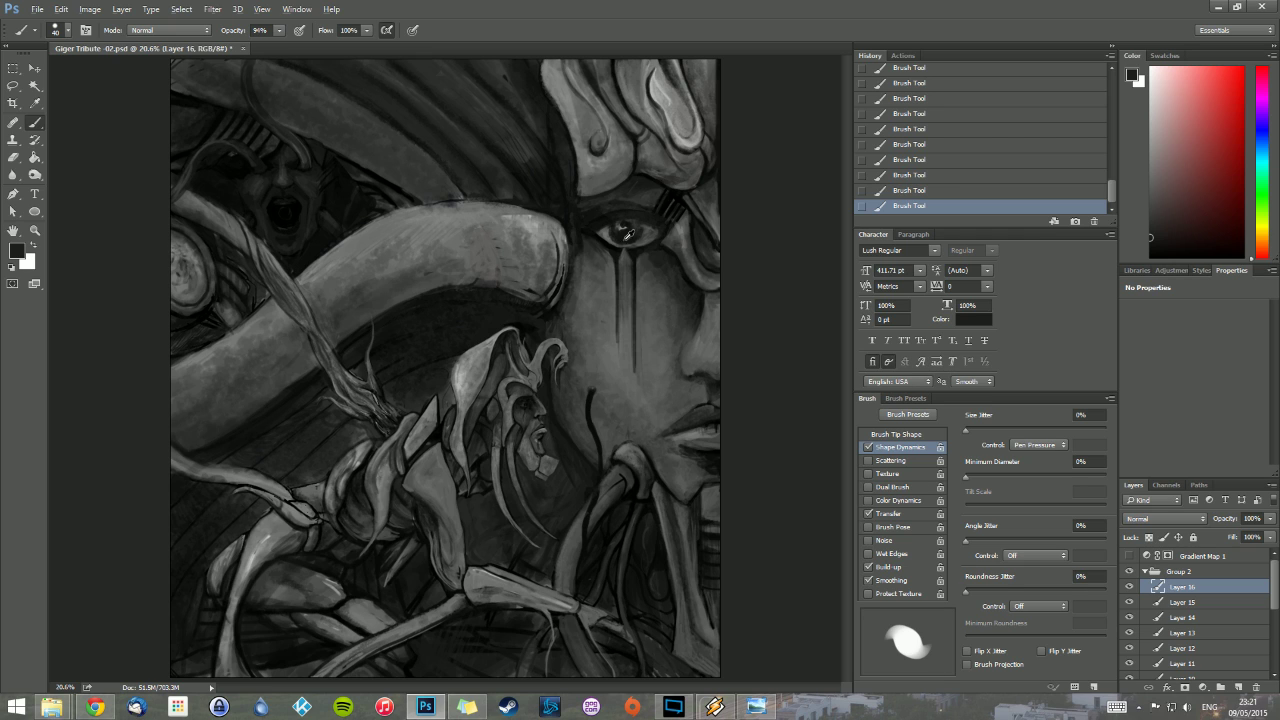
{"action": "left_click", "coordinate": [625, 240], "text": "alt"}
{"action": "left_click_drag", "start_coordinate": [618, 245], "coordinate": [624, 244]}
Step: Reduce the brush to 21 px and refine the tear streaks below the large face's eye with sampled greys
{"action": "right_click", "coordinate": [681, 354]}
{"action": "left_click", "coordinate": [780, 386]}
{"action": "left_click", "coordinate": [693, 374]}
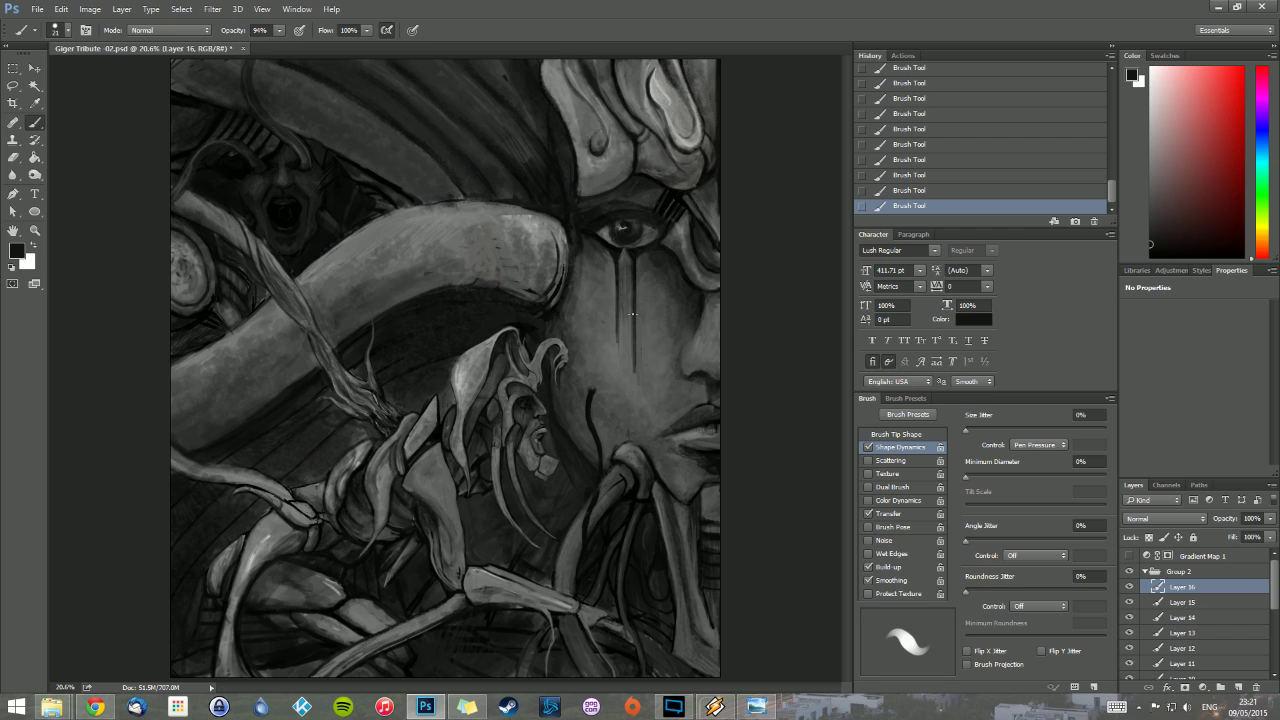
{"action": "left_click", "coordinate": [621, 257], "text": "alt"}
{"action": "left_click_drag", "start_coordinate": [620, 270], "coordinate": [620, 310]}
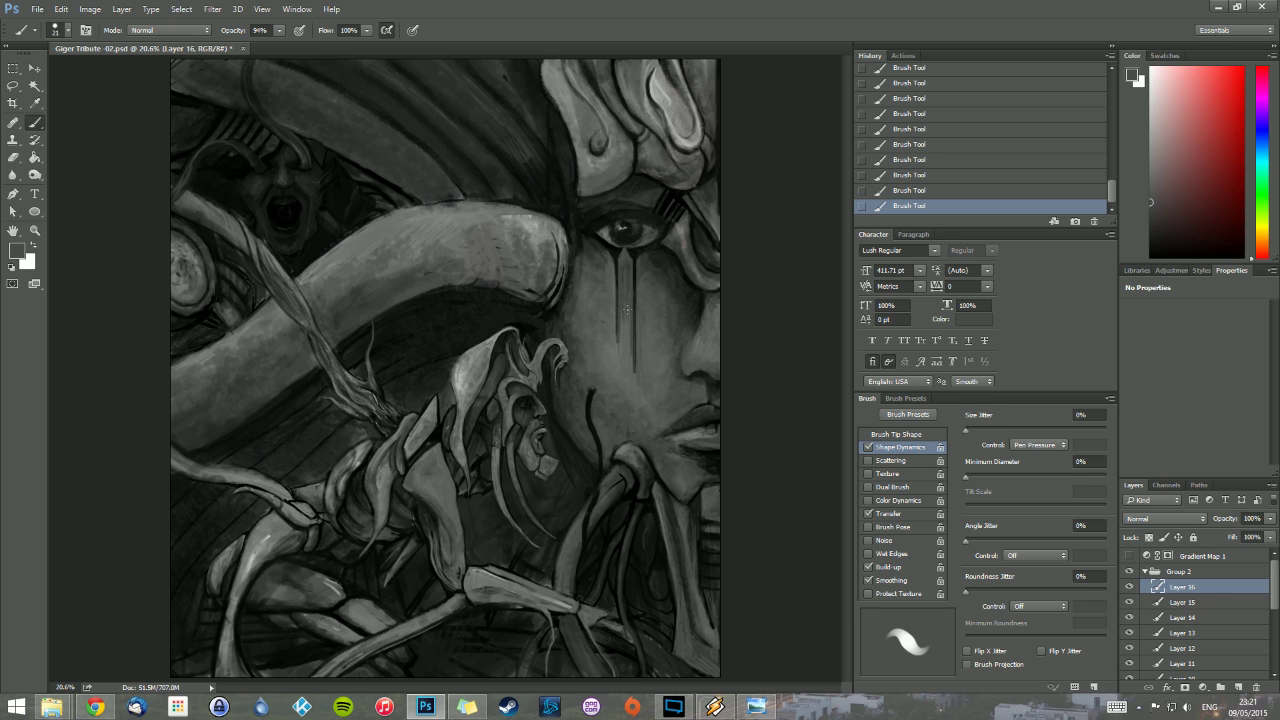
{"action": "left_click", "coordinate": [621, 345], "text": "alt"}
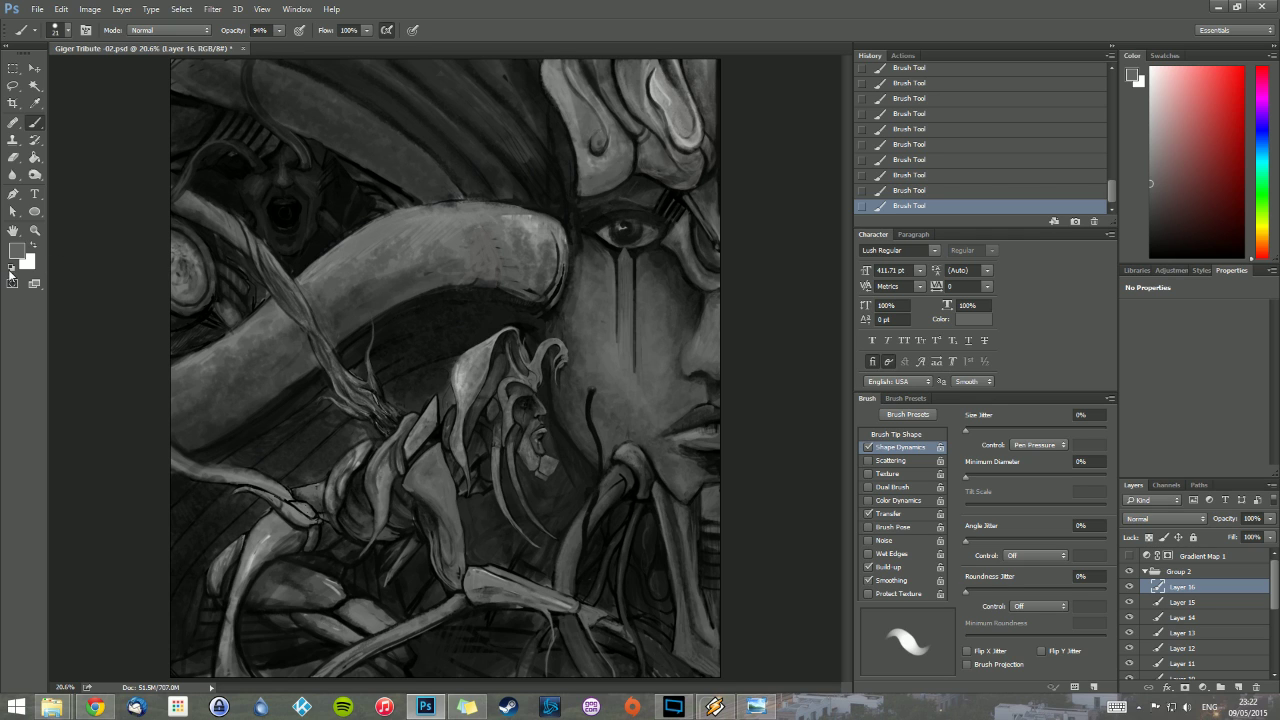
Step: Reset the colour to black and strengthen the dark crease above the large face's eye
{"action": "key", "text": "d"}
{"action": "left_click_drag", "start_coordinate": [581, 216], "coordinate": [602, 204]}
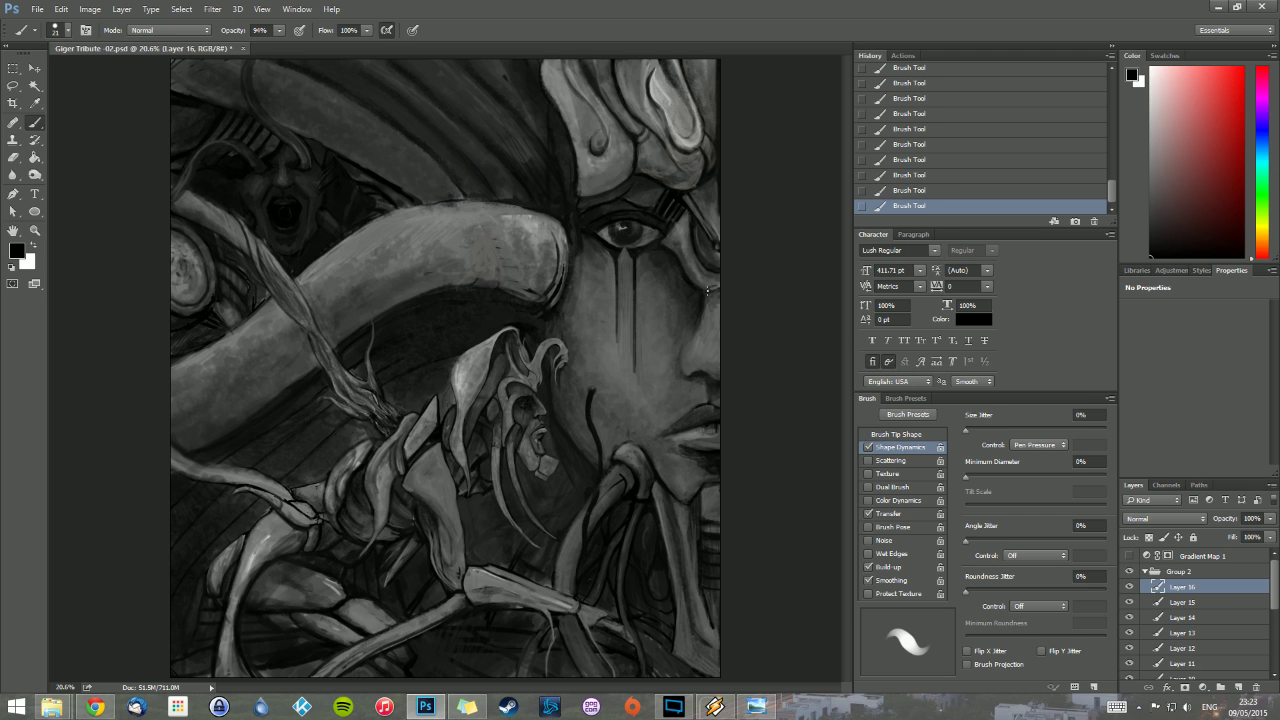
Step: Step back and forth through the latest brush strokes on the large face to compare them
{"action": "left_click", "coordinate": [922, 191]}
{"action": "left_click", "coordinate": [923, 177]}
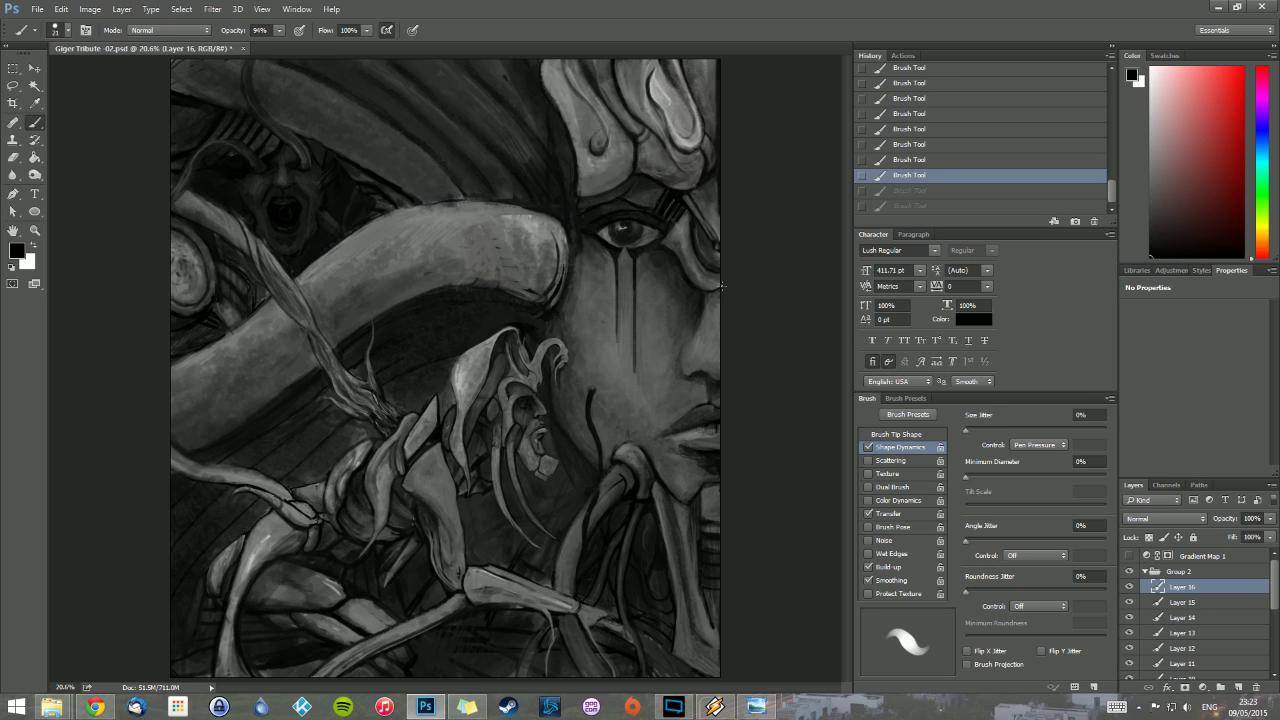
{"action": "key", "text": "ctrl+shift+z"}
{"action": "key", "text": "ctrl+shift+z"}
{"action": "key", "text": "ctrl+alt+z"}
{"action": "key", "text": "ctrl+shift+z"}
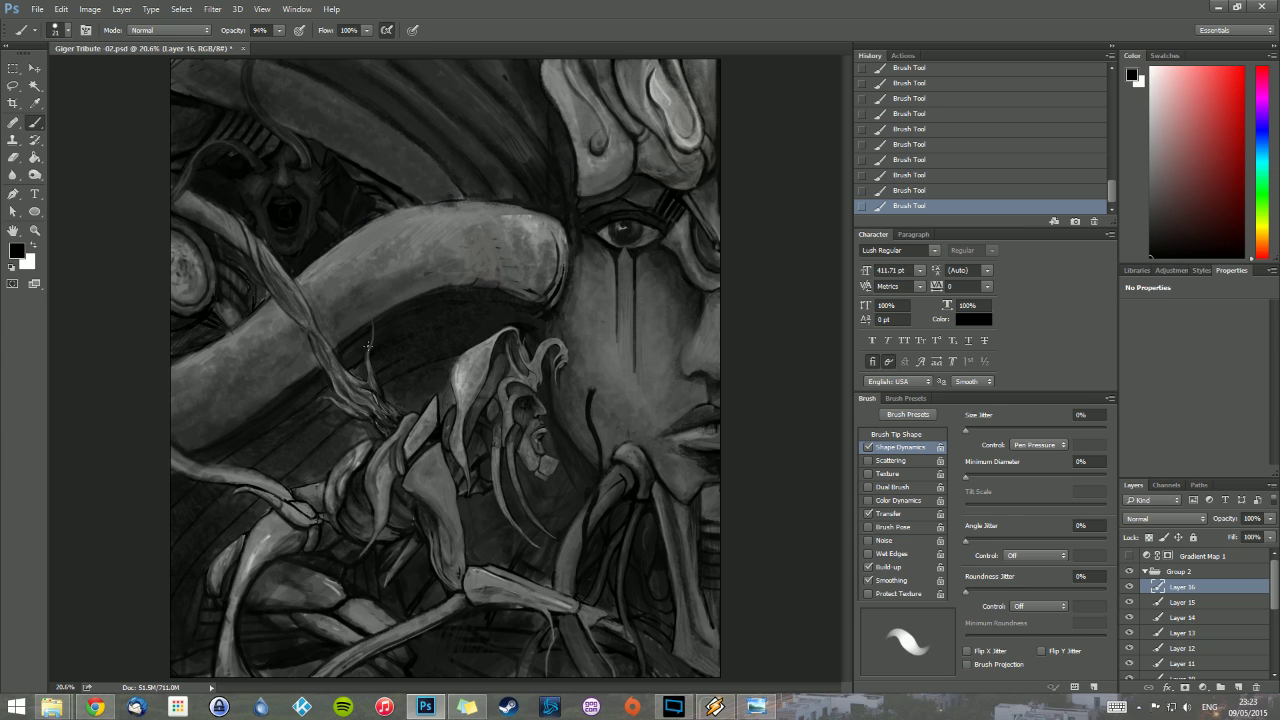
Step: Lengthen the thin spike above the figure's shoulder, and soften the dark rim at the large tube's end with a 41 px brush
{"action": "left_click_drag", "start_coordinate": [370, 373], "coordinate": [368, 345]}
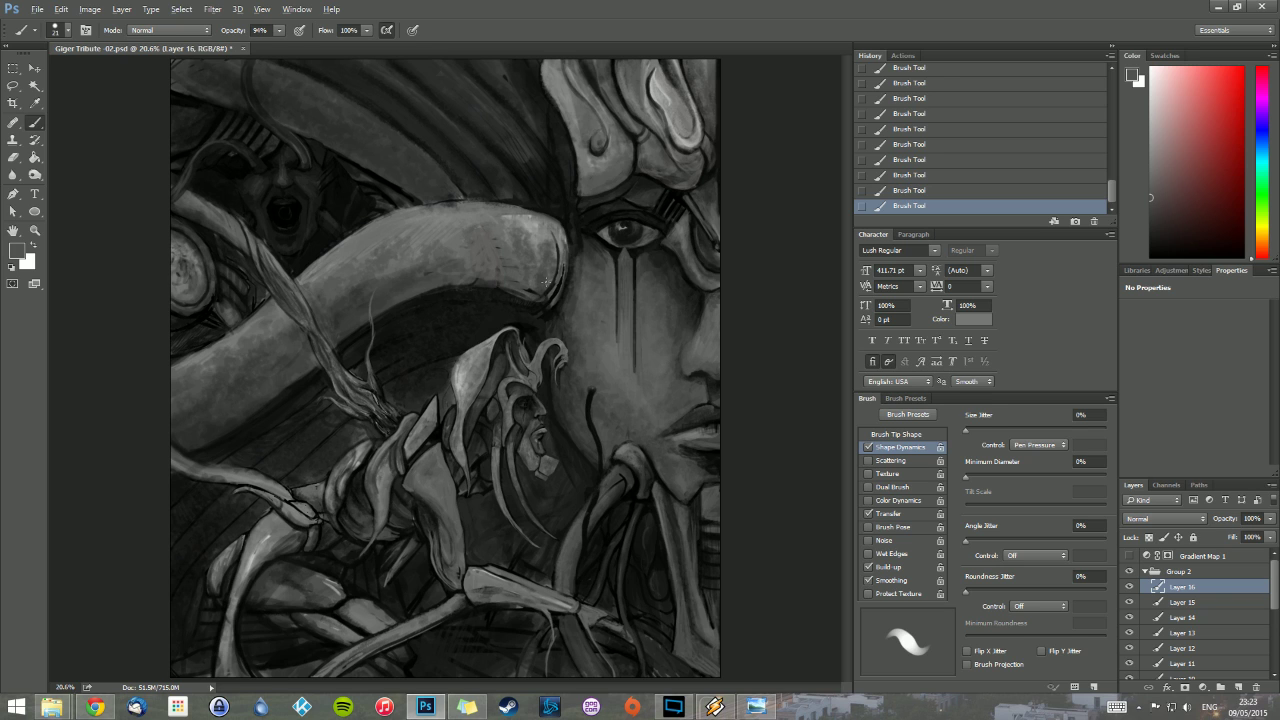
{"action": "right_click", "coordinate": [530, 284]}
{"action": "left_click", "coordinate": [618, 311]}
{"action": "left_click", "coordinate": [530, 291]}
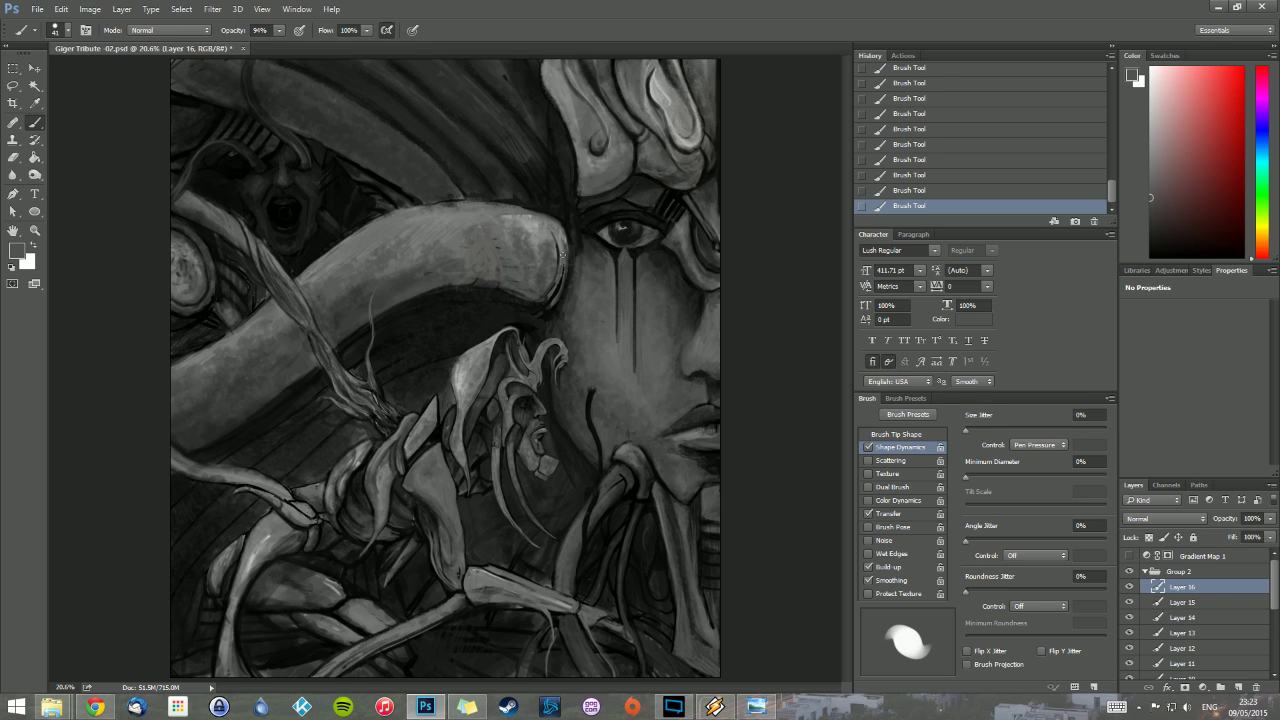
{"action": "left_click_drag", "start_coordinate": [541, 299], "coordinate": [561, 270]}
{"action": "left_click", "coordinate": [559, 293], "text": "alt"}
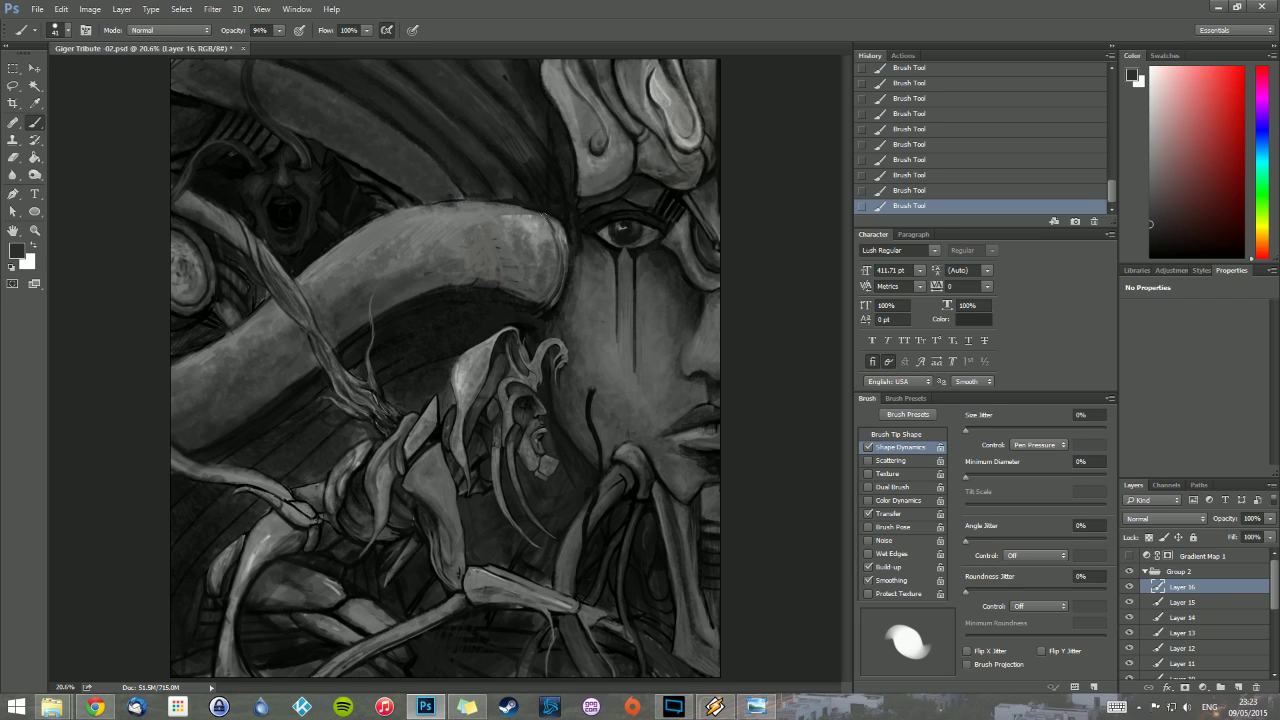
Step: Shade the rounded end of the large tube with sampled greys, blending the light rim down towards its lower edge
{"action": "left_click_drag", "start_coordinate": [546, 219], "coordinate": [558, 254]}
{"action": "left_click", "coordinate": [545, 234], "text": "alt"}
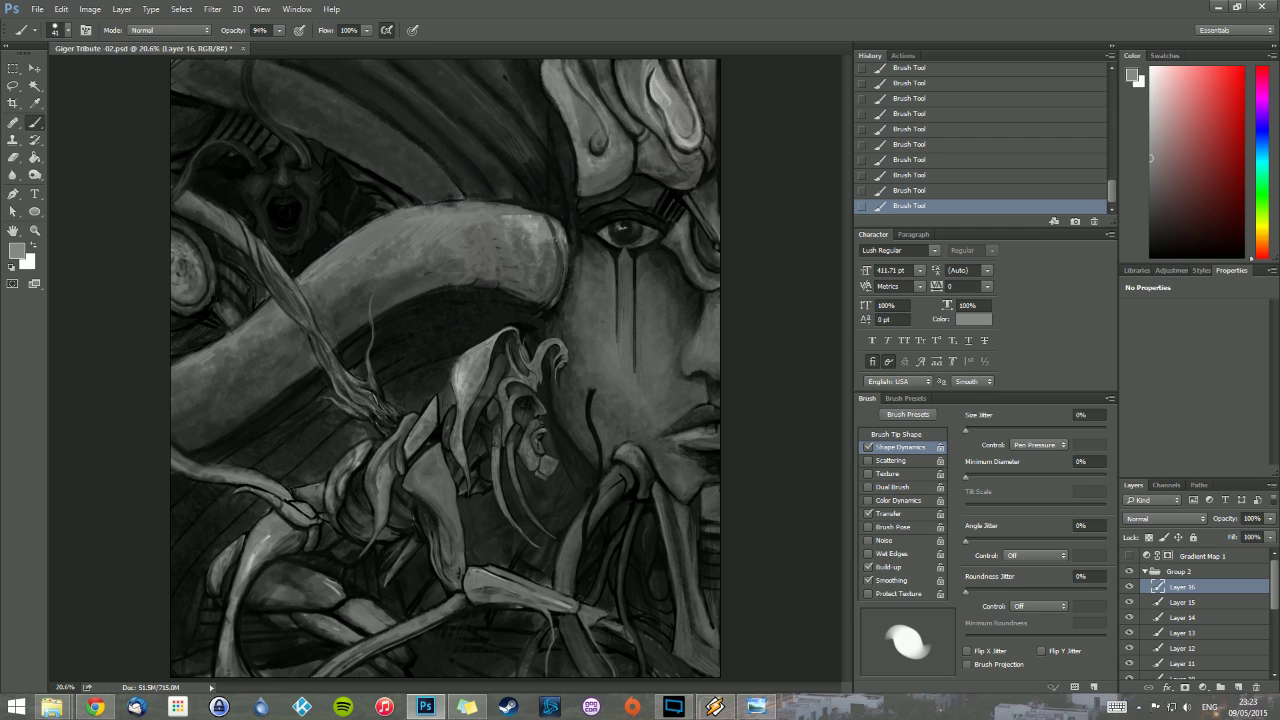
{"action": "left_click_drag", "start_coordinate": [547, 222], "coordinate": [556, 296]}
{"action": "left_click", "coordinate": [576, 255], "text": "alt"}
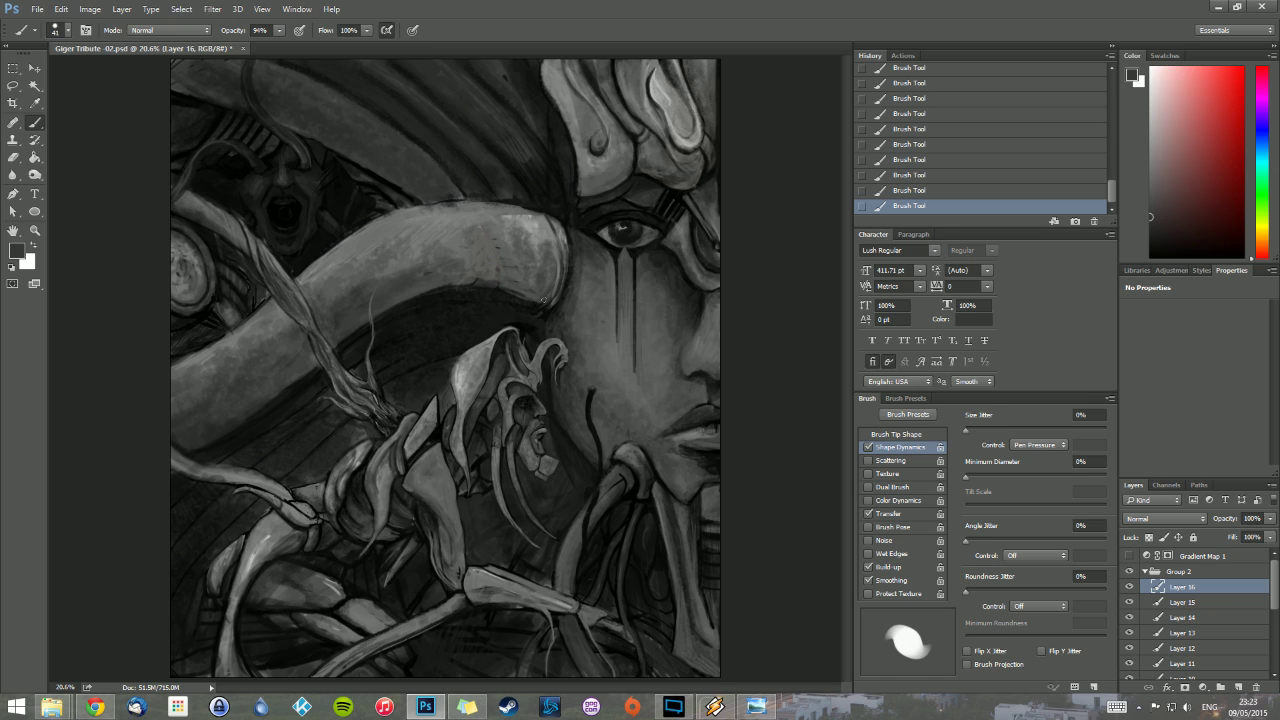
Step: Refine the large tube's upper edge with sampled greys, and darken its border below the round disc in black
{"action": "left_click", "coordinate": [505, 290], "text": "alt"}
{"action": "left_click", "coordinate": [470, 275], "text": "alt"}
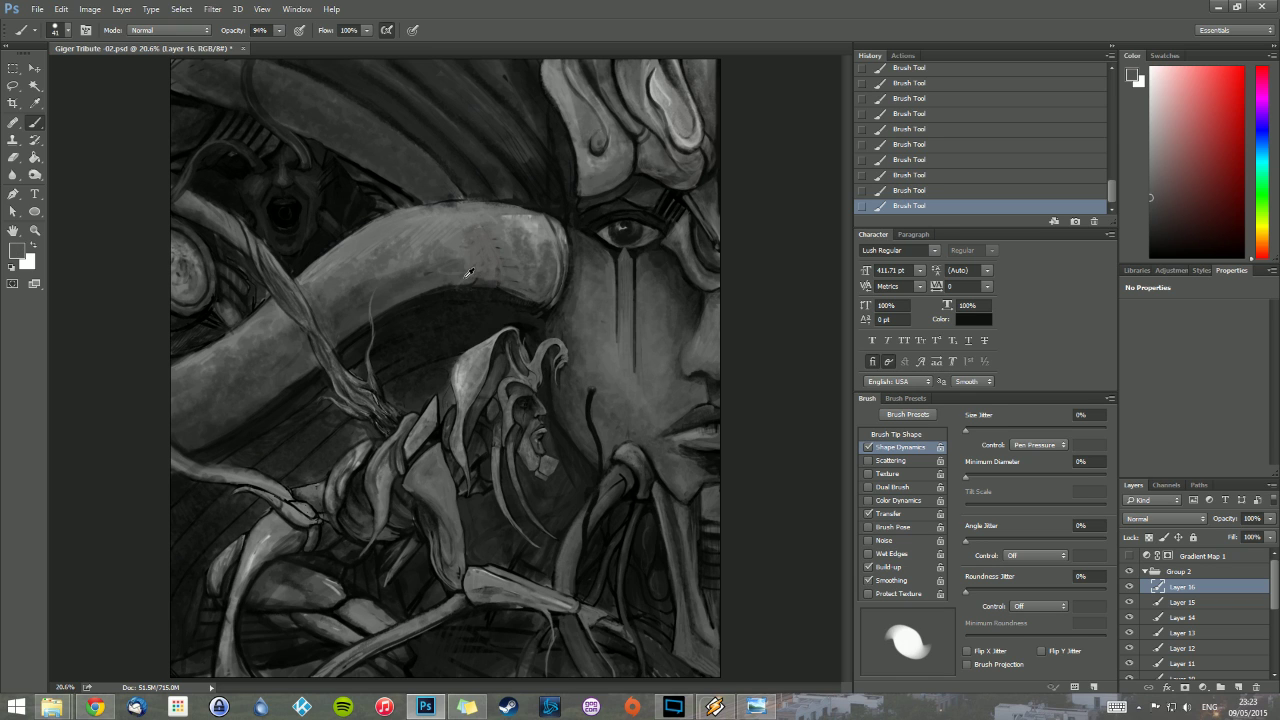
{"action": "left_click", "coordinate": [362, 233], "text": "alt"}
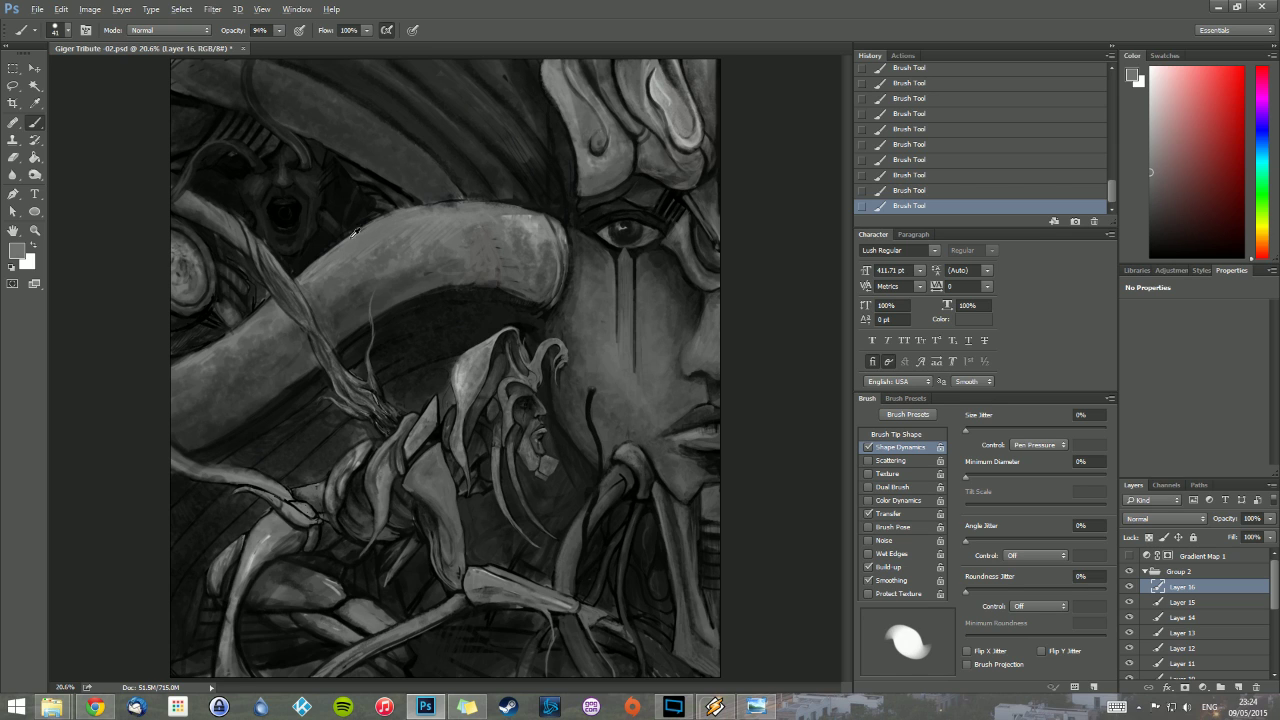
{"action": "left_click_drag", "start_coordinate": [427, 207], "coordinate": [456, 203]}
{"action": "key", "text": "d"}
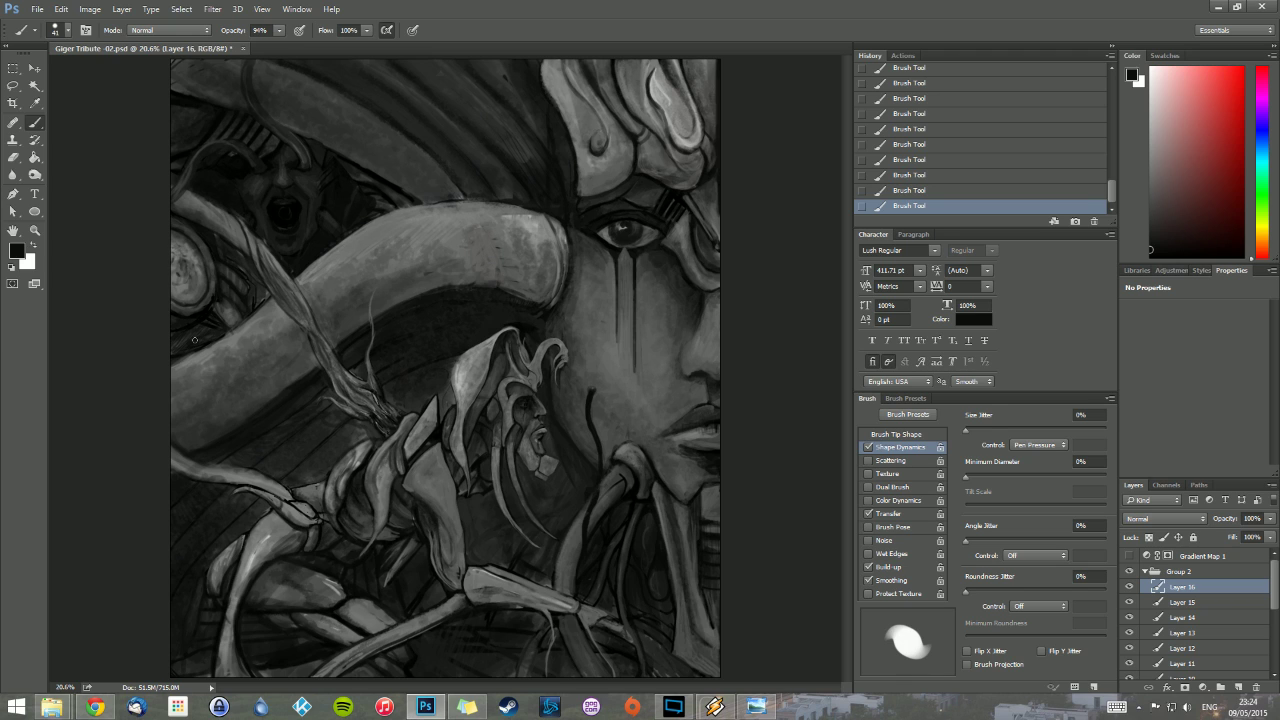
{"action": "left_click_drag", "start_coordinate": [239, 323], "coordinate": [226, 332]}
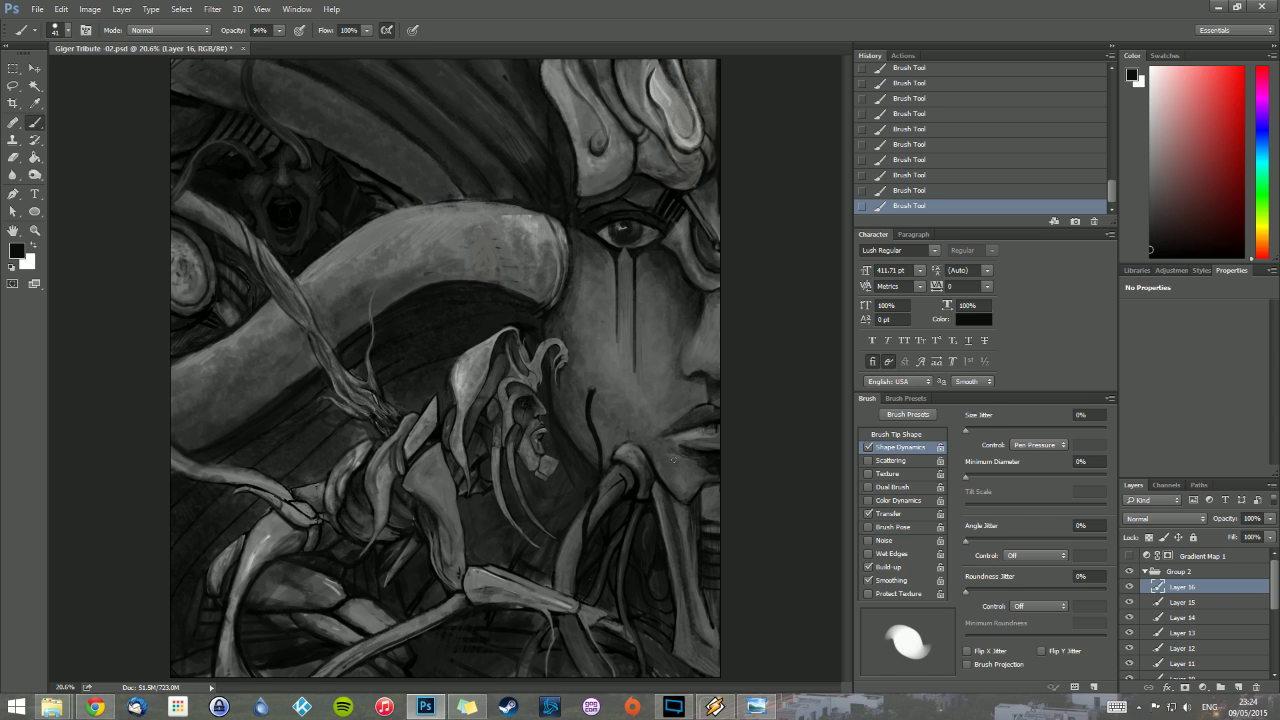
Step: Extend the dark curved line on the large face's cheek down beside the bent tube, using sampled dark greys
{"action": "left_click", "coordinate": [626, 440], "text": "alt"}
{"action": "left_click", "coordinate": [591, 456], "text": "alt"}
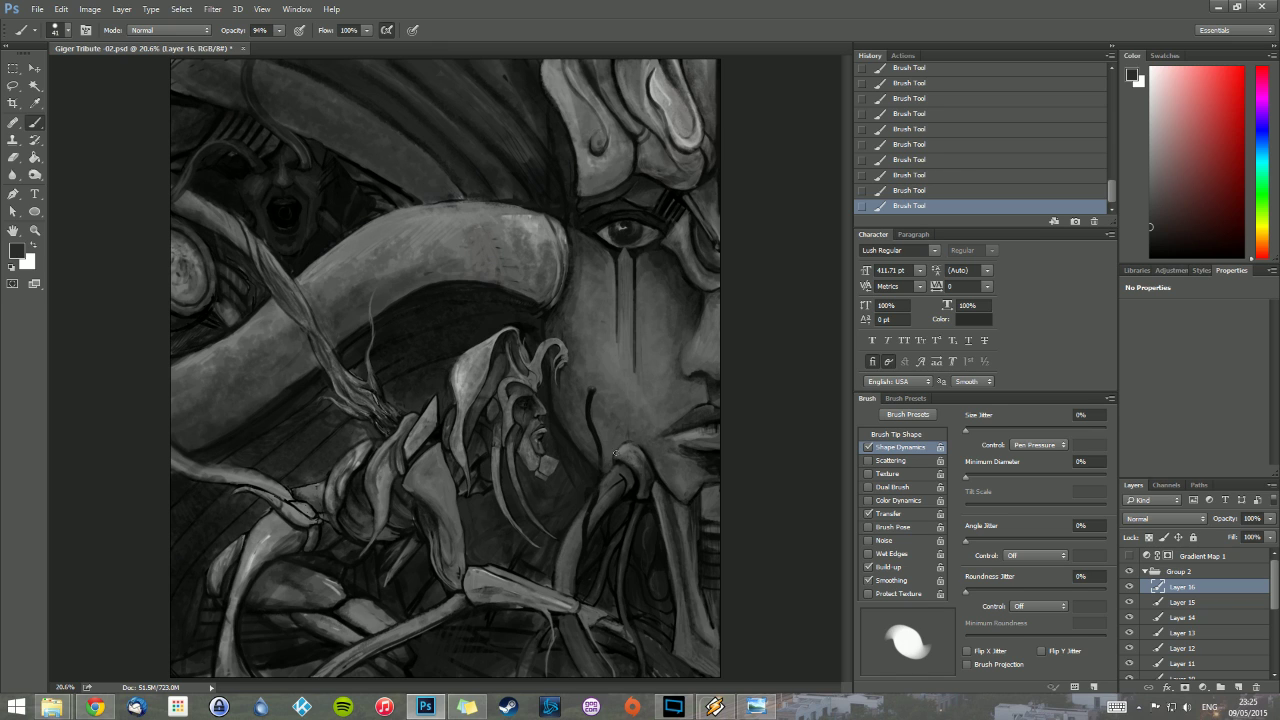
{"action": "left_click", "coordinate": [590, 508], "text": "alt"}
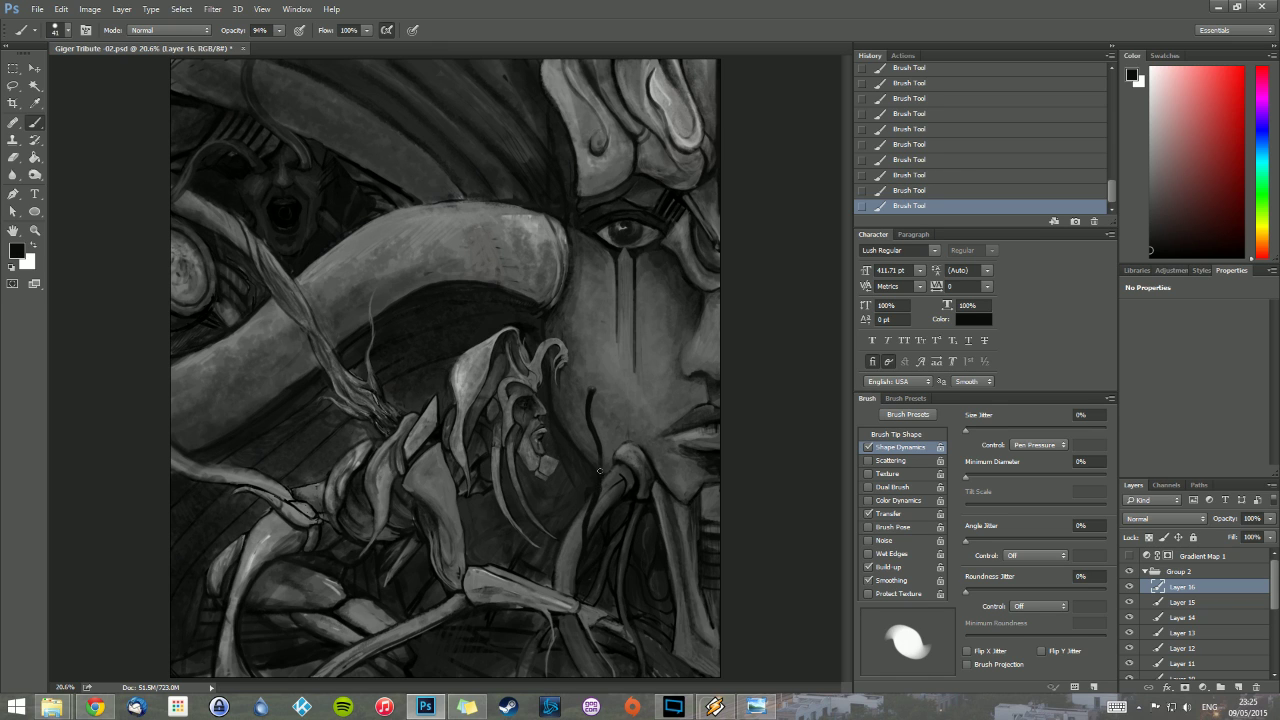
{"action": "left_click", "coordinate": [603, 485], "text": "alt"}
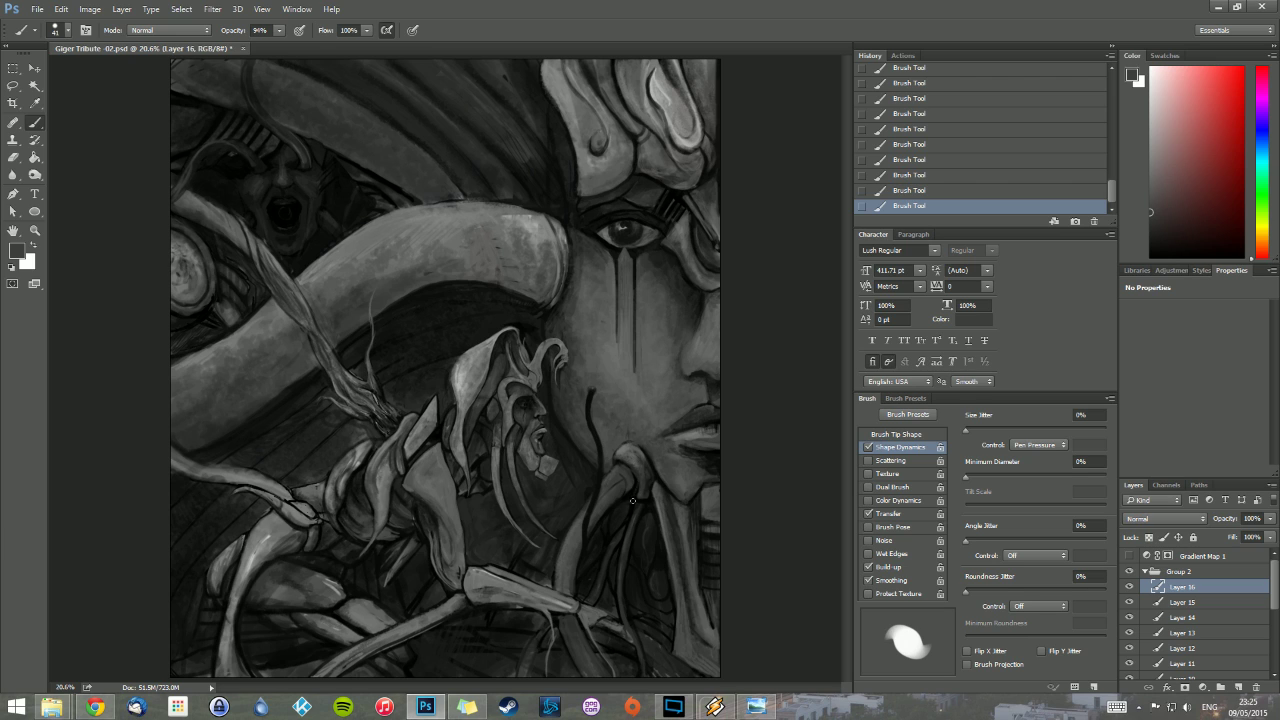
Step: Shade the bent tube and the cords beneath the large face's jaw with sampled greys
{"action": "left_click", "coordinate": [638, 490], "text": "alt"}
{"action": "left_click", "coordinate": [639, 504], "text": "alt"}
{"action": "left_click", "coordinate": [641, 494], "text": "alt"}
{"action": "left_click", "coordinate": [600, 458], "text": "alt"}
{"action": "left_click", "coordinate": [656, 496], "text": "alt"}
{"action": "left_click", "coordinate": [665, 490], "text": "alt"}
Step: Reduce the brush to 23 px, paint the dark gaps between the neck cords below the chin, and save the document
{"action": "left_click", "coordinate": [280, 30]}
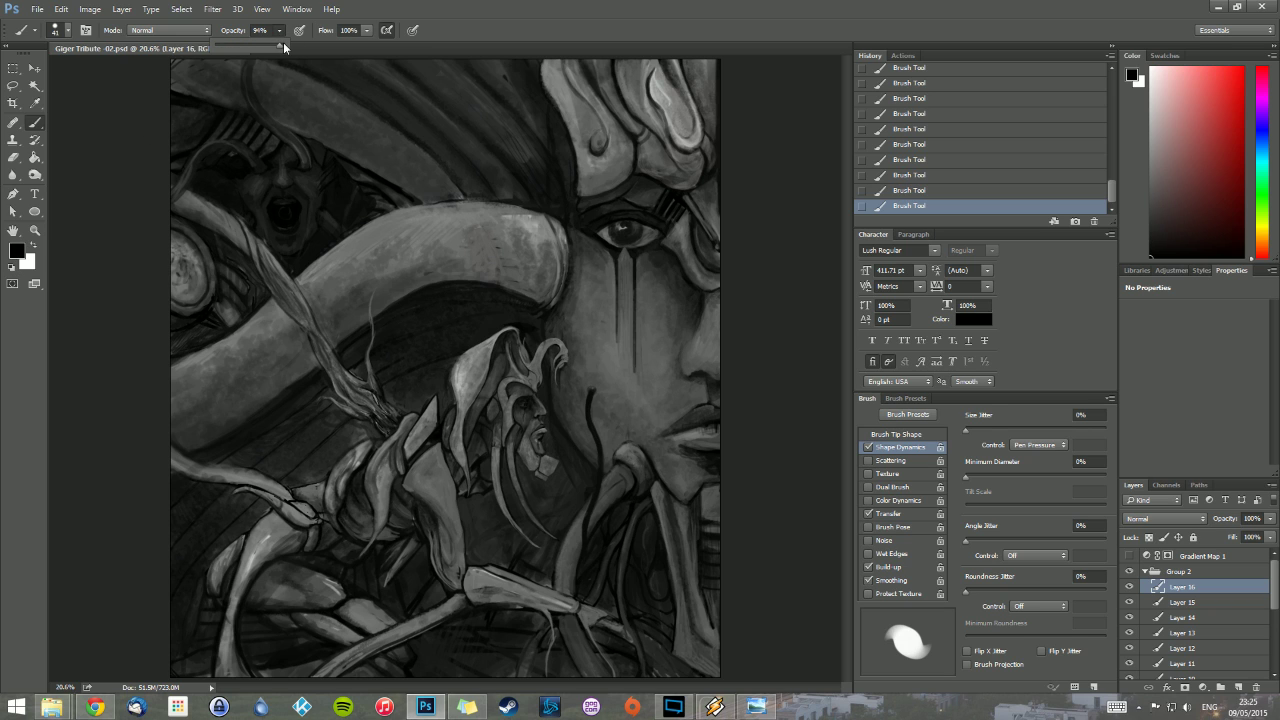
{"action": "right_click", "coordinate": [677, 514]}
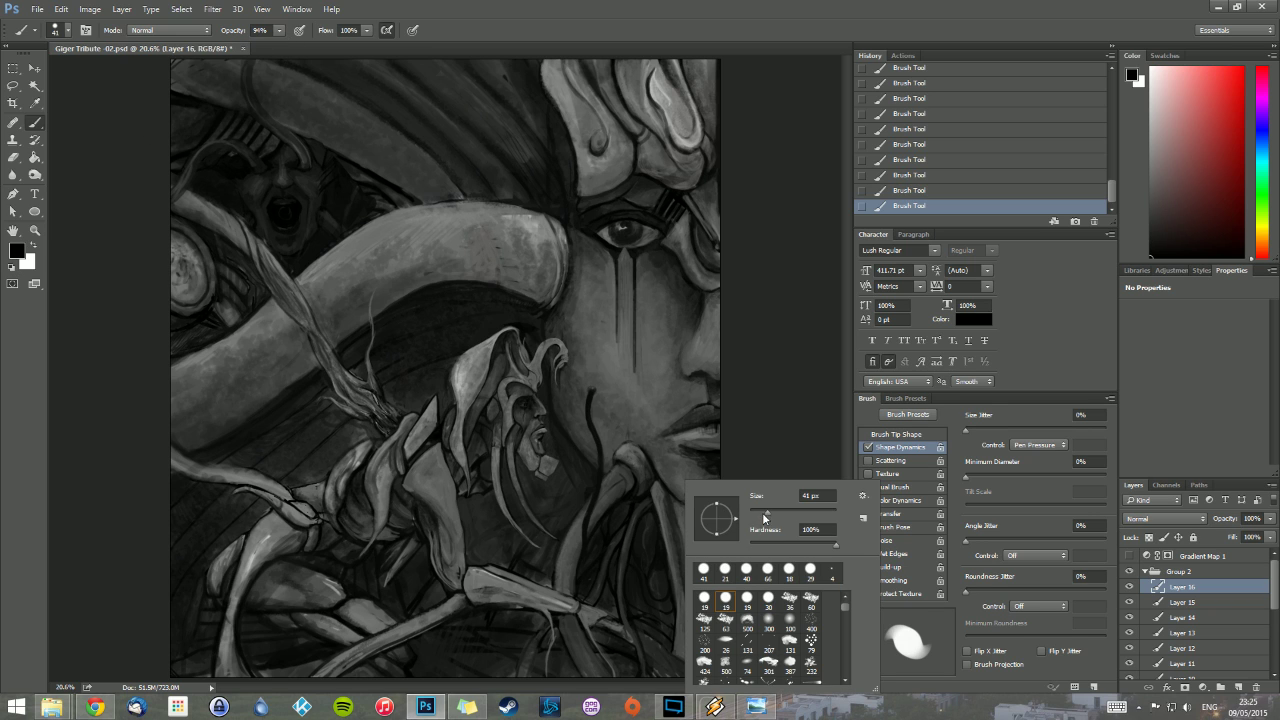
{"action": "left_click_drag", "start_coordinate": [762, 513], "coordinate": [755, 513]}
{"action": "left_click", "coordinate": [667, 492]}
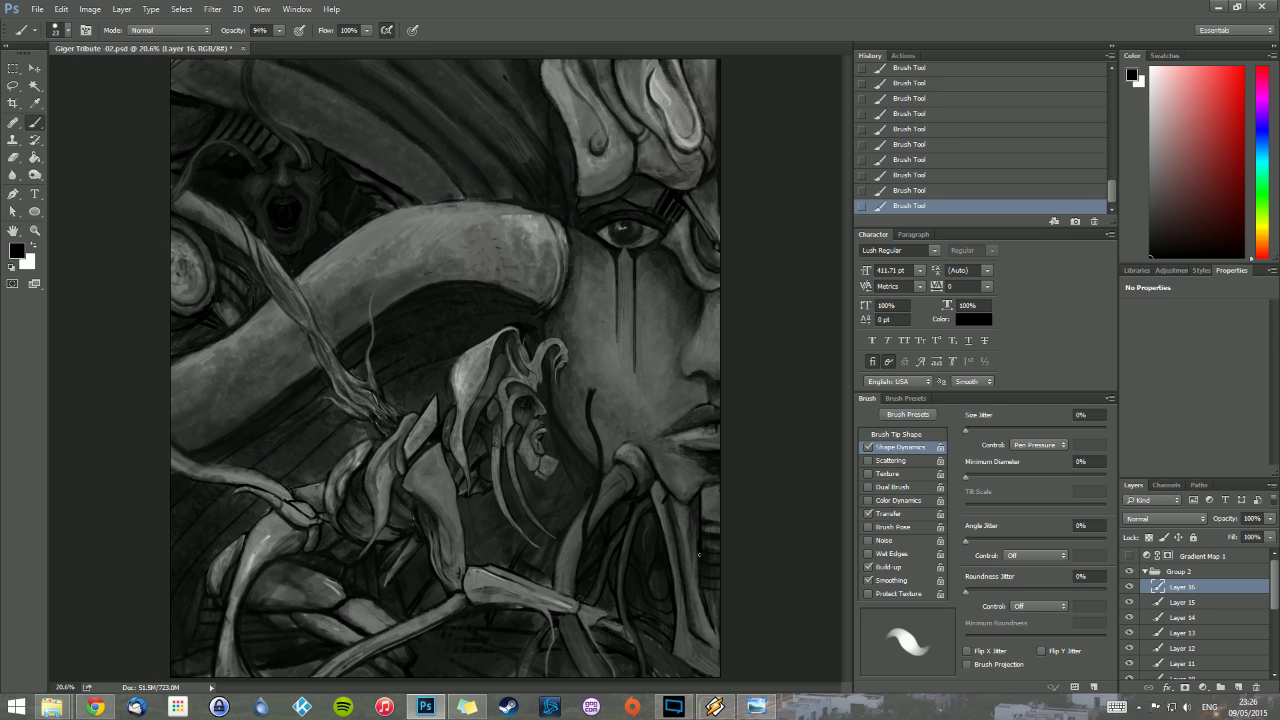
{"action": "left_click_drag", "start_coordinate": [697, 497], "coordinate": [694, 580]}
{"action": "left_click_drag", "start_coordinate": [688, 511], "coordinate": [690, 544]}
{"action": "left_click", "coordinate": [710, 610], "text": "alt"}
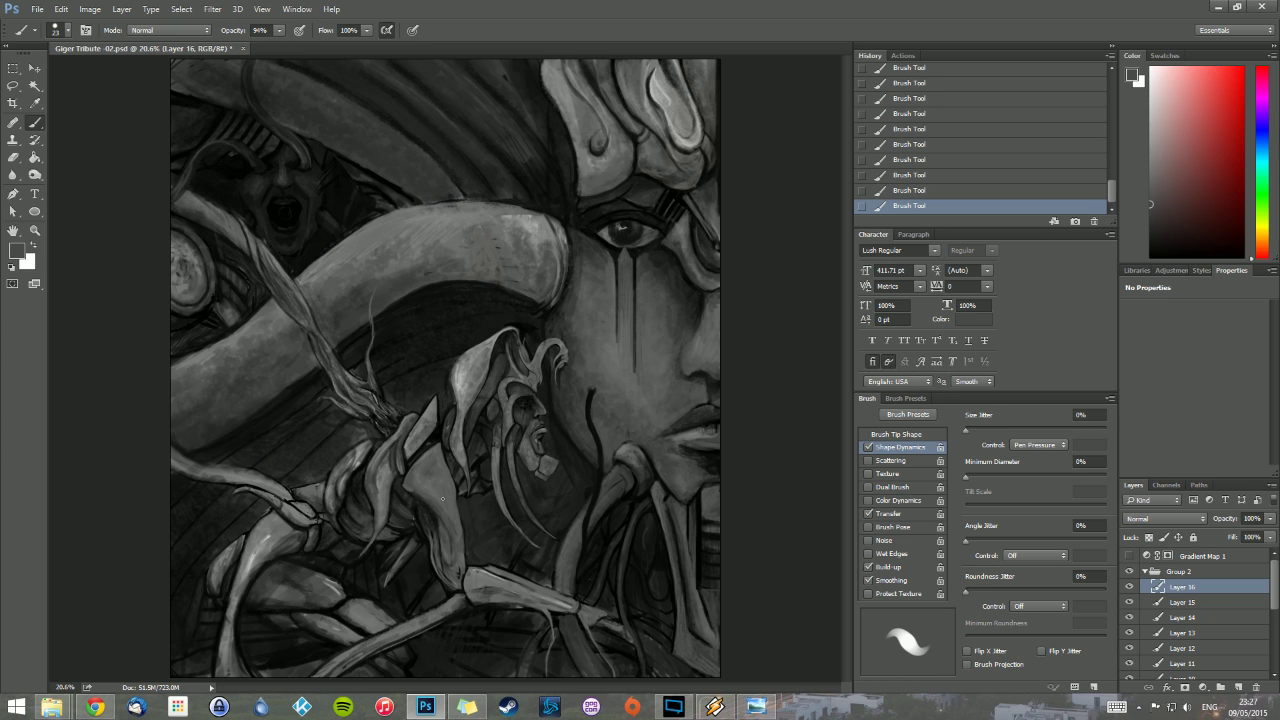
{"action": "key", "text": "ctrl+s"}
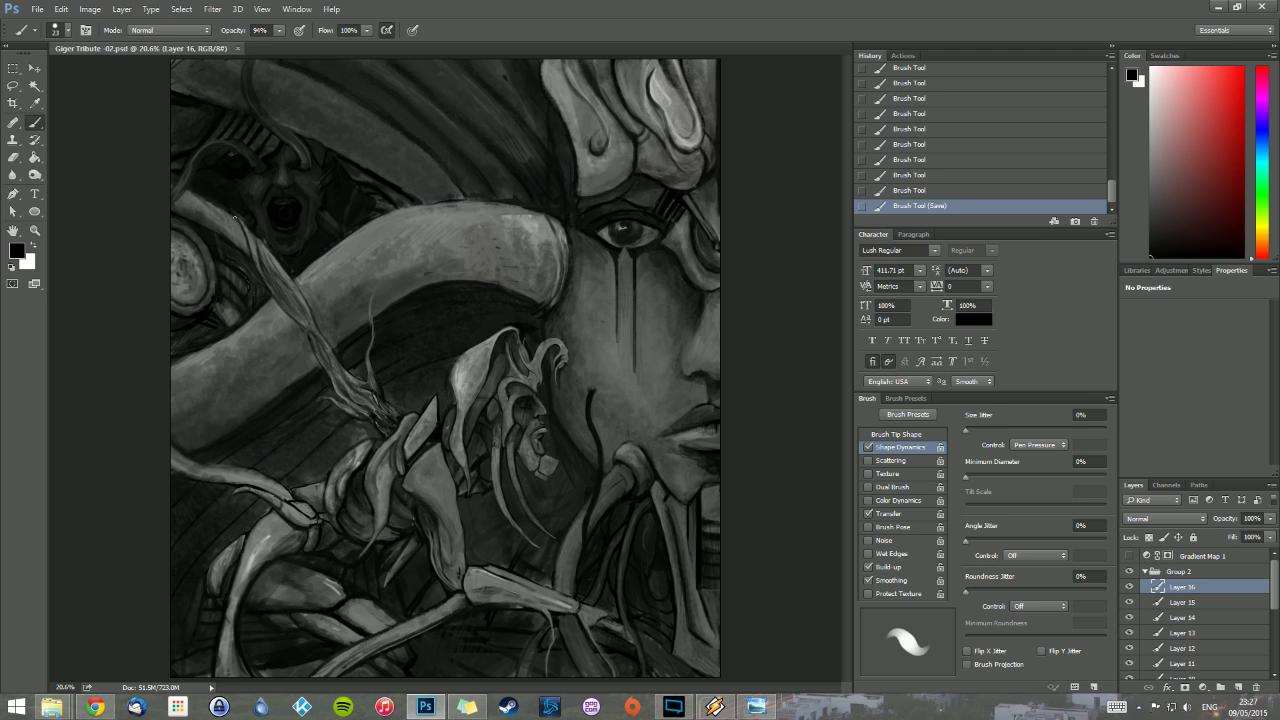
Step: Paint thin black strokes along the upper length of the tendril that crosses the large tube
{"action": "left_click_drag", "start_coordinate": [240, 221], "coordinate": [248, 241]}
{"action": "left_click_drag", "start_coordinate": [243, 230], "coordinate": [254, 255]}
{"action": "left_click_drag", "start_coordinate": [249, 245], "coordinate": [263, 273]}
{"action": "left_click_drag", "start_coordinate": [260, 263], "coordinate": [299, 312]}
Step: Switch to white and paint thin curling strands around the tendril's base, plus small highlights on the large face's eye and the round disc
{"action": "key", "text": "x"}
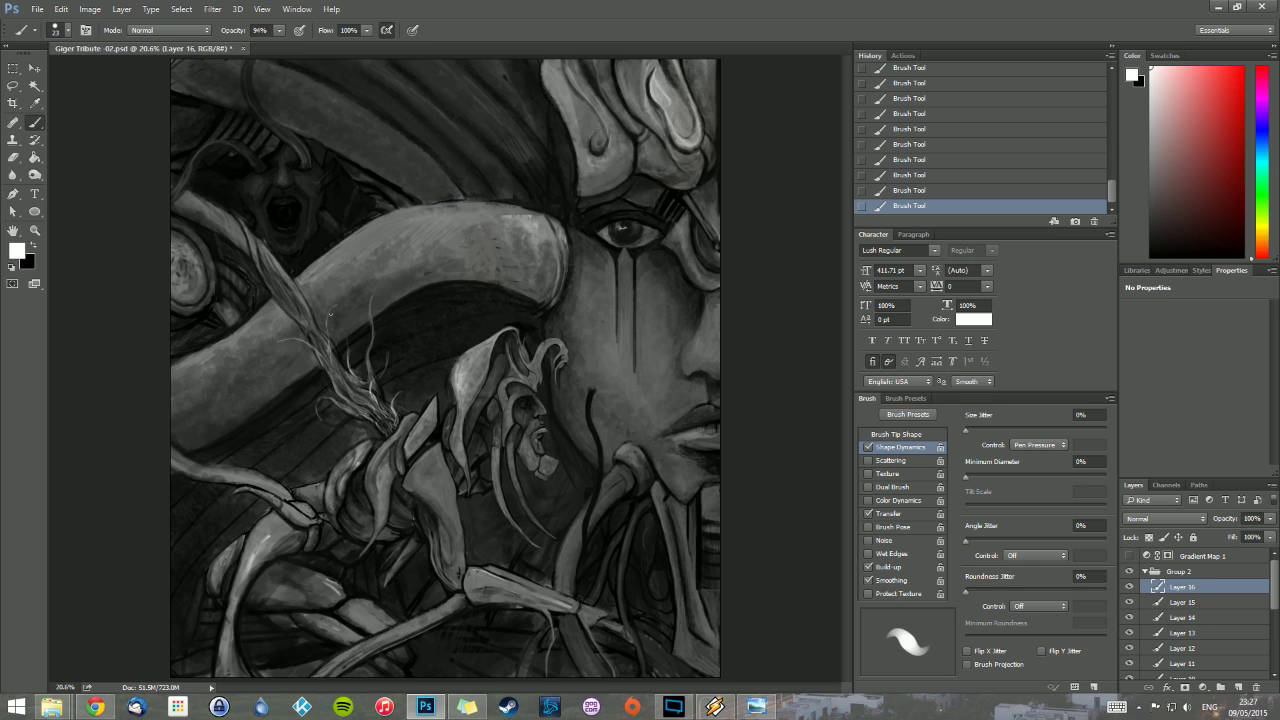
{"action": "left_click_drag", "start_coordinate": [329, 348], "coordinate": [328, 321]}
{"action": "mouse_move", "coordinate": [320, 401]}
{"action": "left_mouse_down"}
{"action": "mouse_move", "coordinate": [379, 358]}
{"action": "mouse_move", "coordinate": [371, 373]}
{"action": "mouse_move", "coordinate": [370, 296]}
{"action": "left_mouse_up"}
{"action": "key", "text": "x"}
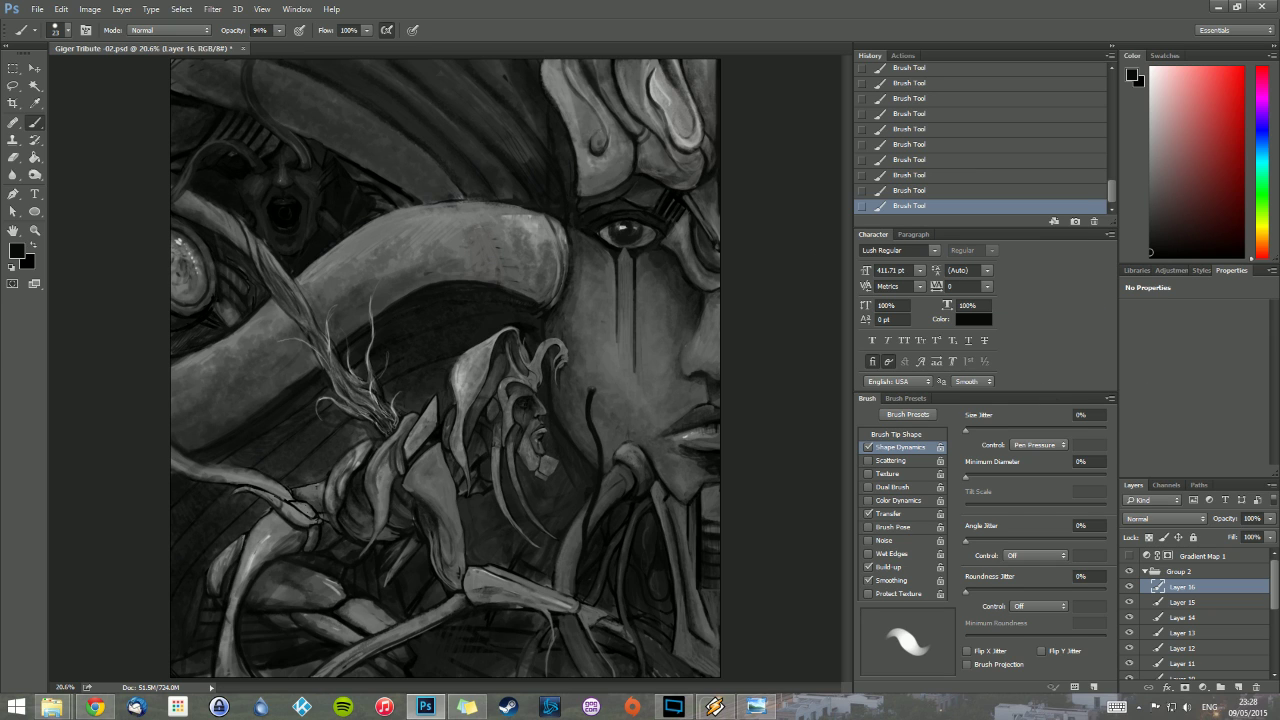
{"action": "key", "text": "alt+Tab"}
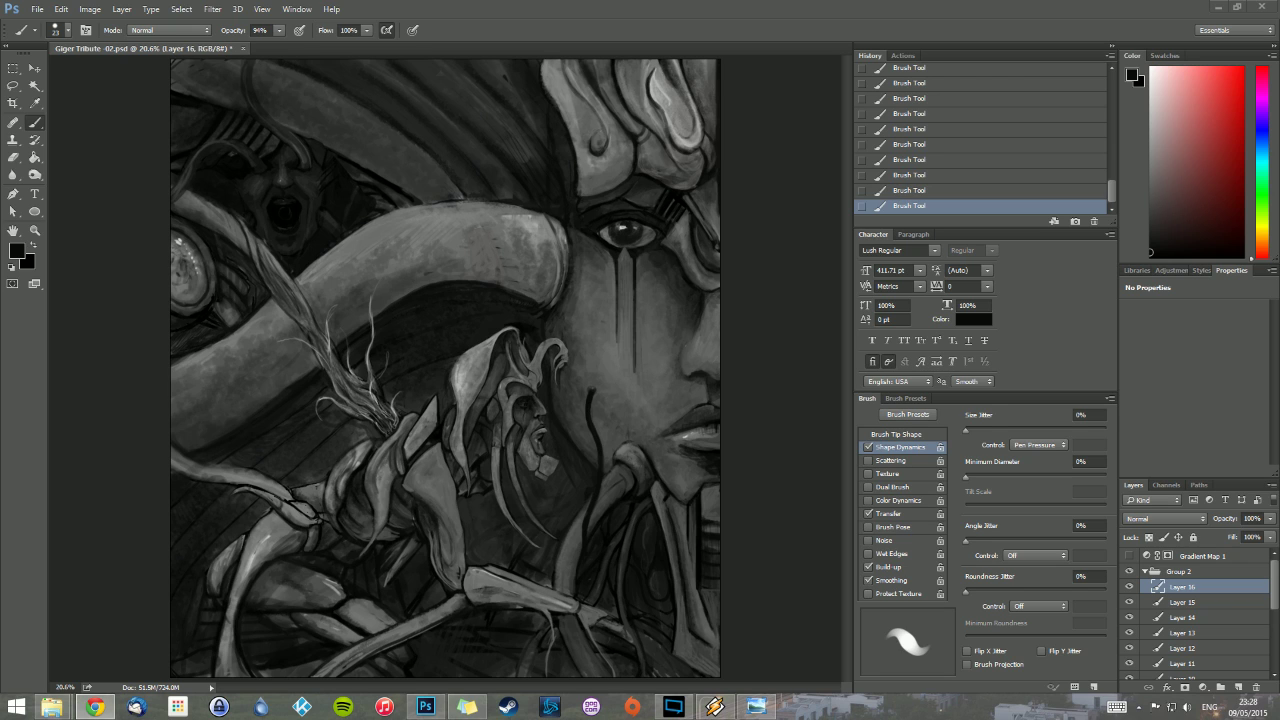